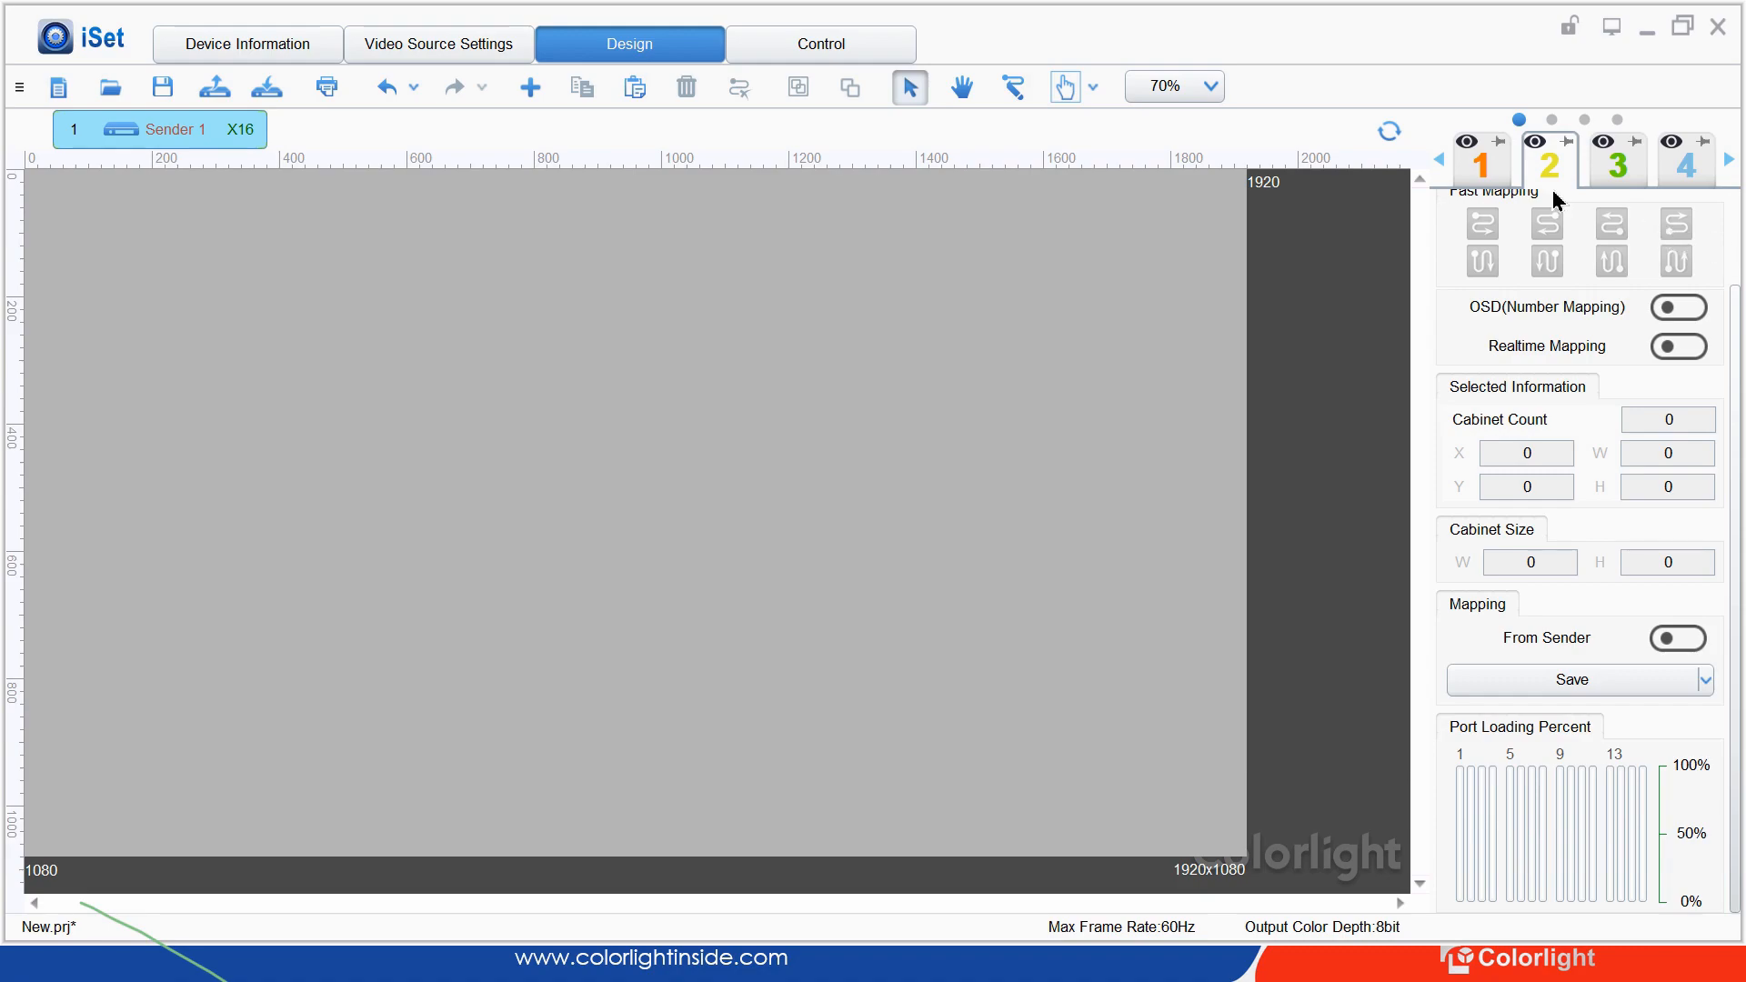
Detect the receivers connected to Sender 1 and reset the cable status for all ports
{"action": "left_click", "coordinate": [264, 44]}
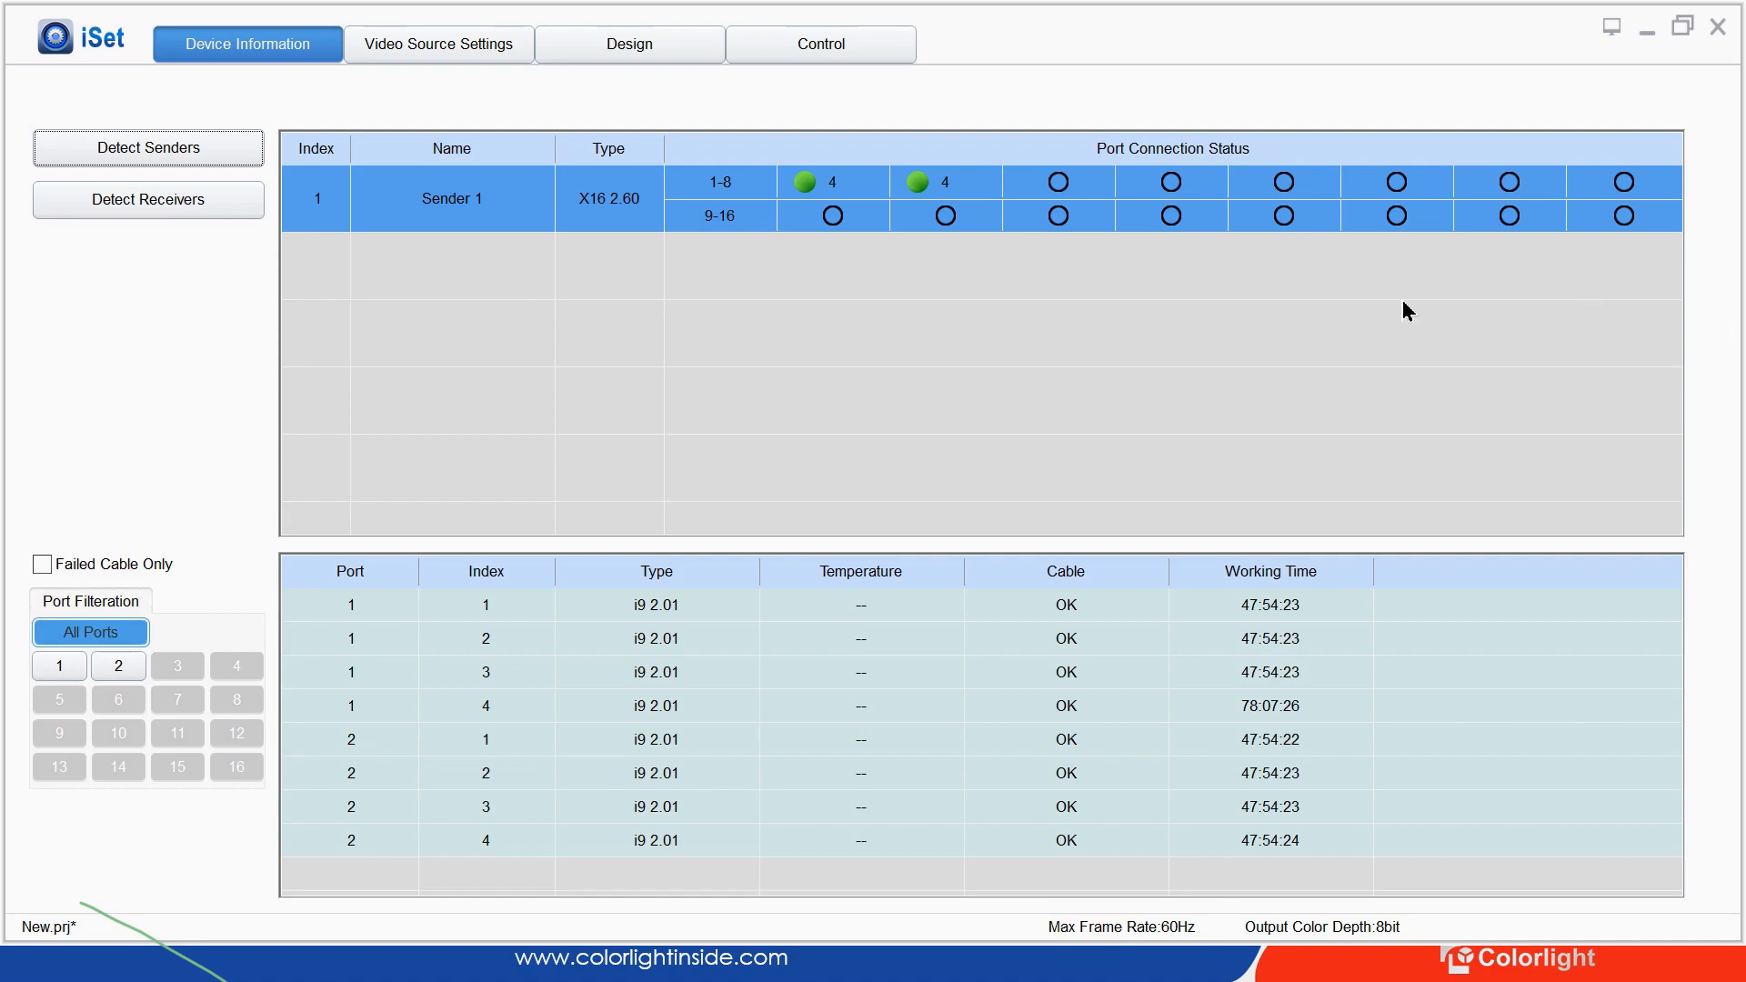
{"action": "left_click", "coordinate": [148, 200]}
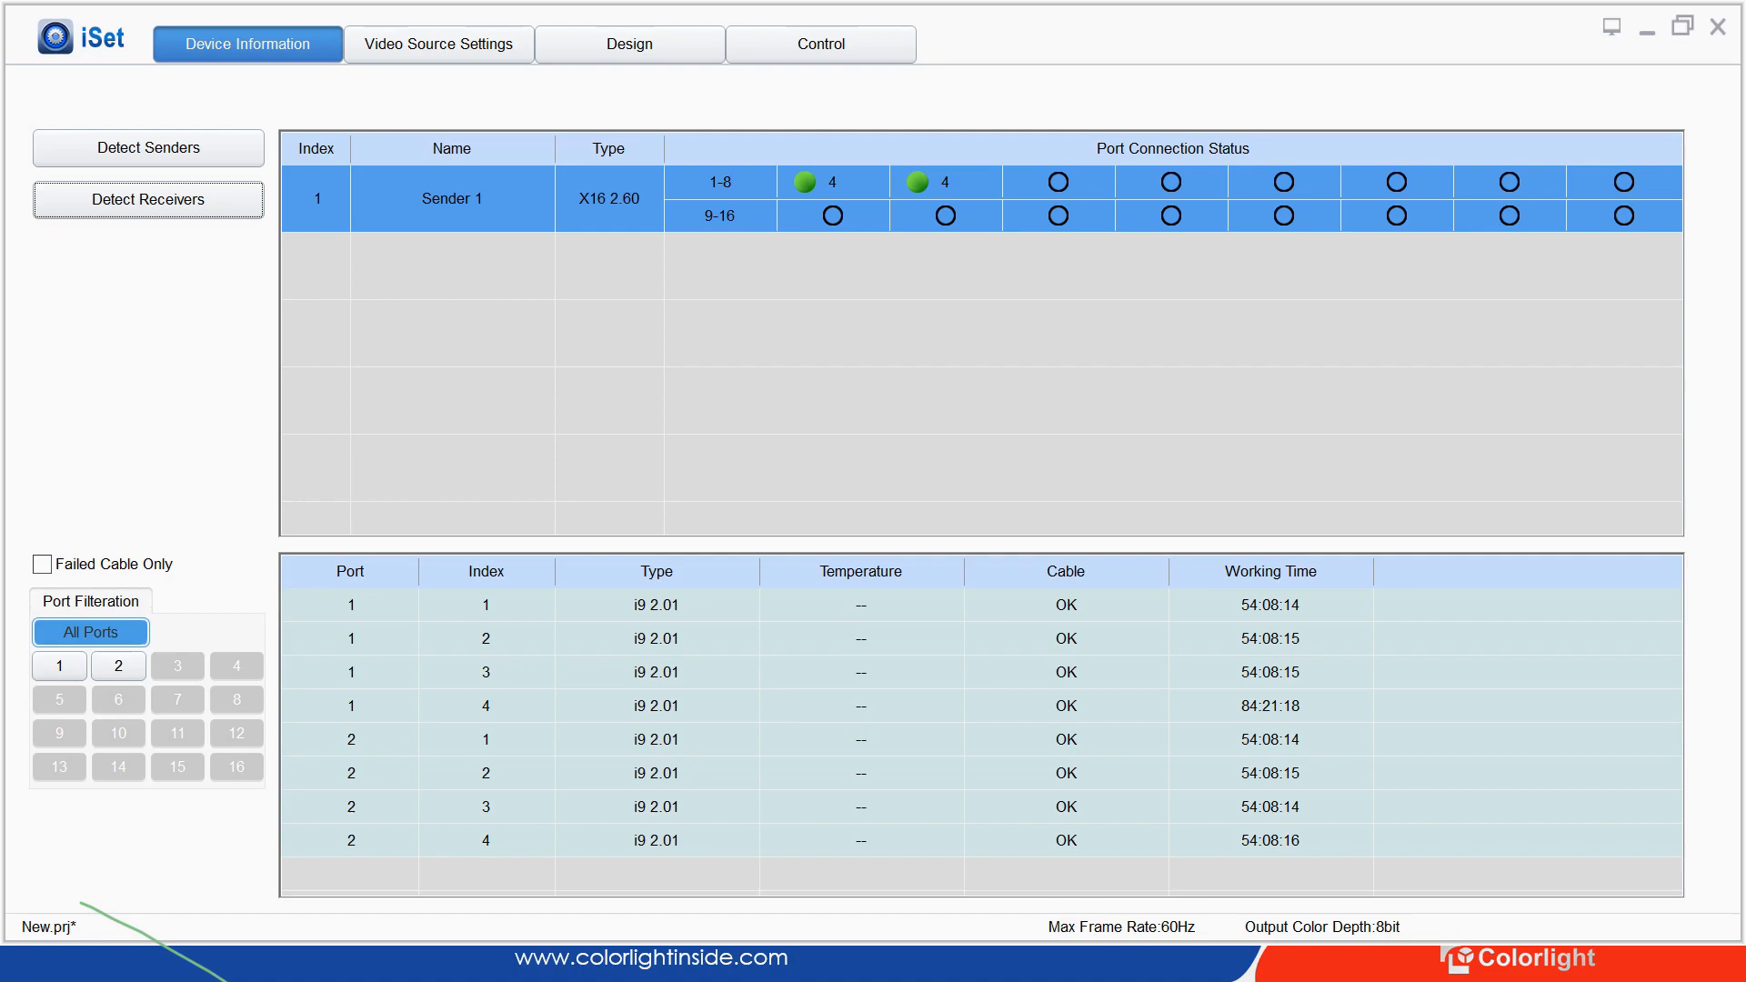
{"action": "right_click", "coordinate": [1055, 604]}
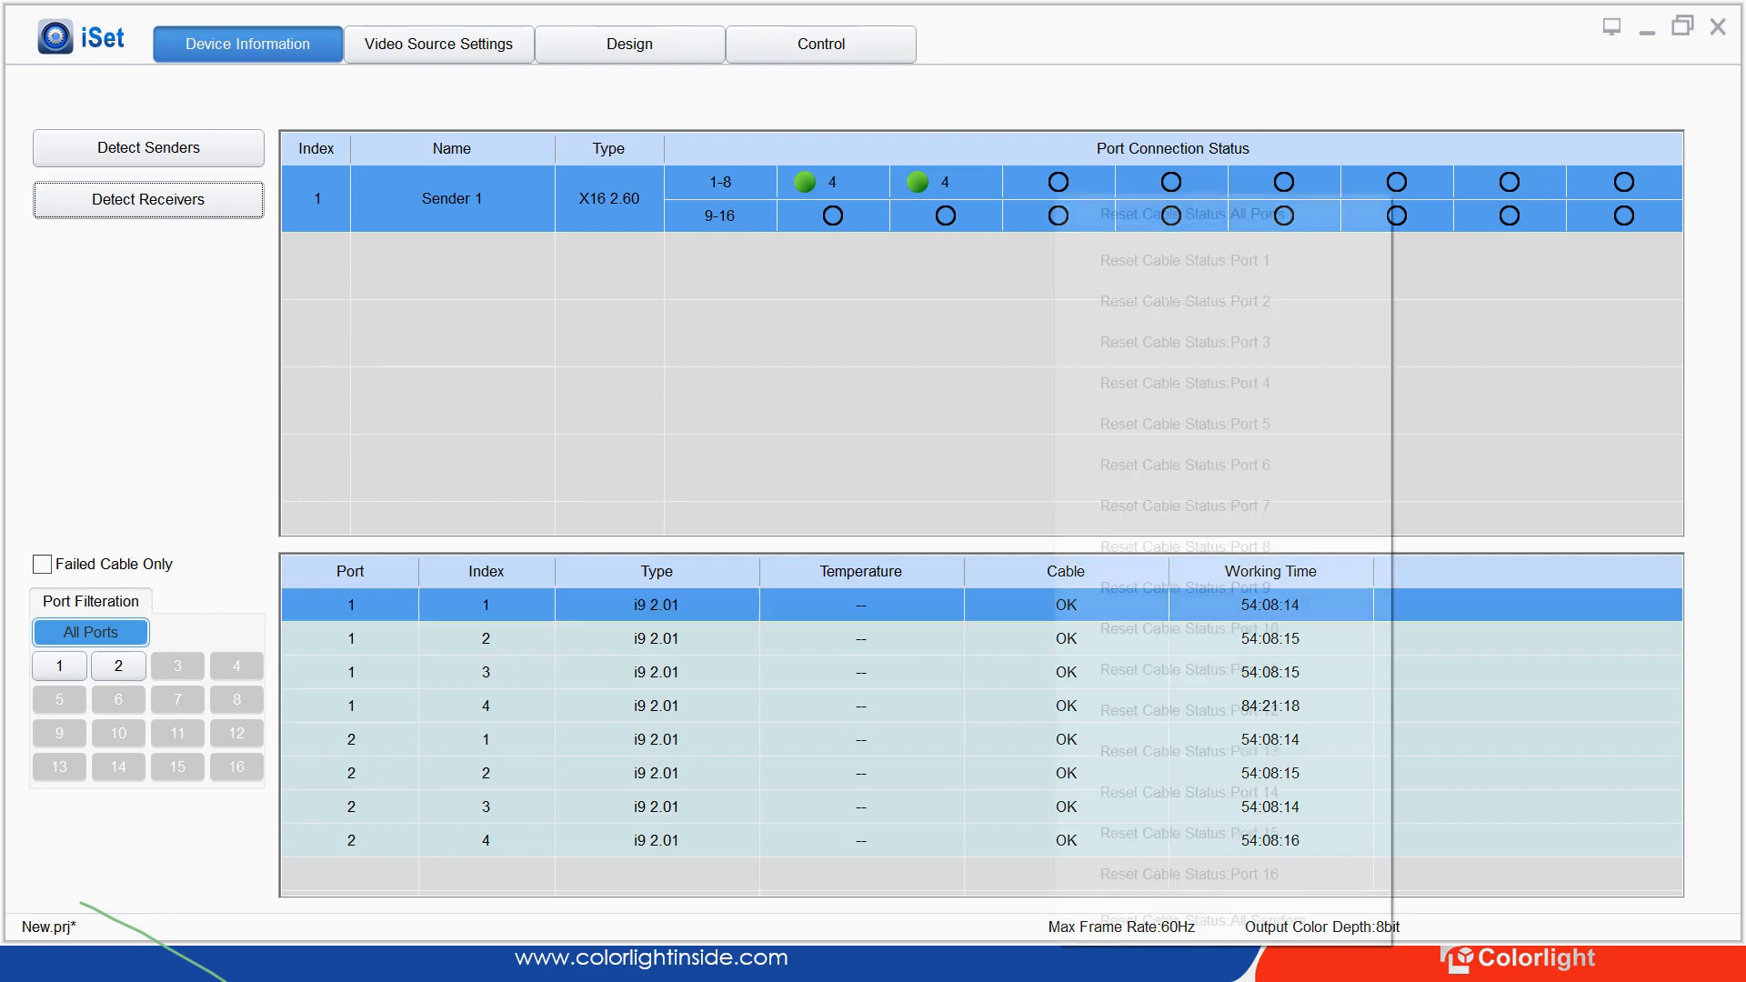
{"action": "left_click", "coordinate": [1192, 214]}
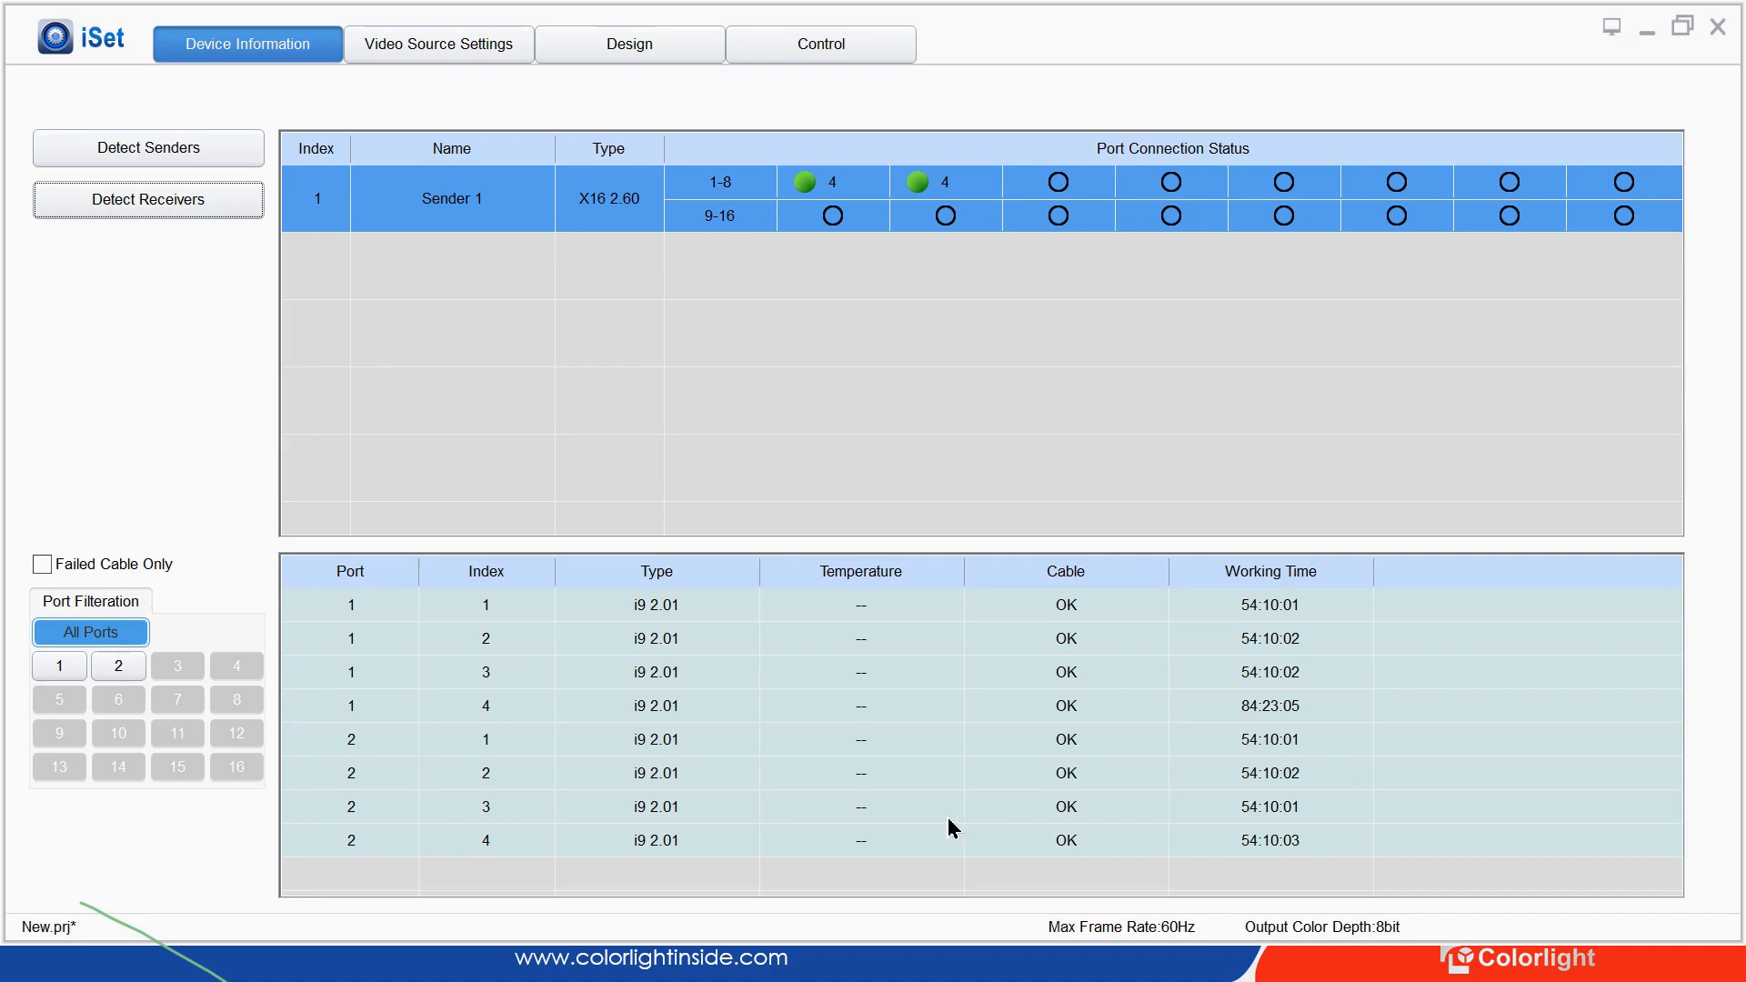
Toggle the receiver list between failed cables only and all receivers, ending with the failed-cable filter off
{"action": "left_click", "coordinate": [69, 564]}
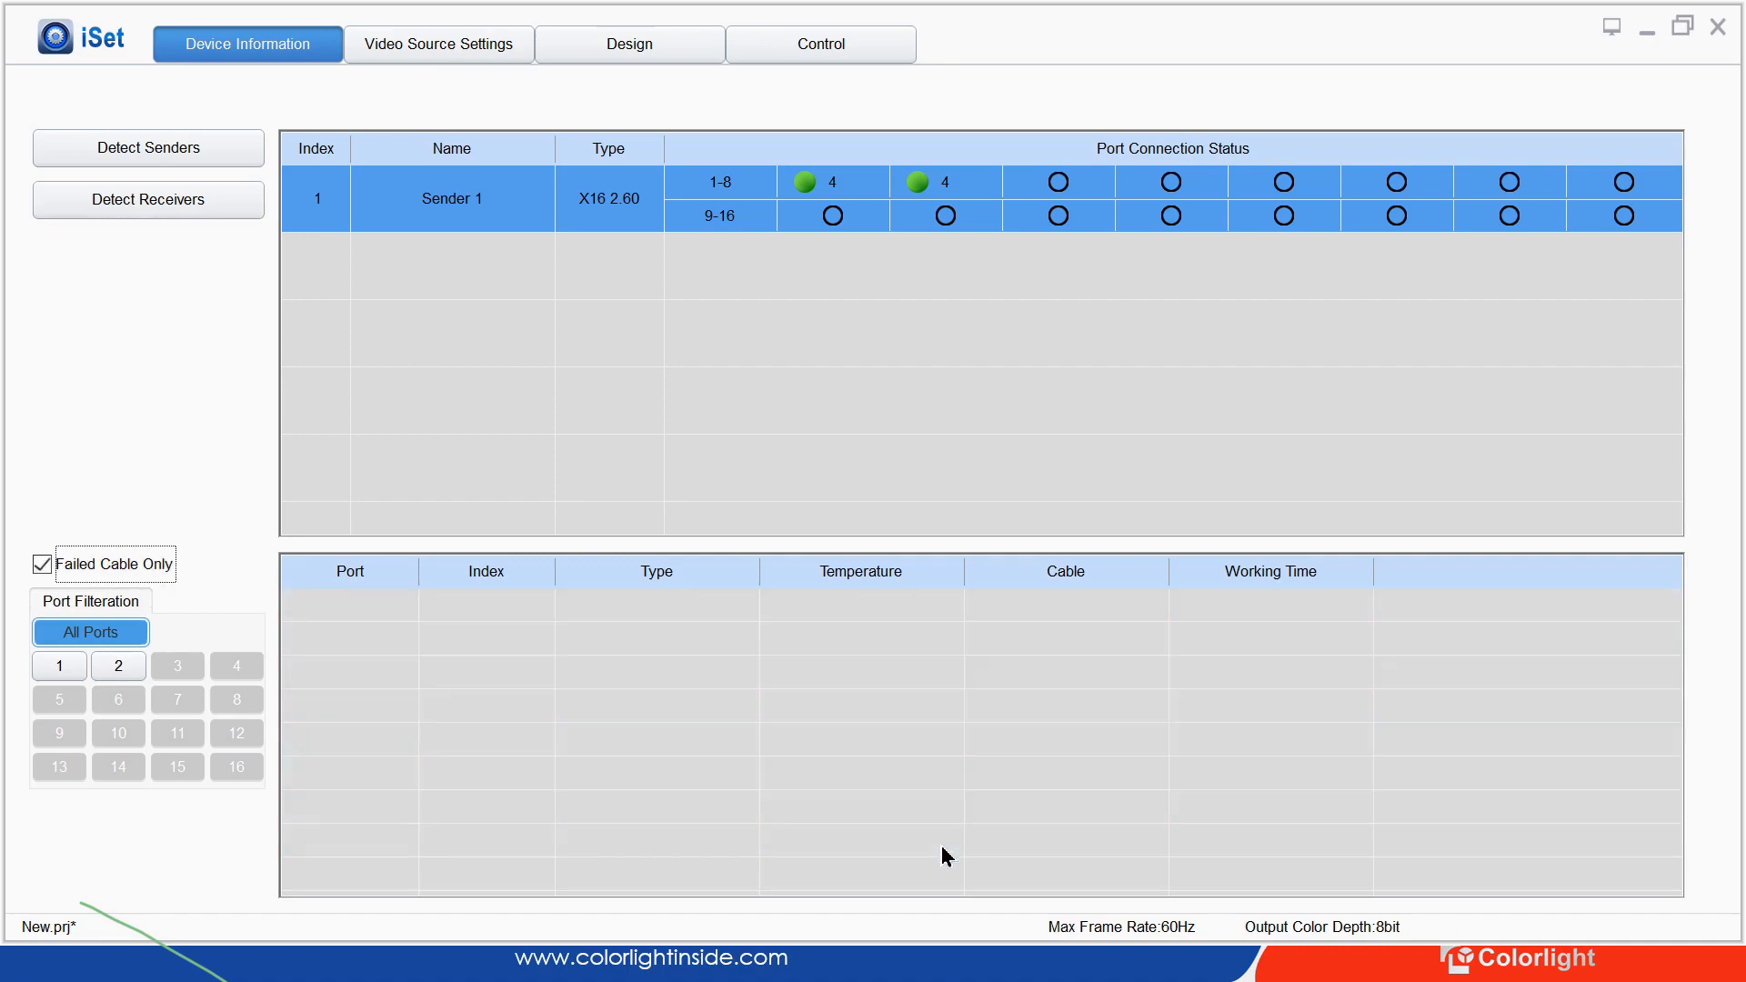
{"action": "key", "text": "space"}
{"action": "key", "text": "space"}
{"action": "key", "text": "space"}
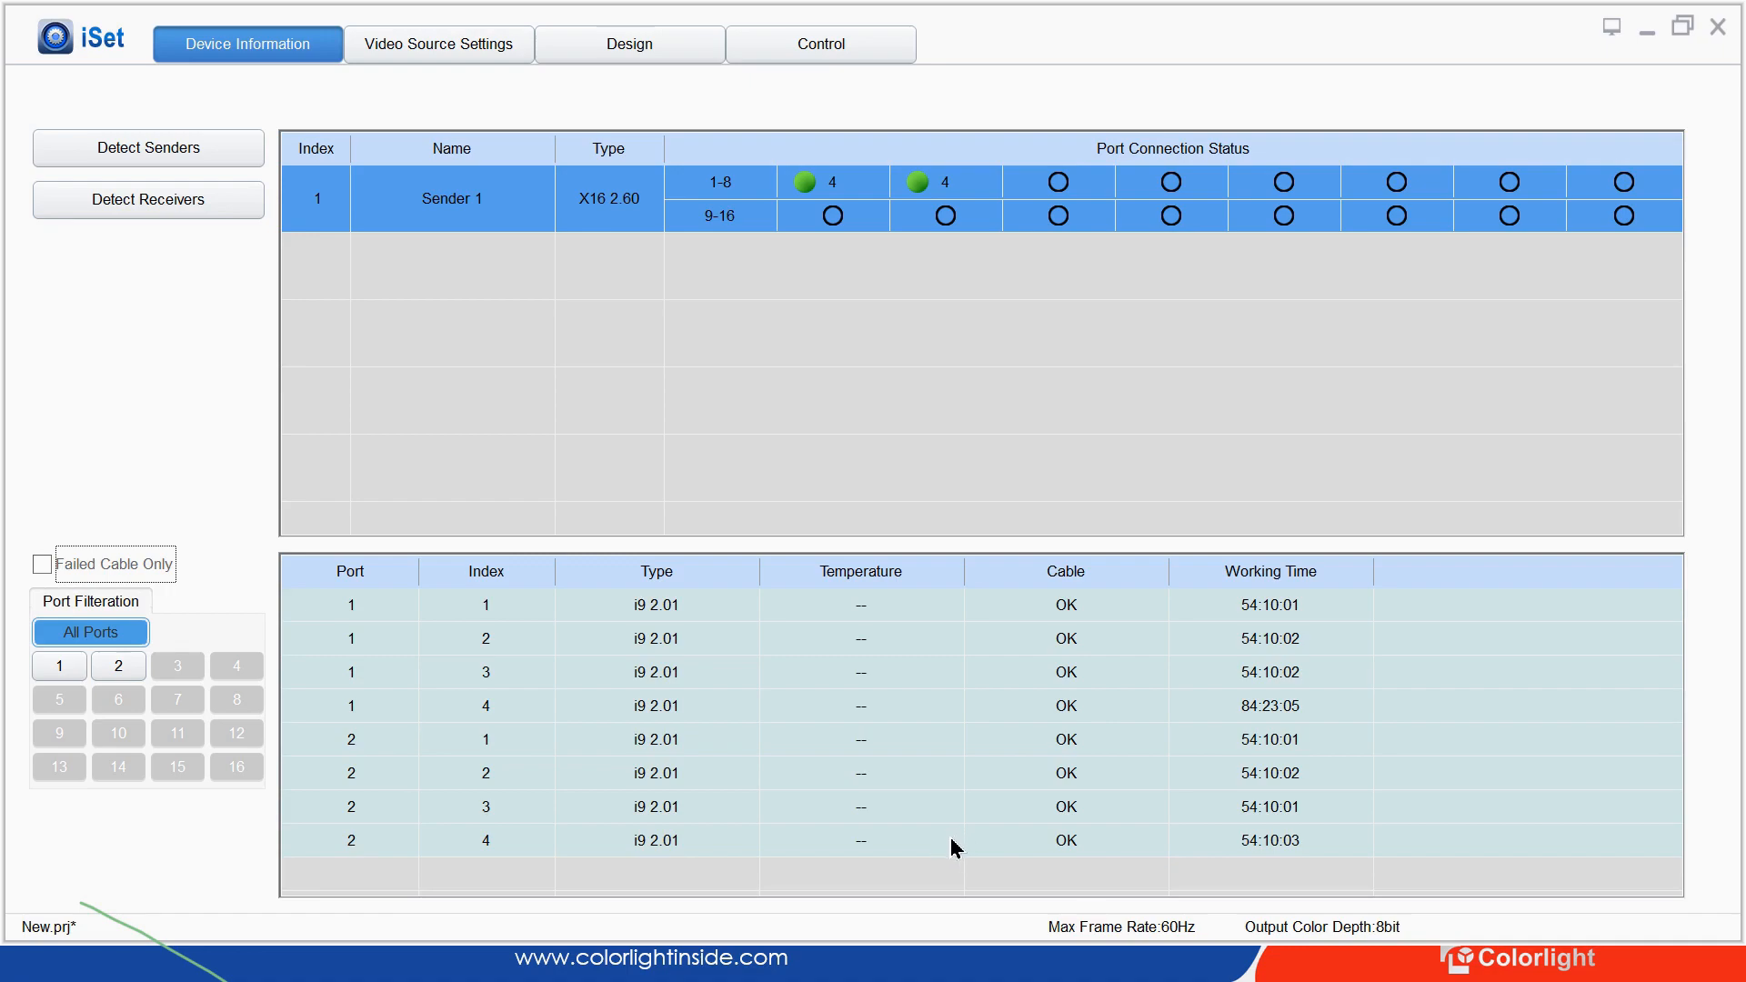
{"action": "key", "text": "space"}
{"action": "key", "text": "space"}
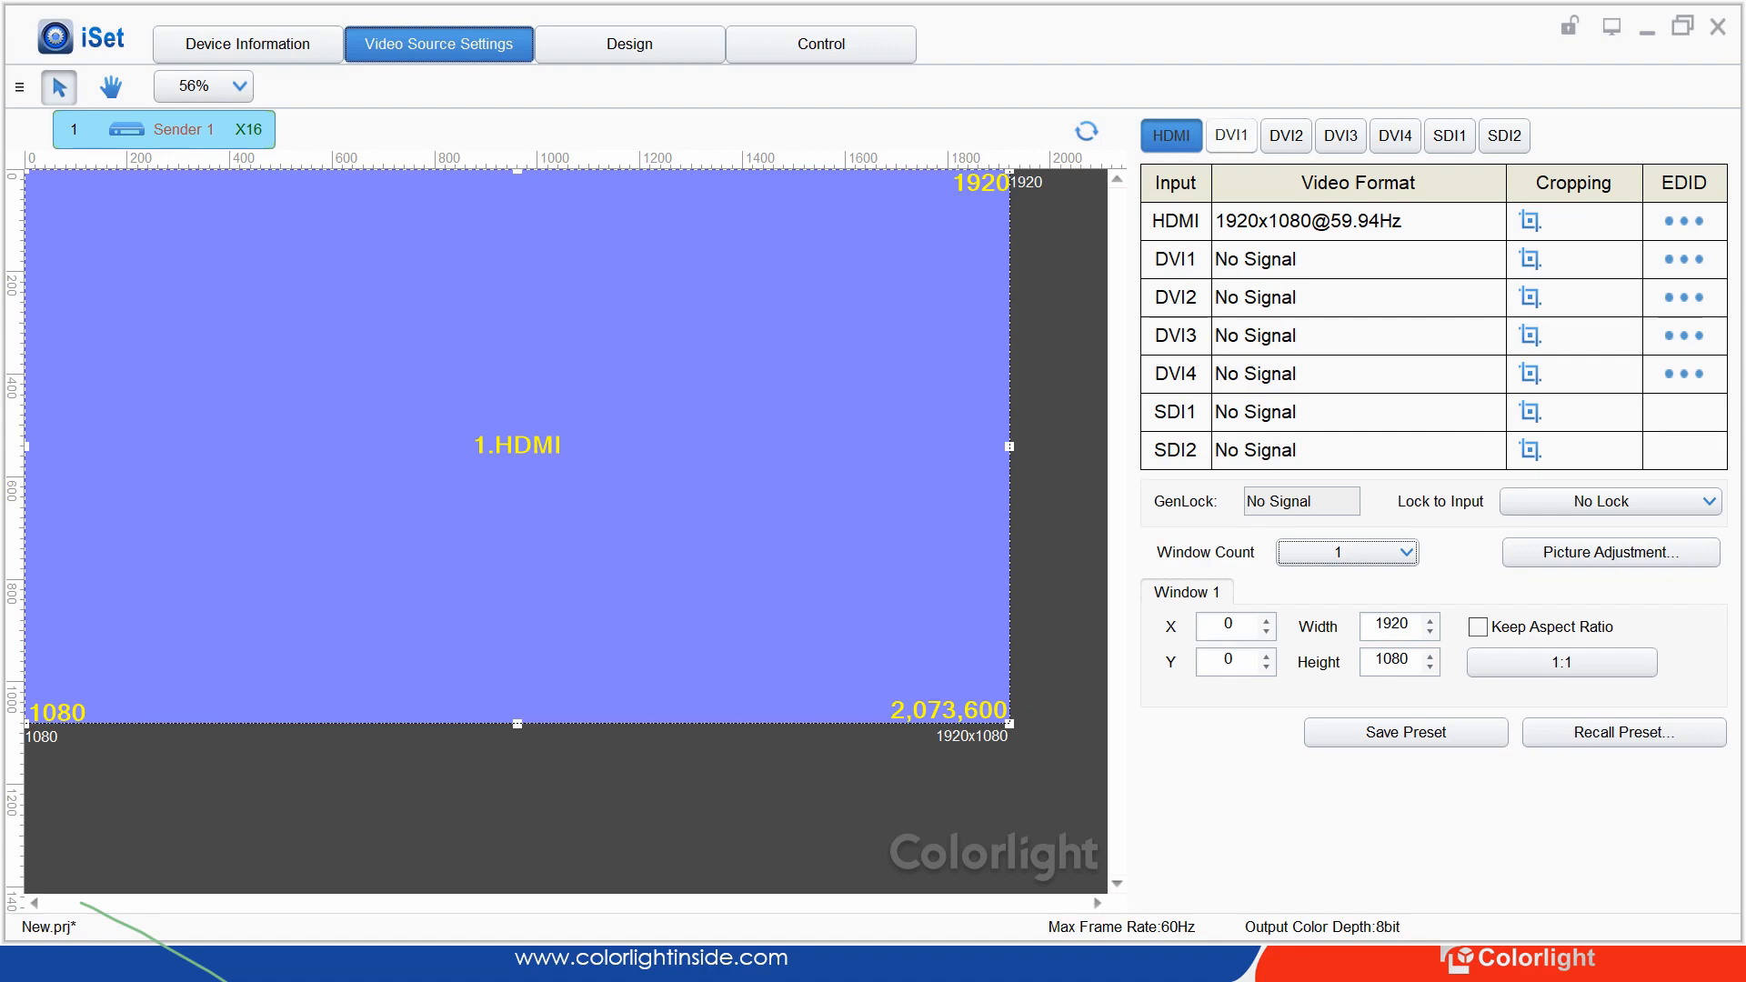
Switch window 1's input through DVI1, DVI2 and DVI3, and return it to HDMI
{"action": "left_click", "coordinate": [1231, 136]}
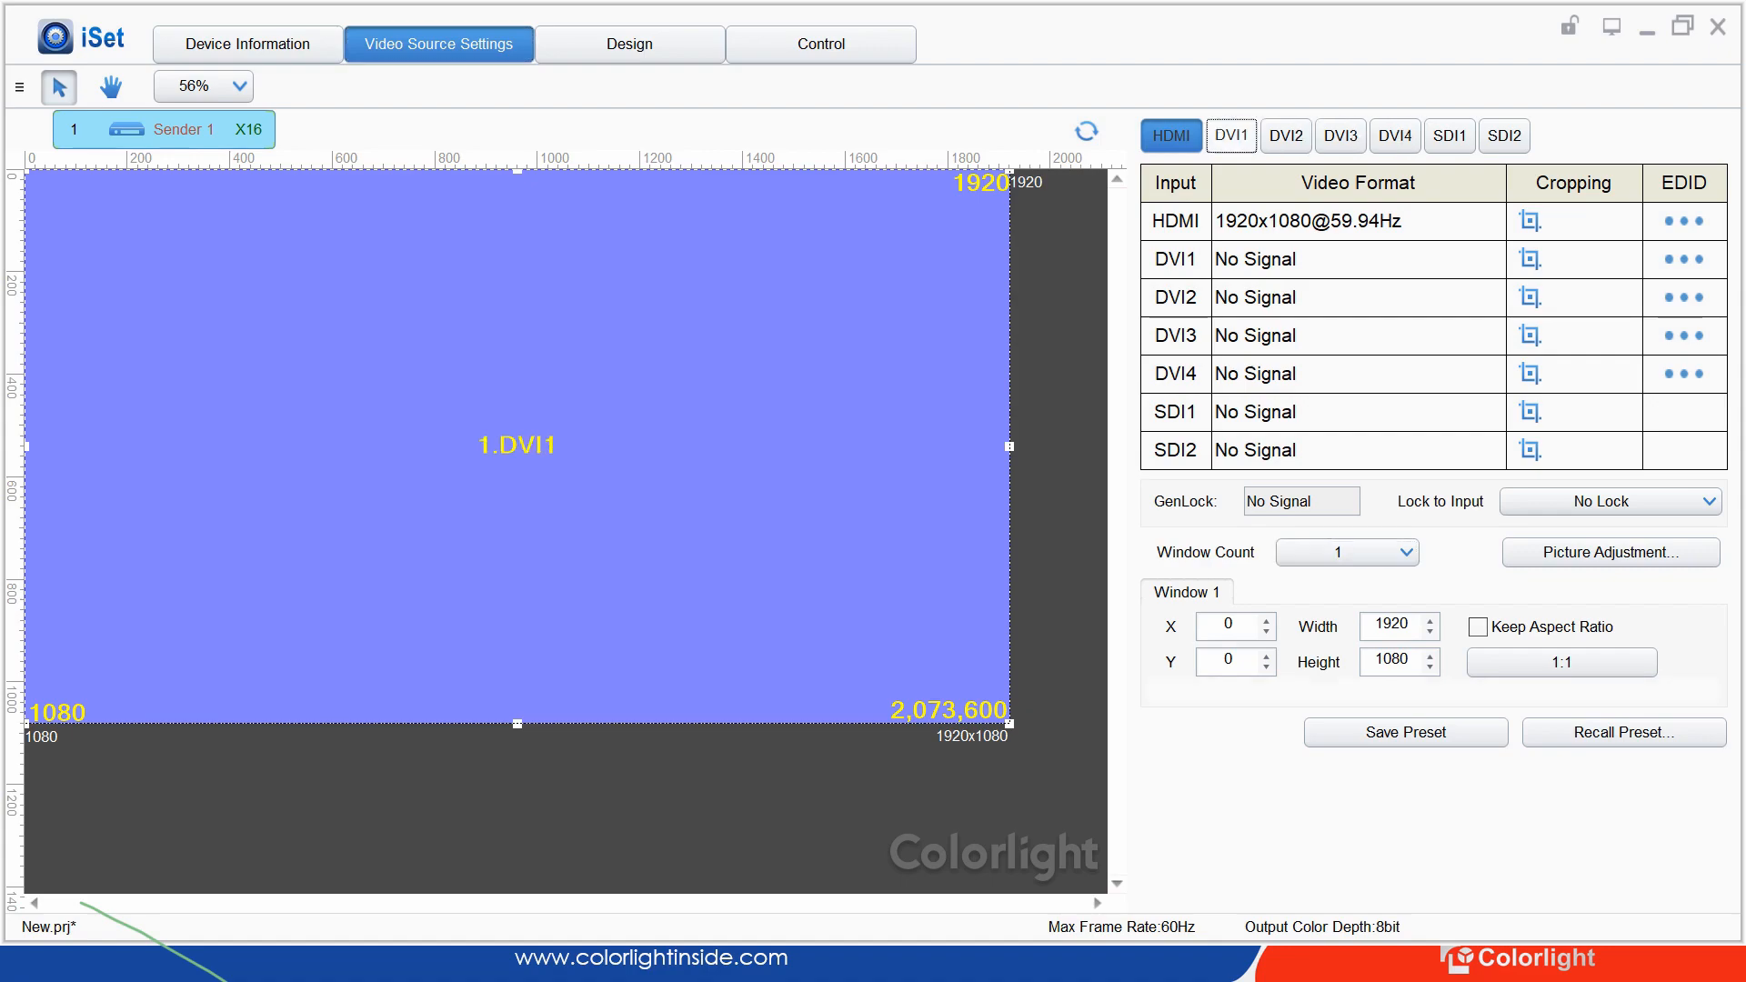
{"action": "left_click", "coordinate": [1172, 135]}
{"action": "left_click", "coordinate": [1232, 135]}
{"action": "left_click", "coordinate": [1286, 136]}
{"action": "left_click", "coordinate": [1340, 136]}
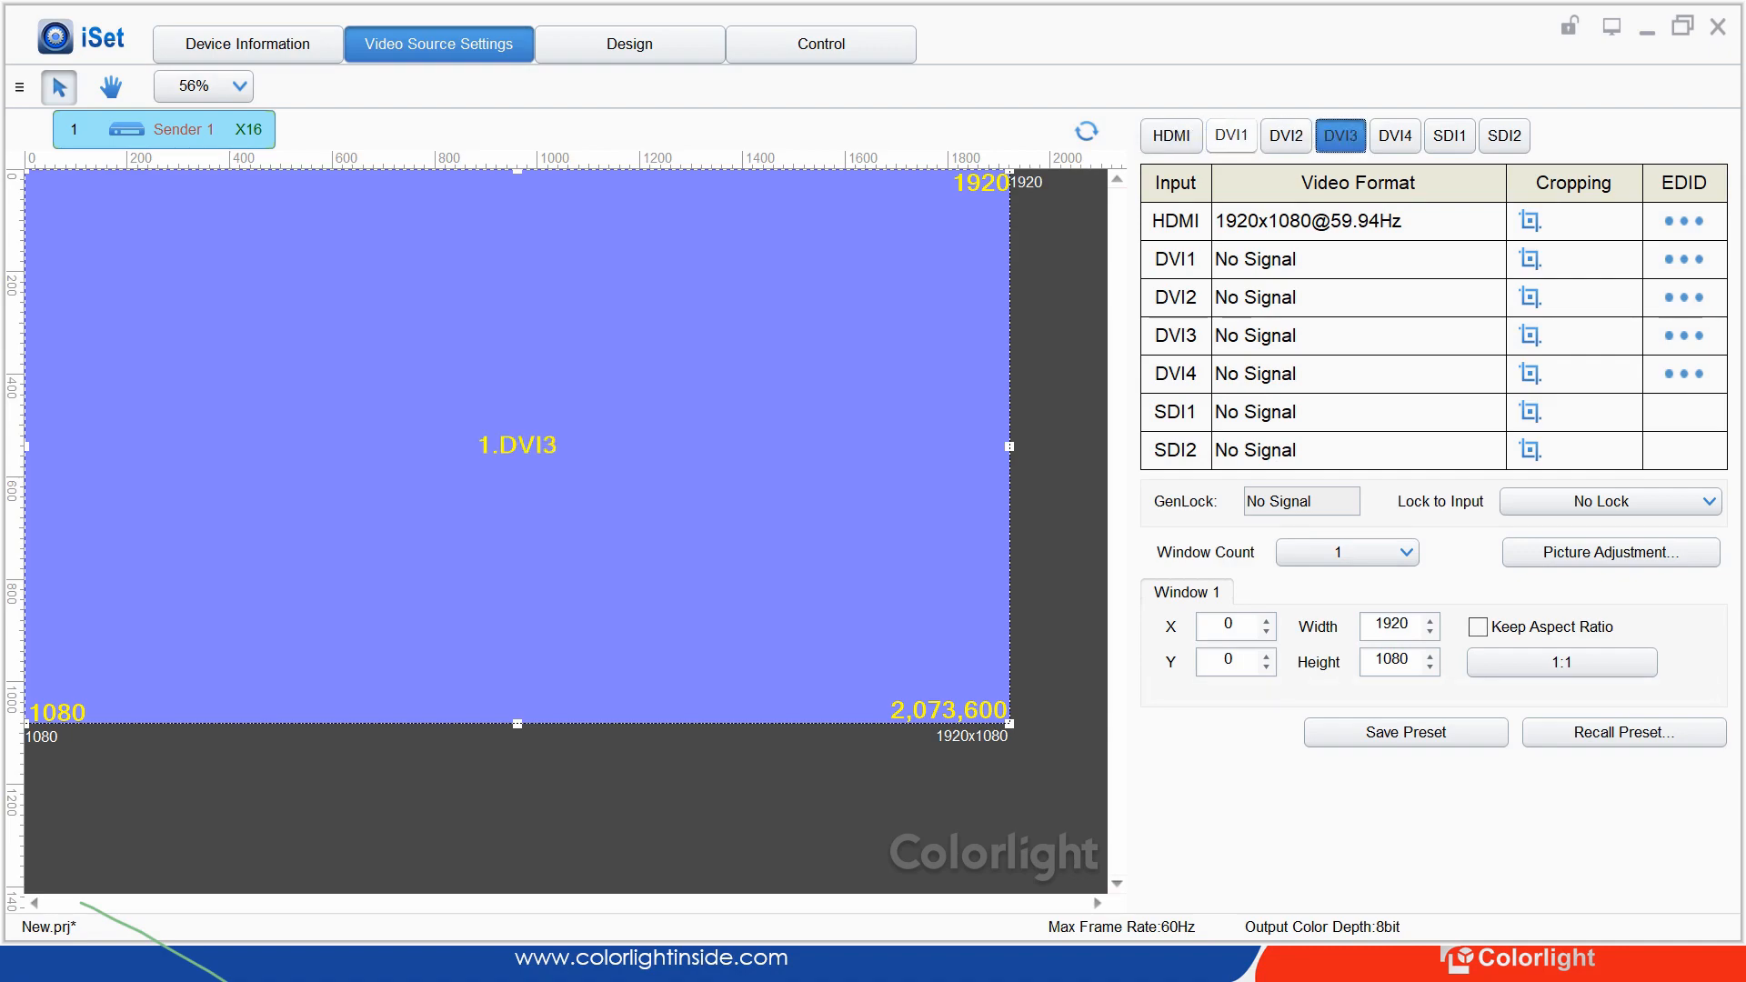
{"action": "left_click", "coordinate": [1171, 135]}
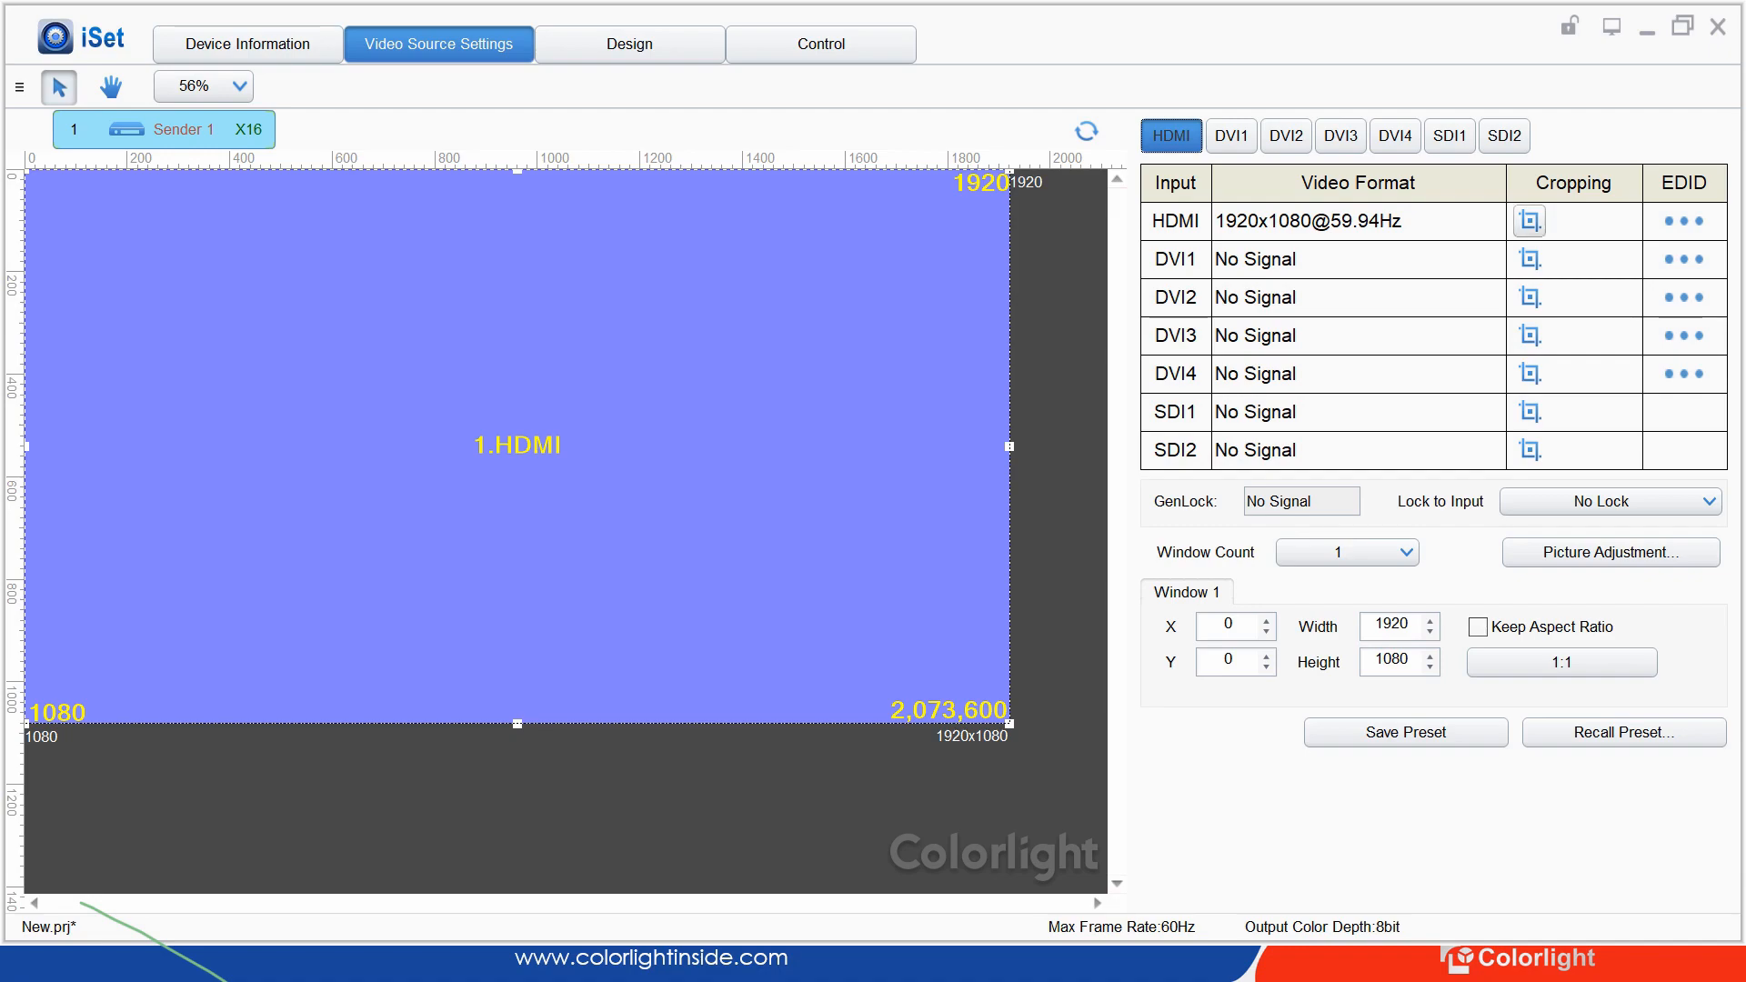
Enable cropping on the HDMI input and place a crop area of about 909 x 558 at X 608, Y 256
{"action": "left_click", "coordinate": [1530, 221]}
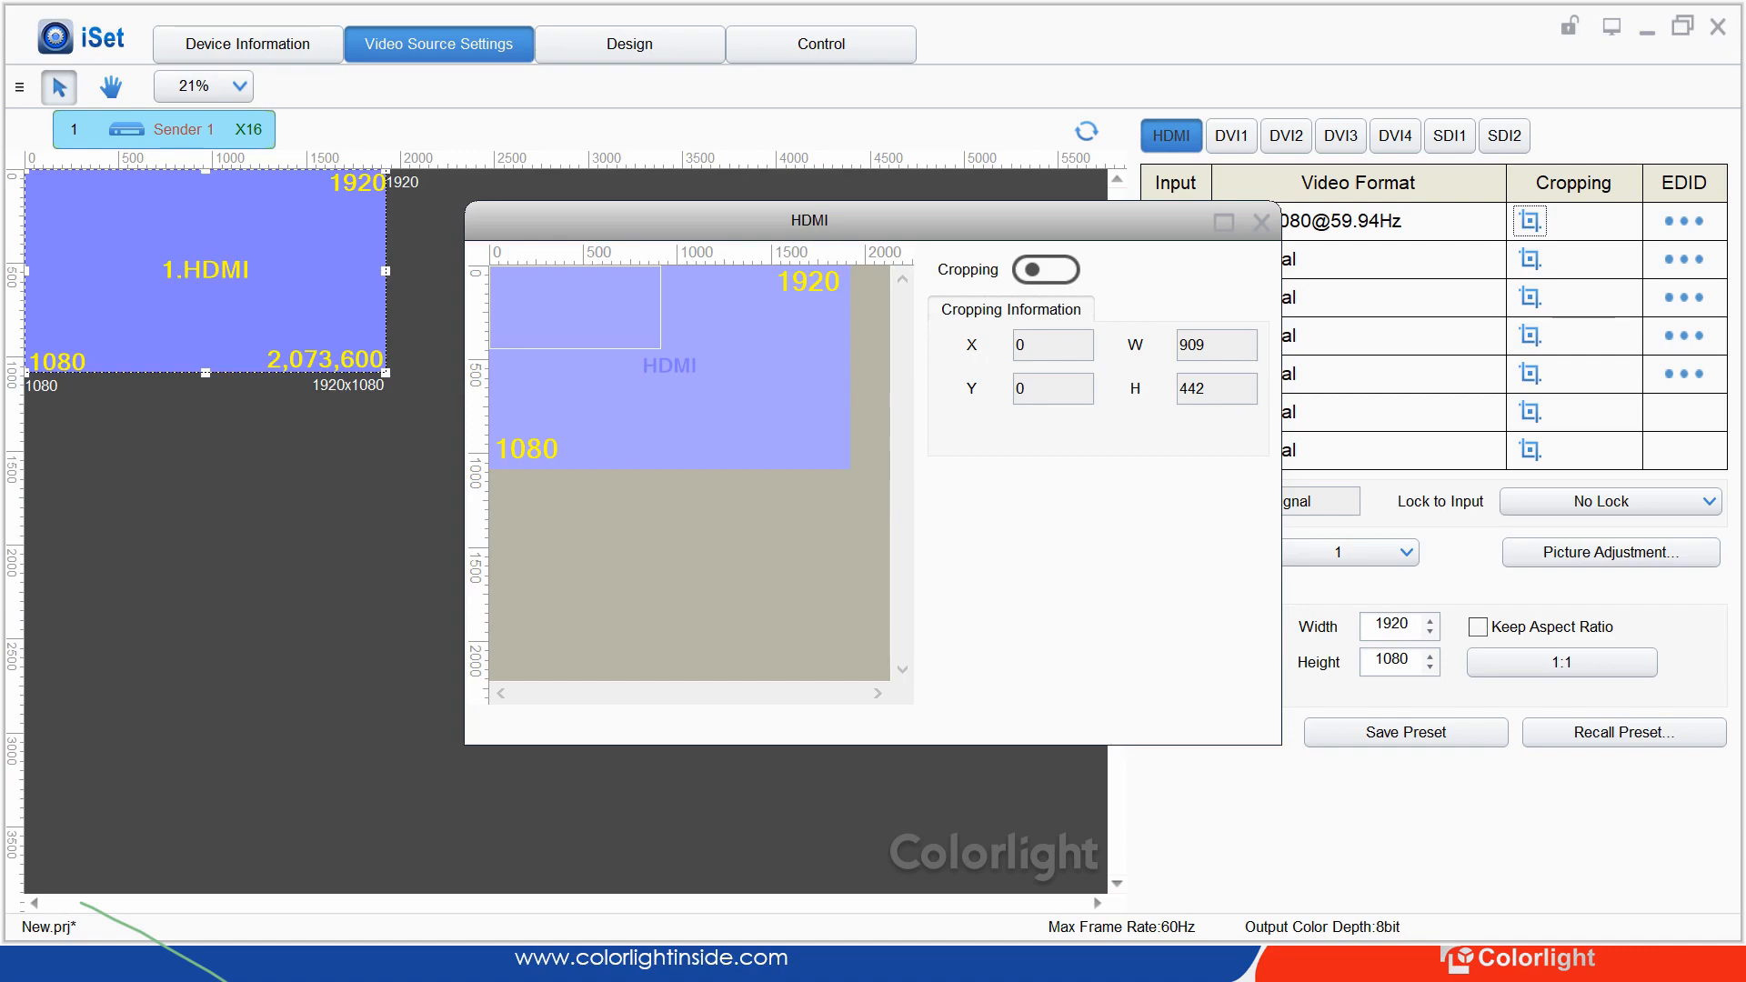
{"action": "left_click", "coordinate": [1046, 270]}
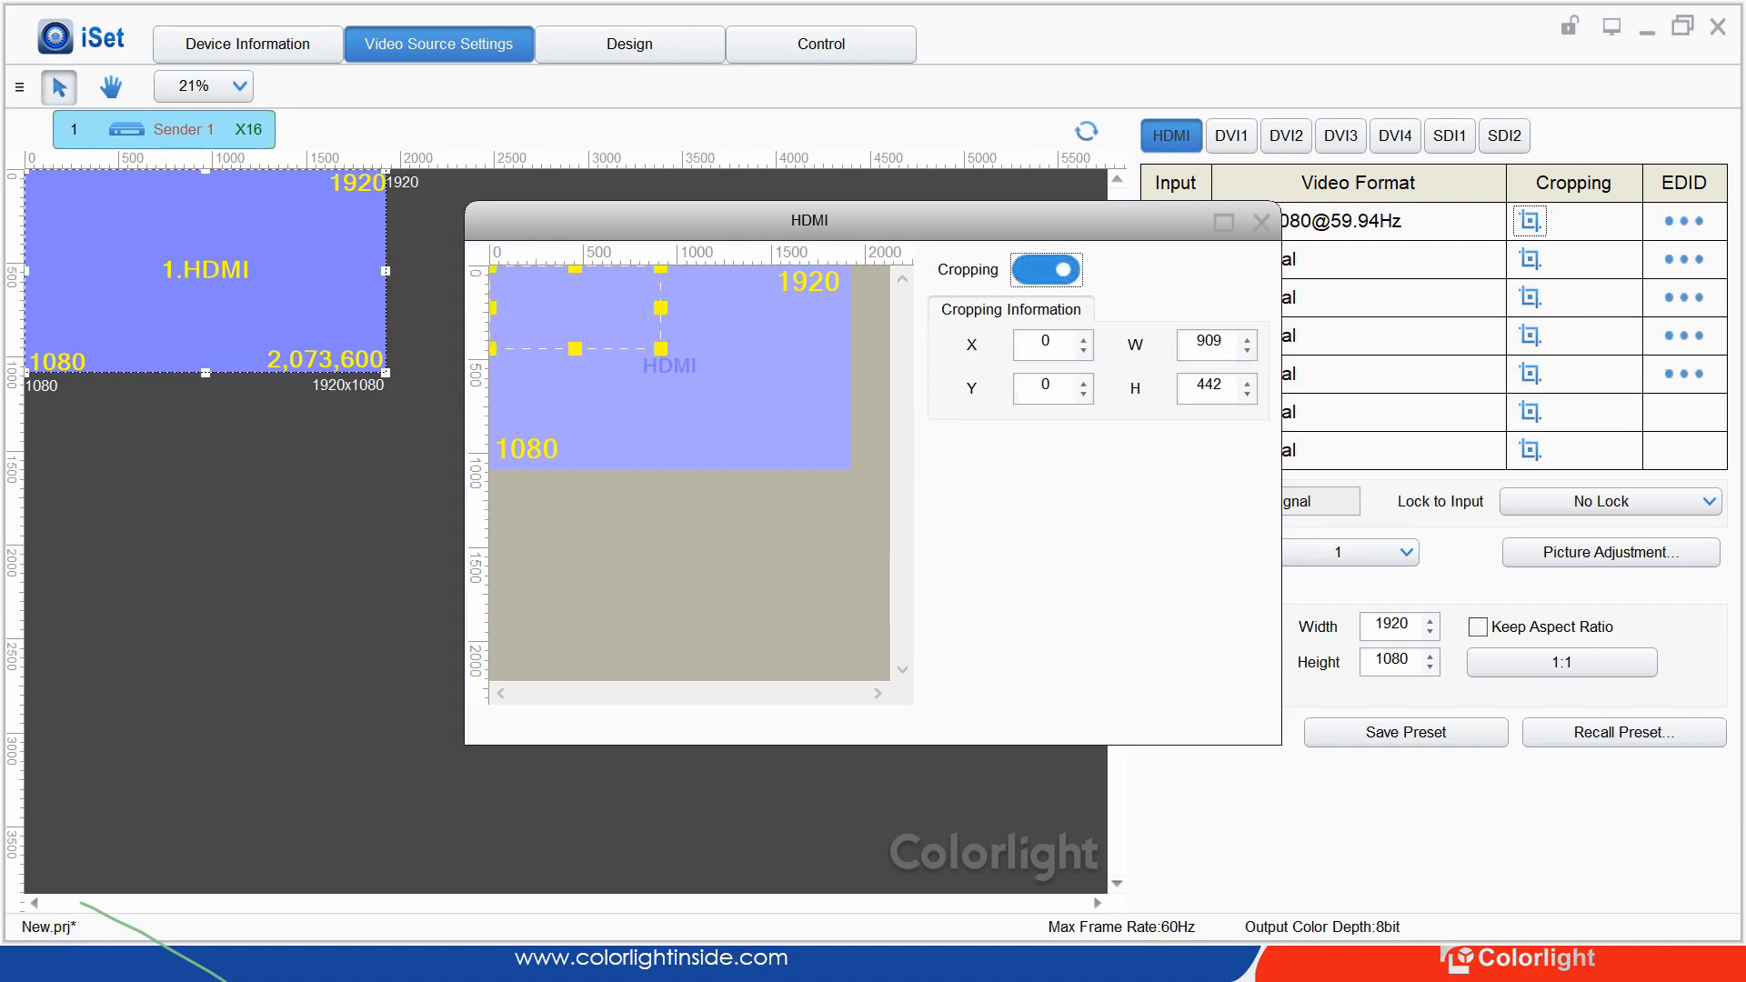
{"action": "mouse_move", "coordinate": [661, 349]}
{"action": "left_mouse_down"}
{"action": "mouse_move", "coordinate": [742, 405]}
{"action": "mouse_move", "coordinate": [646, 356]}
{"action": "left_mouse_up"}
{"action": "left_click_drag", "start_coordinate": [773, 427], "coordinate": [691, 392]}
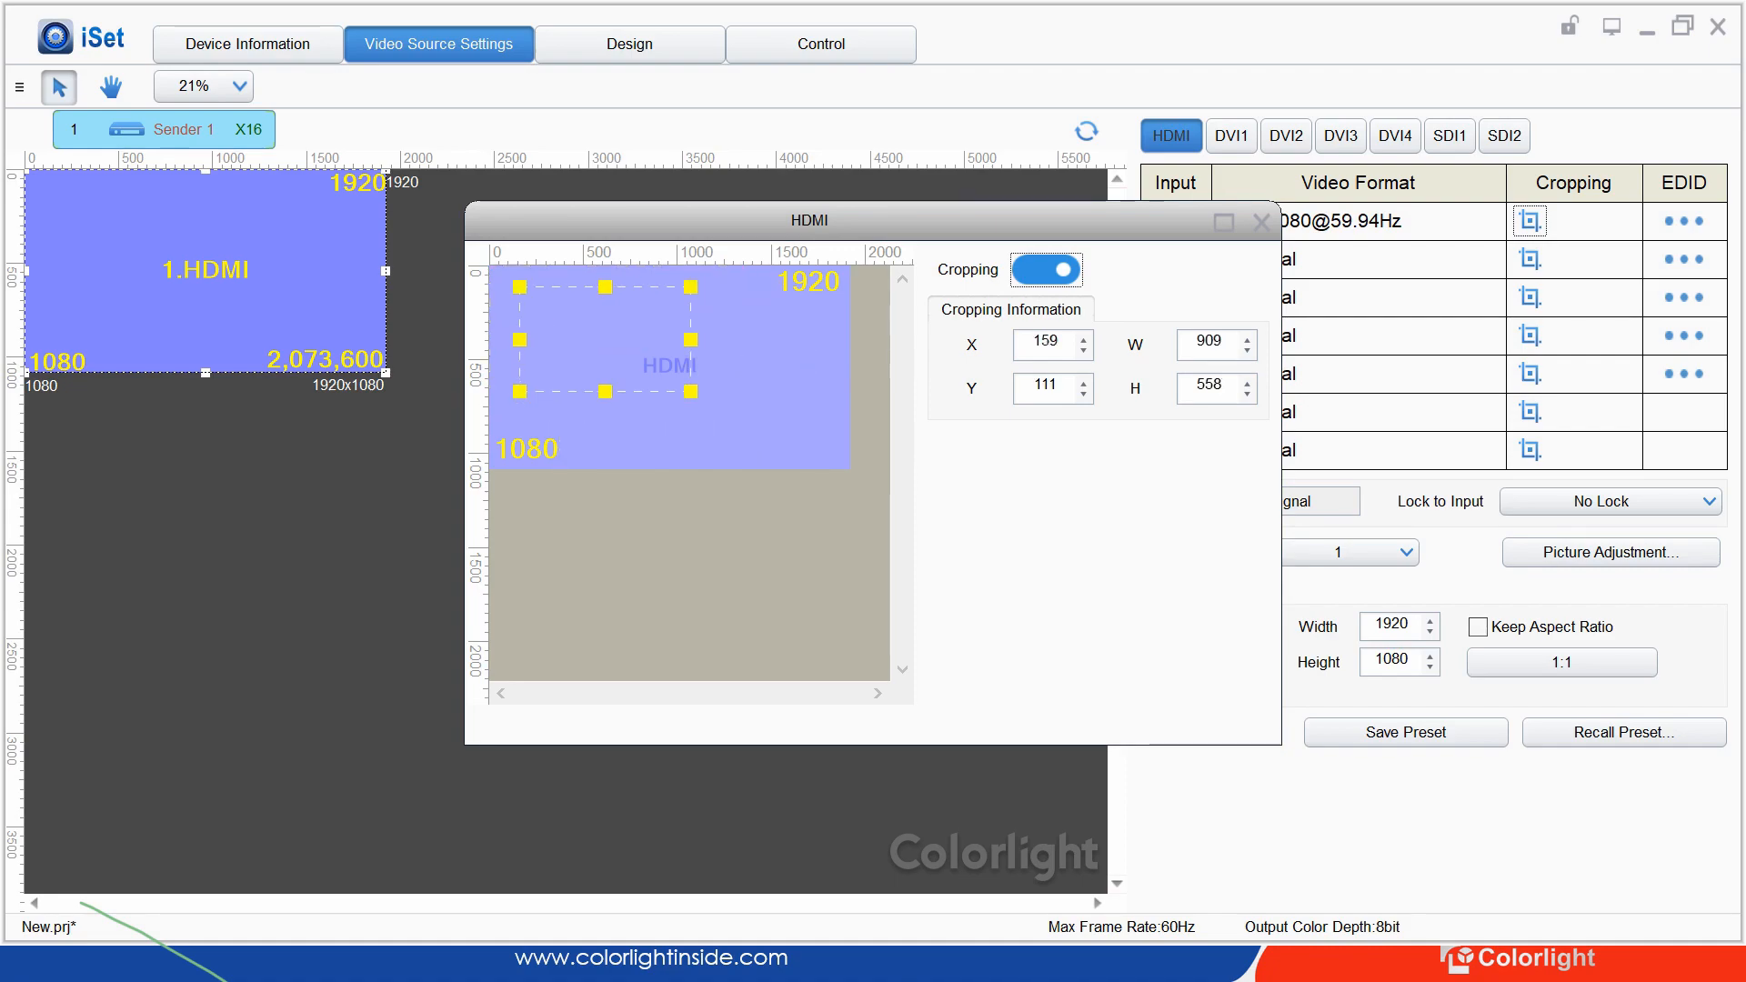
{"action": "left_click_drag", "start_coordinate": [608, 341], "coordinate": [692, 368]}
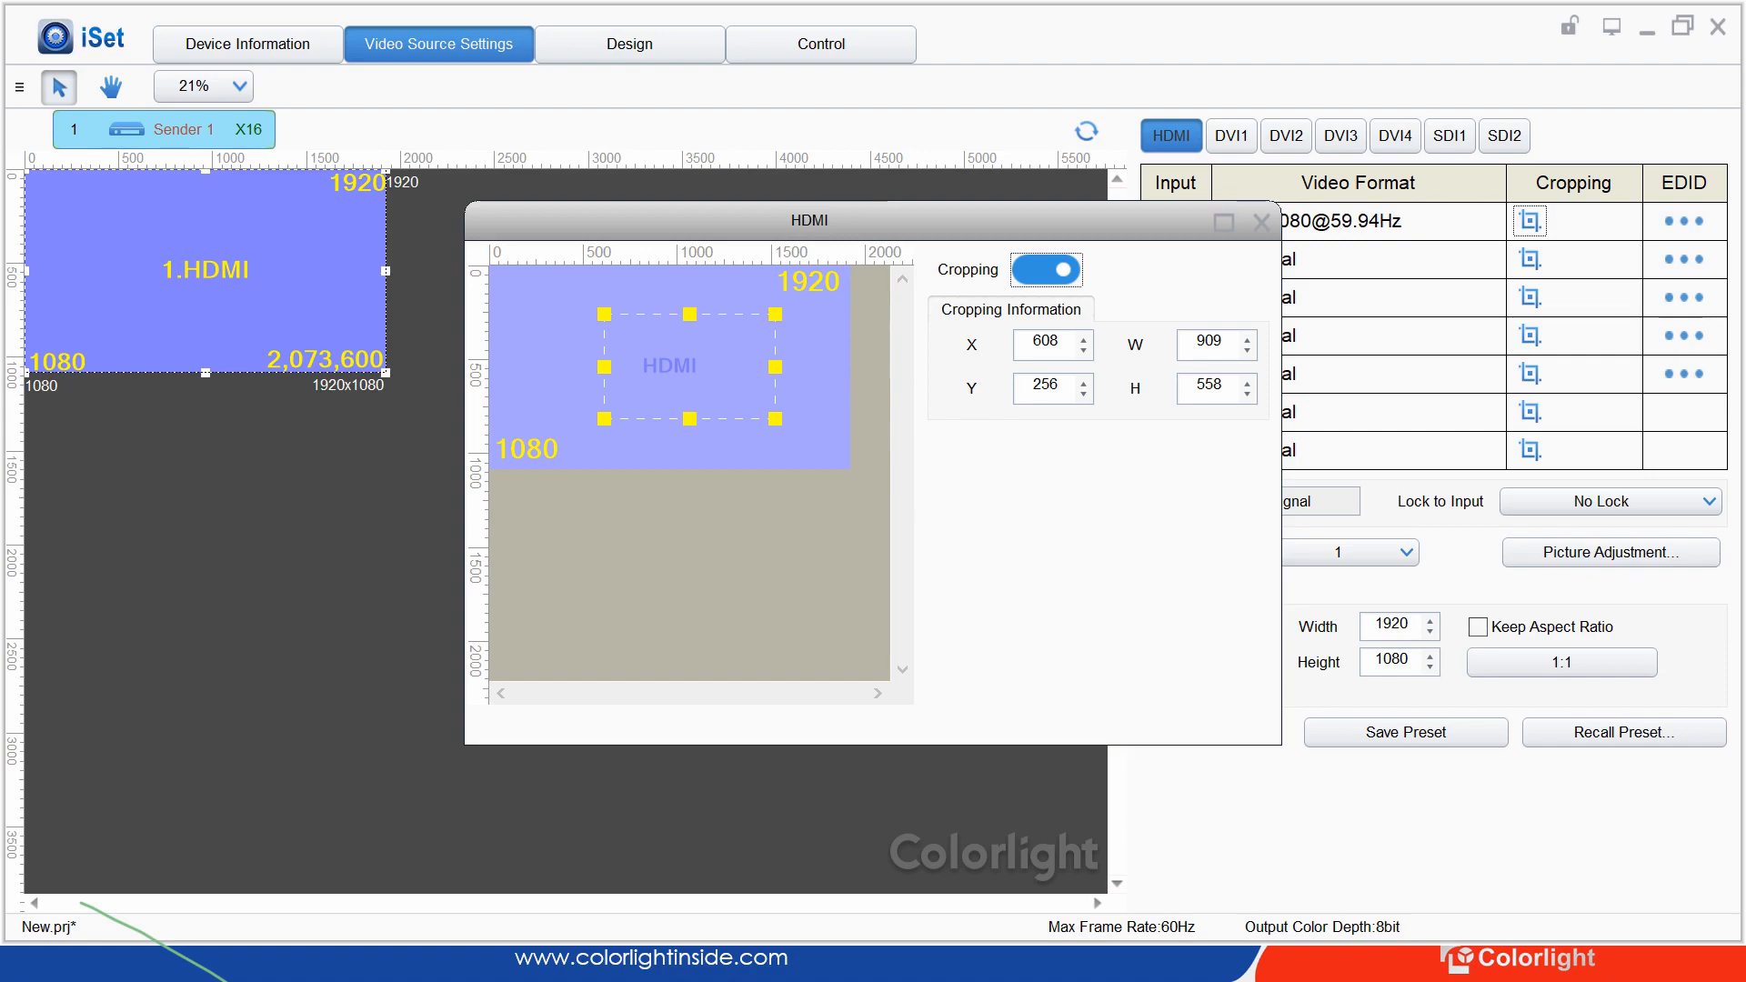
Turn cropping off for the HDMI input and close its cropping settings
{"action": "left_click", "coordinate": [1046, 270]}
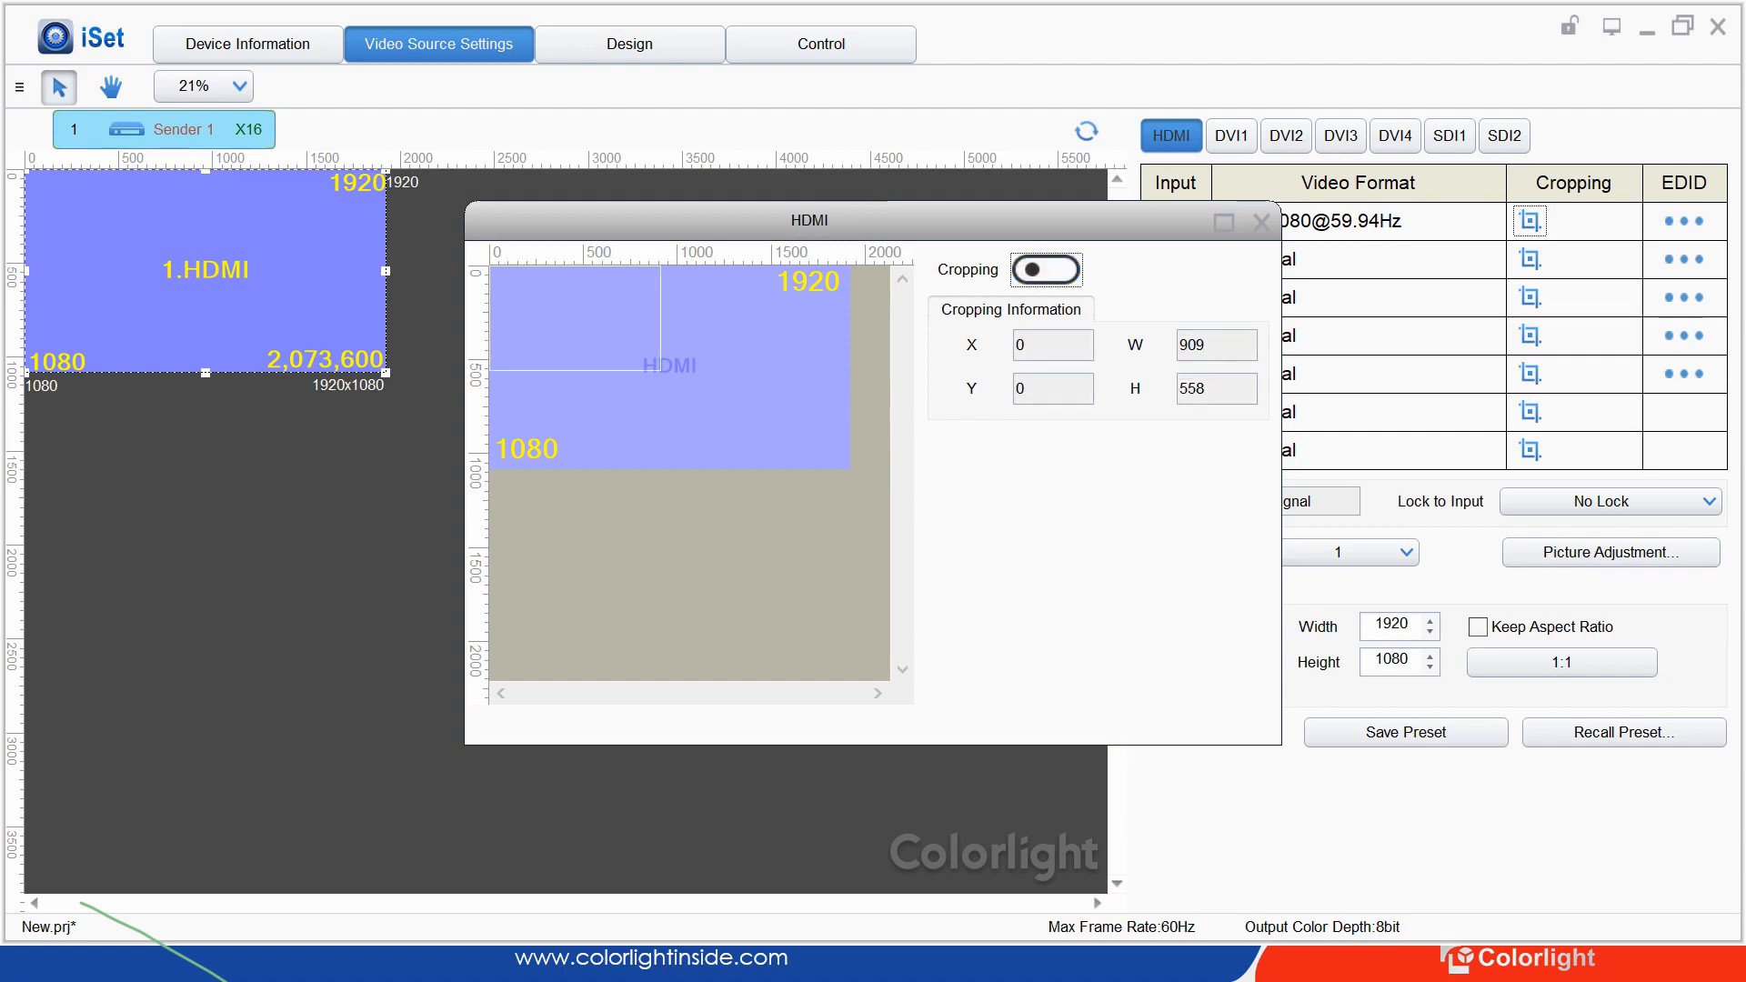
{"action": "left_click", "coordinate": [1046, 270]}
{"action": "left_click", "coordinate": [1046, 270]}
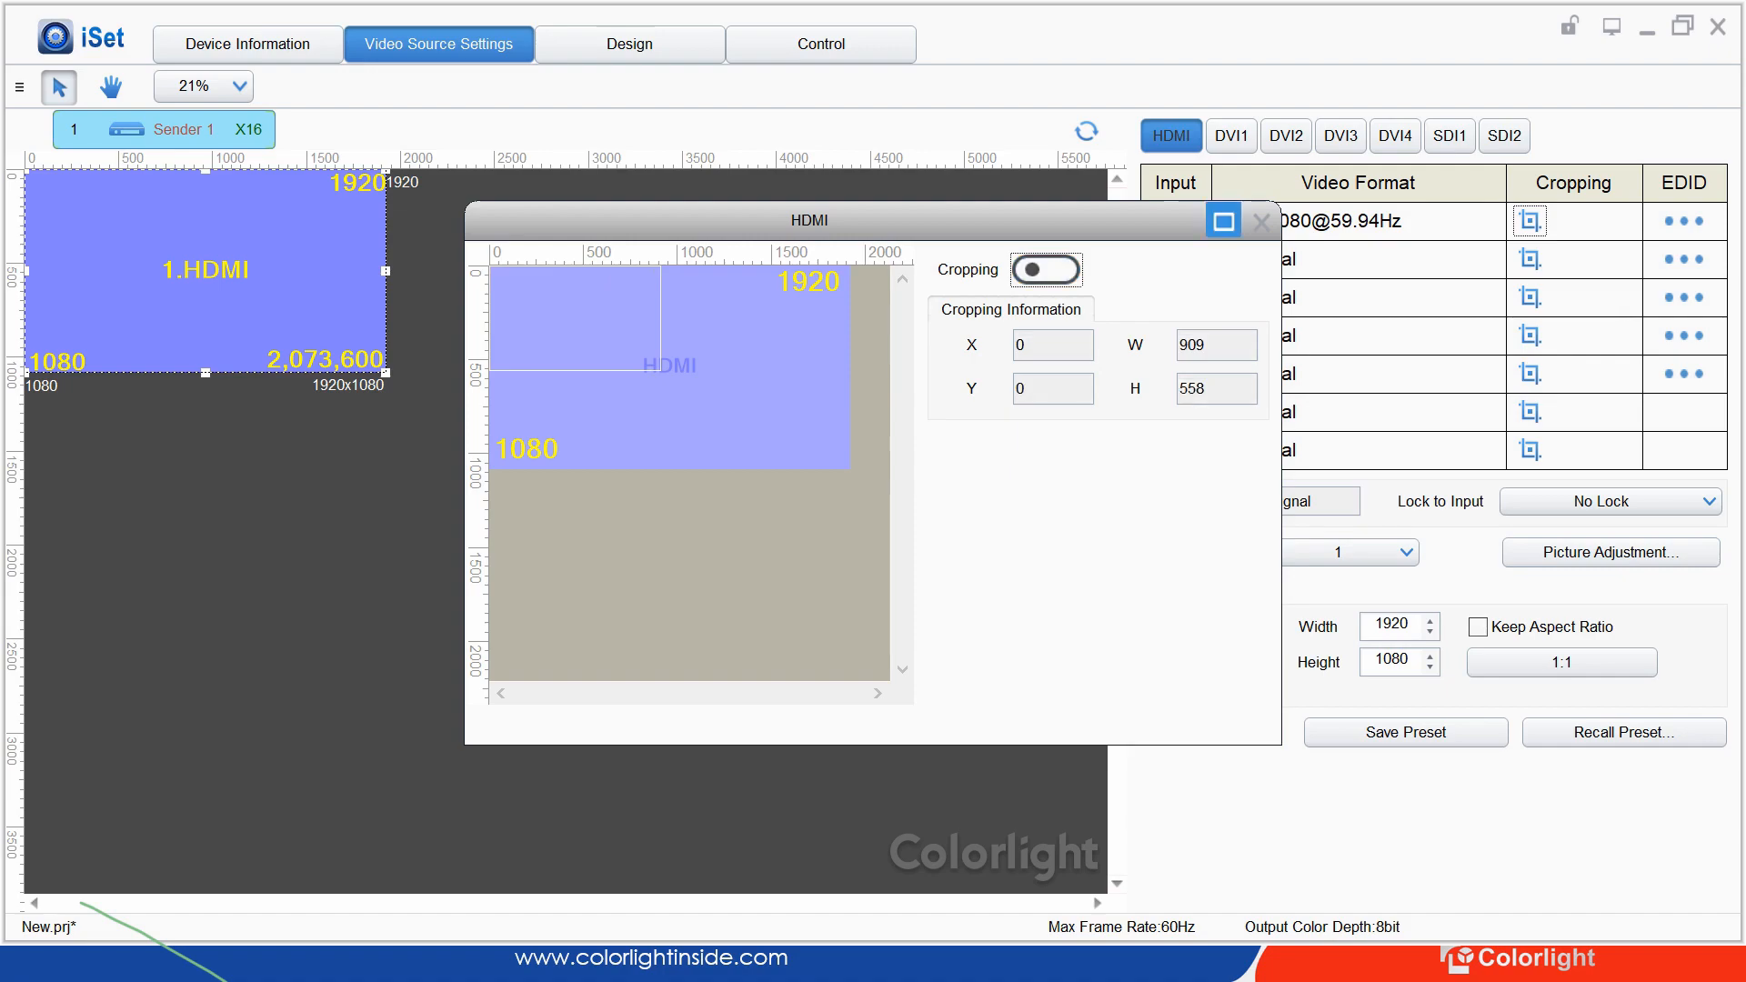
{"action": "left_click", "coordinate": [1261, 221]}
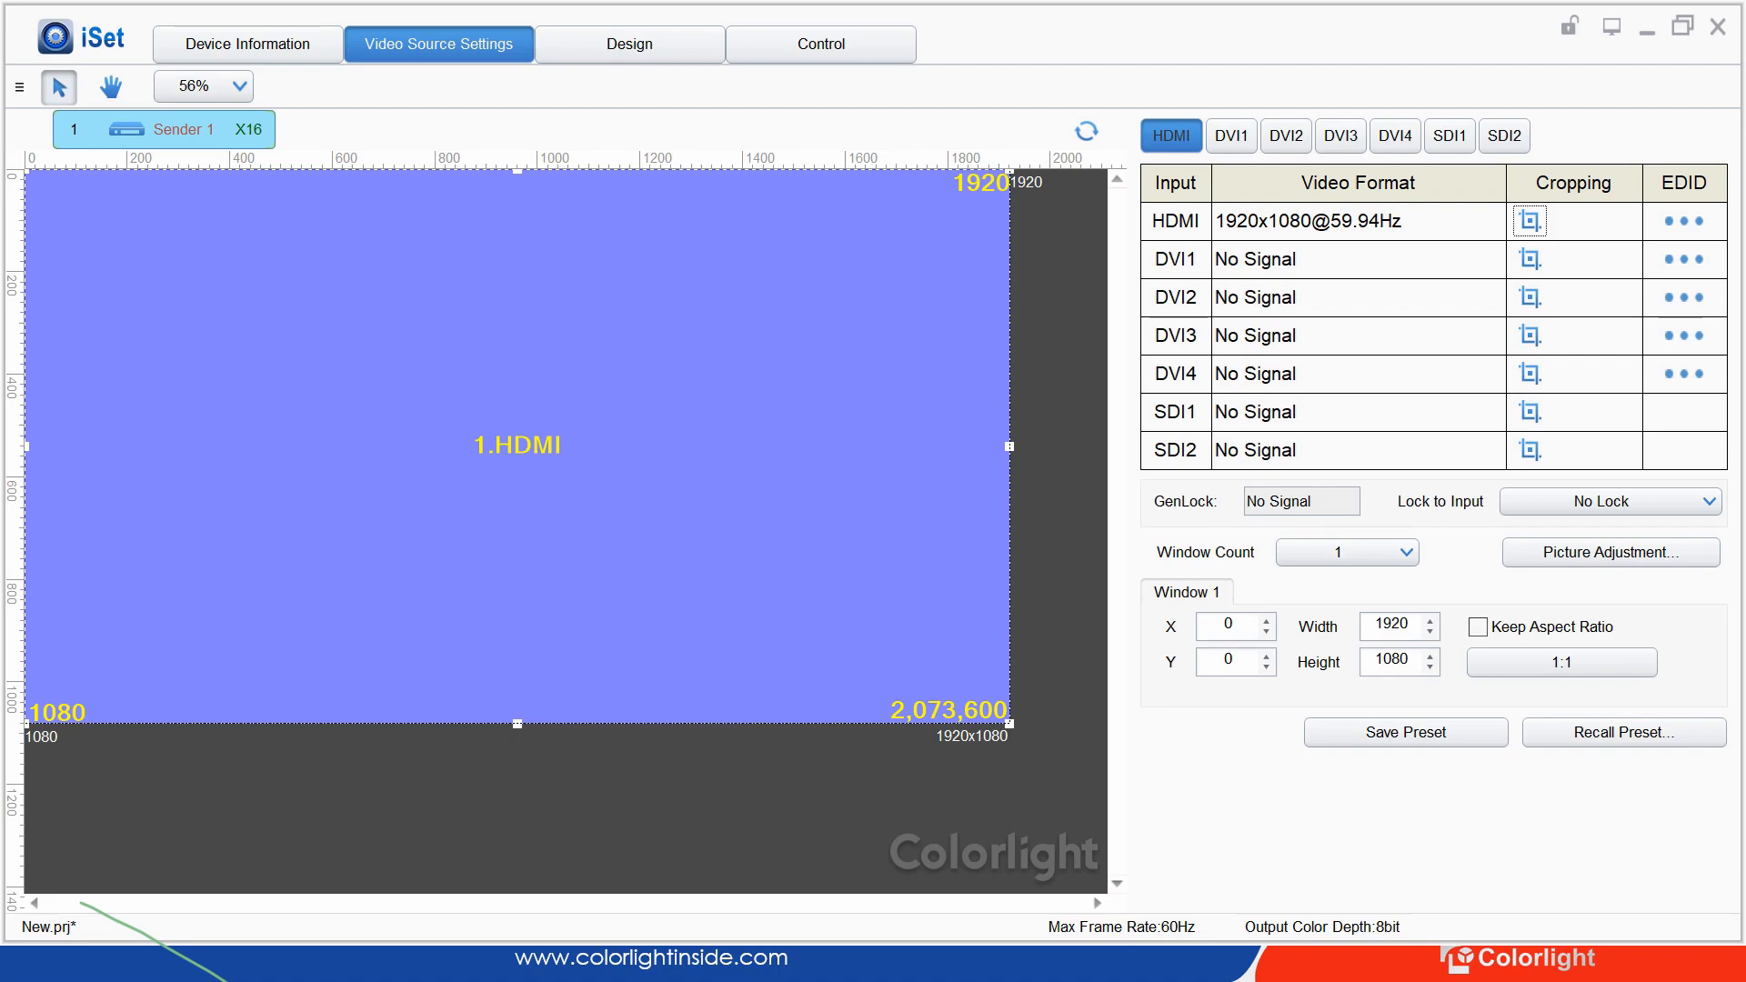
Check the Lock to Input options, and reapply a window count of 1 with HDMI as the window's input
{"action": "left_click", "coordinate": [1611, 502]}
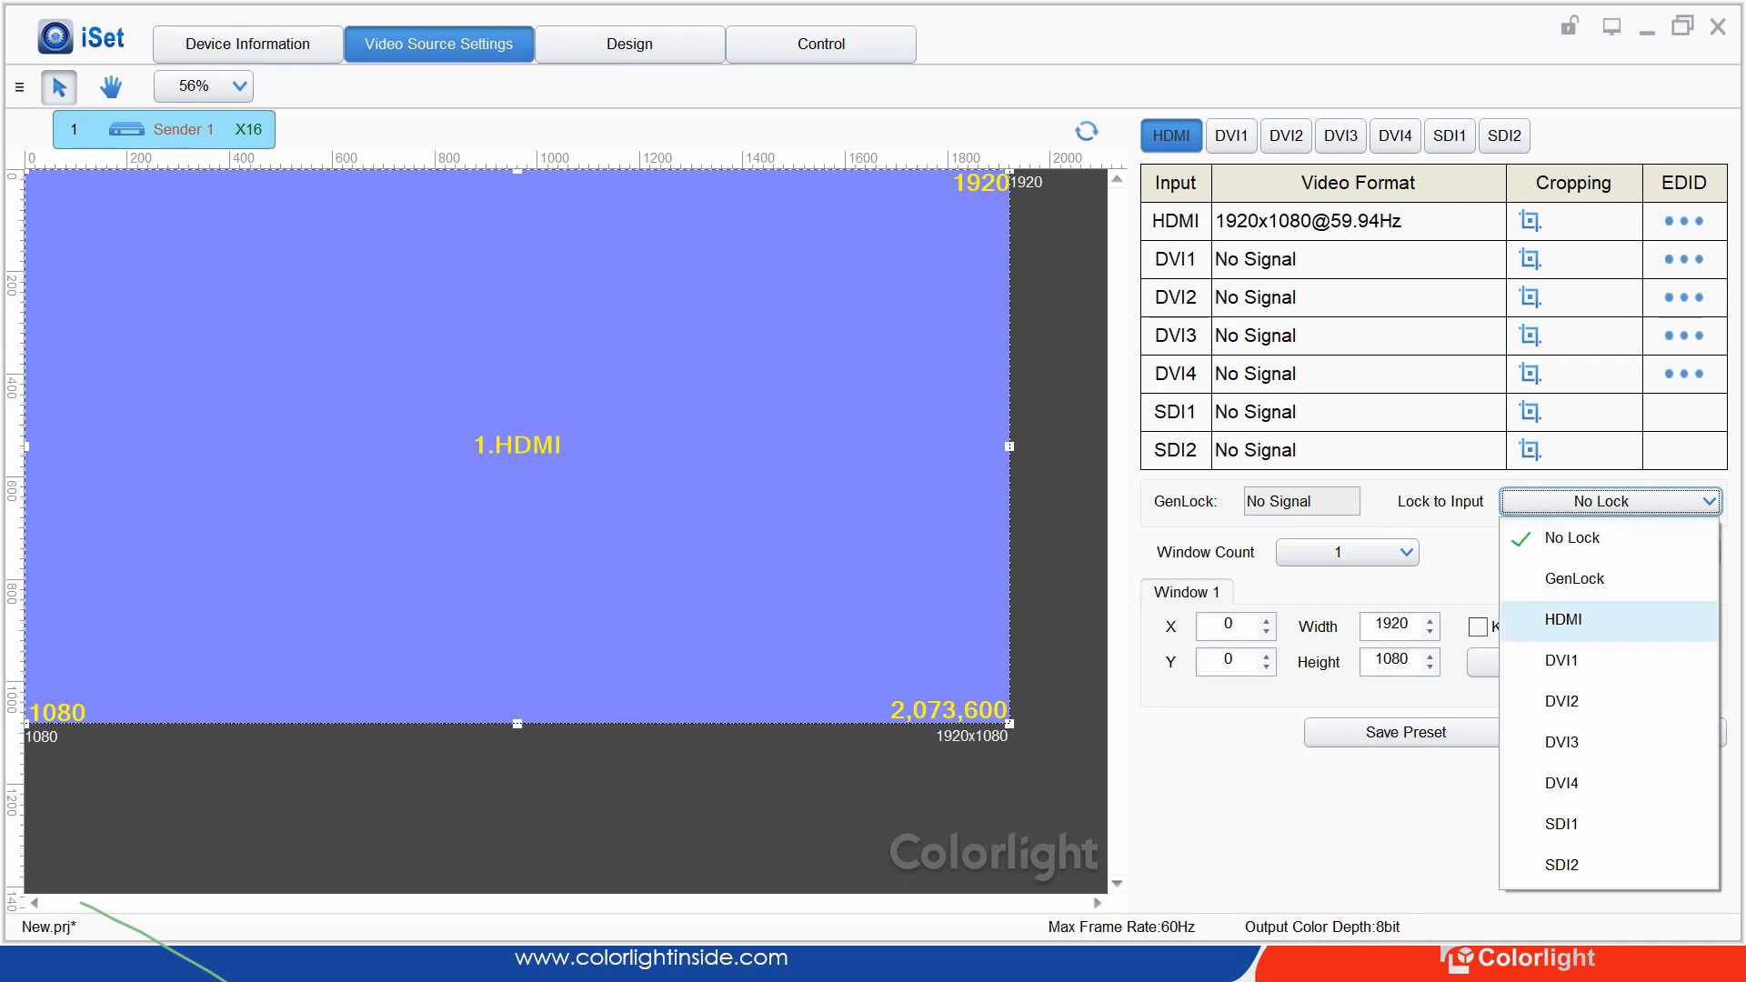
{"action": "key", "text": "Escape"}
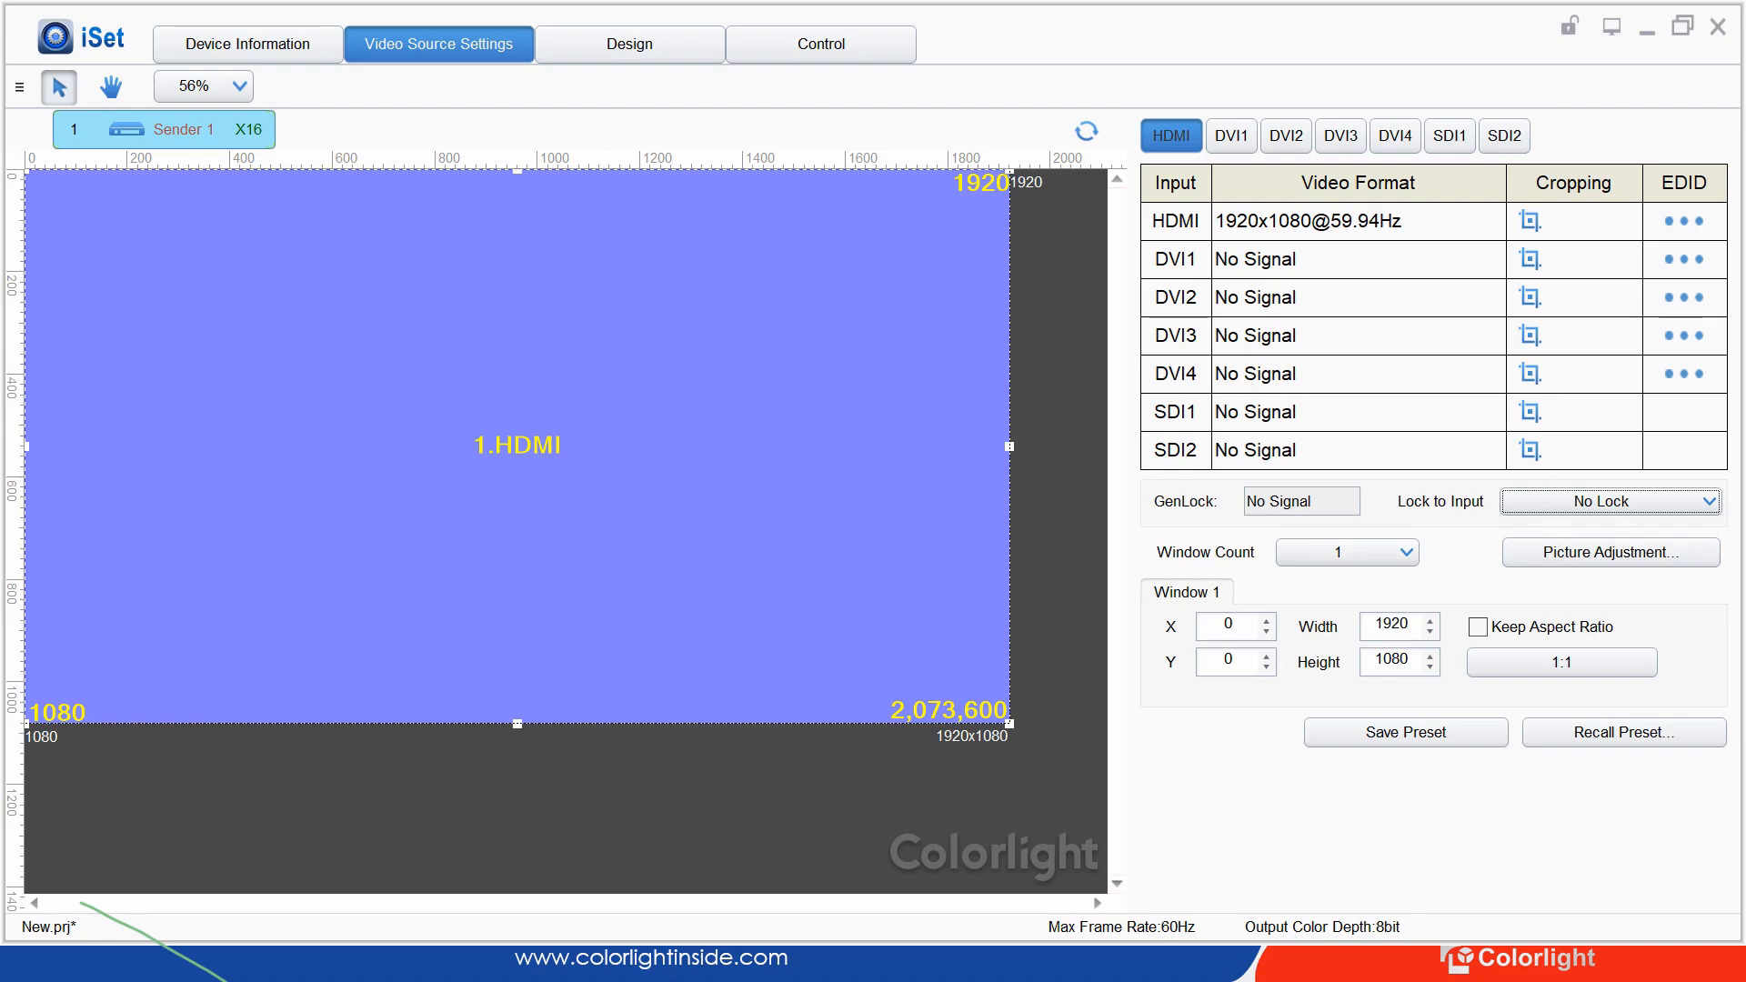
{"action": "left_click", "coordinate": [1348, 553]}
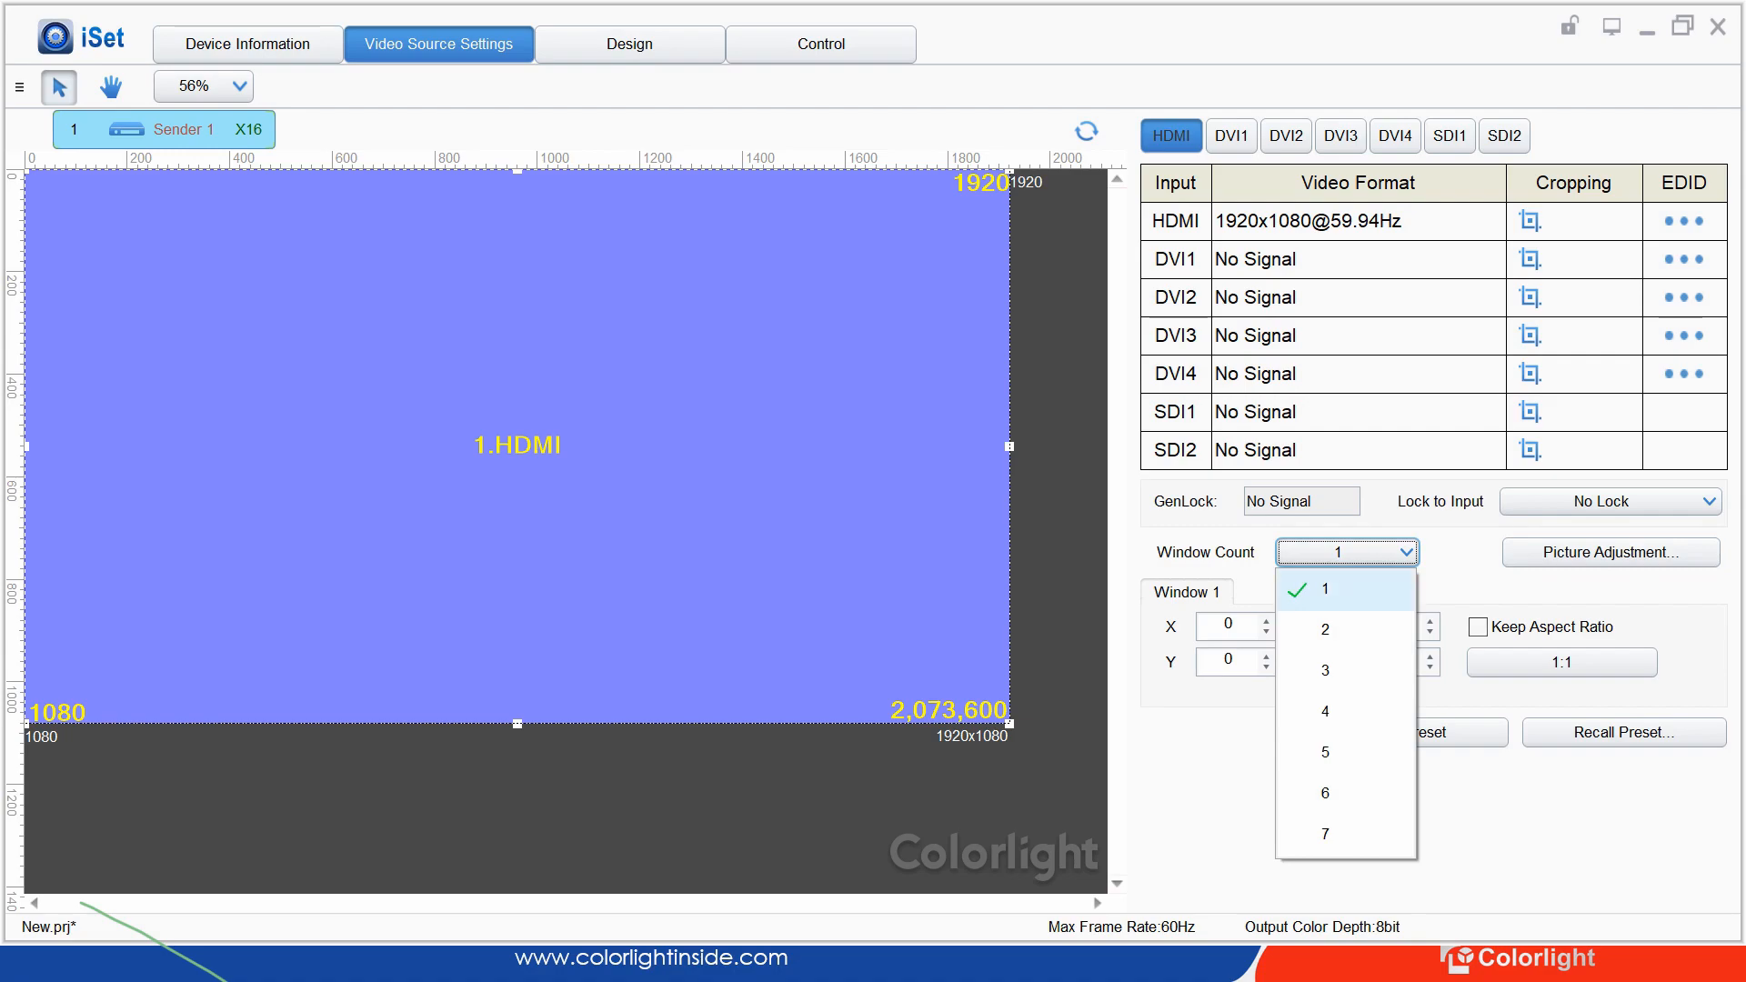
{"action": "left_click", "coordinate": [1346, 589]}
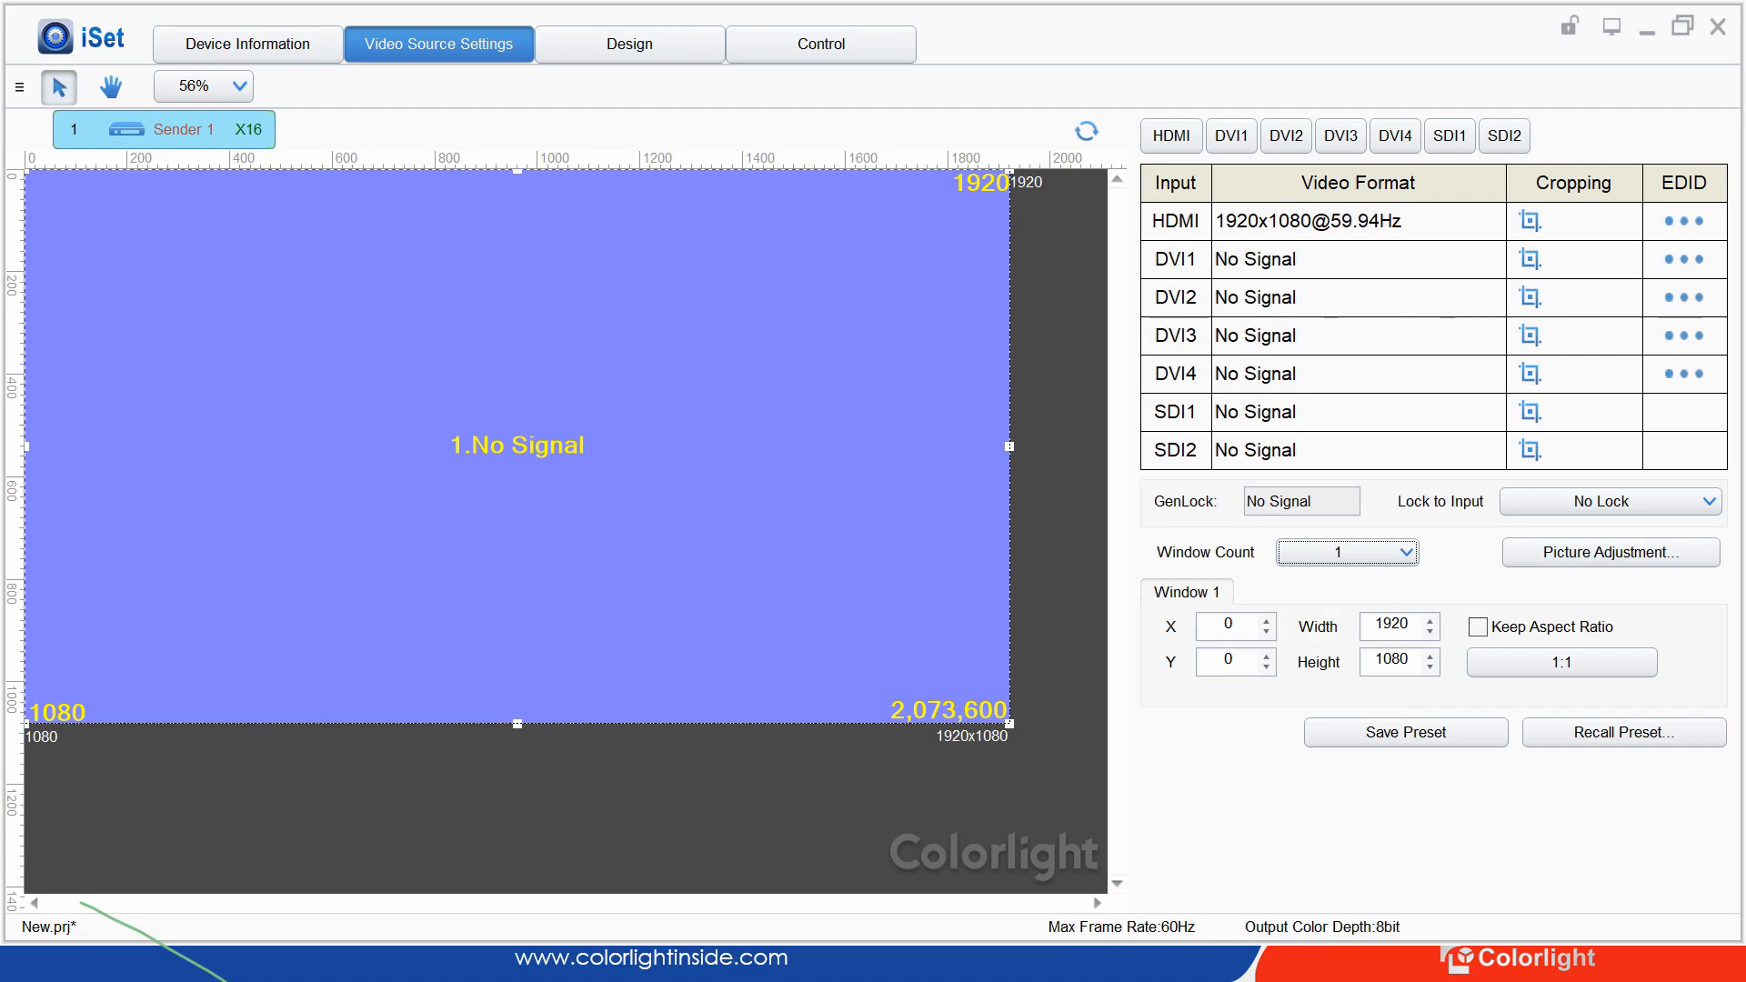
{"action": "left_click", "coordinate": [1172, 136]}
Set the window count to 2 and choose HDMI as Window 1's input in the setup wizard
{"action": "left_click", "coordinate": [1346, 552]}
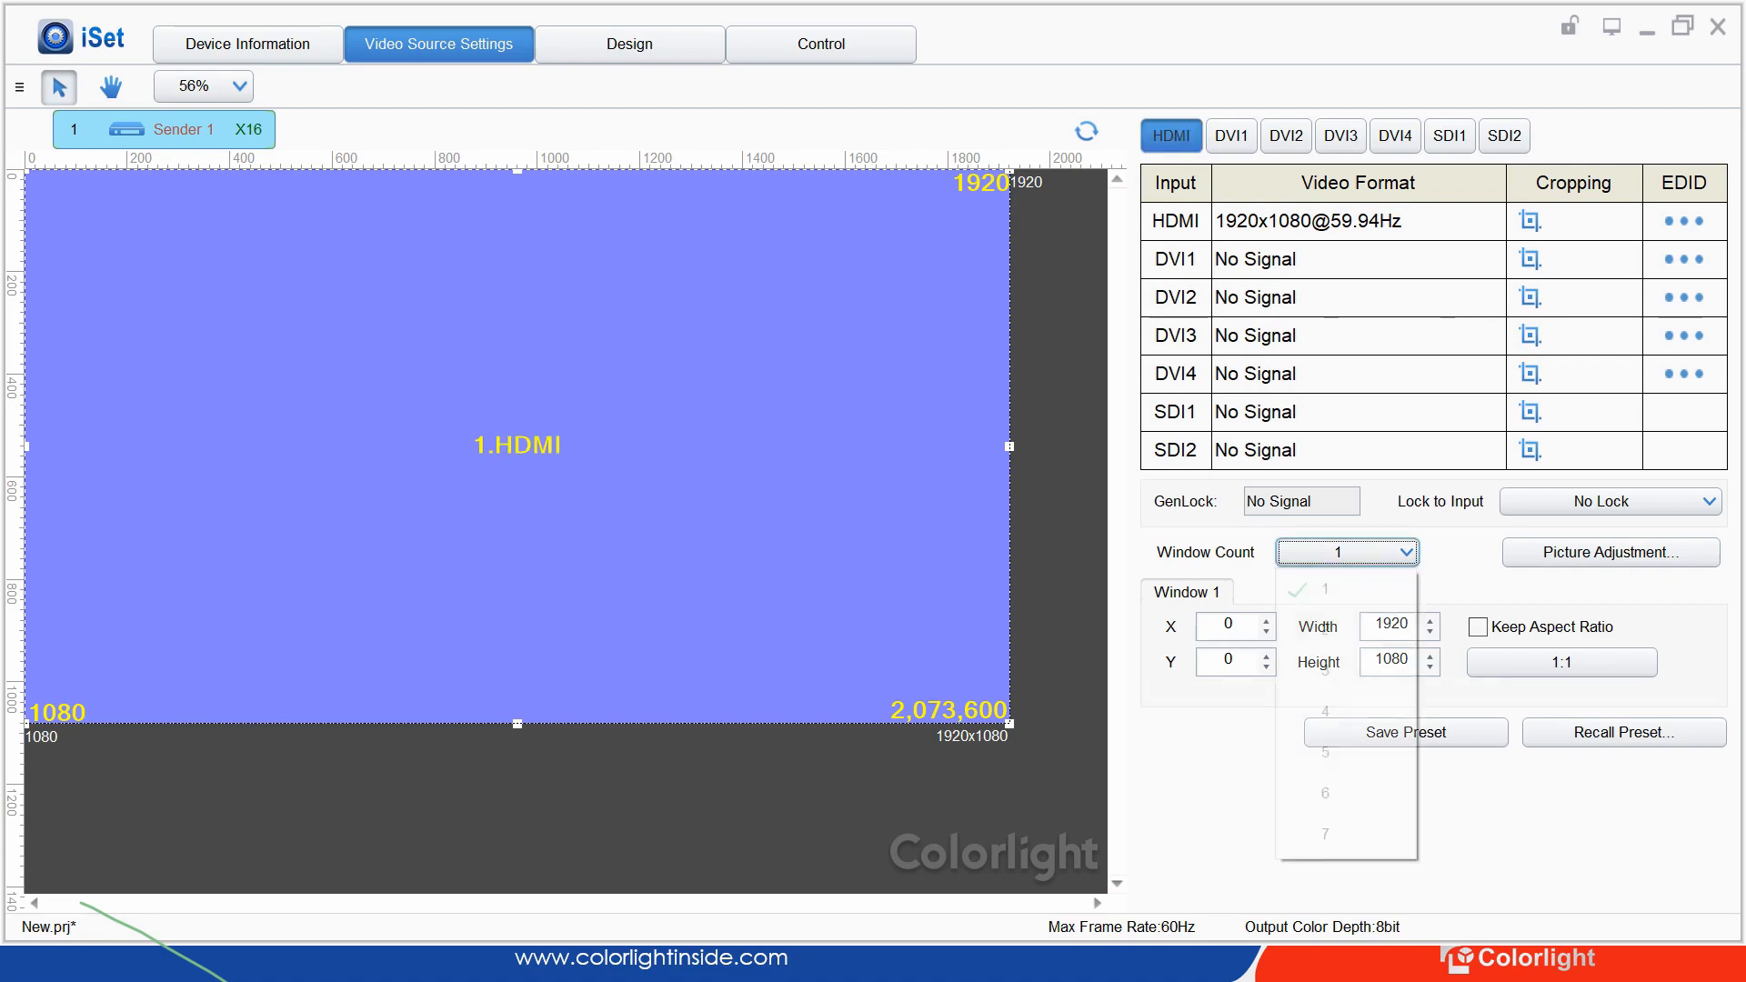
{"action": "left_click", "coordinate": [1325, 628]}
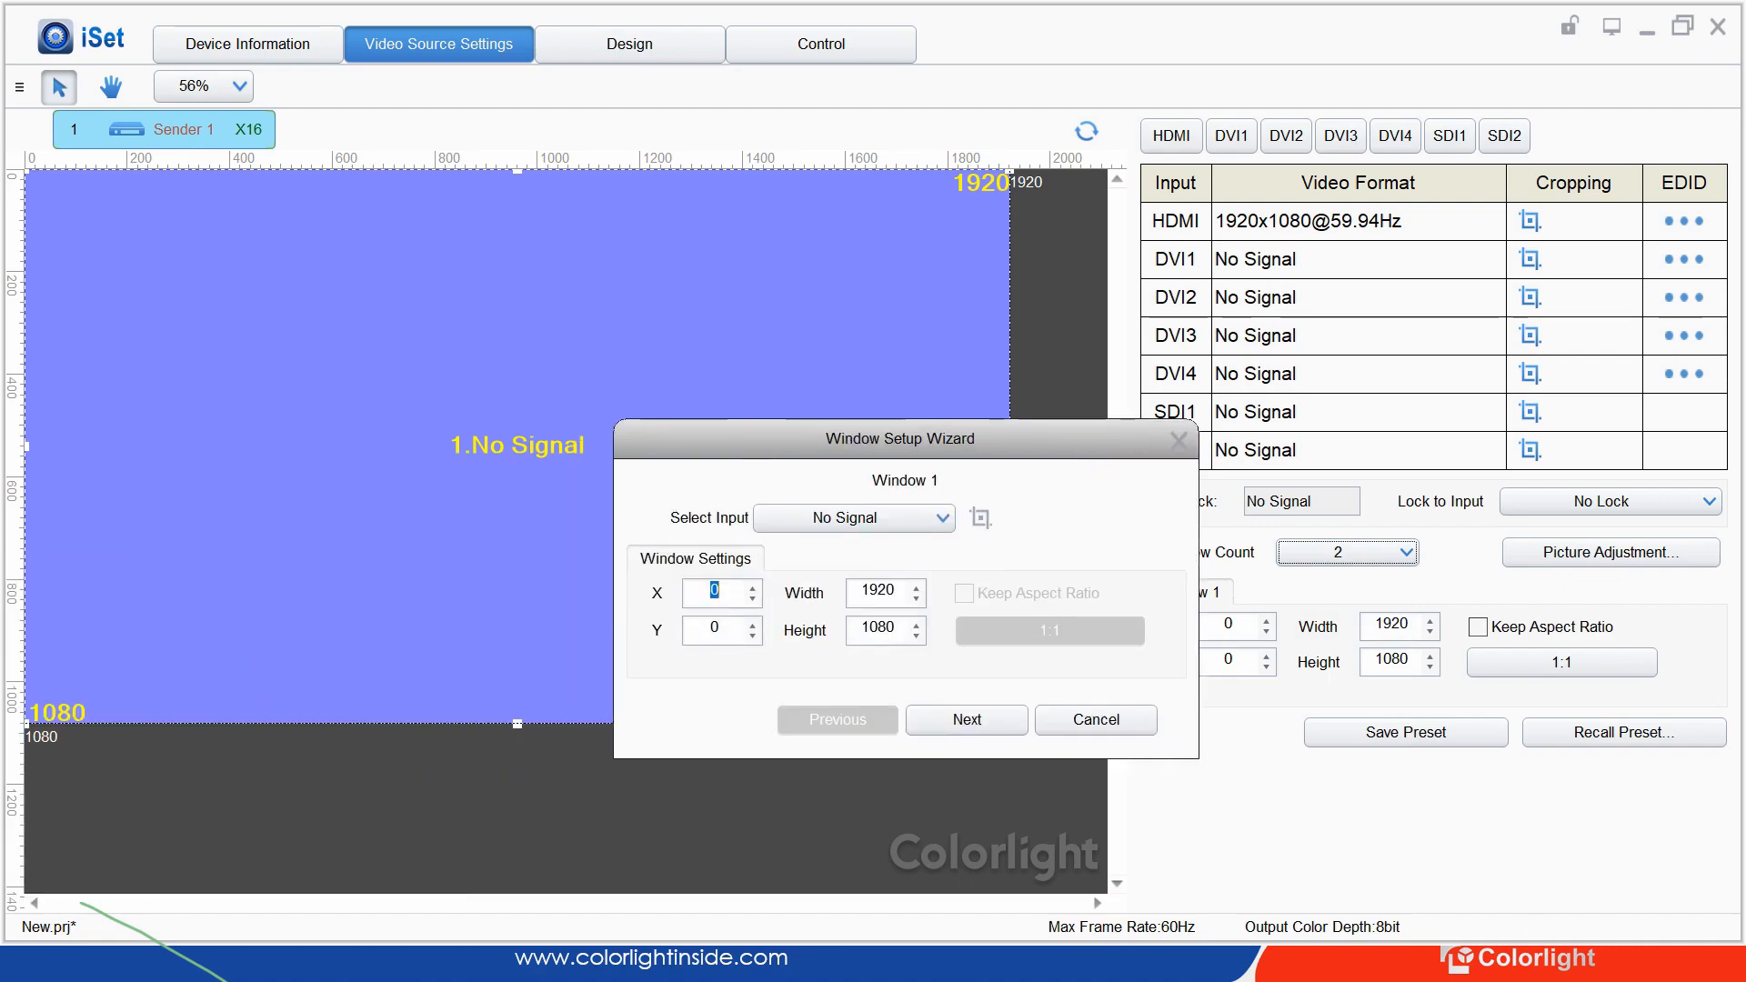
{"action": "left_click", "coordinate": [851, 511]}
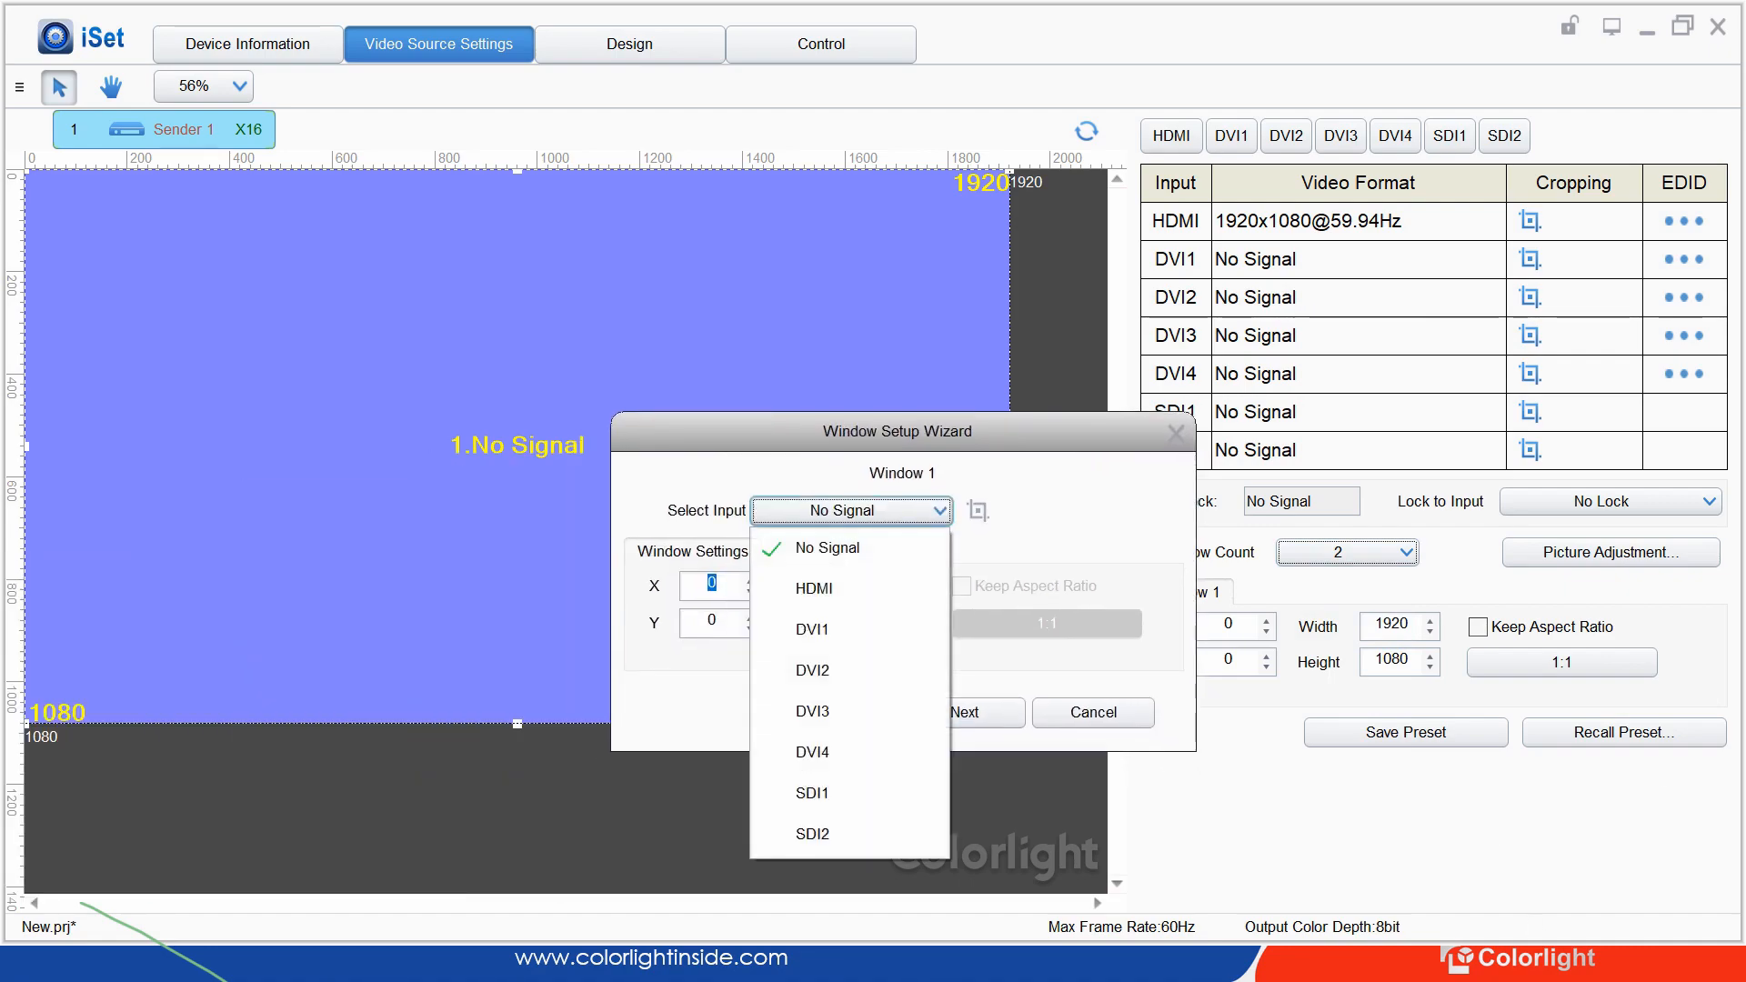
{"action": "left_click", "coordinate": [849, 589]}
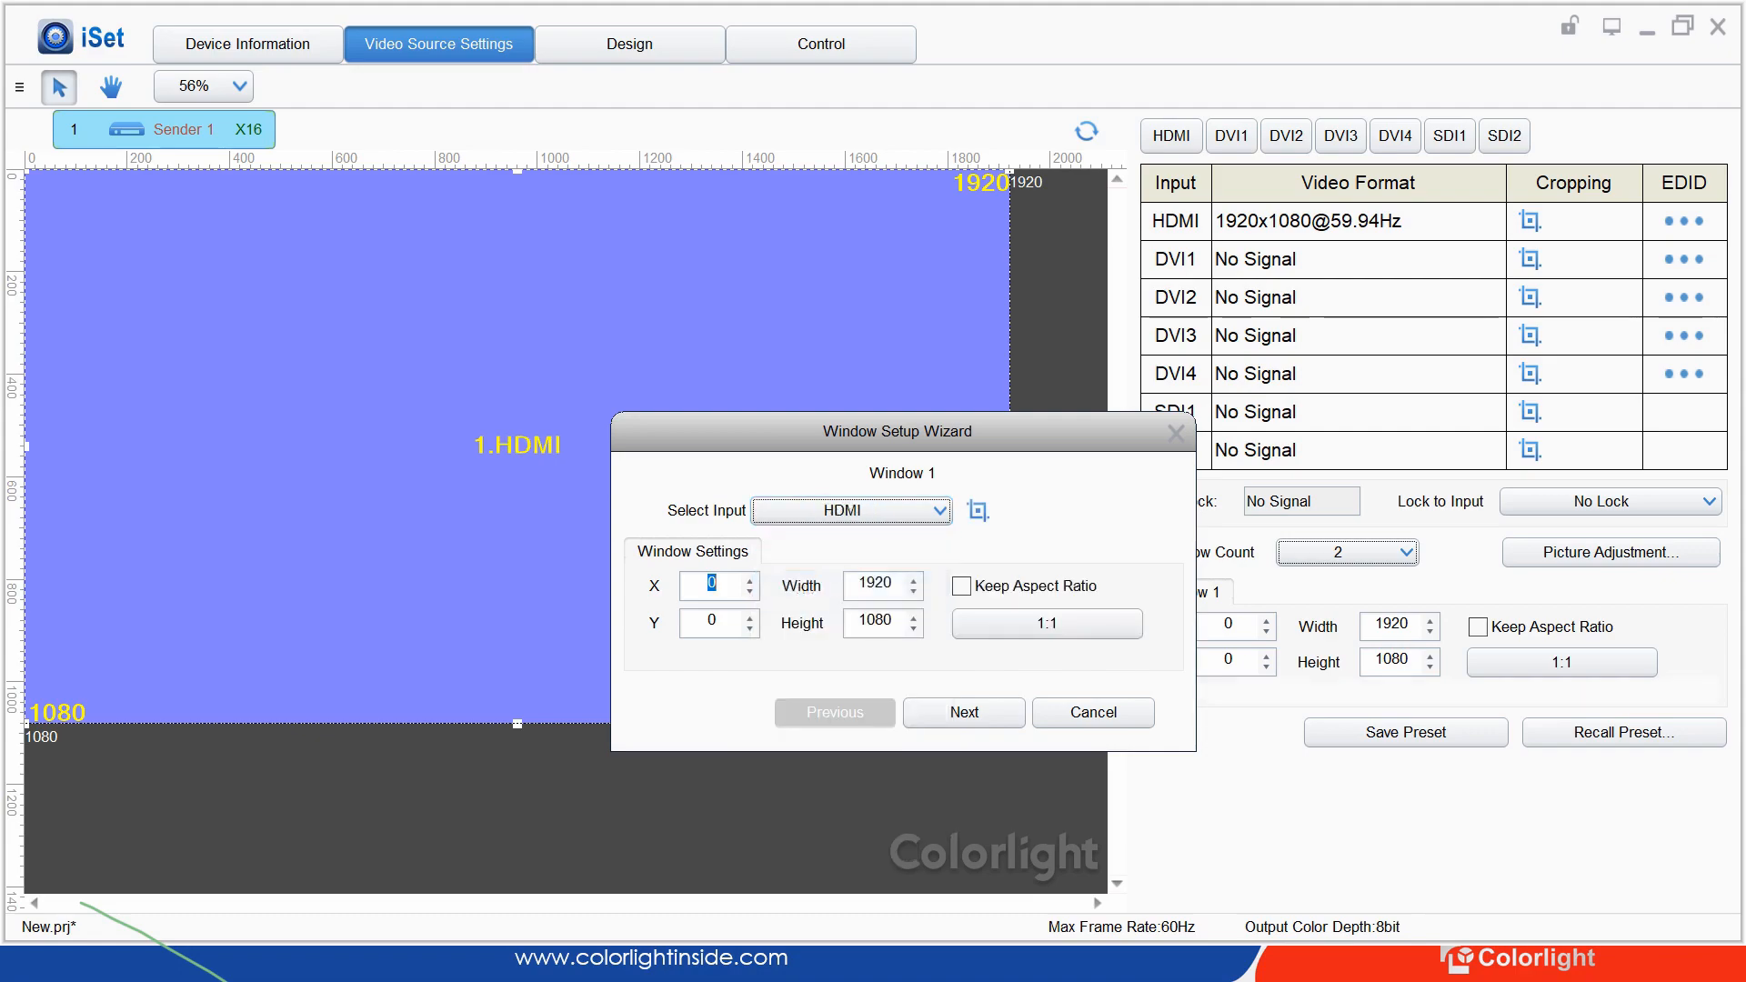
{"action": "key", "text": "Tab"}
{"action": "key", "text": "Tab"}
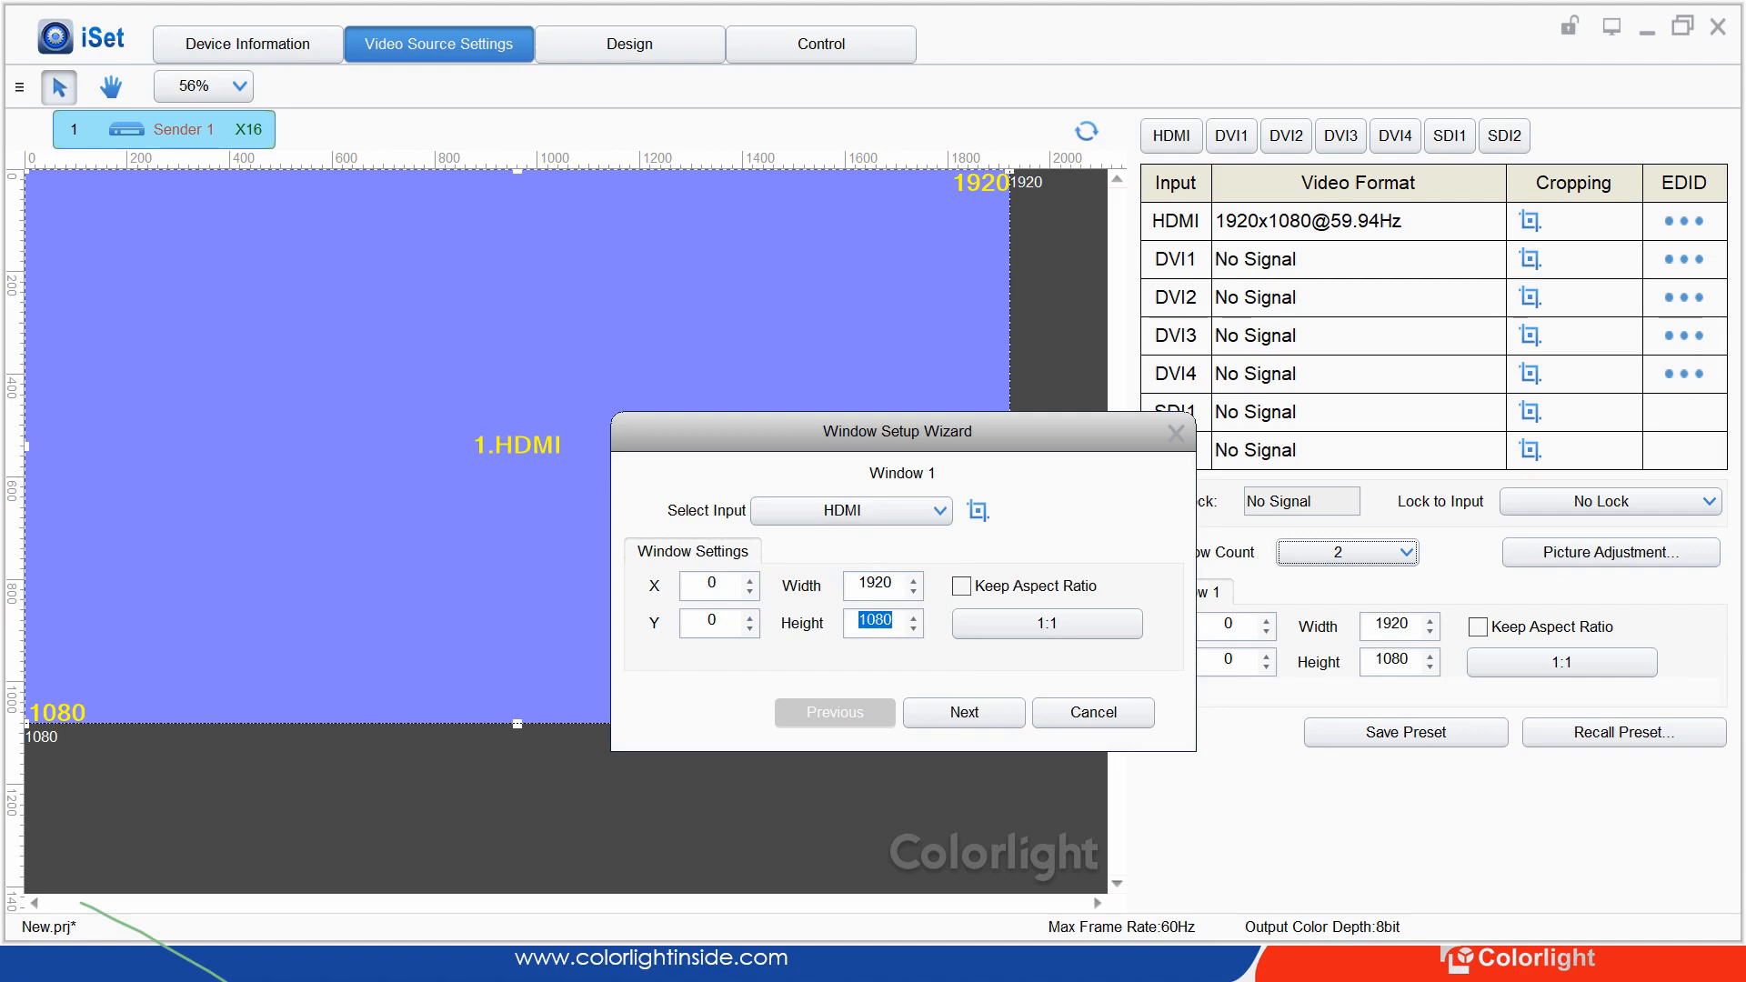
{"action": "double_click", "coordinate": [712, 584]}
{"action": "double_click", "coordinate": [875, 622]}
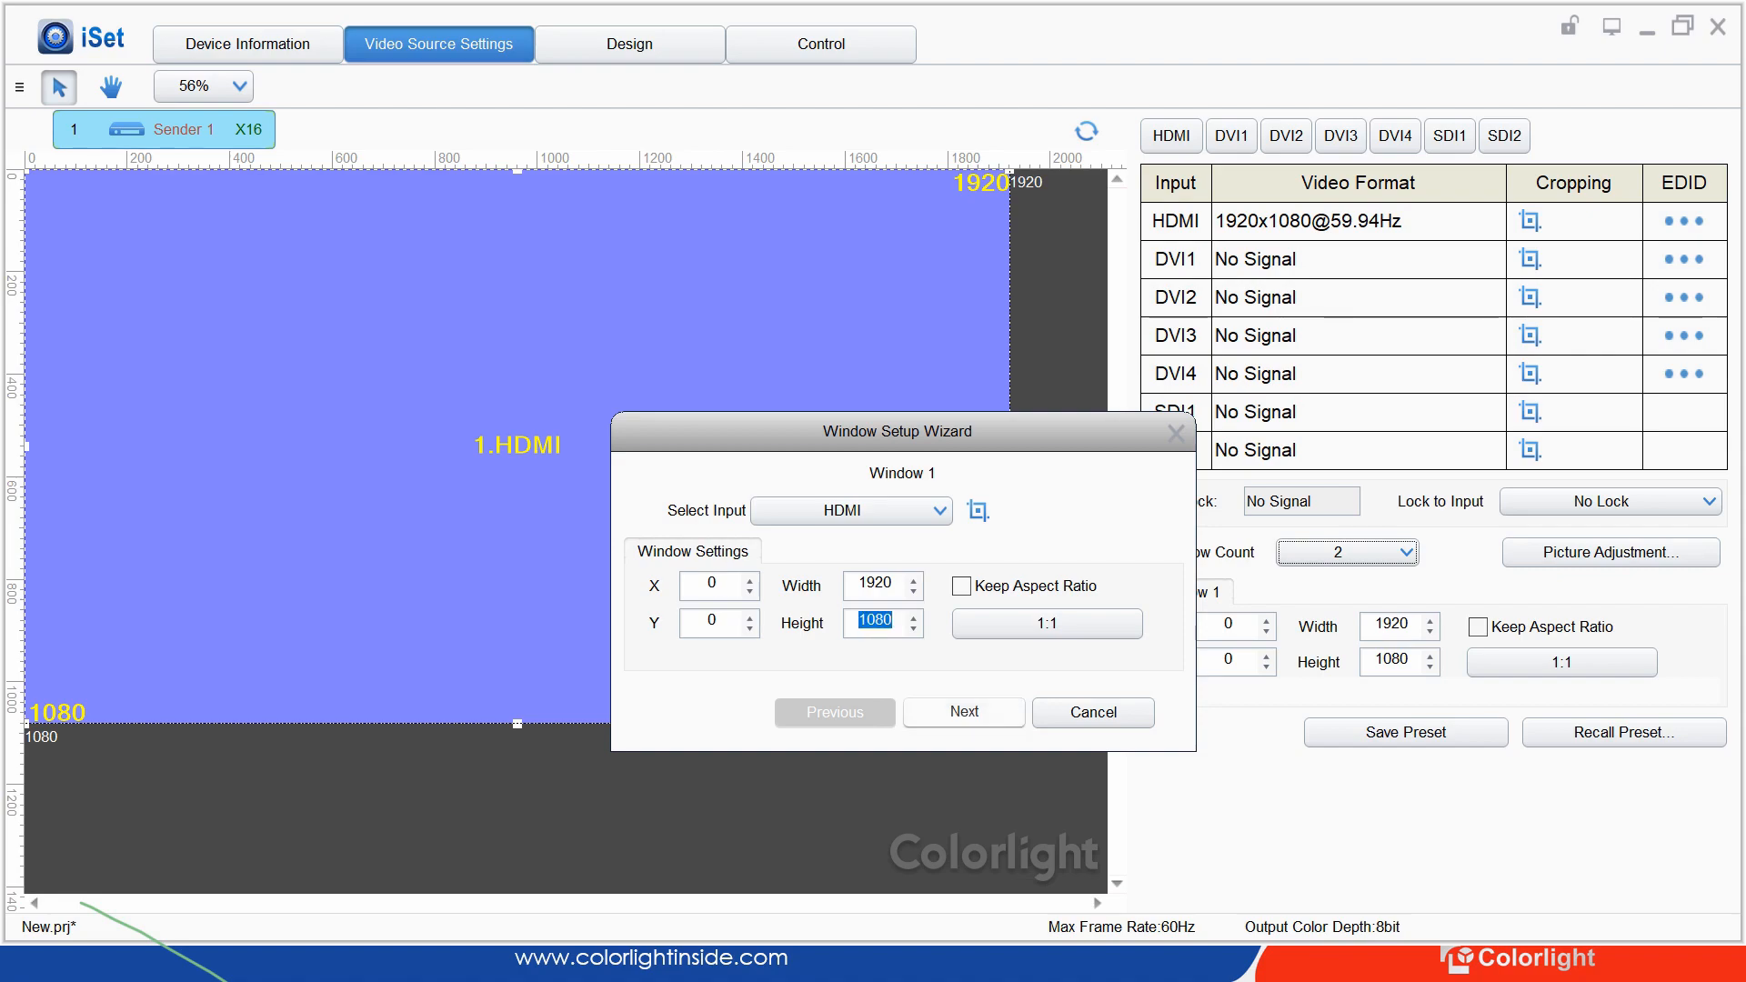
{"action": "left_click", "coordinate": [964, 713]}
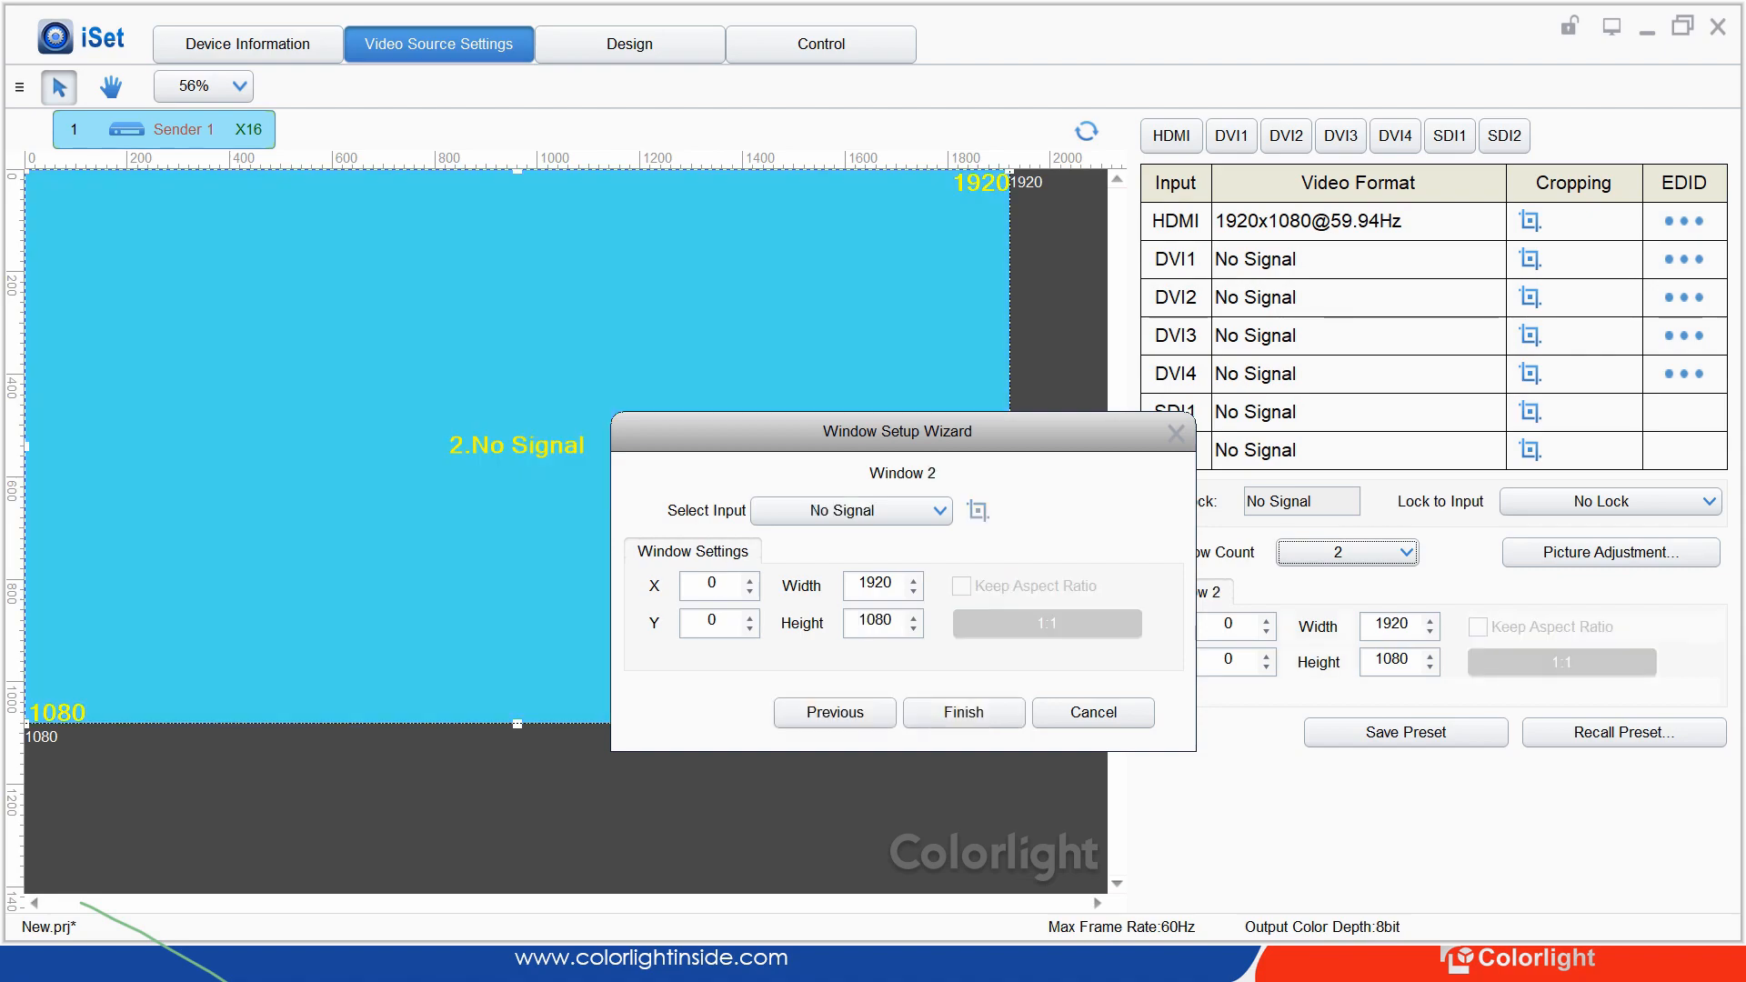
Assign DVI1 to Window 2, set its width and height to 512, and finish the window setup
{"action": "left_click", "coordinate": [852, 511]}
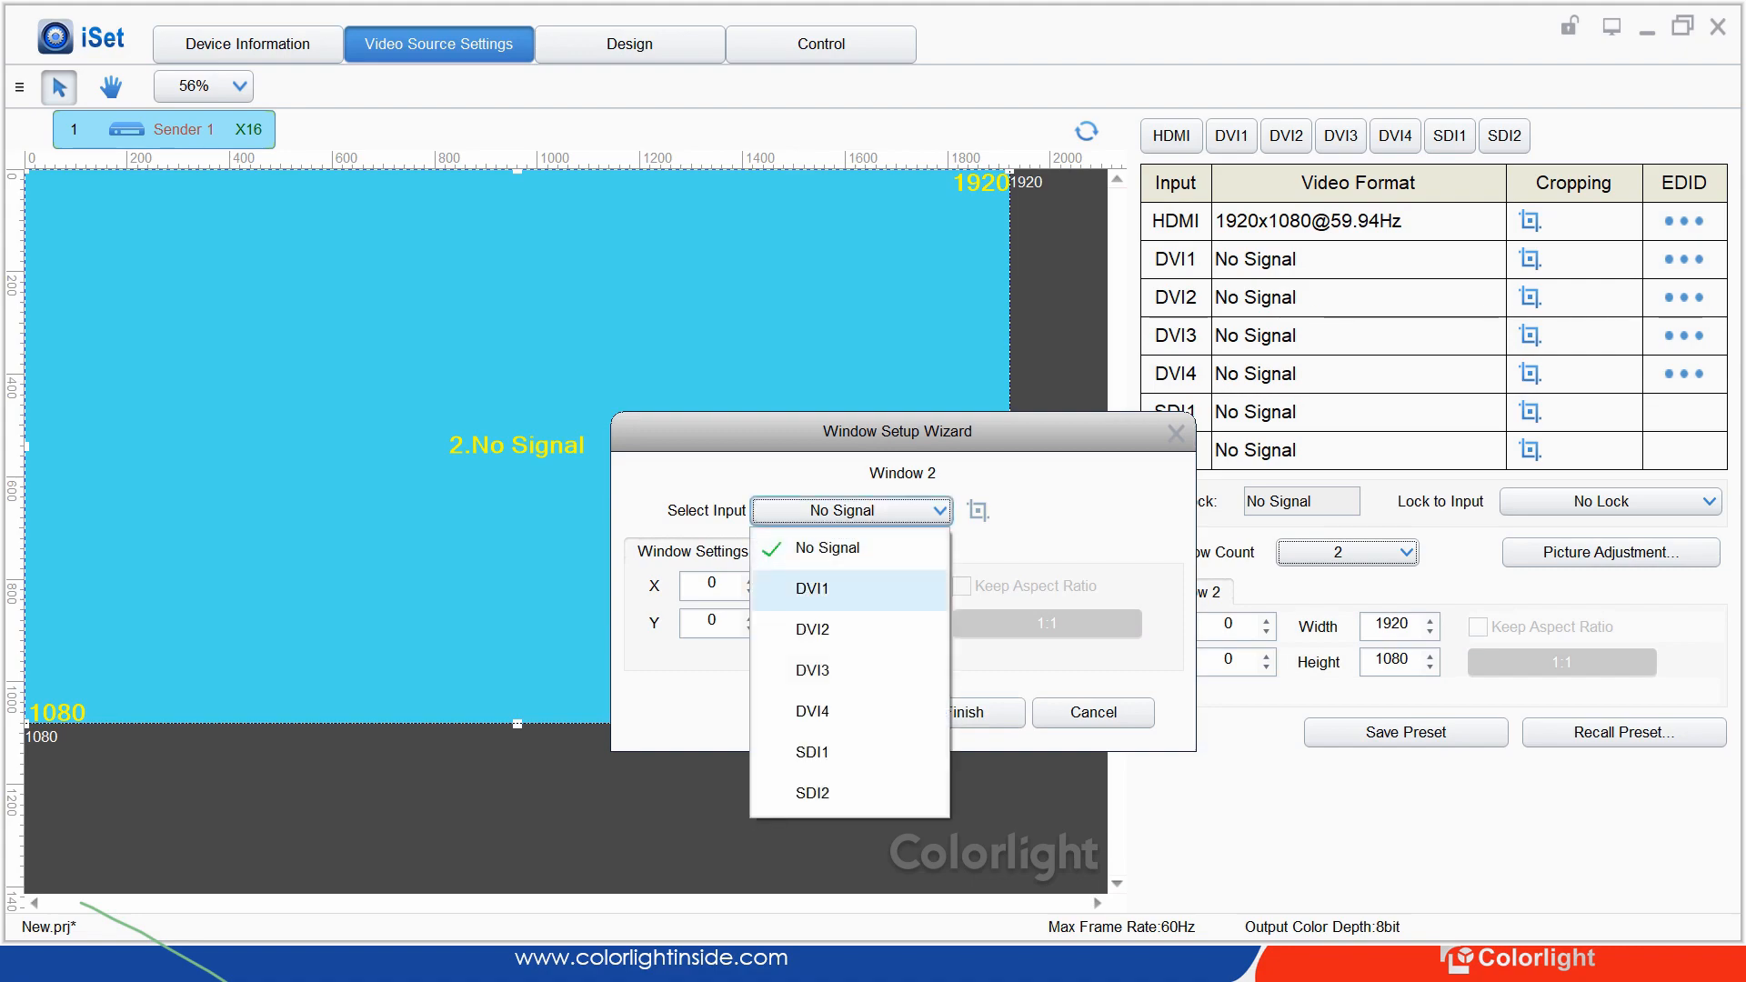
{"action": "left_click", "coordinate": [812, 589]}
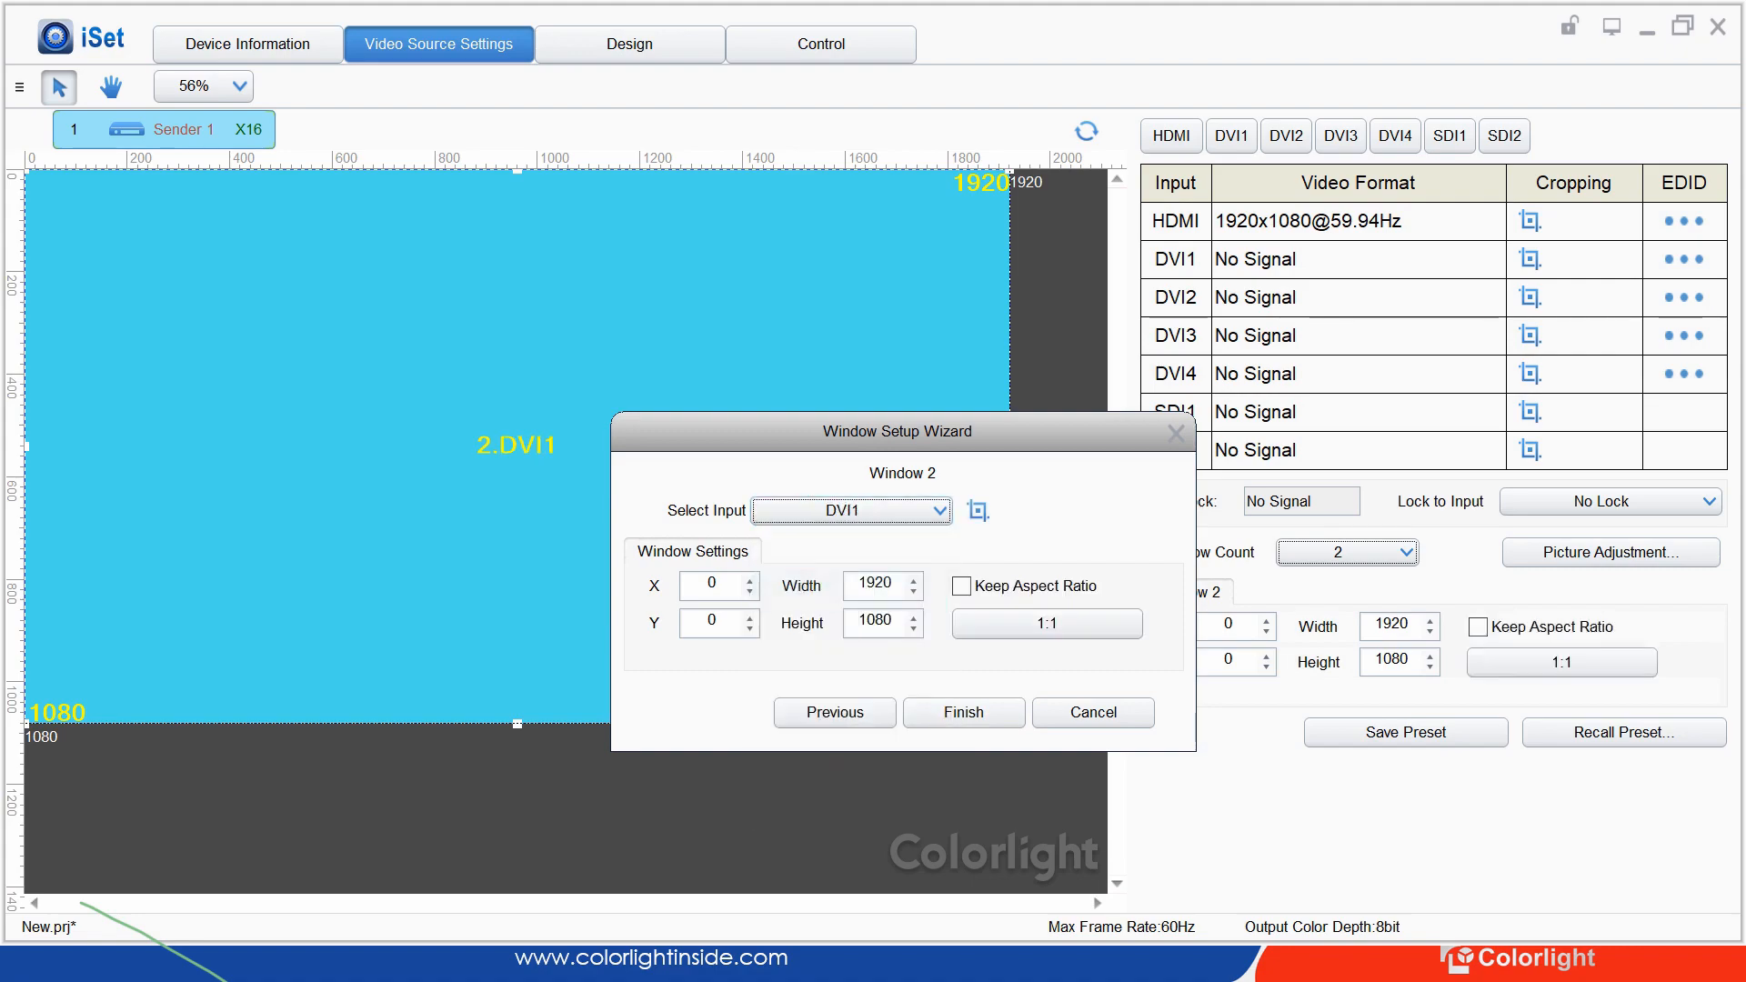
{"action": "left_click_drag", "start_coordinate": [894, 584], "coordinate": [867, 584]}
{"action": "type", "text": "512"}
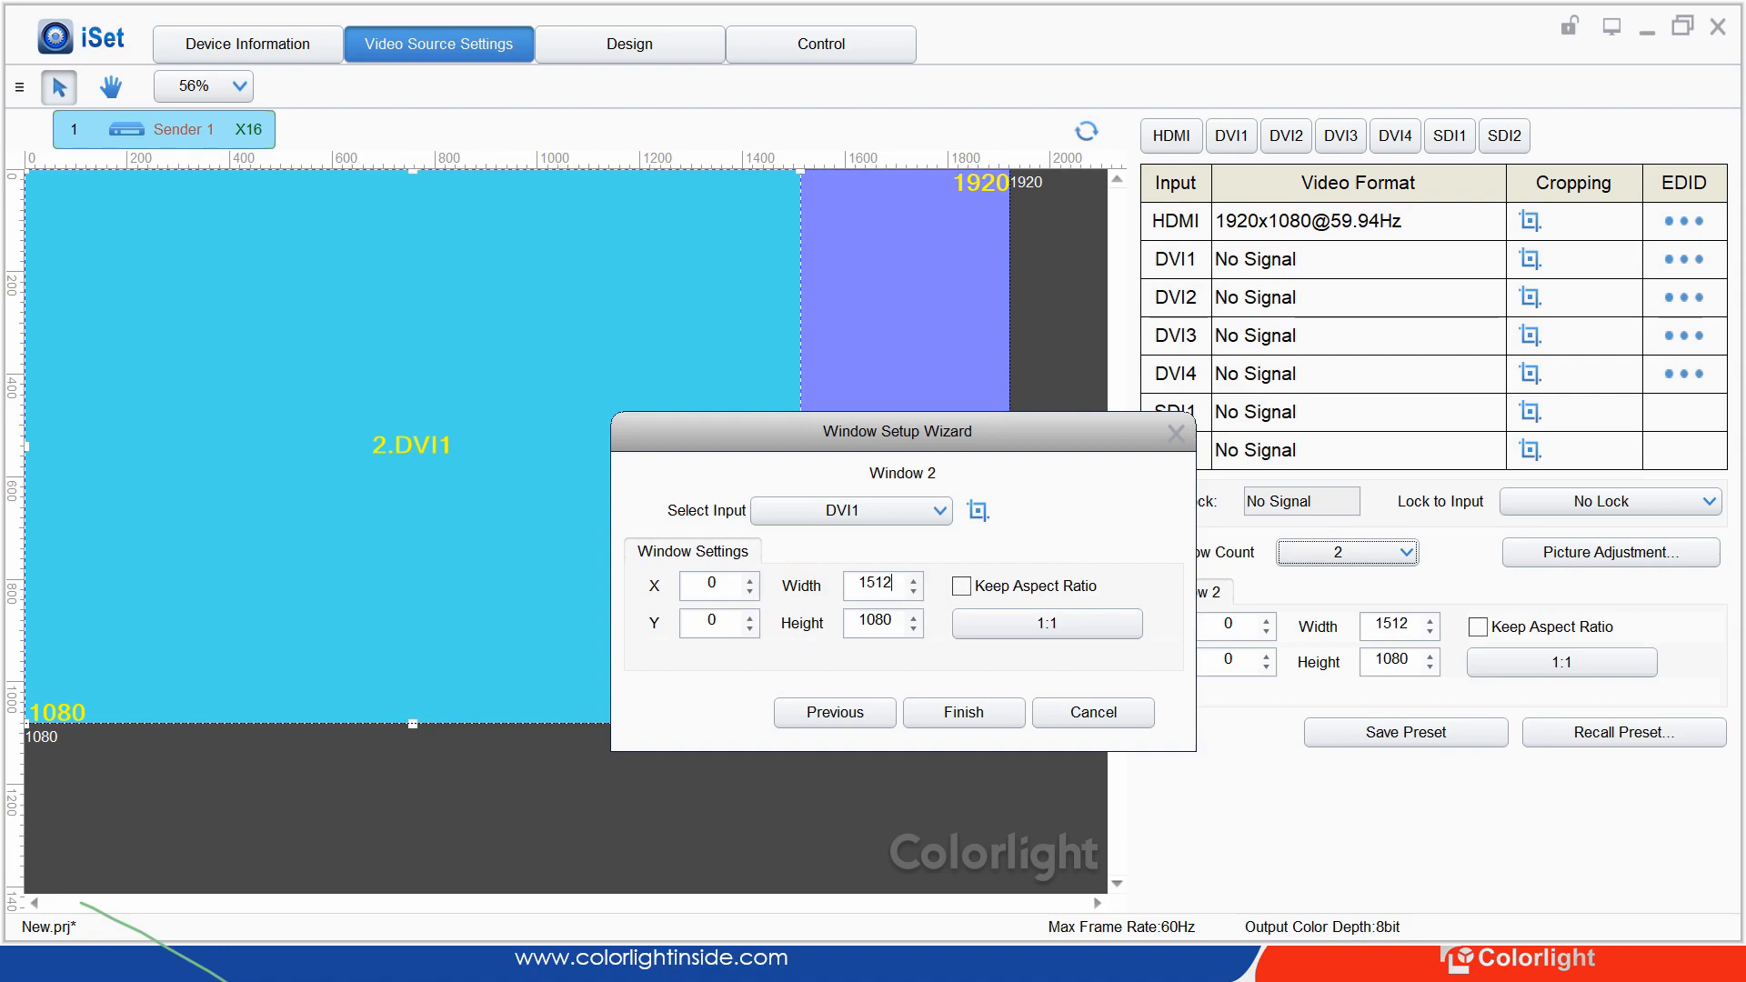
{"action": "key", "text": "Return"}
{"action": "type", "text": "512"}
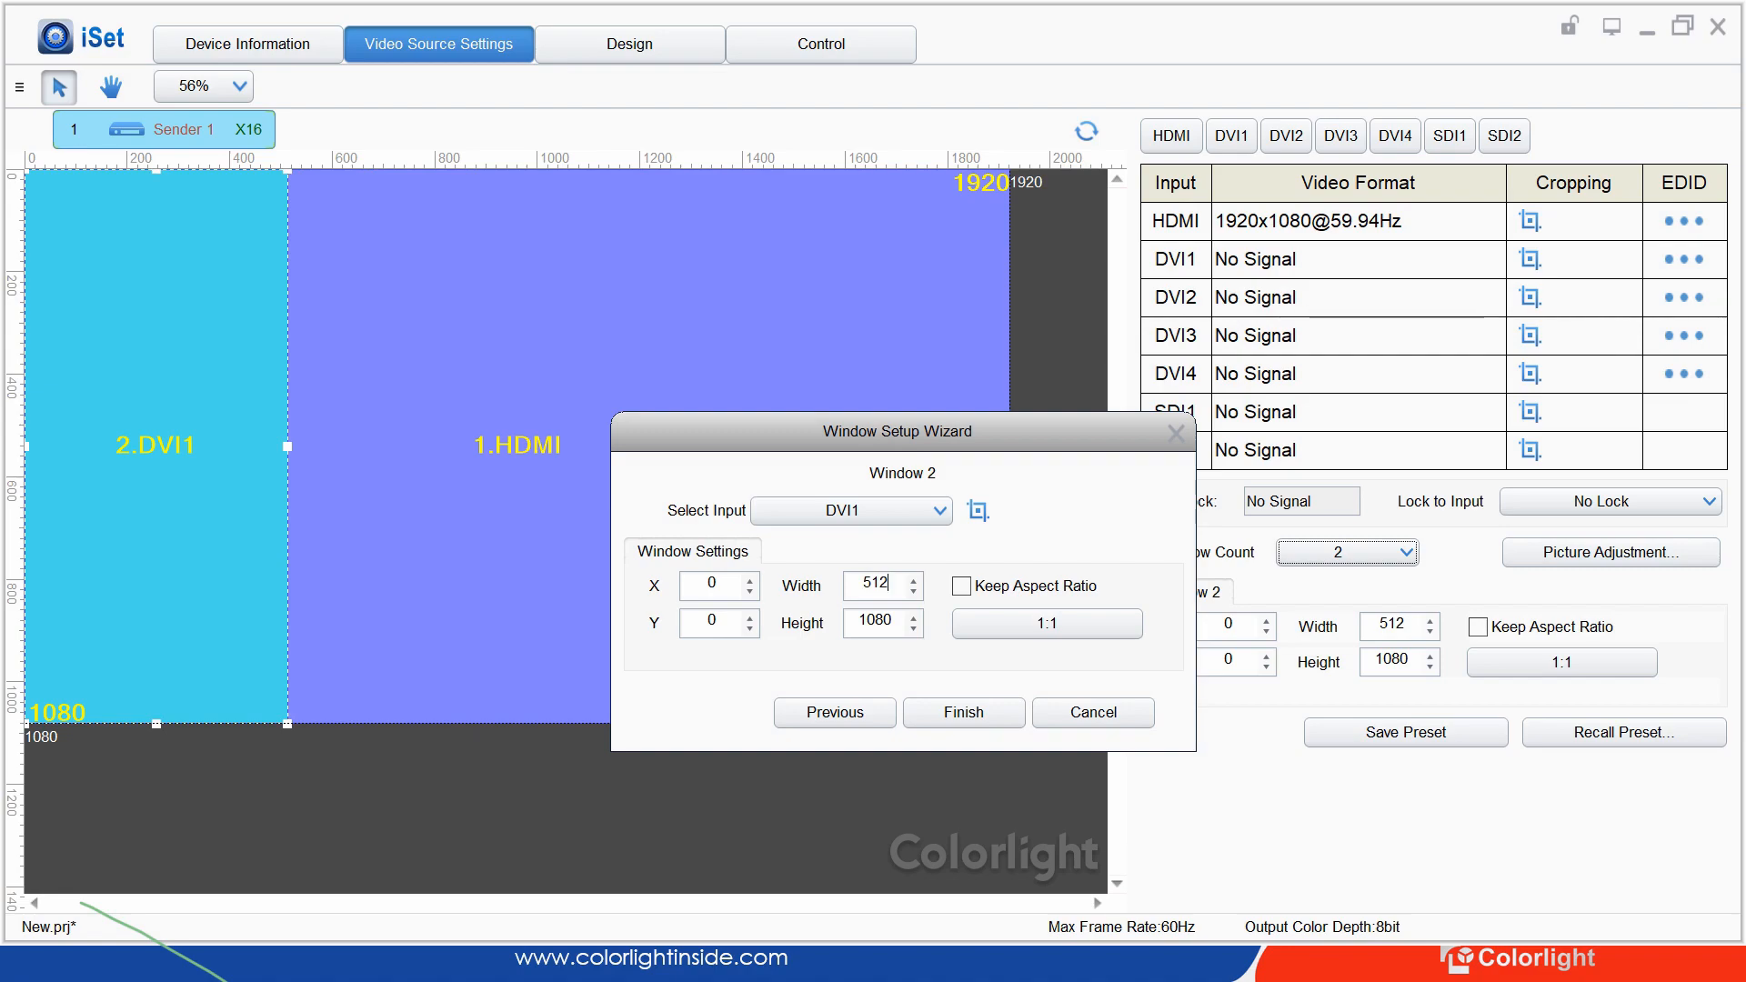
{"action": "key", "text": "Return"}
{"action": "type", "text": "512"}
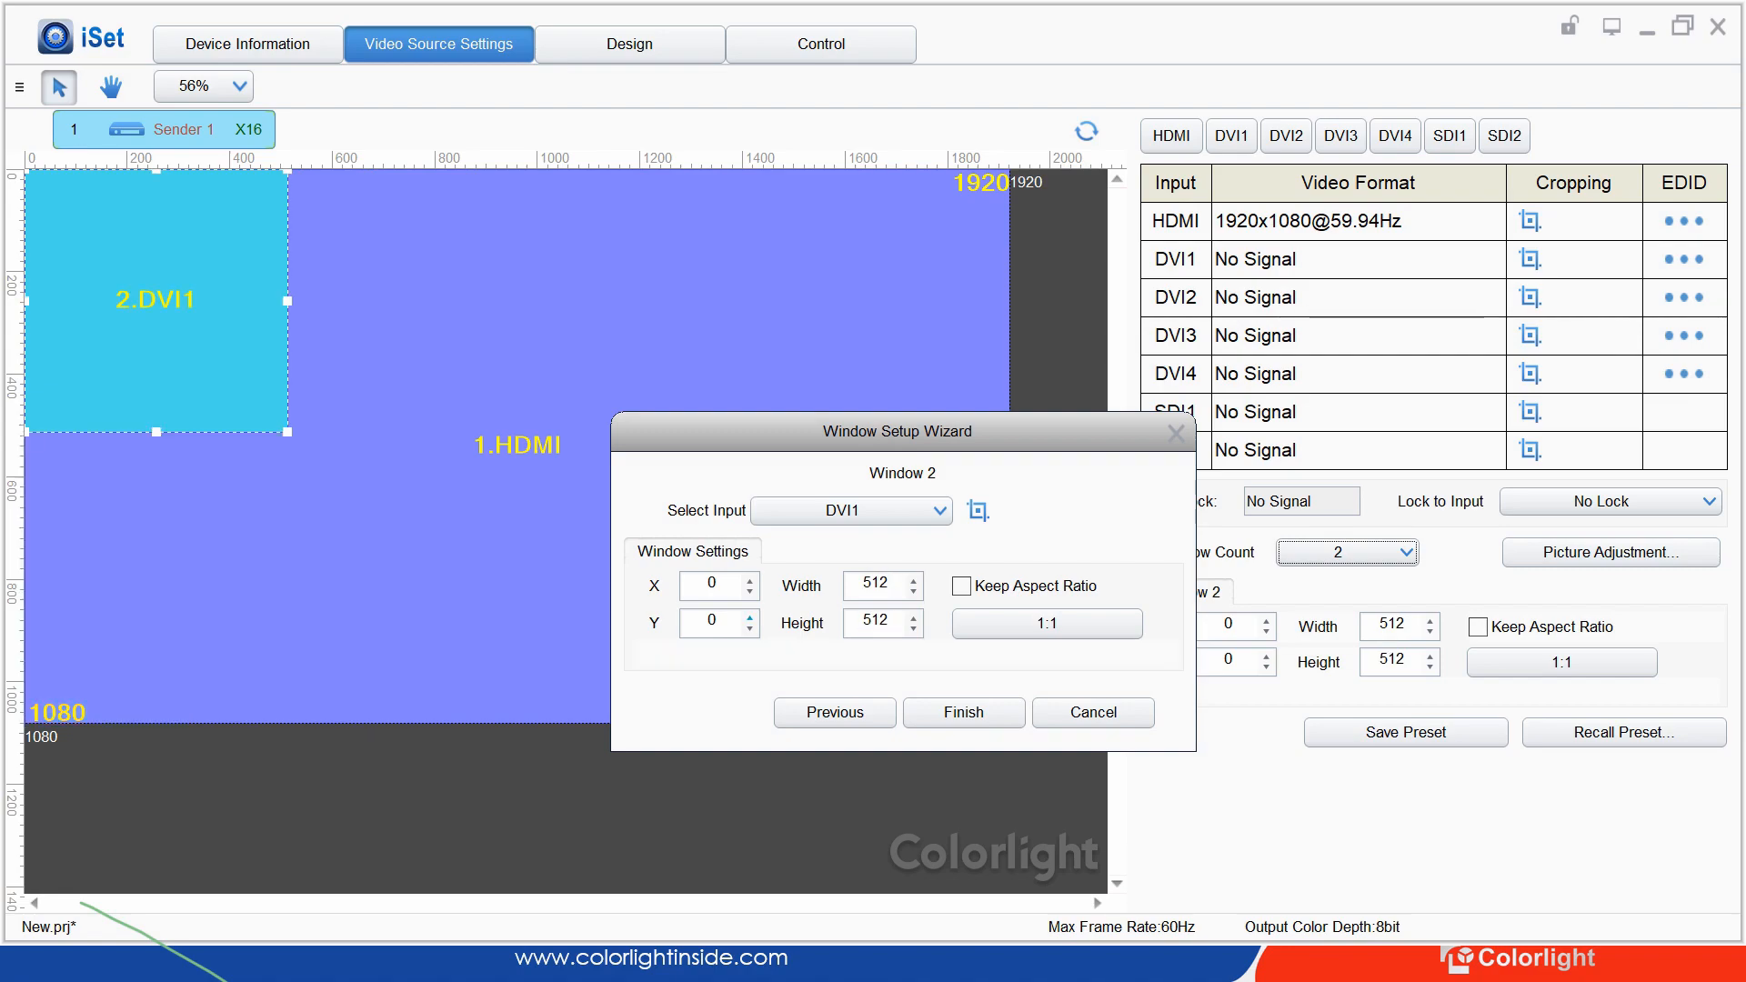
{"action": "left_click", "coordinate": [963, 712]}
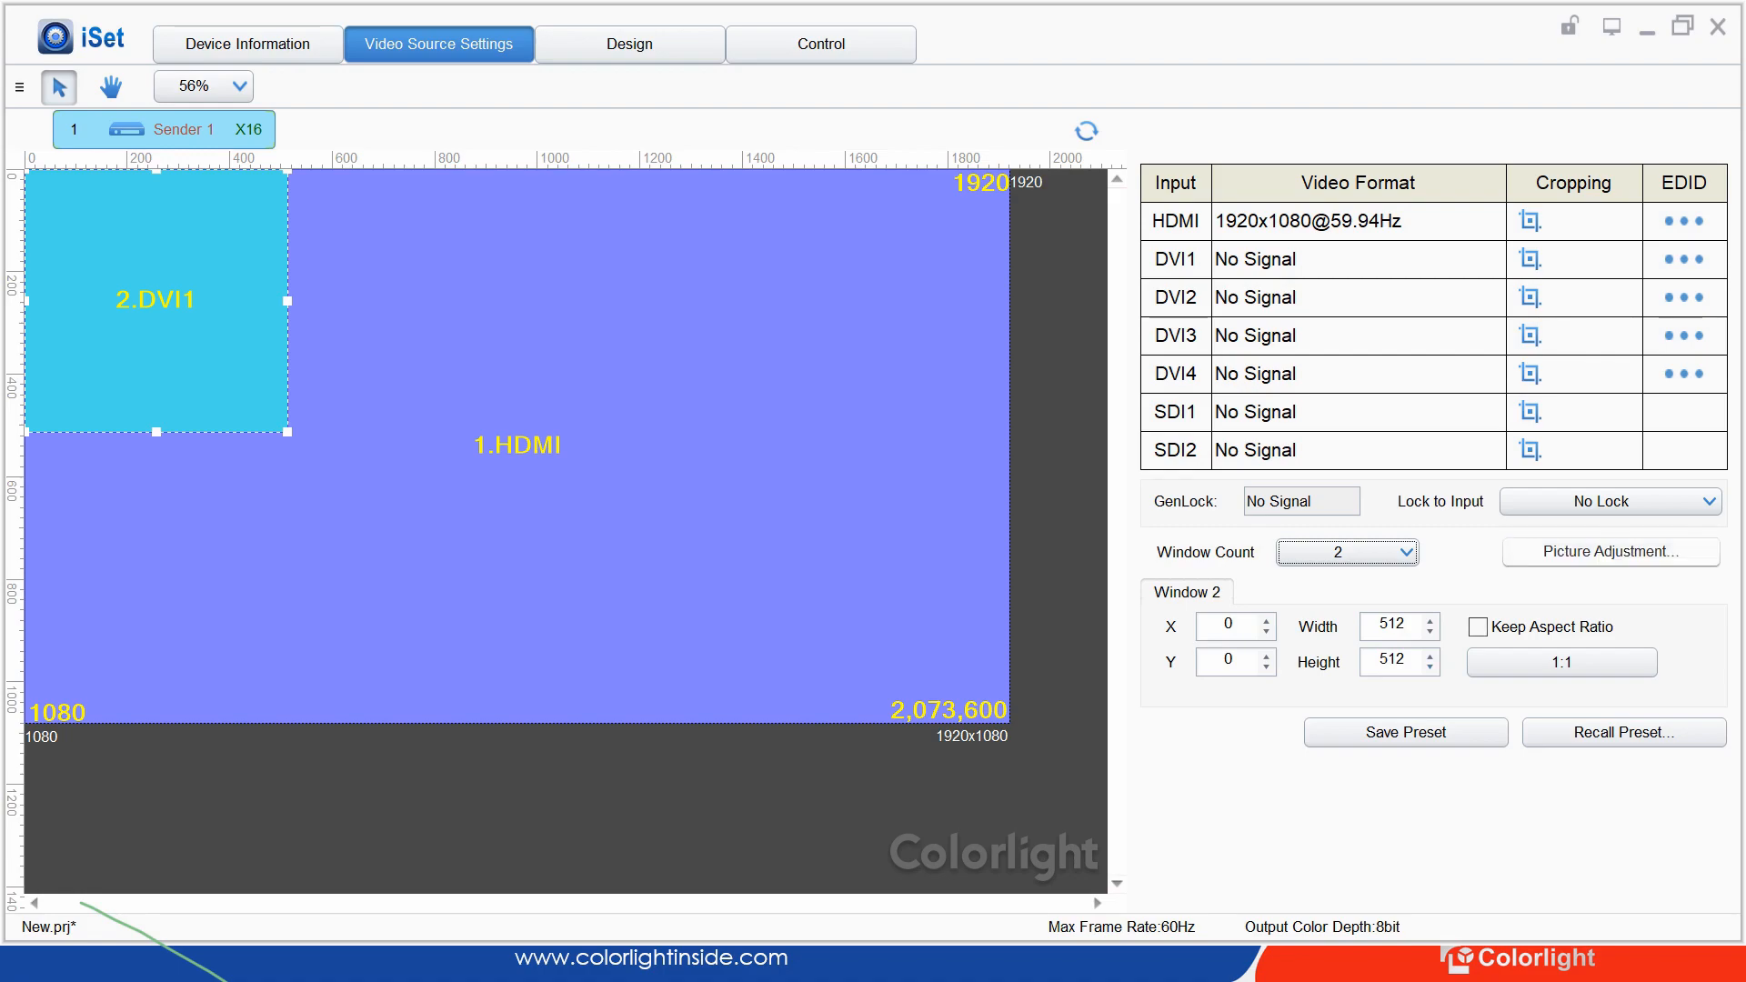
Check the Picture Adjustment options for hue, saturation, brightness compensation and contrast, and close them unchanged
{"action": "left_click", "coordinate": [1611, 551]}
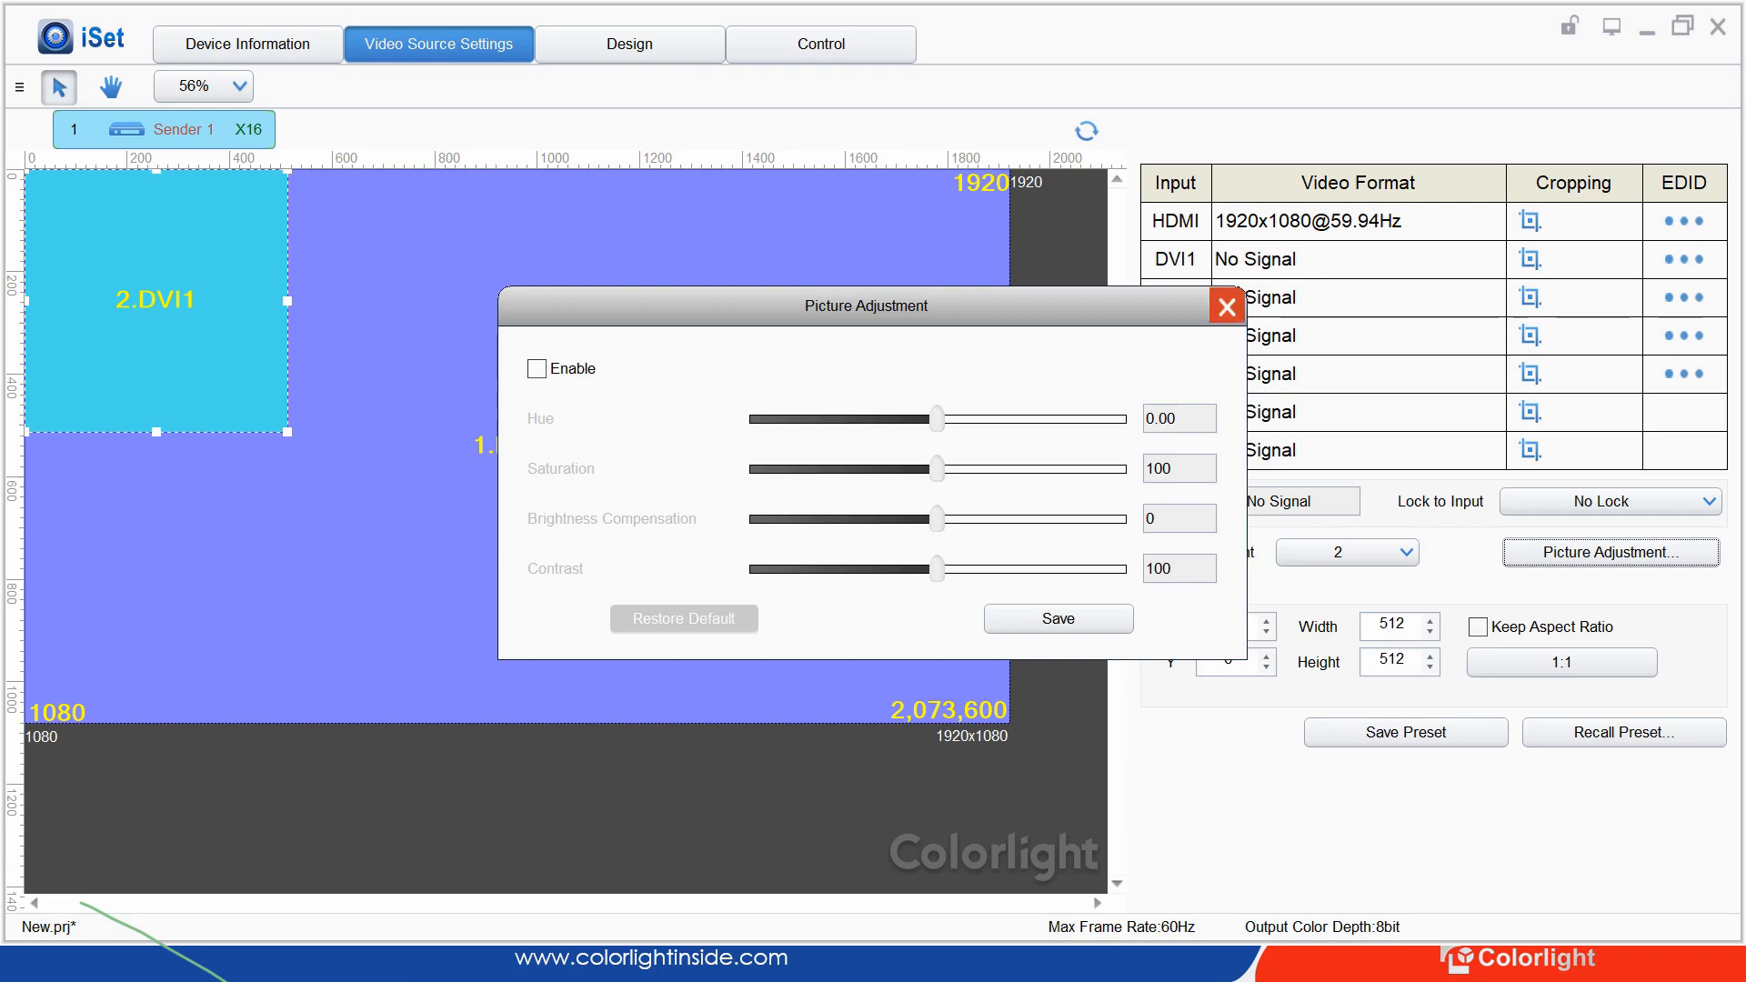
{"action": "left_click", "coordinate": [1226, 308]}
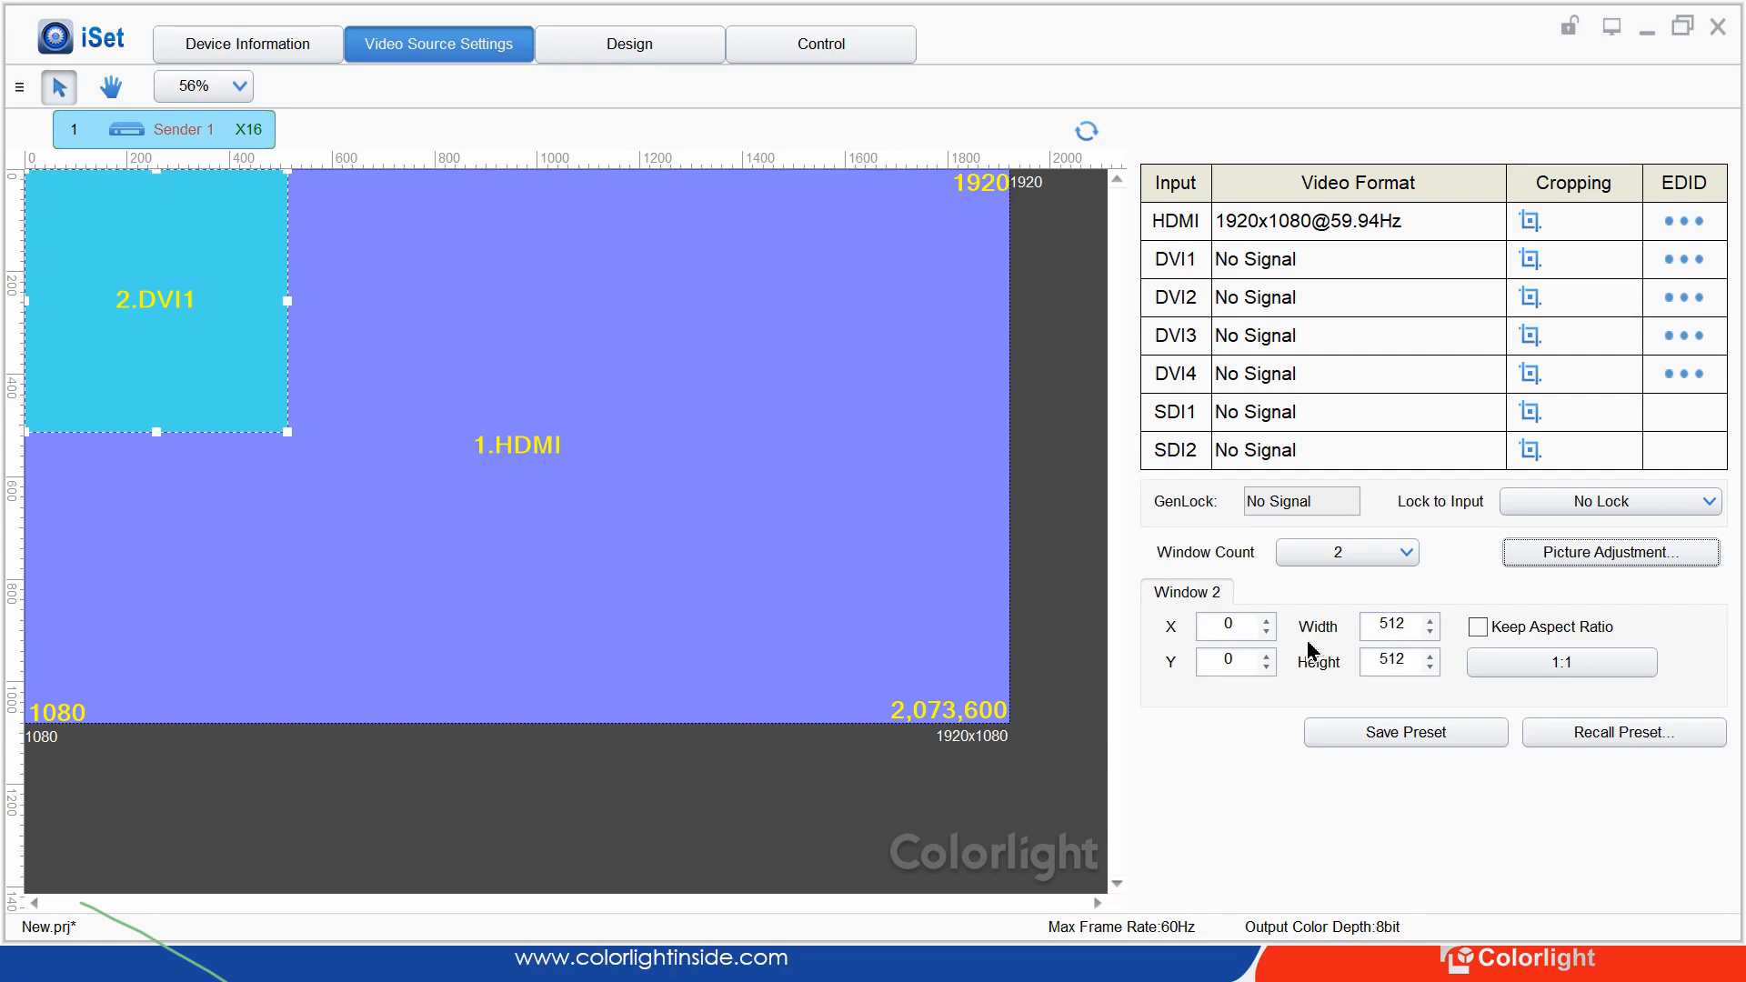
Enlarge Window 2 (DVI1) freehand to about 1083 by 712 and move it to about X 129, Y 31
{"action": "left_click_drag", "start_coordinate": [288, 301], "coordinate": [293, 301]}
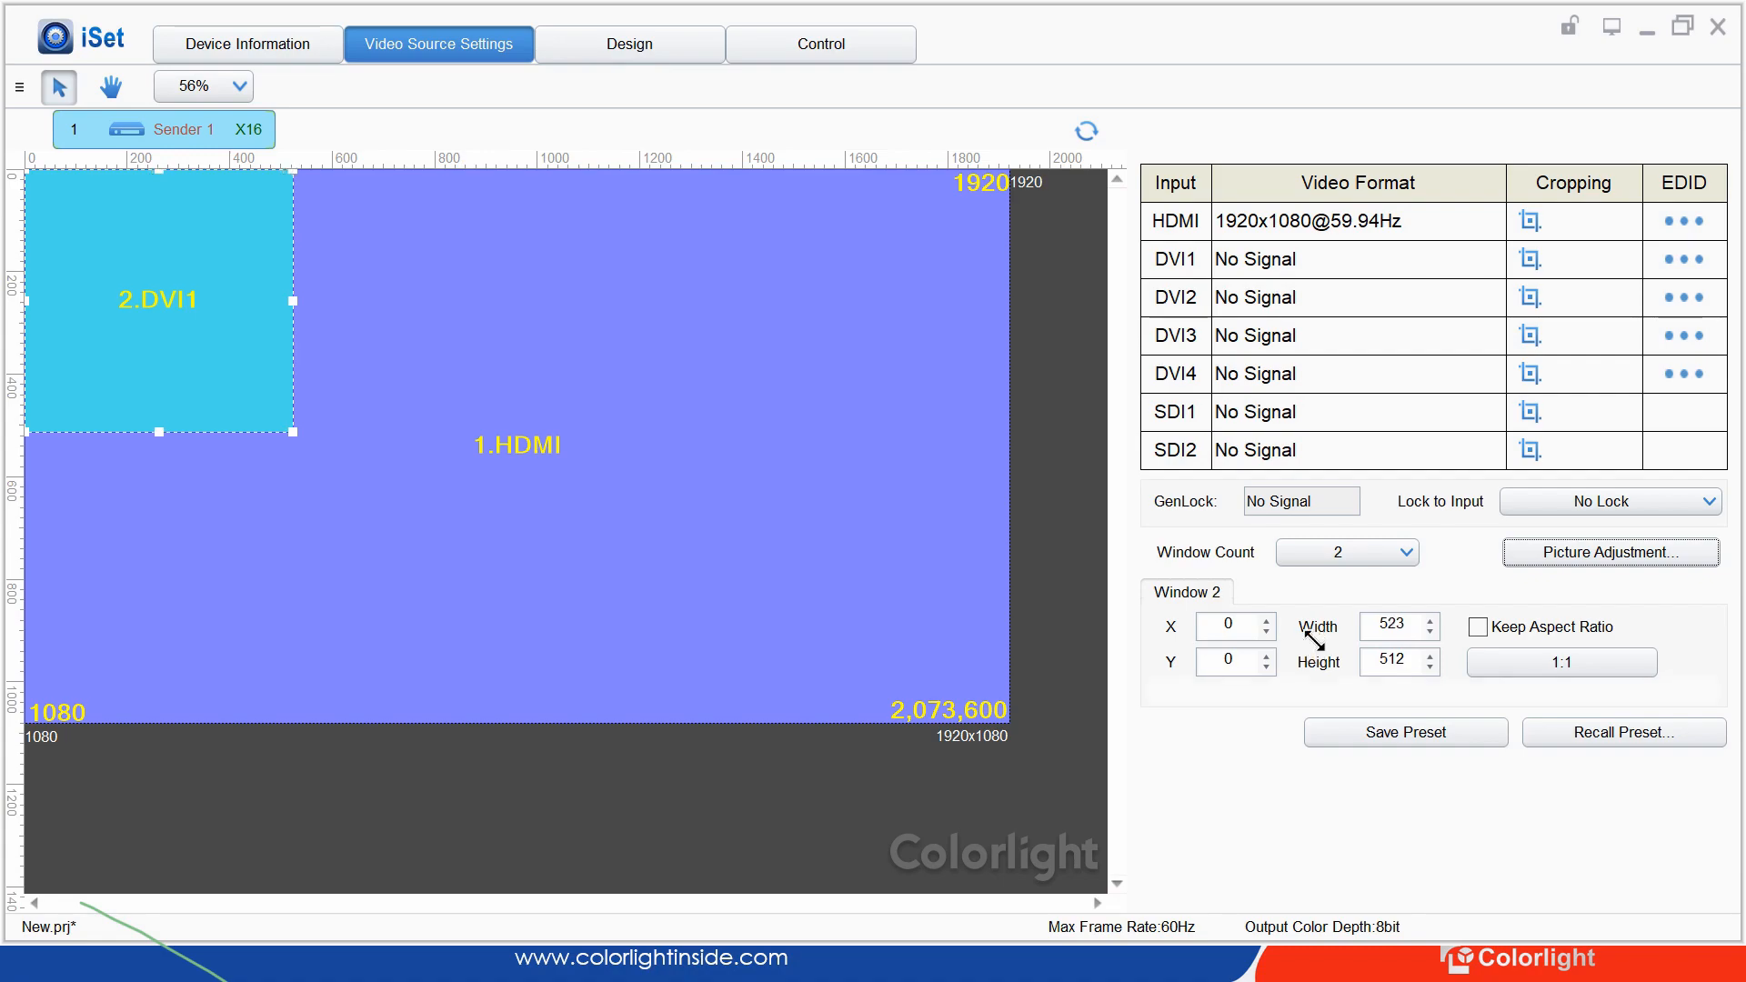
{"action": "mouse_move", "coordinate": [293, 431]}
{"action": "left_mouse_down"}
{"action": "mouse_move", "coordinate": [486, 540]}
{"action": "mouse_move", "coordinate": [500, 544]}
{"action": "mouse_move", "coordinate": [423, 488]}
{"action": "mouse_move", "coordinate": [552, 544]}
{"action": "mouse_move", "coordinate": [368, 470]}
{"action": "mouse_move", "coordinate": [580, 535]}
{"action": "left_mouse_up"}
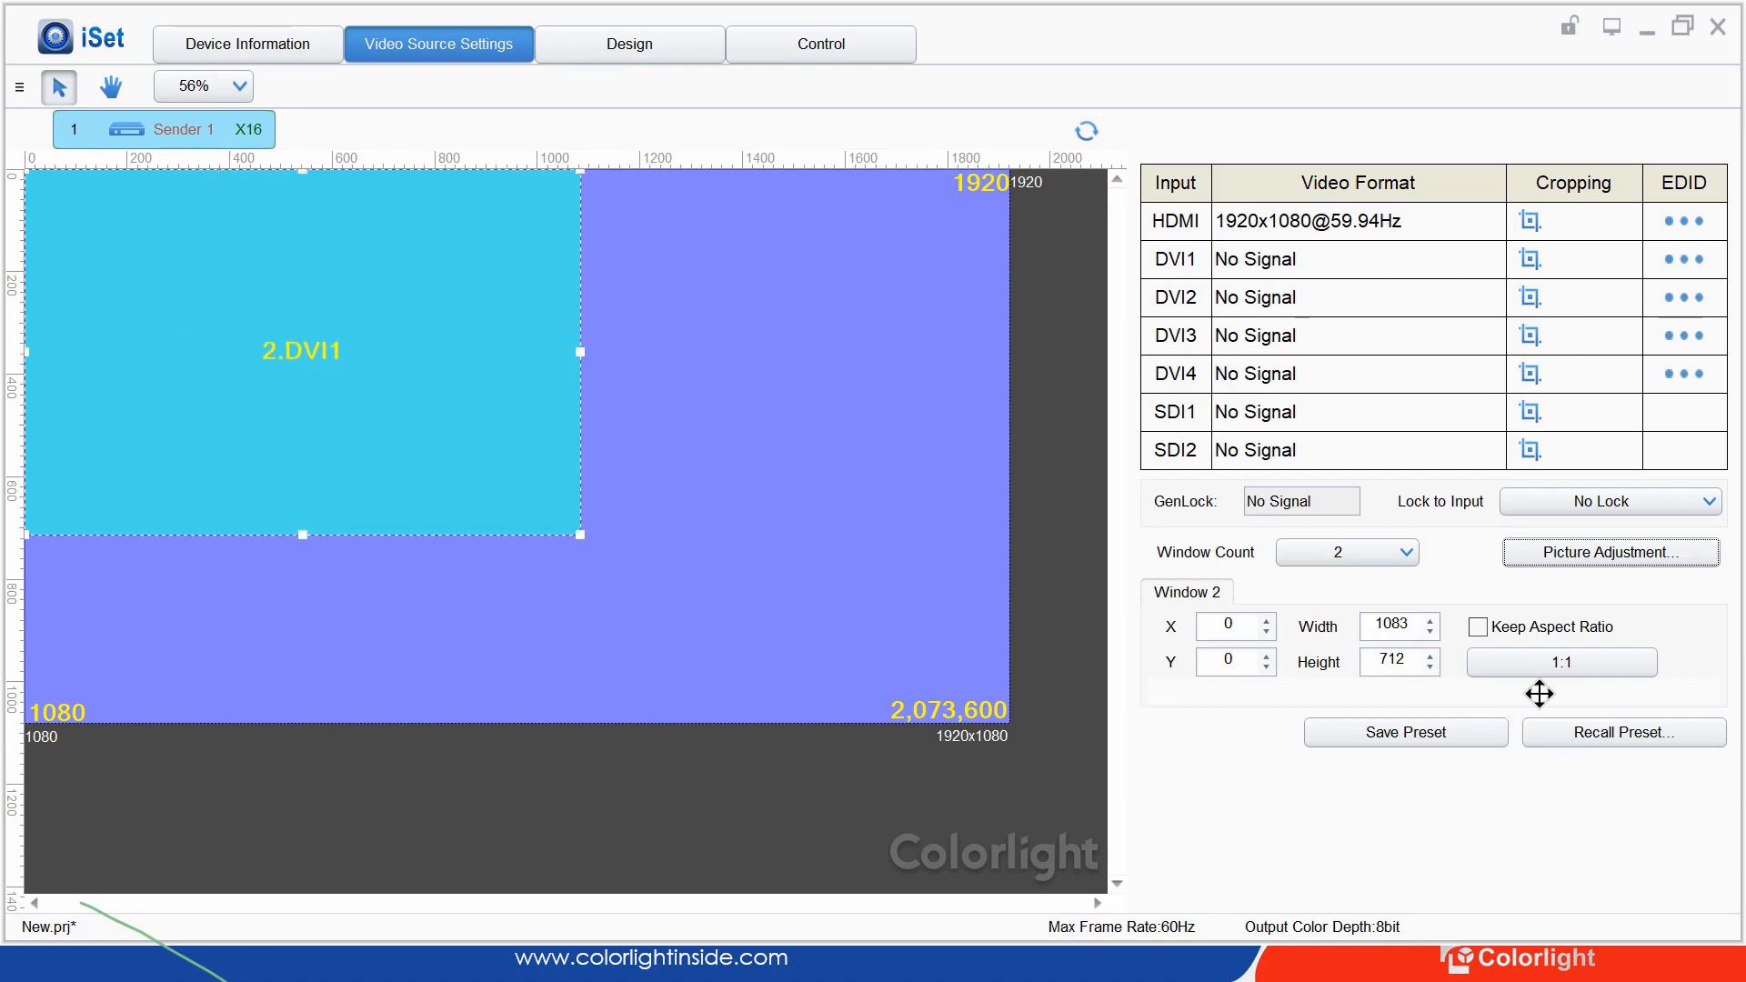
{"action": "mouse_move", "coordinate": [468, 464]}
{"action": "left_mouse_down"}
{"action": "mouse_move", "coordinate": [591, 539]}
{"action": "mouse_move", "coordinate": [755, 568]}
{"action": "mouse_move", "coordinate": [716, 529]}
{"action": "mouse_move", "coordinate": [656, 559]}
{"action": "mouse_move", "coordinate": [707, 511]}
{"action": "mouse_move", "coordinate": [591, 497]}
{"action": "mouse_move", "coordinate": [762, 497]}
{"action": "mouse_move", "coordinate": [871, 580]}
{"action": "mouse_move", "coordinate": [635, 499]}
{"action": "mouse_move", "coordinate": [643, 482]}
{"action": "mouse_move", "coordinate": [663, 535]}
{"action": "mouse_move", "coordinate": [534, 480]}
{"action": "left_mouse_up"}
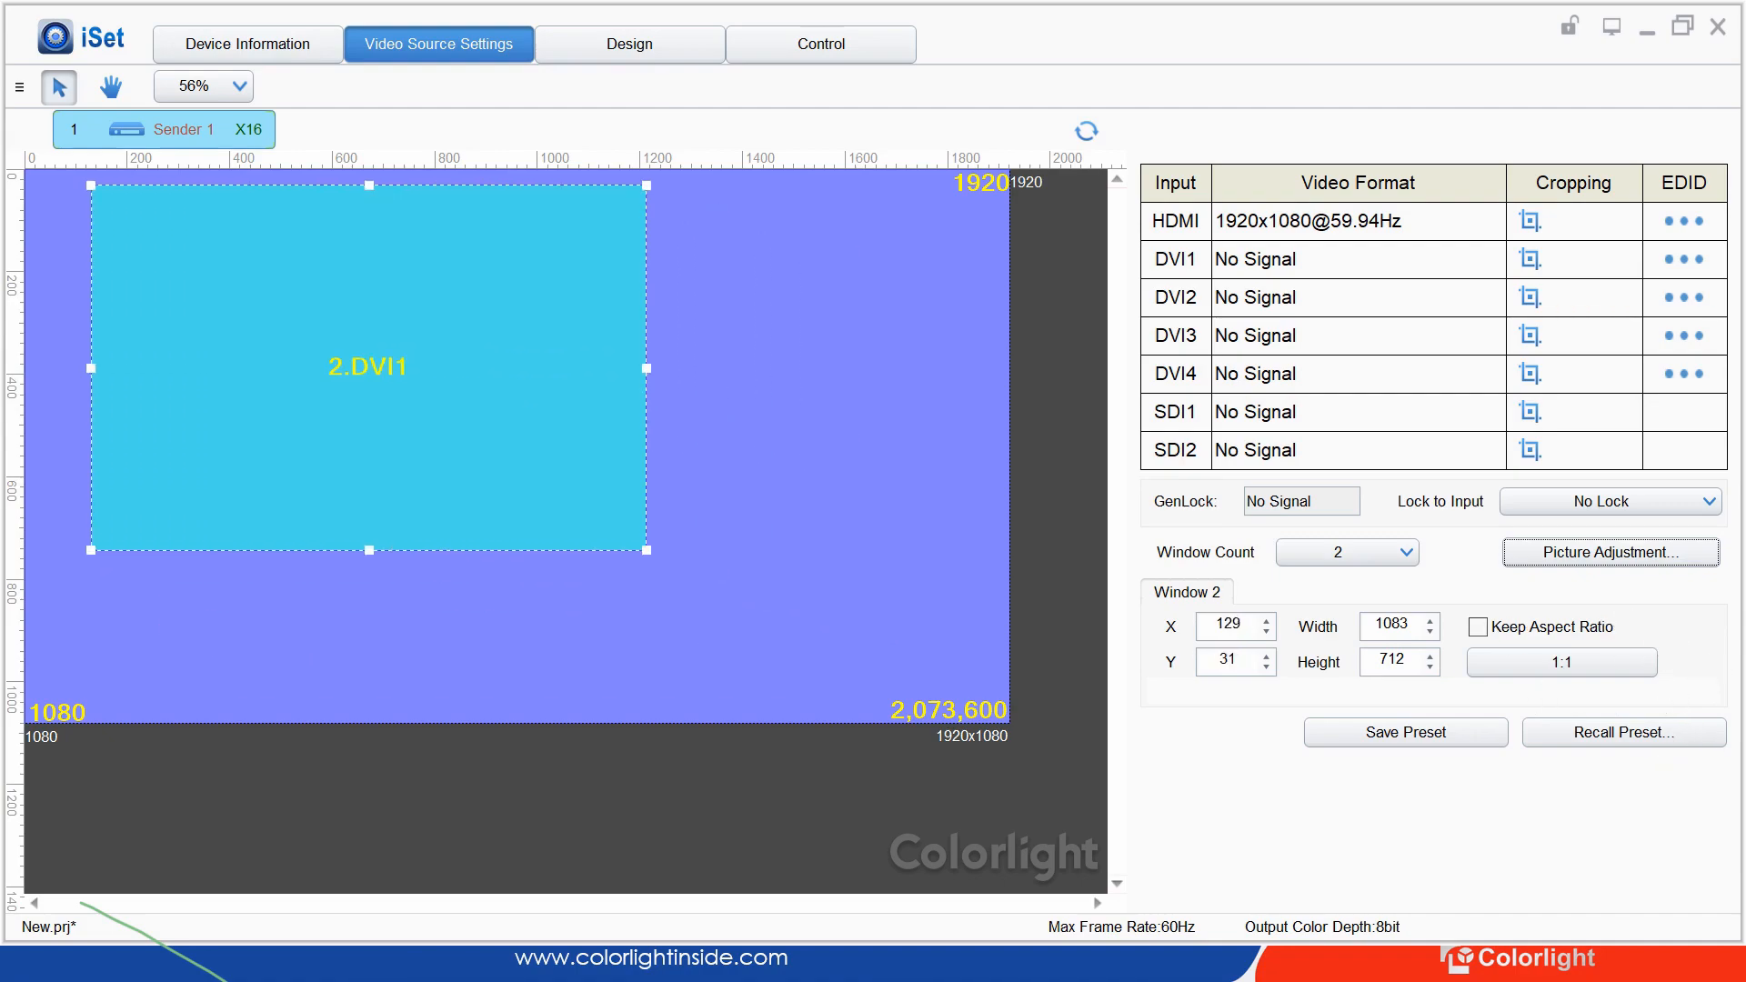
{"action": "left_click", "coordinate": [864, 378]}
{"action": "left_click", "coordinate": [536, 477]}
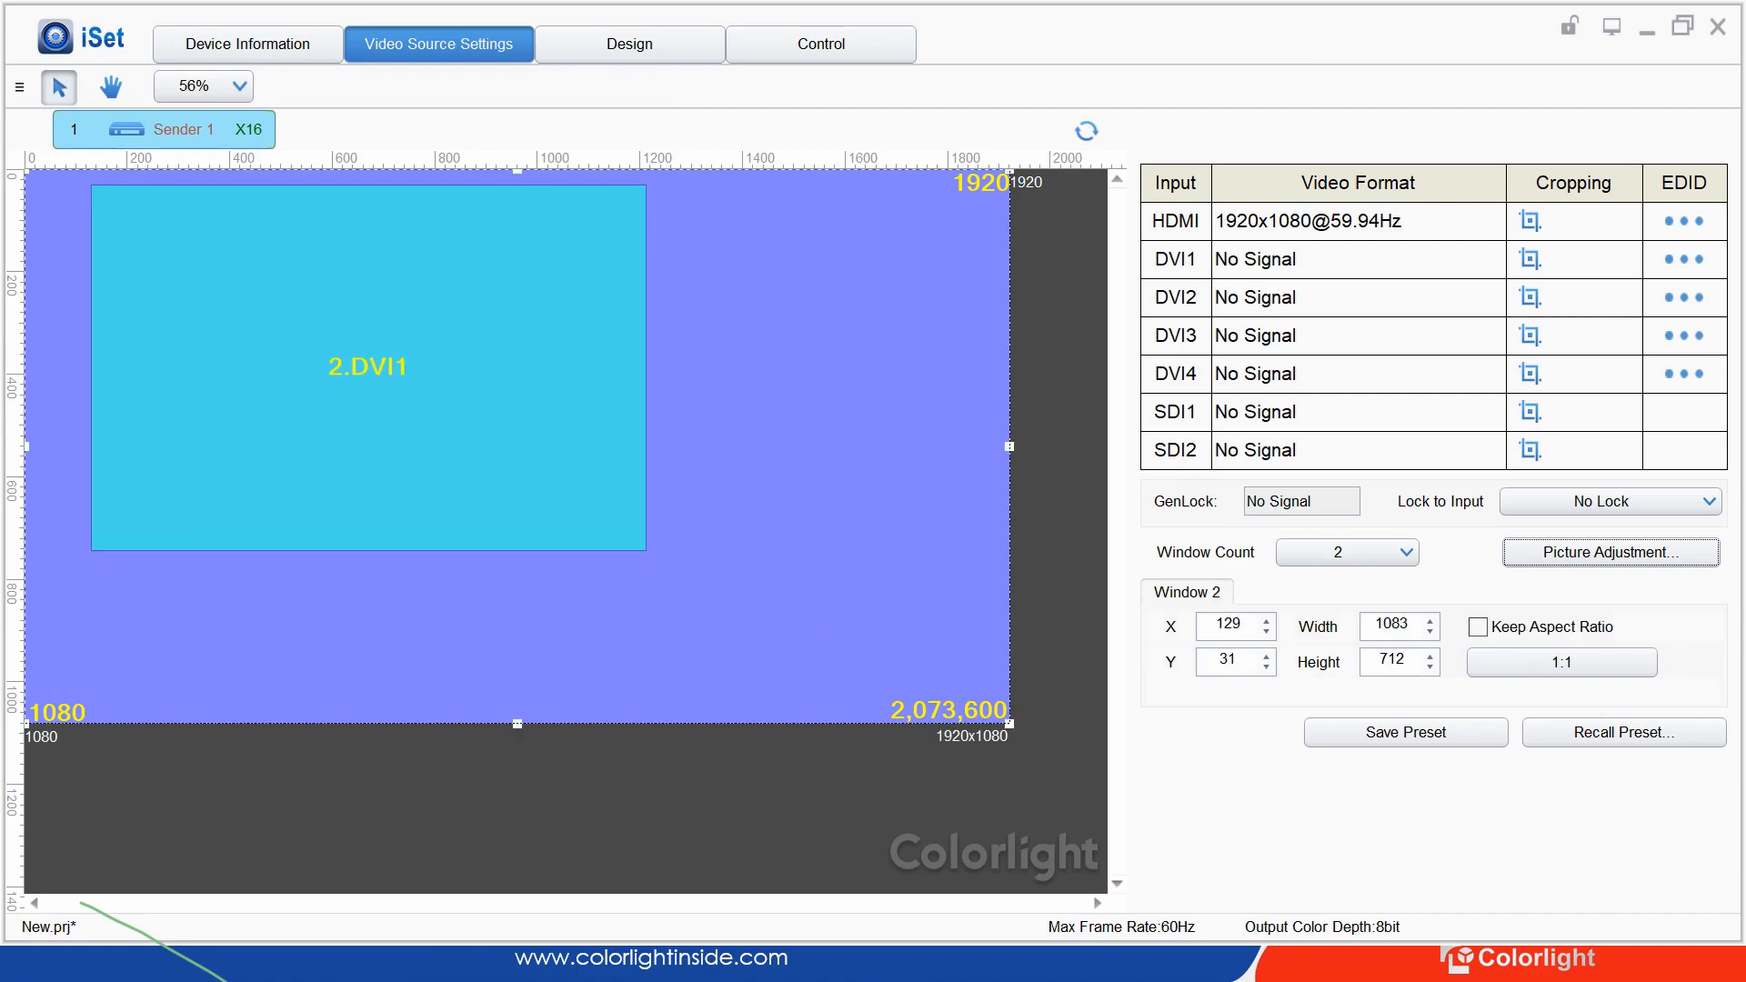
Shrink Window 2 to about 337 by 295 and move it to the canvas's upper edge at about X 211, Y 0
{"action": "mouse_move", "coordinate": [647, 551]}
{"action": "left_mouse_down"}
{"action": "mouse_move", "coordinate": [612, 515]}
{"action": "mouse_move", "coordinate": [264, 337]}
{"action": "left_mouse_up"}
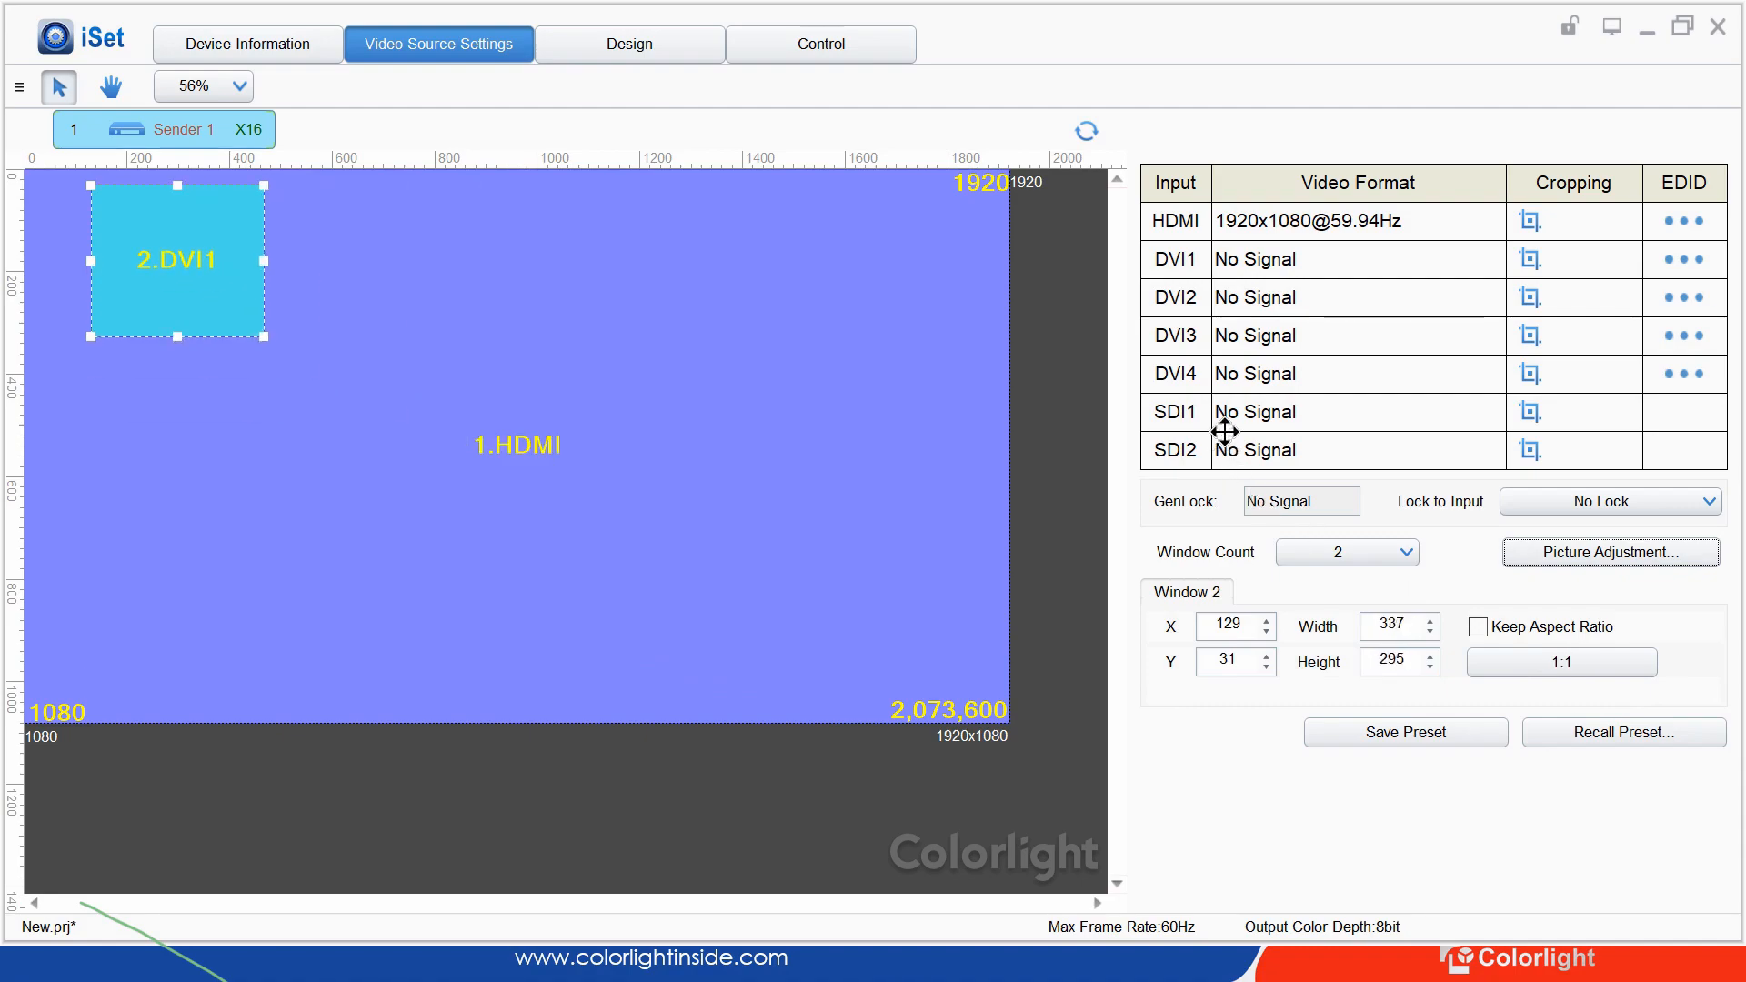
{"action": "mouse_move", "coordinate": [211, 255]}
{"action": "left_mouse_down"}
{"action": "mouse_move", "coordinate": [288, 326]}
{"action": "mouse_move", "coordinate": [307, 302]}
{"action": "mouse_move", "coordinate": [227, 280]}
{"action": "mouse_move", "coordinate": [222, 246]}
{"action": "left_mouse_up"}
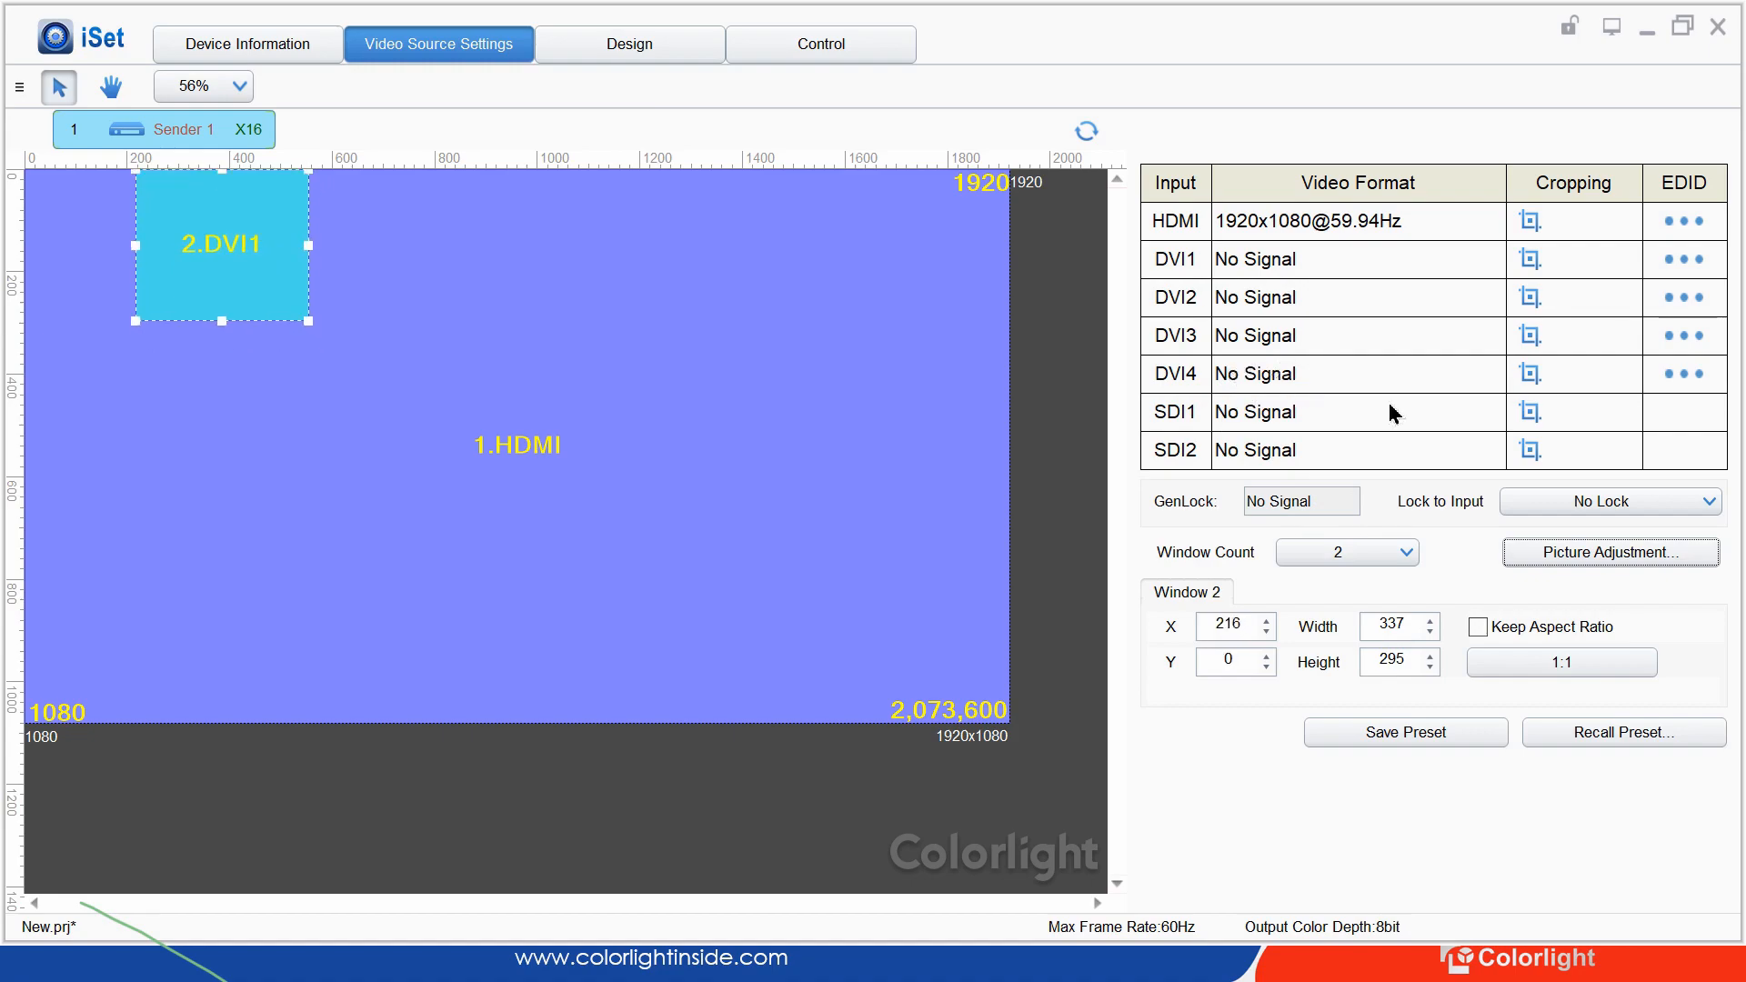
{"action": "mouse_move", "coordinate": [222, 246]}
{"action": "left_mouse_down"}
{"action": "mouse_move", "coordinate": [213, 267]}
{"action": "mouse_move", "coordinate": [219, 245]}
{"action": "left_mouse_up"}
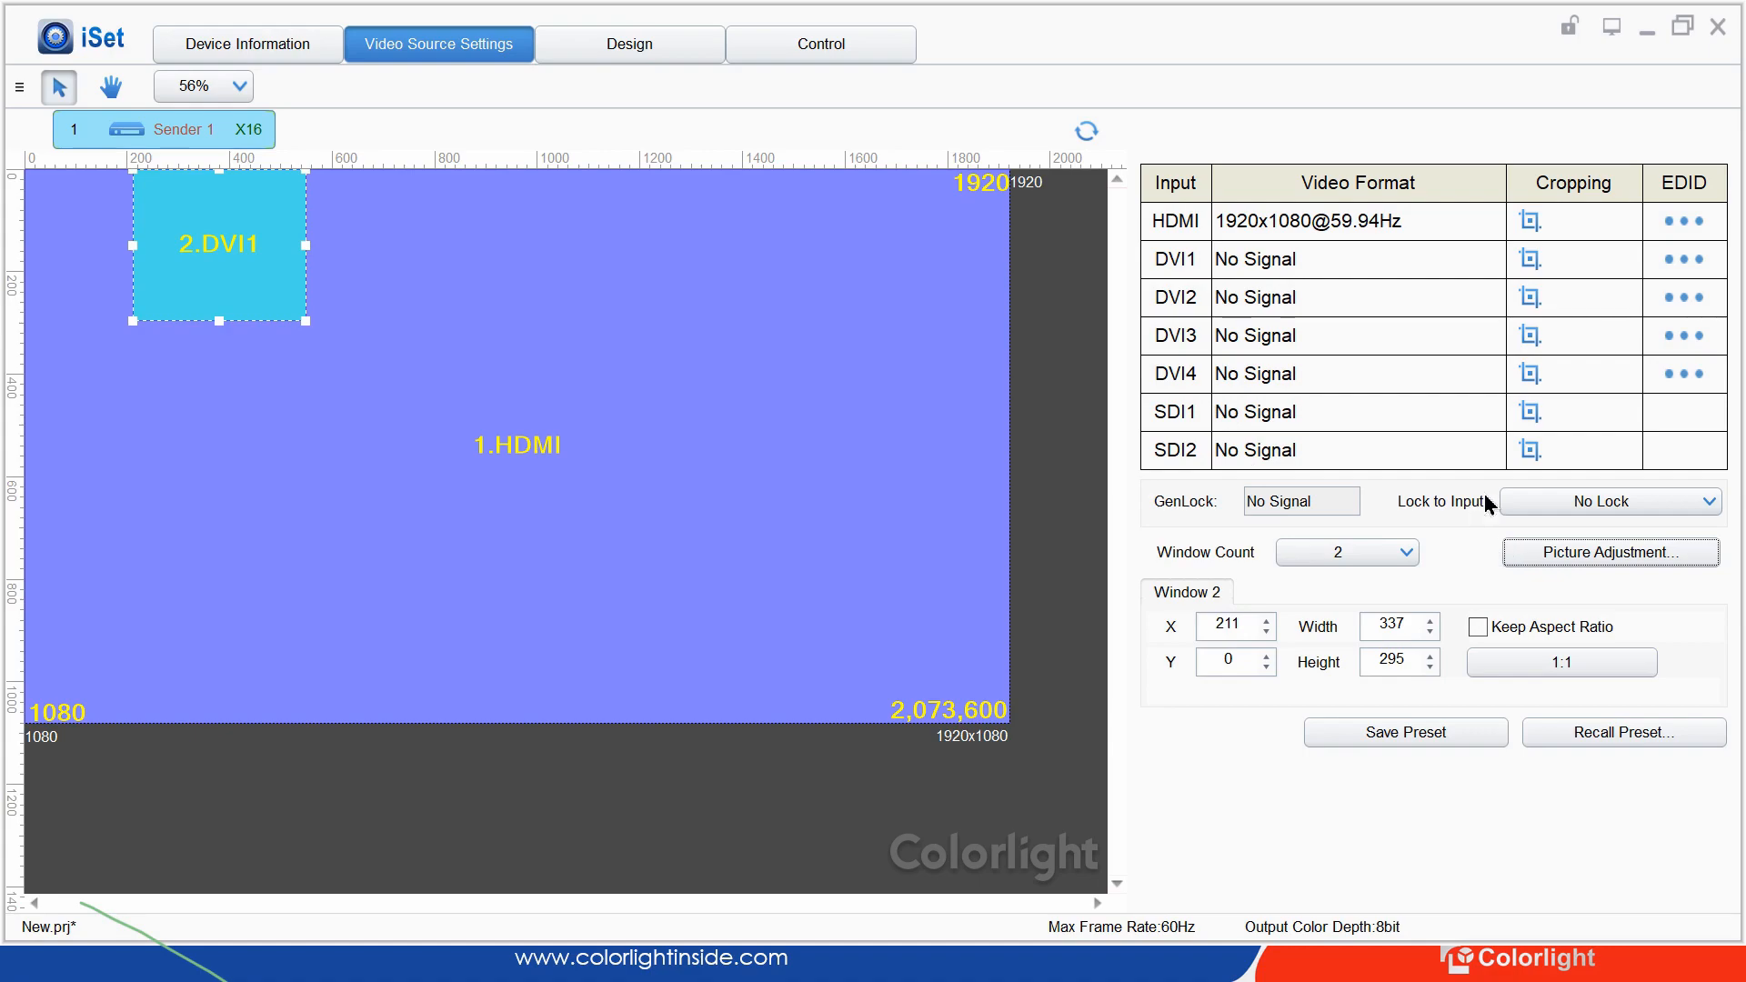
Set the window count to 1
{"action": "left_click", "coordinate": [1346, 552]}
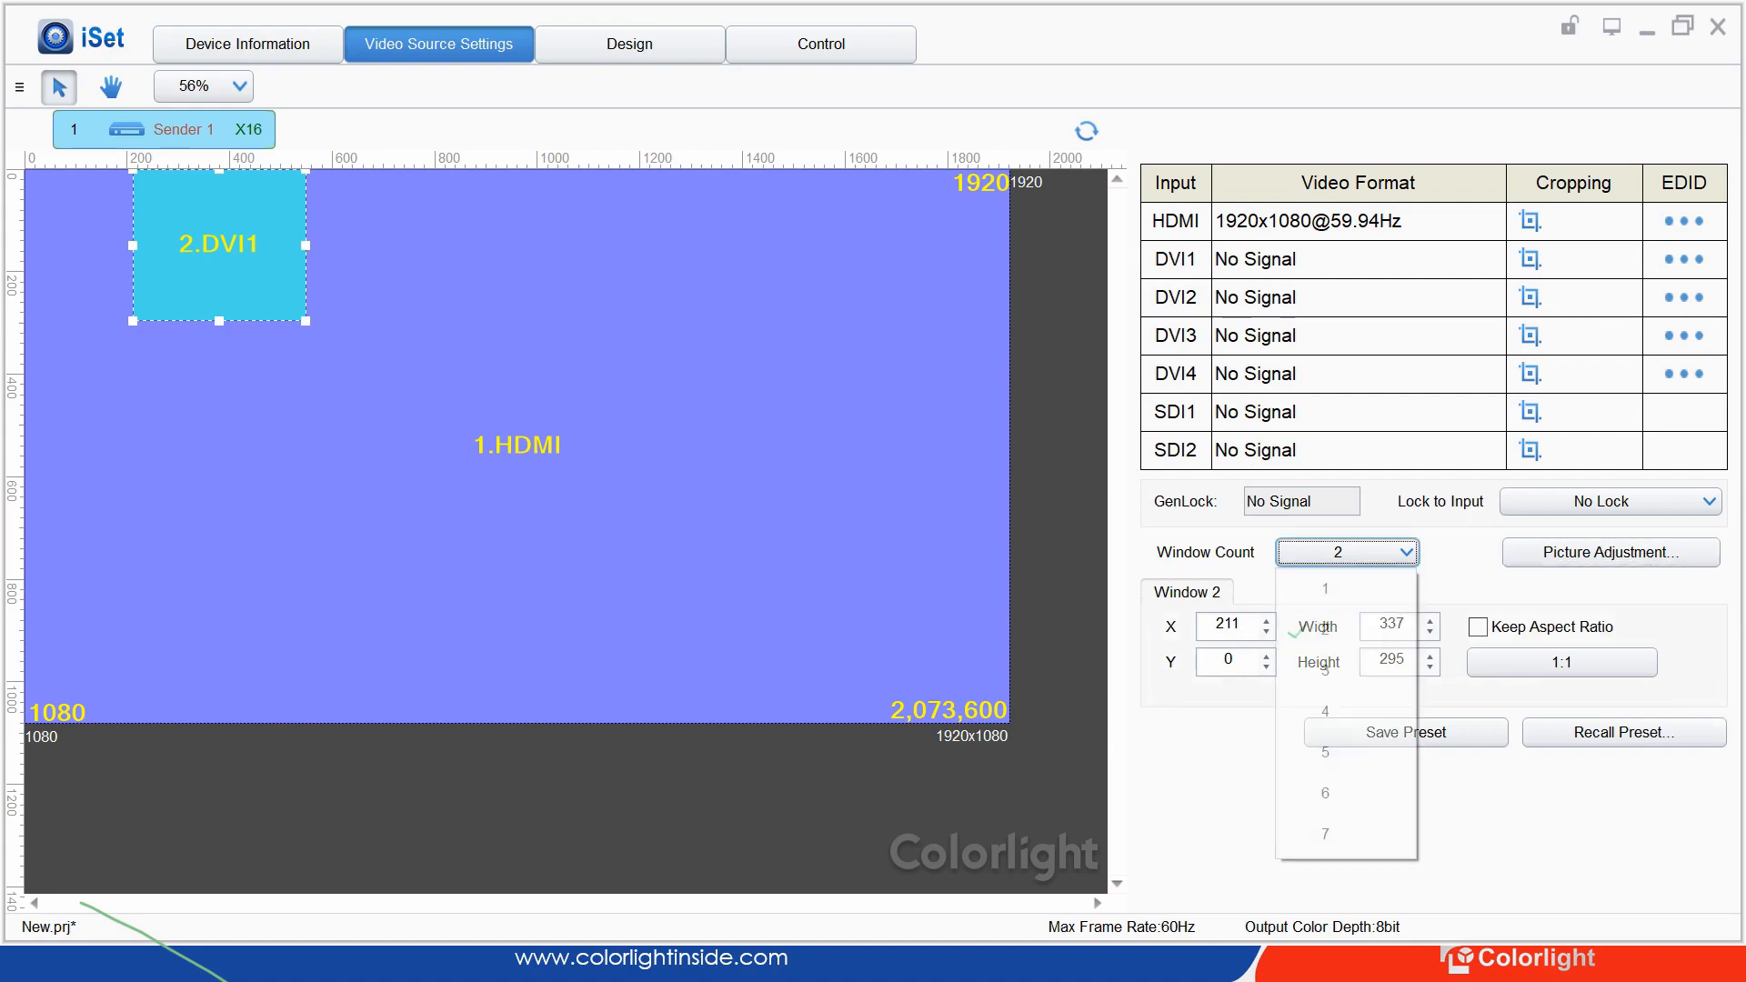
{"action": "left_click", "coordinate": [1325, 587]}
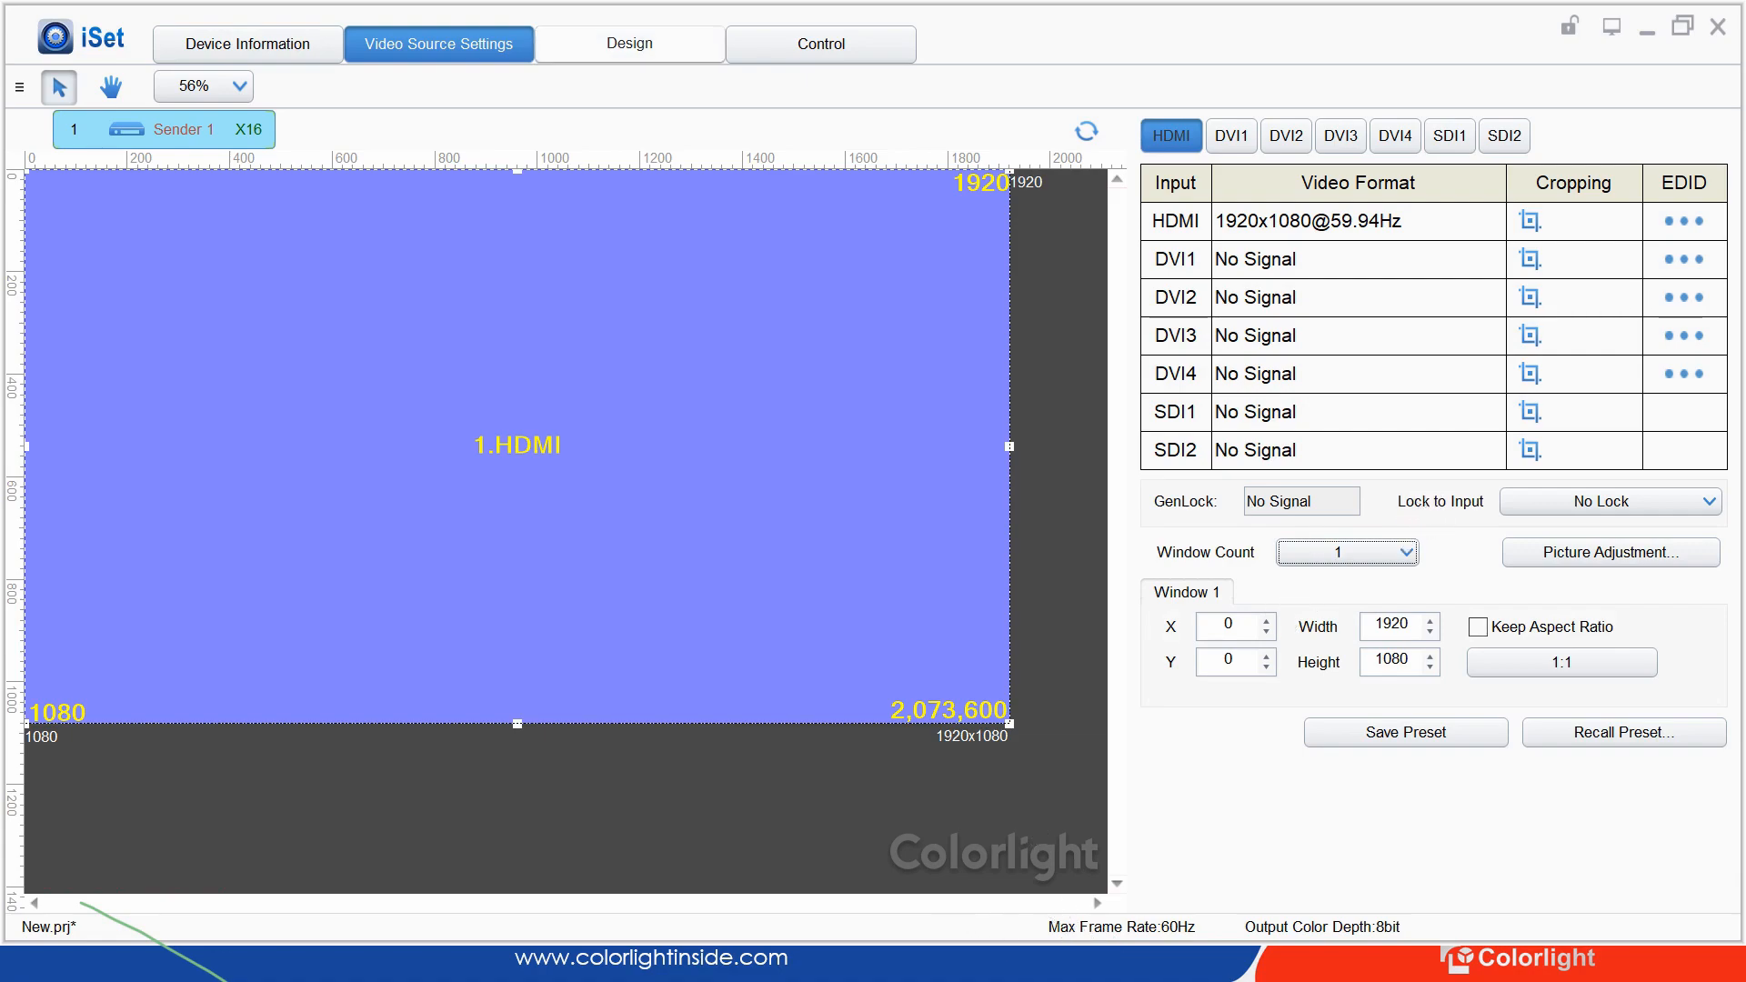
Switch to the Design view and turn on OSD (Number Mapping)
{"action": "left_click", "coordinate": [629, 43]}
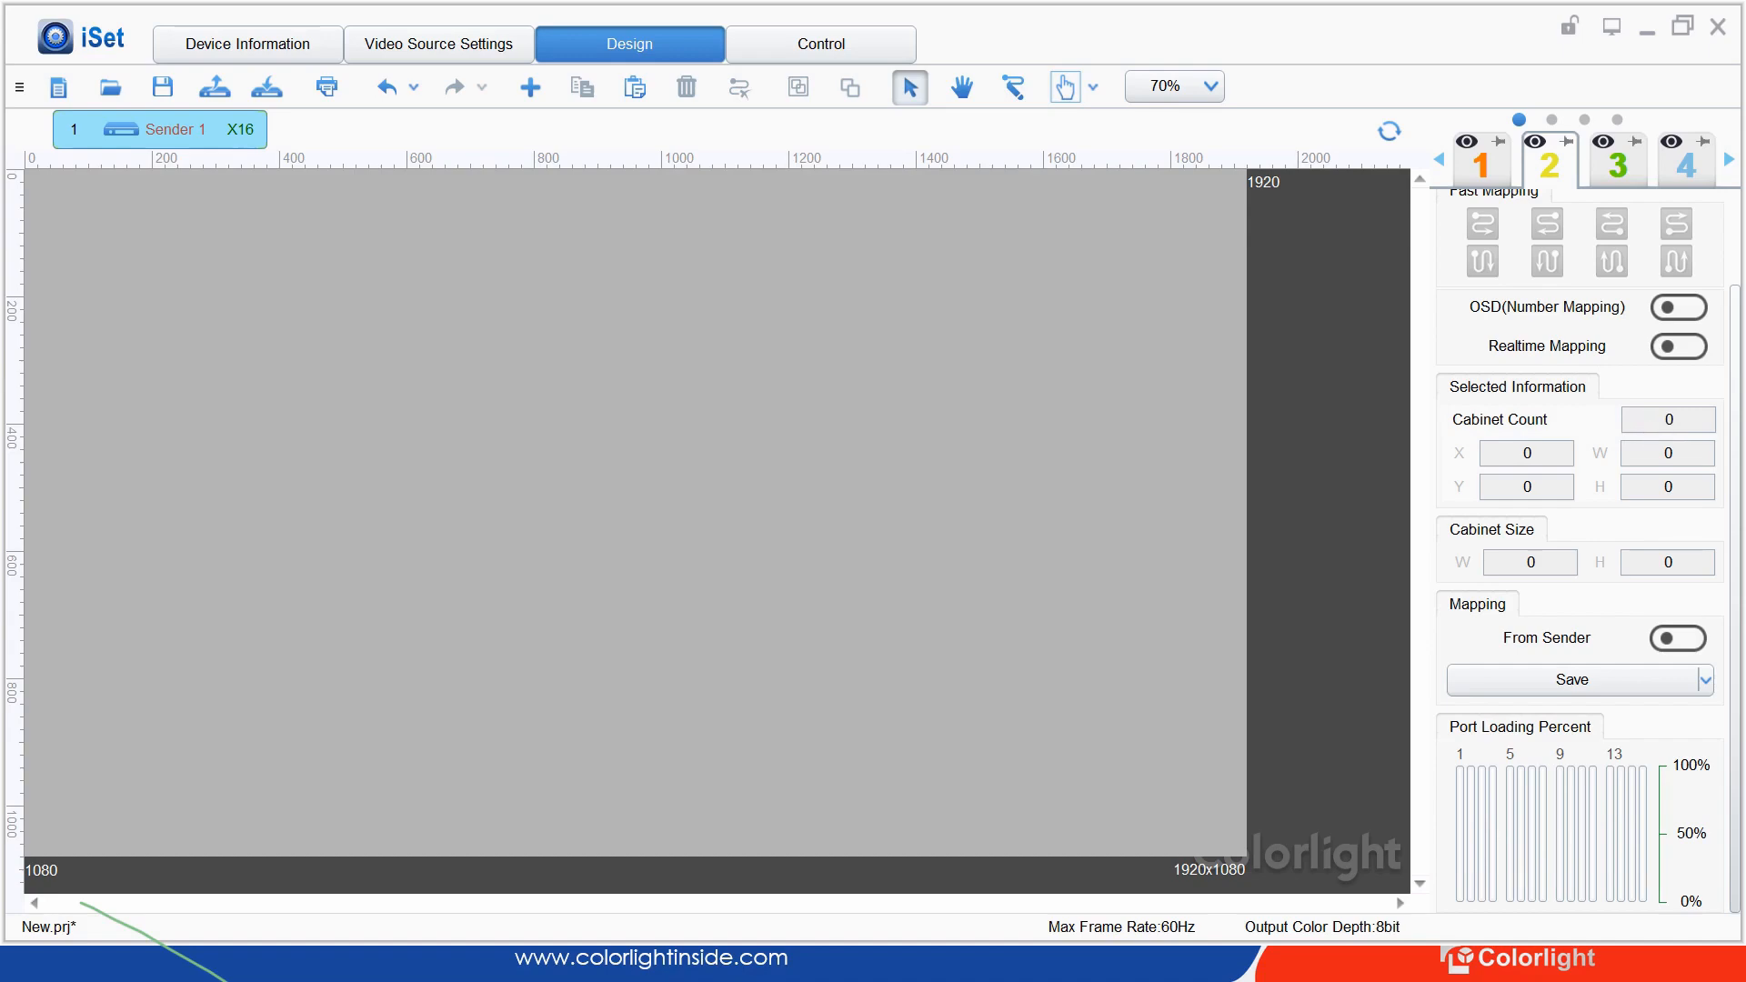
{"action": "left_click", "coordinate": [1679, 307]}
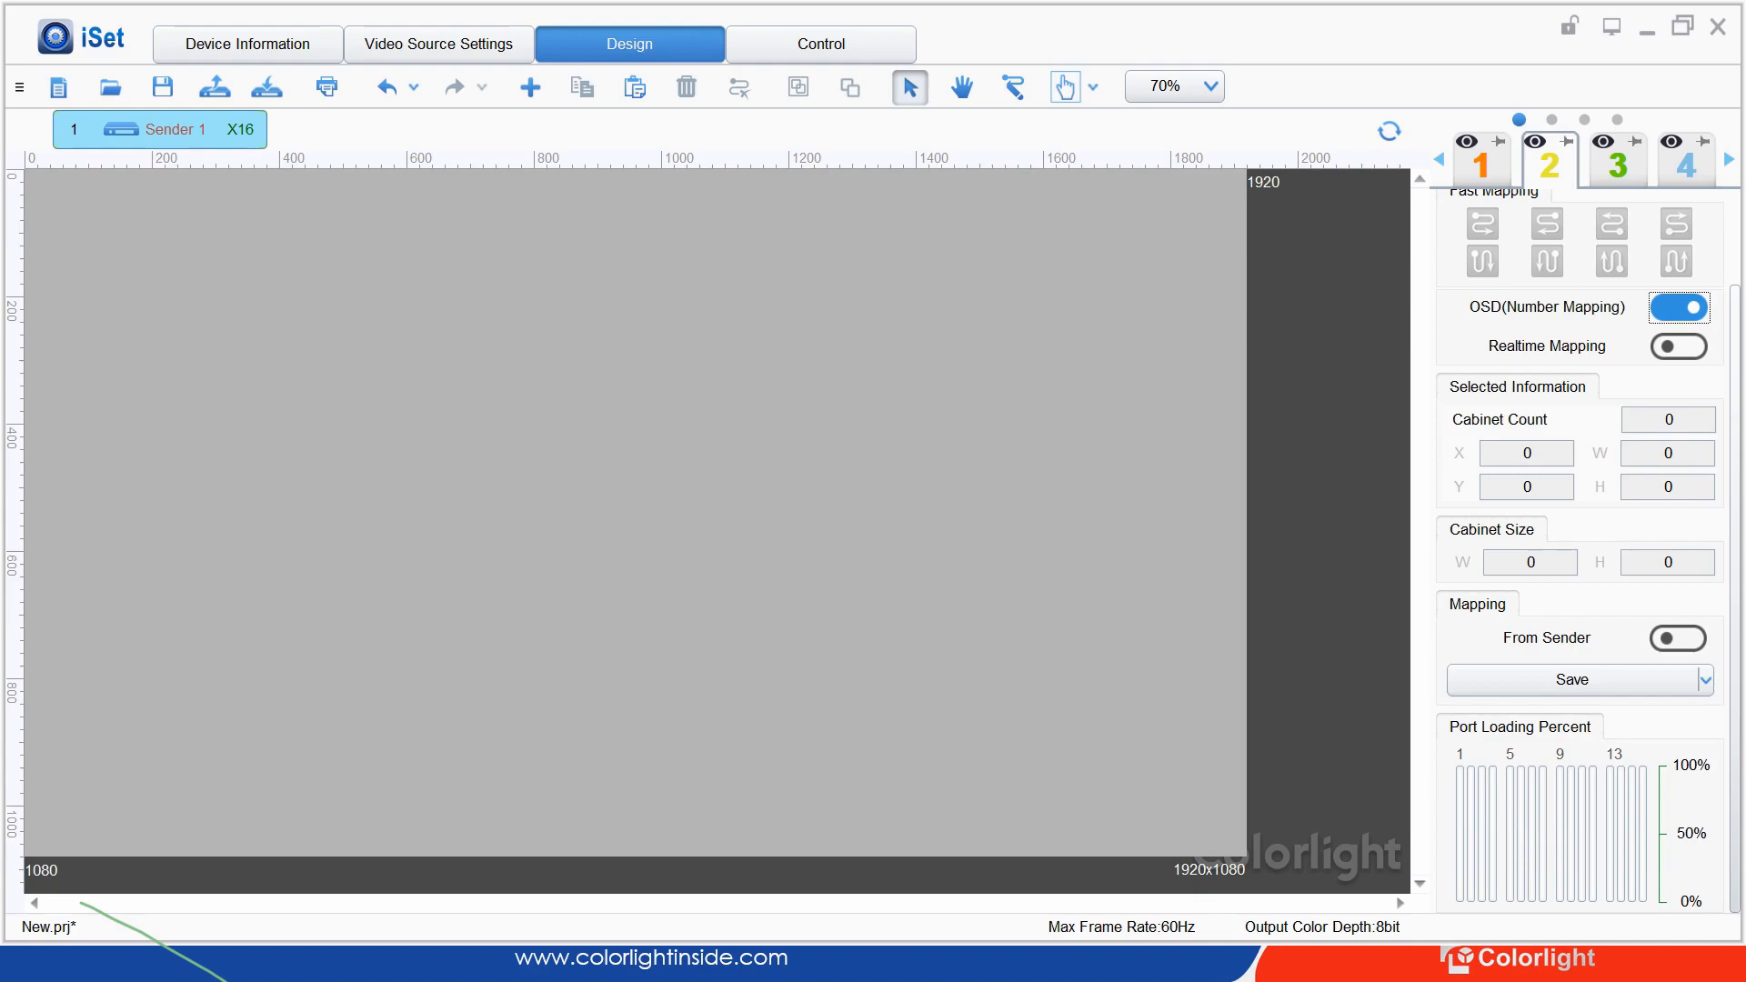
Add a 4x1 row of custom 176 x 176 cabinets for port 2 at about X 76, Y 214, mapped from right to left
{"action": "scroll", "coordinate": [1579, 551], "scroll_direction": "up", "scroll_amount": 3}
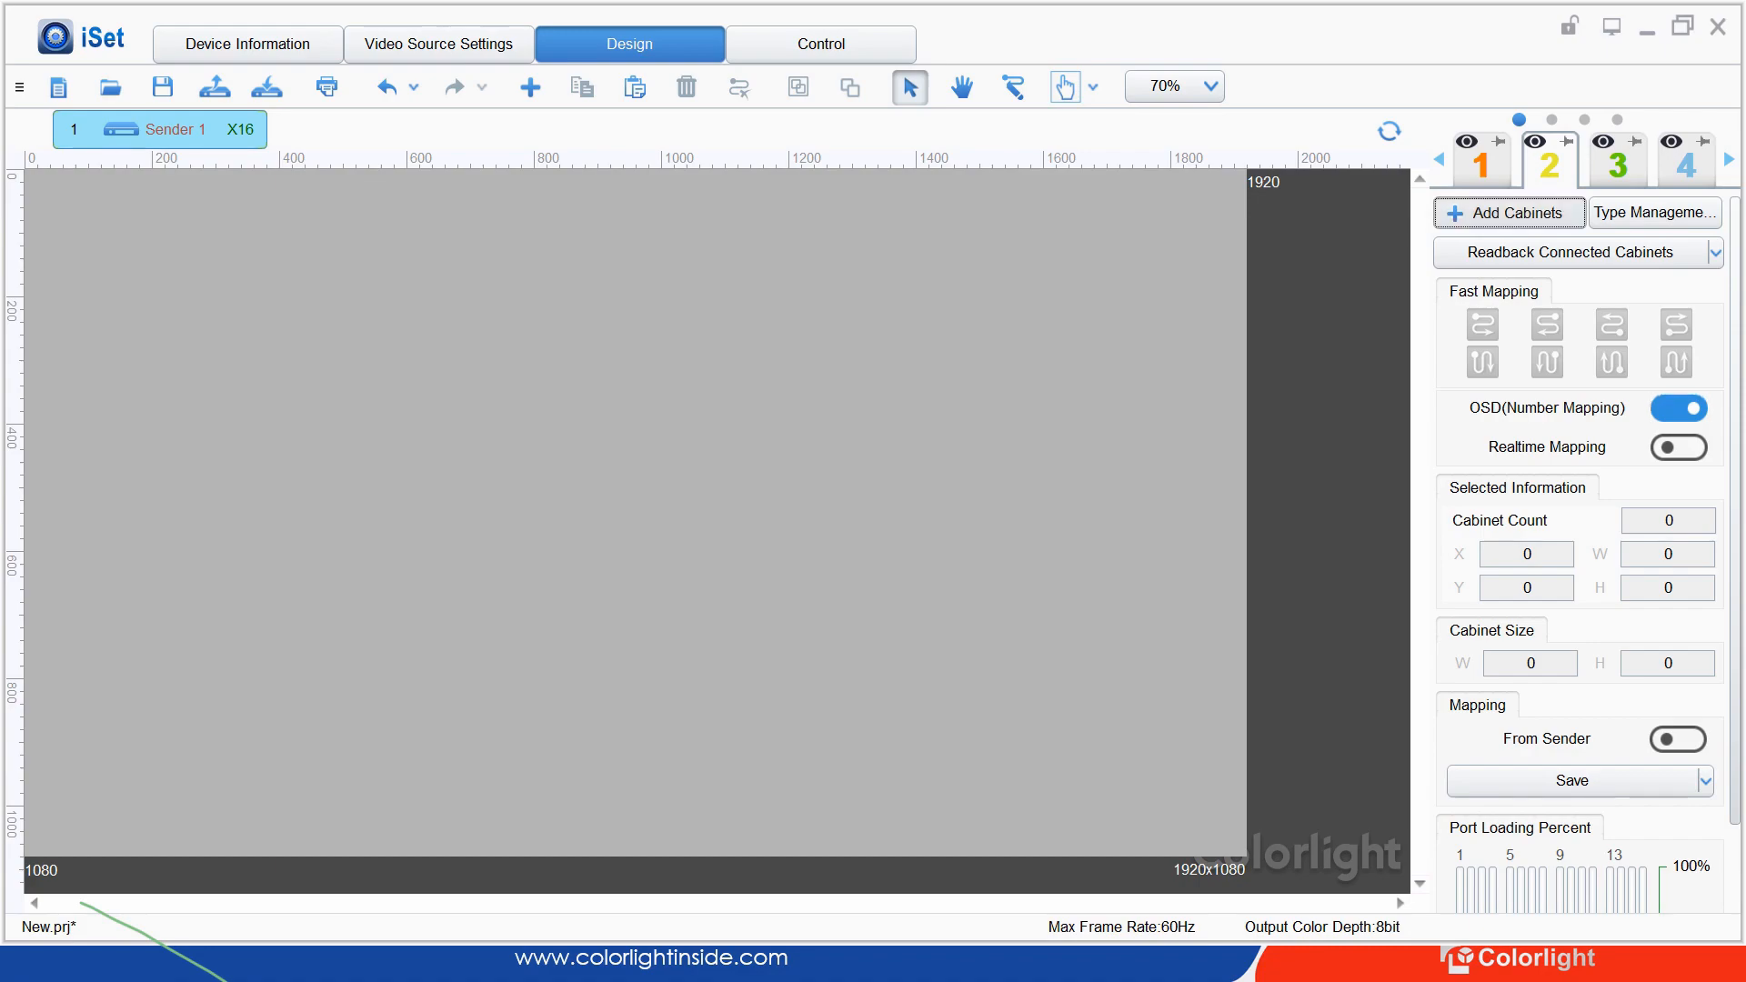
{"action": "left_click", "coordinate": [1510, 212]}
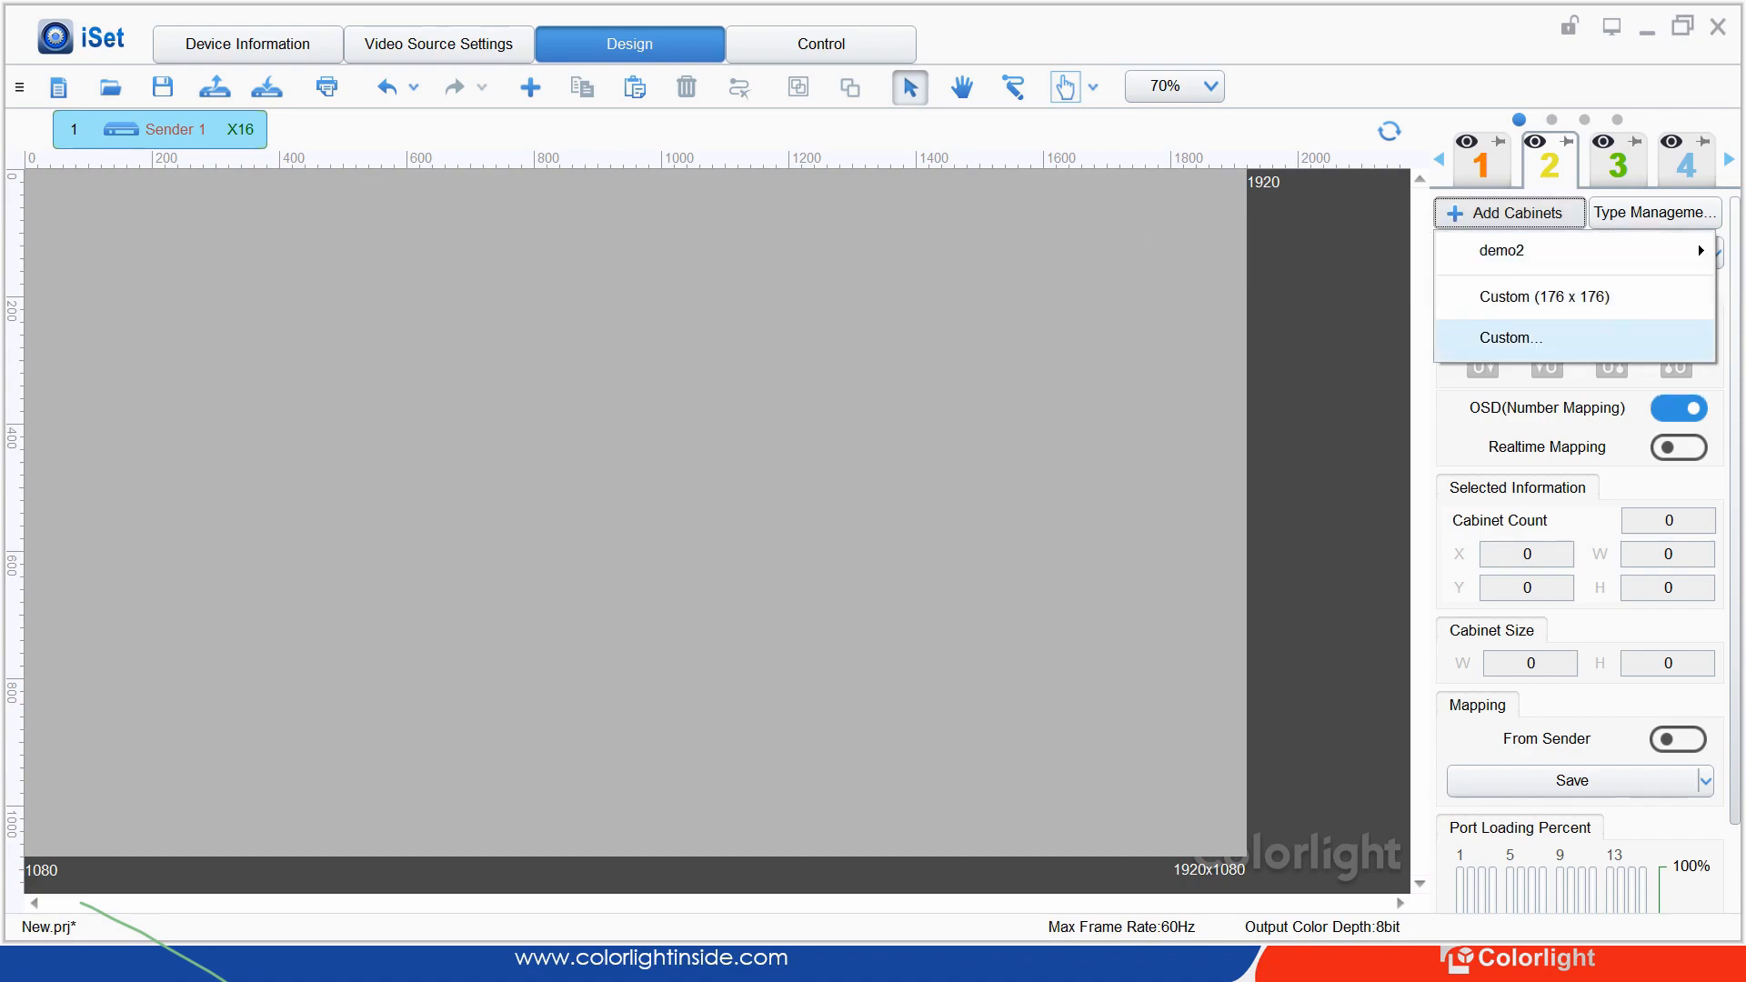
{"action": "left_click", "coordinate": [1511, 337]}
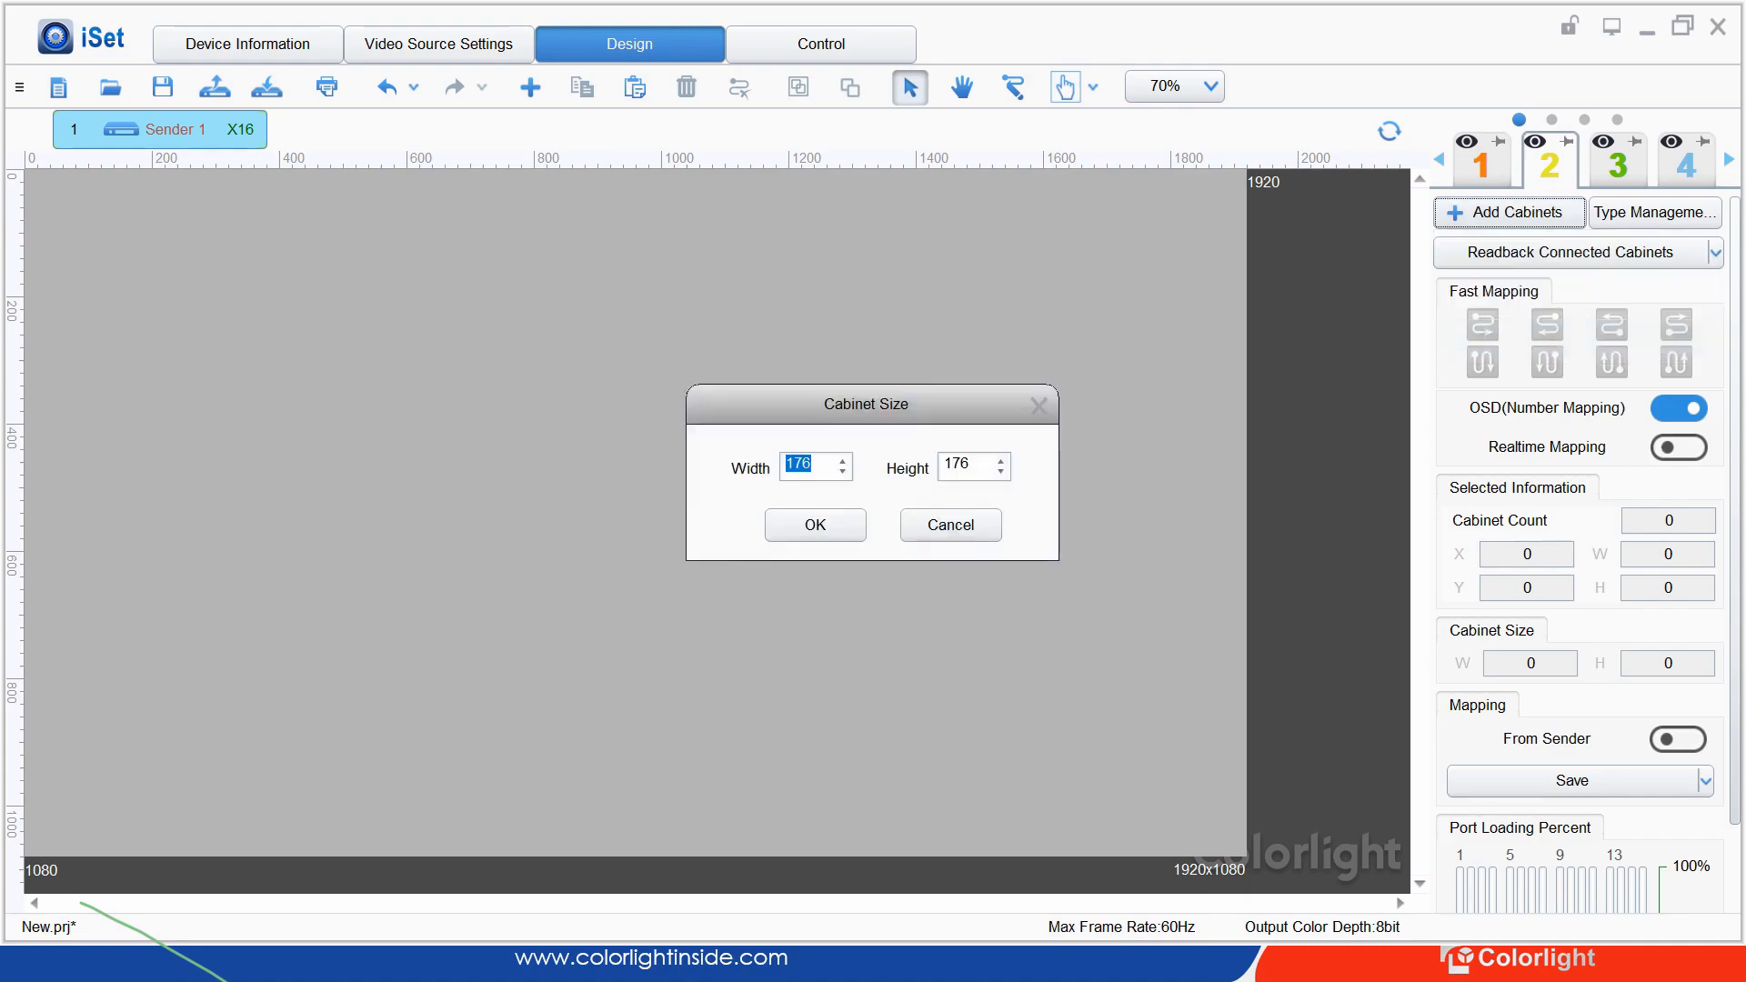
{"action": "type", "text": "176"}
{"action": "key", "text": "Tab"}
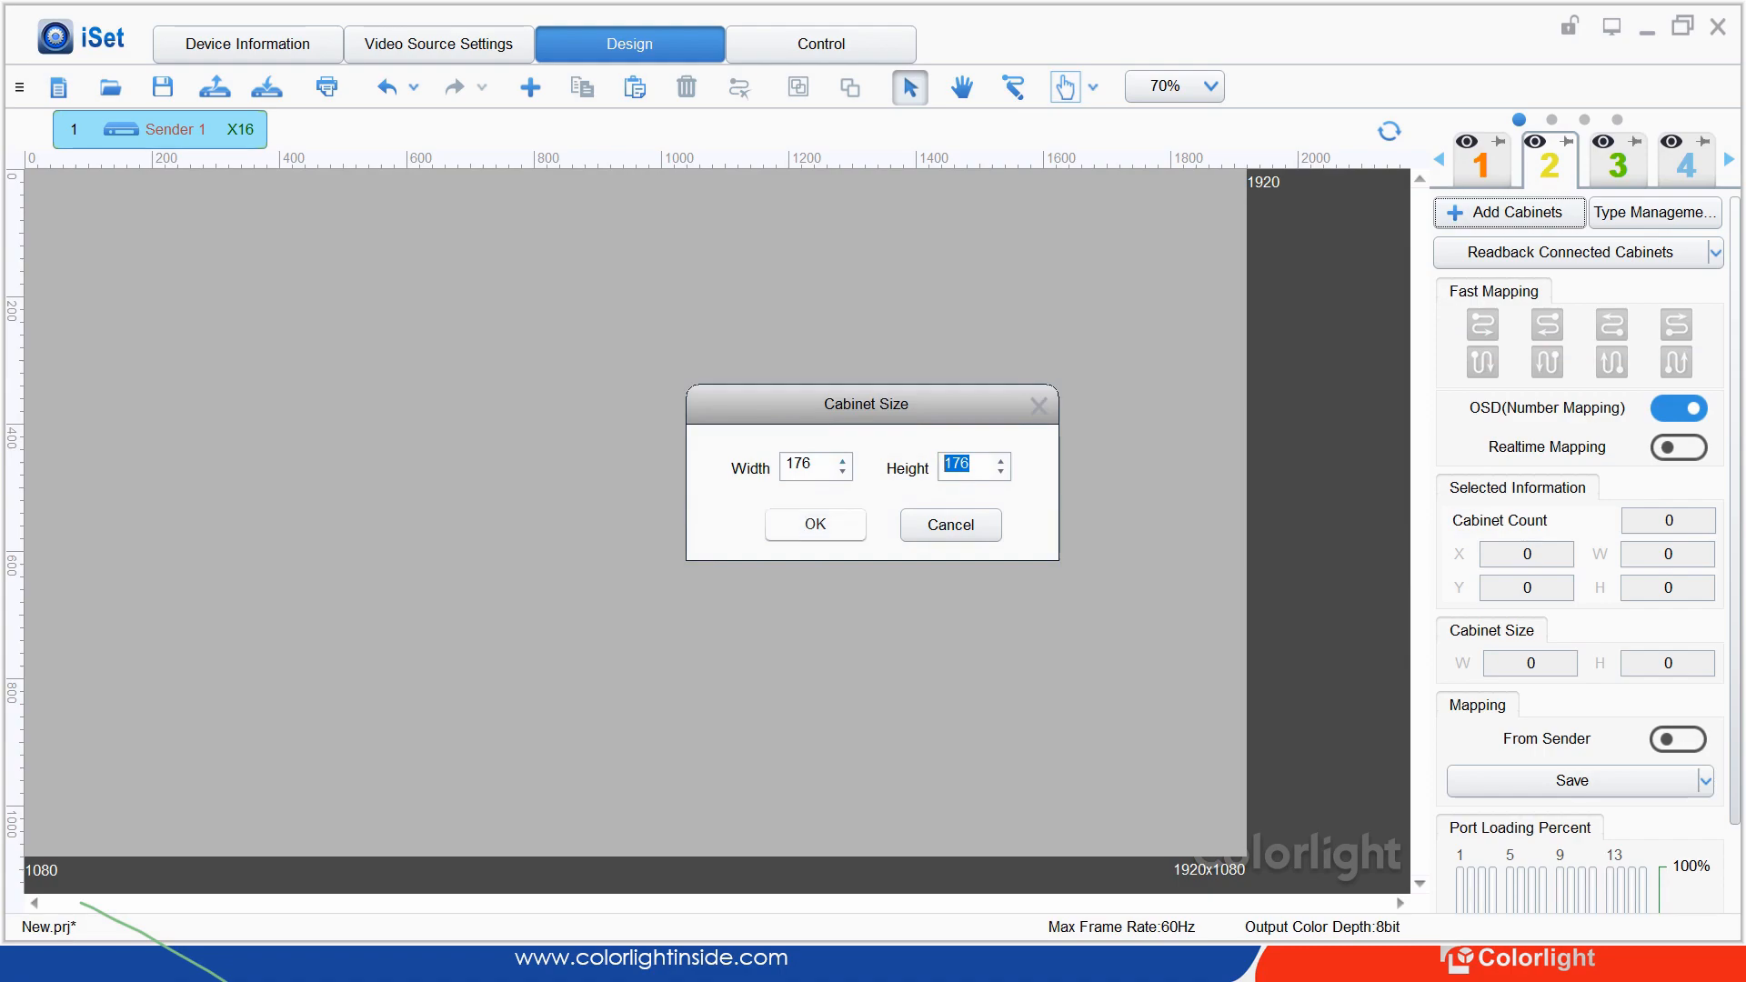
{"action": "key", "text": "Return"}
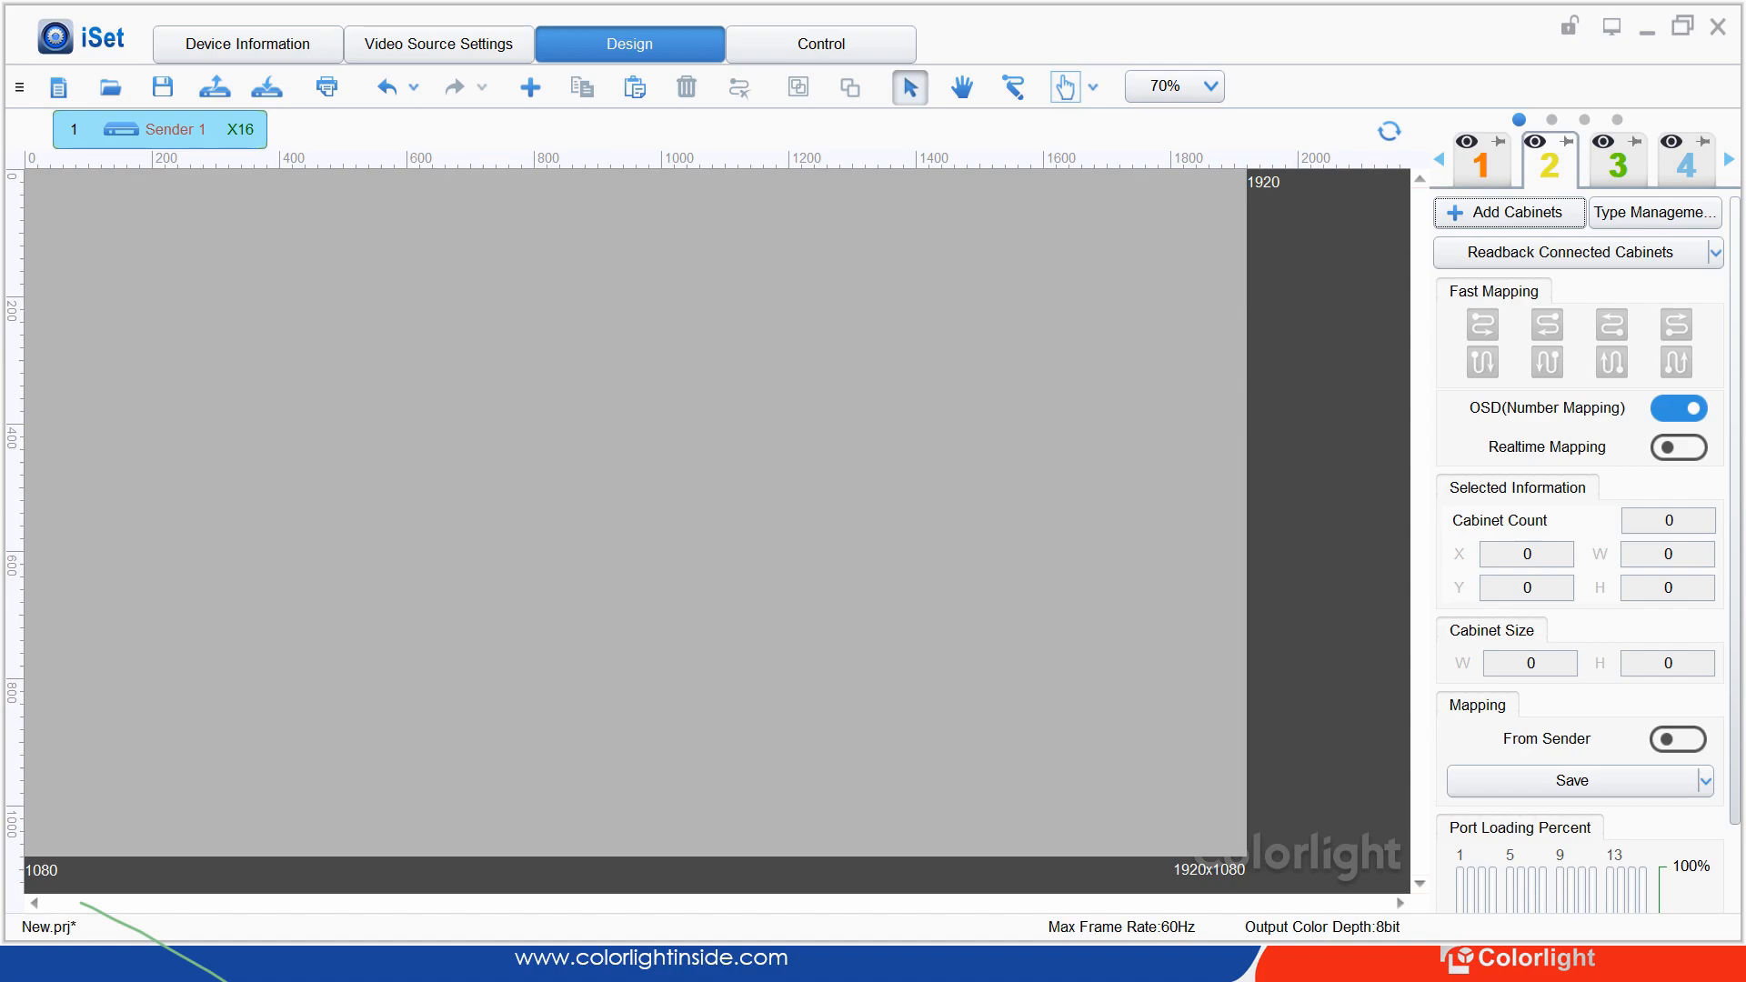
{"action": "left_click_drag", "start_coordinate": [411, 306], "coordinate": [521, 417]}
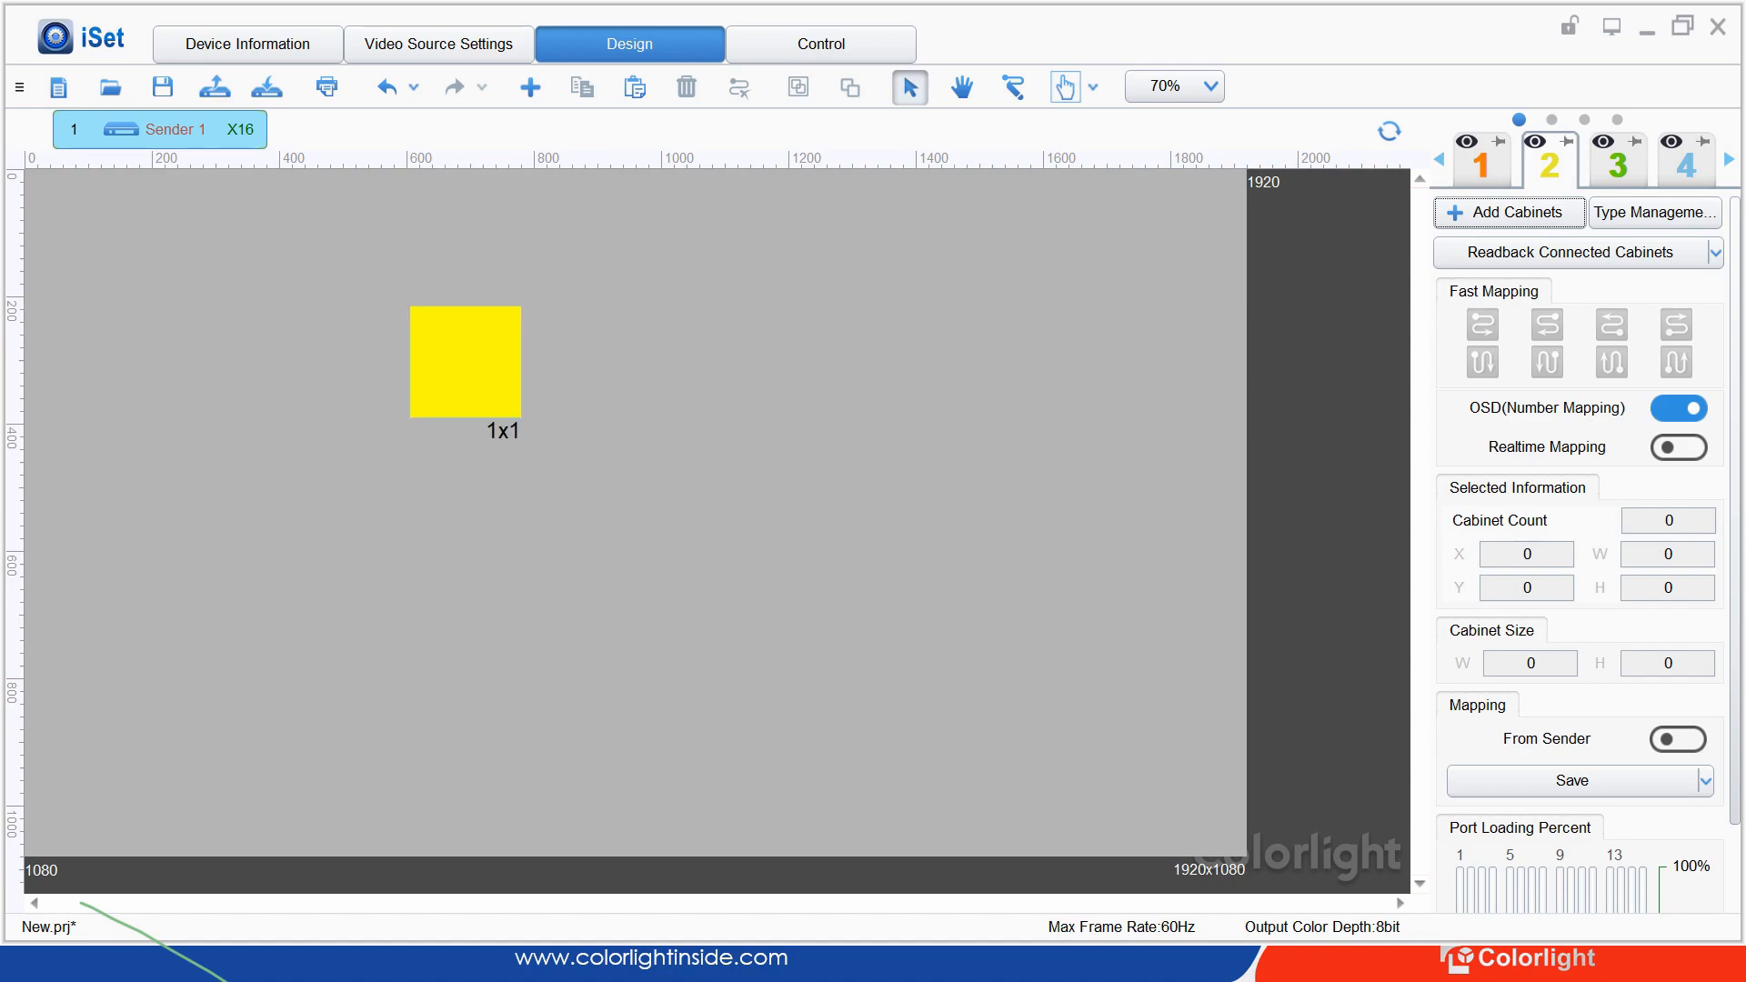
{"action": "left_click_drag", "start_coordinate": [465, 362], "coordinate": [129, 350]}
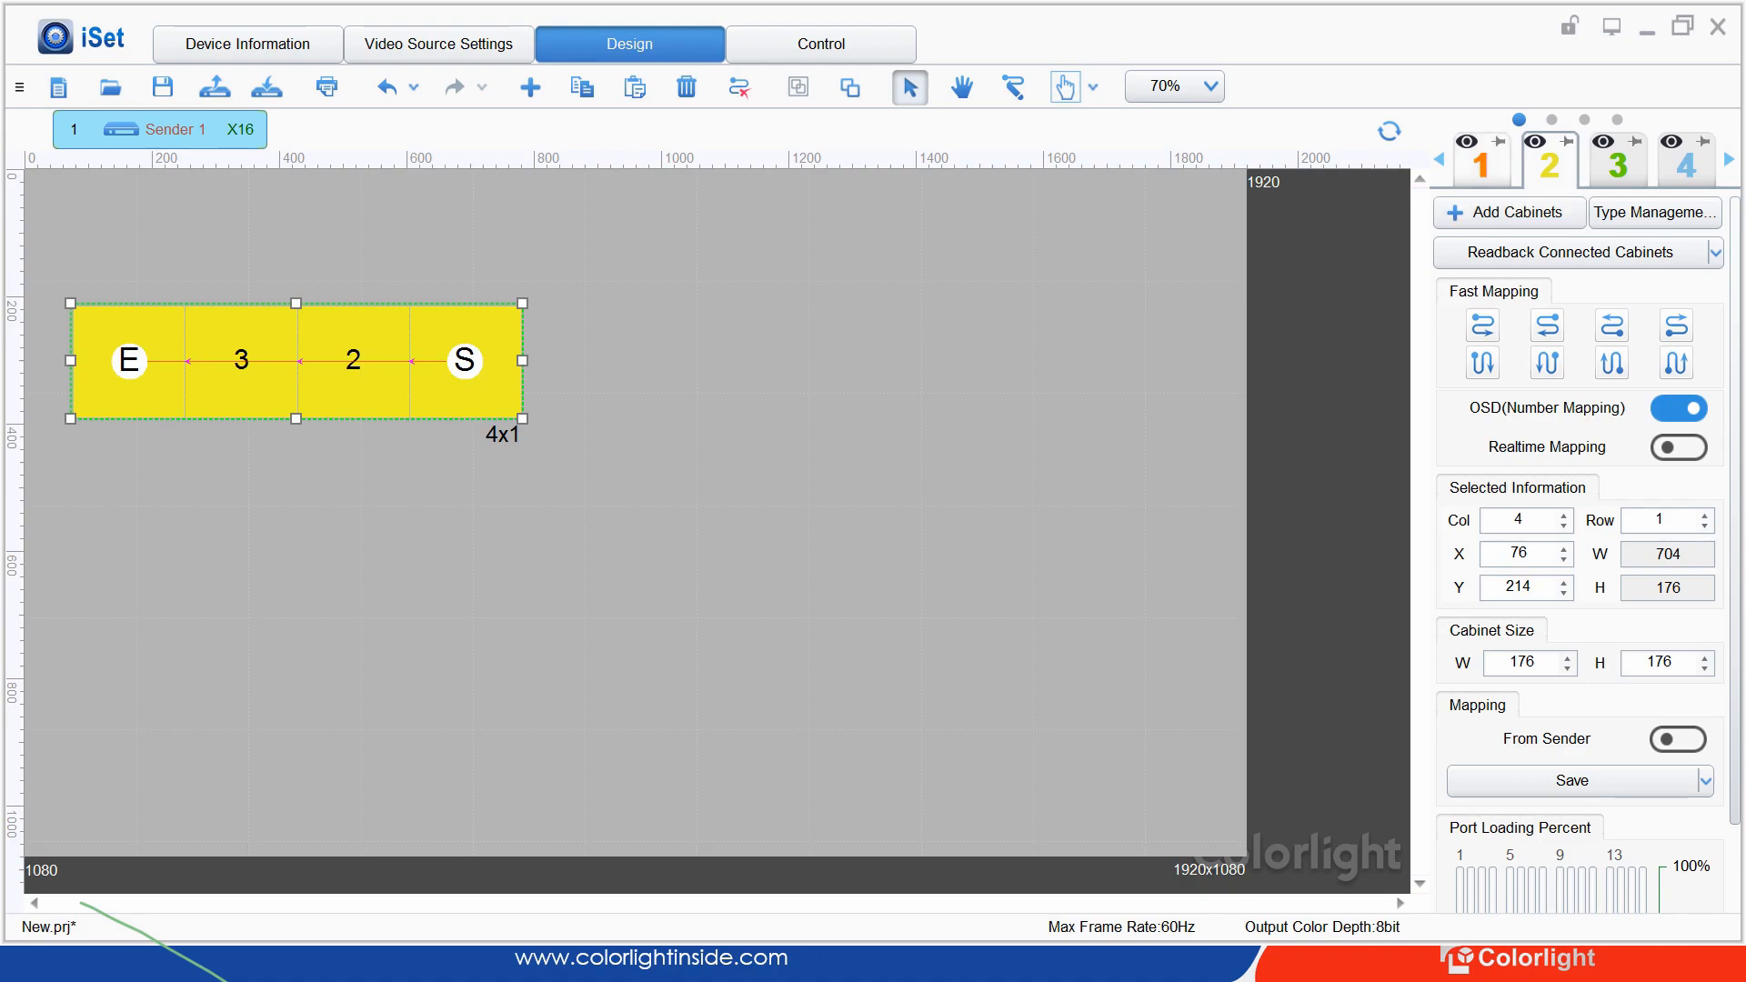
Add a 4x1 row of 176 x 176 cabinets for port 1 directly above the port 2 row, mapped from right to left
{"action": "left_click", "coordinate": [1481, 166]}
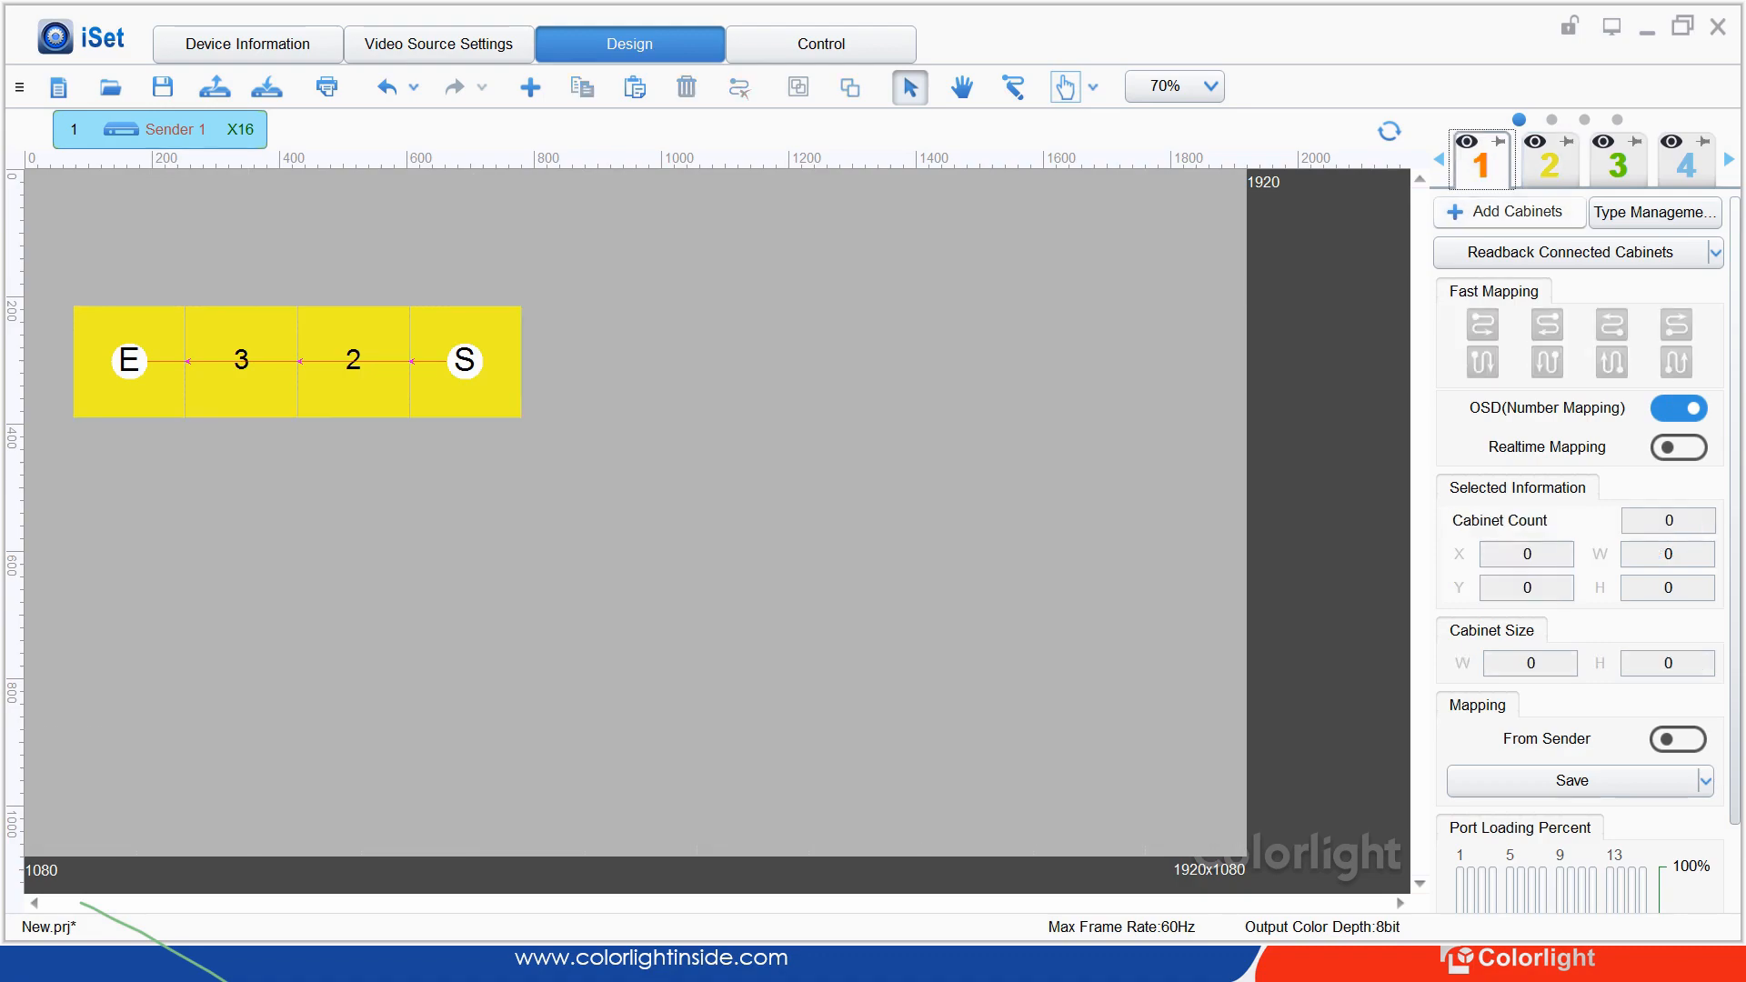
{"action": "left_click", "coordinate": [1517, 212]}
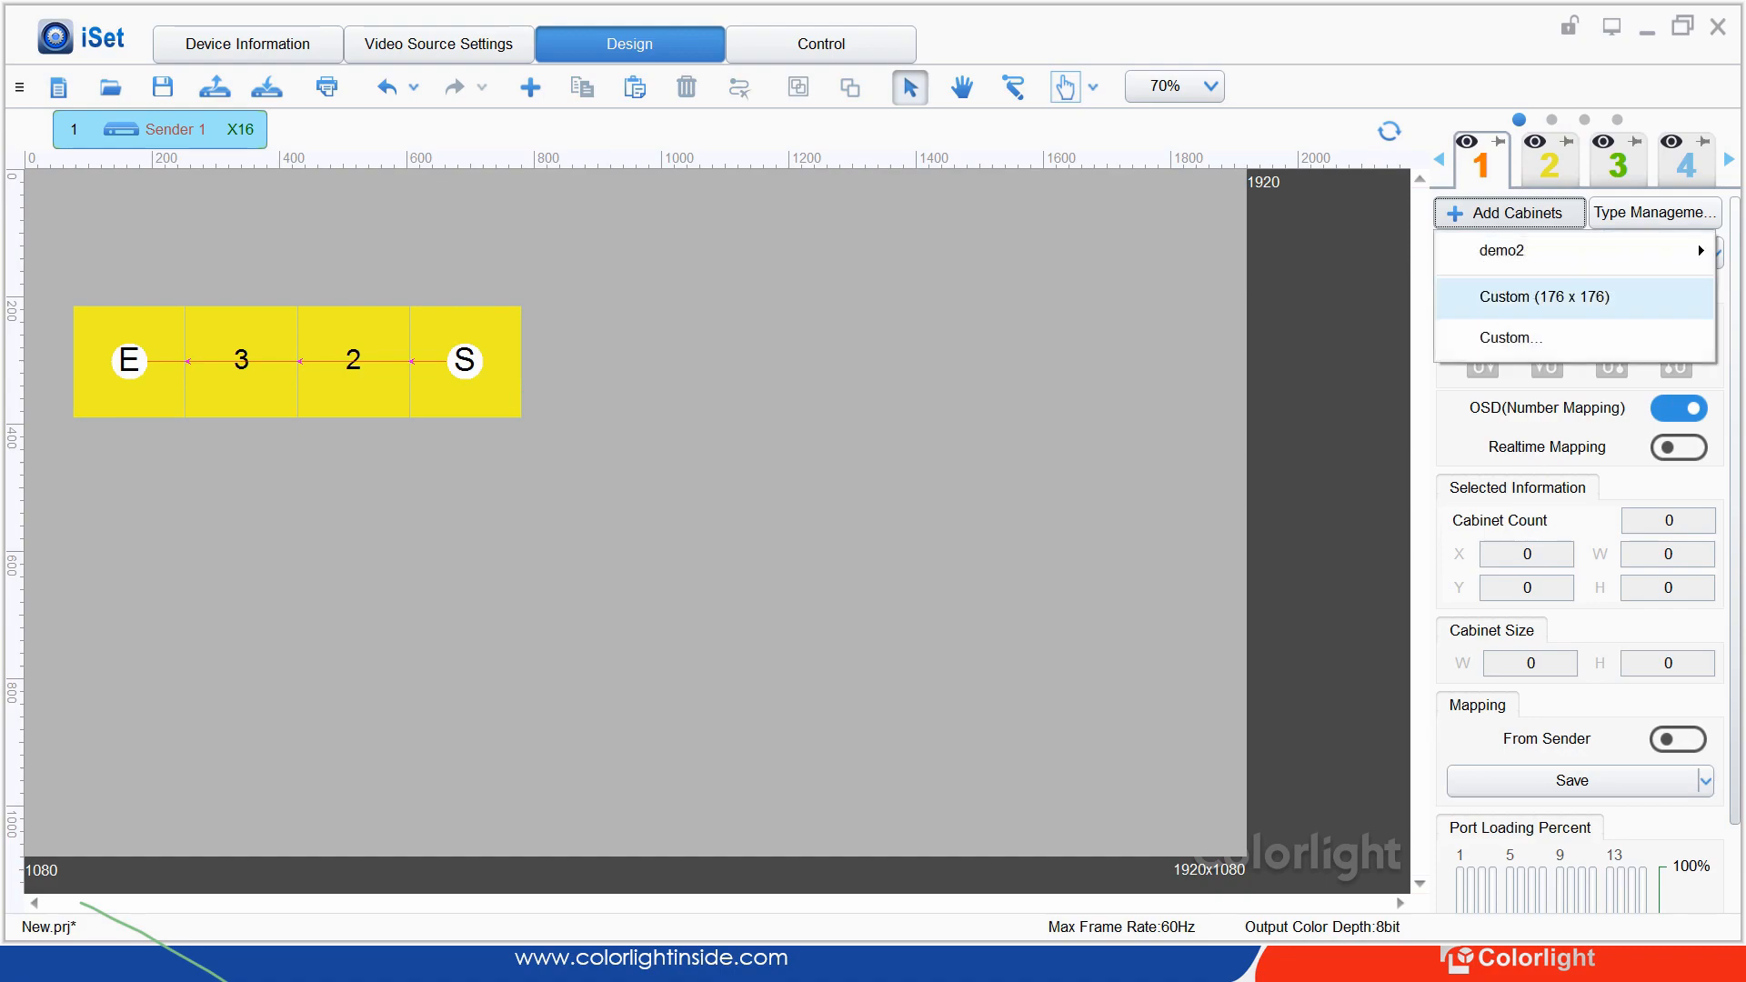
{"action": "left_click", "coordinate": [1544, 297]}
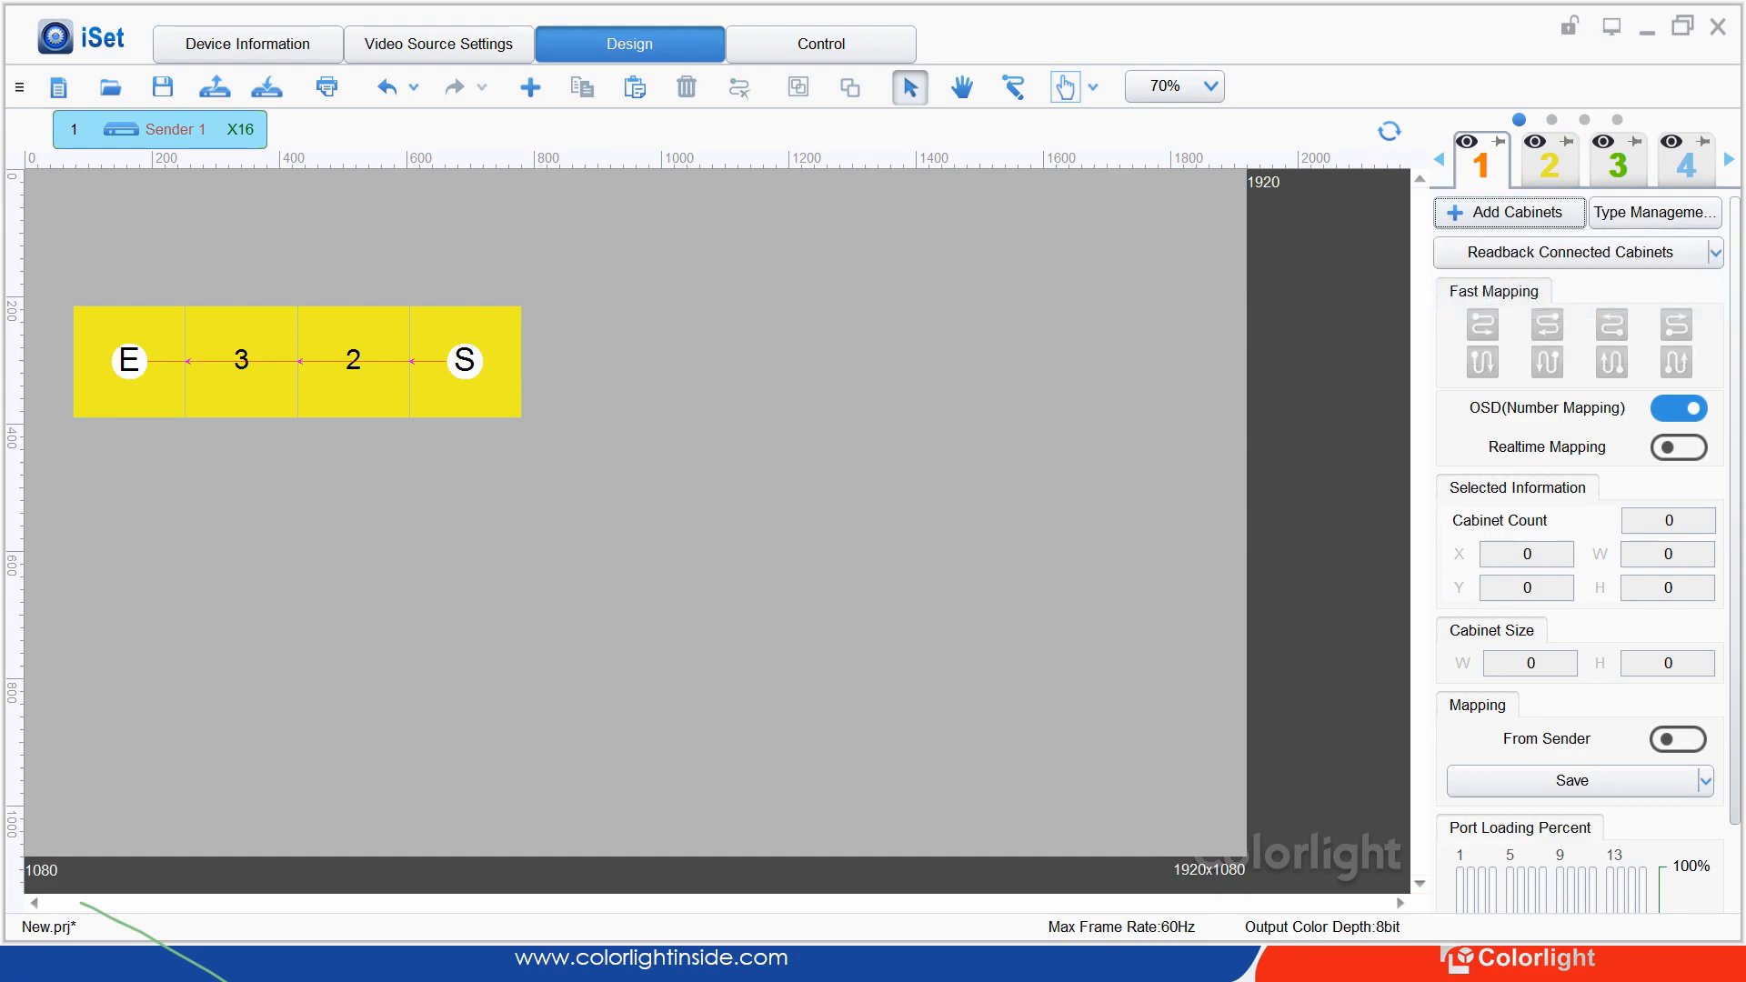
{"action": "left_click_drag", "start_coordinate": [464, 250], "coordinate": [129, 250]}
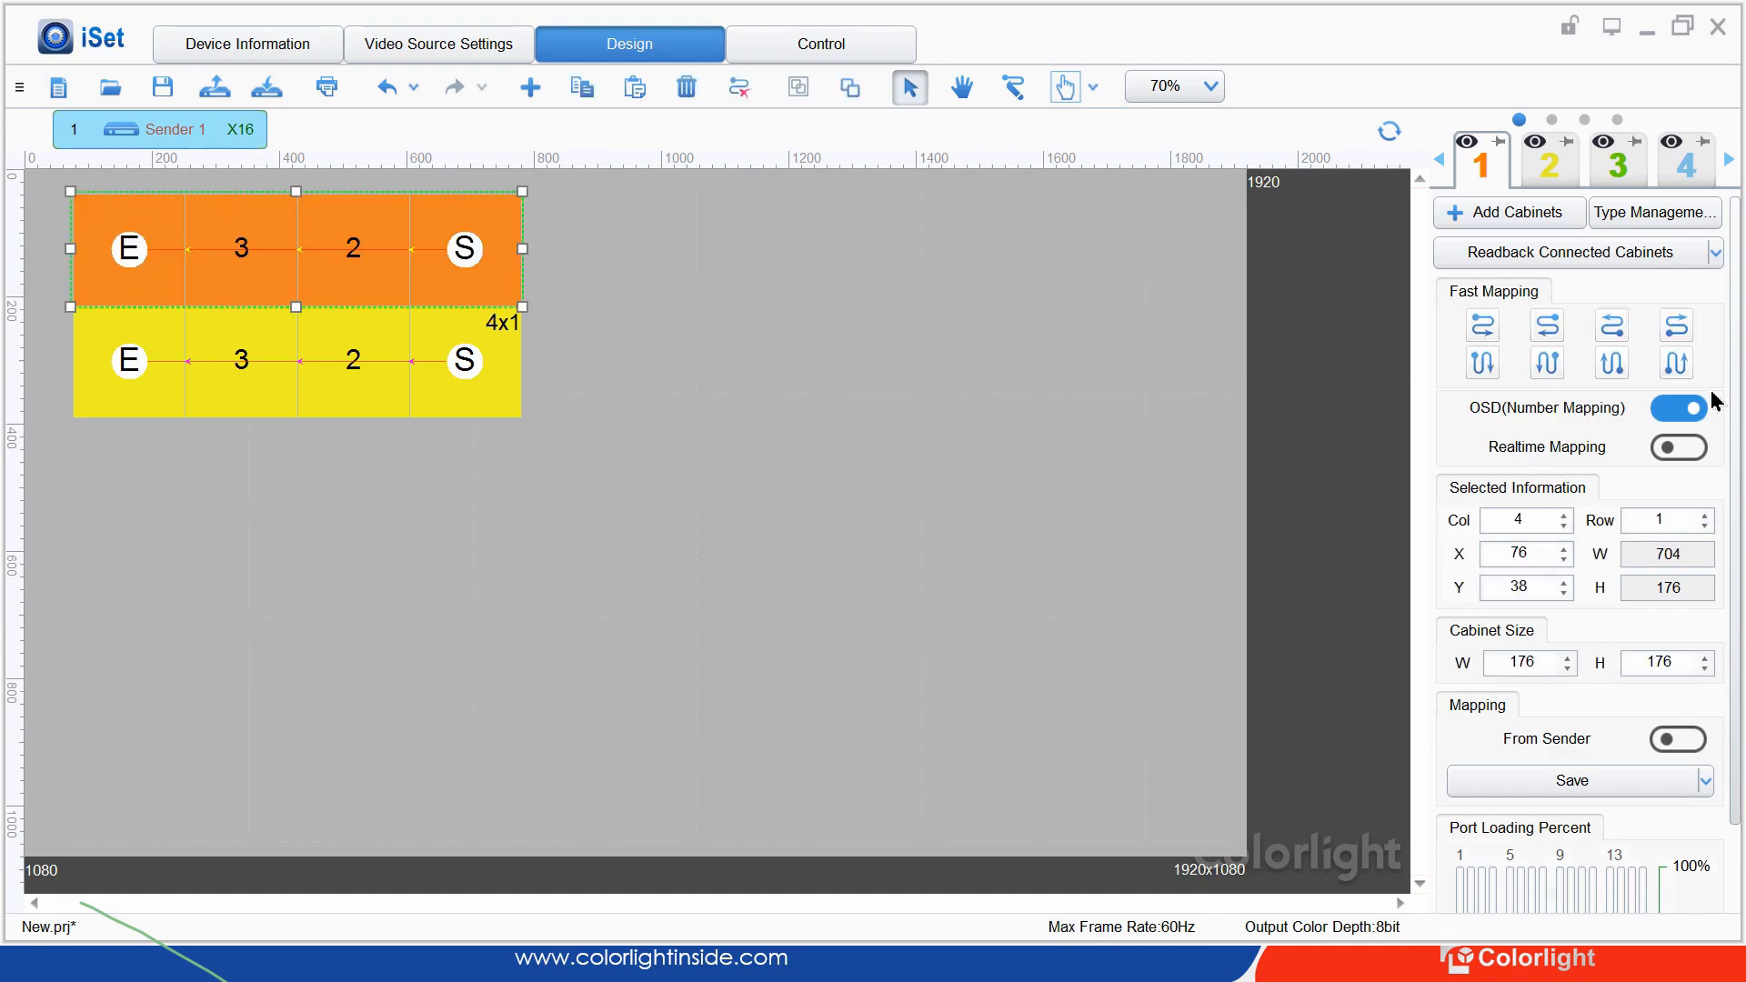
Move the port 1 row to the canvas origin and the port 2 row directly beneath it
{"action": "left_click_drag", "start_coordinate": [297, 250], "coordinate": [249, 225]}
{"action": "left_click_drag", "start_coordinate": [298, 362], "coordinate": [249, 338]}
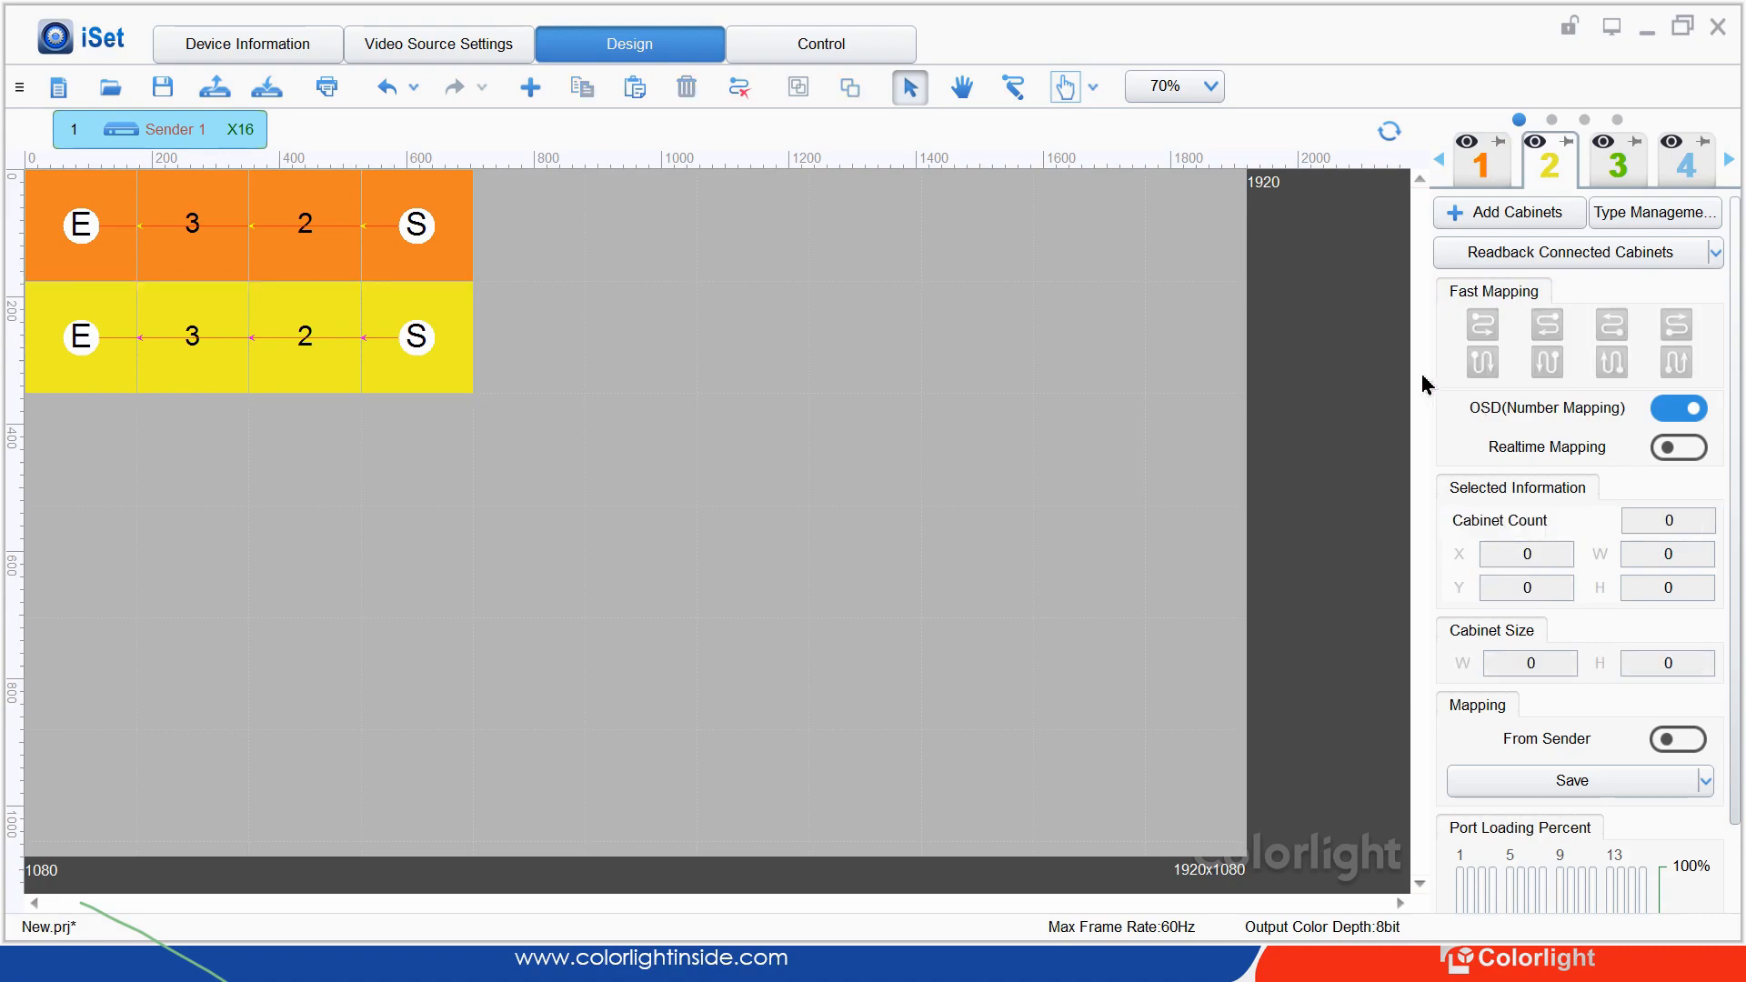
Swap the two cabinet rows, placing the port 2 row at X 0, Y 0 and the port 1 row directly beneath it
{"action": "left_click", "coordinate": [1481, 165]}
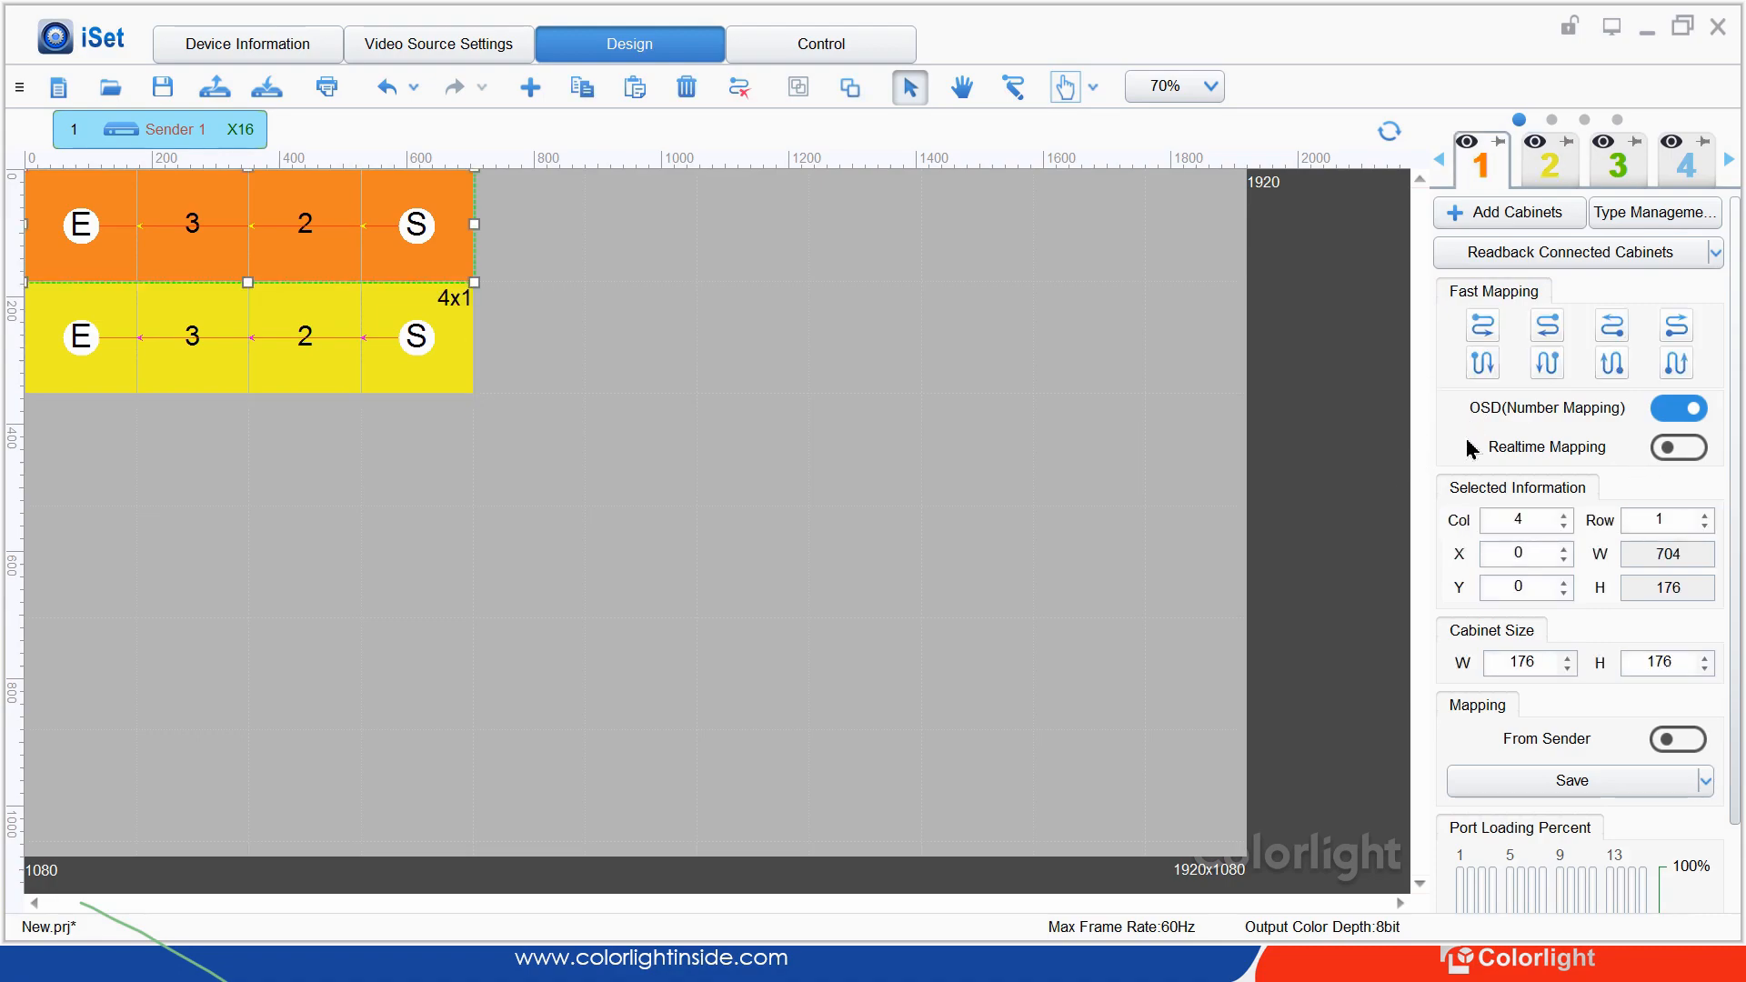
{"action": "left_click", "coordinate": [1550, 165]}
{"action": "left_click", "coordinate": [400, 241]}
{"action": "left_click_drag", "start_coordinate": [1346, 325], "coordinate": [1132, 597]}
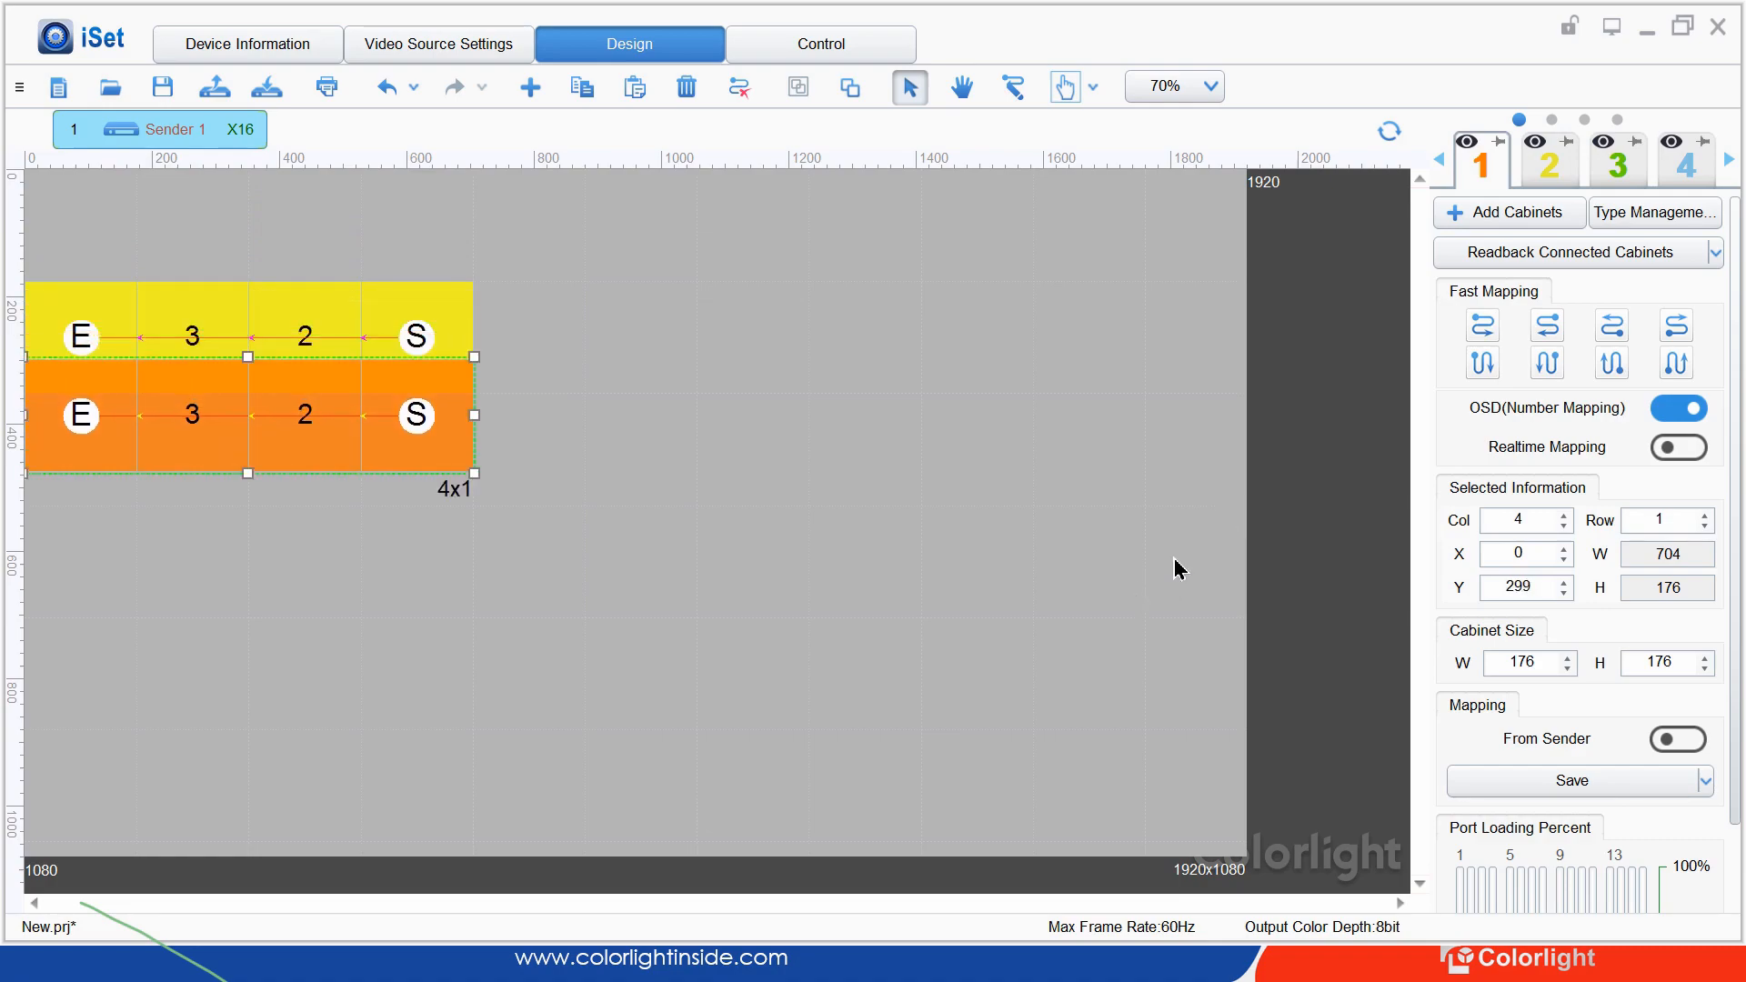
{"action": "left_click", "coordinate": [1310, 462]}
{"action": "left_click_drag", "start_coordinate": [1322, 476], "coordinate": [1265, 306]}
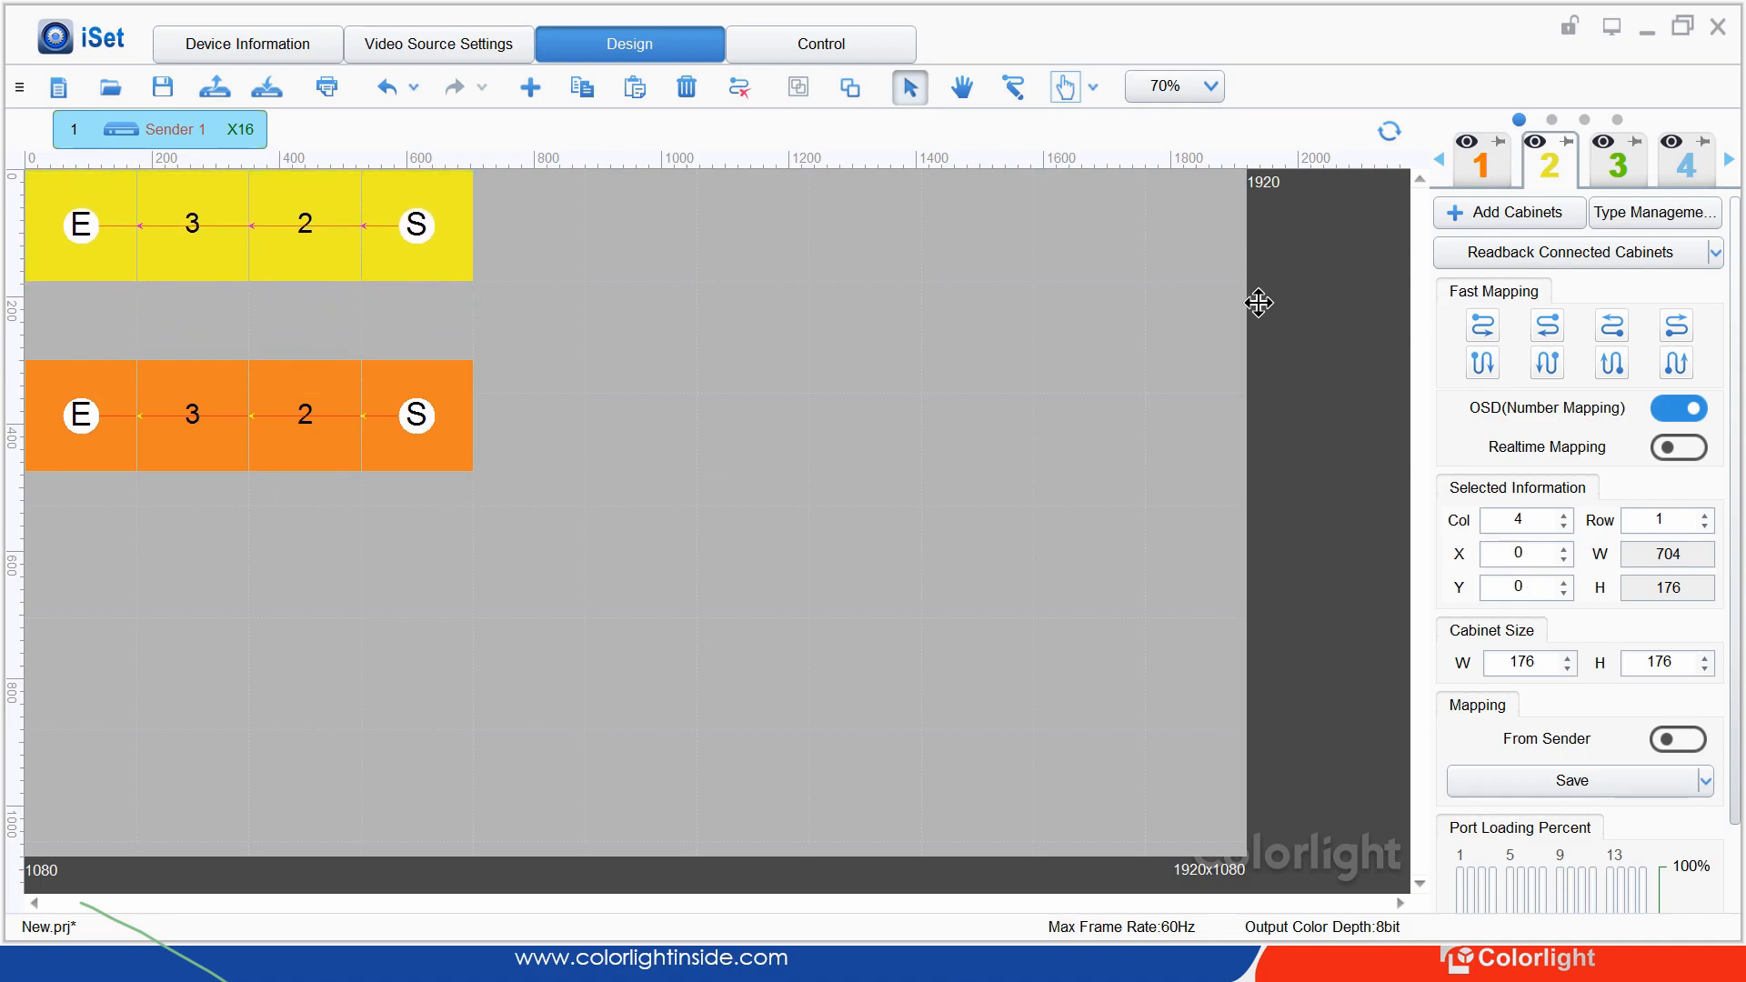
{"action": "left_click_drag", "start_coordinate": [1239, 610], "coordinate": [1189, 510]}
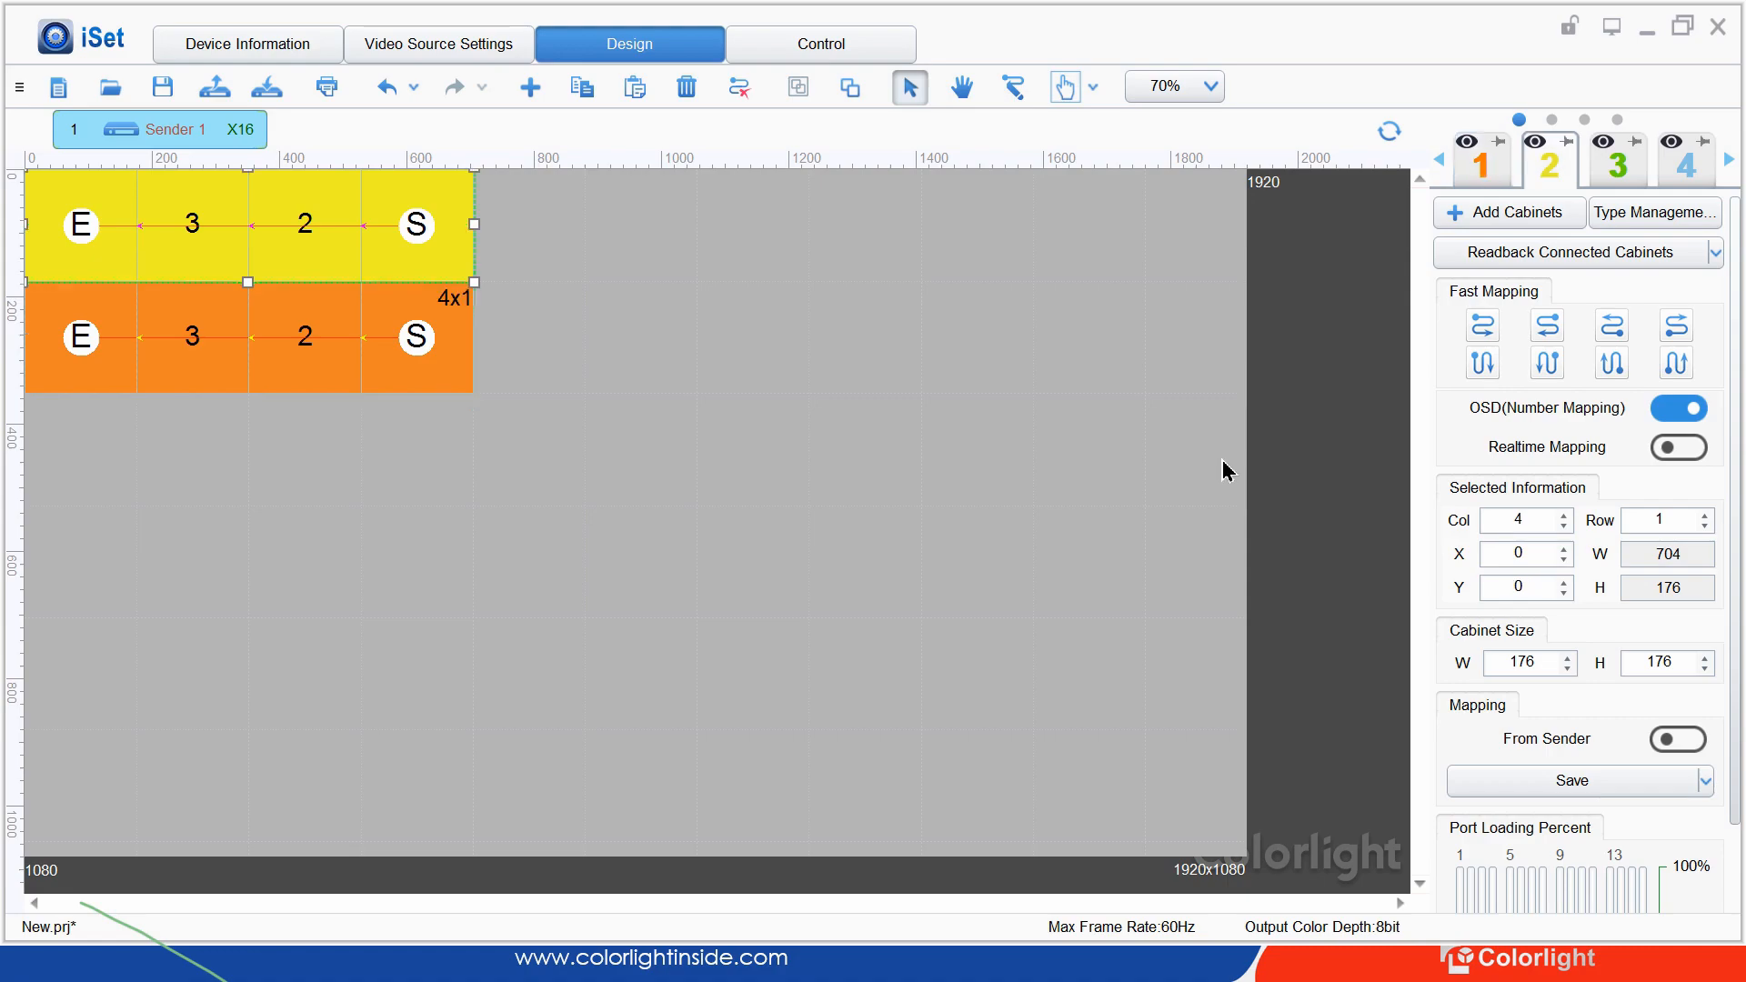
Apply the fast mapping that starts at the upper left and runs rightward to both the port 2 and port 1 rows
{"action": "middle_click", "coordinate": [1234, 374]}
{"action": "left_click", "coordinate": [1483, 325]}
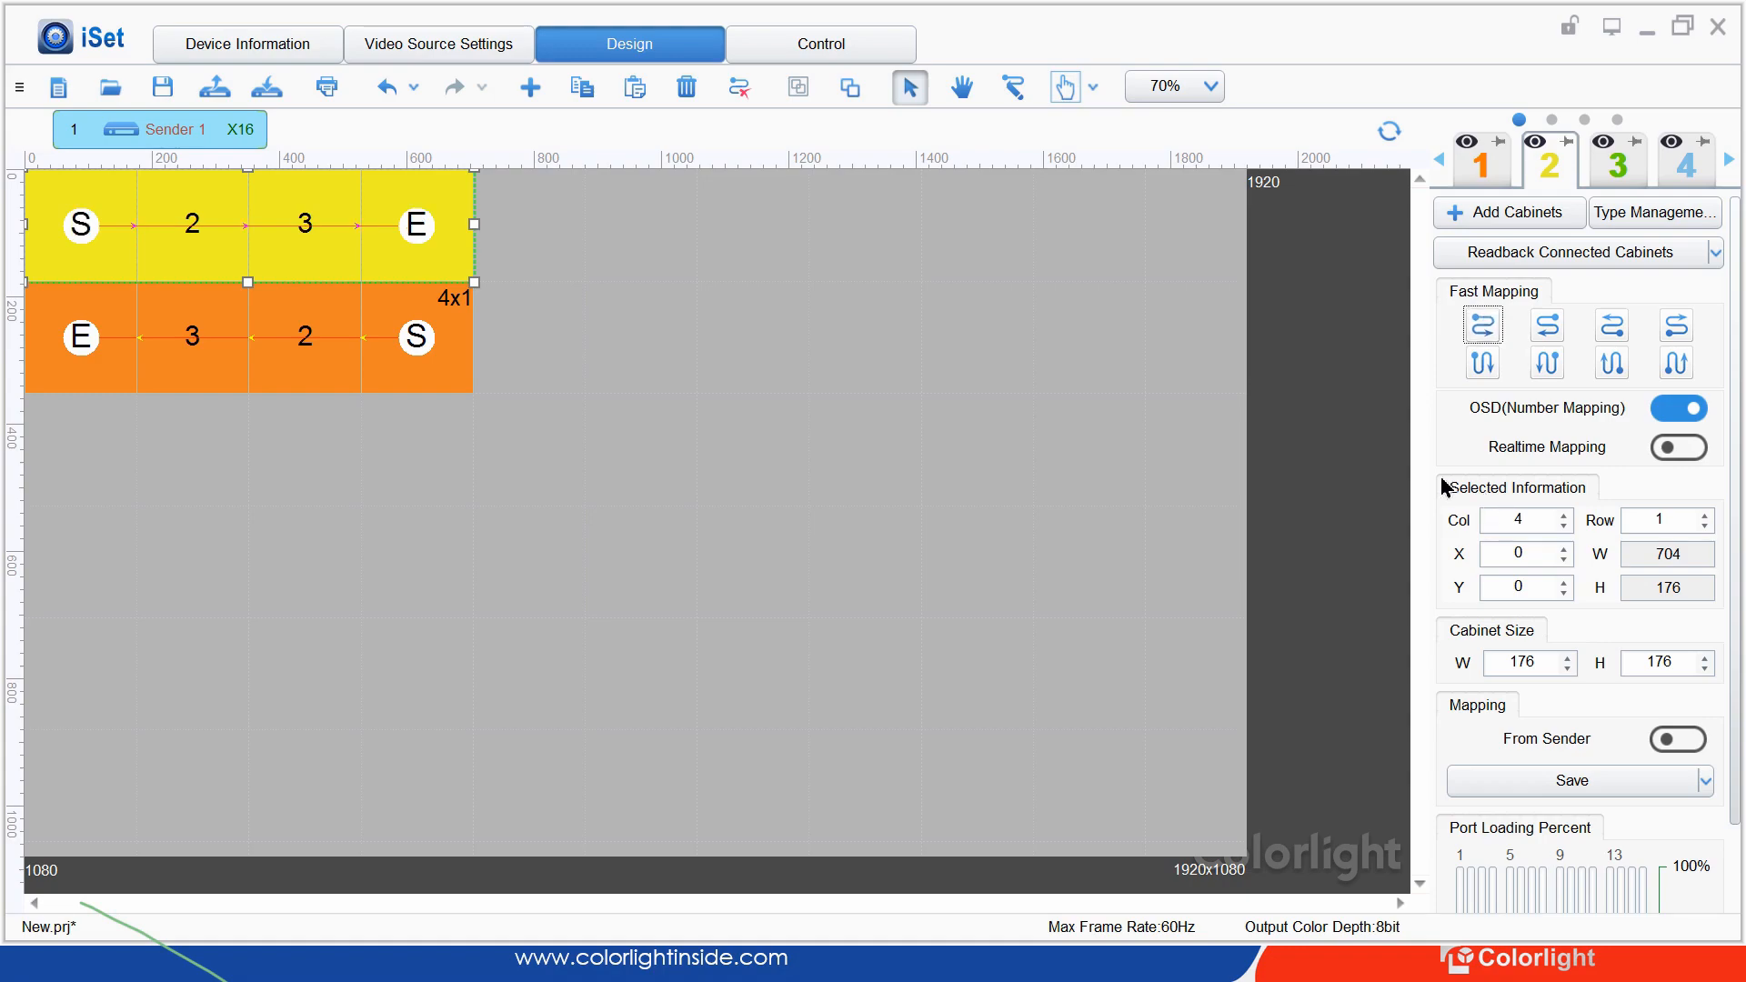
{"action": "left_click", "coordinate": [1482, 325]}
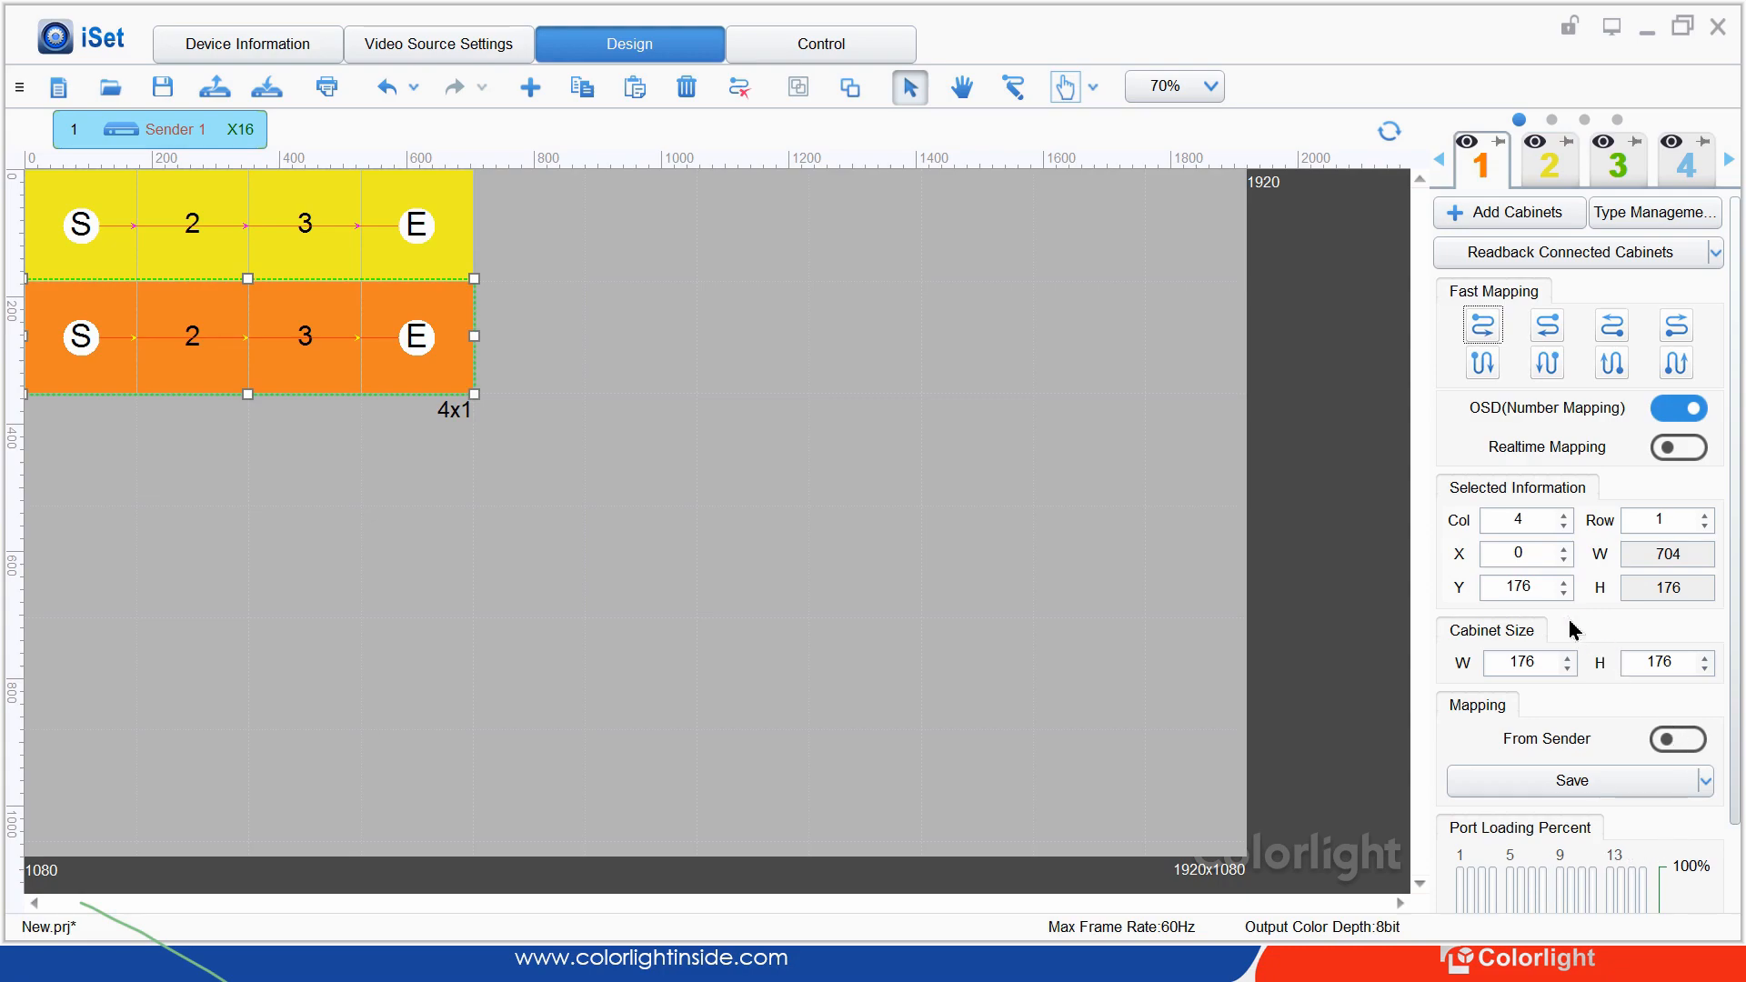
Clear the mapping of the port 2 row and the port 1 row
{"action": "key", "text": "2"}
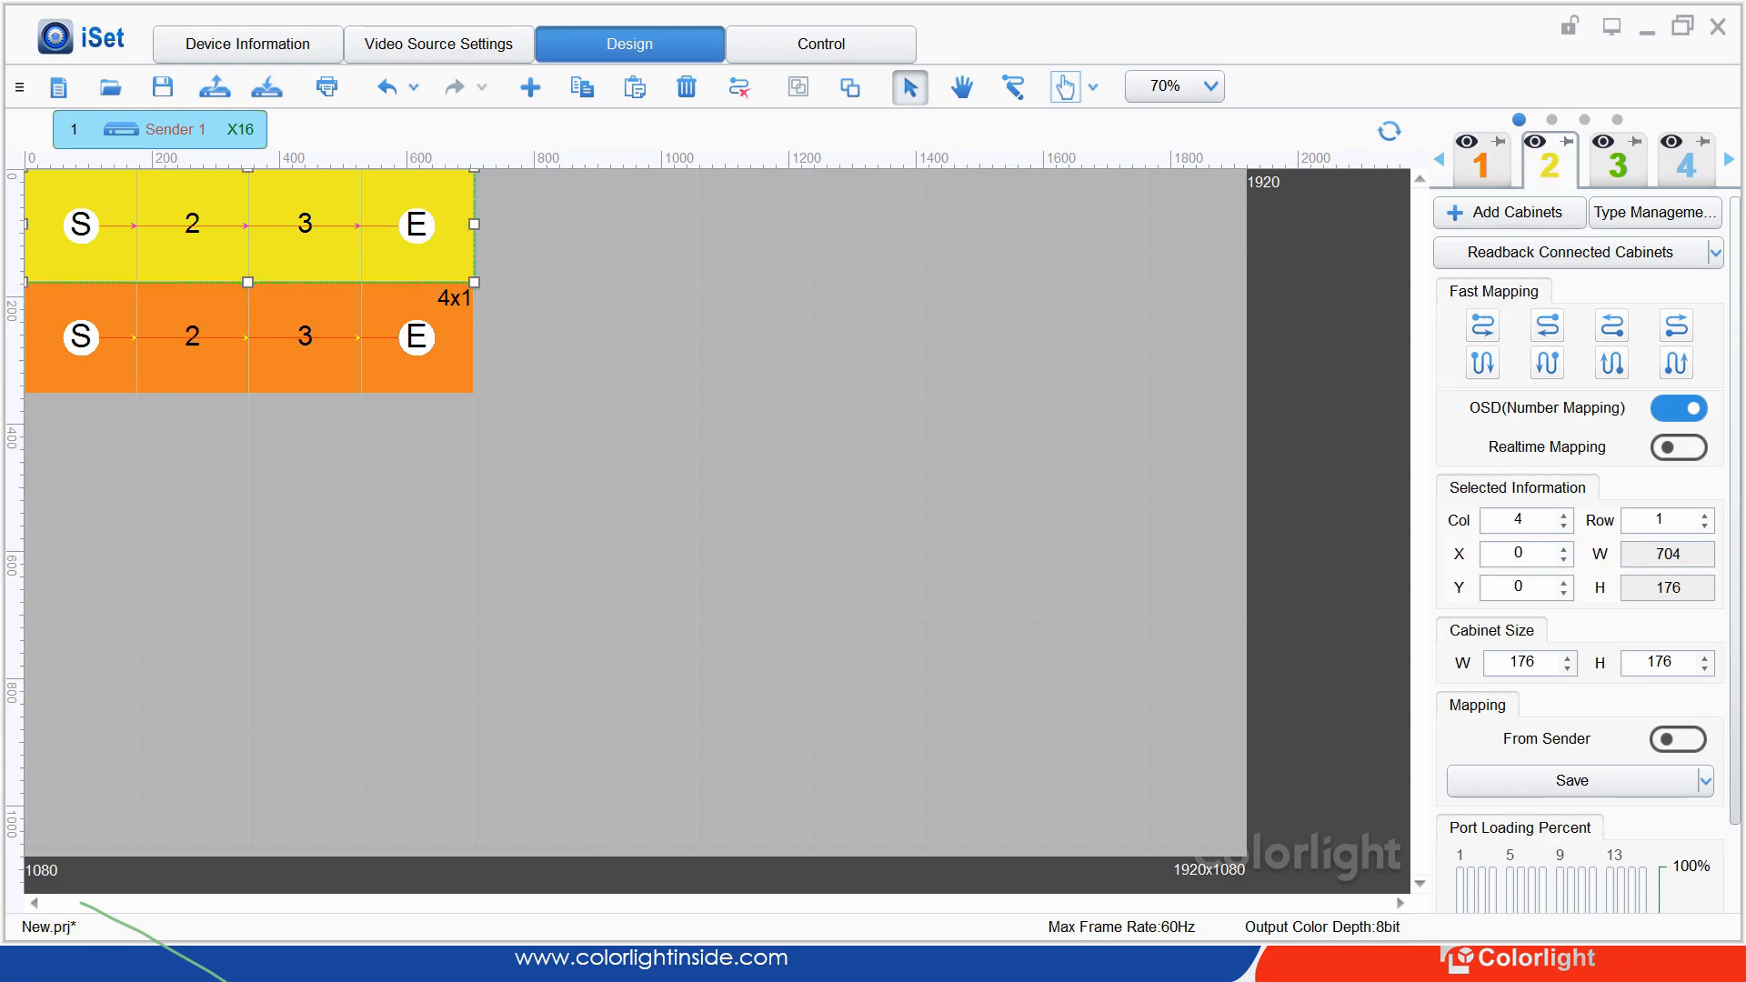
{"action": "left_click", "coordinate": [738, 86]}
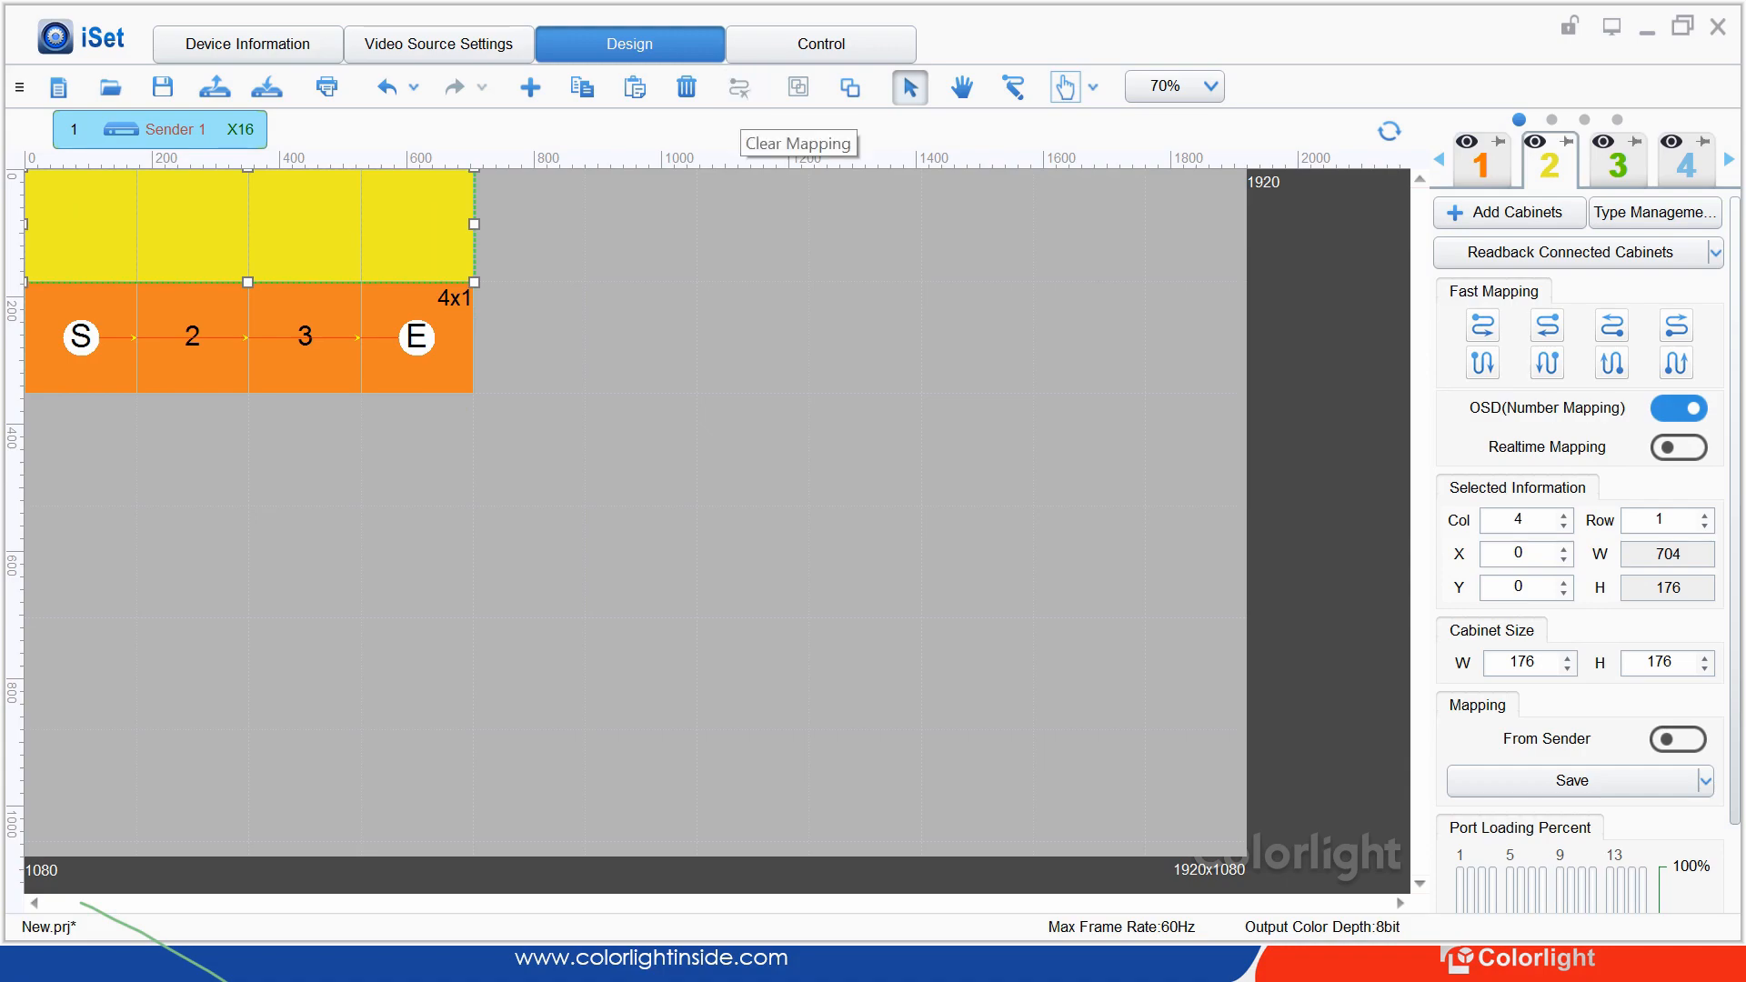
{"action": "left_click", "coordinate": [1481, 163]}
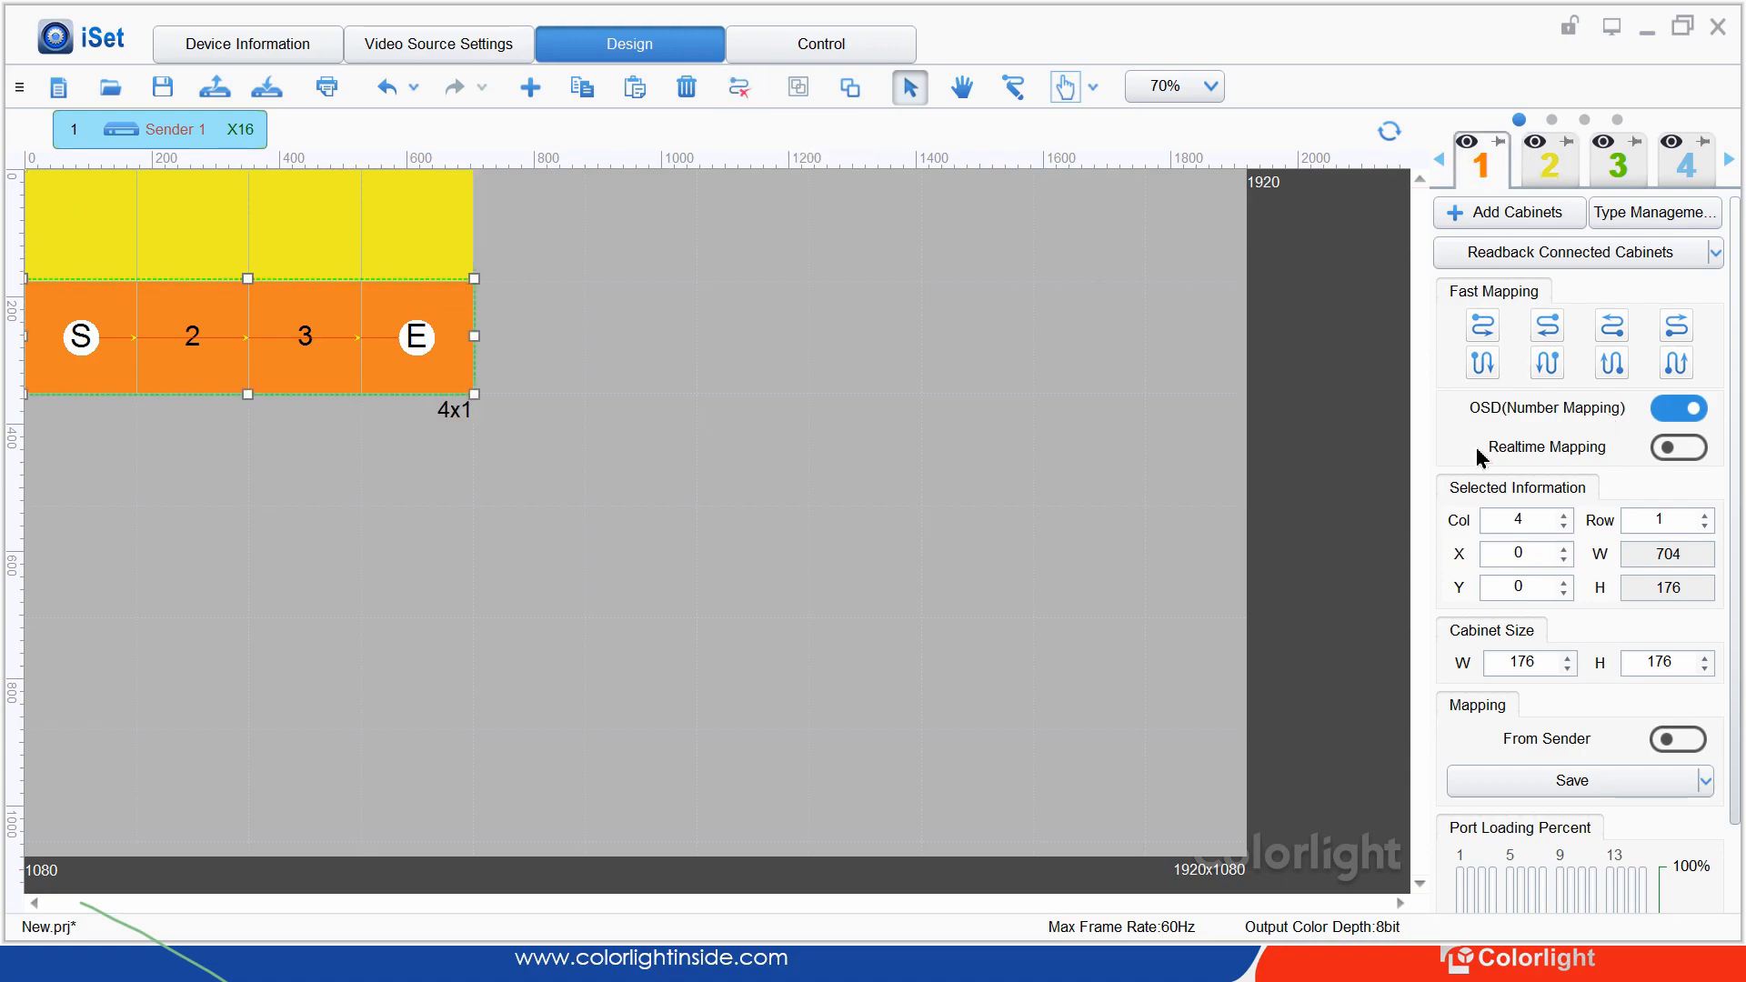
{"action": "left_click", "coordinate": [738, 87]}
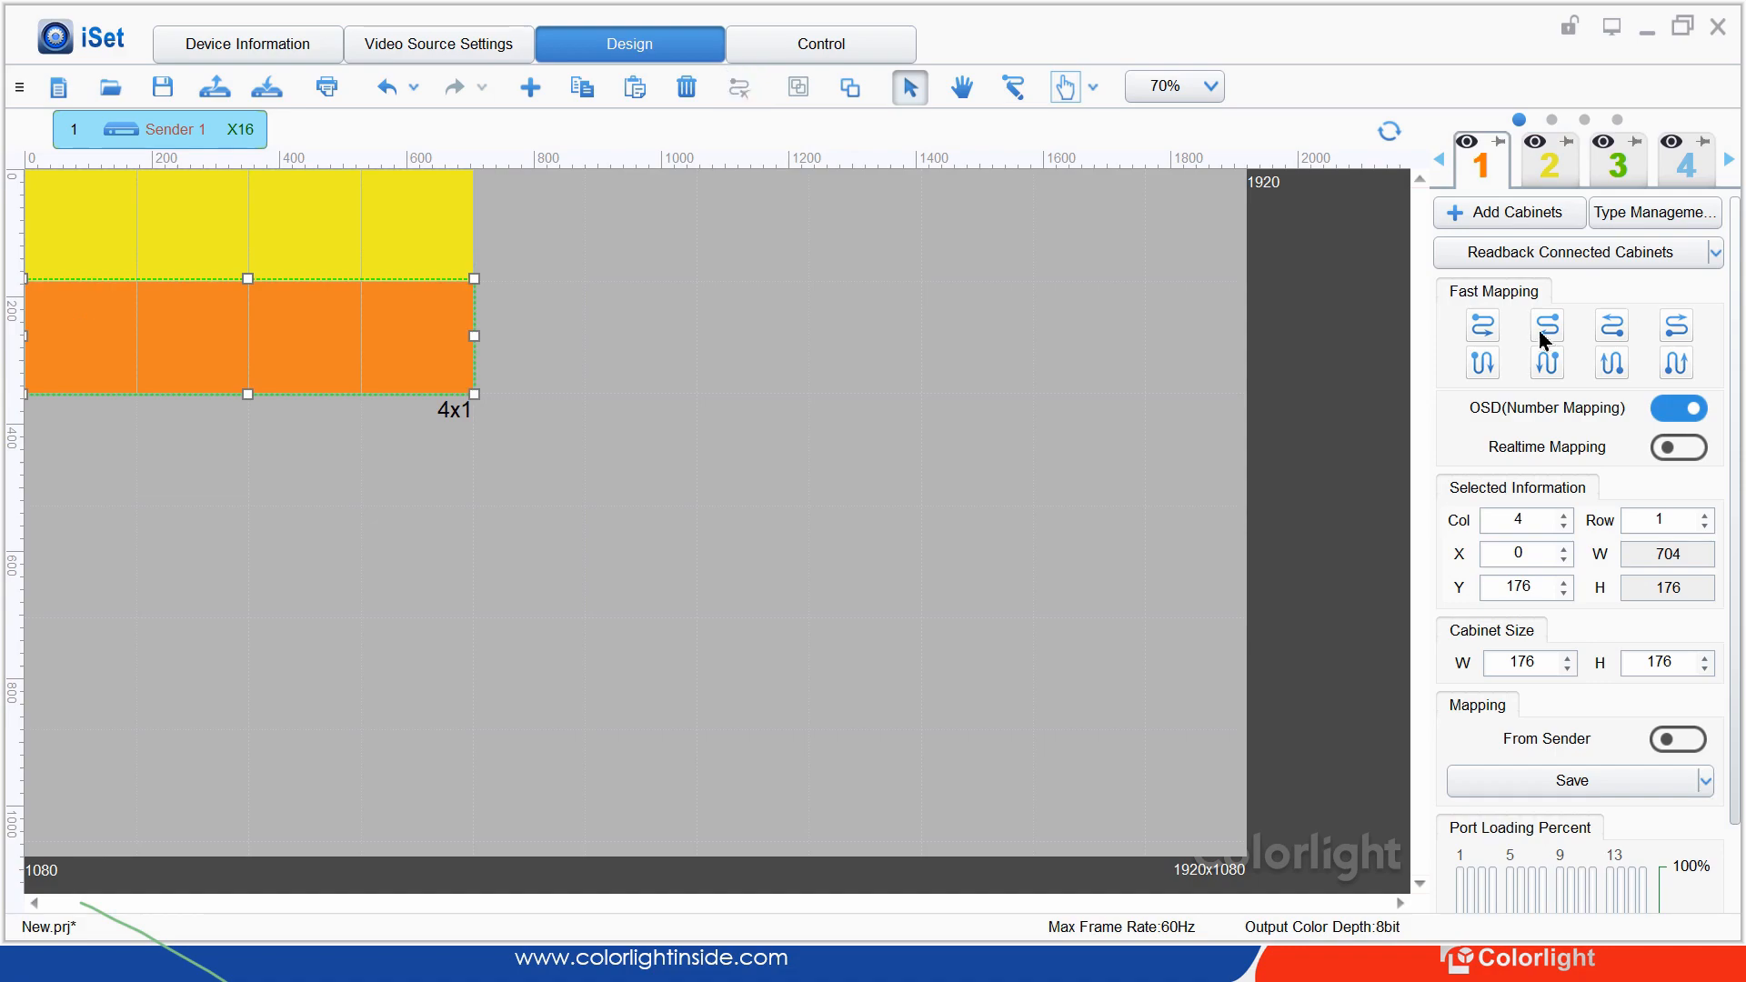
Draw the mapping by hand from the leftmost to the rightmost cabinet in the port 2 row and the port 1 row
{"action": "left_click", "coordinate": [1550, 164]}
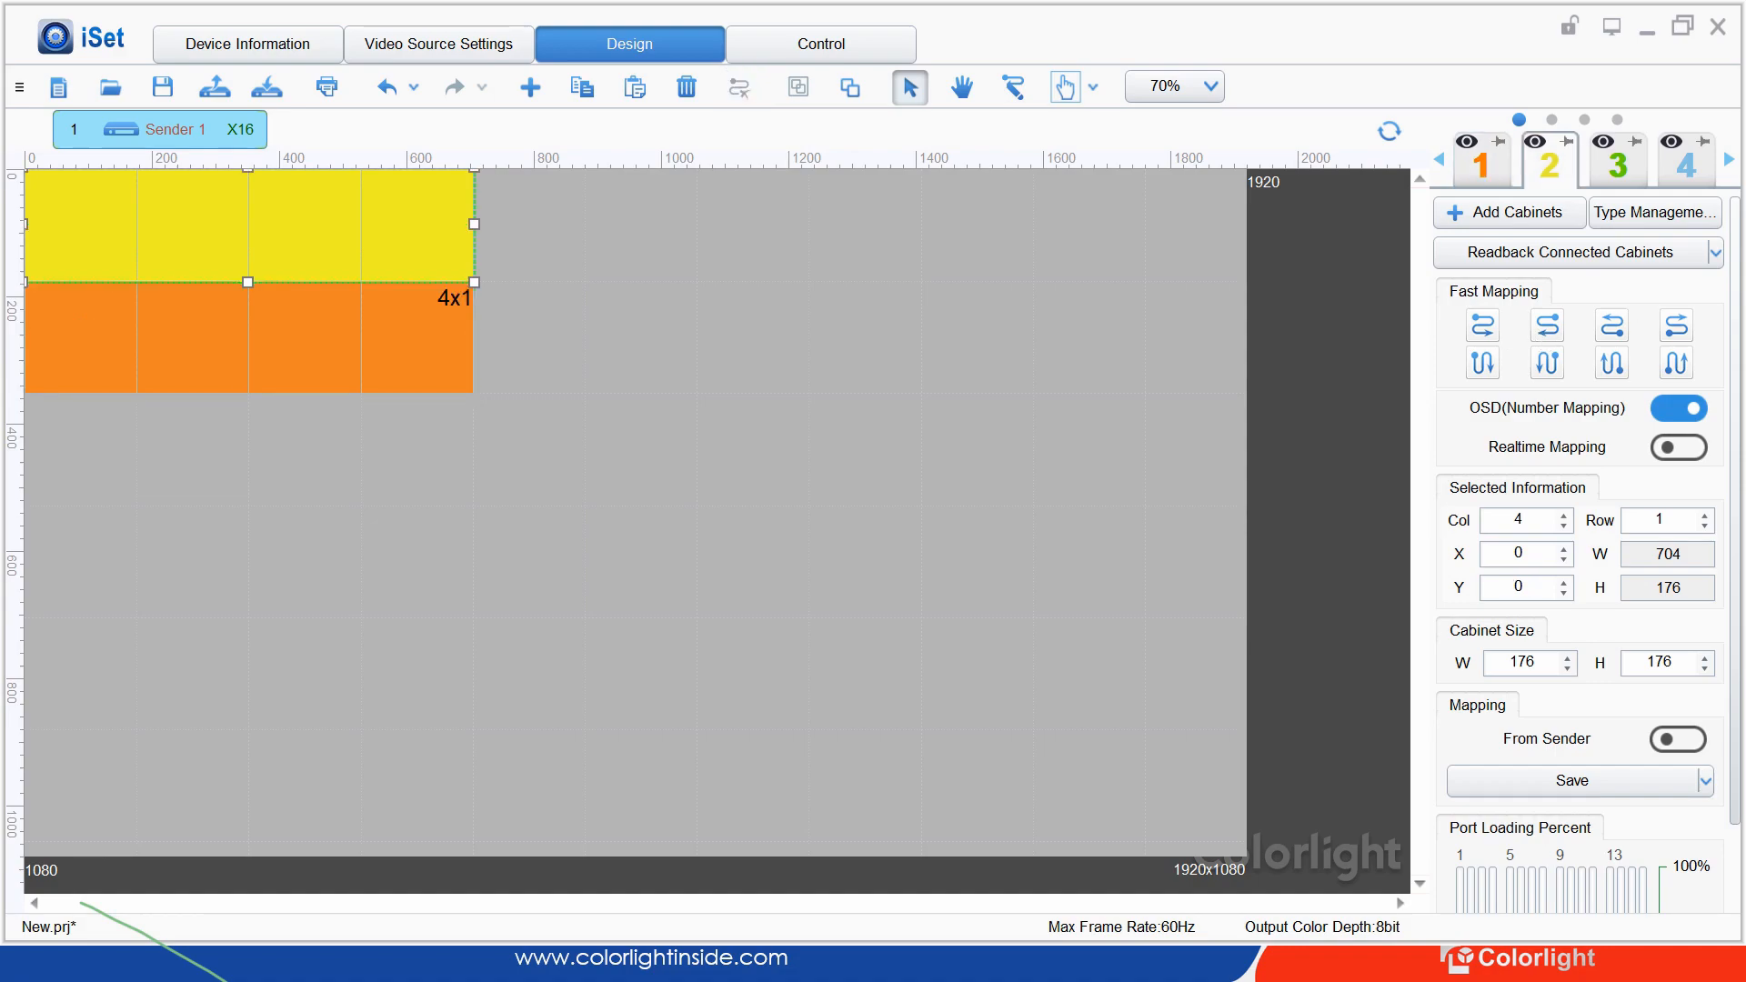
{"action": "left_click", "coordinate": [1013, 86]}
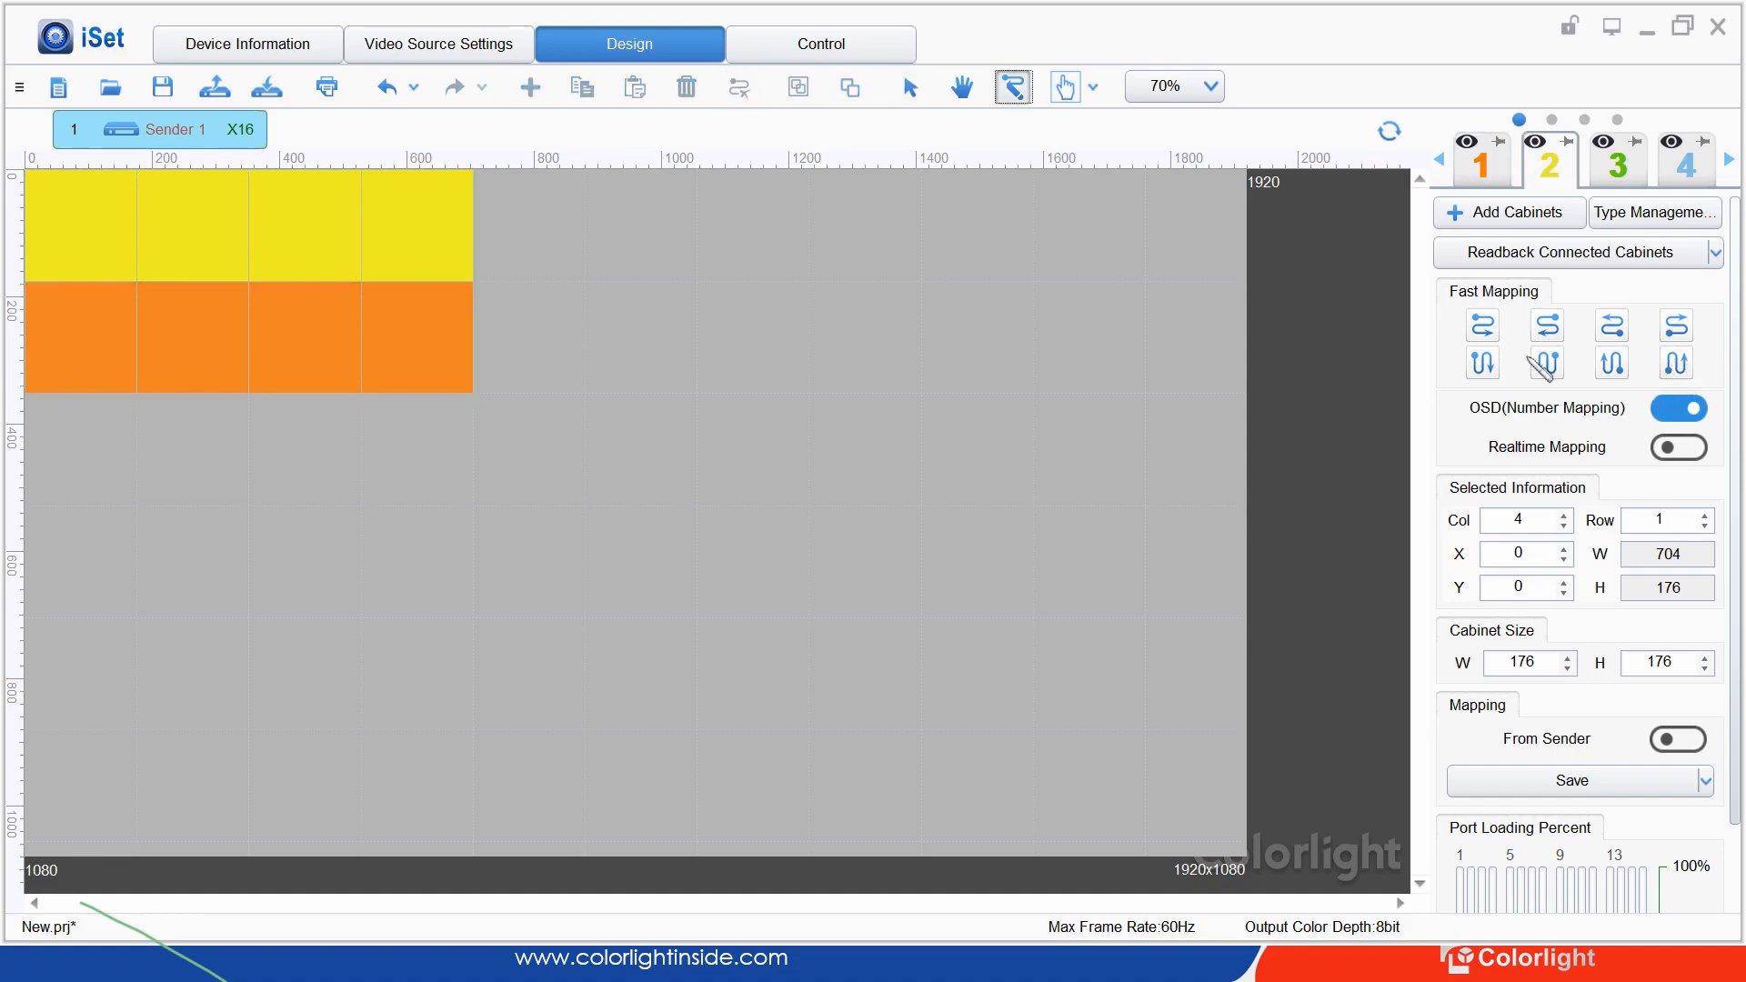
{"action": "left_click", "coordinate": [1075, 327]}
{"action": "mouse_move", "coordinate": [1075, 328]}
{"action": "left_mouse_down"}
{"action": "mouse_move", "coordinate": [1511, 367]}
{"action": "mouse_move", "coordinate": [1482, 398]}
{"action": "left_mouse_up"}
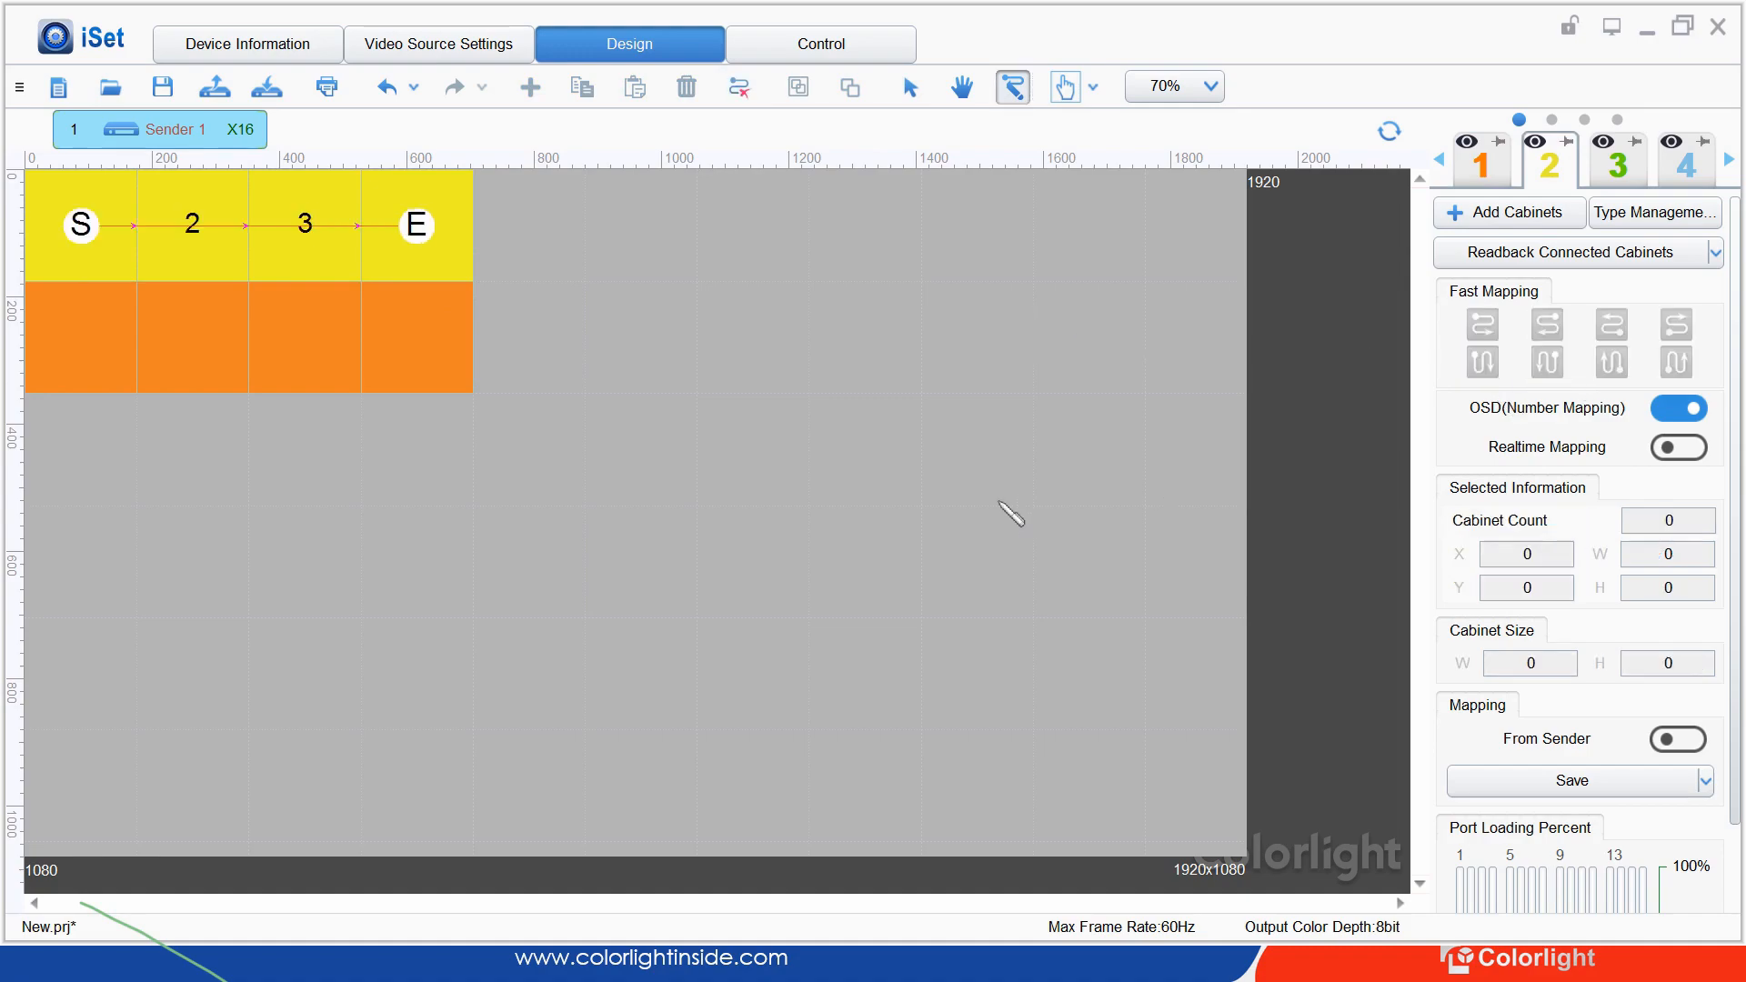
{"action": "left_click", "coordinate": [1481, 165]}
{"action": "left_click_drag", "start_coordinate": [81, 337], "coordinate": [417, 337]}
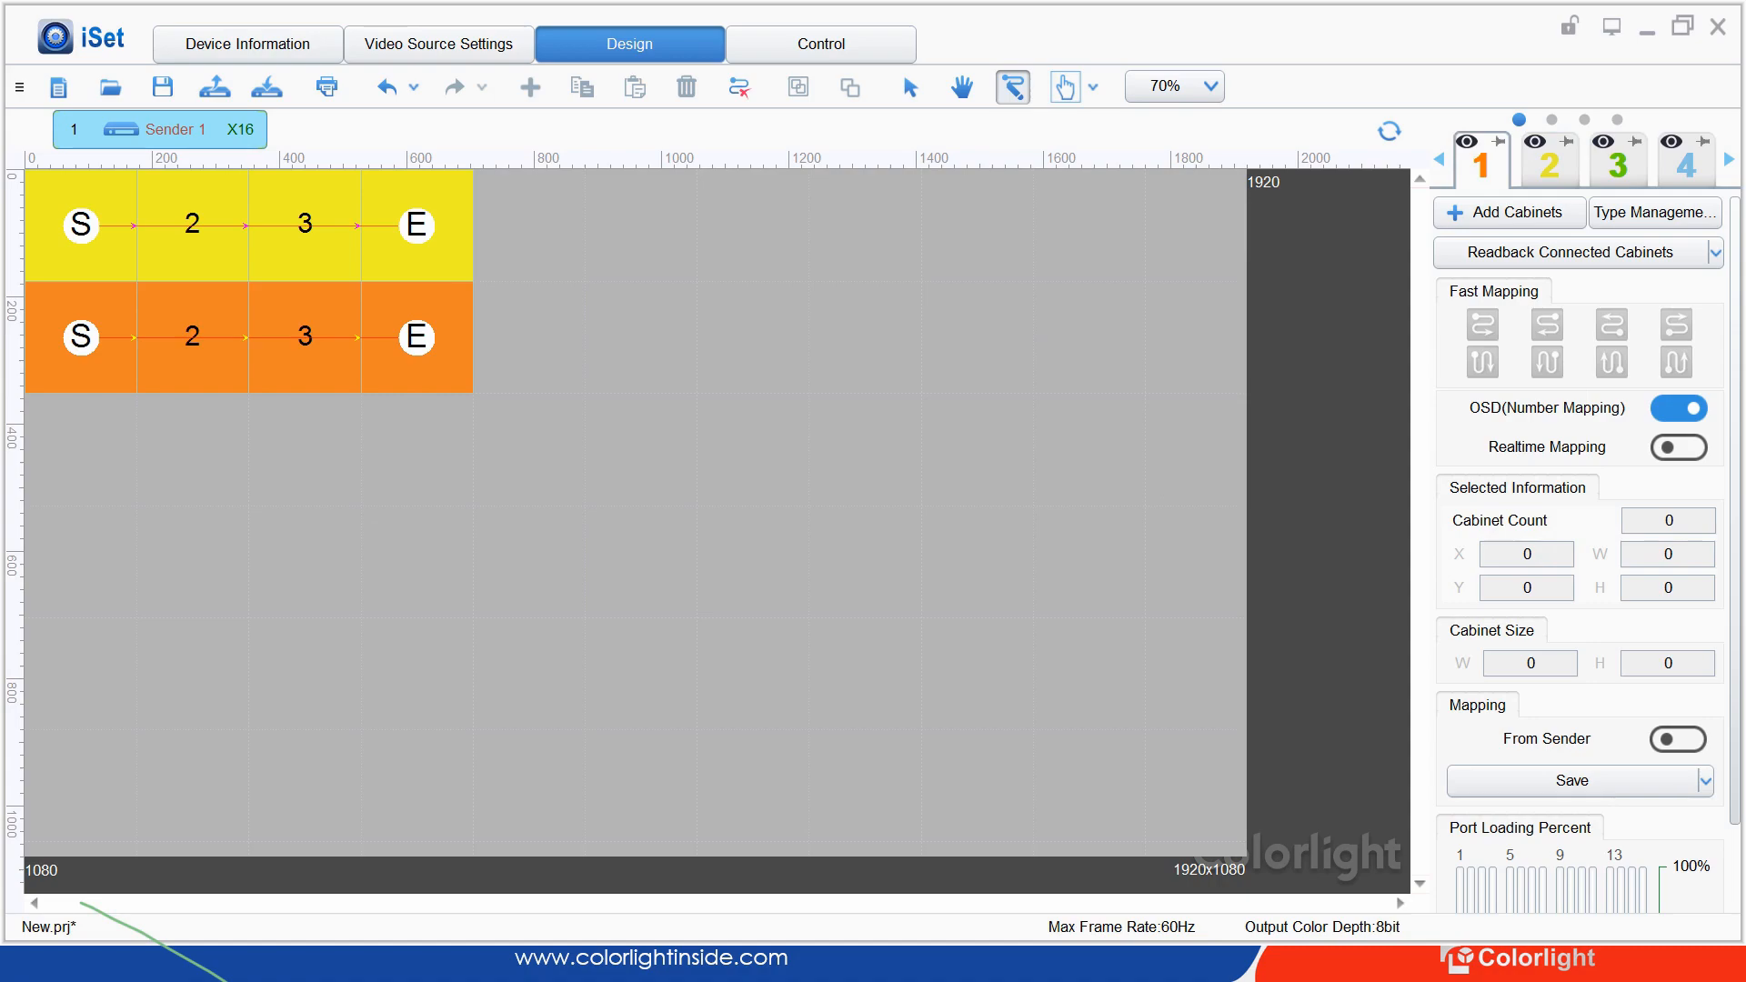
{"action": "left_click", "coordinate": [910, 87]}
Try to import the cabinet type file 2020-4-15-035055.rcvbp into the demo group of the type library
{"action": "left_click", "coordinate": [1654, 212]}
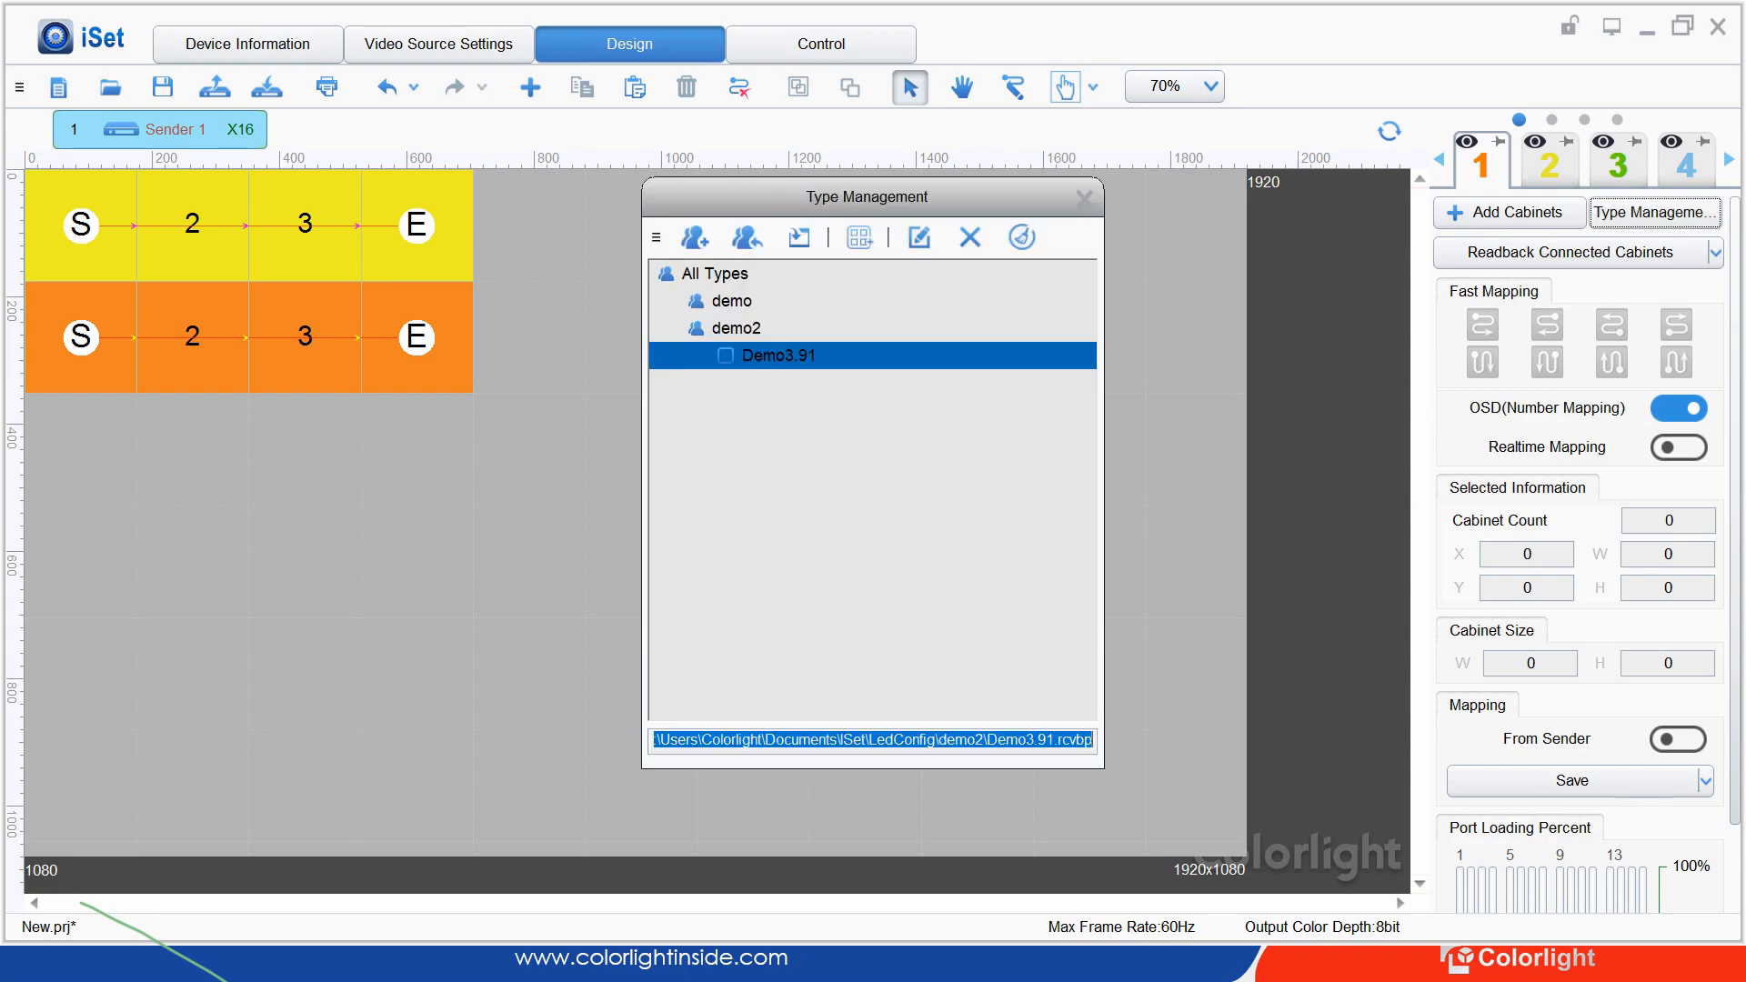
{"action": "left_click", "coordinate": [736, 328]}
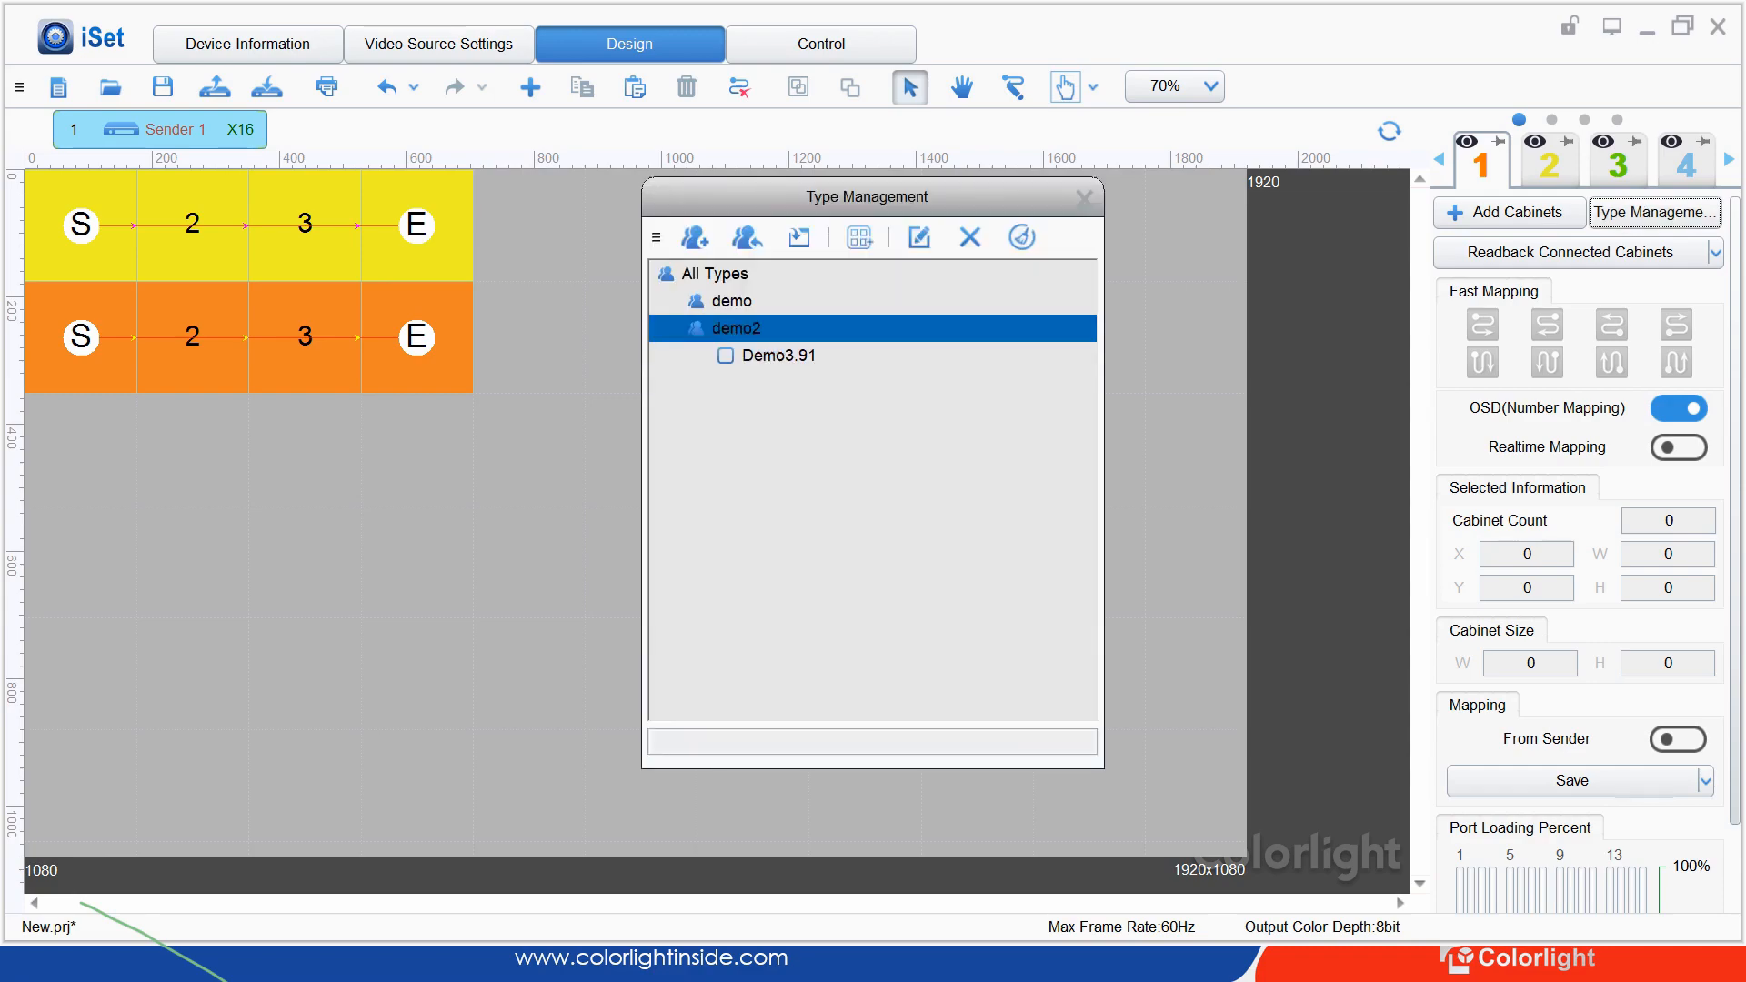
{"action": "left_click", "coordinate": [715, 273]}
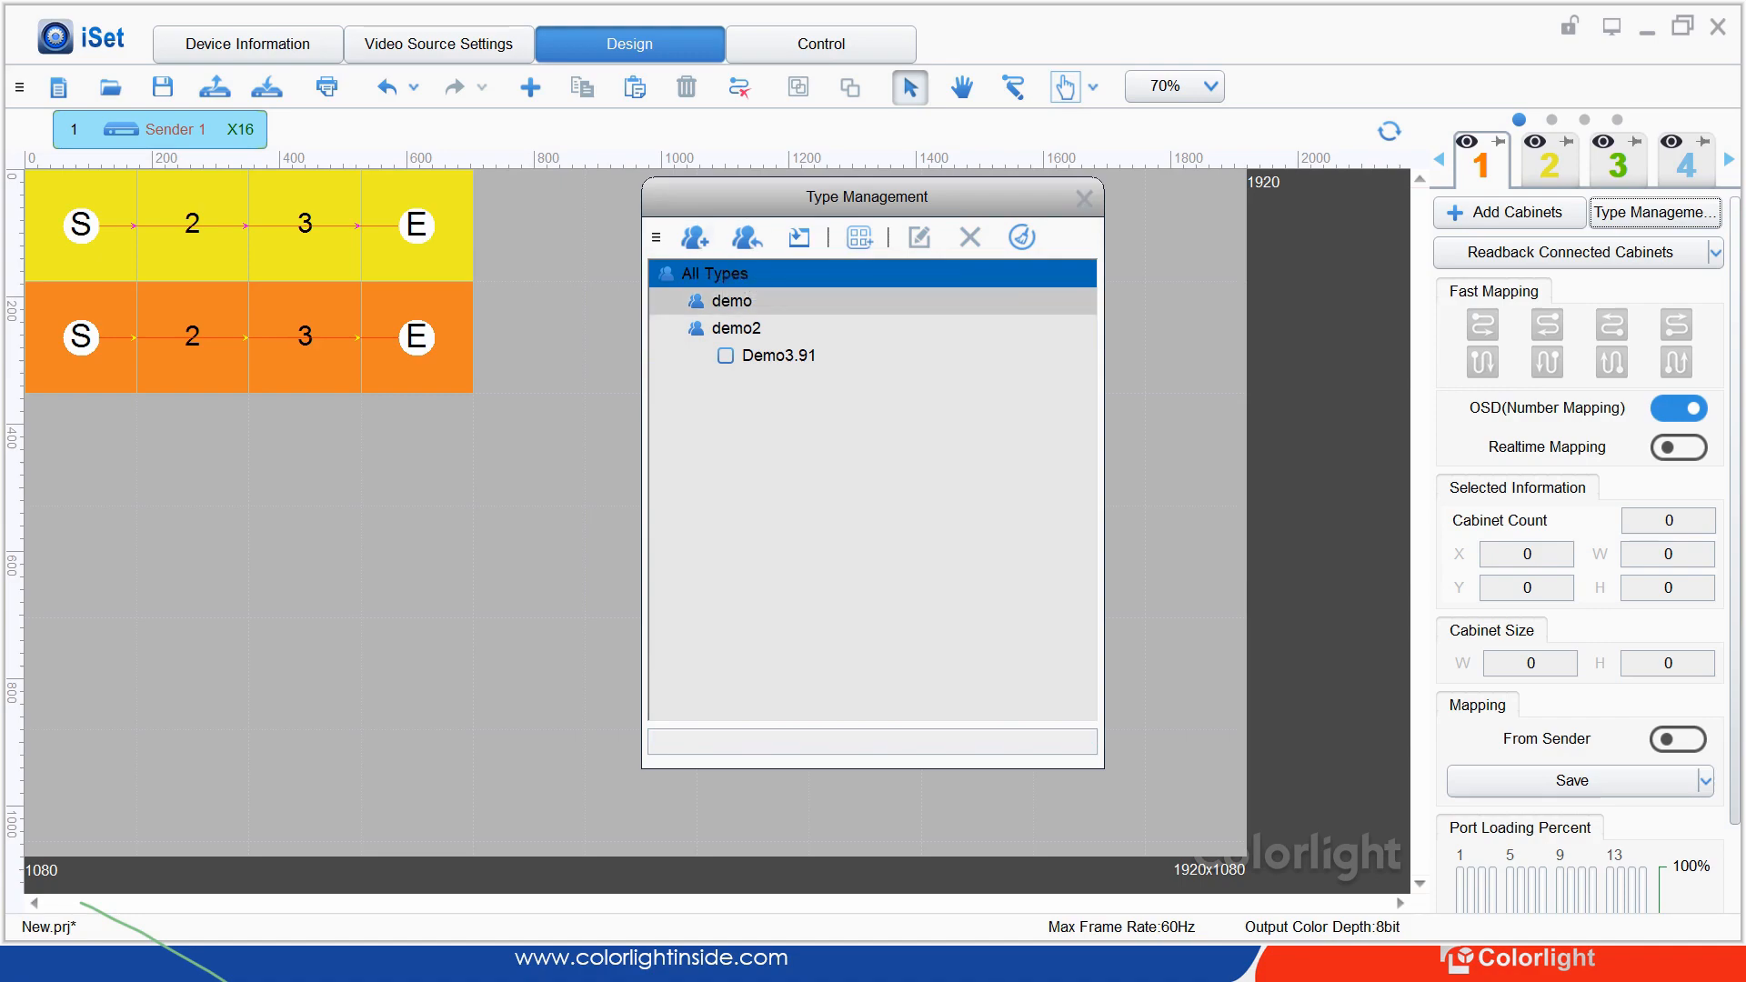
{"action": "left_click", "coordinate": [732, 301]}
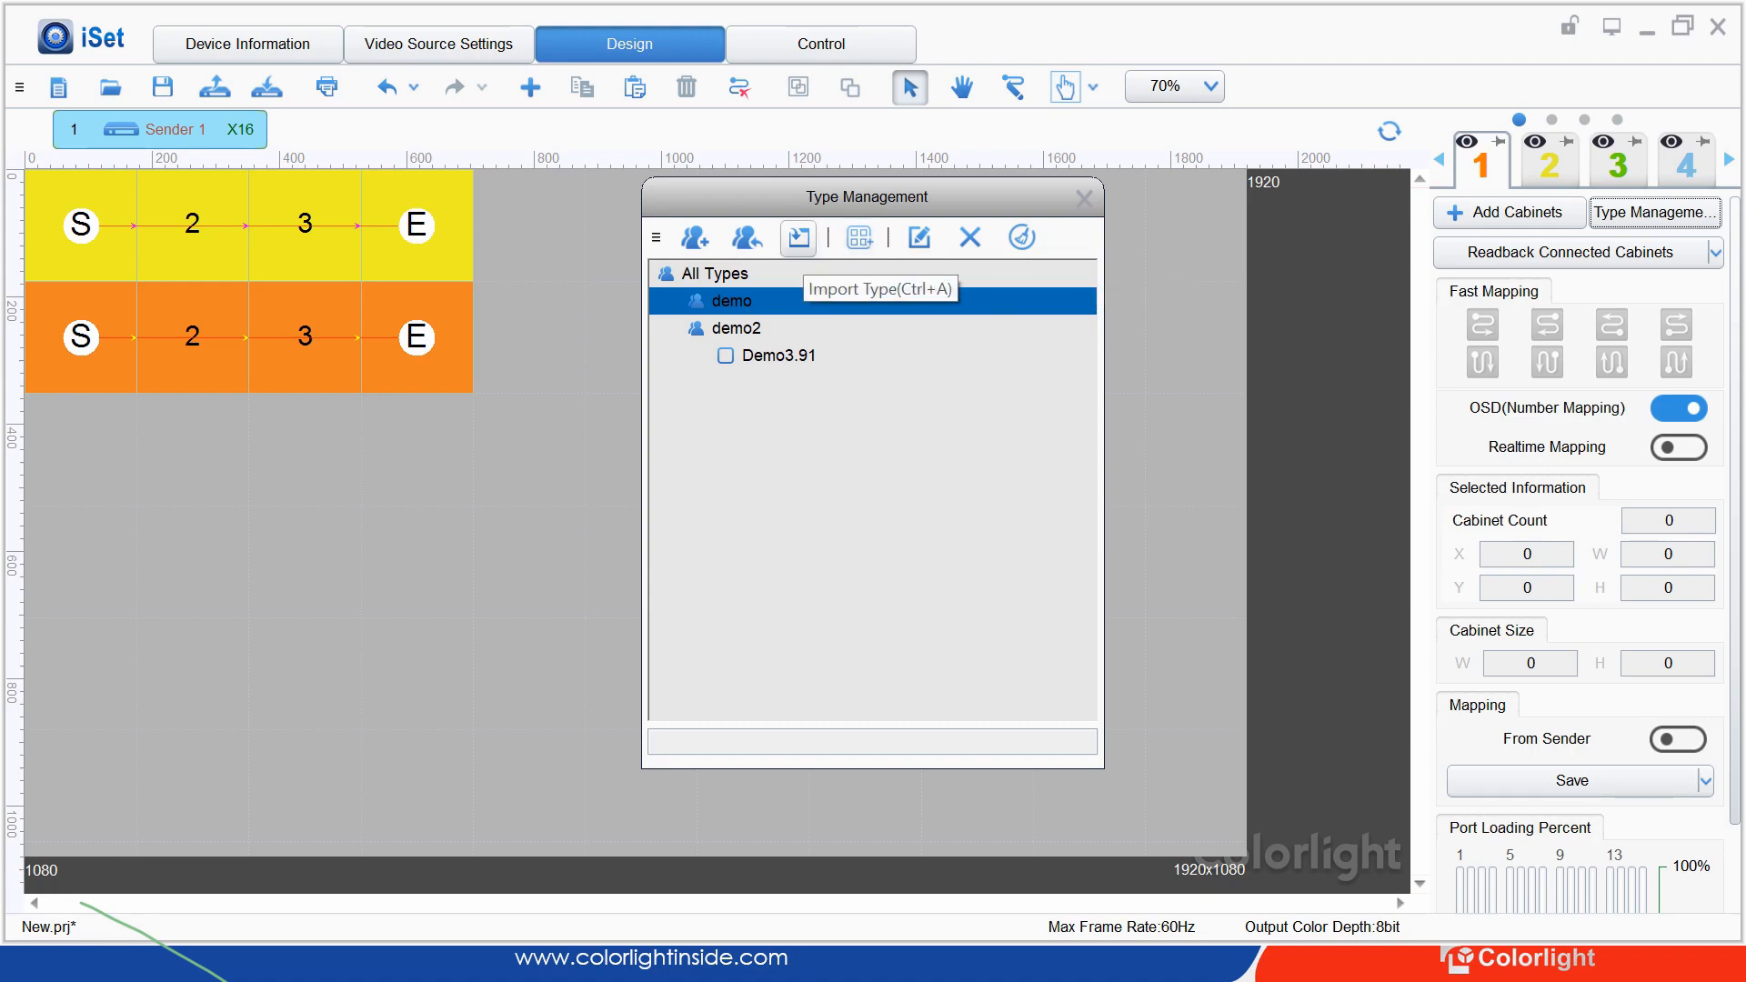
{"action": "left_click", "coordinate": [799, 239]}
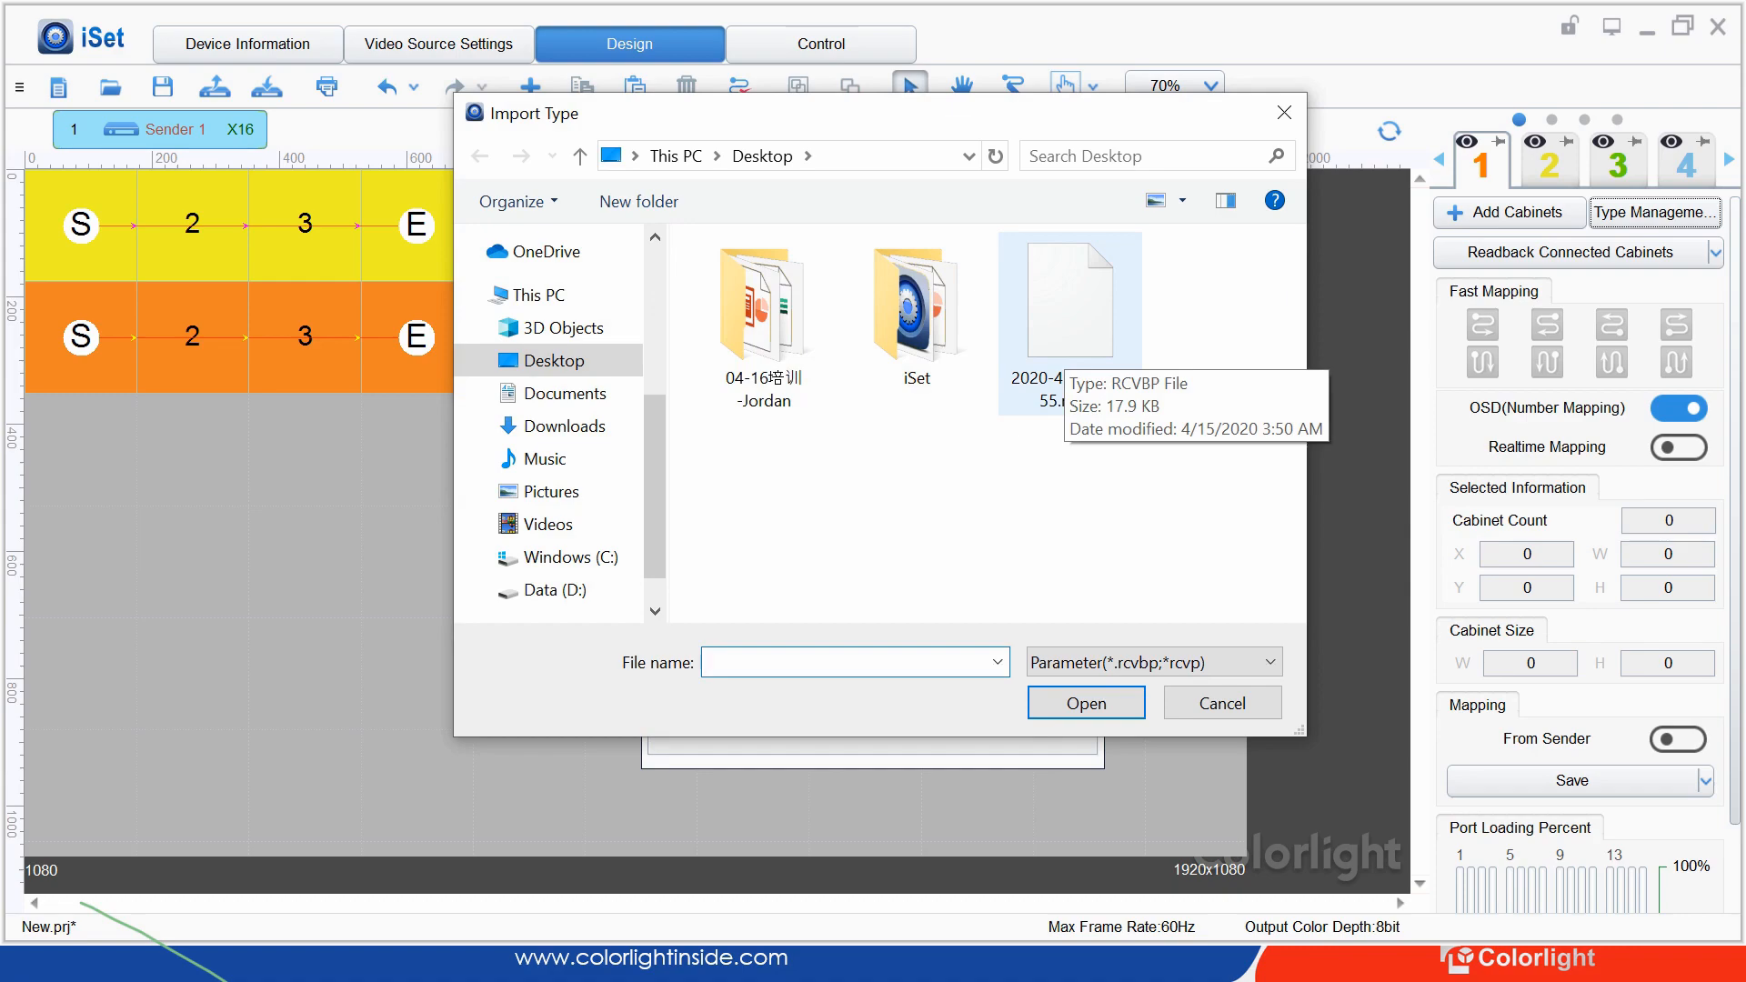
{"action": "left_click", "coordinate": [1071, 300]}
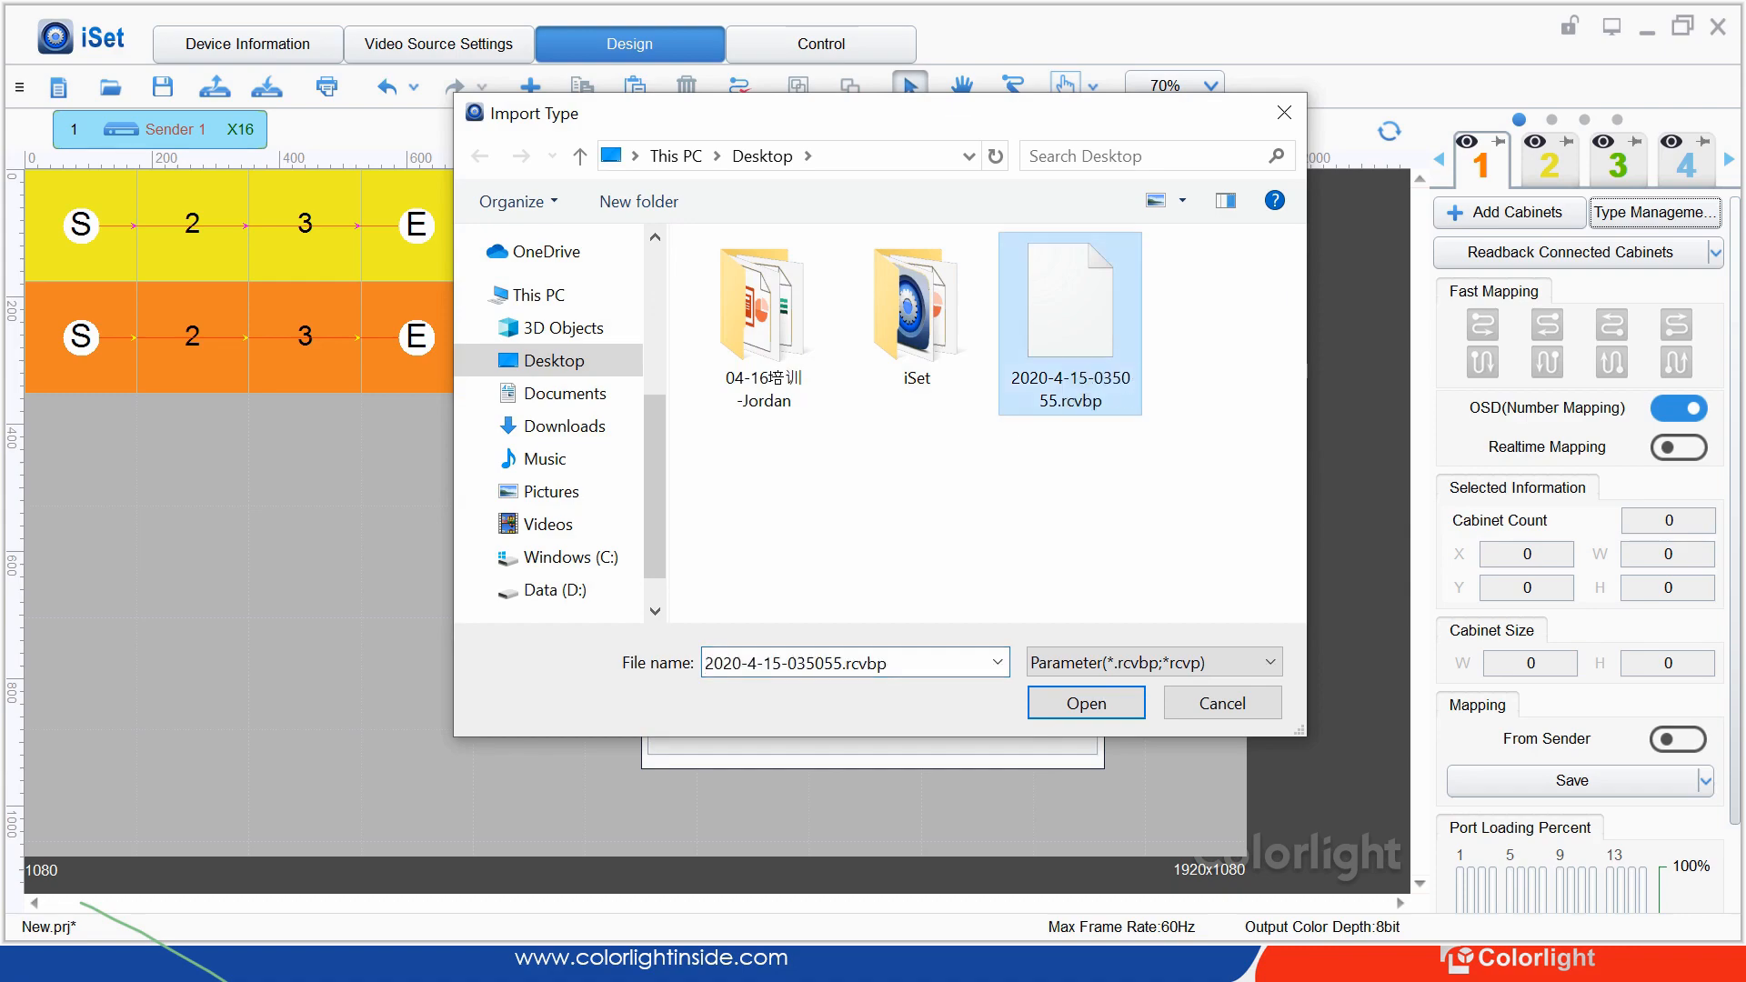
{"action": "left_click", "coordinate": [1086, 703]}
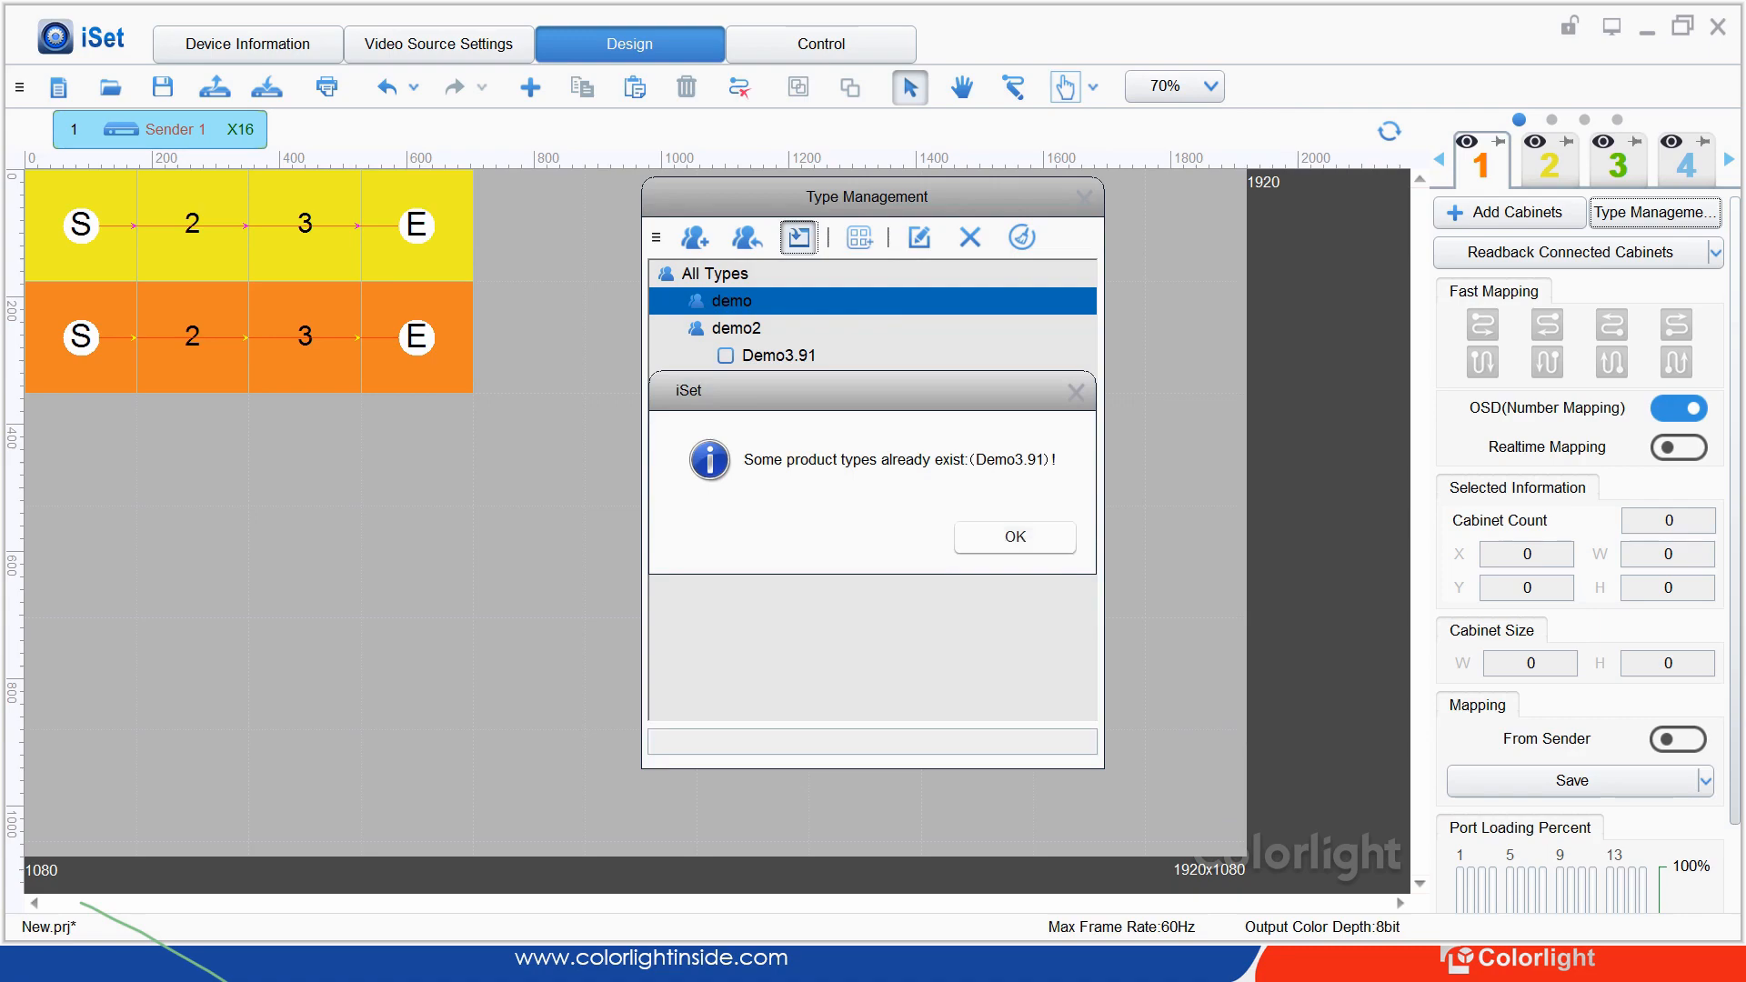
{"action": "left_click", "coordinate": [1015, 538]}
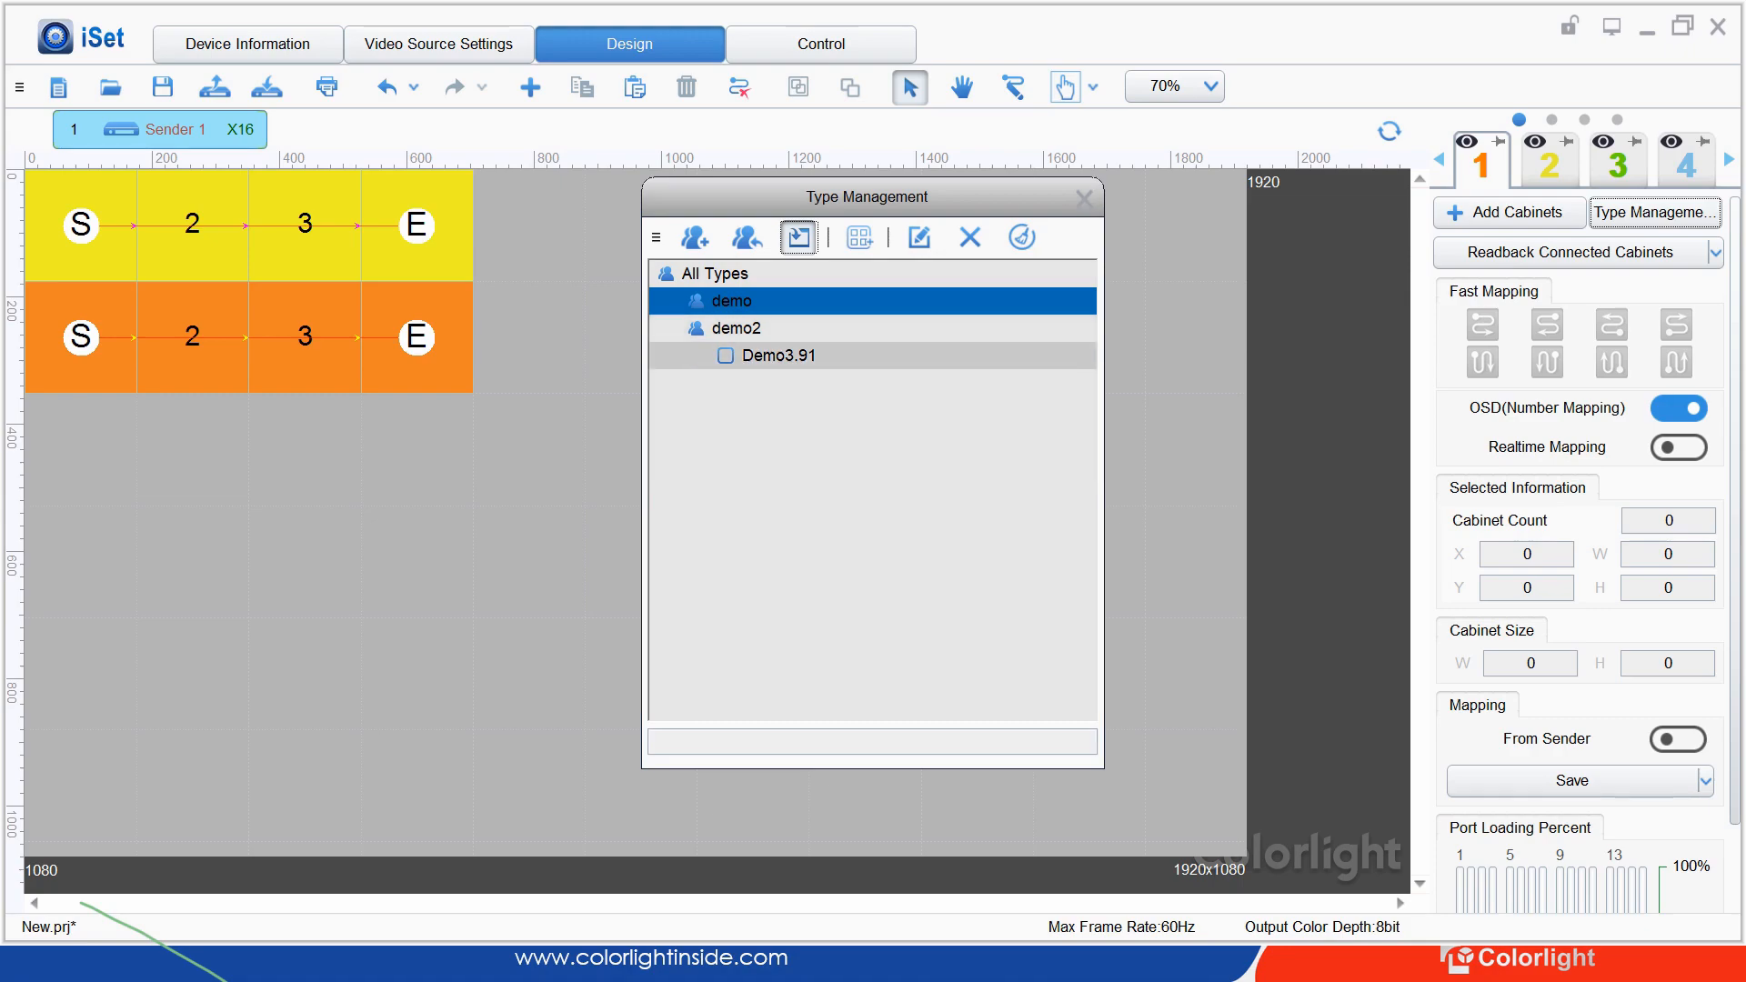
{"action": "left_click", "coordinate": [779, 355]}
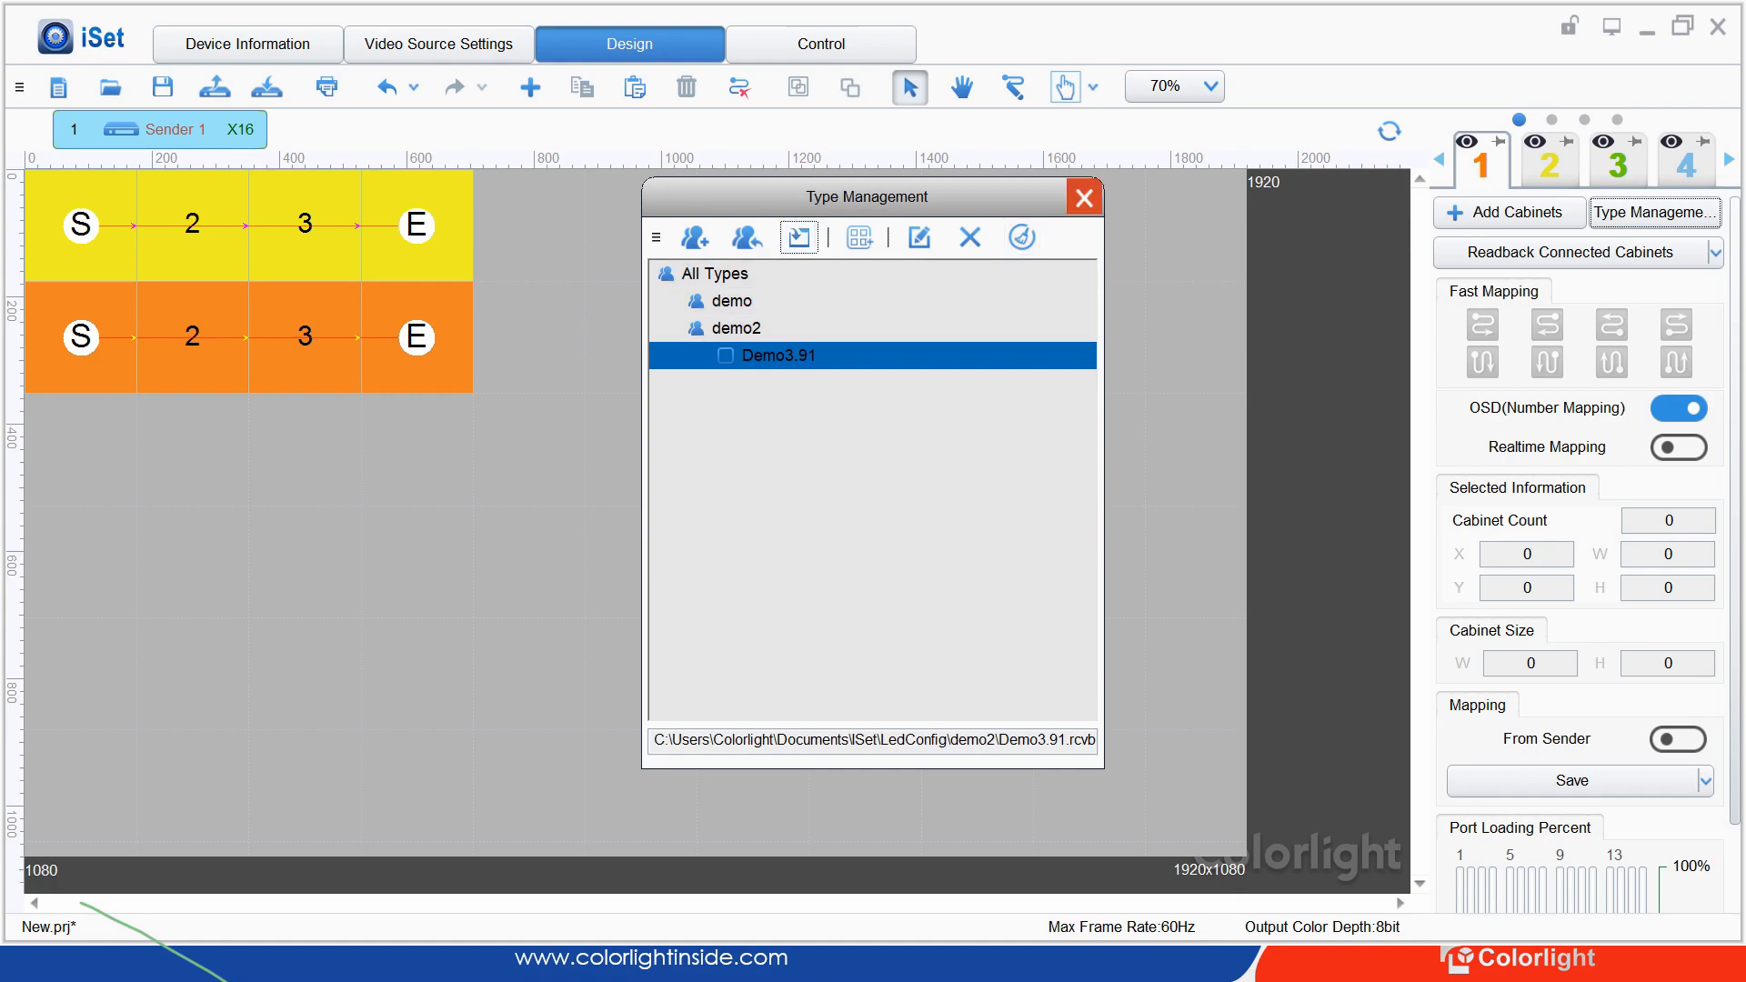
{"action": "left_click", "coordinate": [1084, 197]}
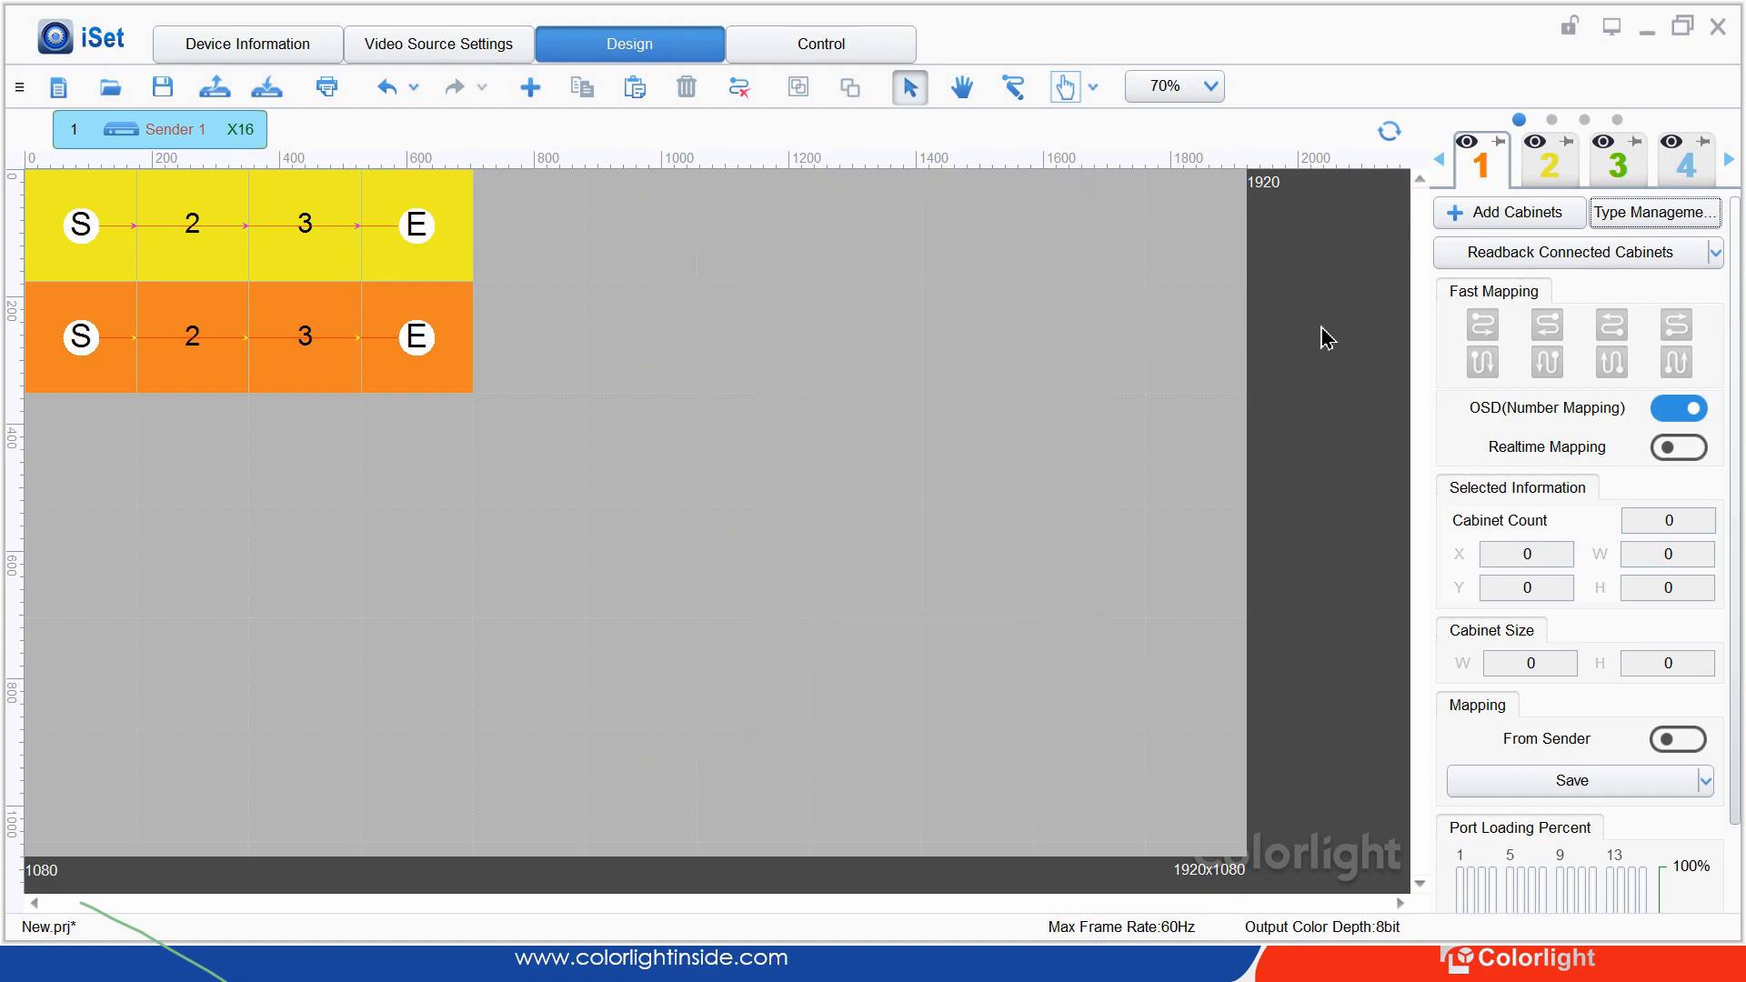
Add a 5 x 2 block of Demo3.91 cabinets to port 2, snaking leftward from its upper-right cabinet, and move it to about X 421, Y 352
{"action": "left_click", "coordinate": [1550, 164]}
{"action": "left_click", "coordinate": [1518, 212]}
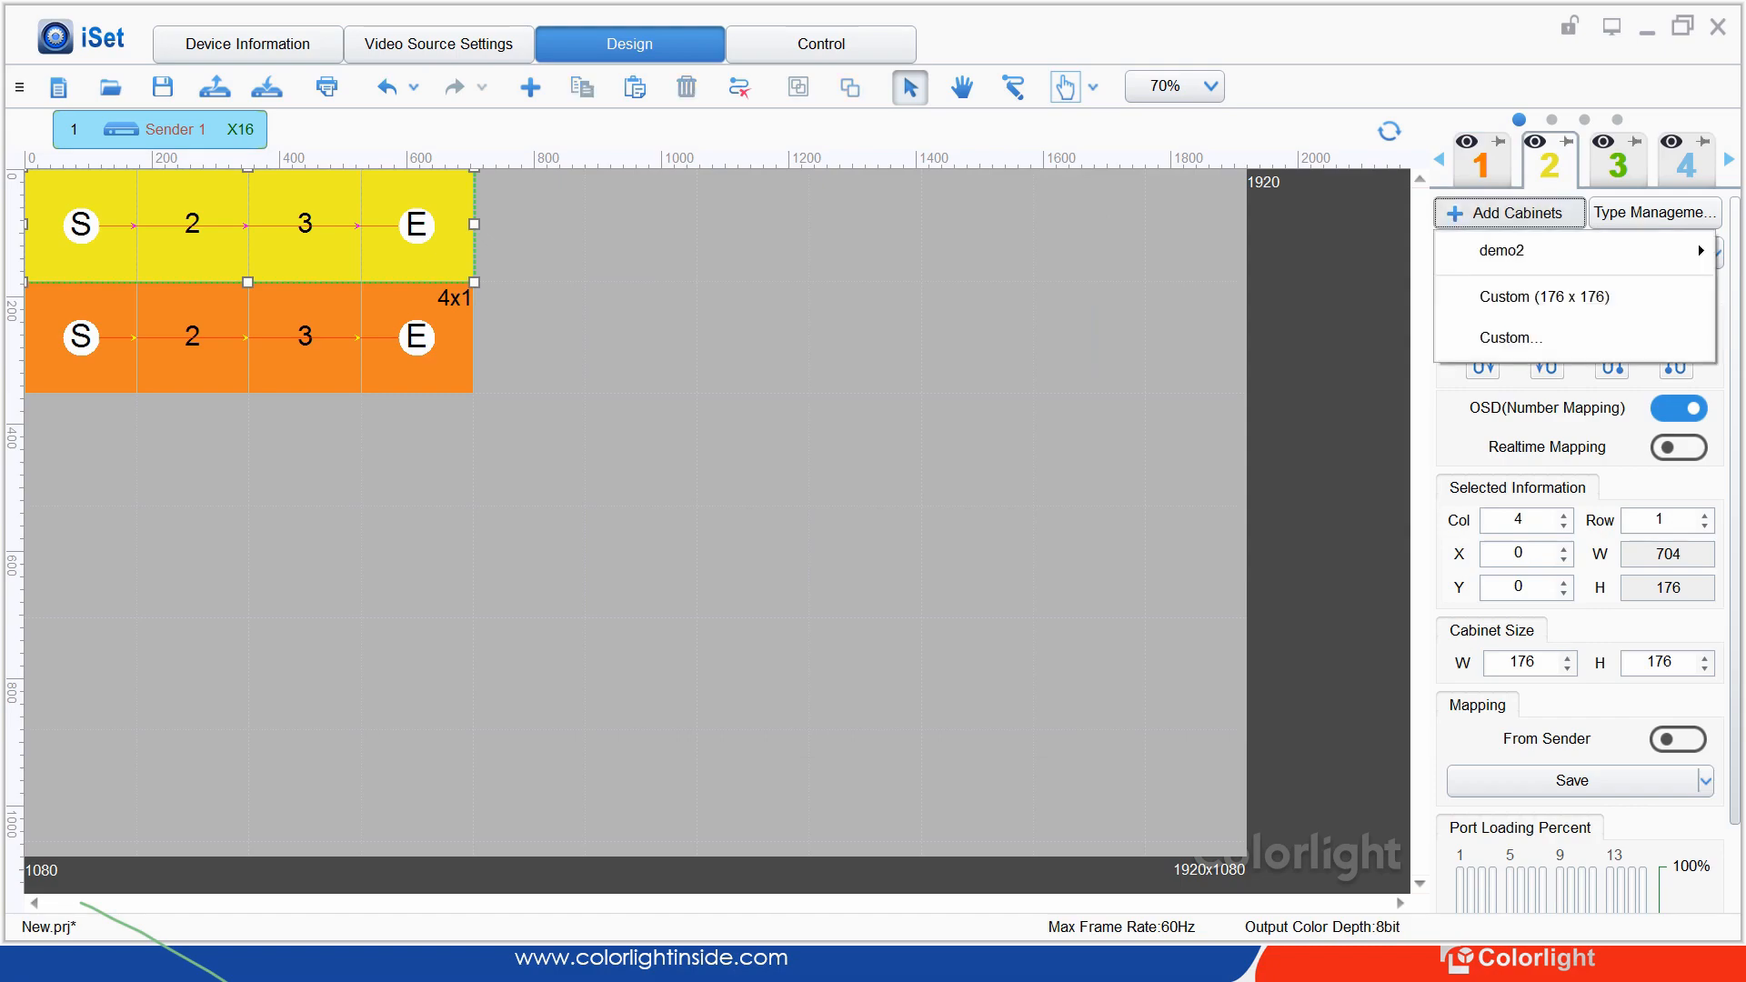
{"action": "mouse_move", "coordinate": [1502, 250]}
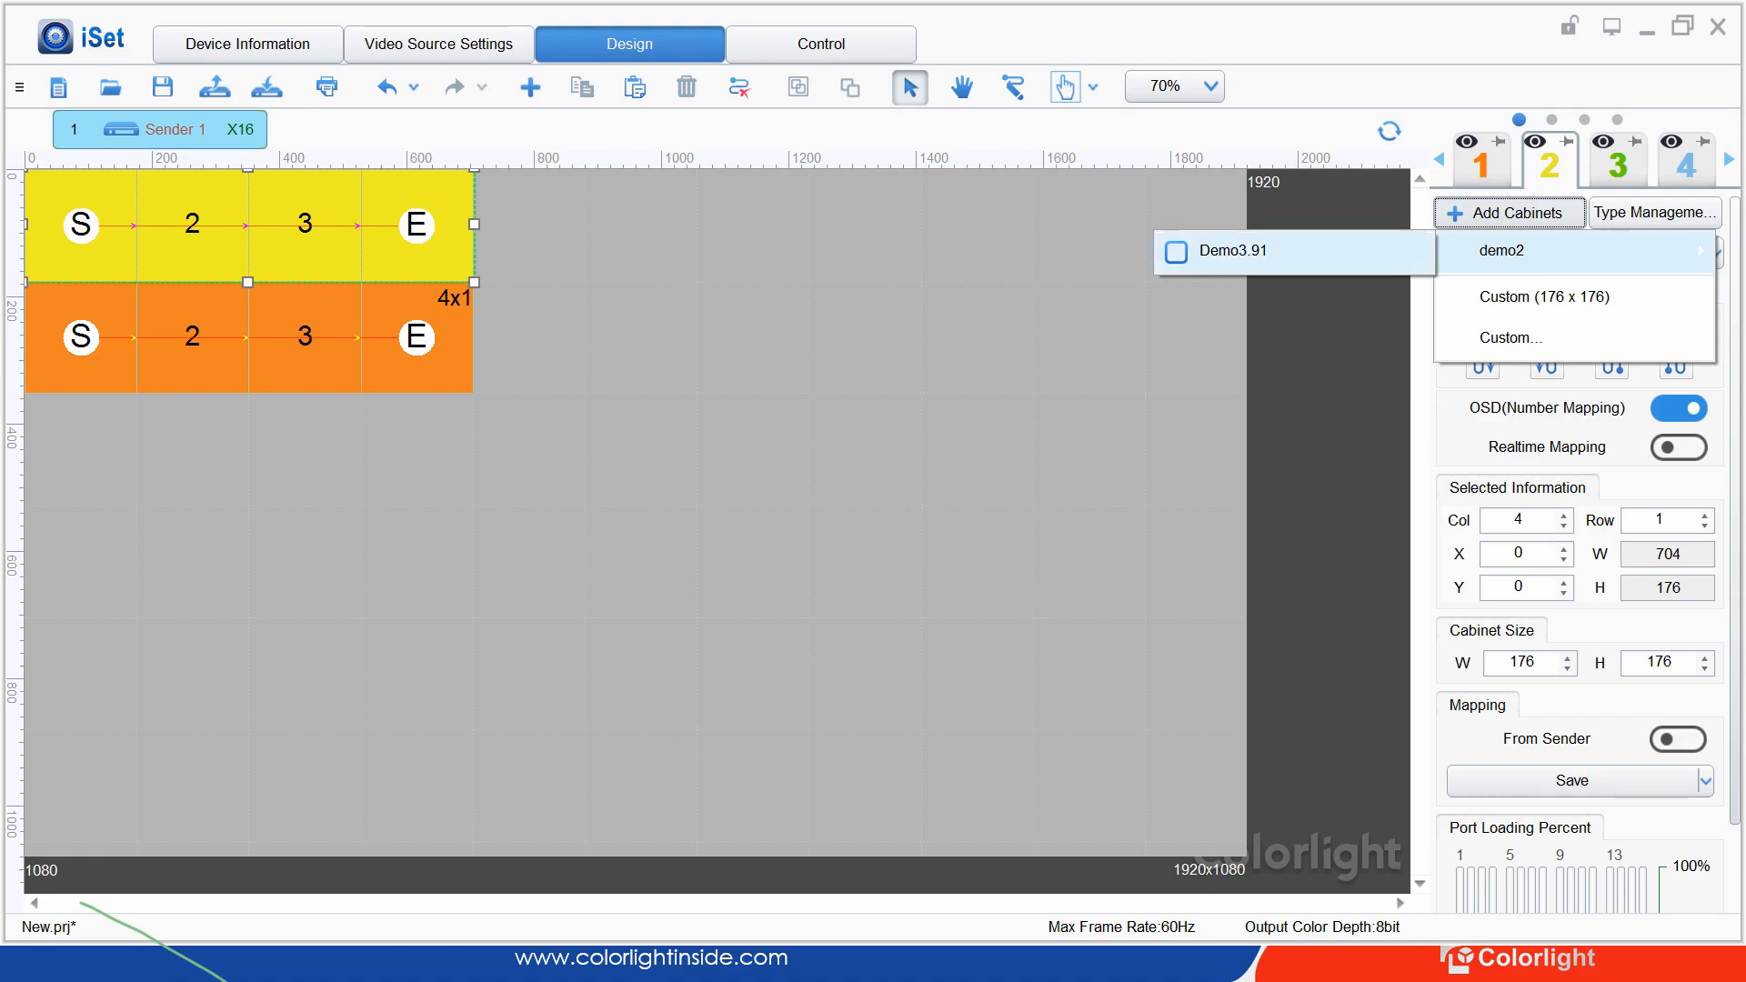
{"action": "left_click", "coordinate": [1233, 251]}
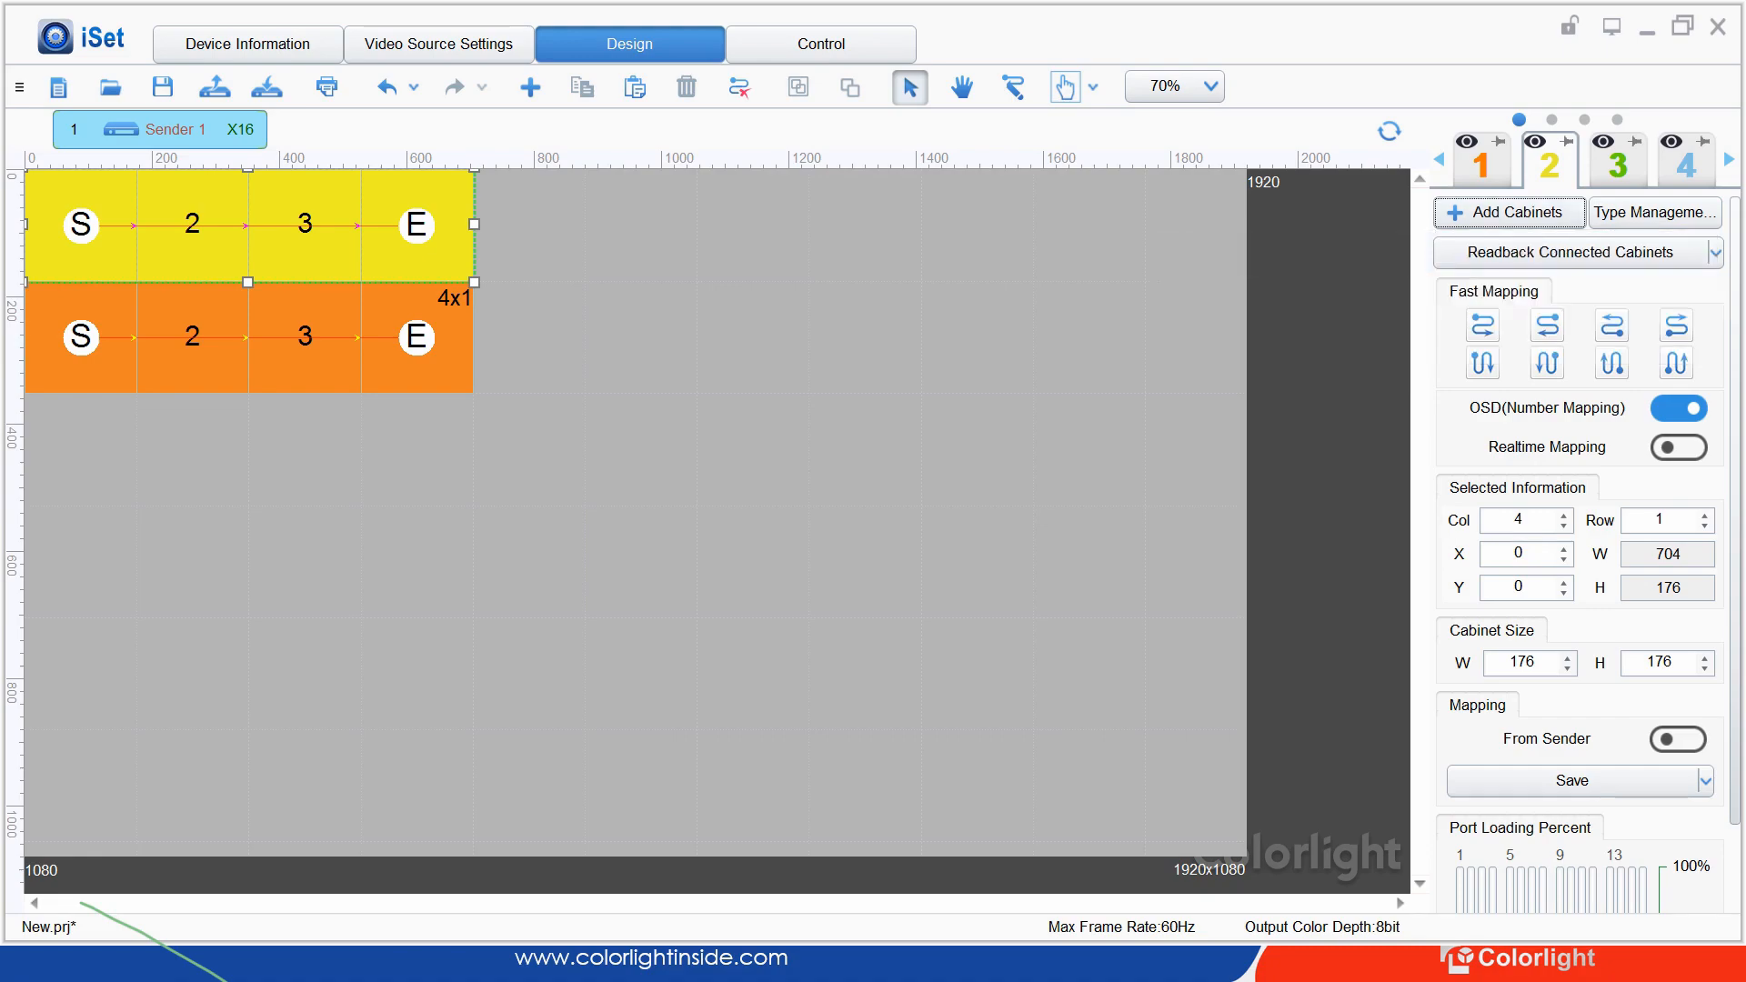
{"action": "left_click", "coordinate": [641, 562]}
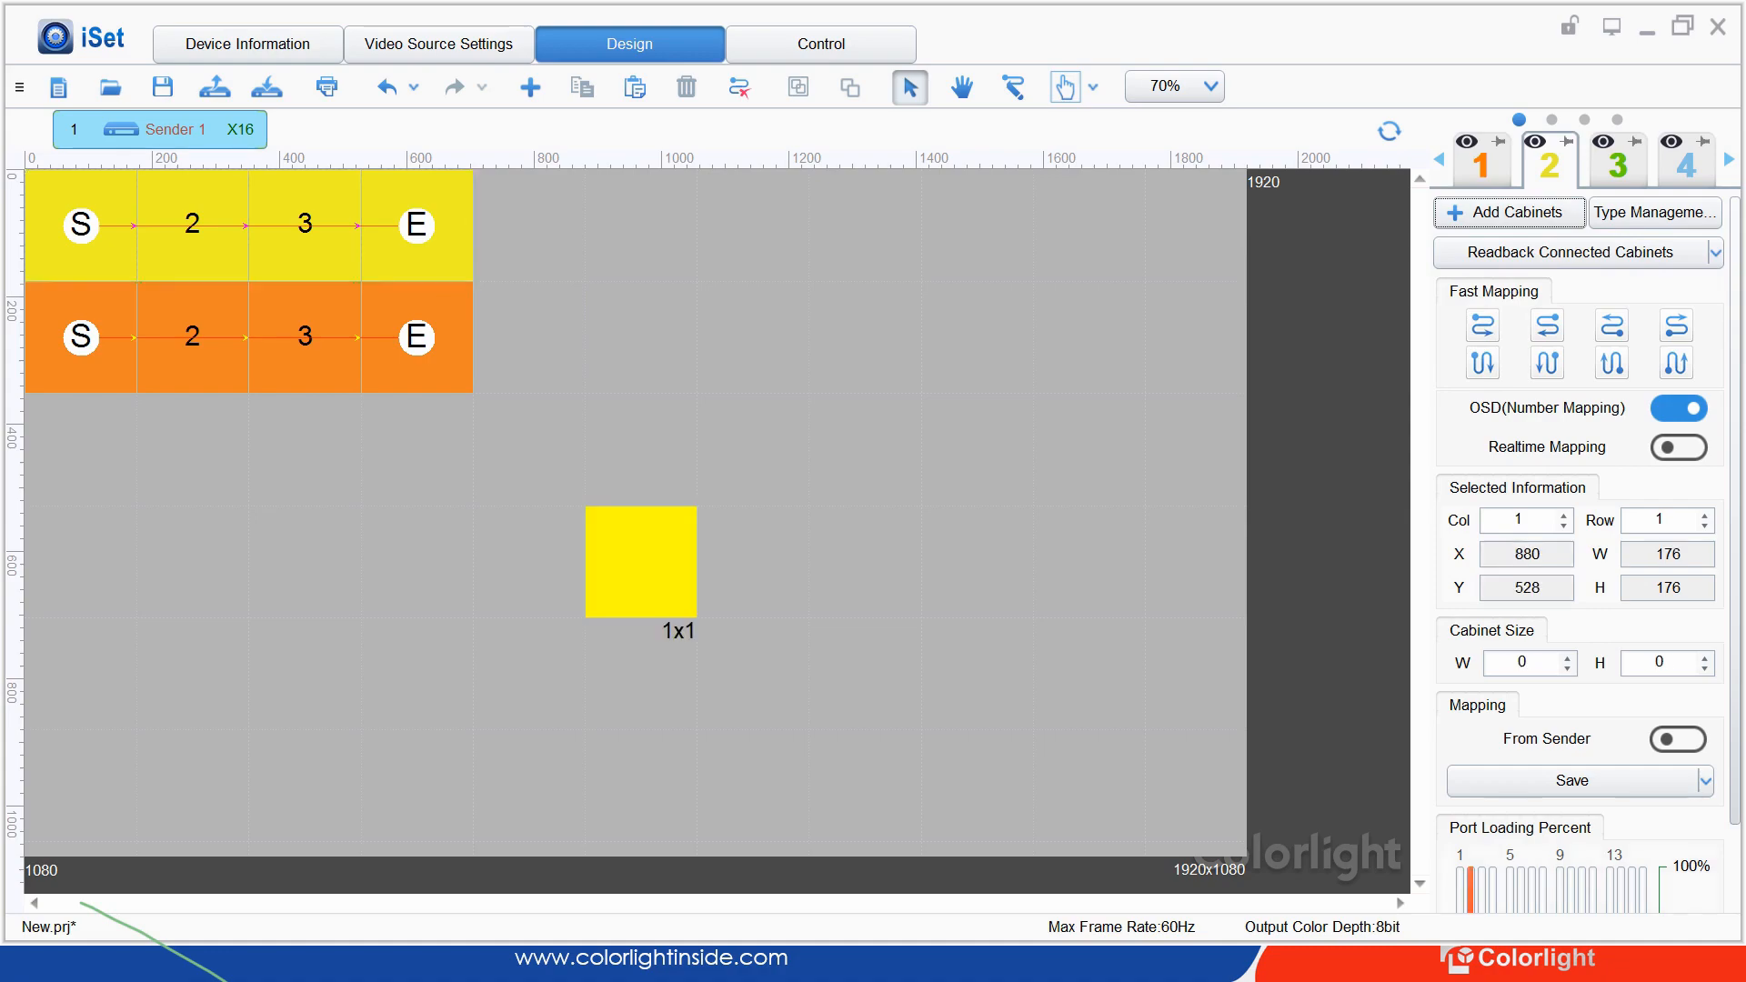
{"action": "key", "text": "Left"}
{"action": "key", "text": "Left"}
{"action": "key", "text": "Left"}
{"action": "key", "text": "Left"}
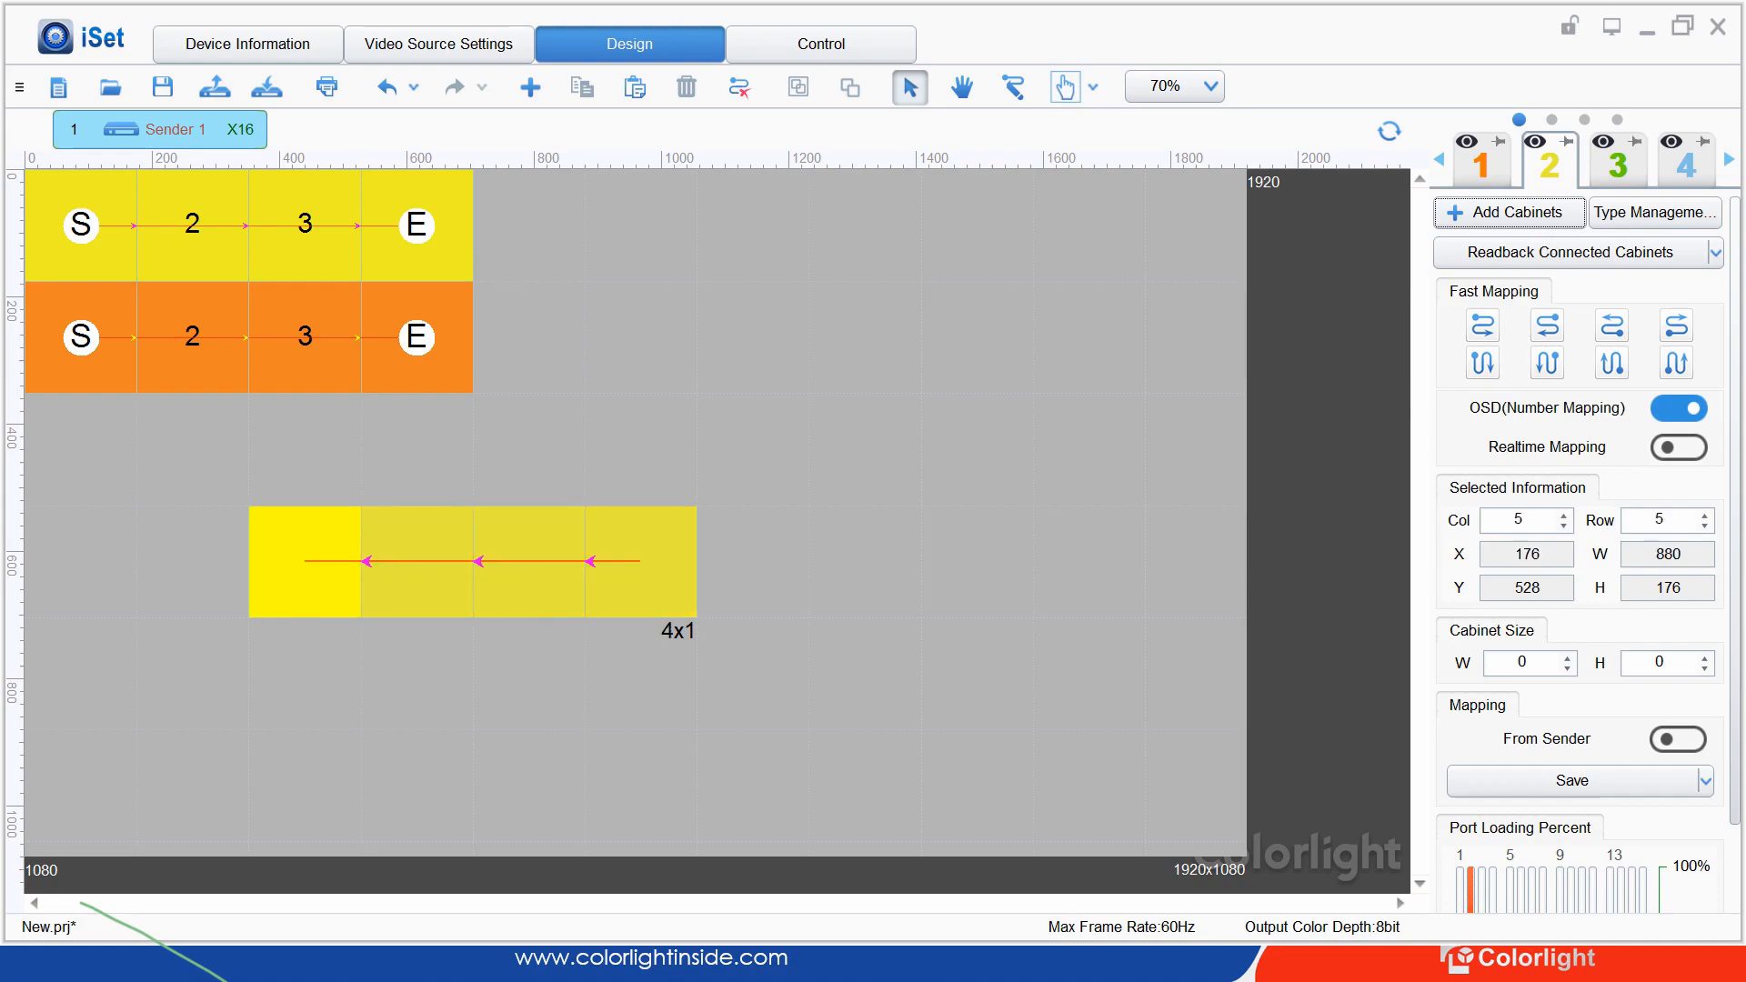
{"action": "key", "text": "Down"}
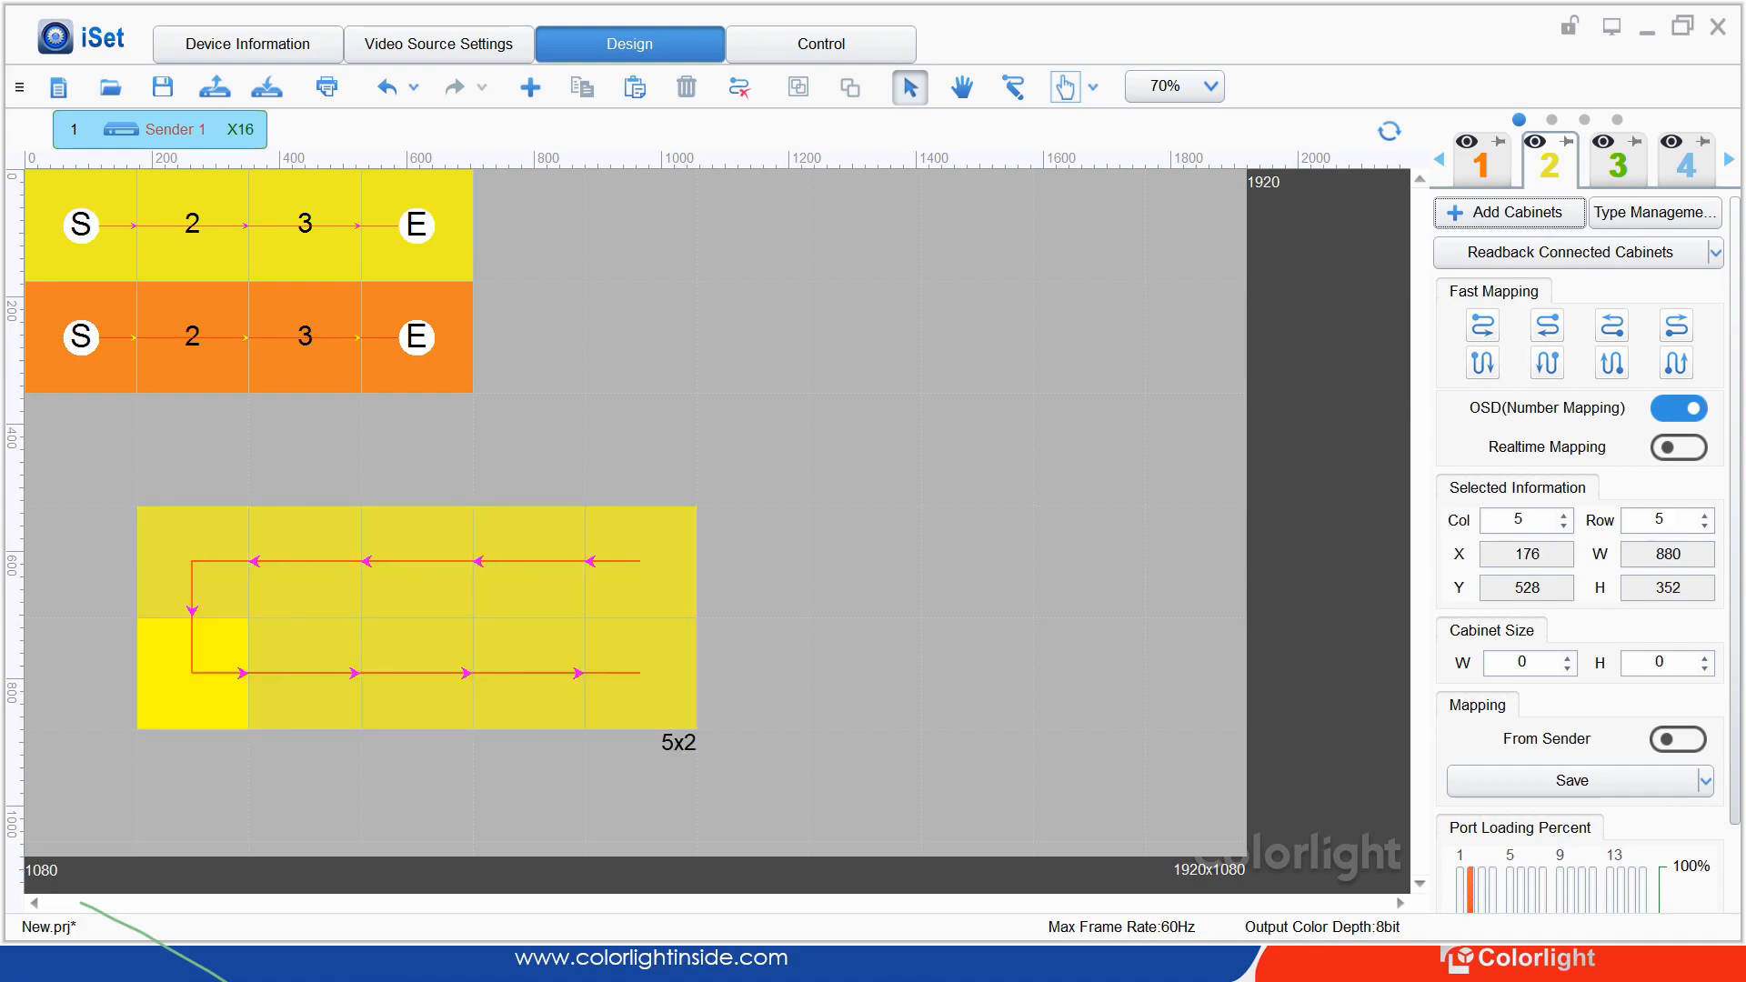
{"action": "key", "text": "Return"}
{"action": "left_click", "coordinate": [853, 419]}
{"action": "left_click_drag", "start_coordinate": [432, 599], "coordinate": [589, 487]}
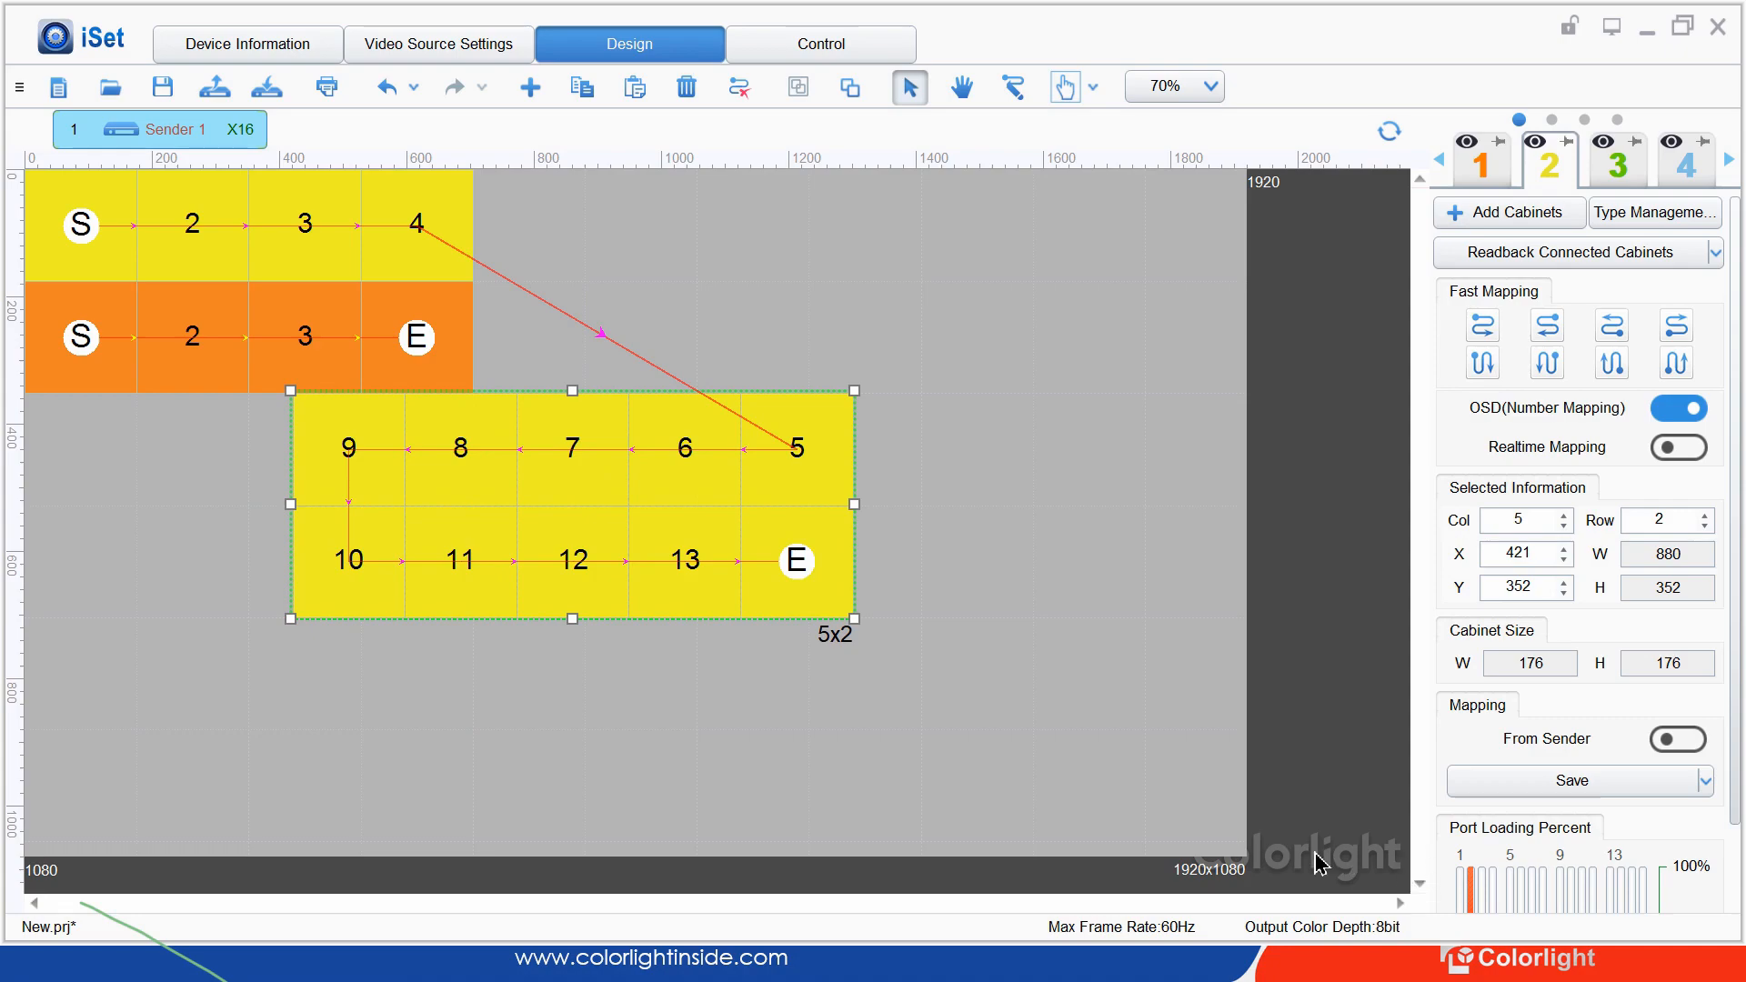
Try to save the cabinet parameter configurations for the whole of Sender 1
{"action": "right_click", "coordinate": [617, 278]}
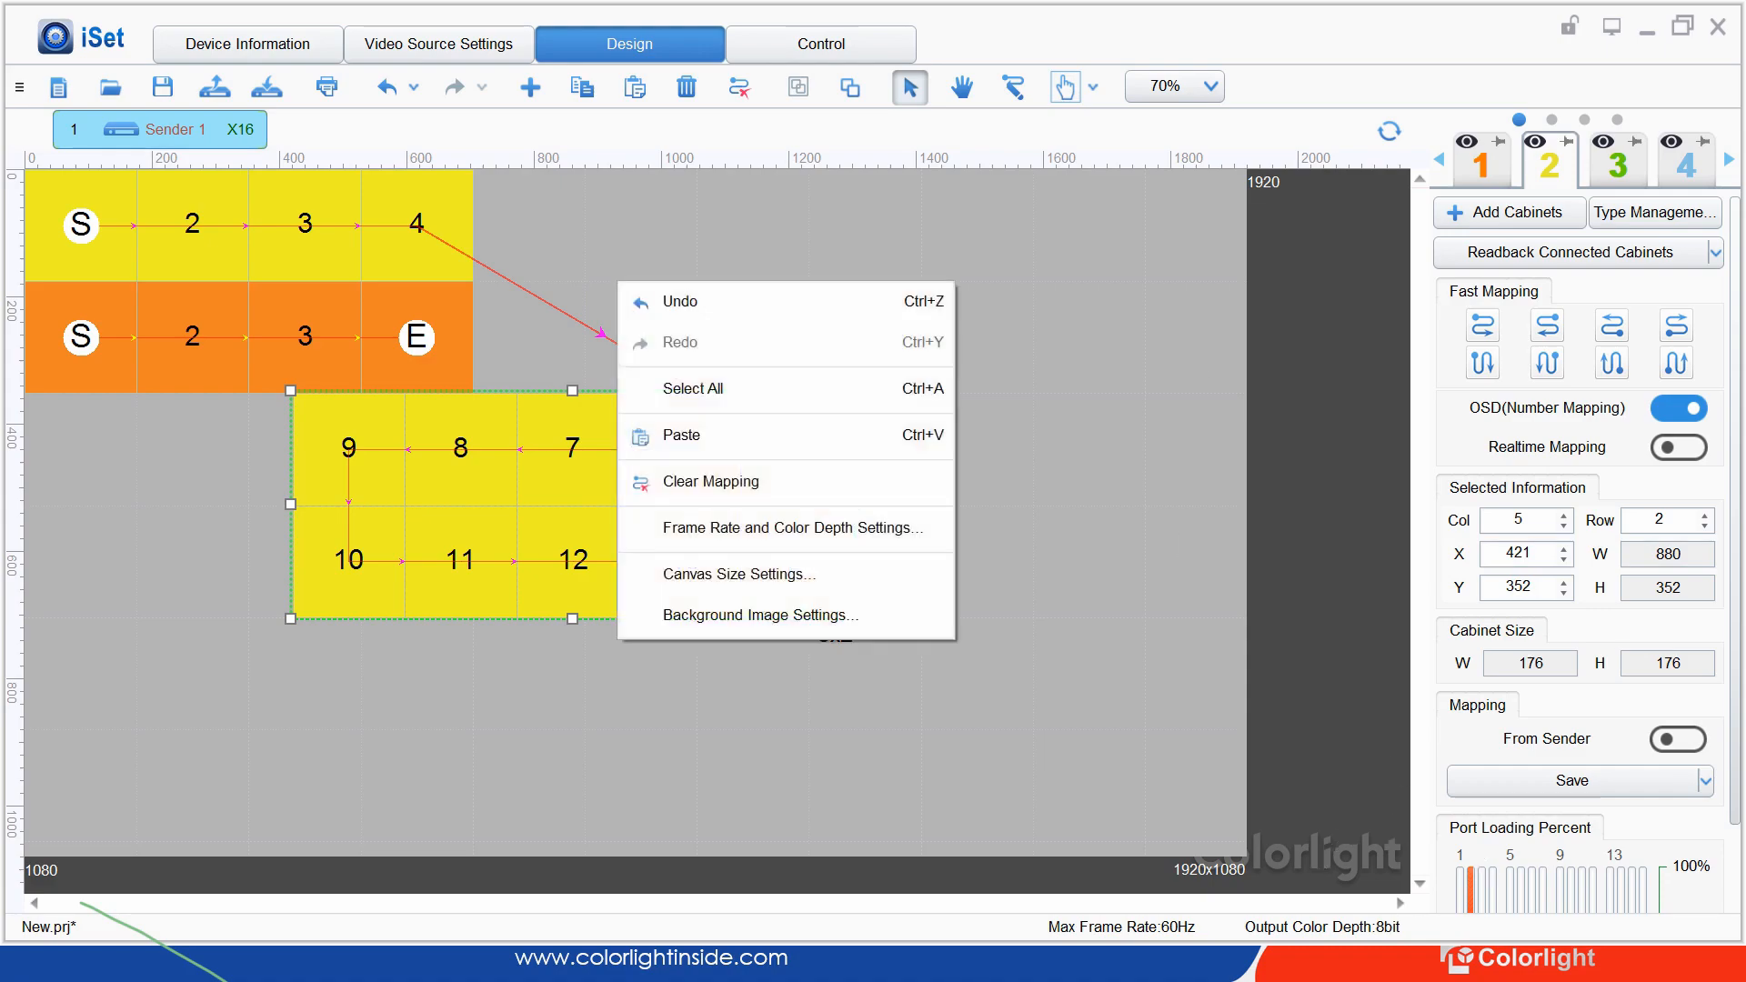
{"action": "right_click", "coordinate": [488, 502]}
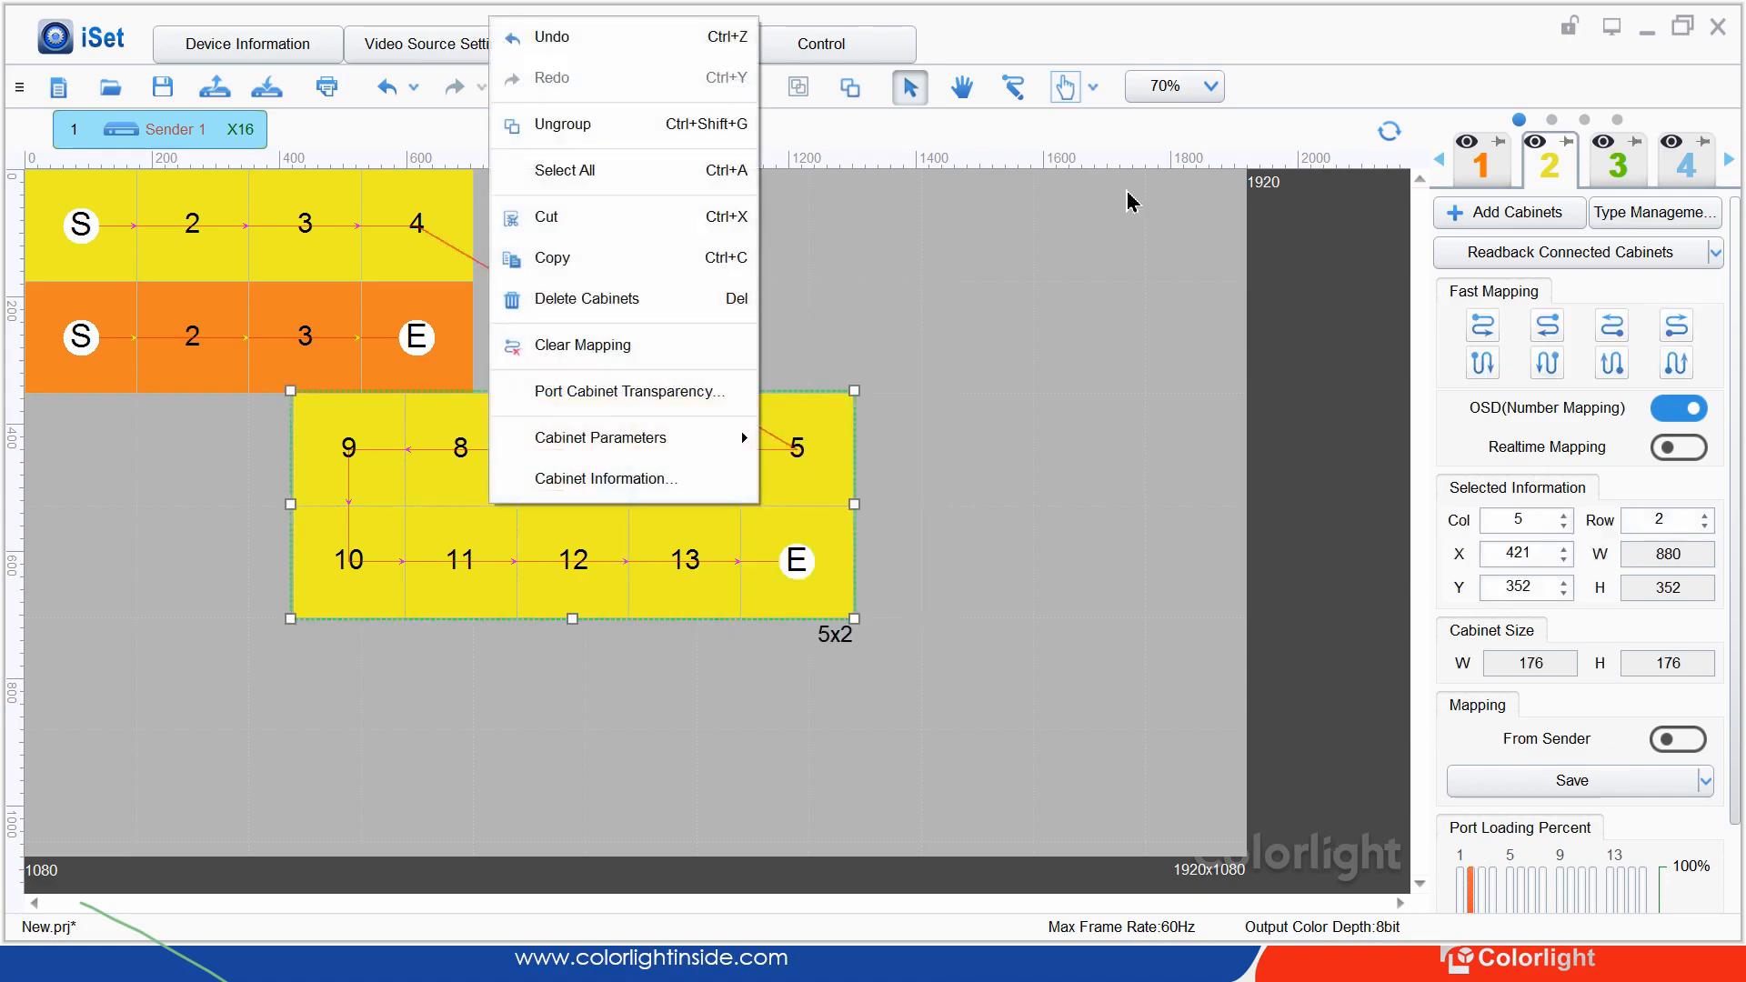
{"action": "right_click", "coordinate": [170, 126]}
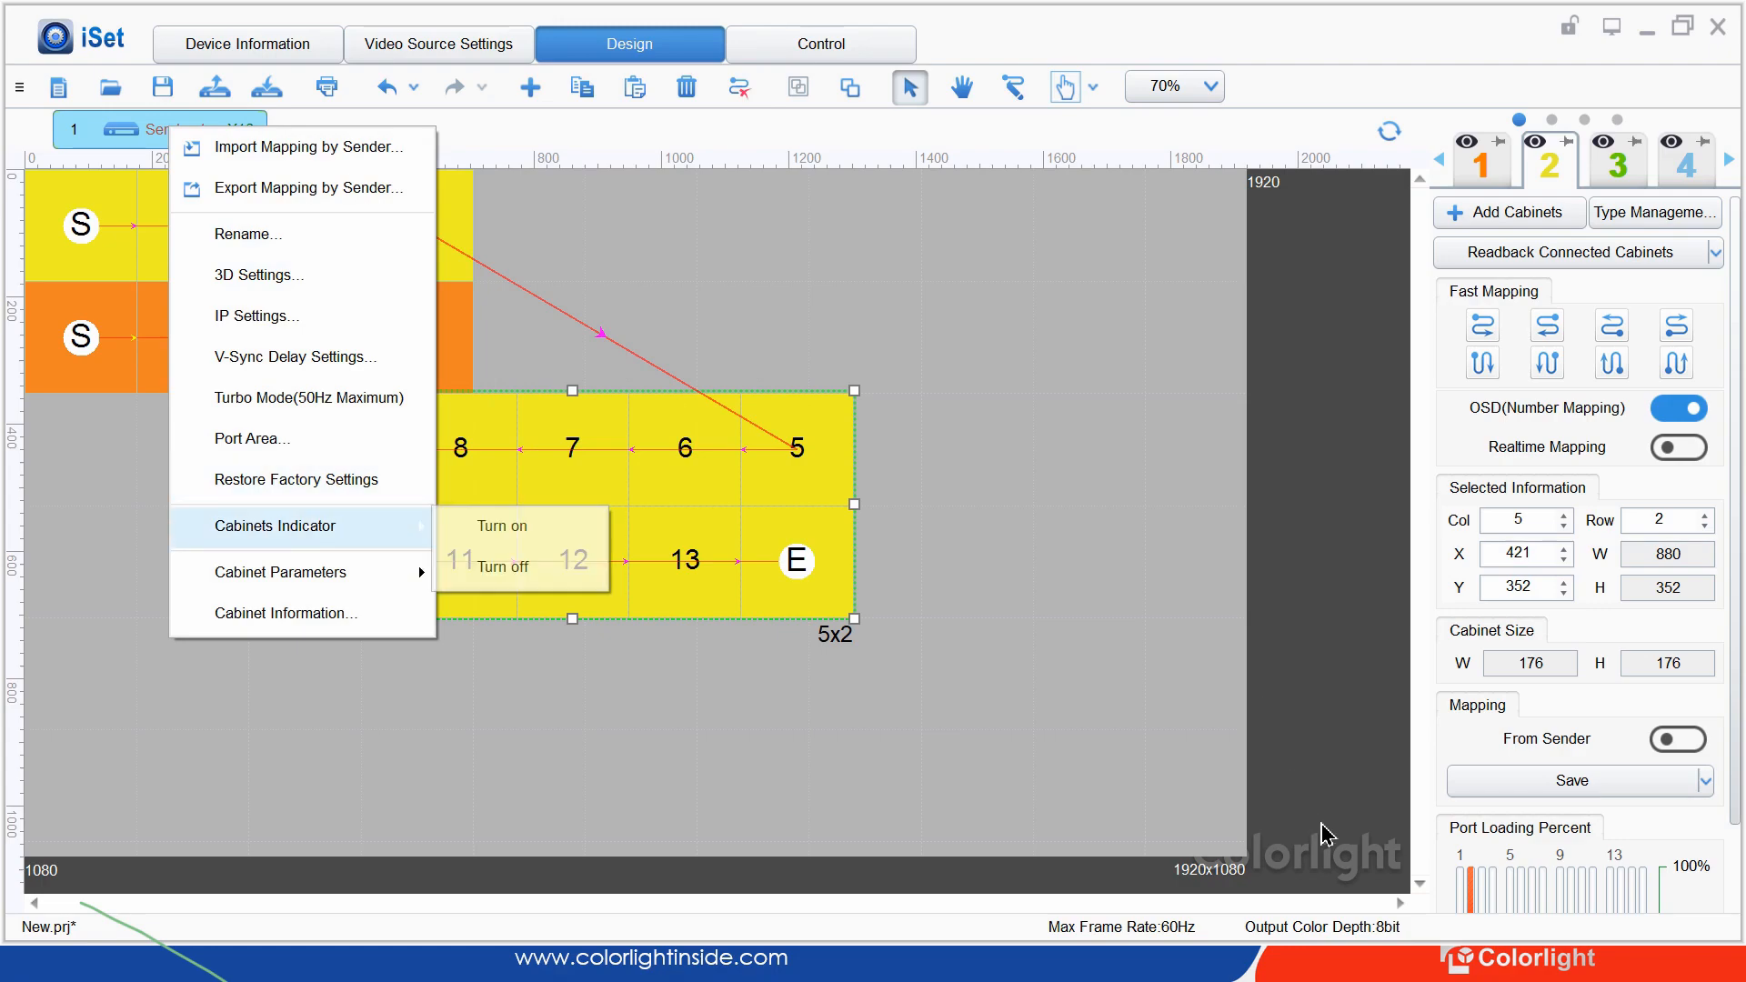
{"action": "mouse_move", "coordinate": [292, 573]}
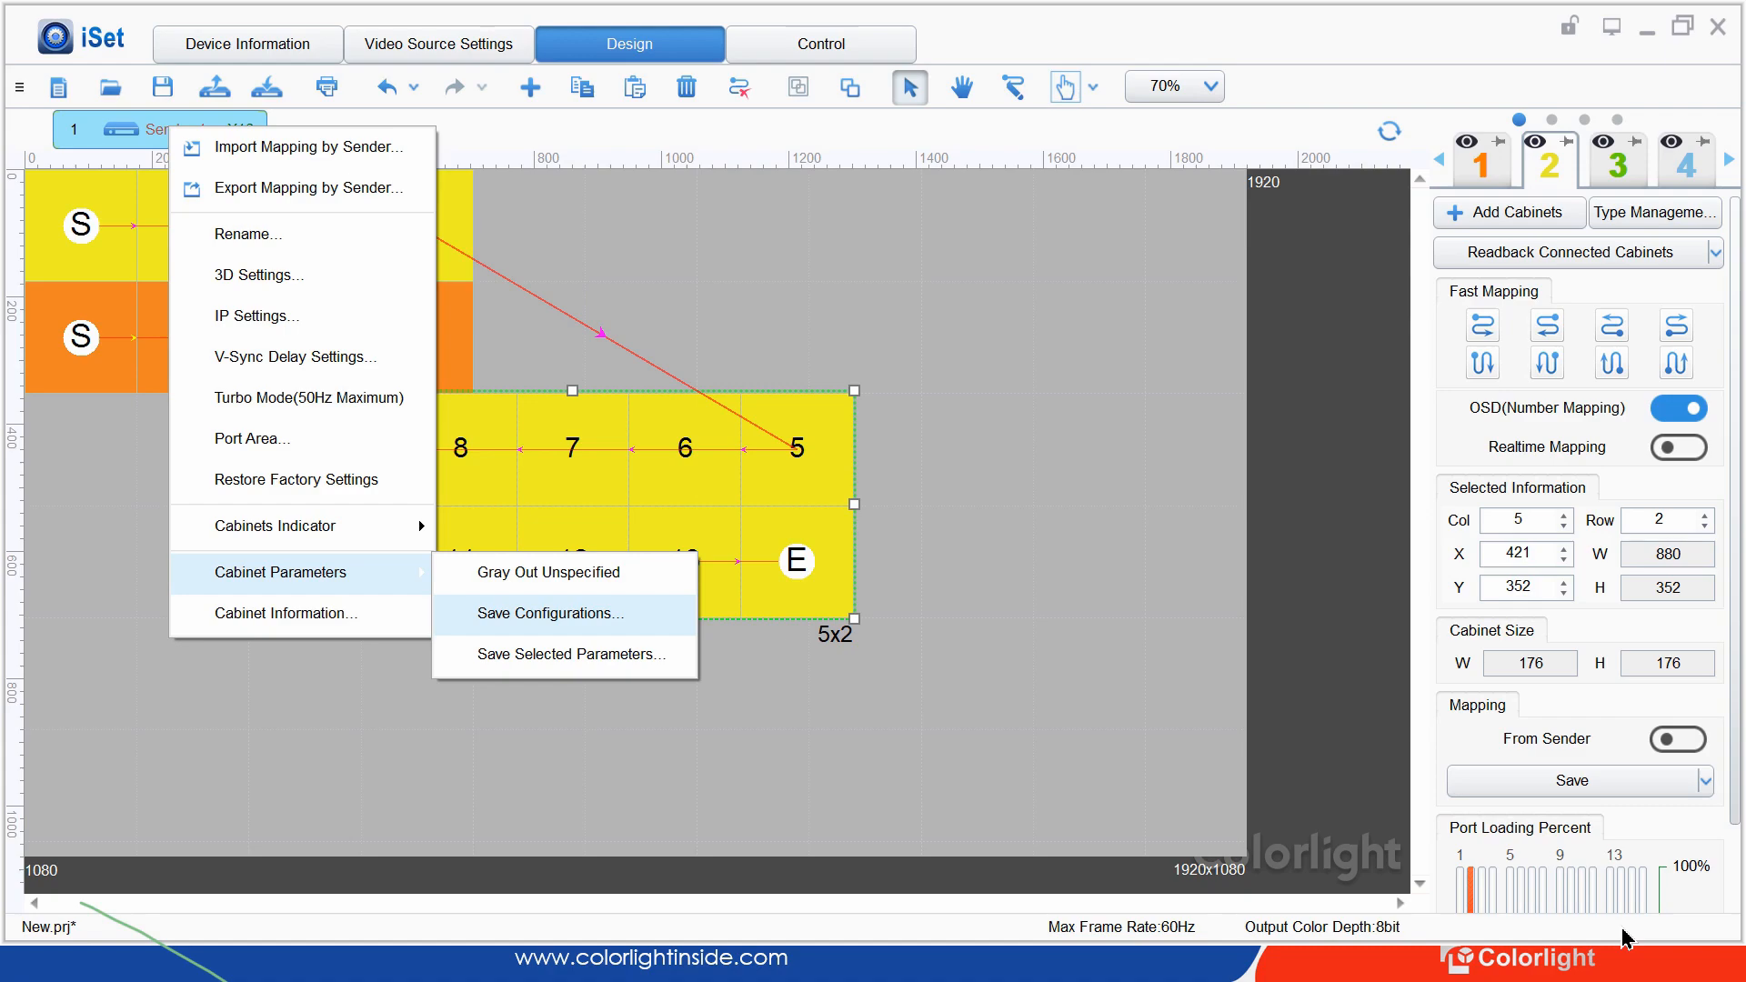
{"action": "left_click", "coordinate": [552, 614]}
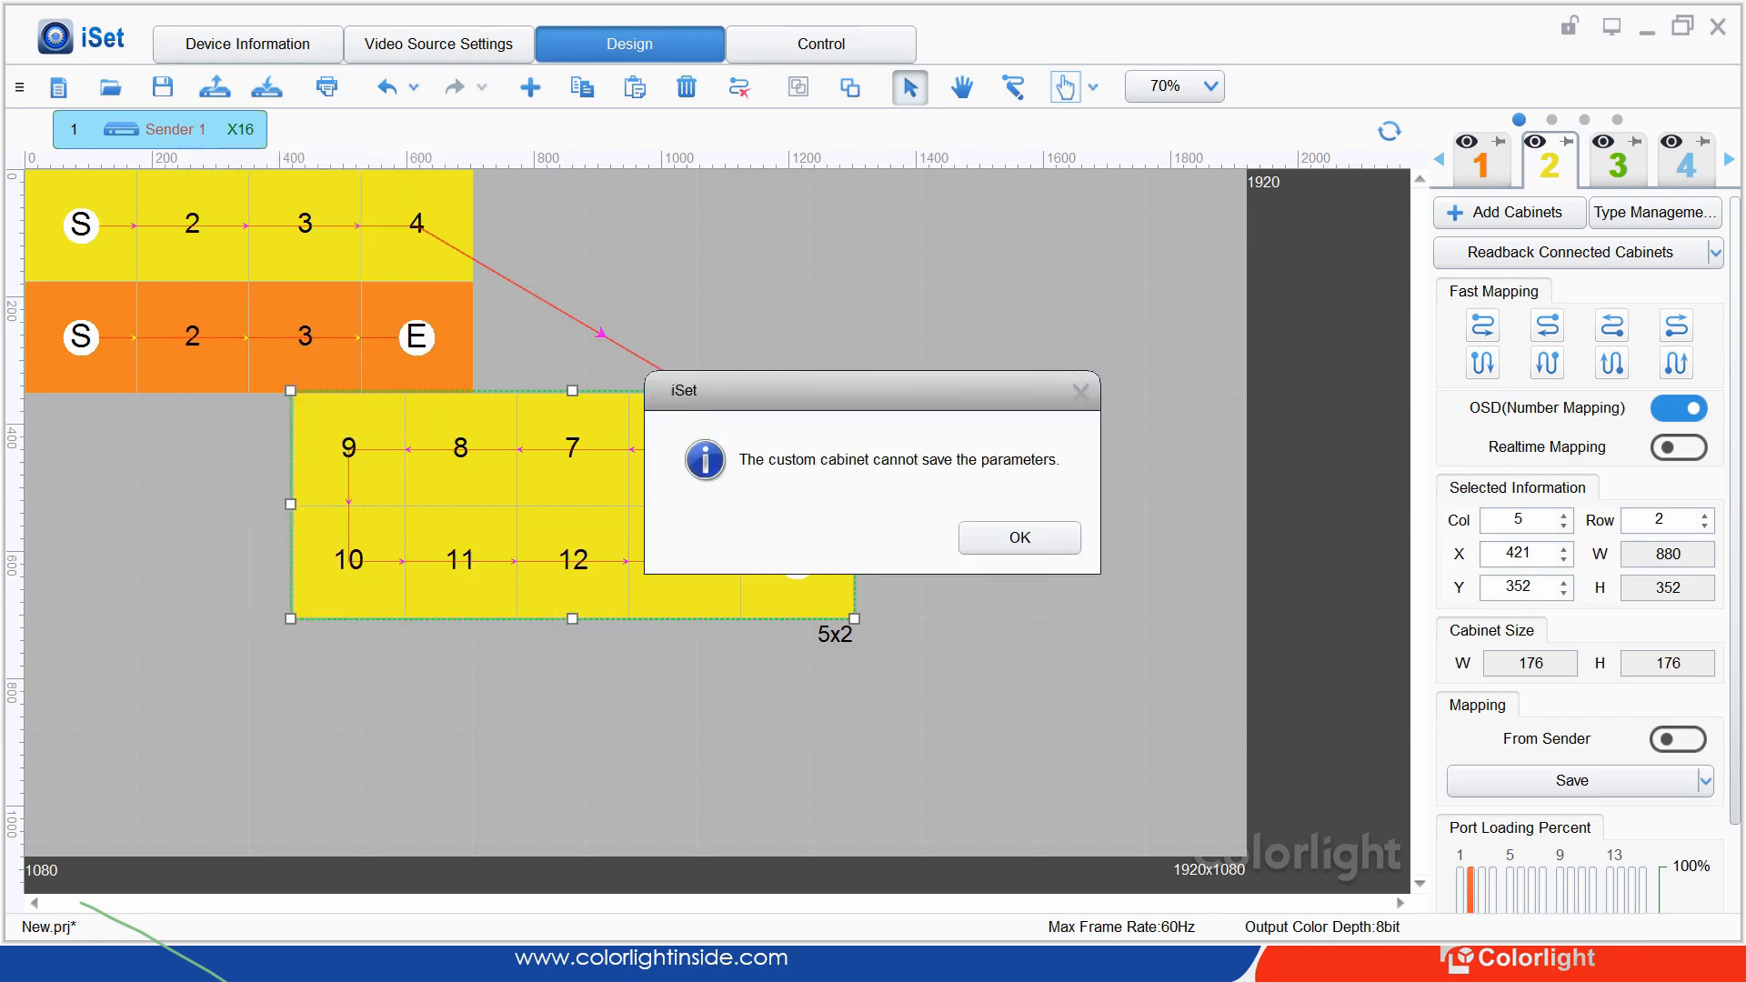
{"action": "left_click", "coordinate": [1019, 538]}
Save the cabinet parameters to the 5 x 2 port 2 block using the type Demo3.91
{"action": "right_click", "coordinate": [787, 542]}
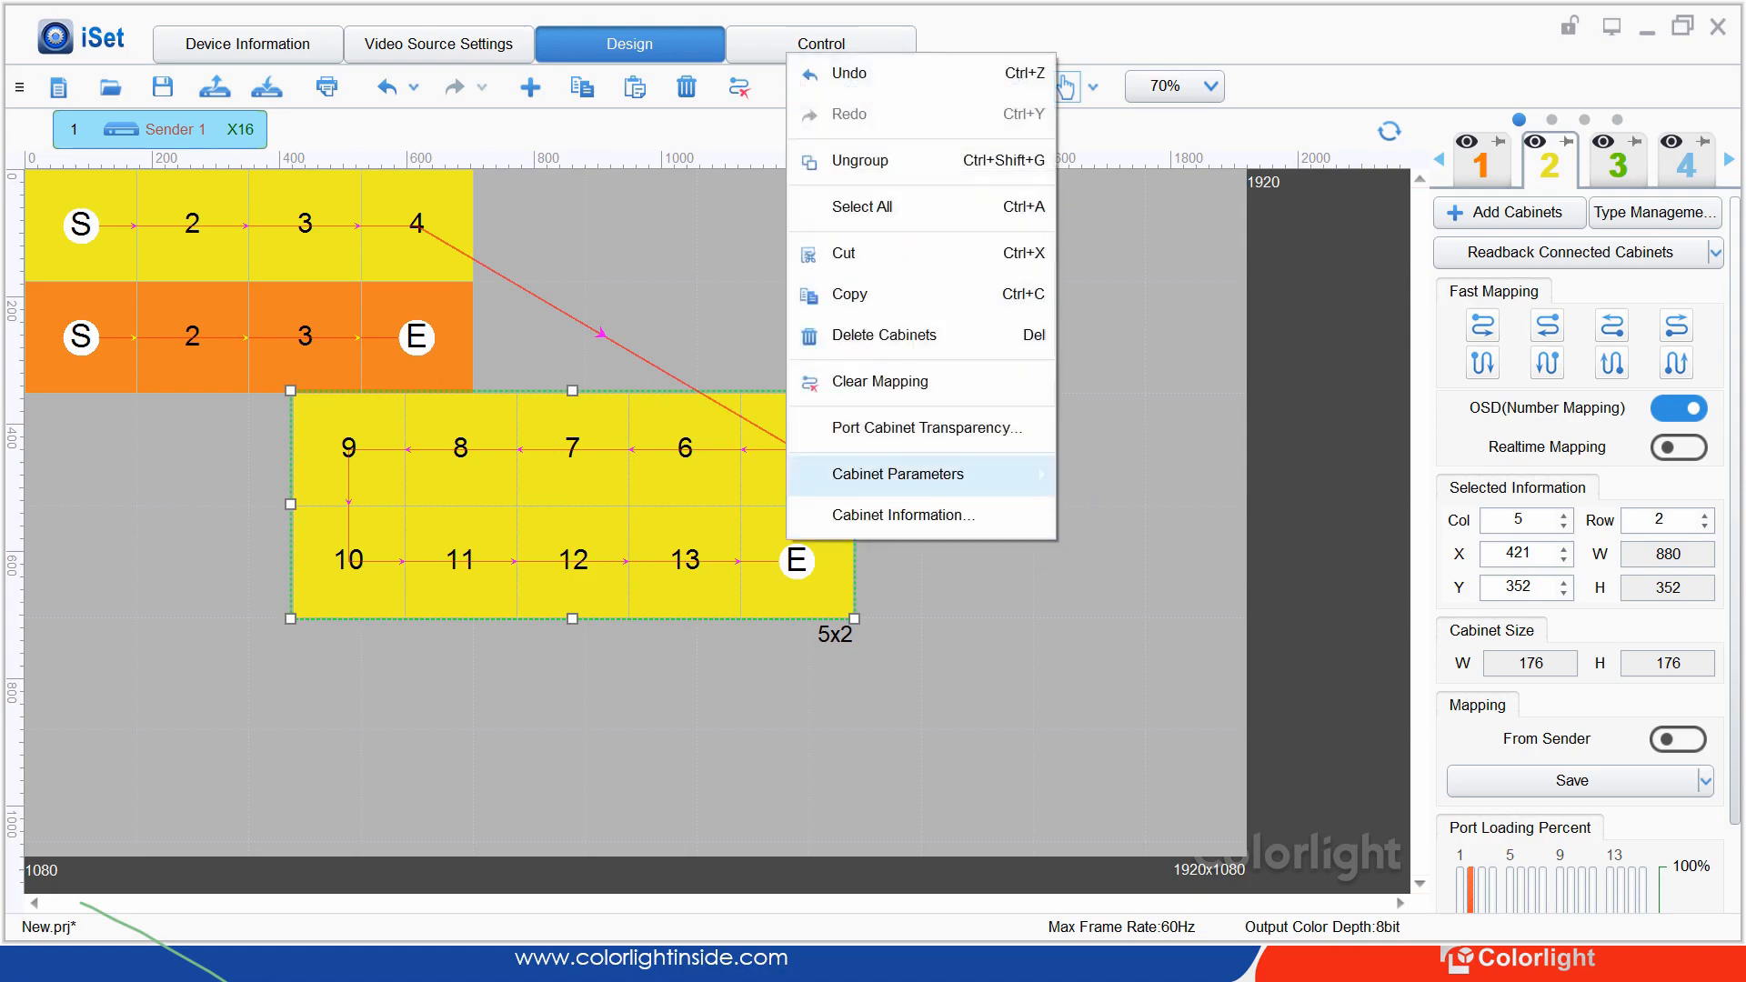
{"action": "mouse_move", "coordinate": [1000, 474]}
{"action": "left_click", "coordinate": [1171, 596]}
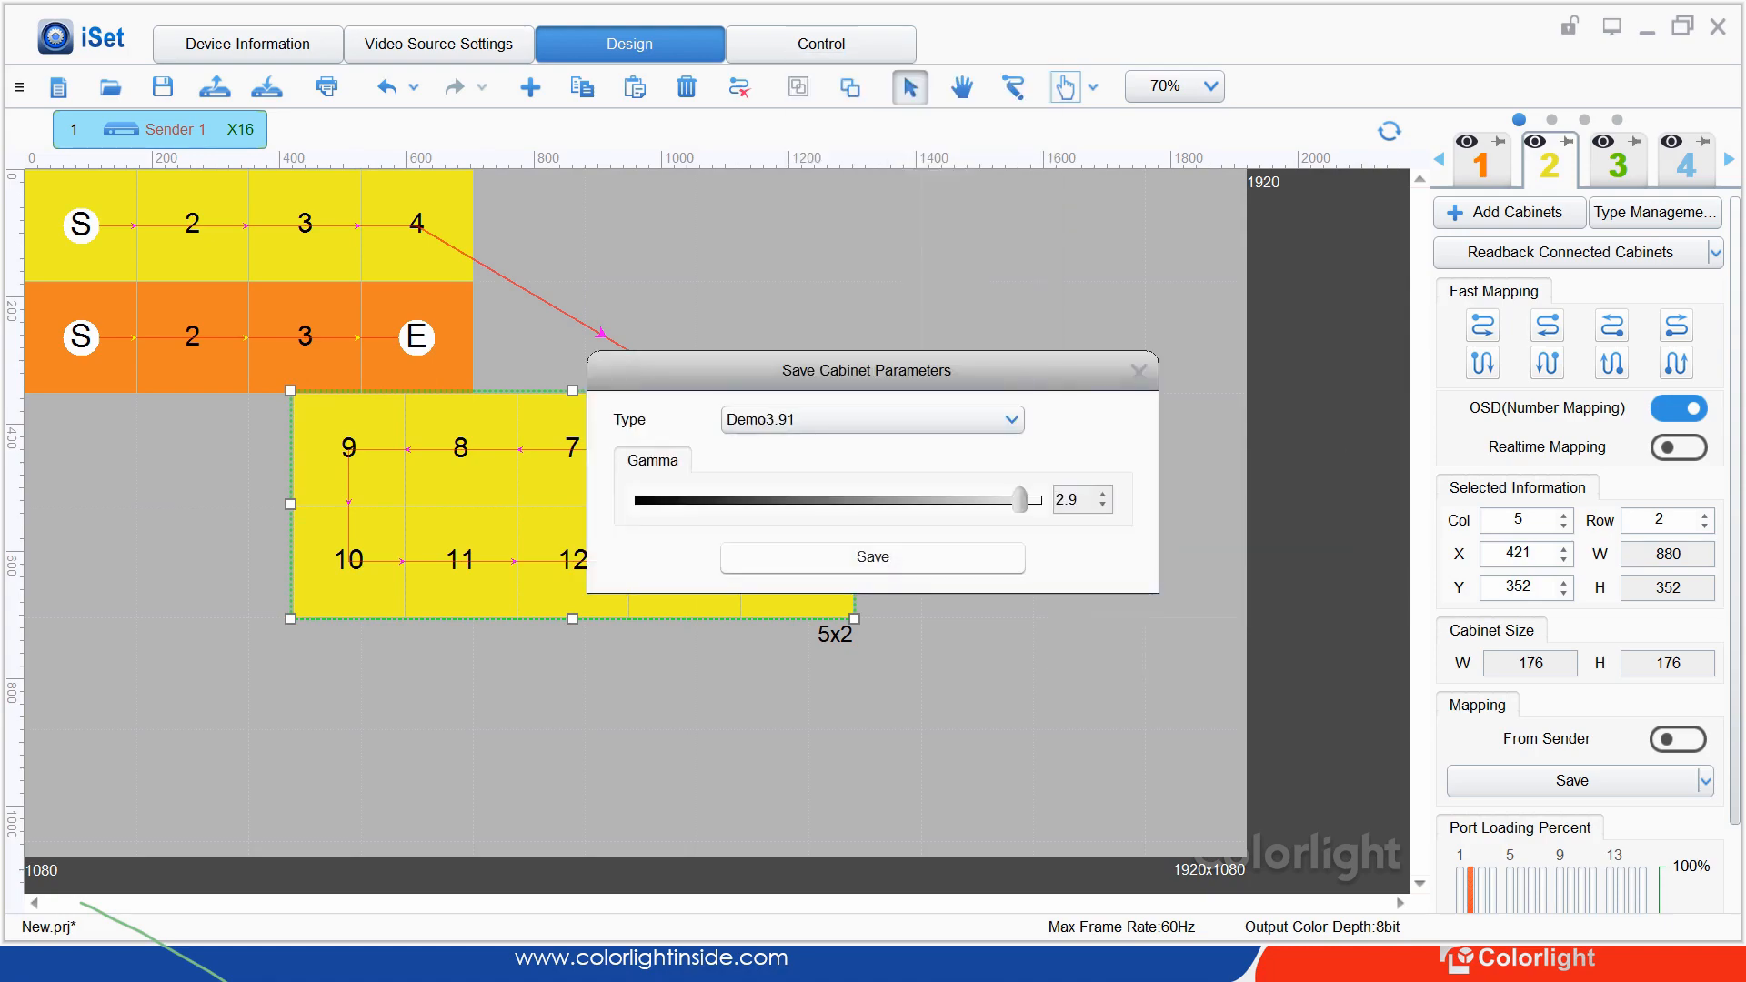
{"action": "left_click", "coordinate": [872, 420]}
{"action": "left_click", "coordinate": [766, 452]}
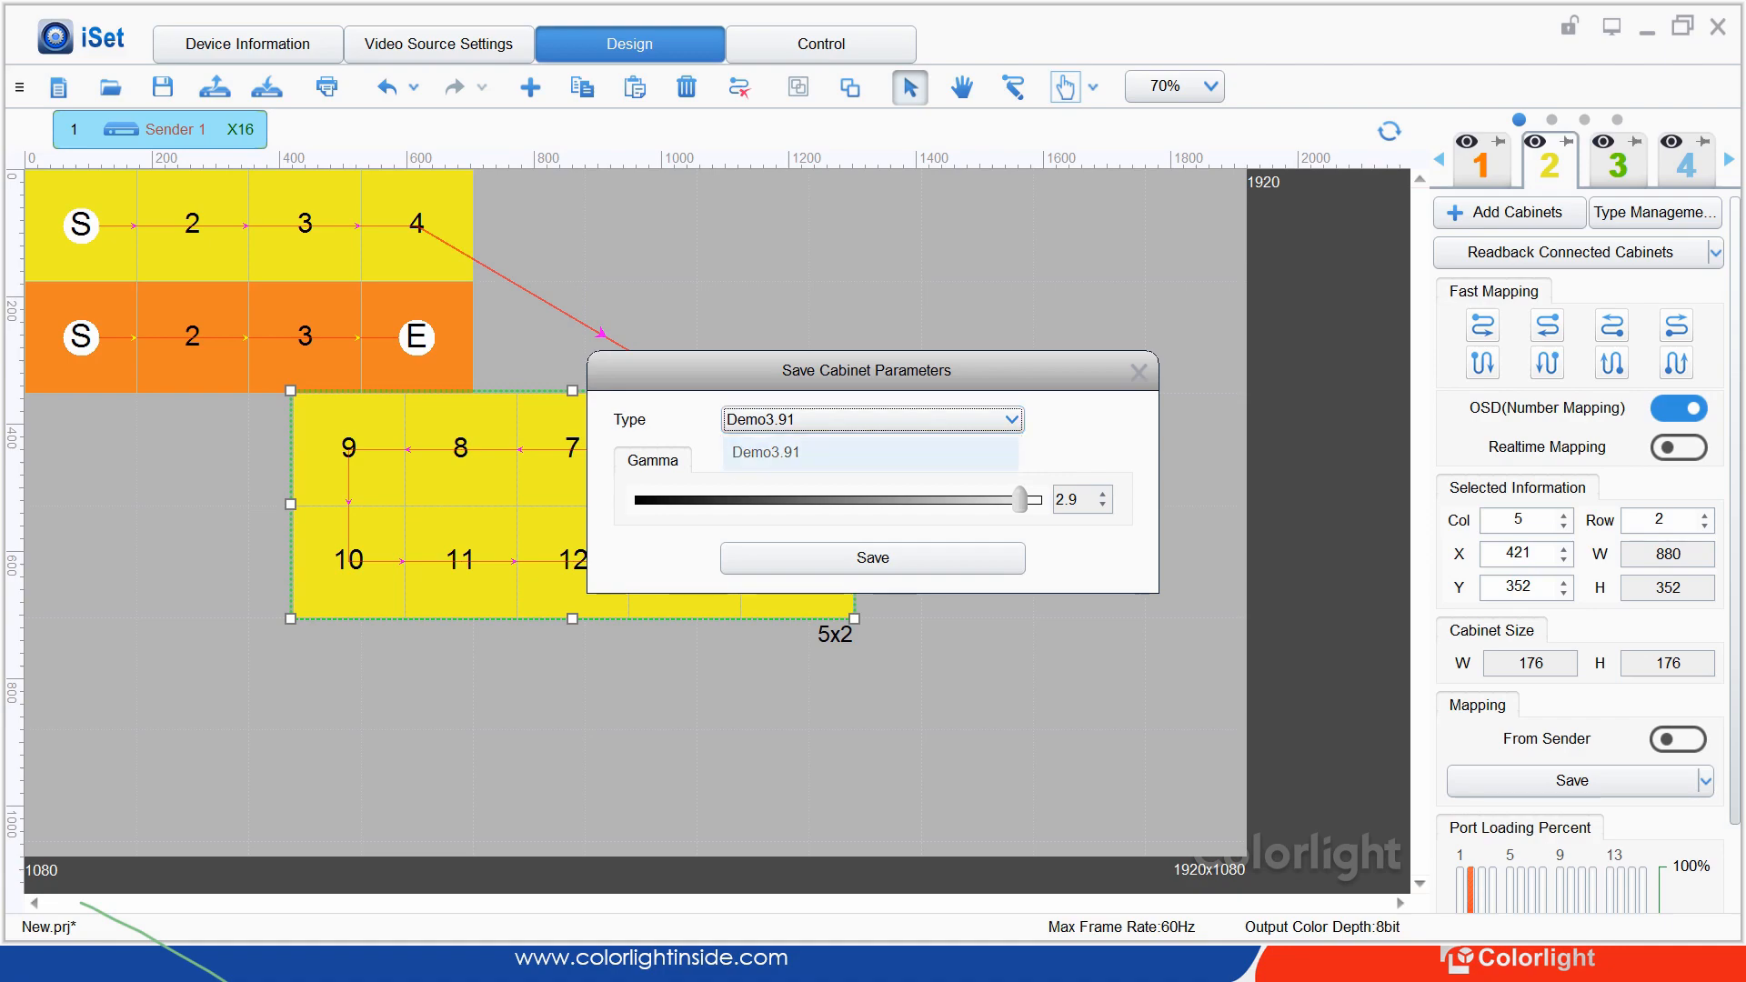
{"action": "left_click", "coordinate": [873, 558]}
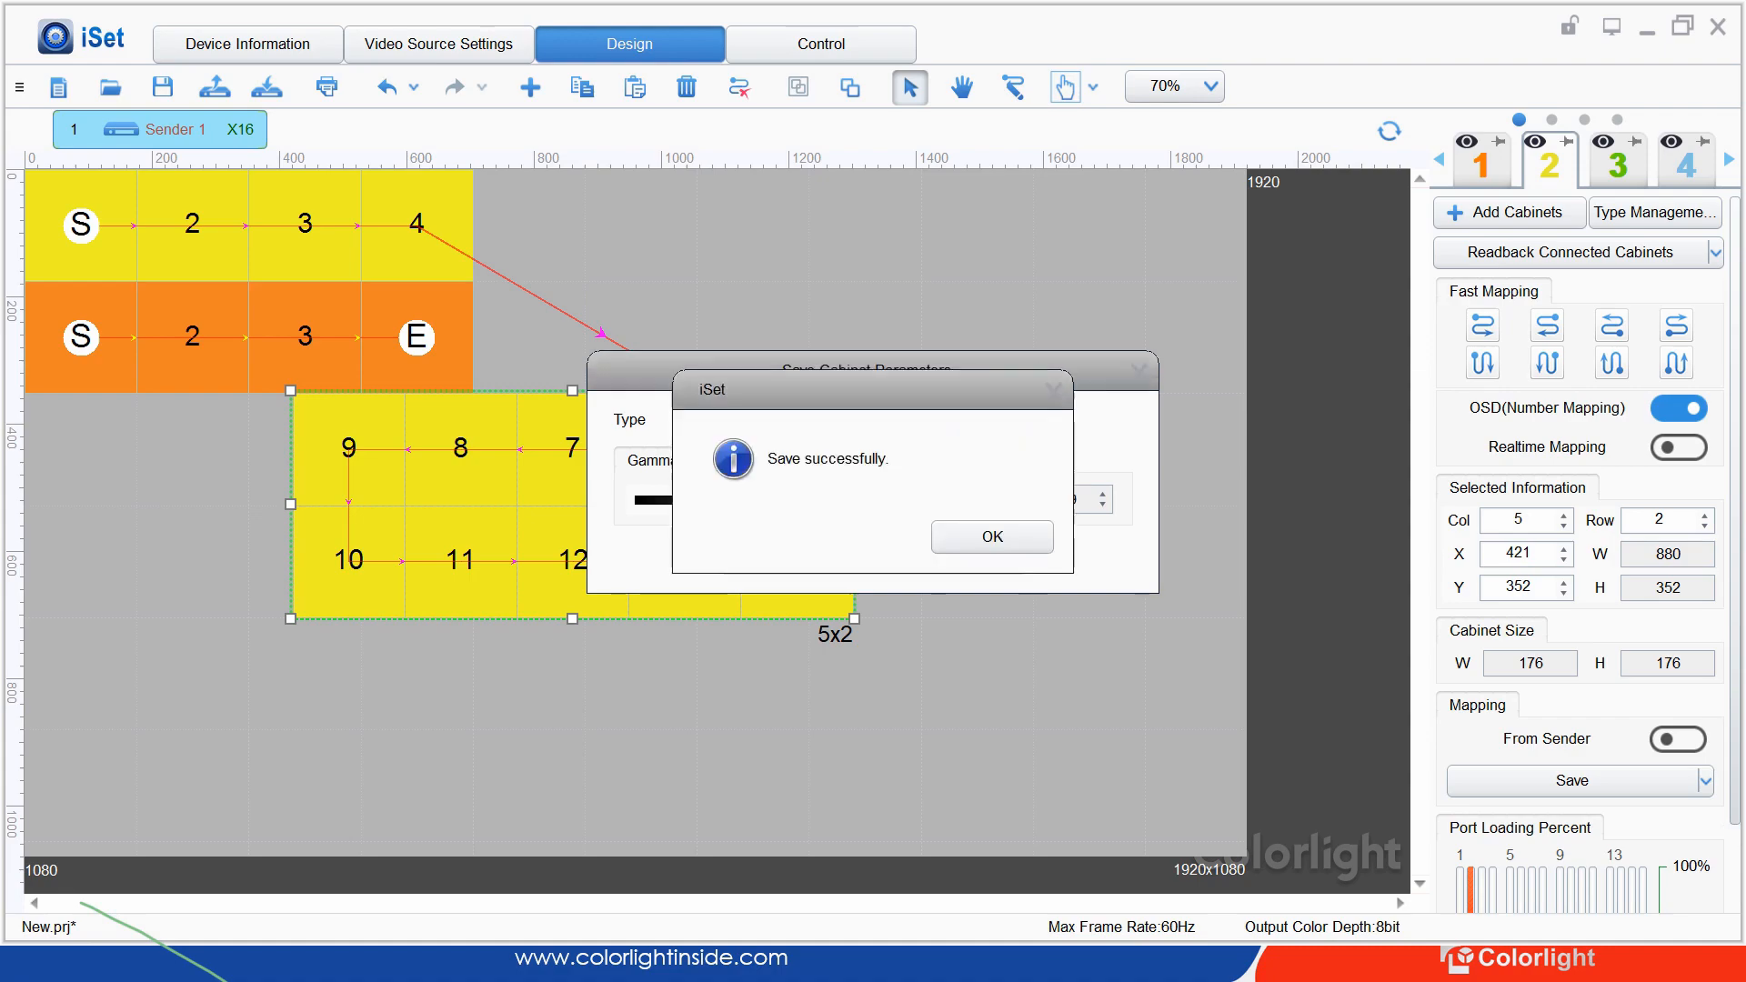
{"action": "left_click", "coordinate": [992, 537]}
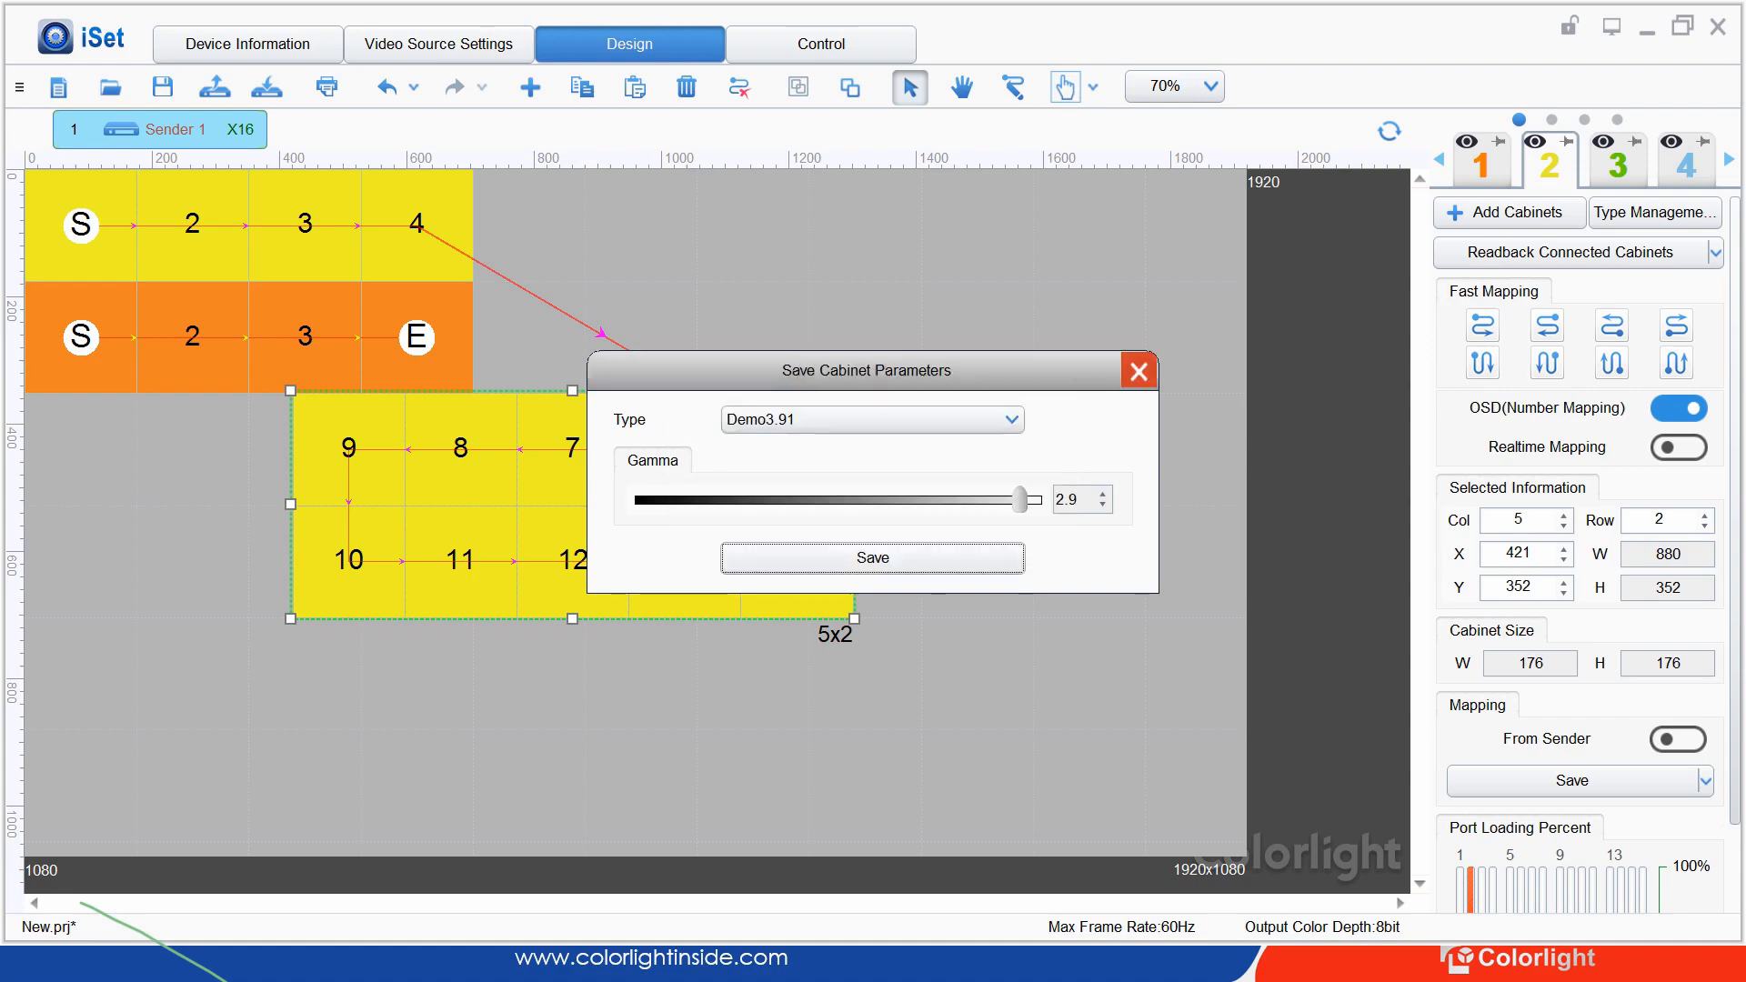
{"action": "left_click", "coordinate": [1139, 371]}
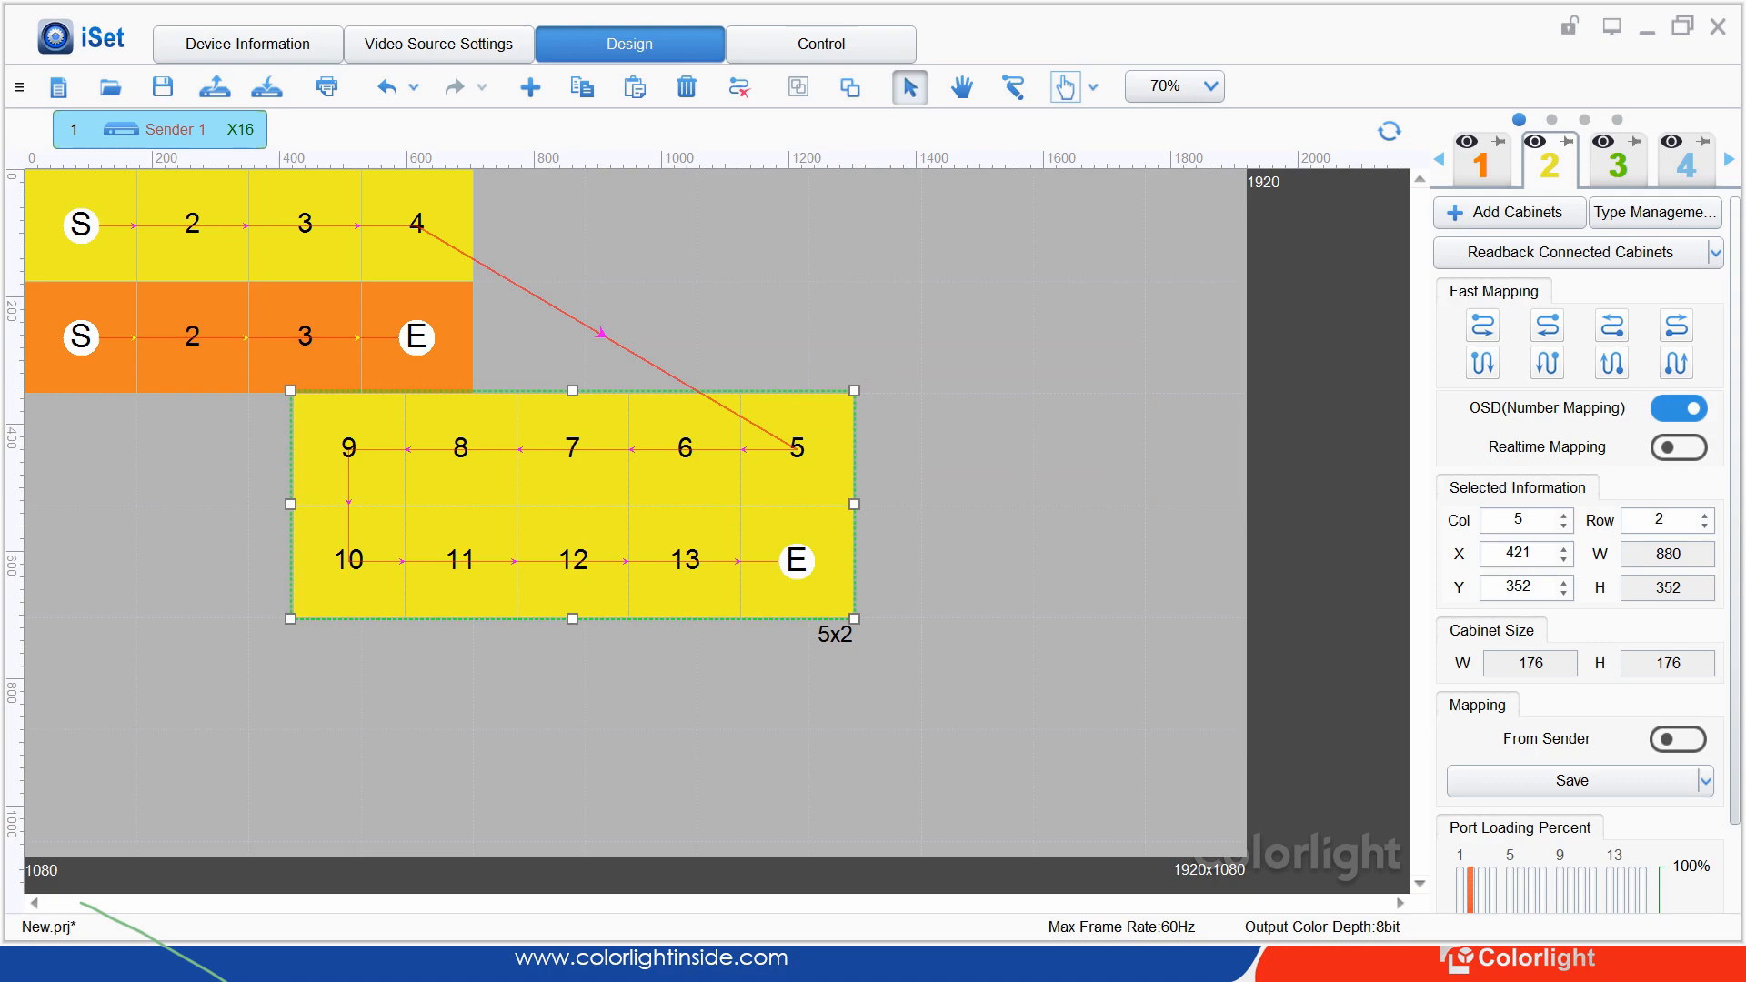
Move the 5 x 2 port 2 block to about X 528, Y 287
{"action": "scroll", "coordinate": [1588, 551], "scroll_direction": "down", "scroll_amount": 1}
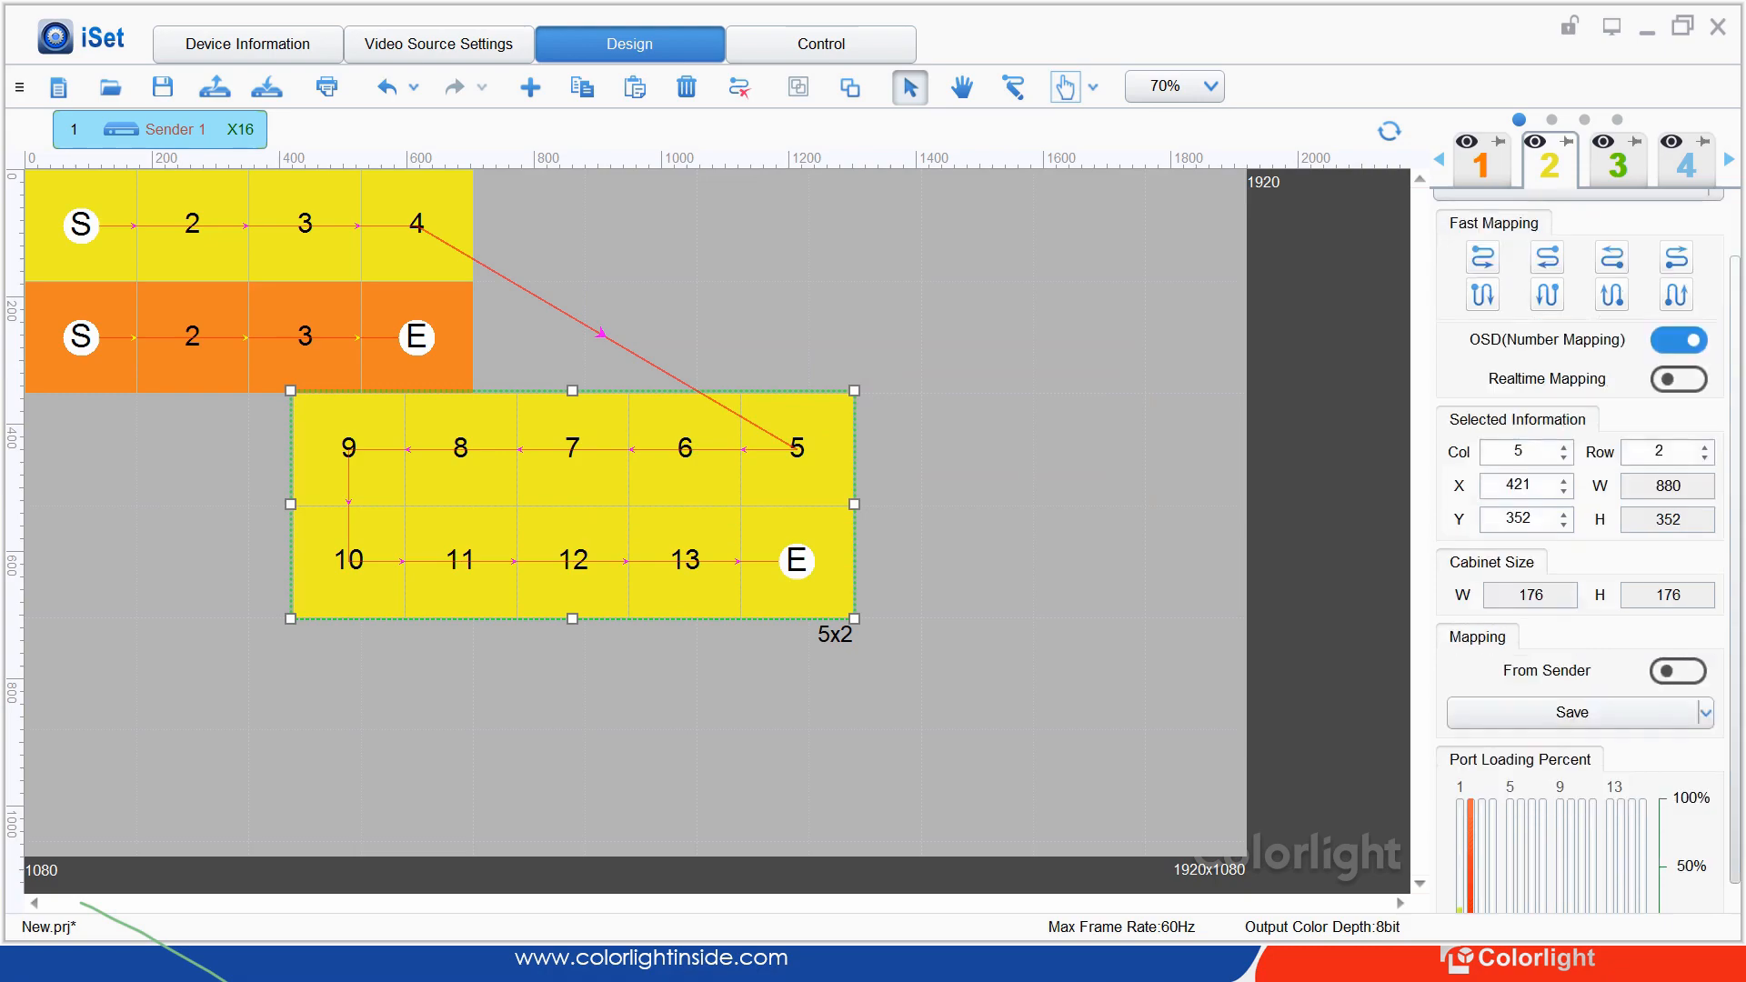
{"action": "scroll", "coordinate": [1587, 551], "scroll_direction": "down", "scroll_amount": 1}
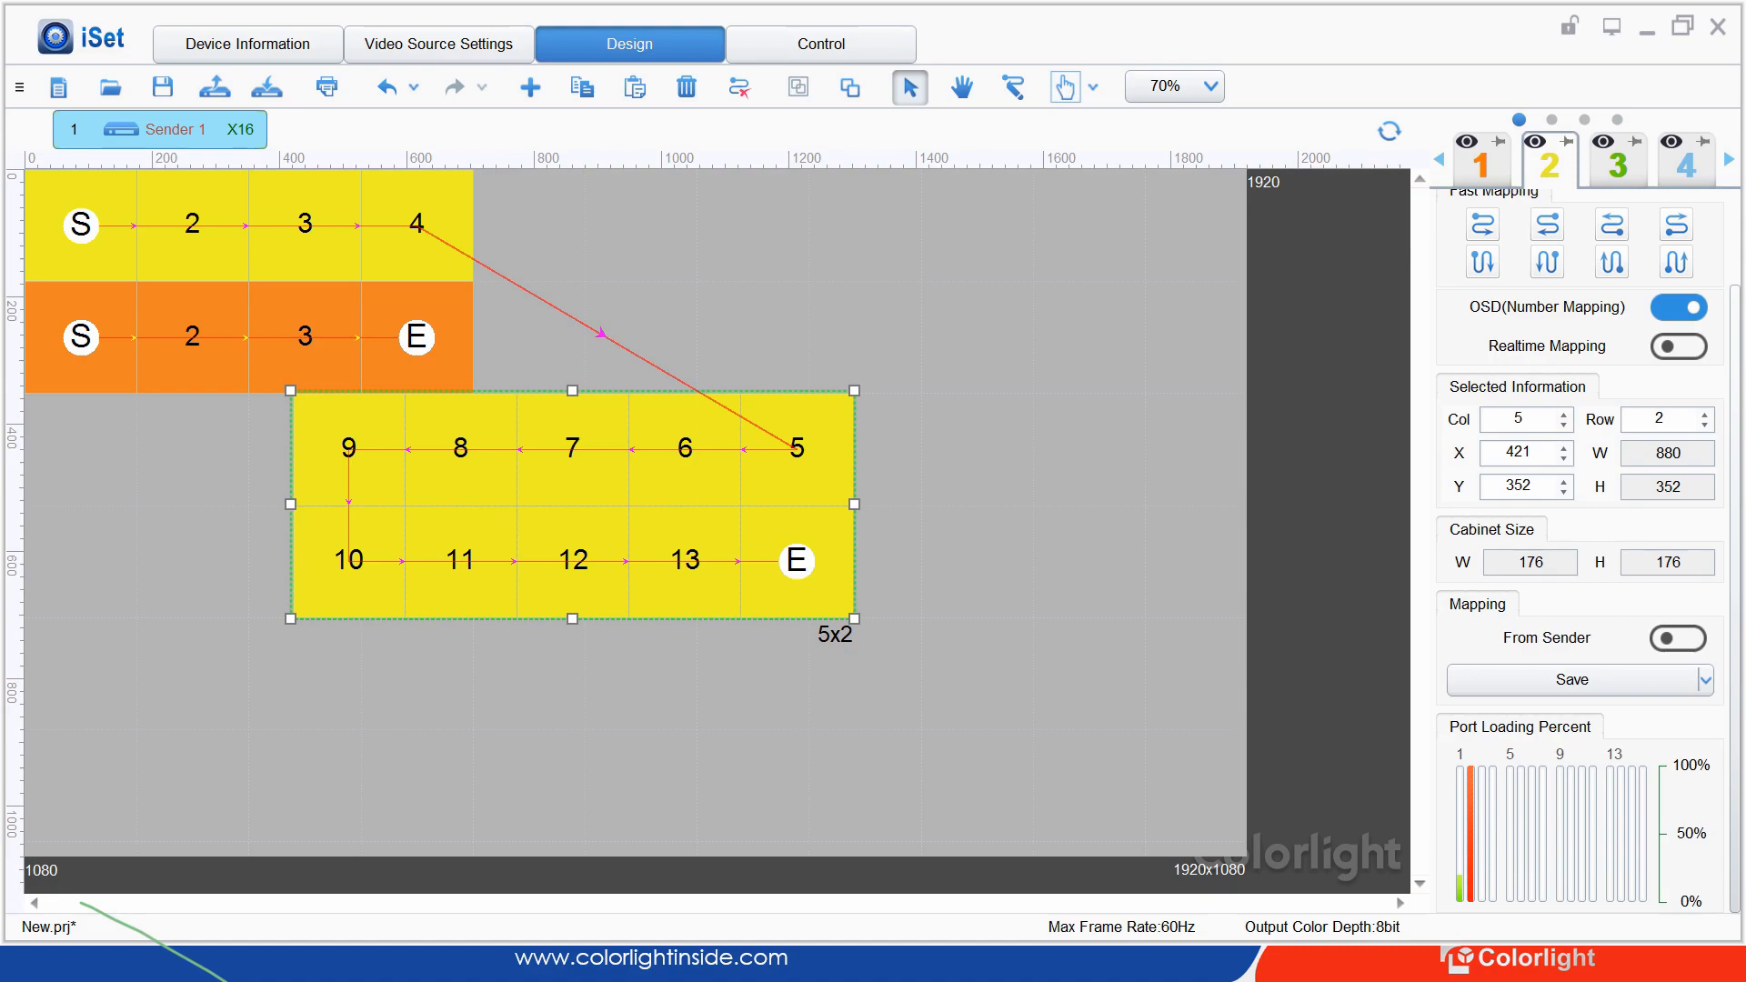
{"action": "left_click_drag", "start_coordinate": [573, 505], "coordinate": [641, 464]}
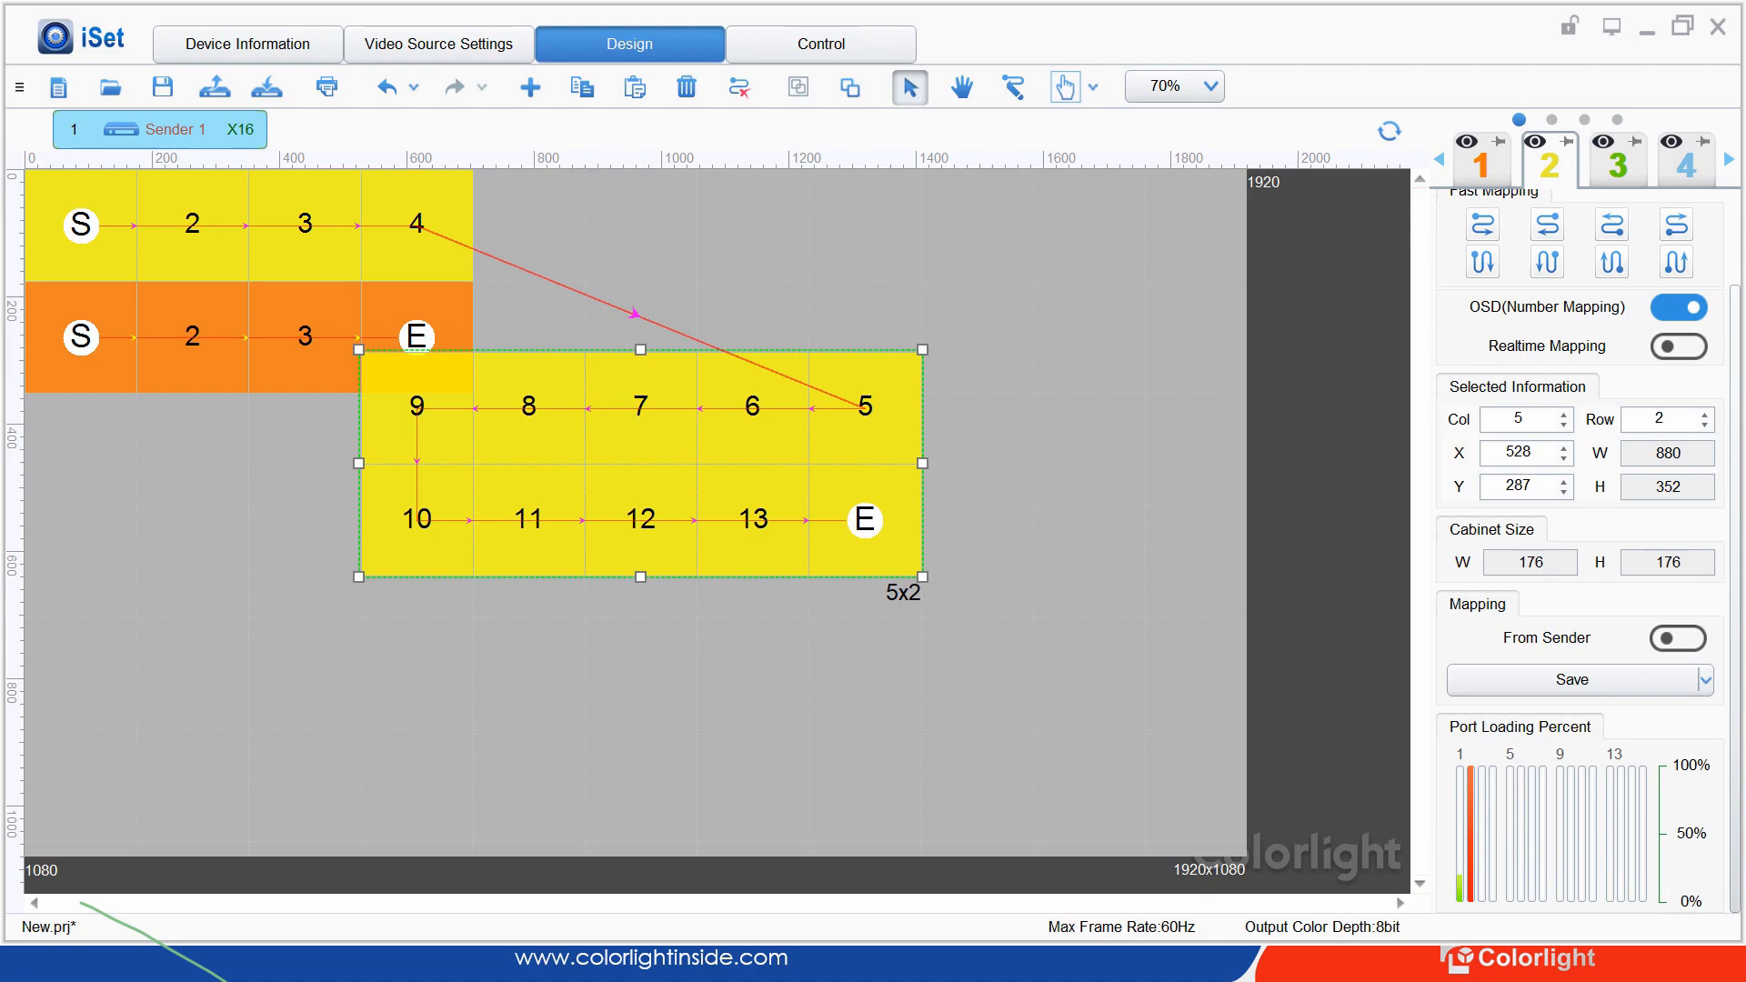
Delete the 5 x 2 block of port 2 cabinets from the layout
{"action": "key", "text": "Delete"}
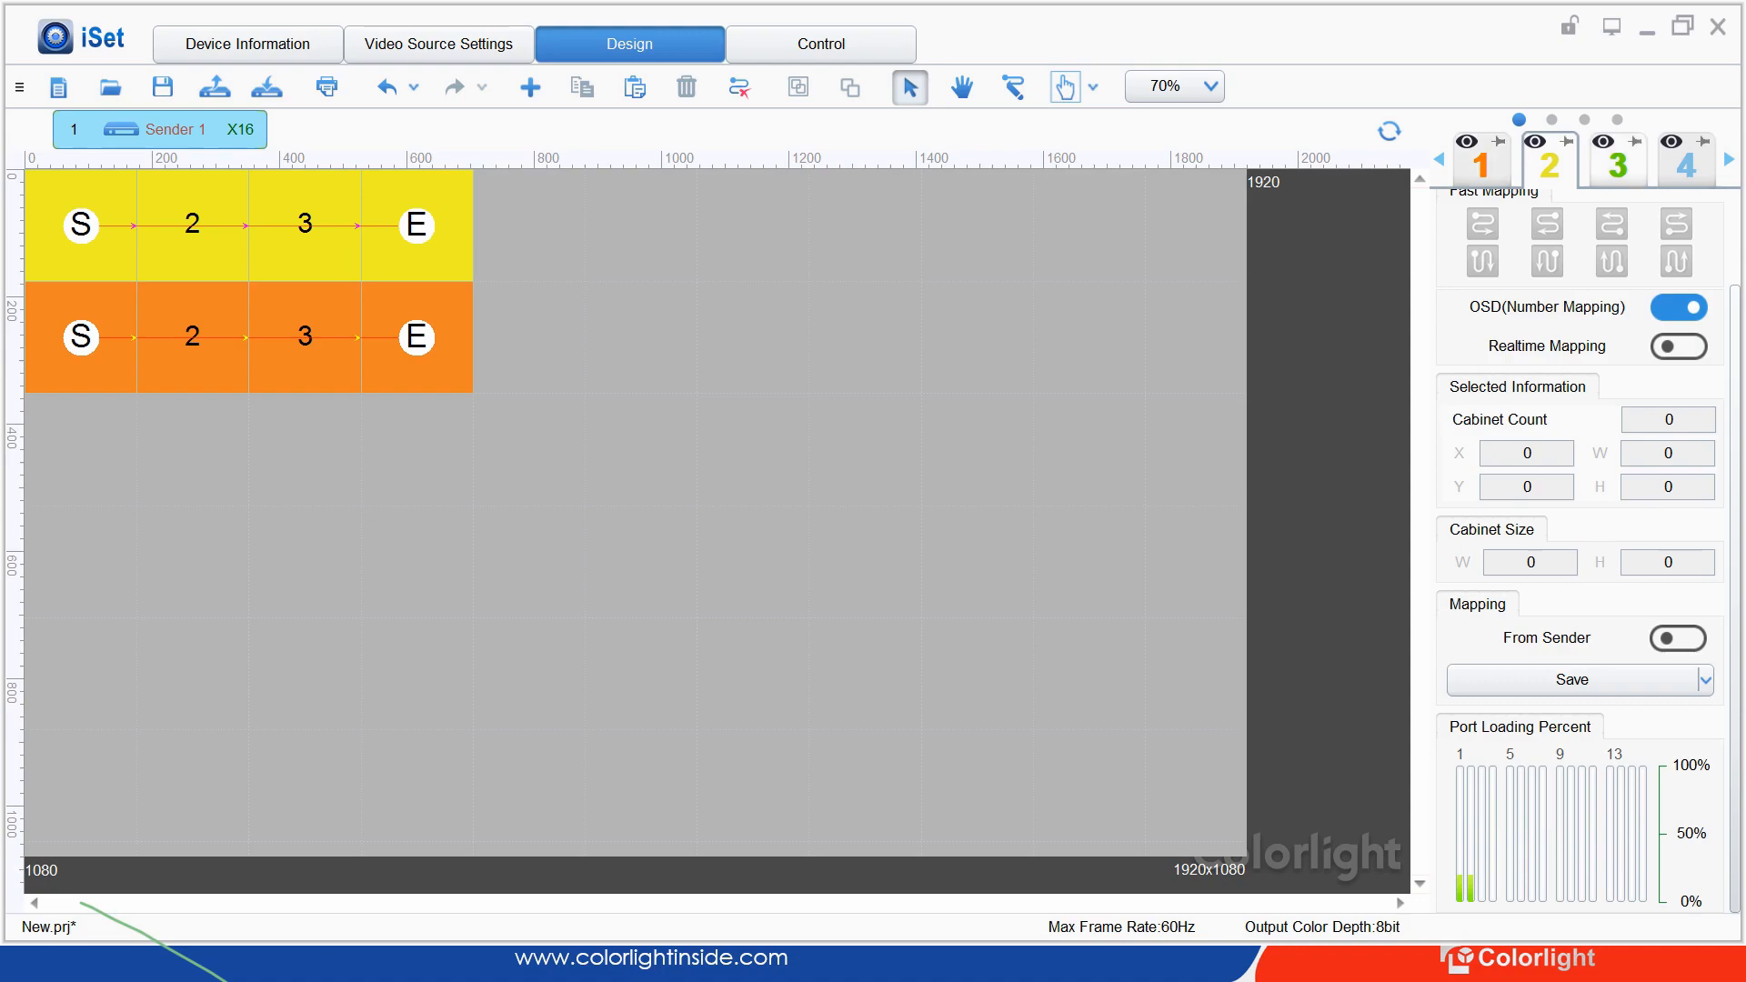
Set port 3 as the backup of port 1, and cancel that backup
{"action": "left_click", "coordinate": [1618, 164]}
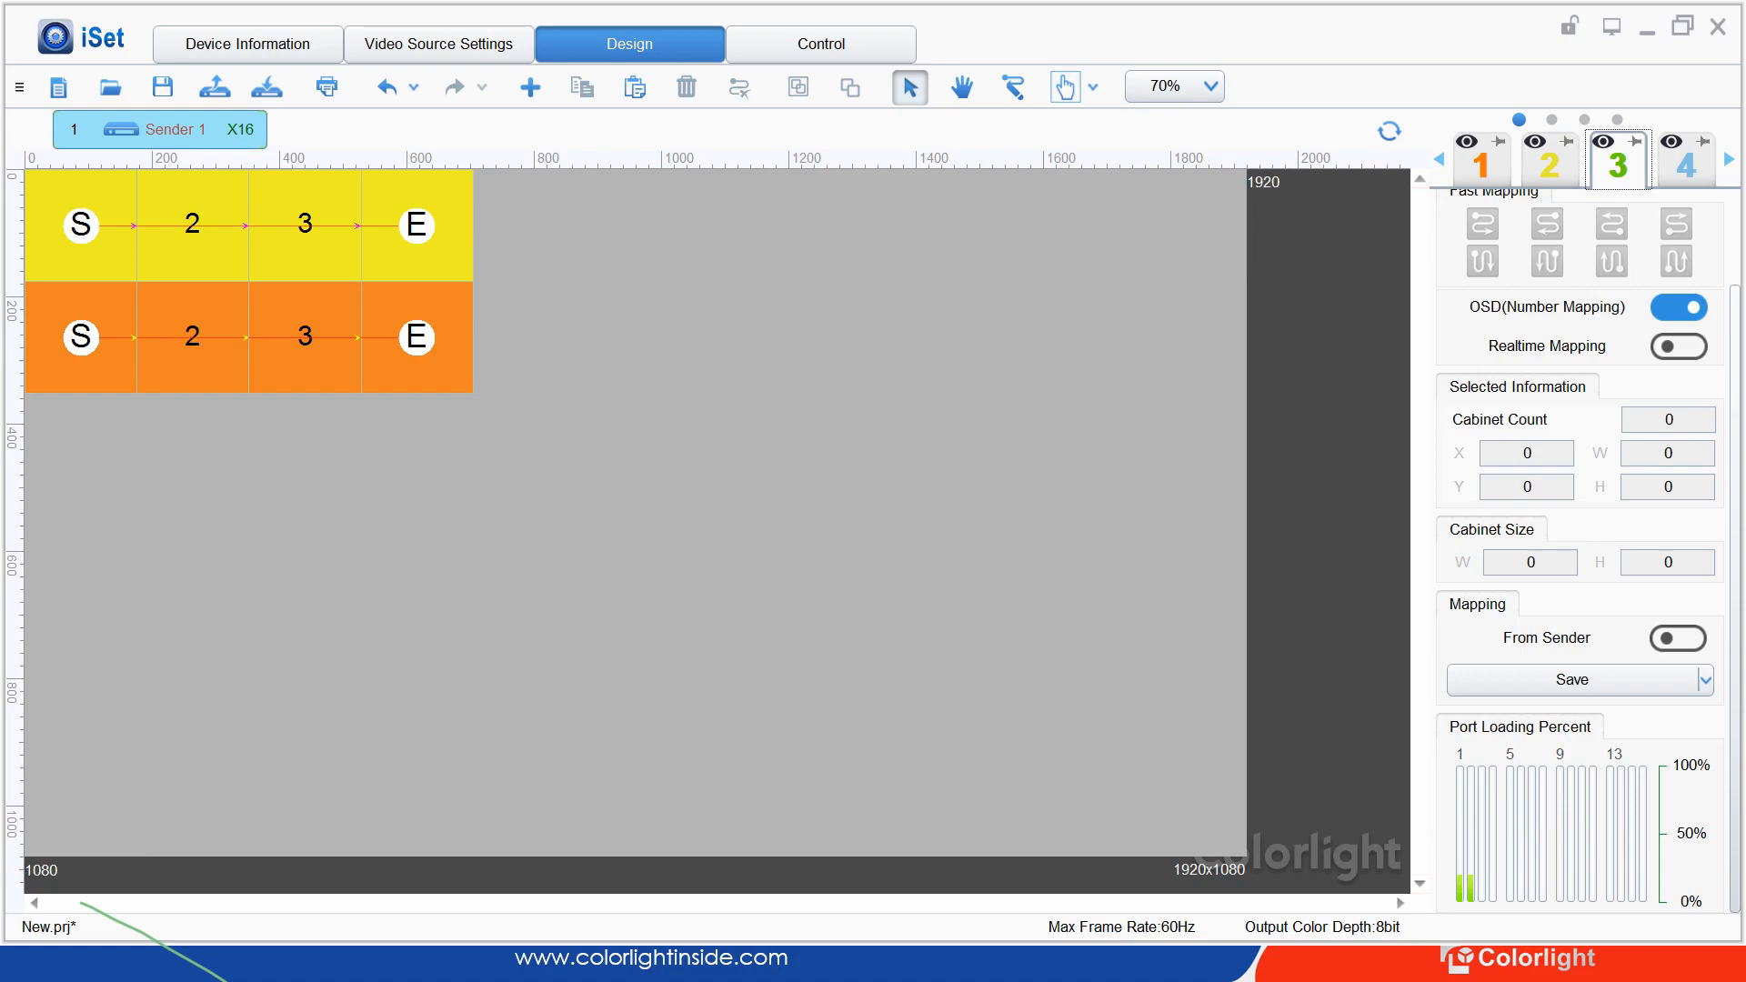
{"action": "right_click", "coordinate": [1618, 167]}
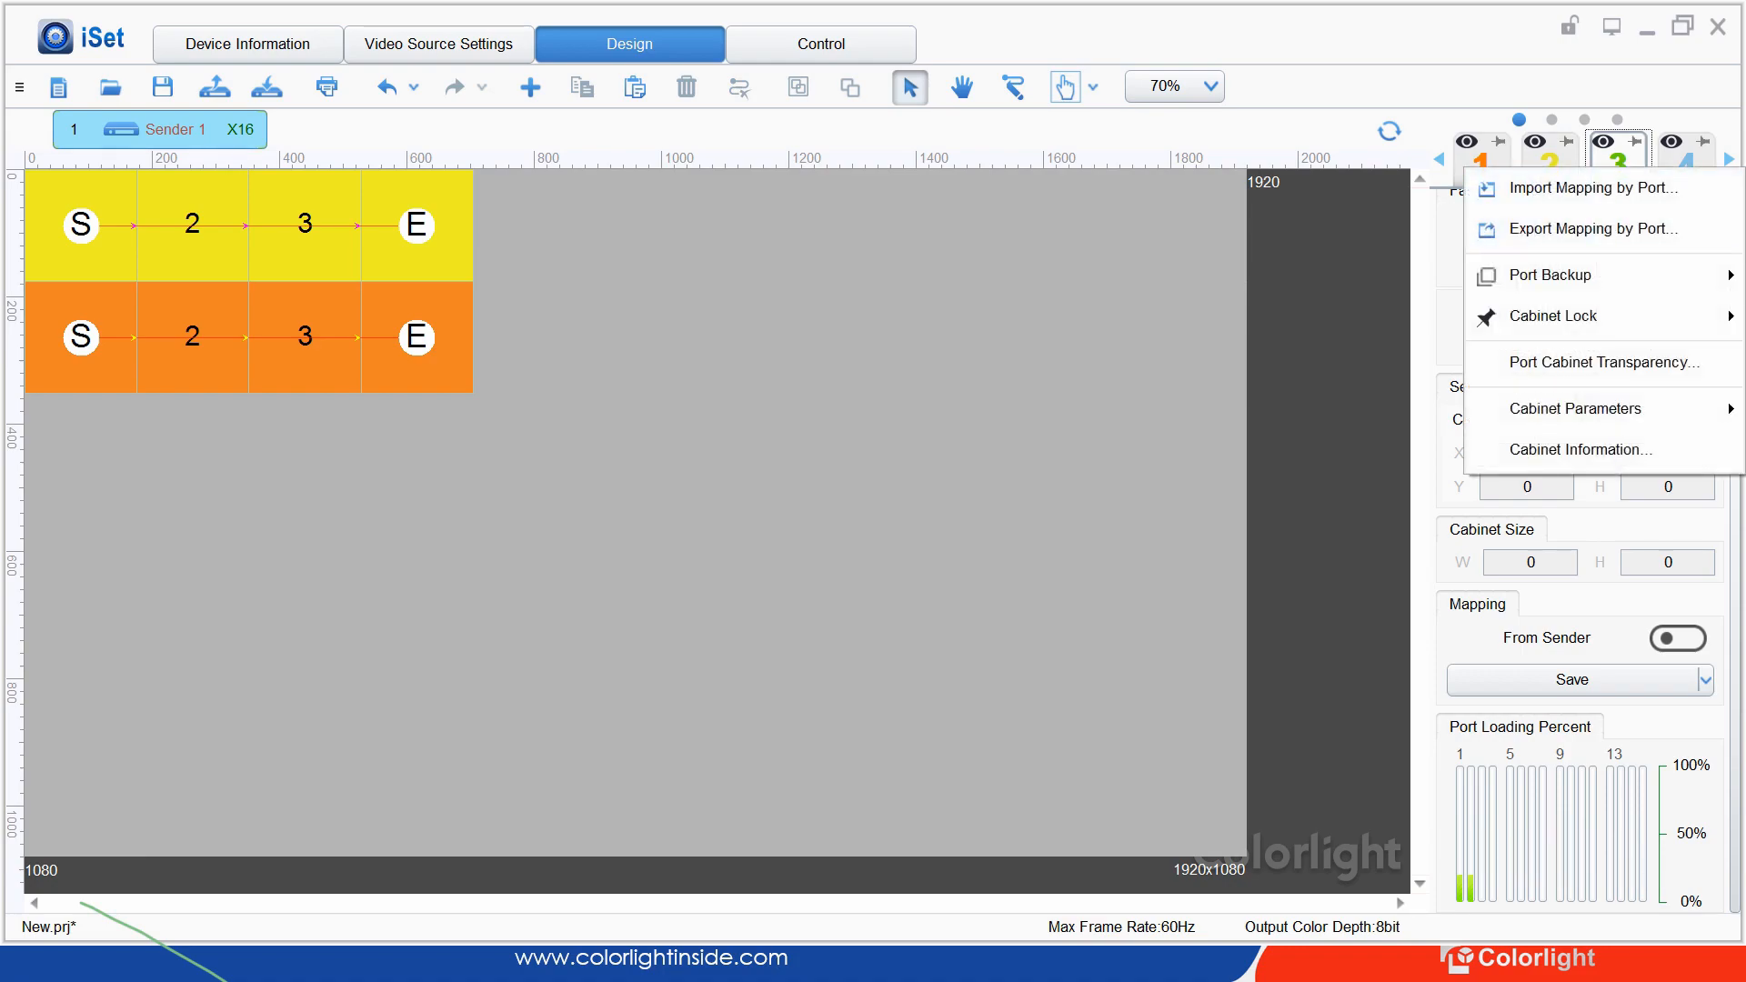
{"action": "mouse_move", "coordinate": [1550, 274]}
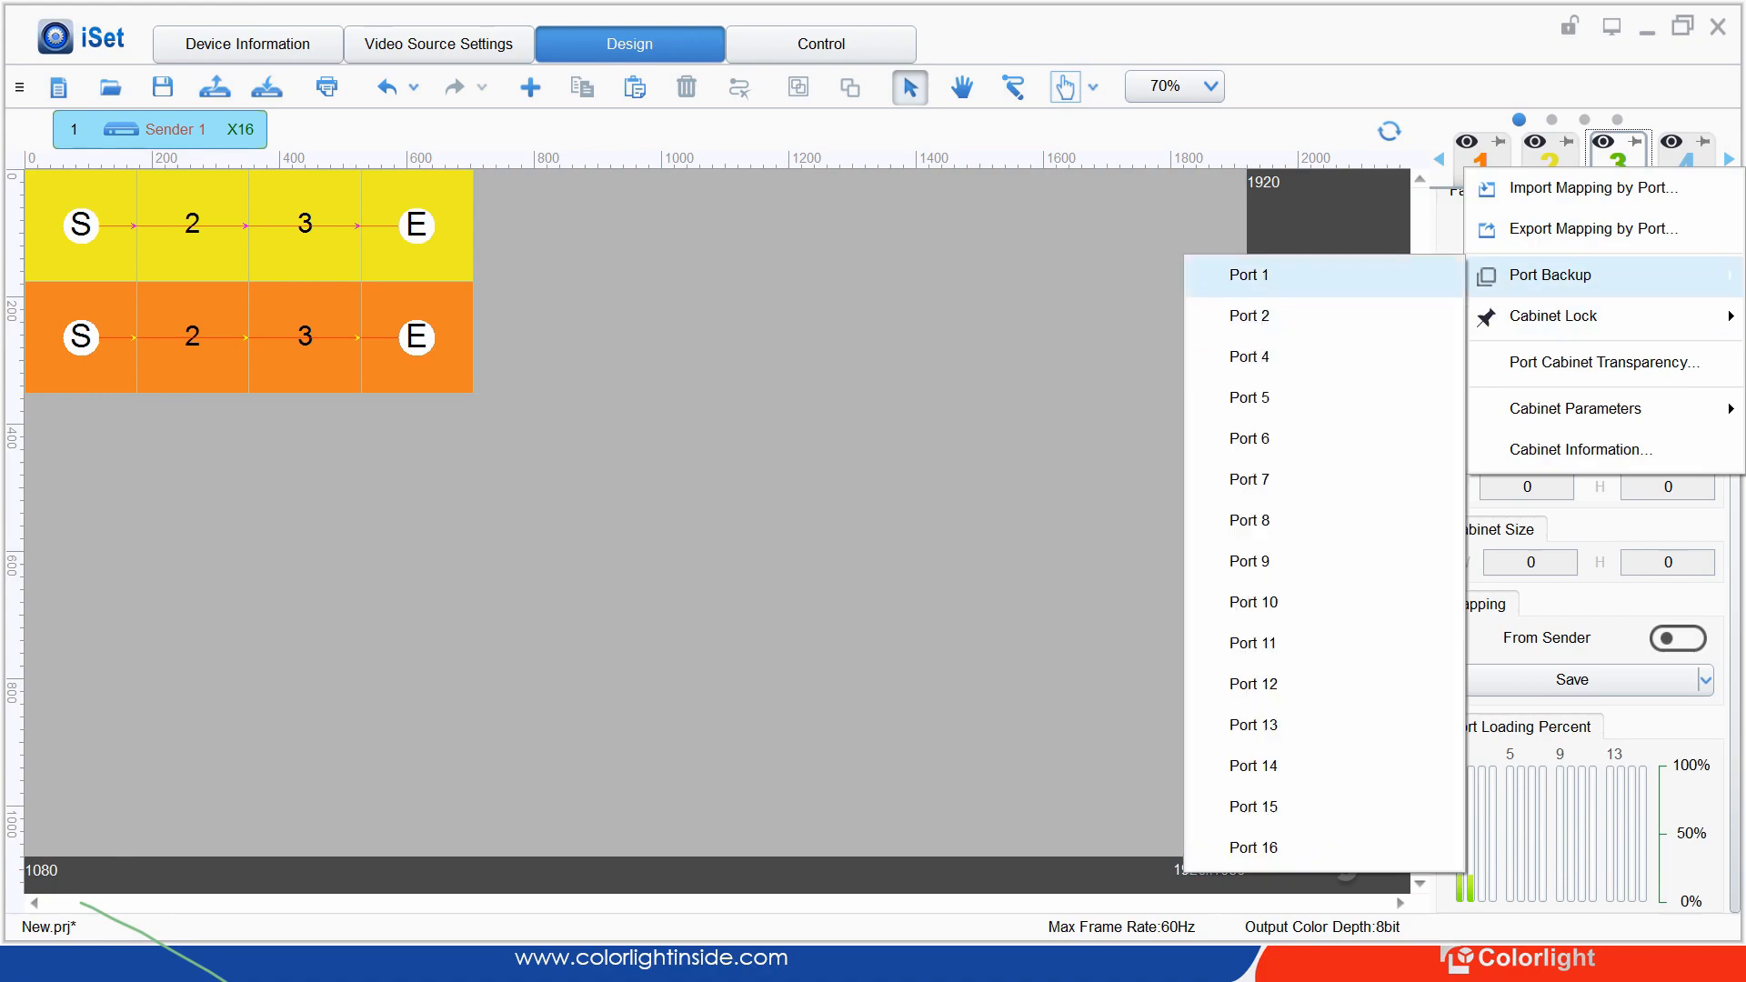
{"action": "left_click", "coordinate": [1264, 274]}
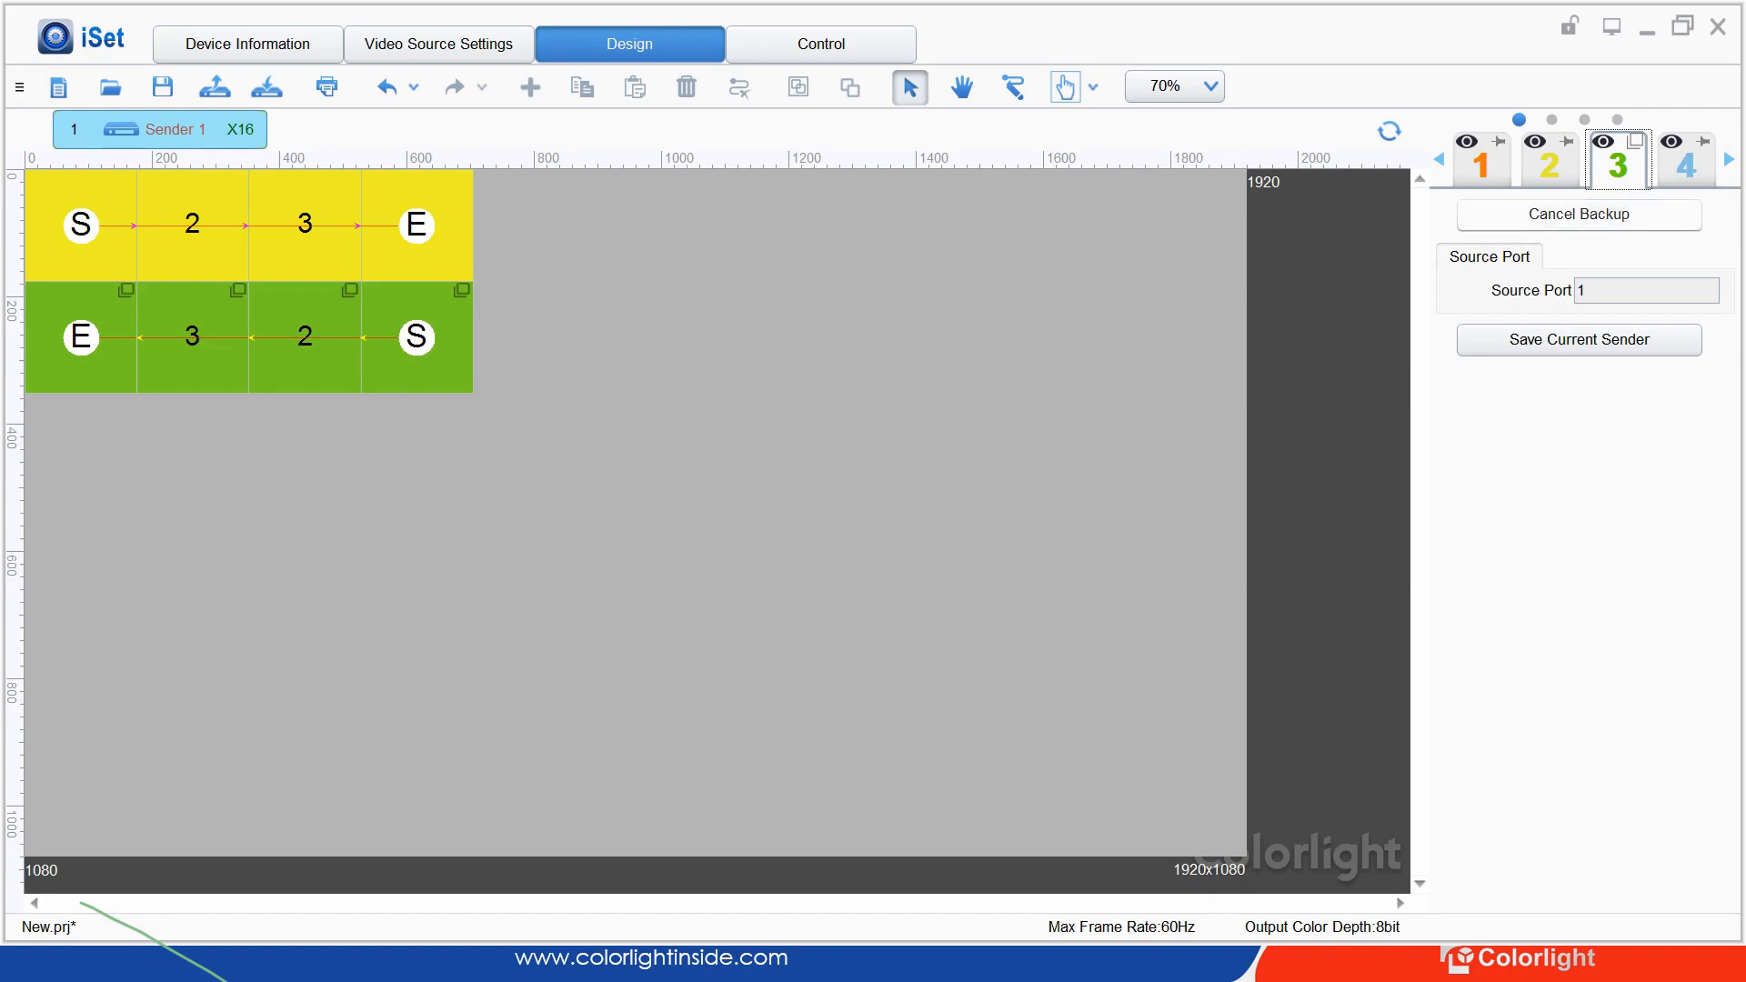
{"action": "left_click", "coordinate": [1579, 214]}
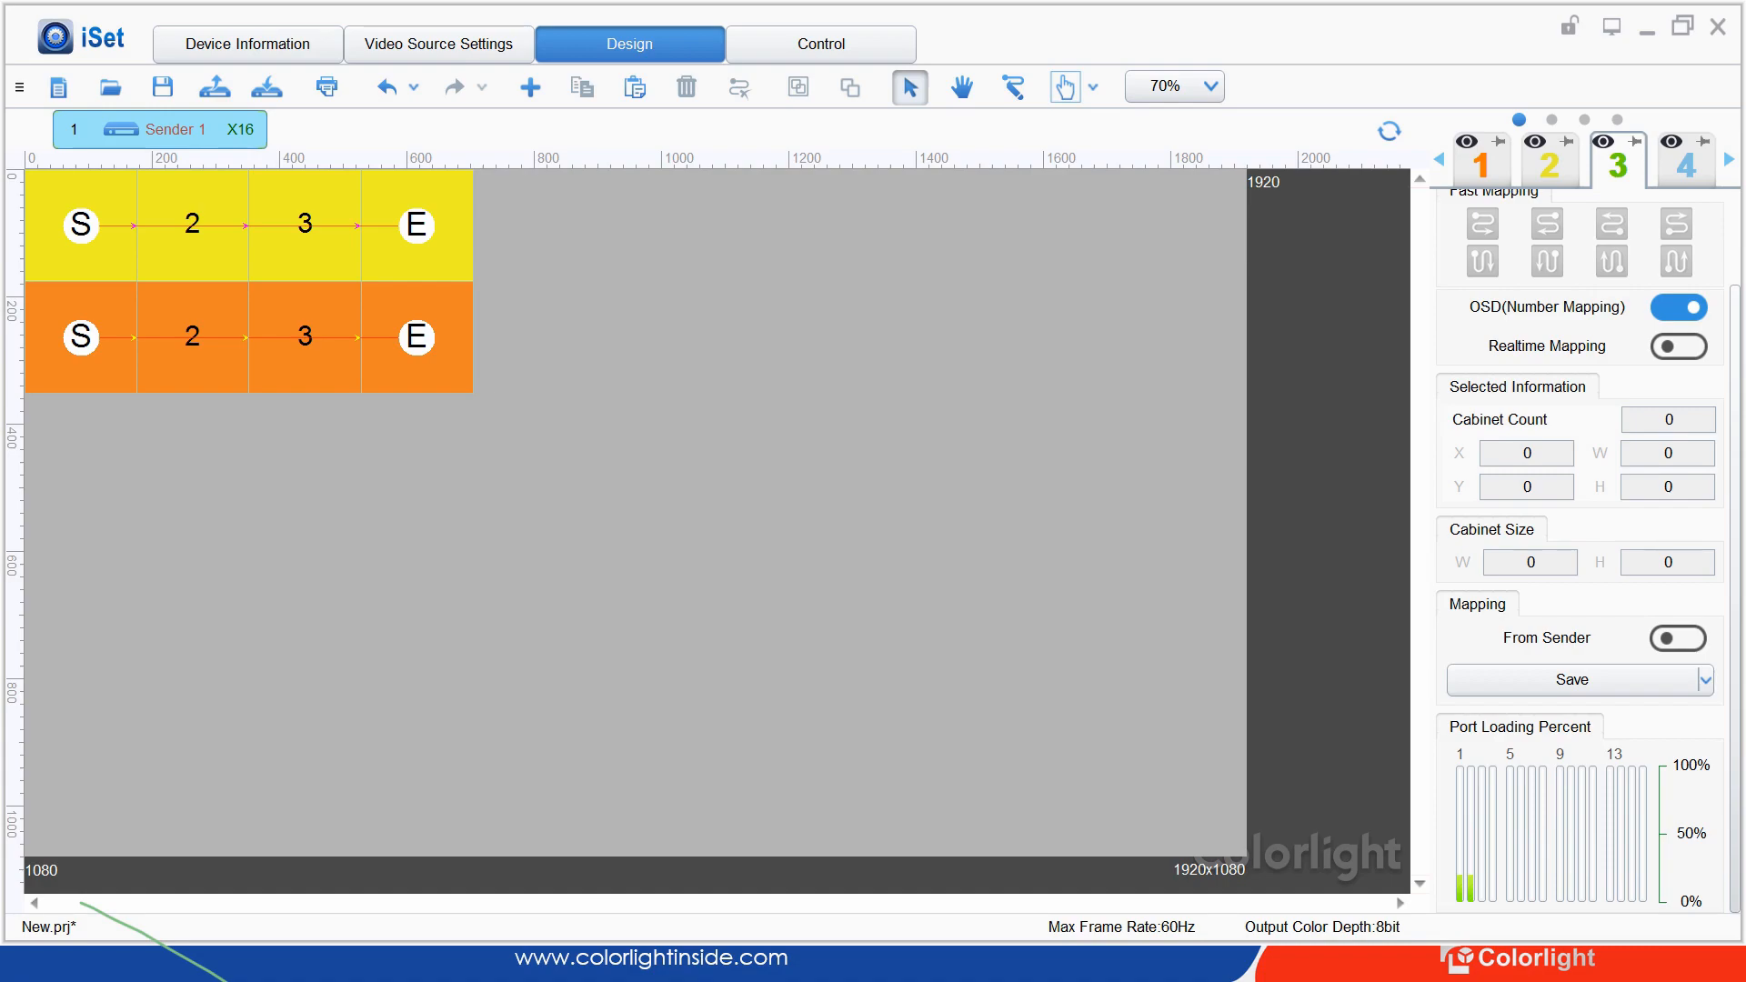
Highlight single cabinets one after another, from port 1's last cabinet to its third and up into port 2, and leave the highlight mode
{"action": "left_click", "coordinate": [1065, 88]}
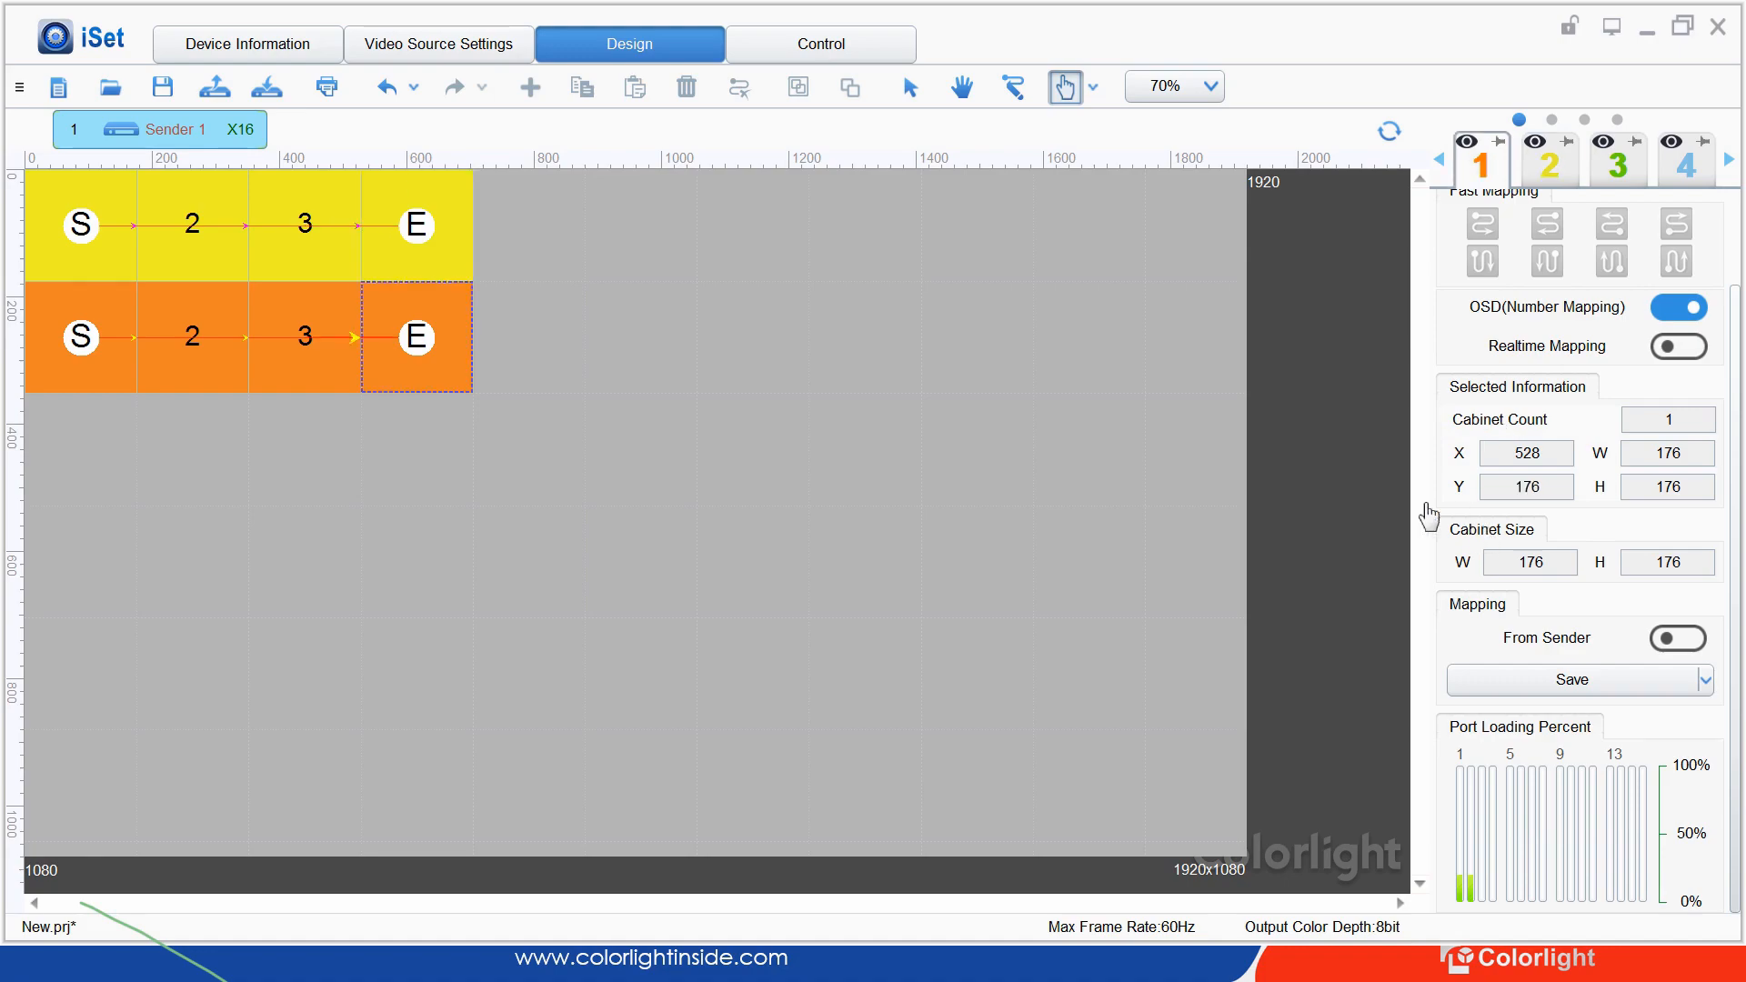
{"action": "key", "text": "Left"}
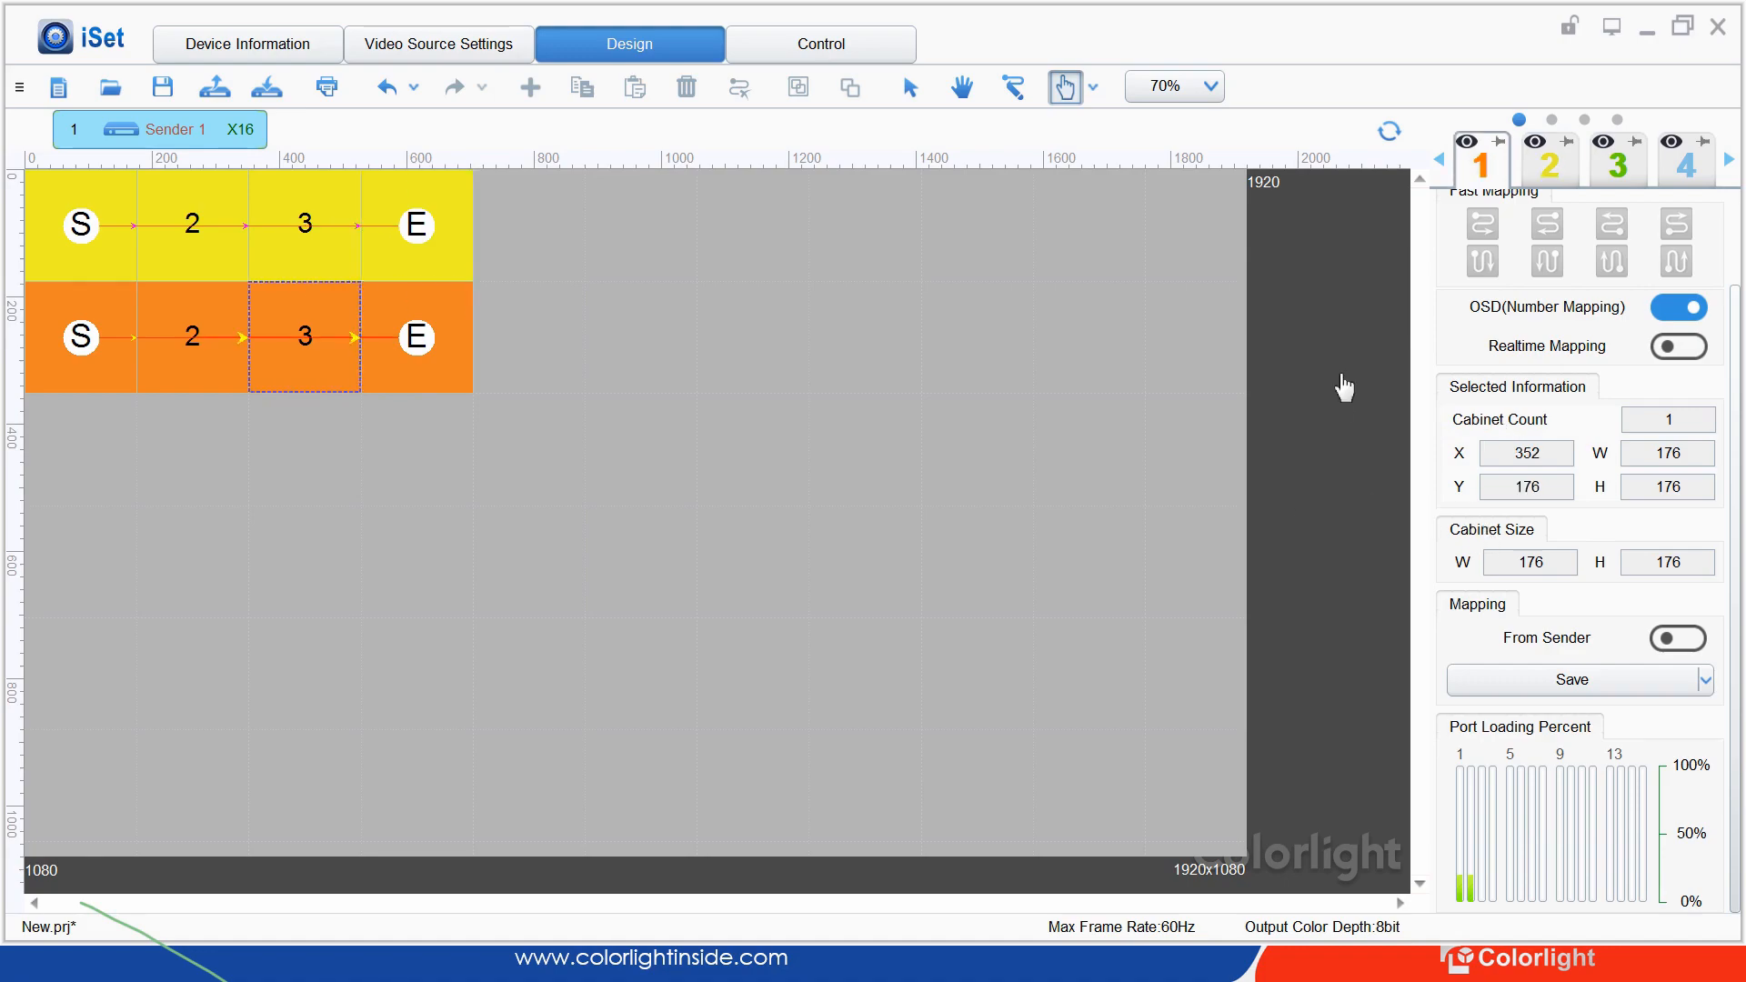
{"action": "key", "text": "Up"}
{"action": "key", "text": "Escape"}
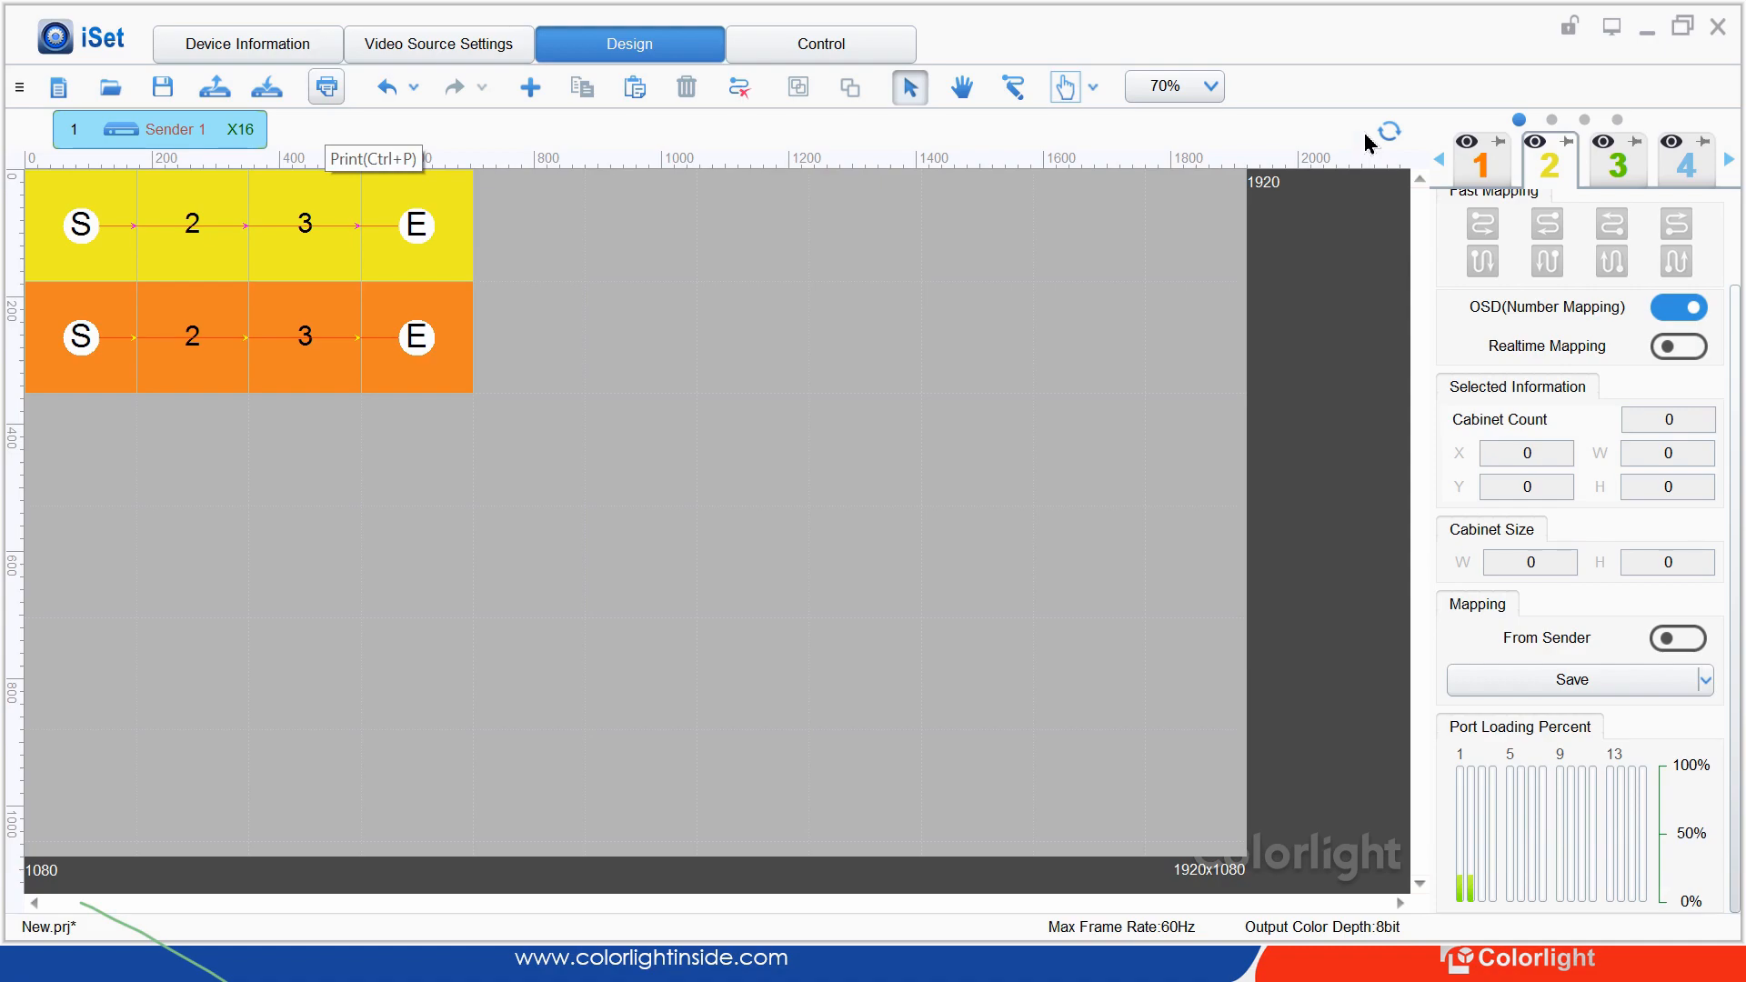
Change the watermark of the layout's print preview to 00000 and close the preview
{"action": "key", "text": "ctrl+p"}
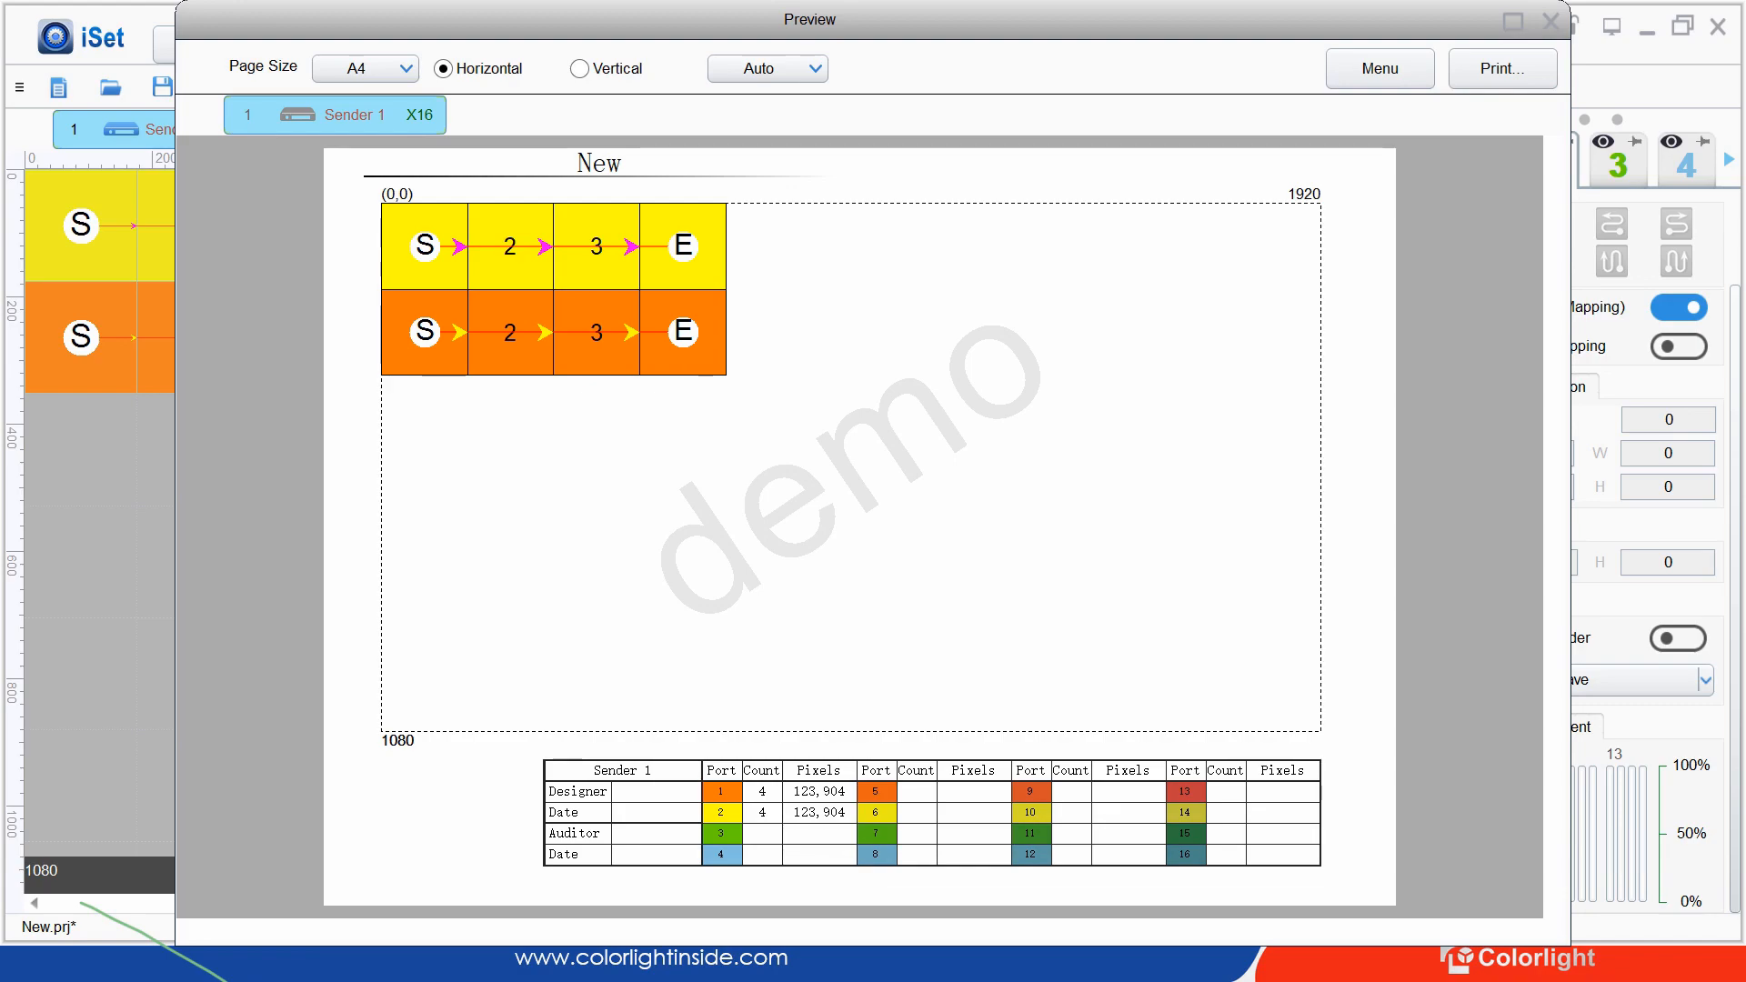
{"action": "left_click", "coordinate": [1381, 69]}
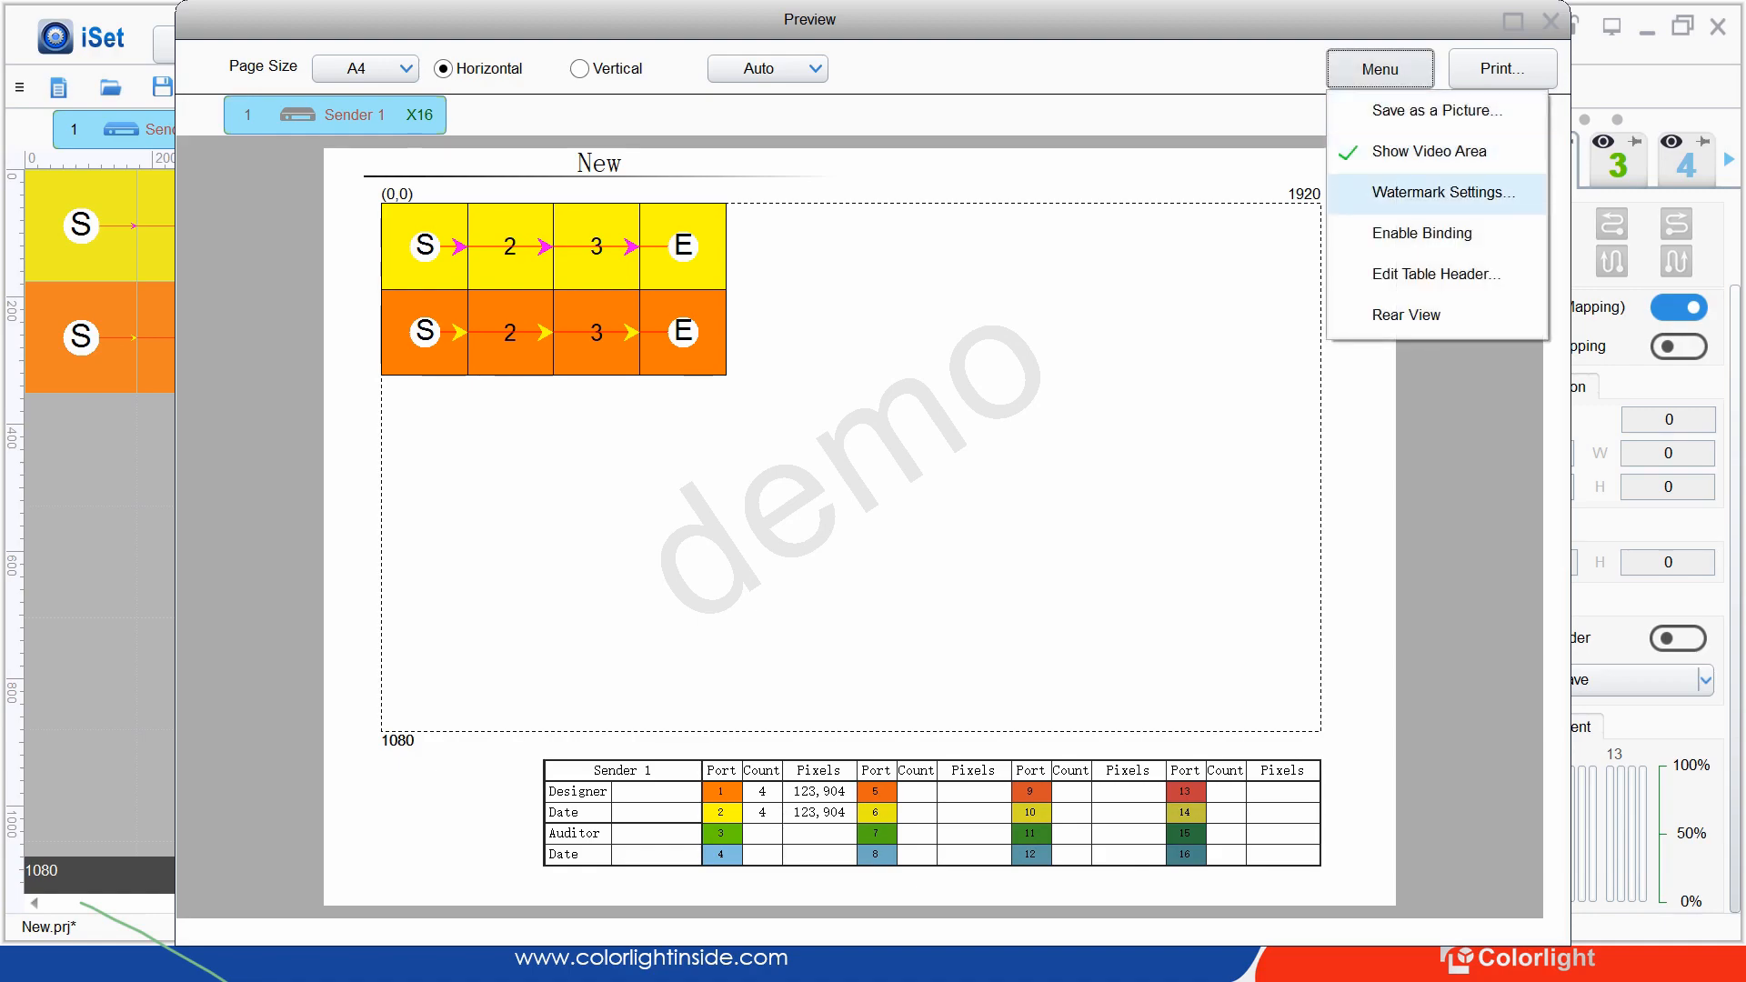
{"action": "left_click", "coordinate": [1443, 192]}
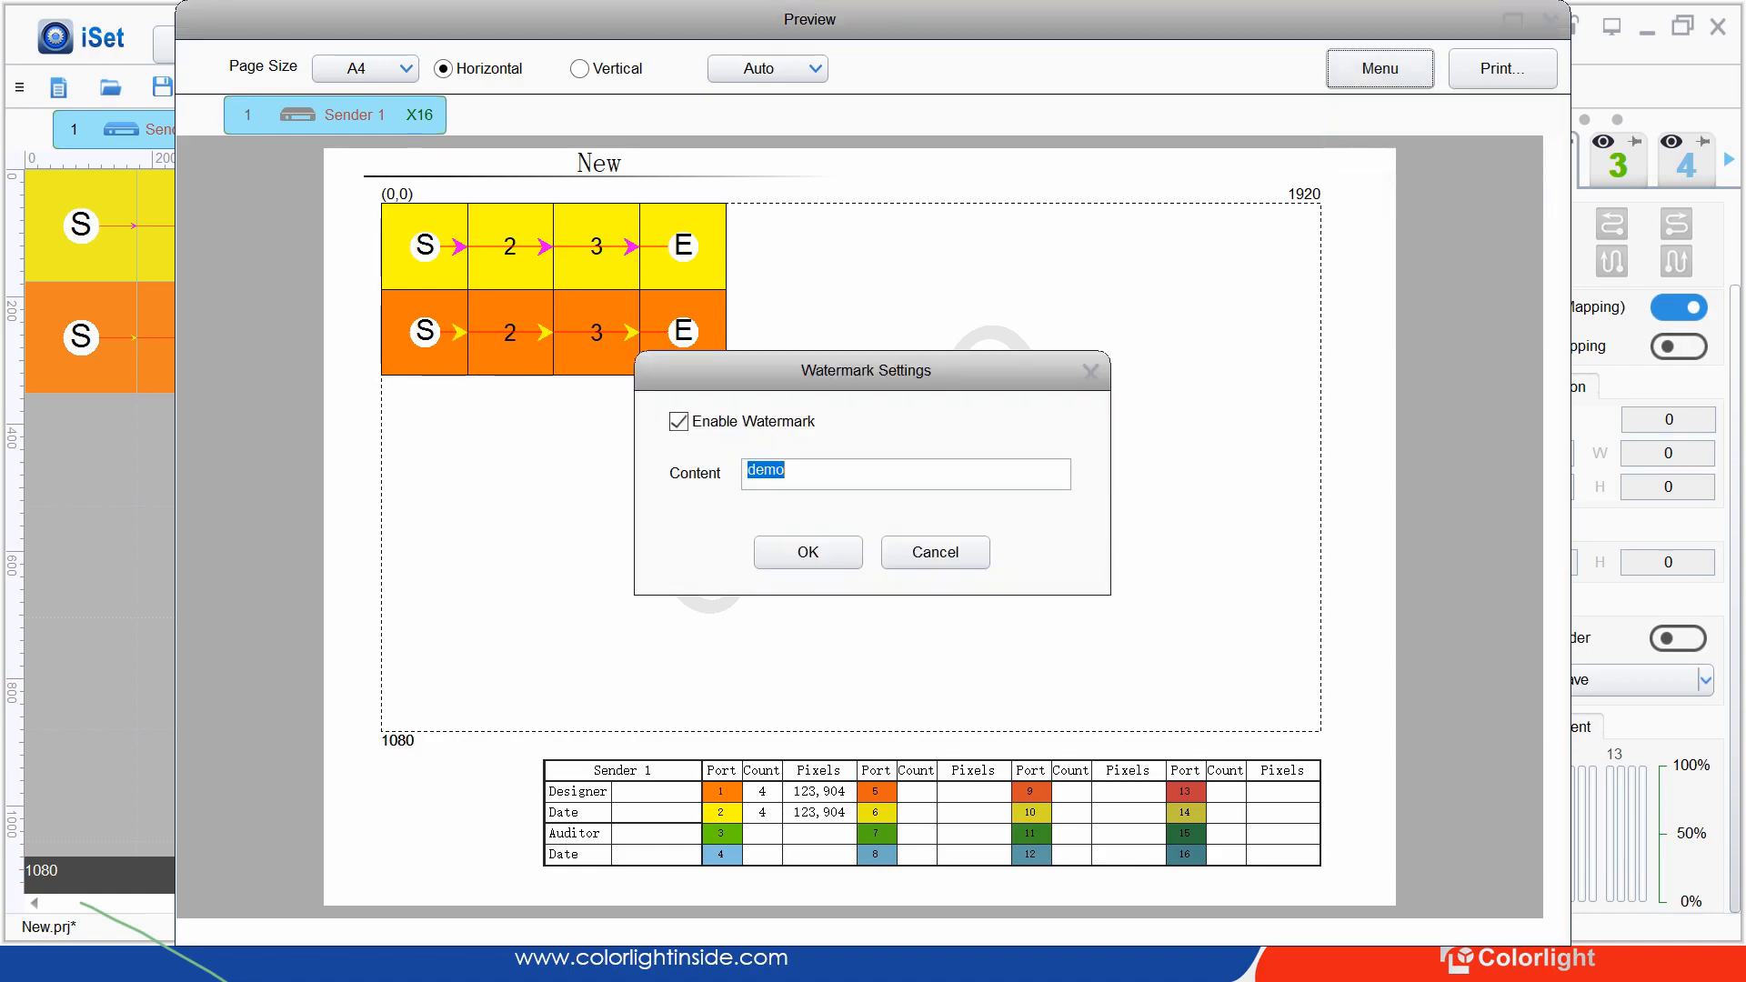
{"action": "type", "text": "00000"}
{"action": "left_click", "coordinate": [808, 552]}
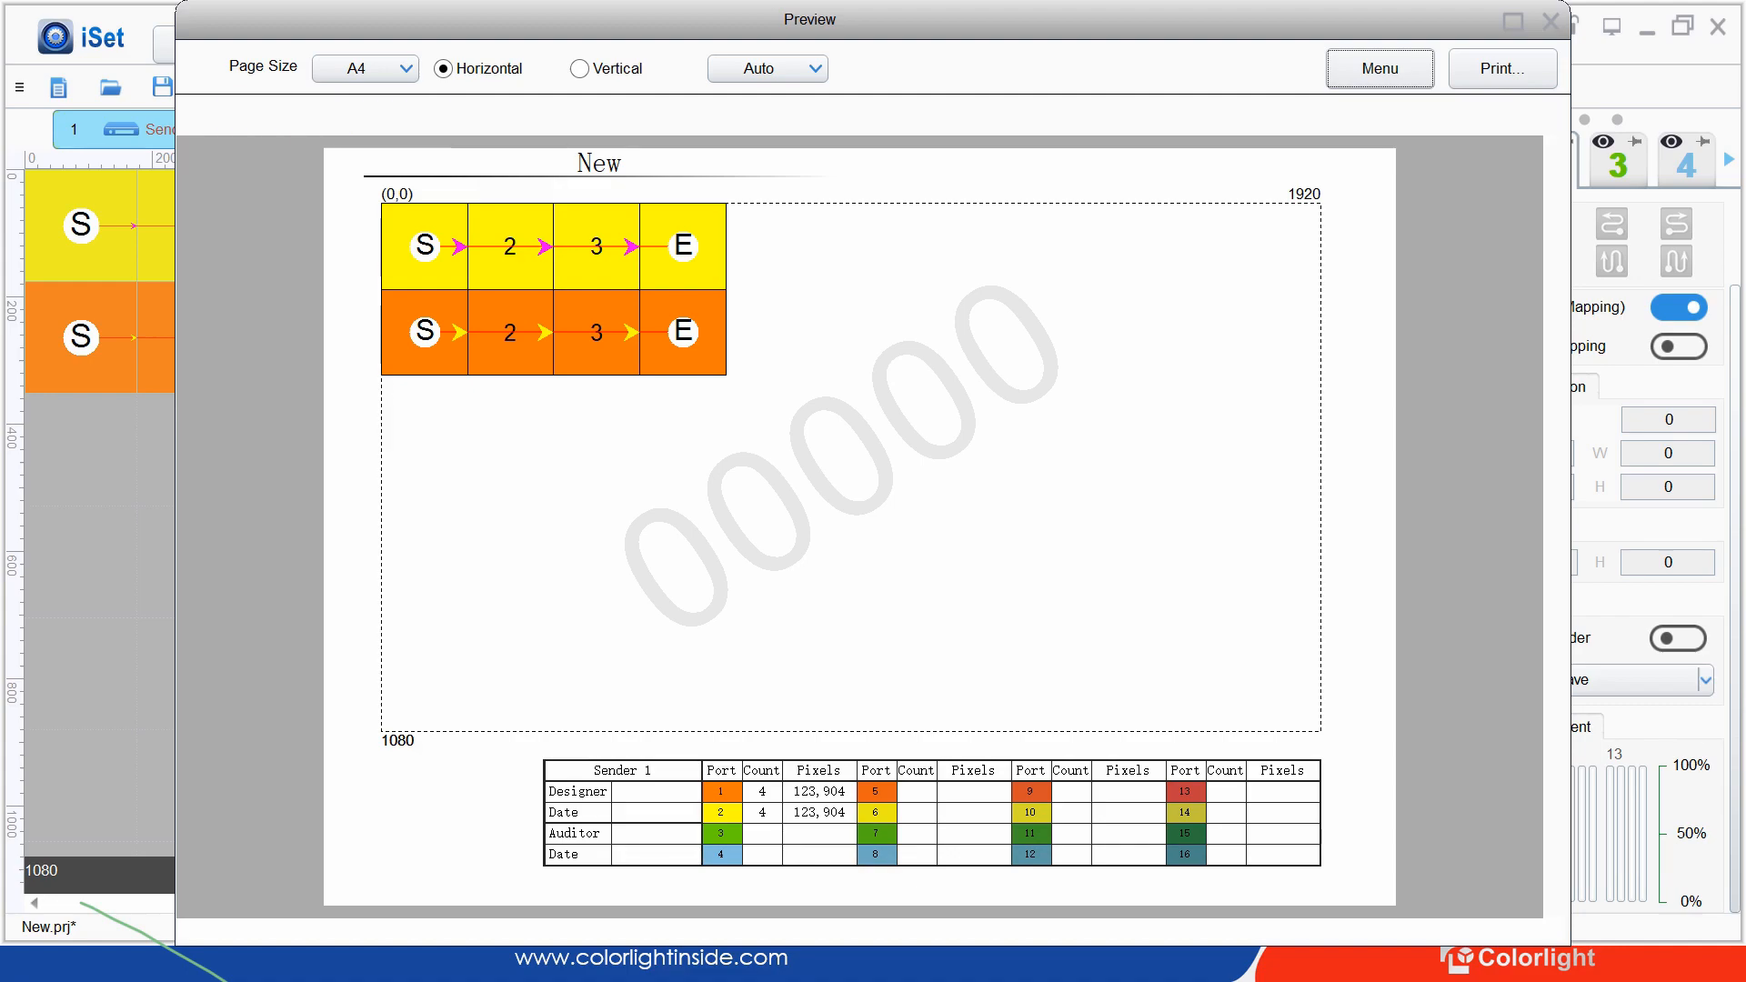
{"action": "left_click", "coordinate": [1551, 20]}
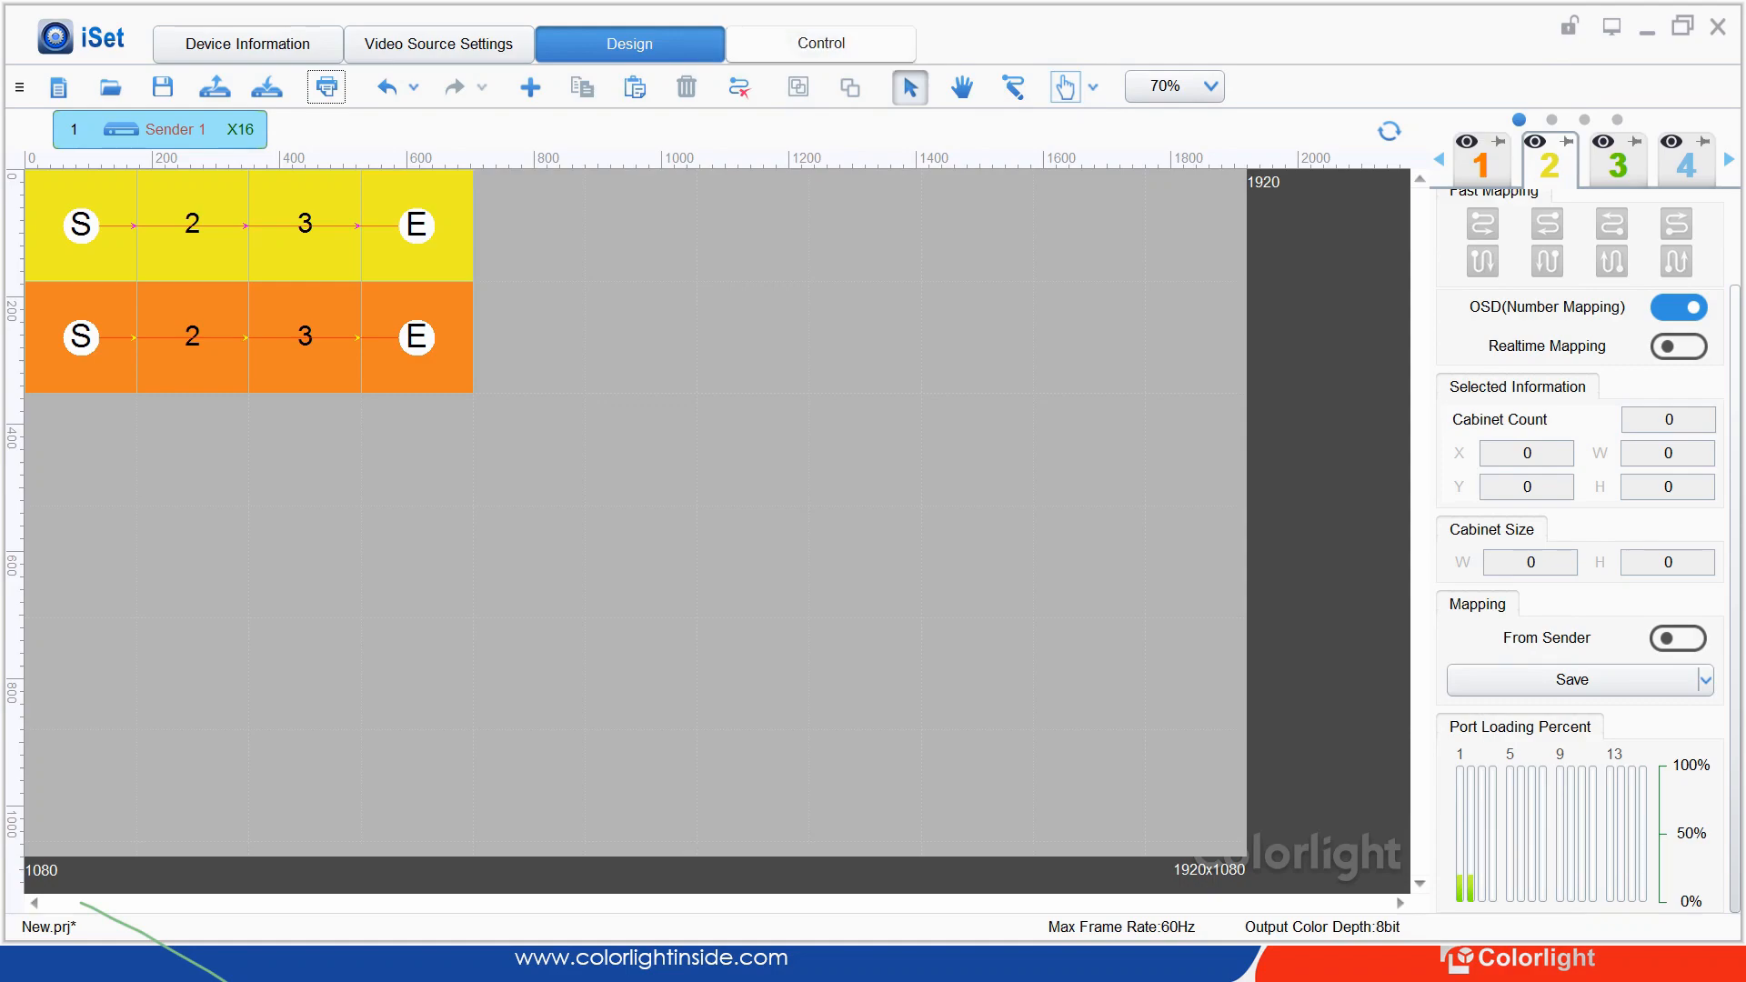
In the Control view, set Sender 1's brightness to 47% and its color temperature to 6300
{"action": "left_click", "coordinate": [821, 43]}
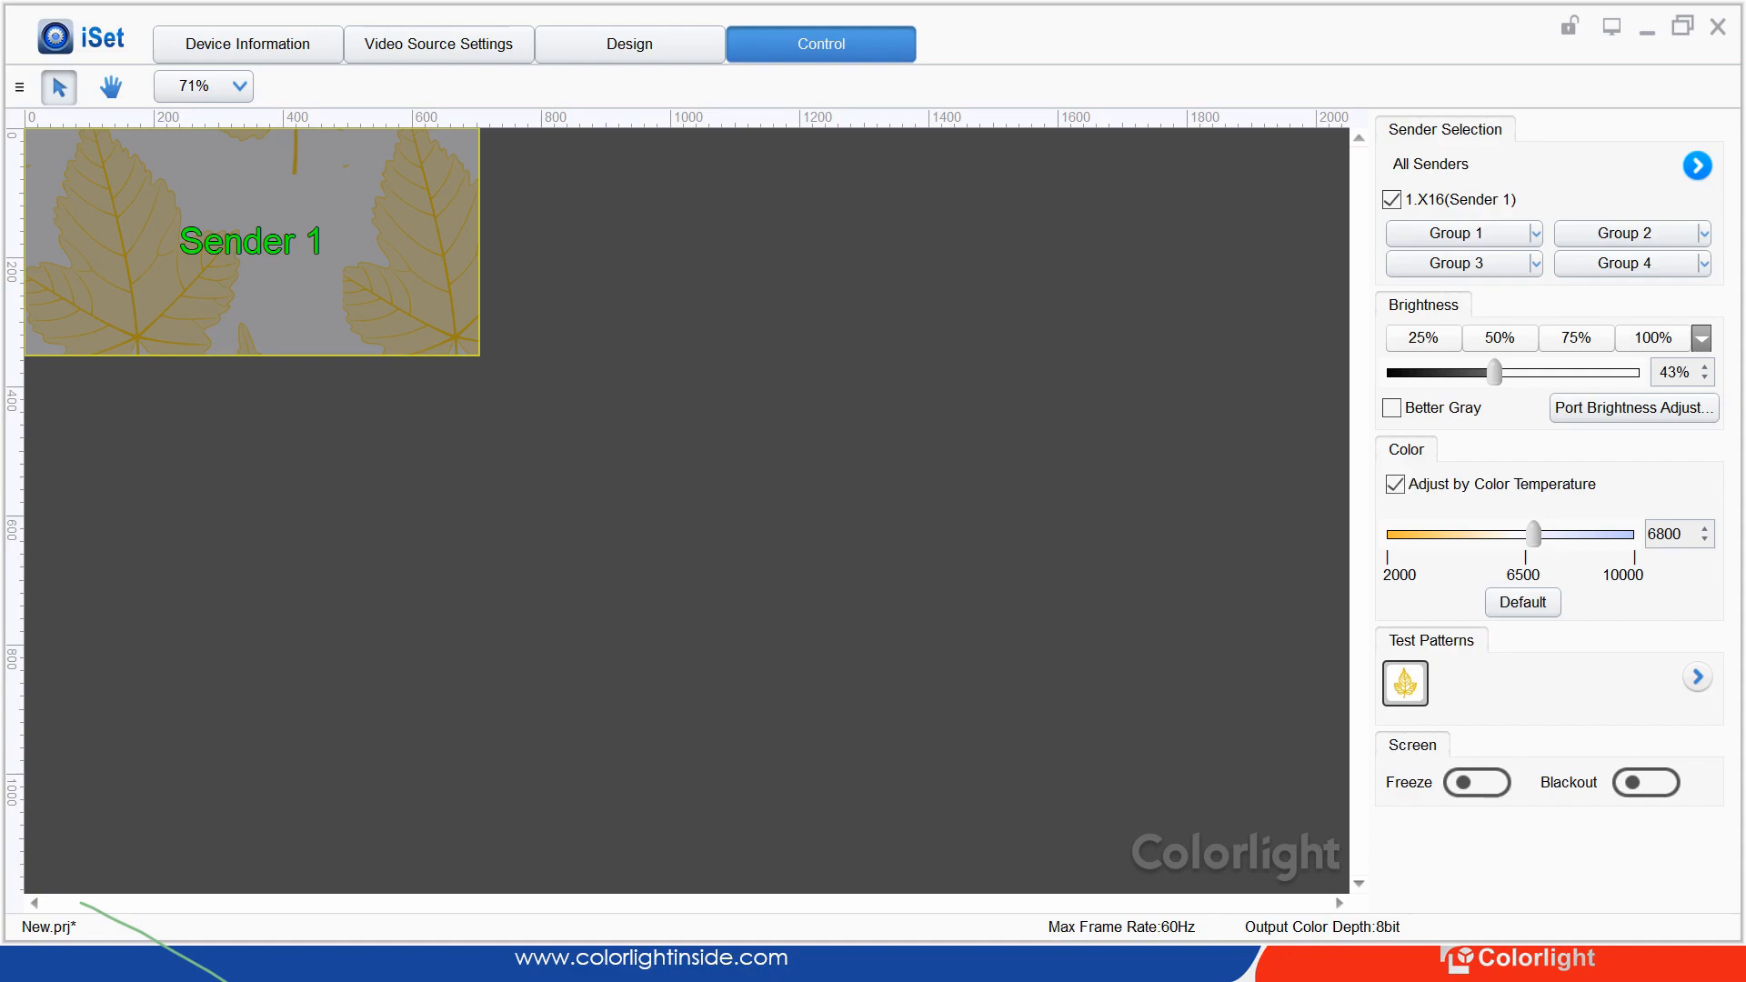
{"action": "mouse_move", "coordinate": [1495, 372]}
{"action": "left_mouse_down"}
{"action": "mouse_move", "coordinate": [1464, 372]}
{"action": "mouse_move", "coordinate": [1524, 372]}
{"action": "mouse_move", "coordinate": [1505, 372]}
{"action": "left_mouse_up"}
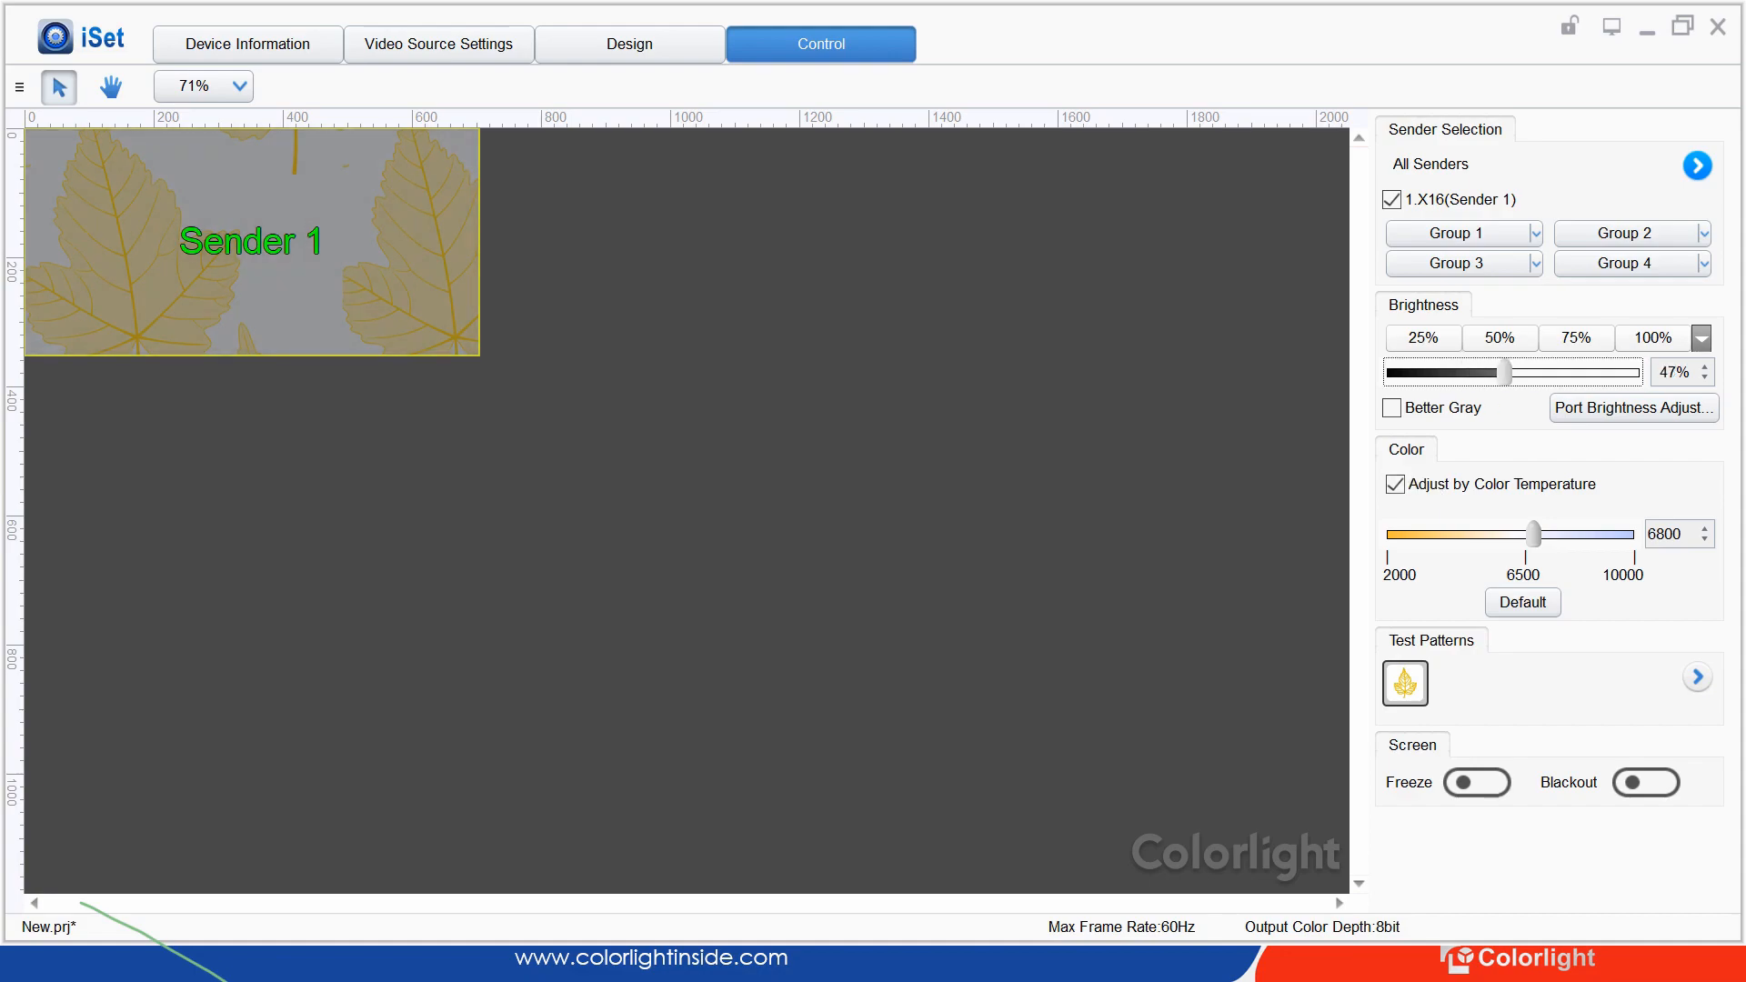
{"action": "mouse_move", "coordinate": [1535, 535]}
{"action": "left_mouse_down"}
{"action": "mouse_move", "coordinate": [1484, 535]}
{"action": "mouse_move", "coordinate": [1518, 535]}
{"action": "left_mouse_up"}
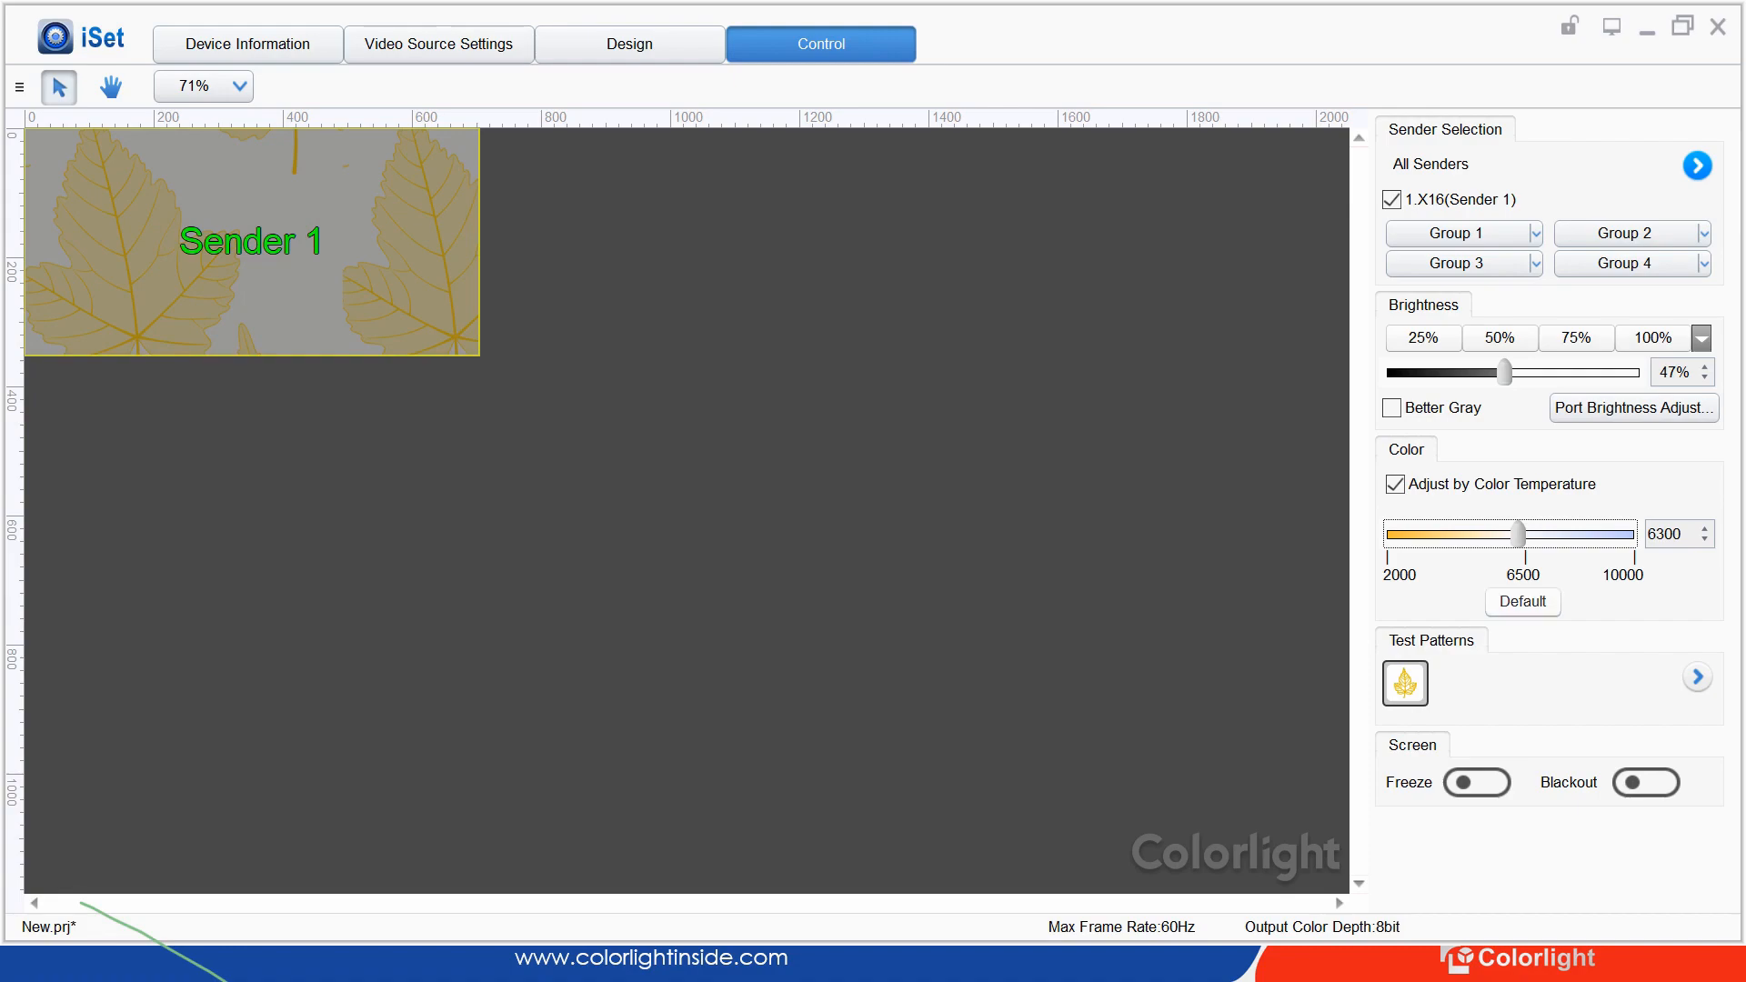
Expand the list of test patterns and try the Freeze and Blackout screen switches, leaving both off
{"action": "left_click", "coordinate": [1697, 676]}
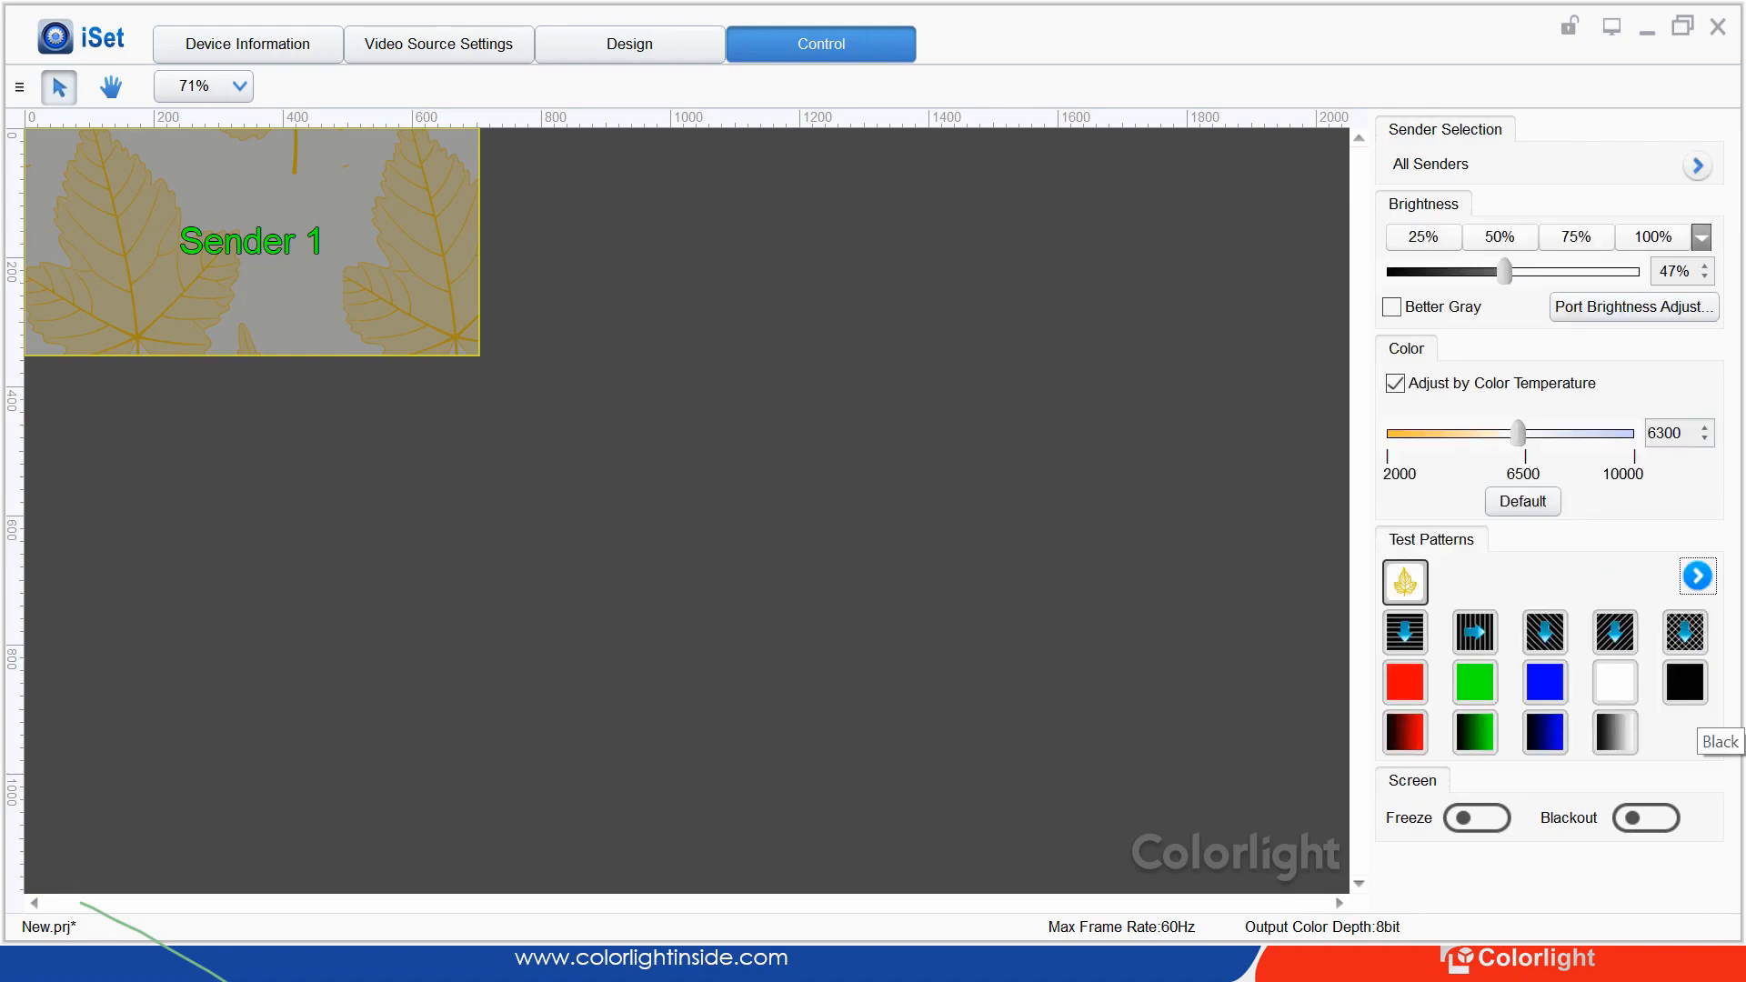
{"action": "left_click", "coordinate": [1477, 818]}
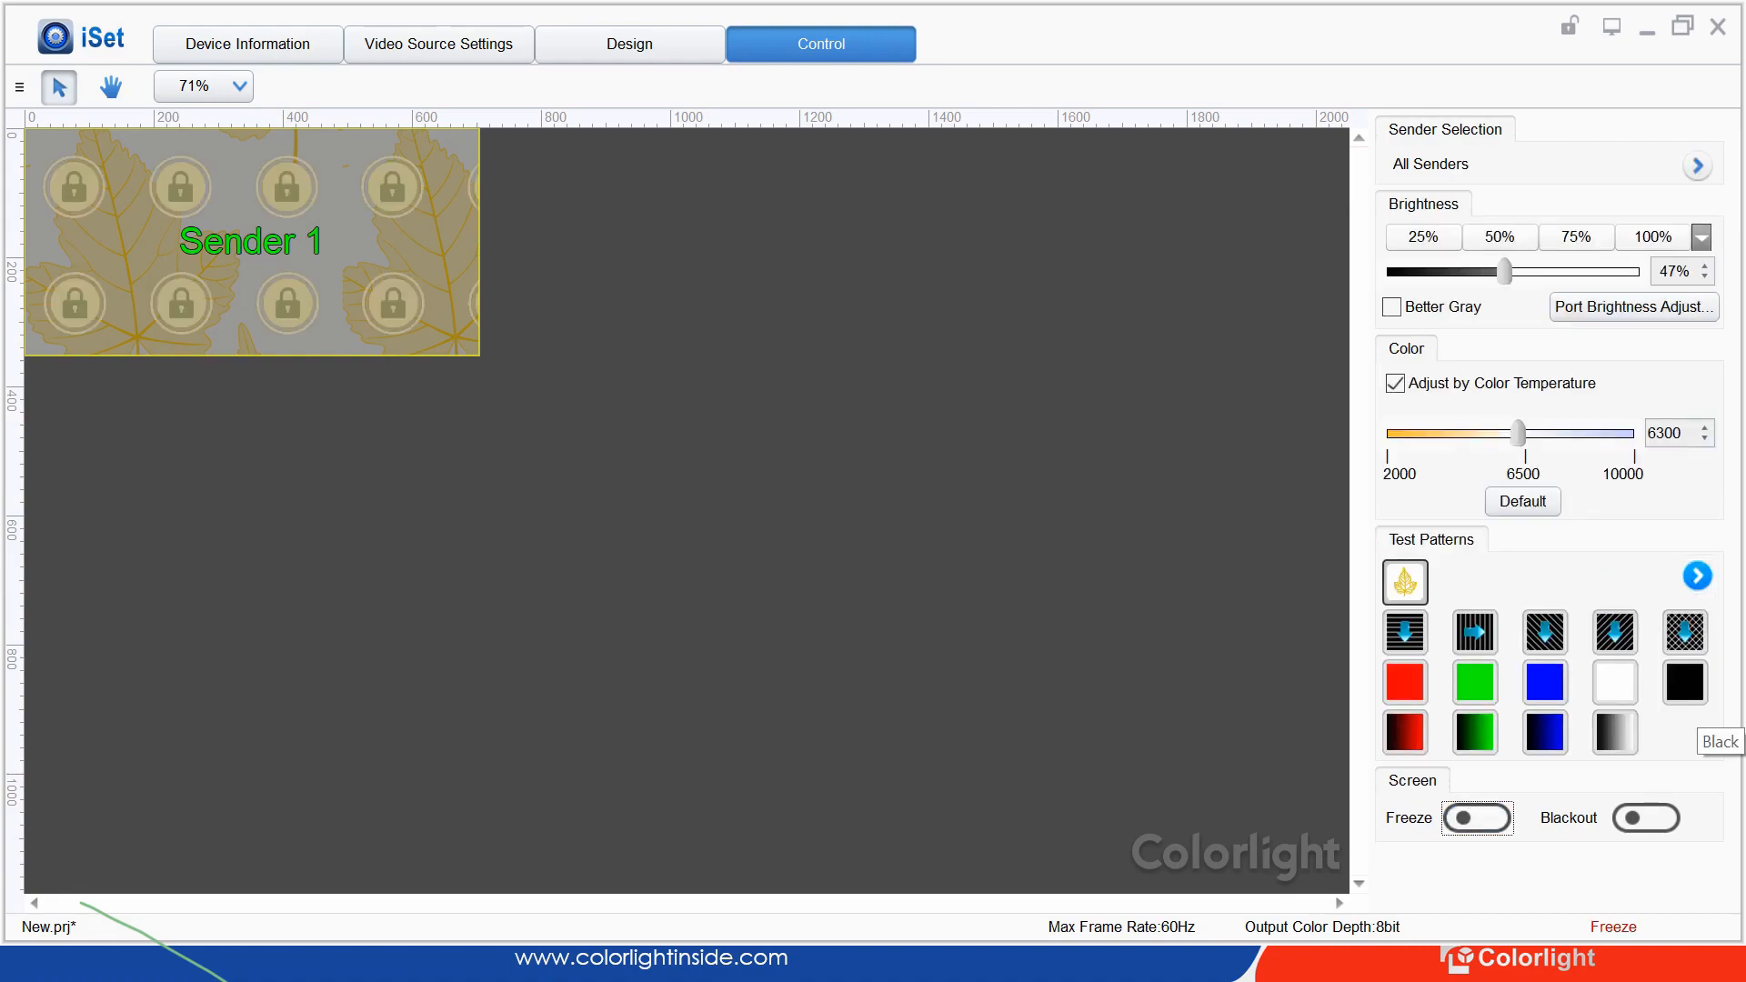
{"action": "left_click", "coordinate": [1646, 817]}
{"action": "left_click", "coordinate": [1647, 818]}
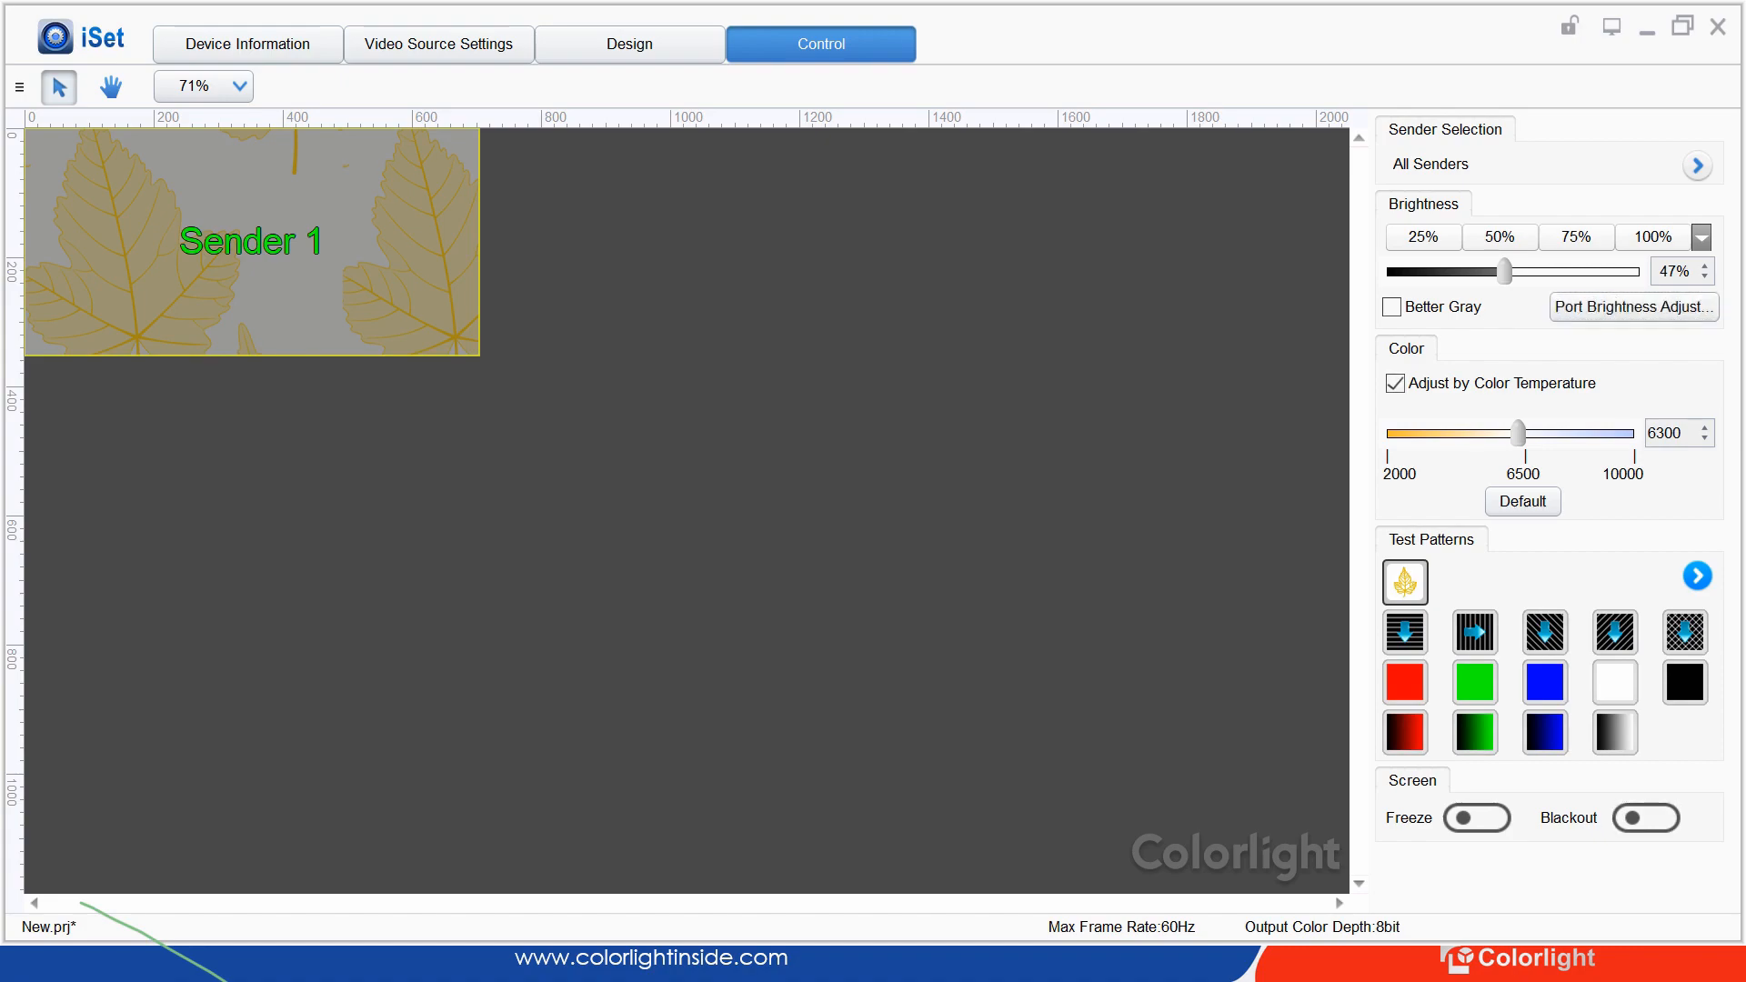
Adjust Sender 1's port brightness to 70% for Group 1 and 30% for Group 2
{"action": "left_click", "coordinate": [1633, 307]}
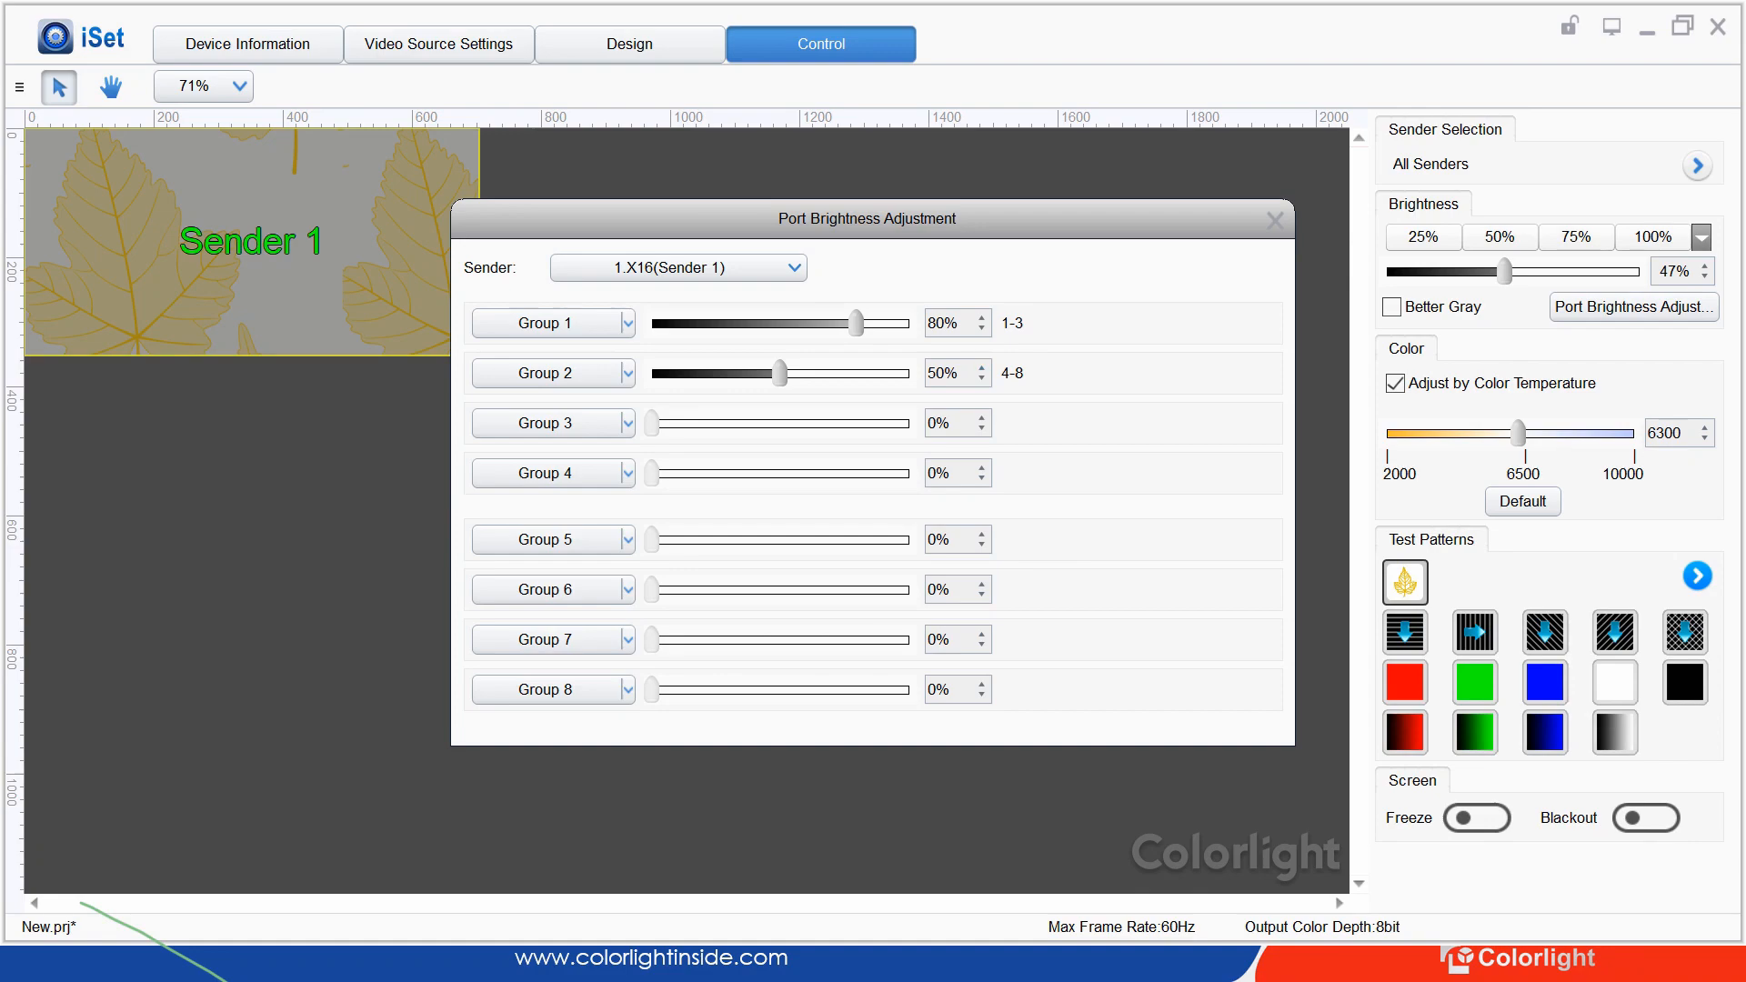
{"action": "left_click_drag", "start_coordinate": [780, 373], "coordinate": [750, 373]}
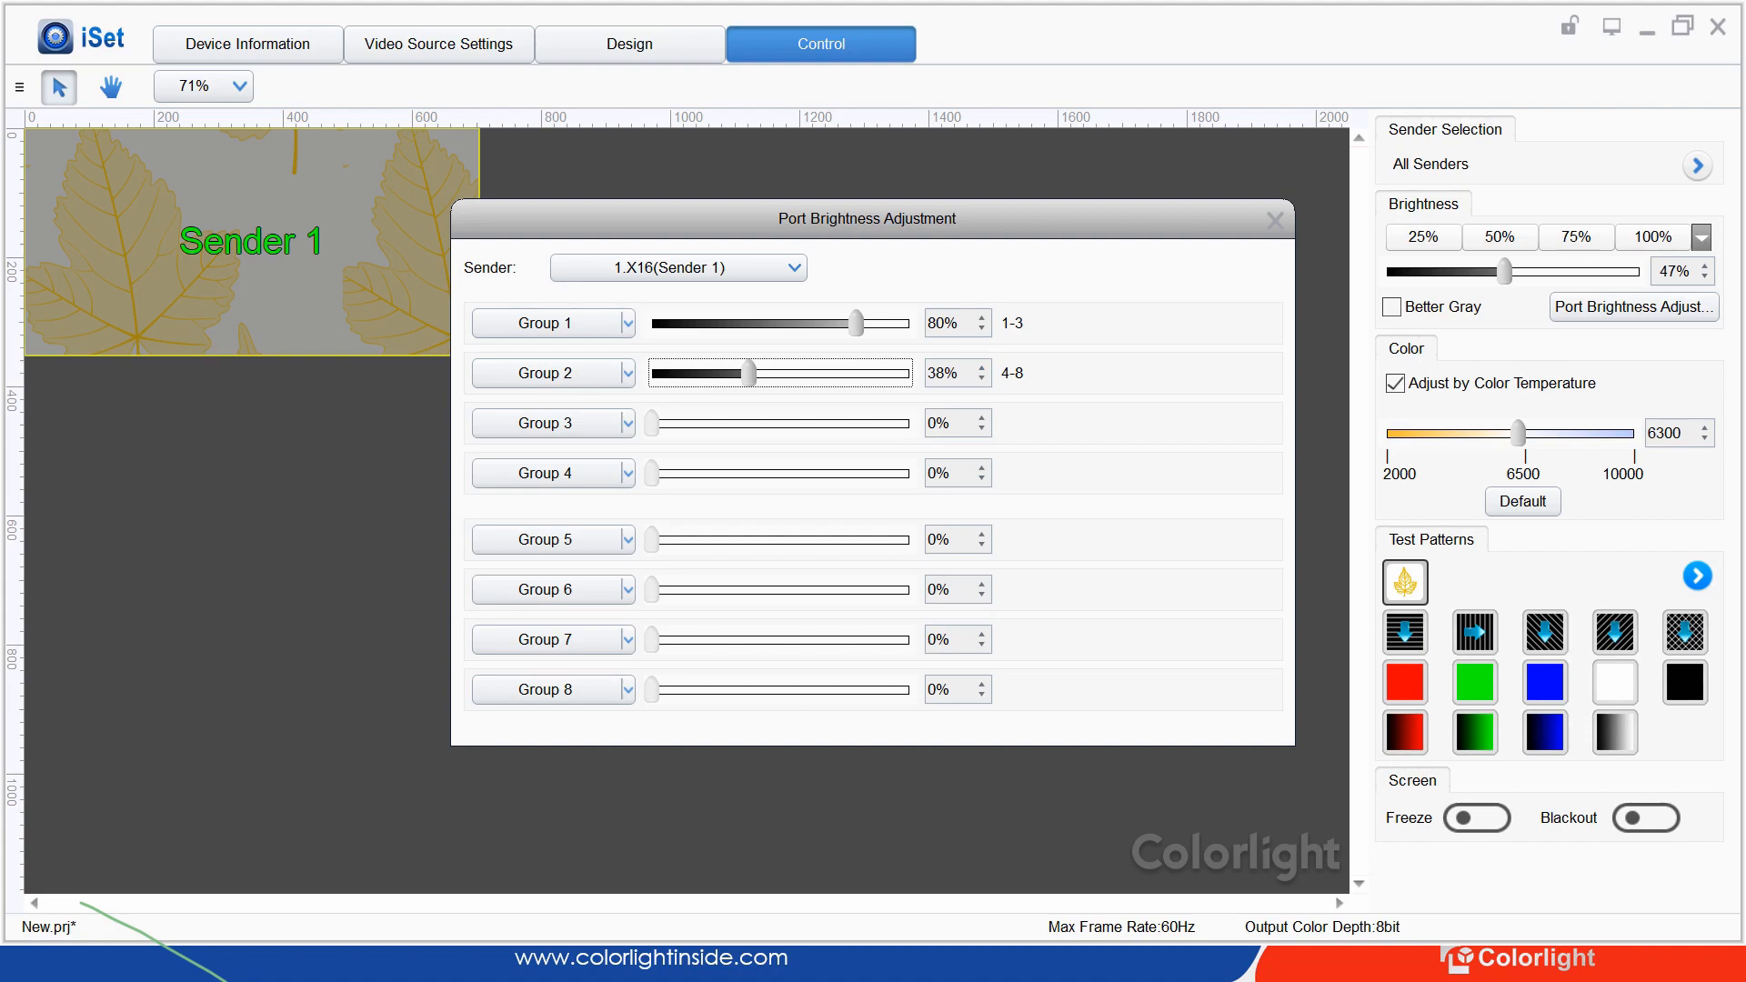
{"action": "left_click_drag", "start_coordinate": [856, 323], "coordinate": [830, 323]}
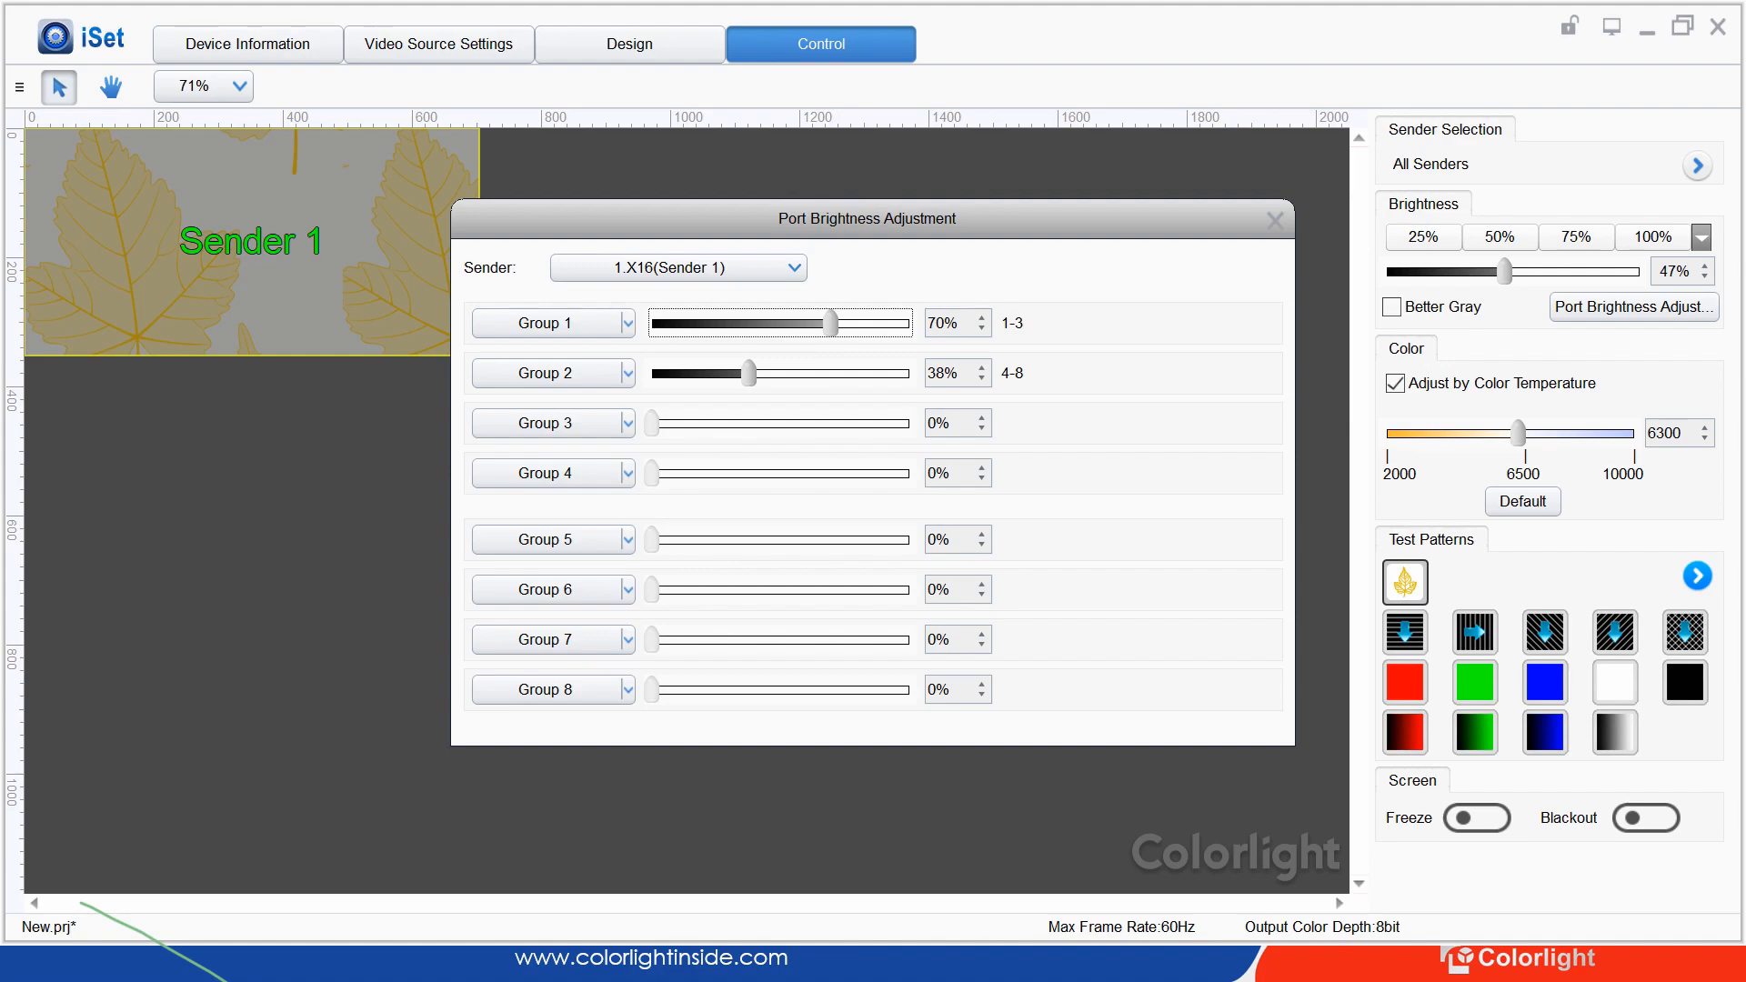
{"action": "left_click_drag", "start_coordinate": [749, 373], "coordinate": [739, 373]}
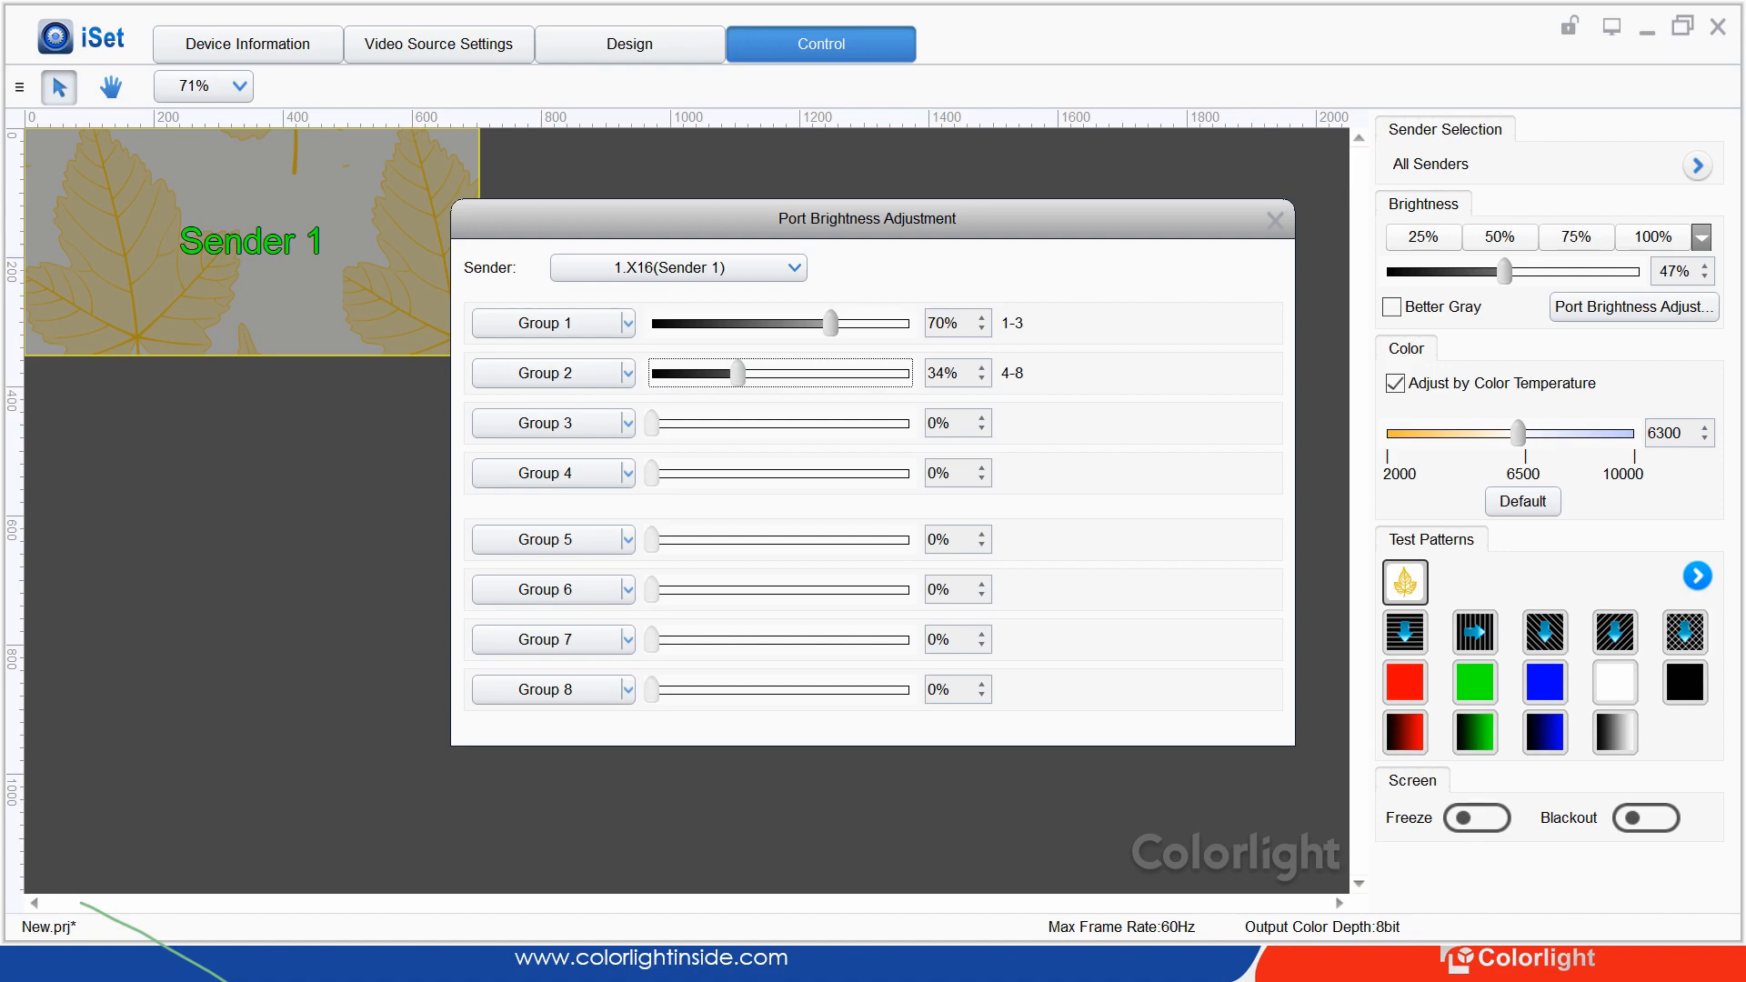
{"action": "left_click_drag", "start_coordinate": [738, 373], "coordinate": [729, 373]}
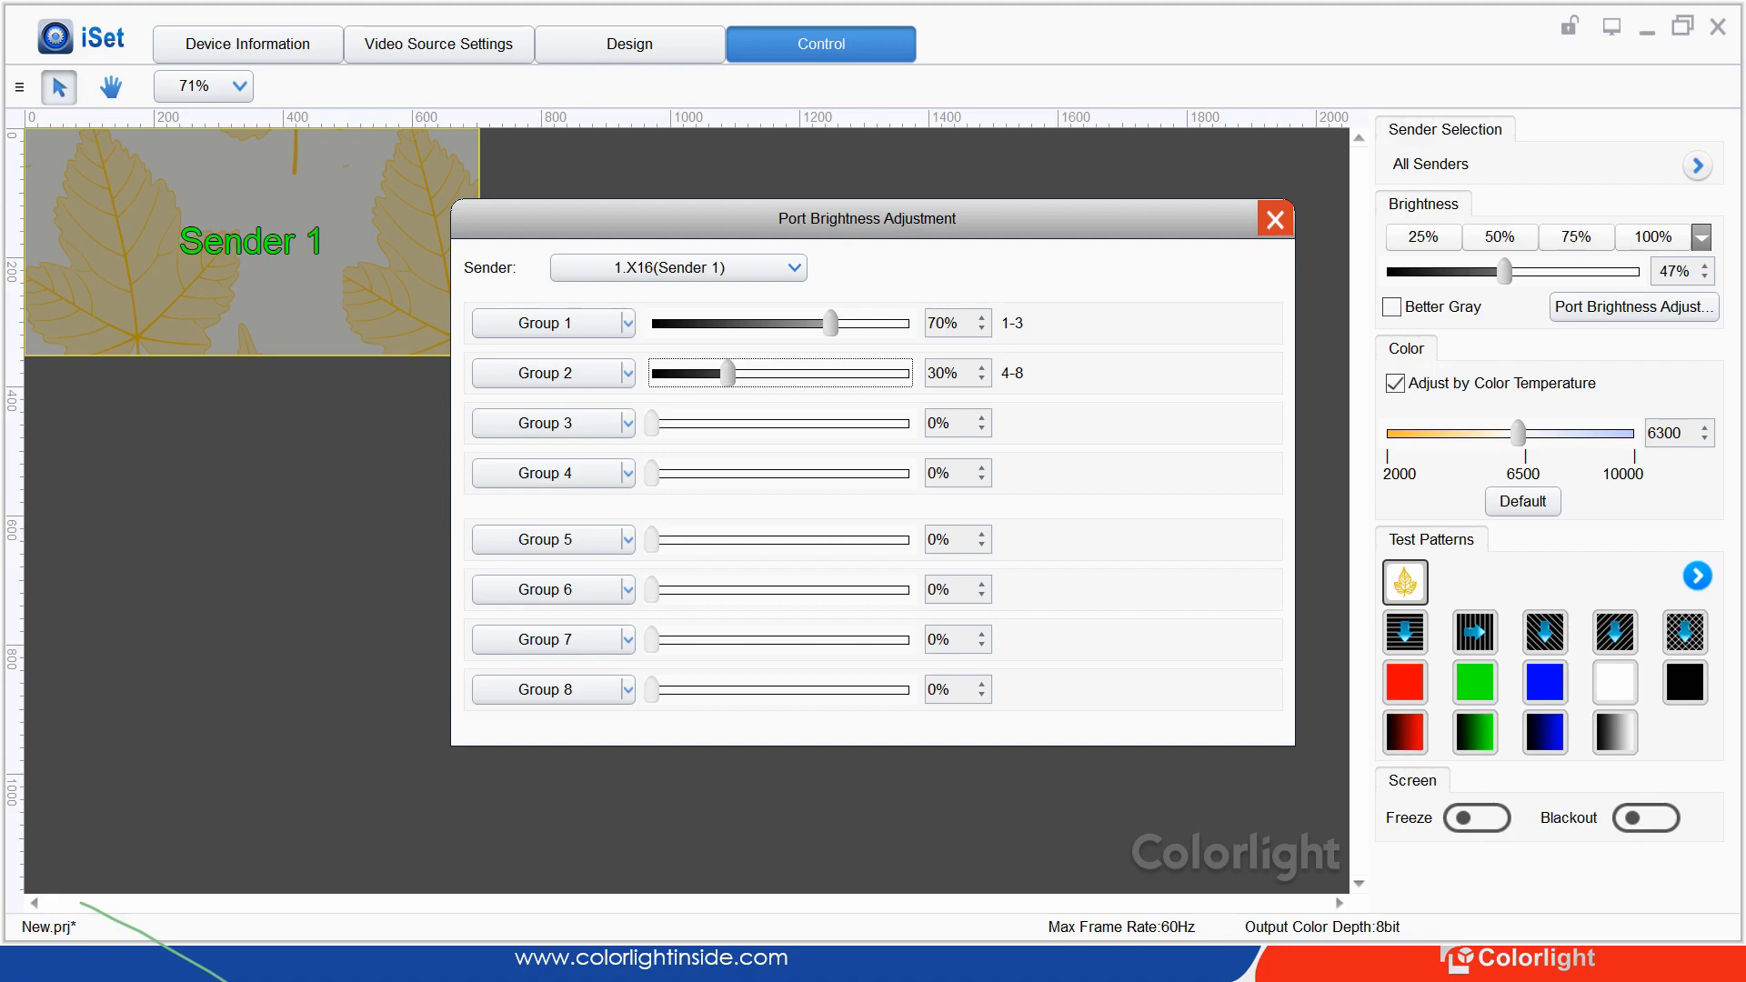
{"action": "left_click", "coordinate": [1275, 219]}
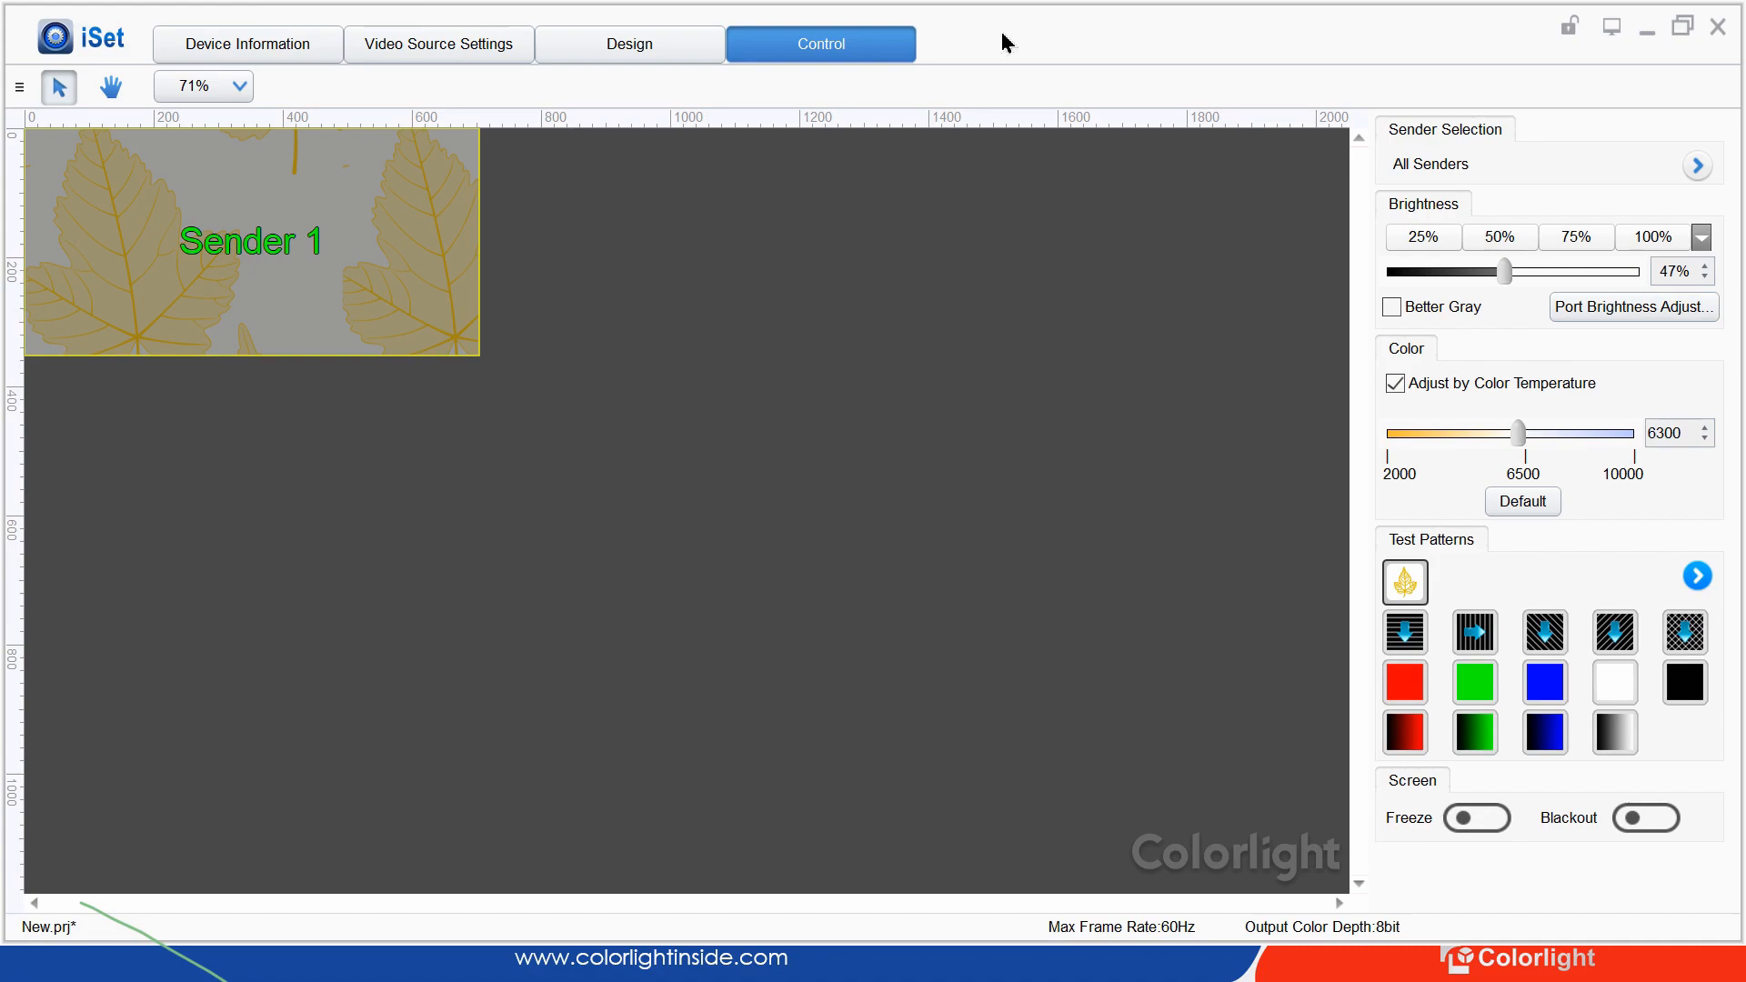
Browse the Tools and Settings entries of the main menu and open the Software Features settings
{"action": "key", "text": "alt"}
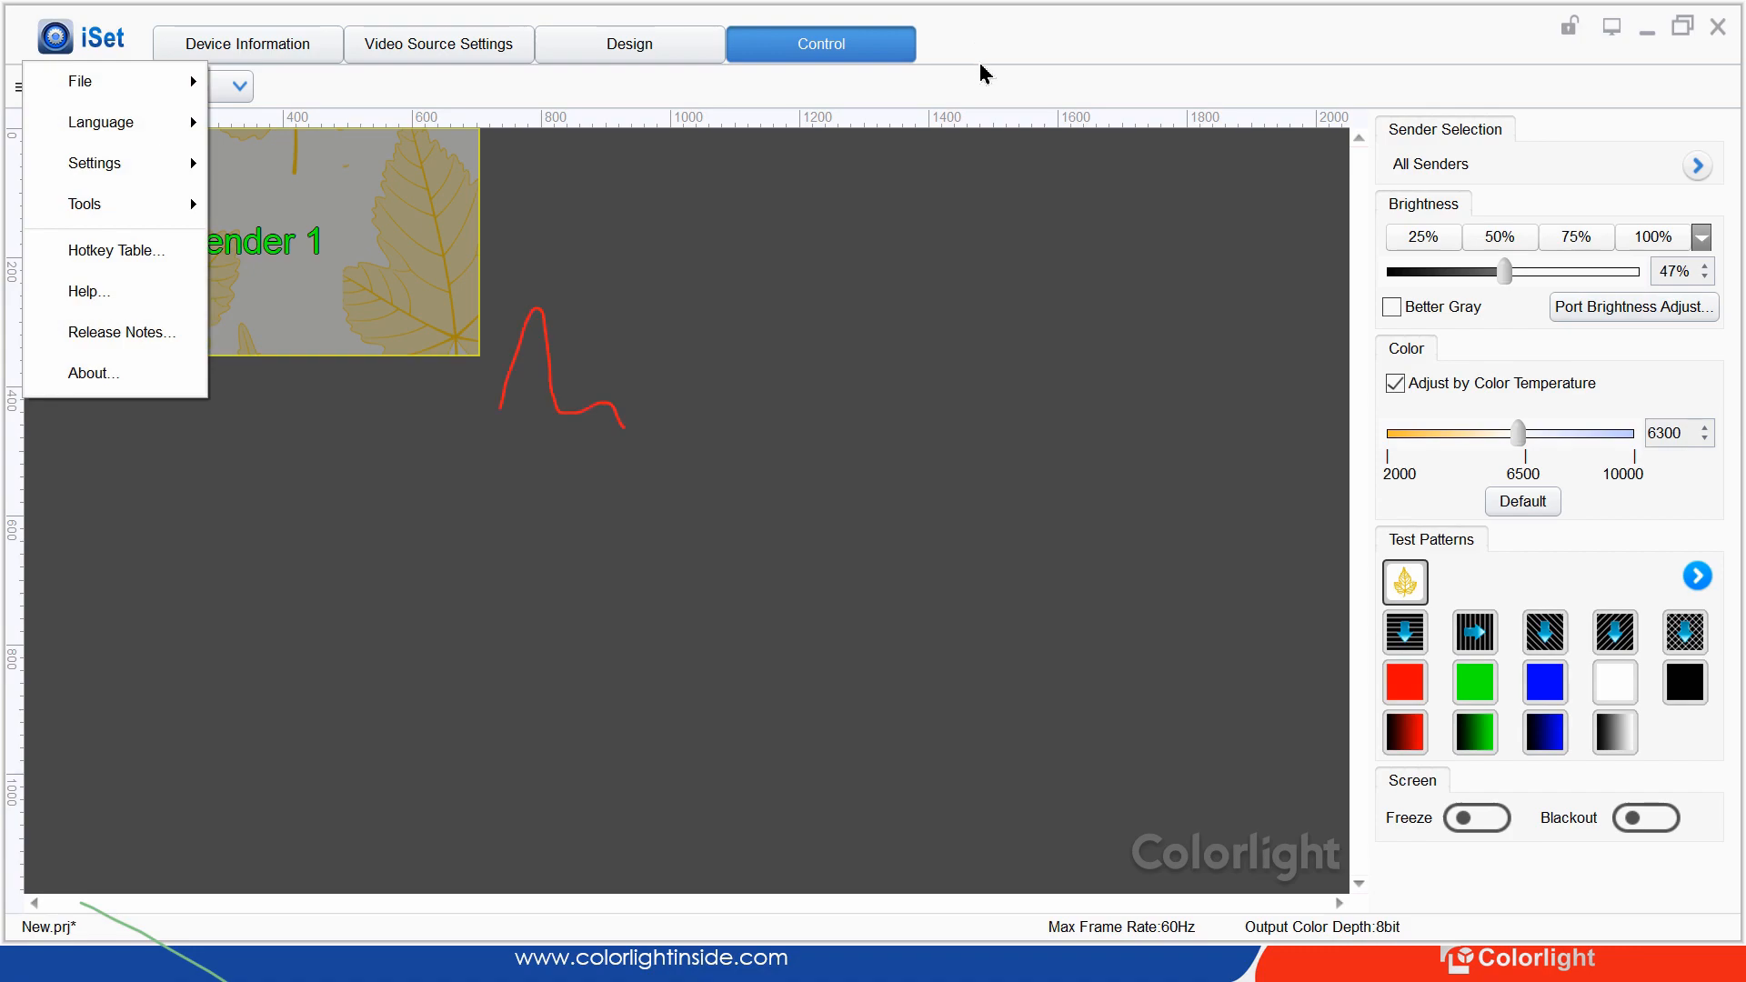
{"action": "key", "text": "Down"}
{"action": "key", "text": "Down"}
{"action": "key", "text": "Down"}
{"action": "key", "text": "Down"}
{"action": "key", "text": "Right"}
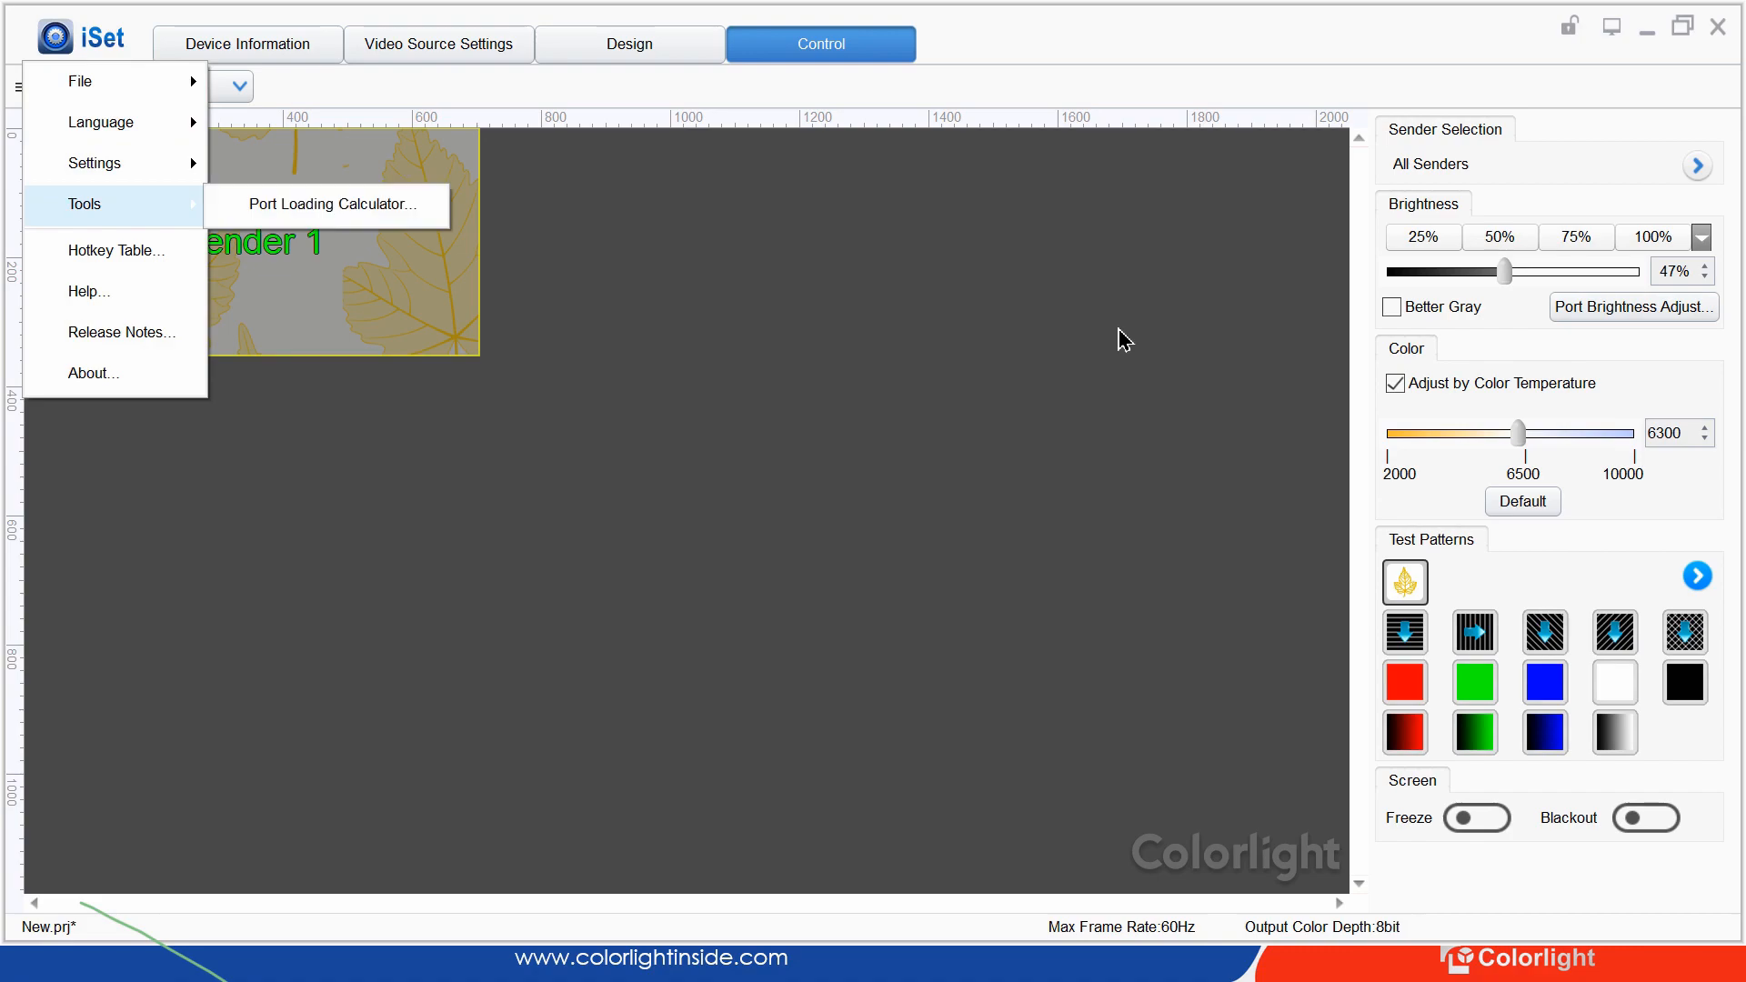
{"action": "key", "text": "Down"}
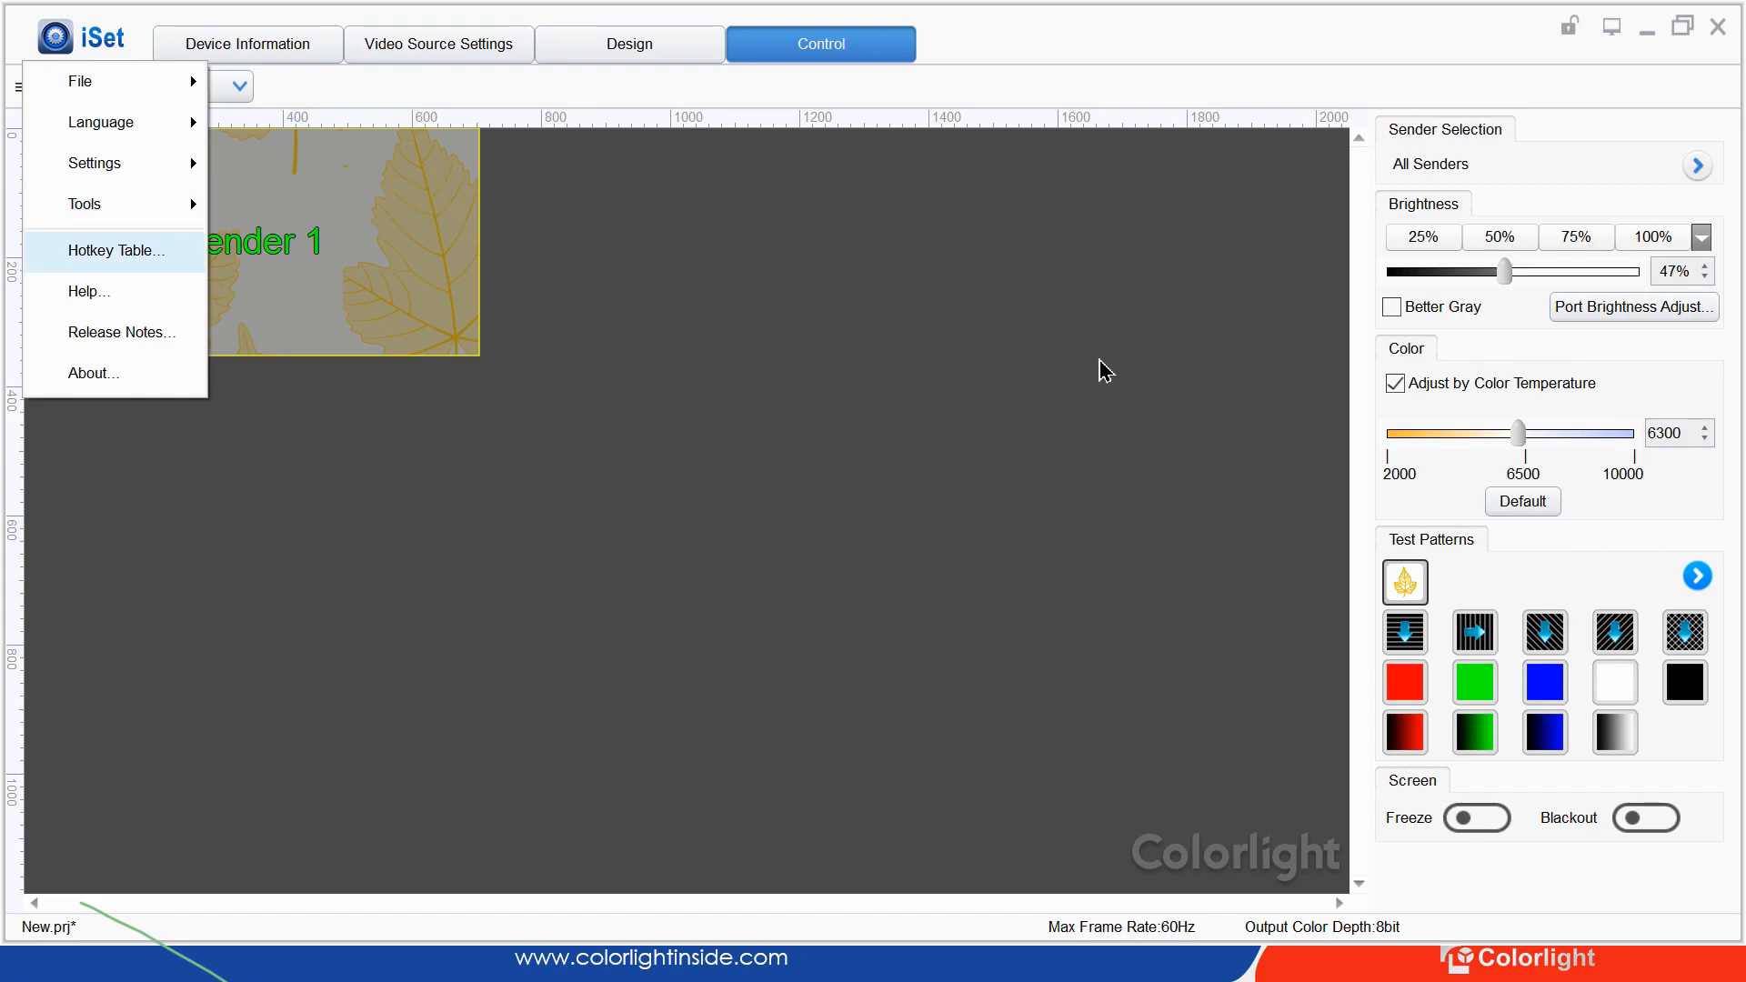
{"action": "key", "text": "Up"}
{"action": "key", "text": "Right"}
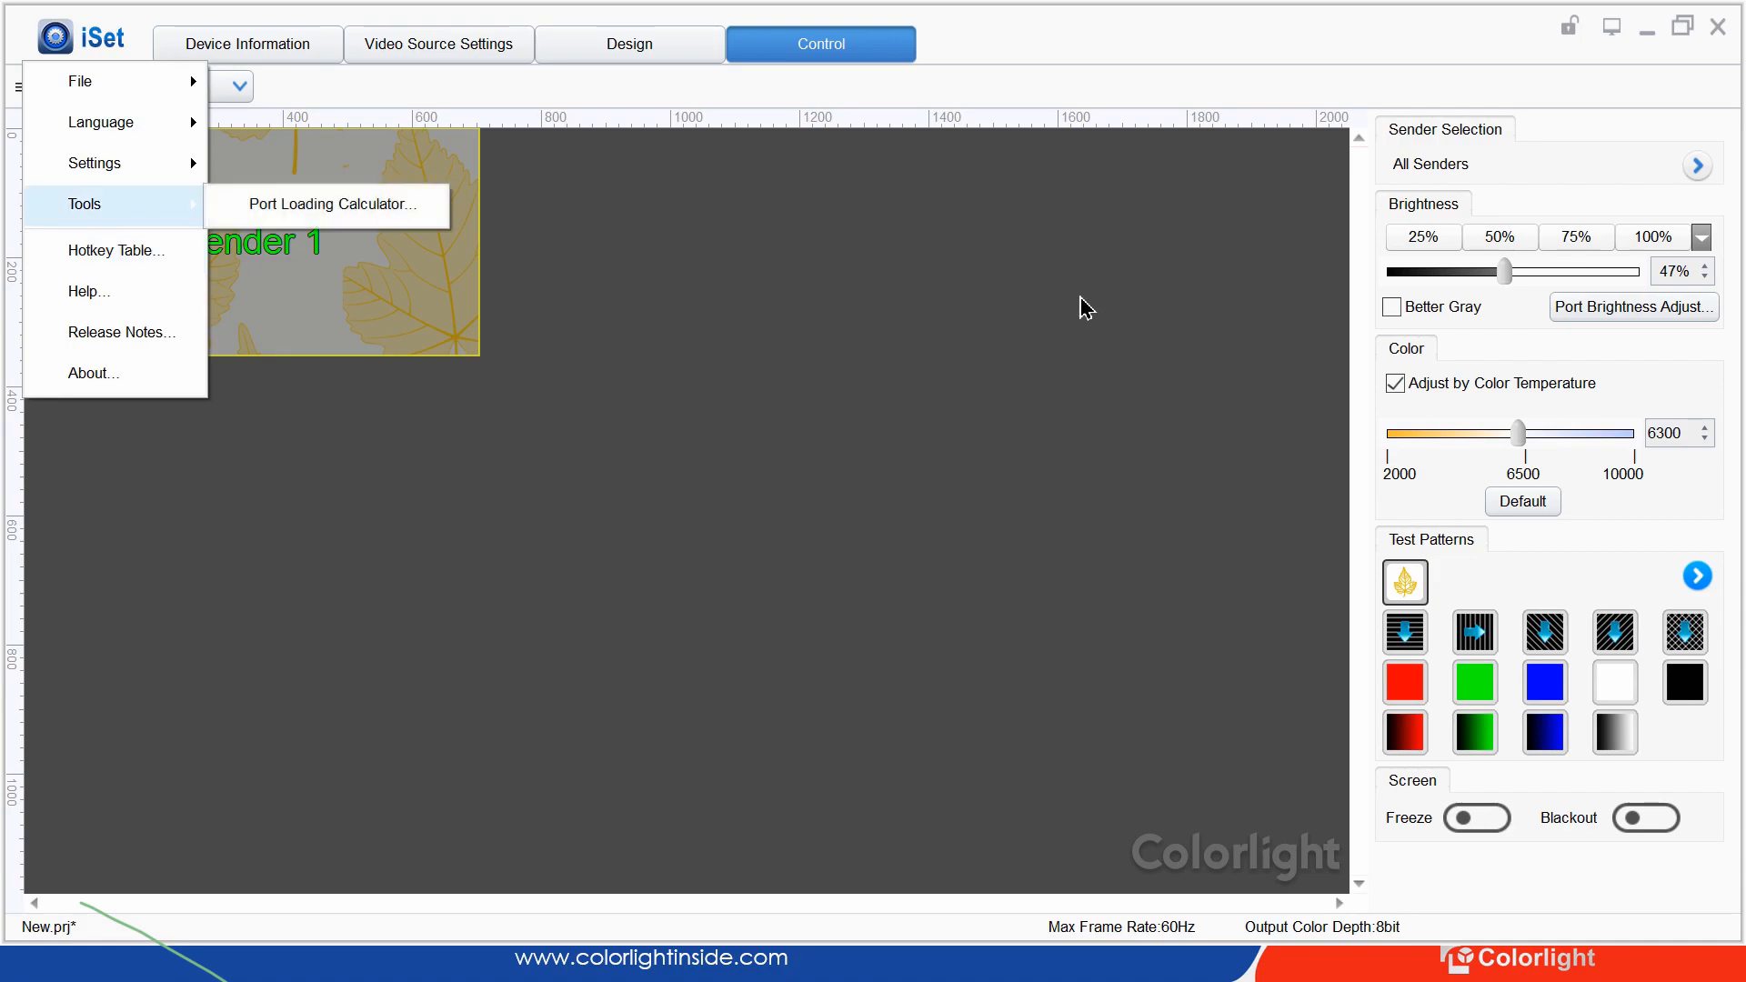
{"action": "key", "text": "Up"}
{"action": "key", "text": "Right"}
{"action": "key", "text": "Left"}
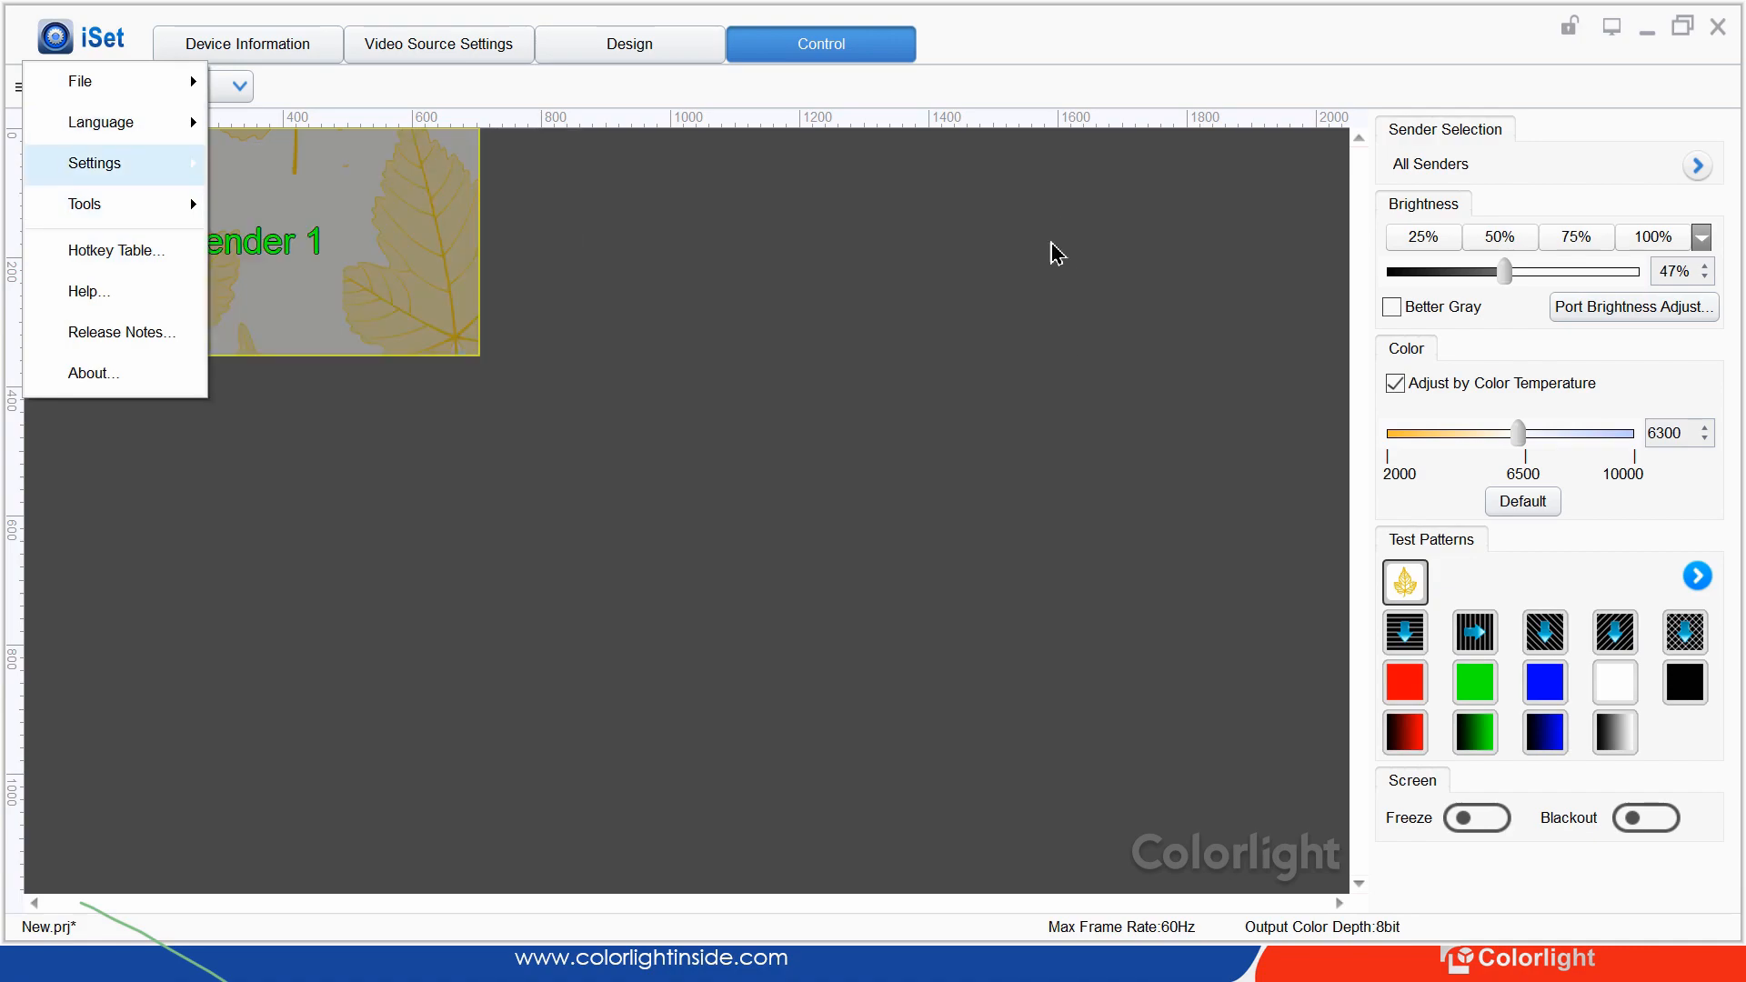
{"action": "key", "text": "Right"}
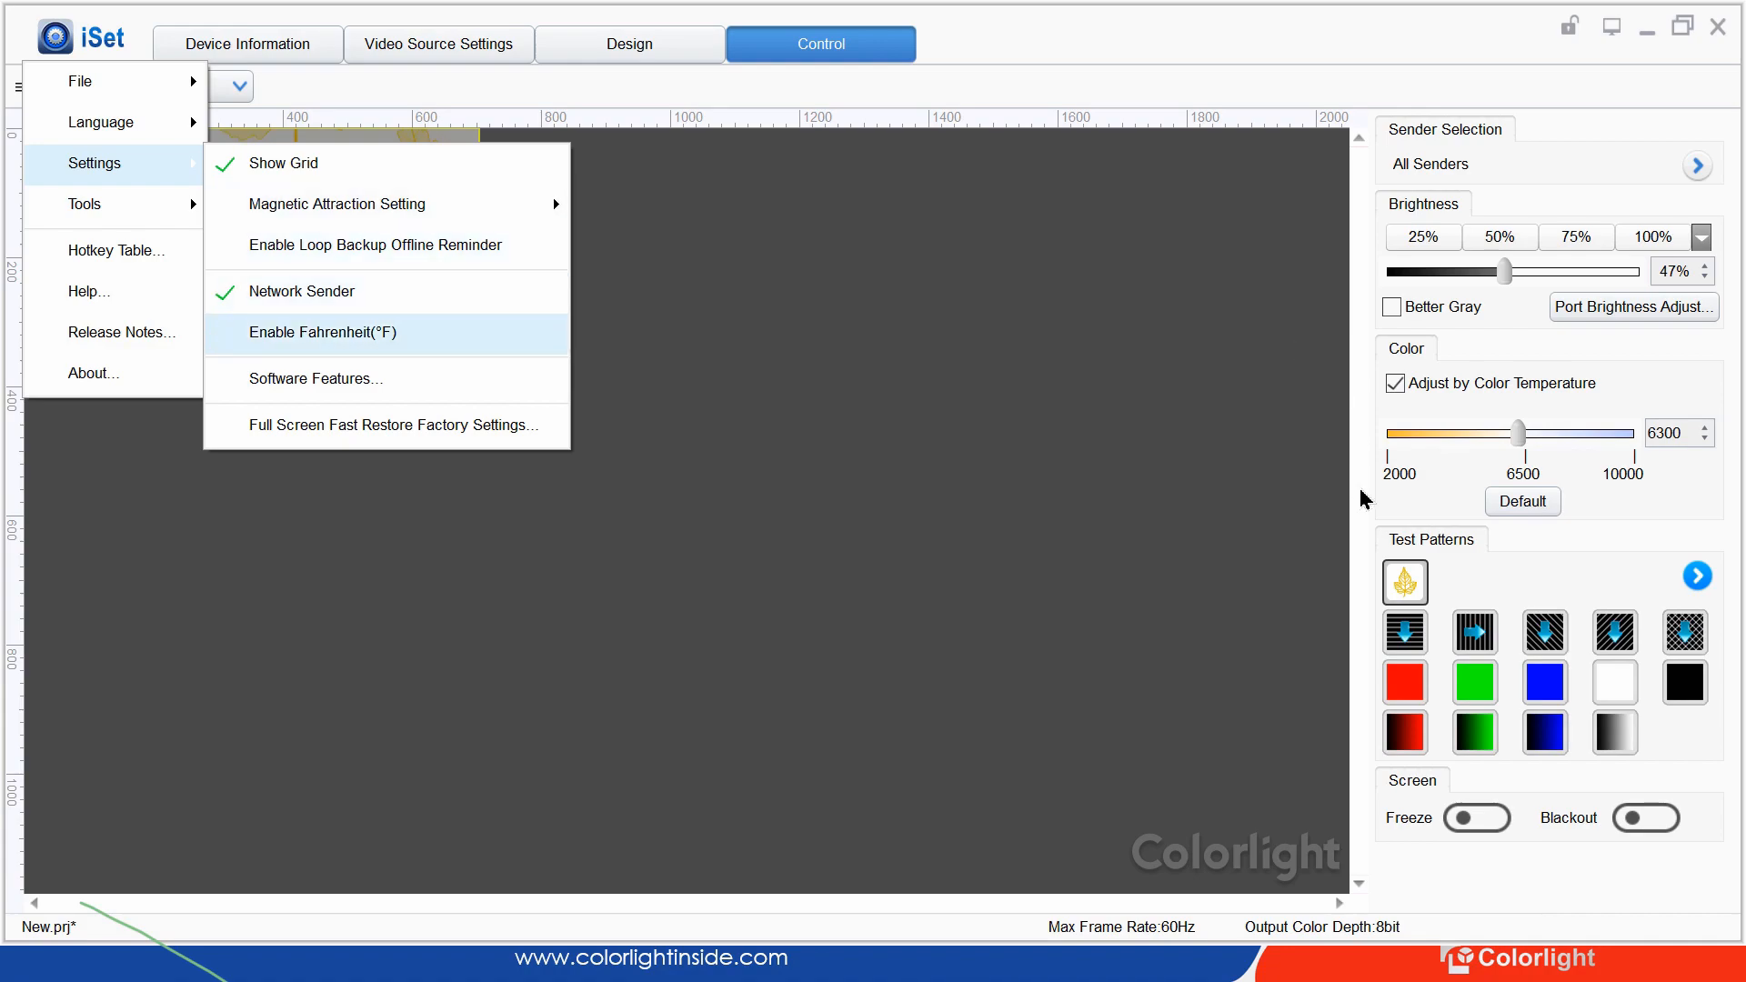
{"action": "key", "text": "Return"}
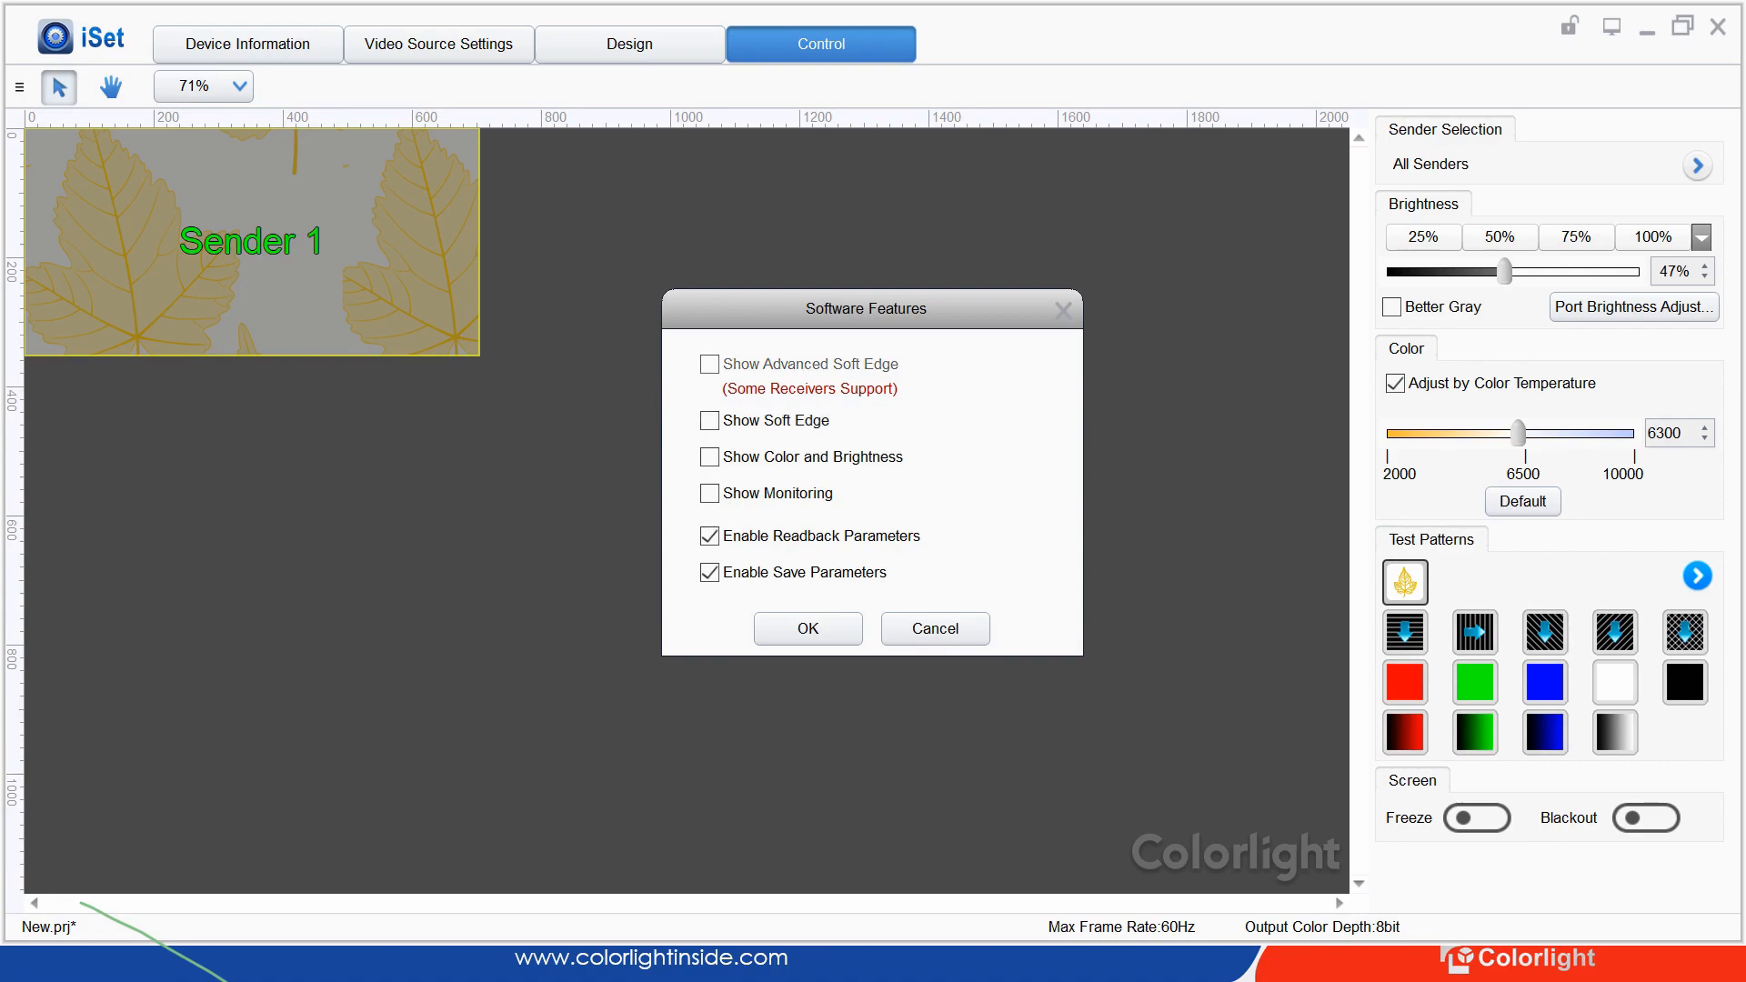
Enable Show Advanced Soft Edge, Show Color and Brightness, and Show Monitoring in the software features, and apply them
{"action": "left_click", "coordinate": [711, 364]}
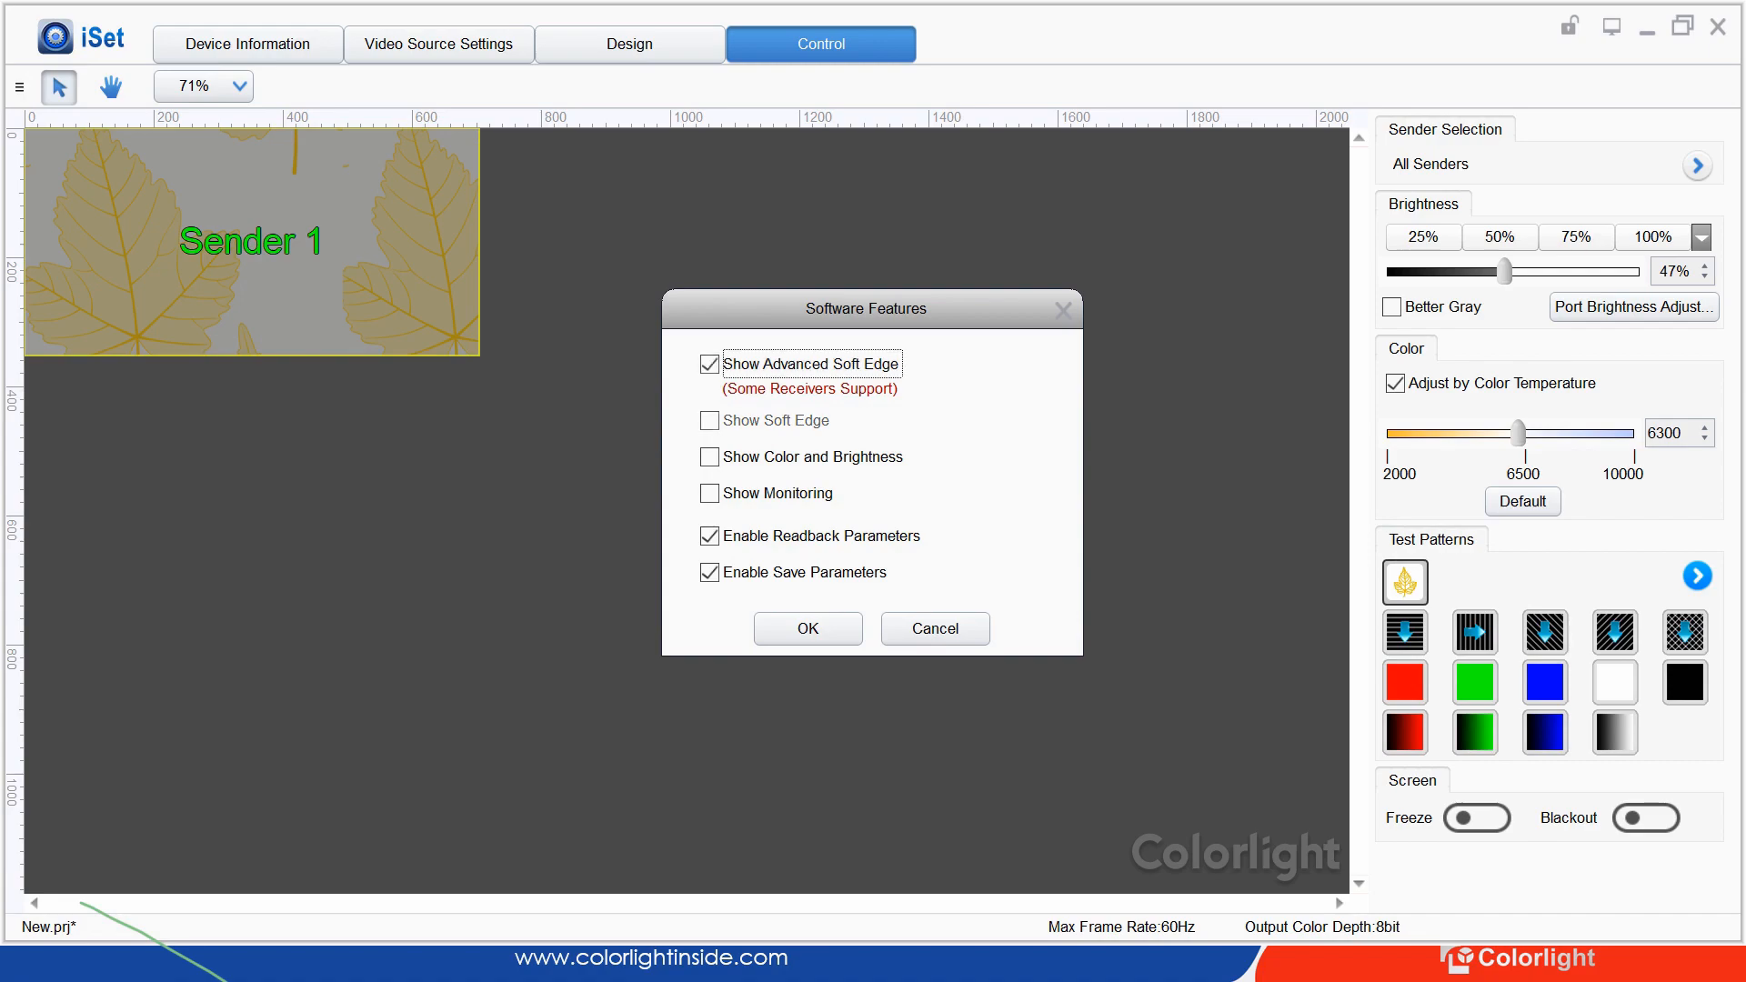
{"action": "left_click", "coordinate": [710, 458]}
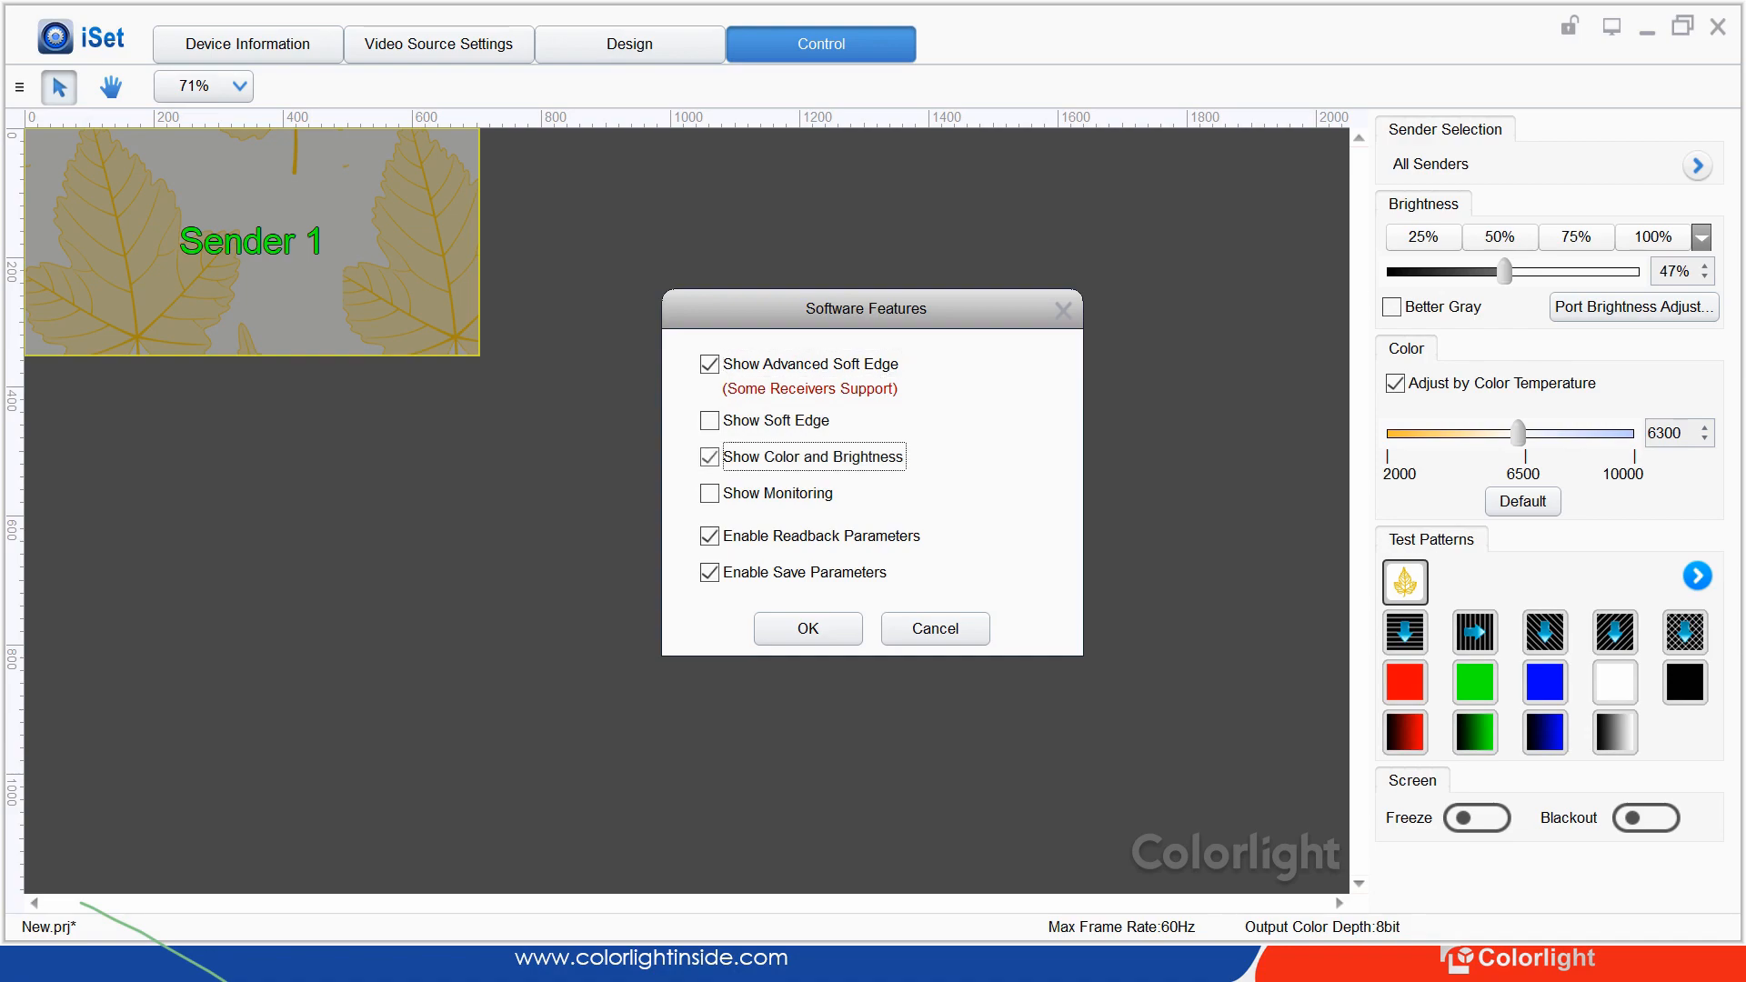
{"action": "left_click", "coordinate": [710, 494]}
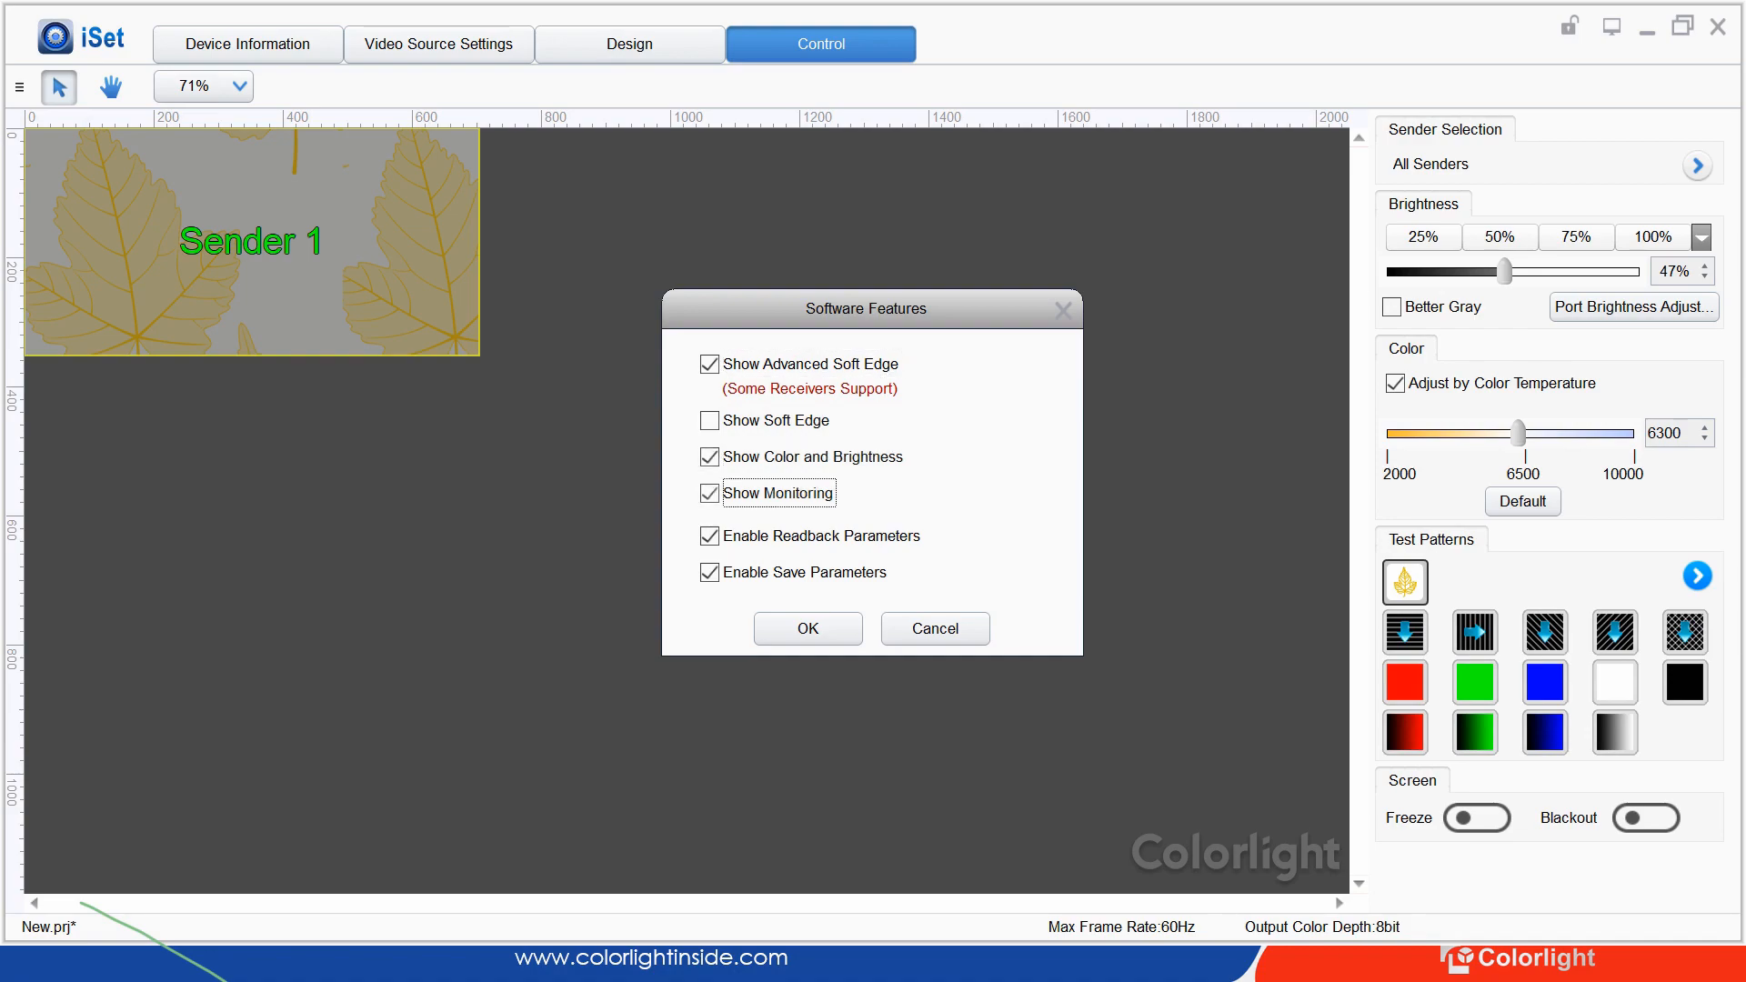
{"action": "left_click", "coordinate": [808, 629]}
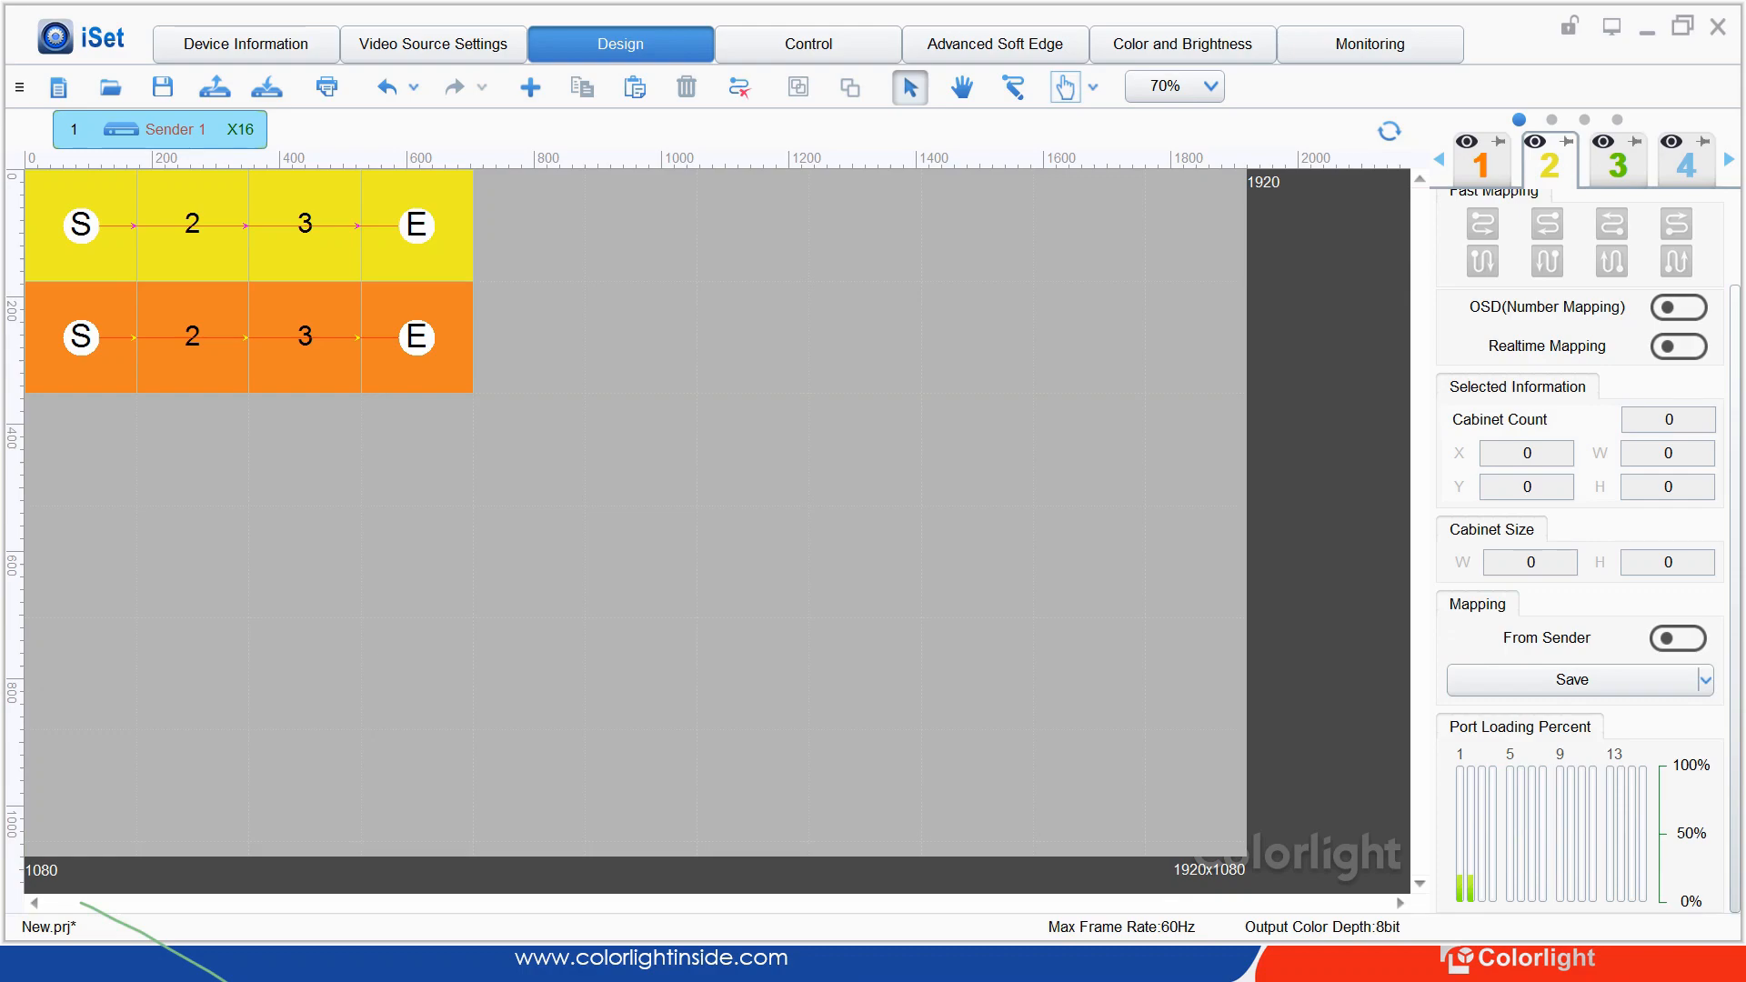
View the Advanced Soft Edge, Color and Brightness, and Monitoring pages, and return to the Design page
{"action": "left_click", "coordinate": [995, 45]}
{"action": "left_click", "coordinate": [1182, 44]}
{"action": "left_click", "coordinate": [1369, 45]}
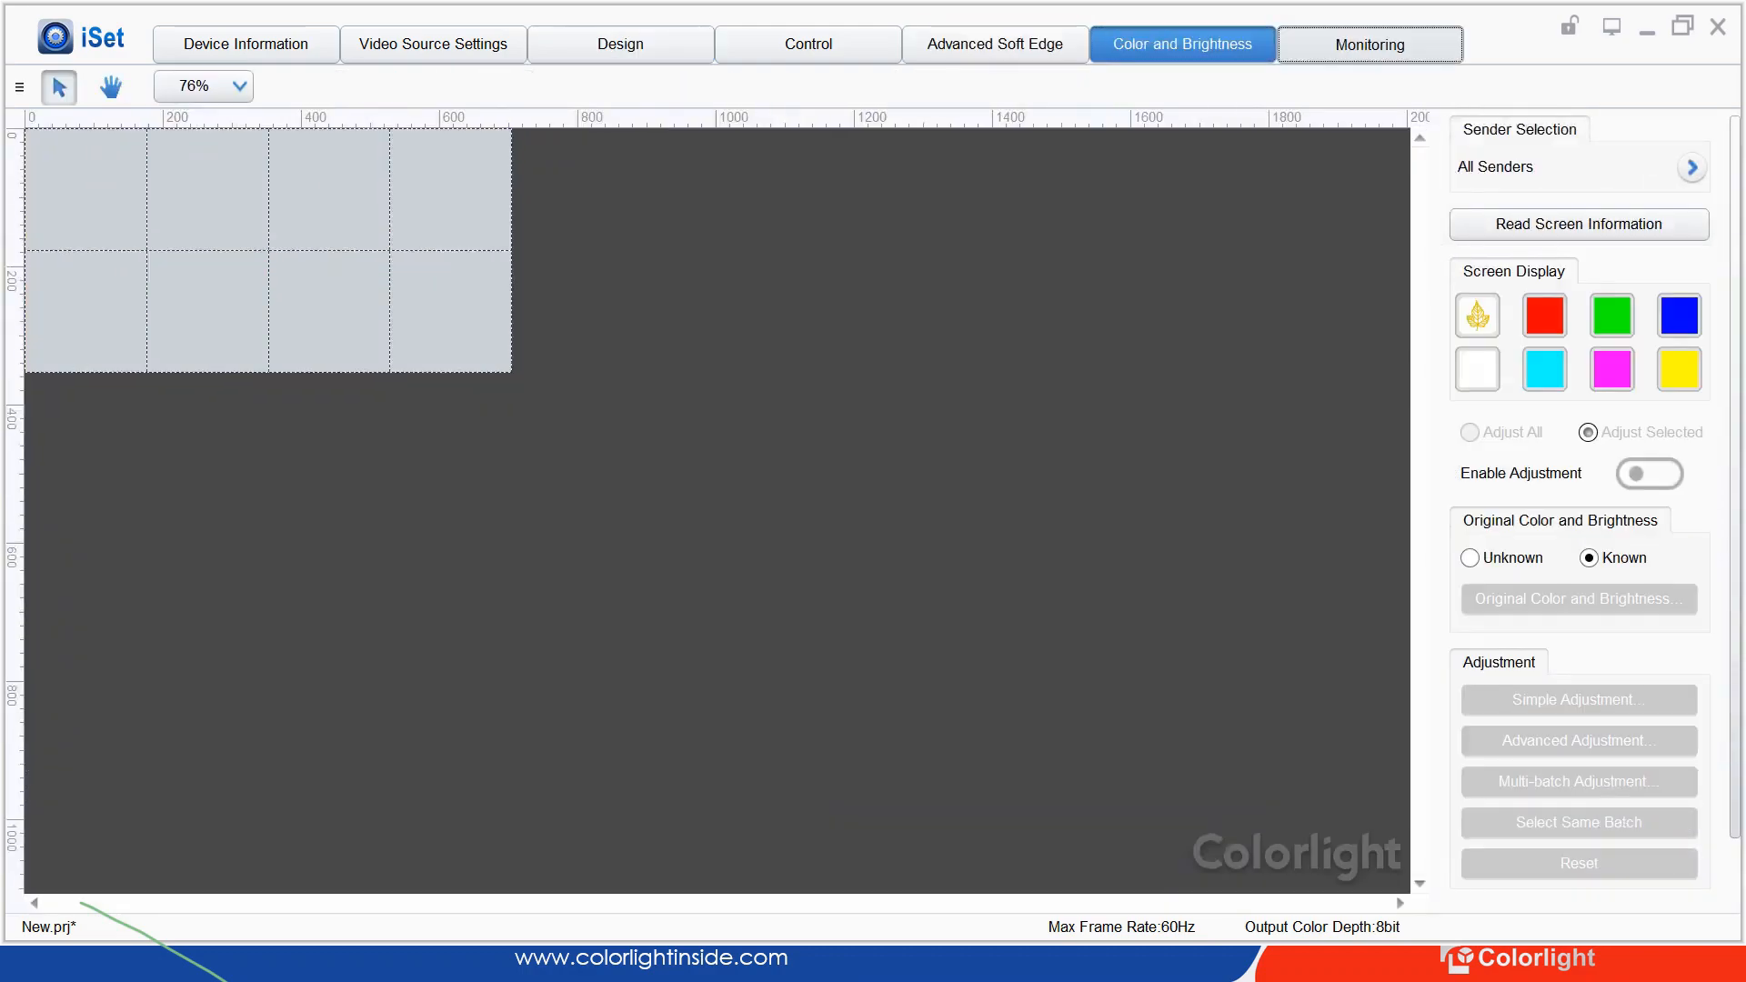
{"action": "left_click", "coordinate": [995, 44]}
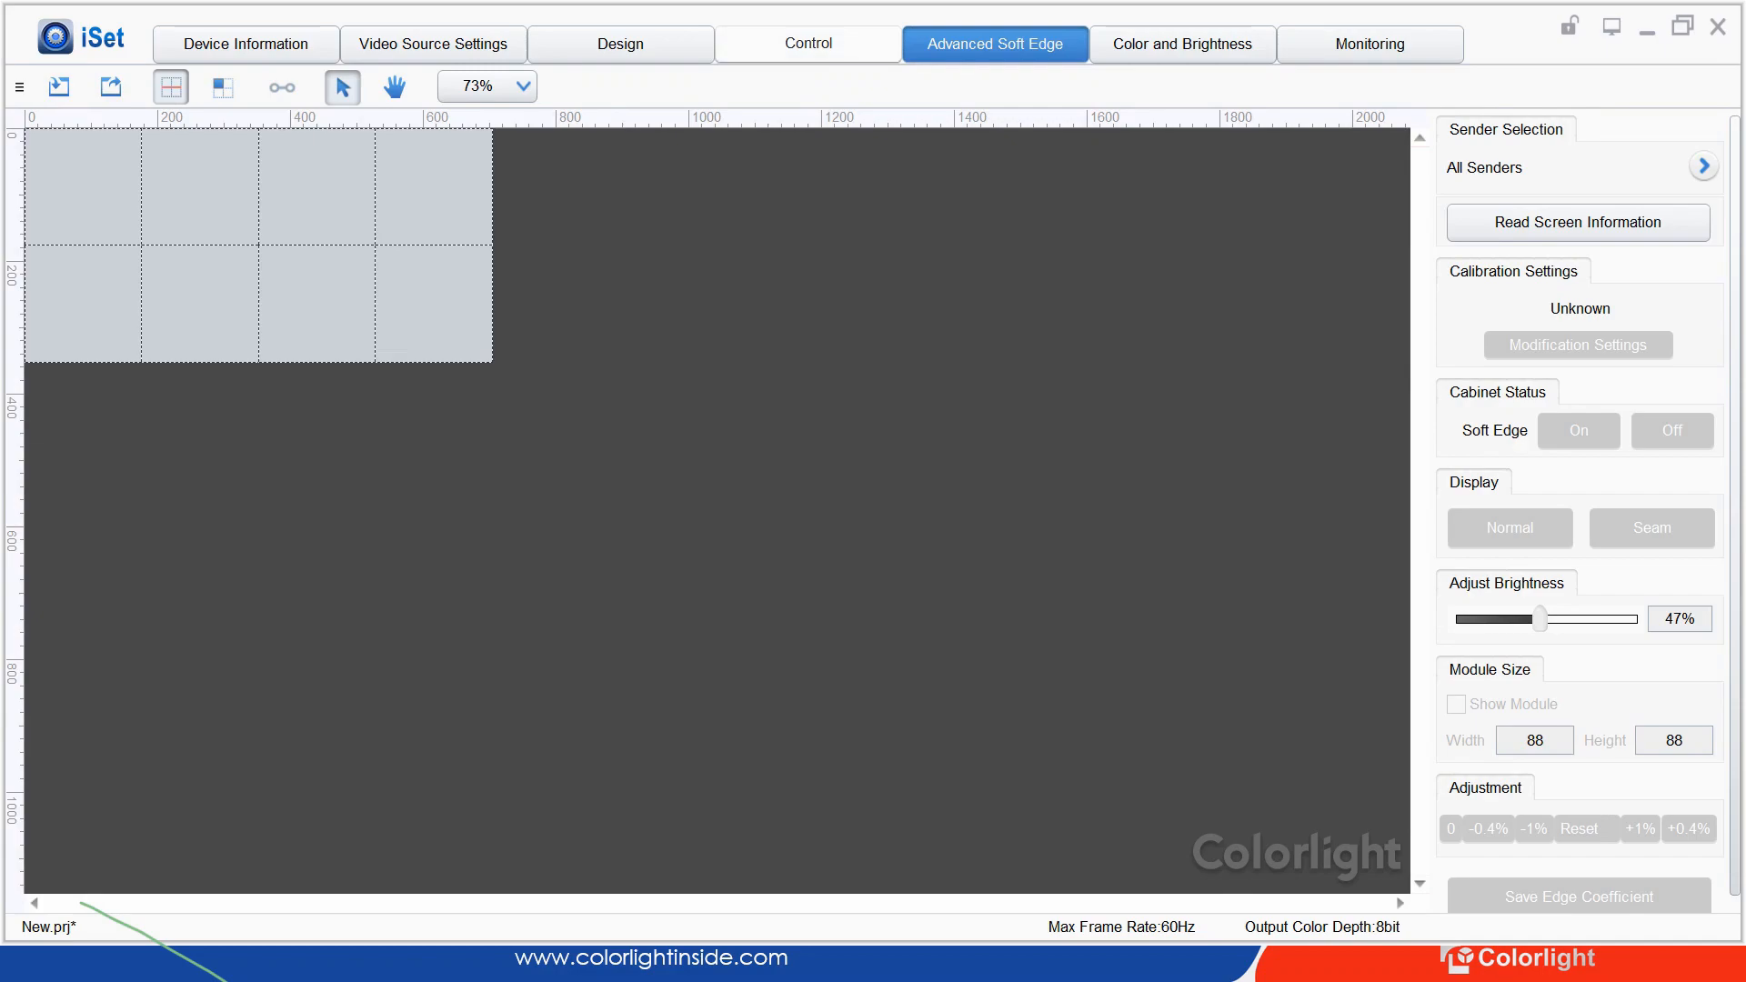
{"action": "left_click", "coordinate": [621, 44]}
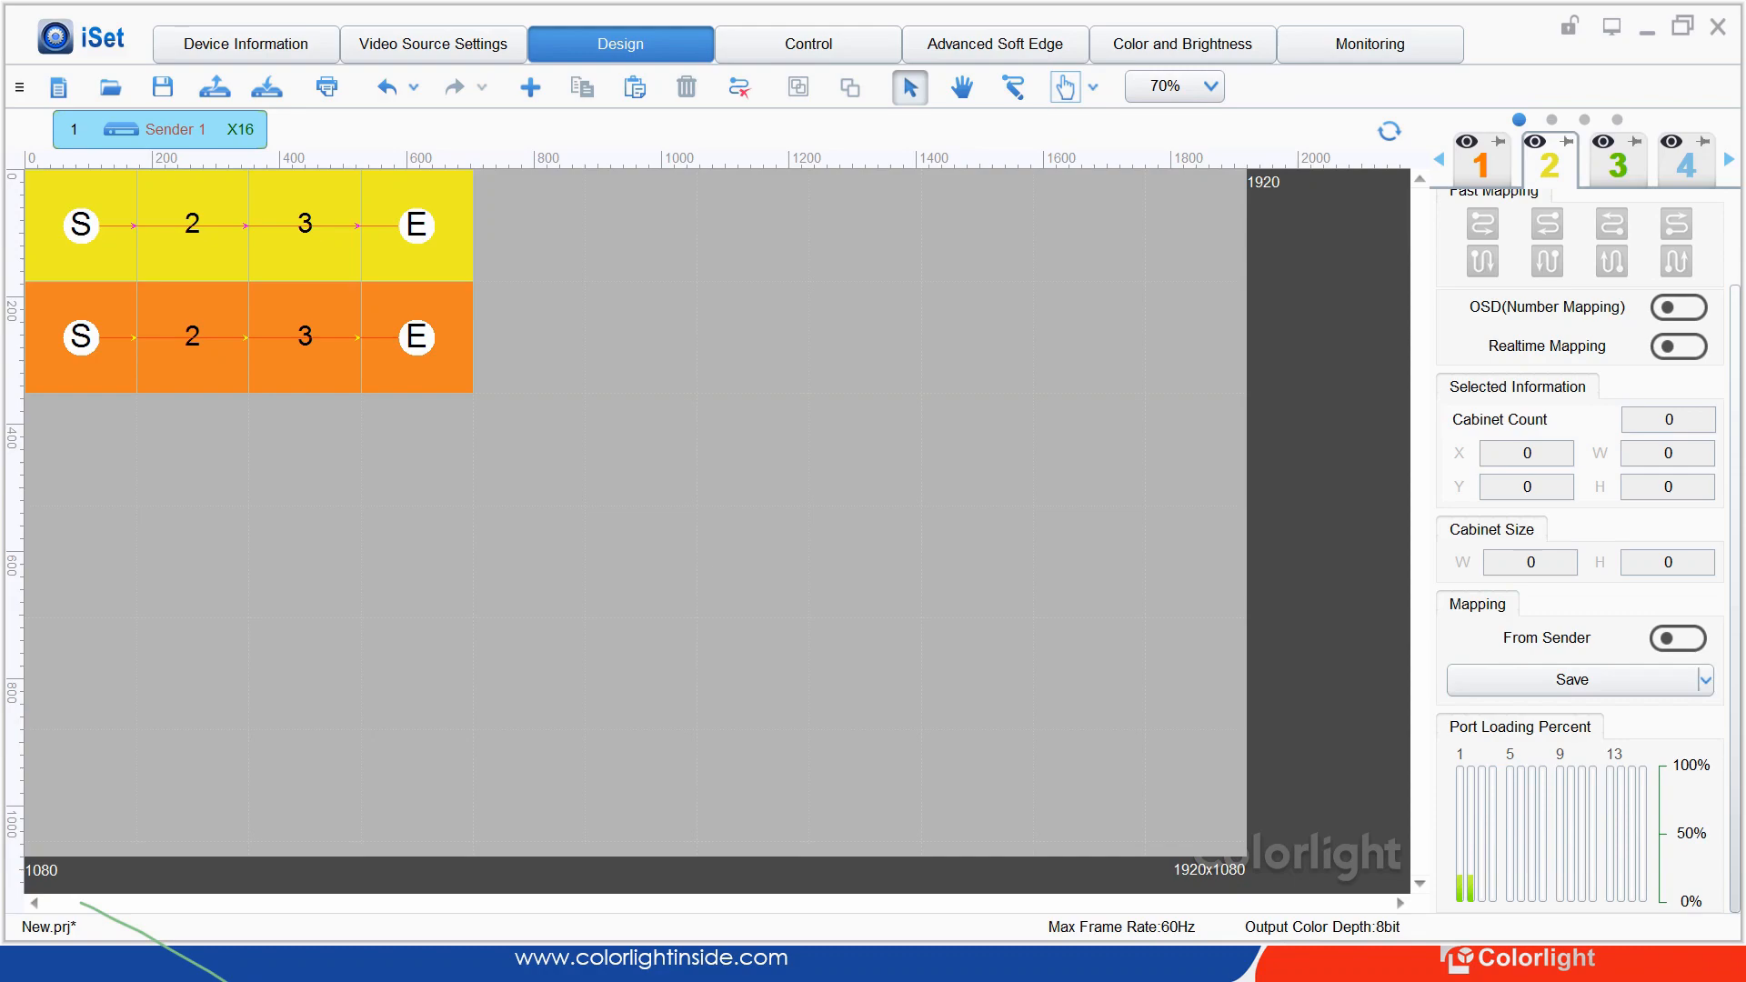
Look through the interface languages offered in the main menu without changing the language
{"action": "key", "text": "alt"}
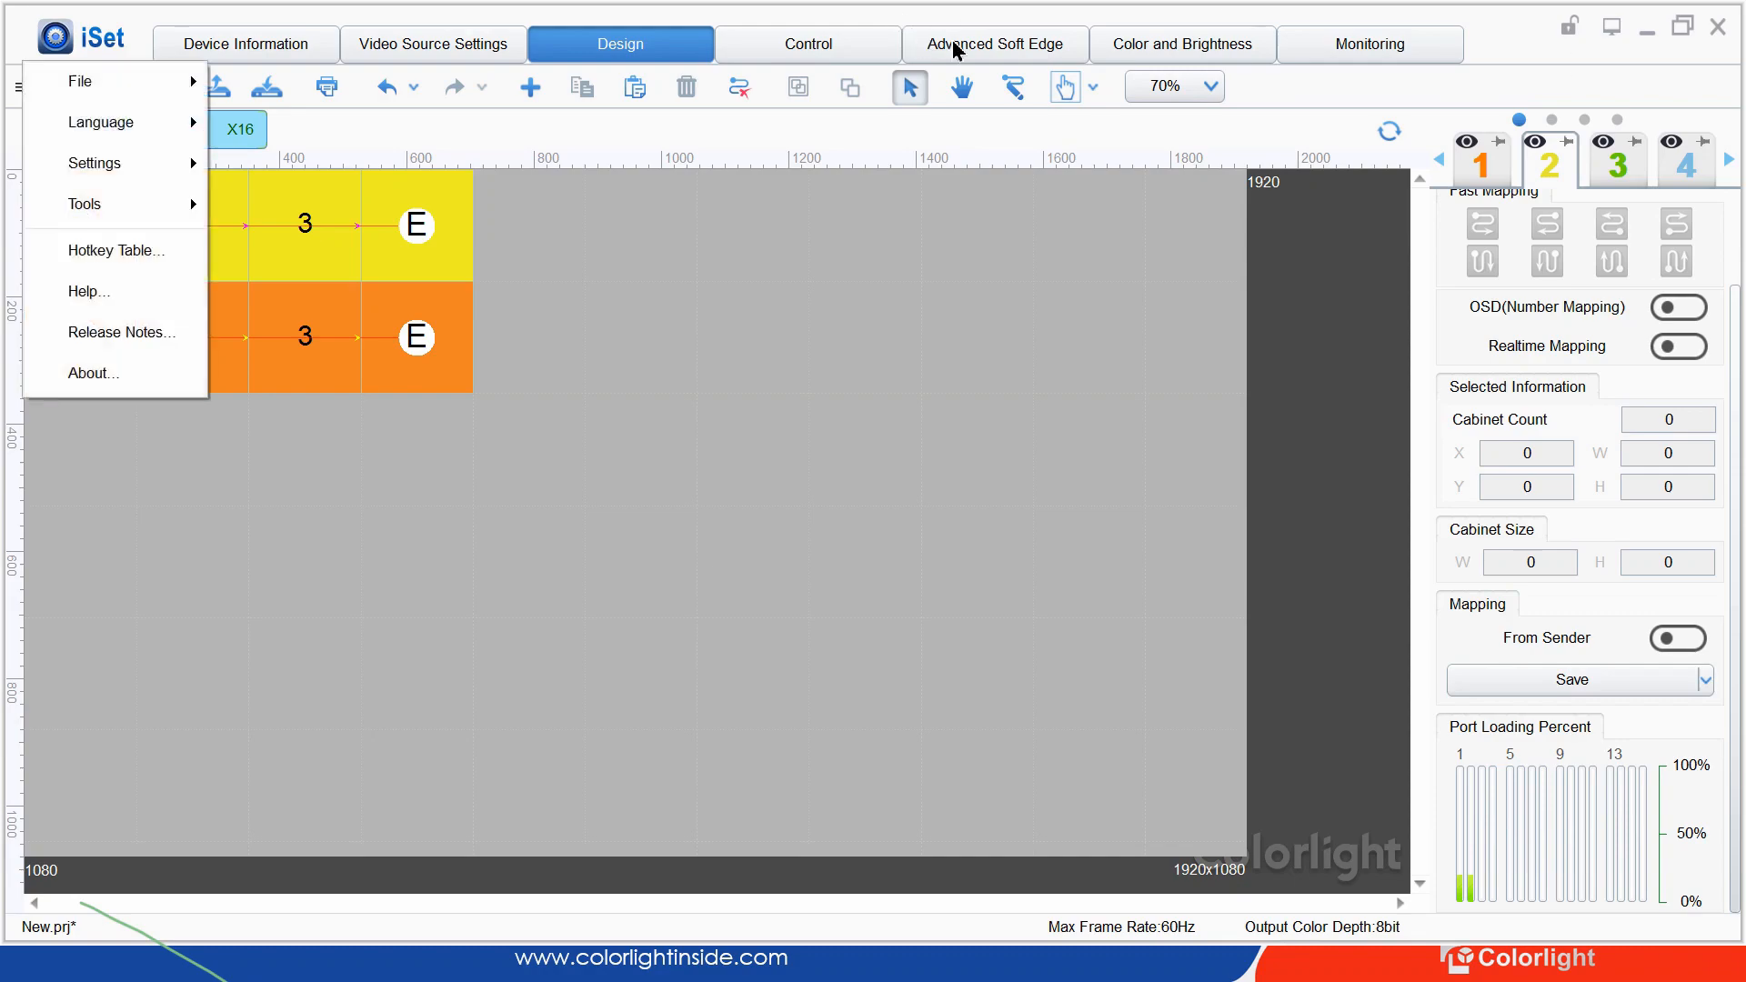
{"action": "mouse_move", "coordinate": [101, 123]}
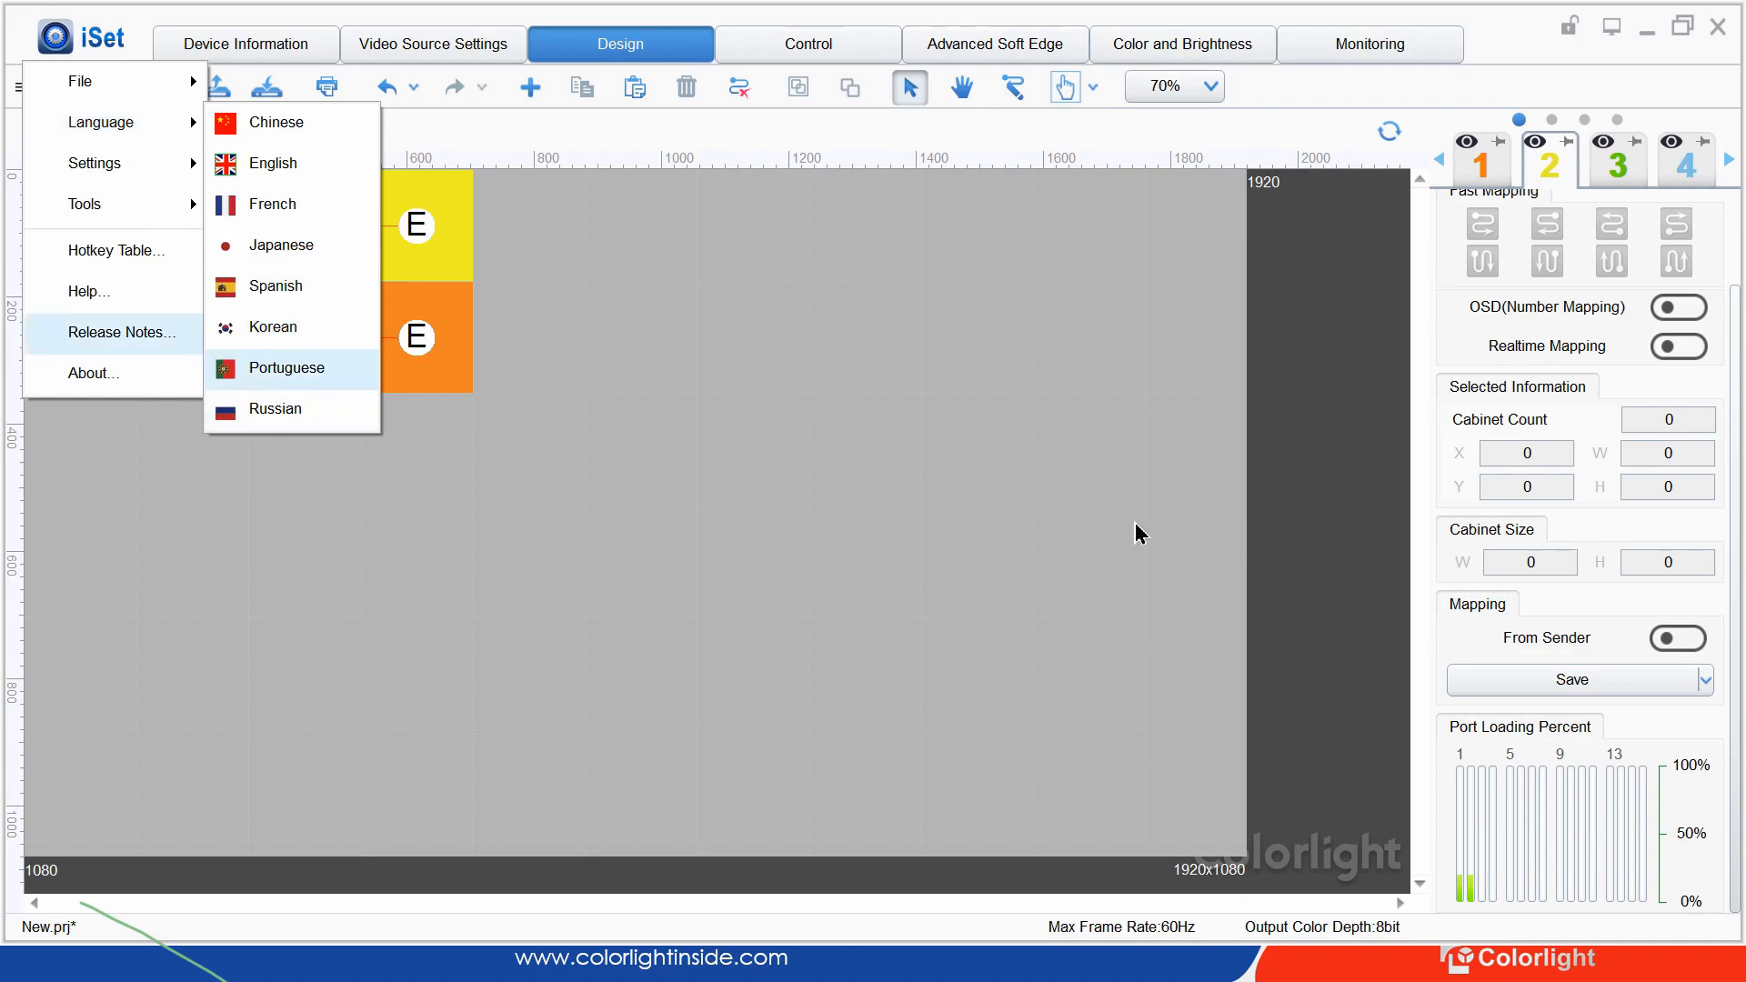
{"action": "key", "text": "Escape"}
{"action": "key", "text": "Escape"}
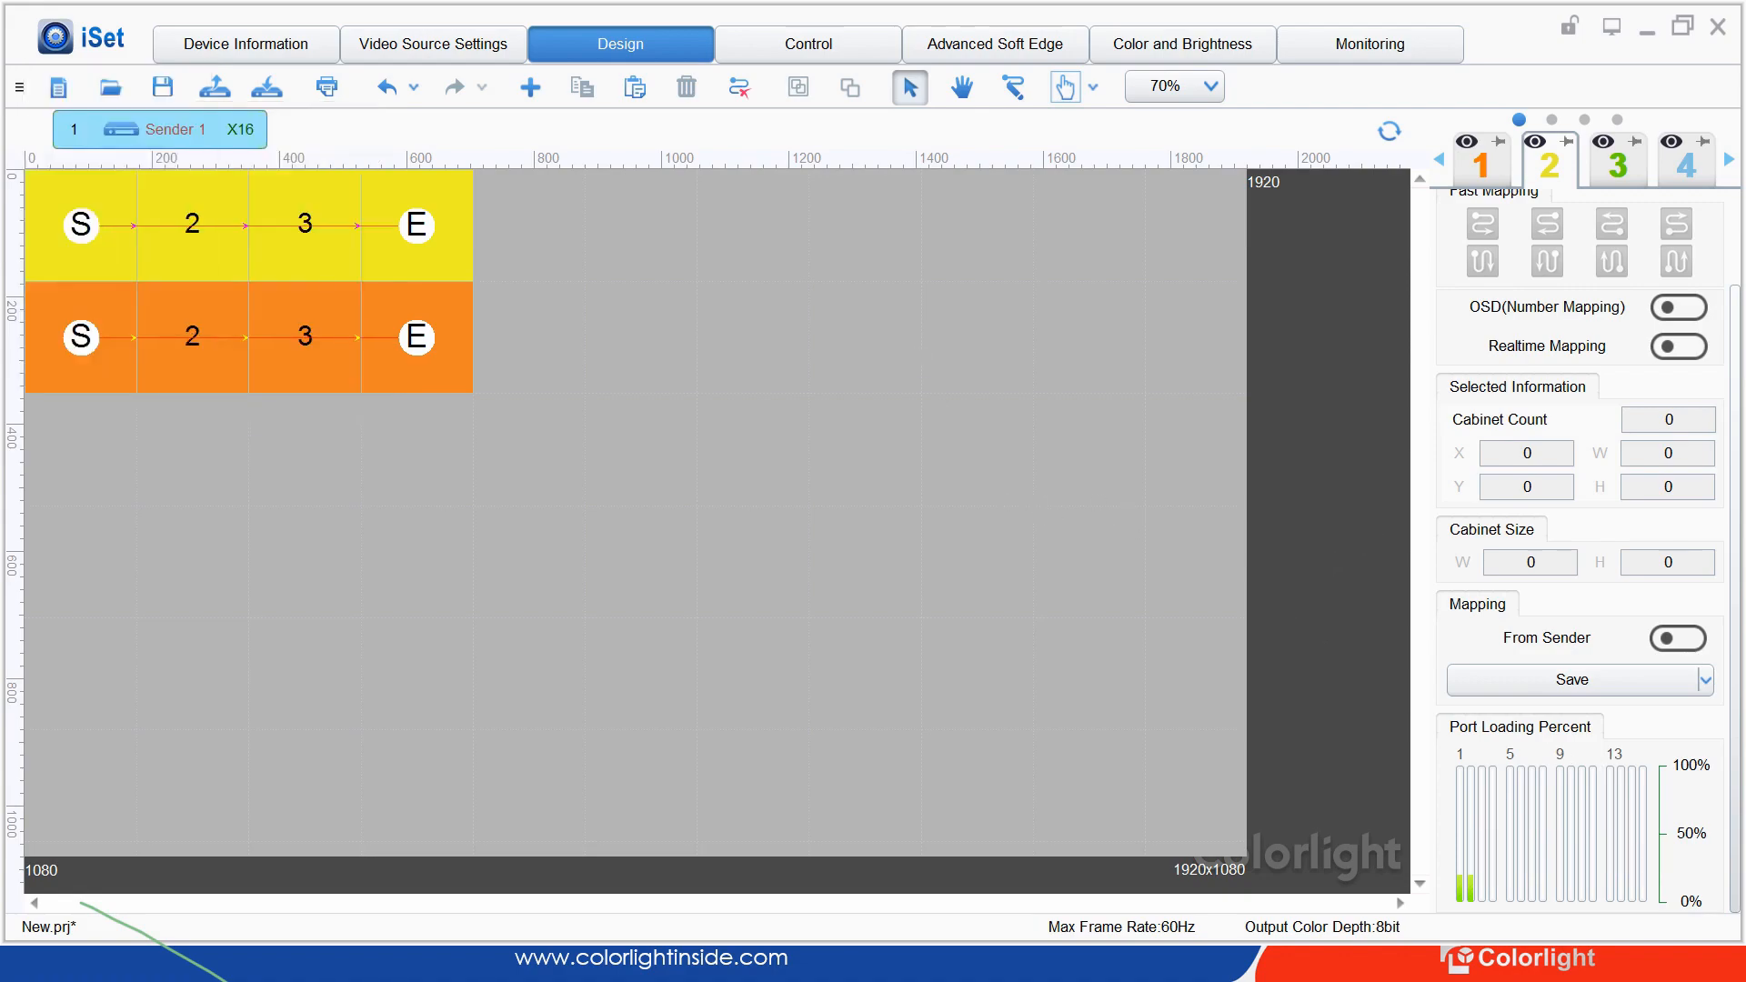
Open the Port Loading Calculator to view its cabinet resolution and cabinet count fields, and close it
{"action": "left_click", "coordinate": [19, 87]}
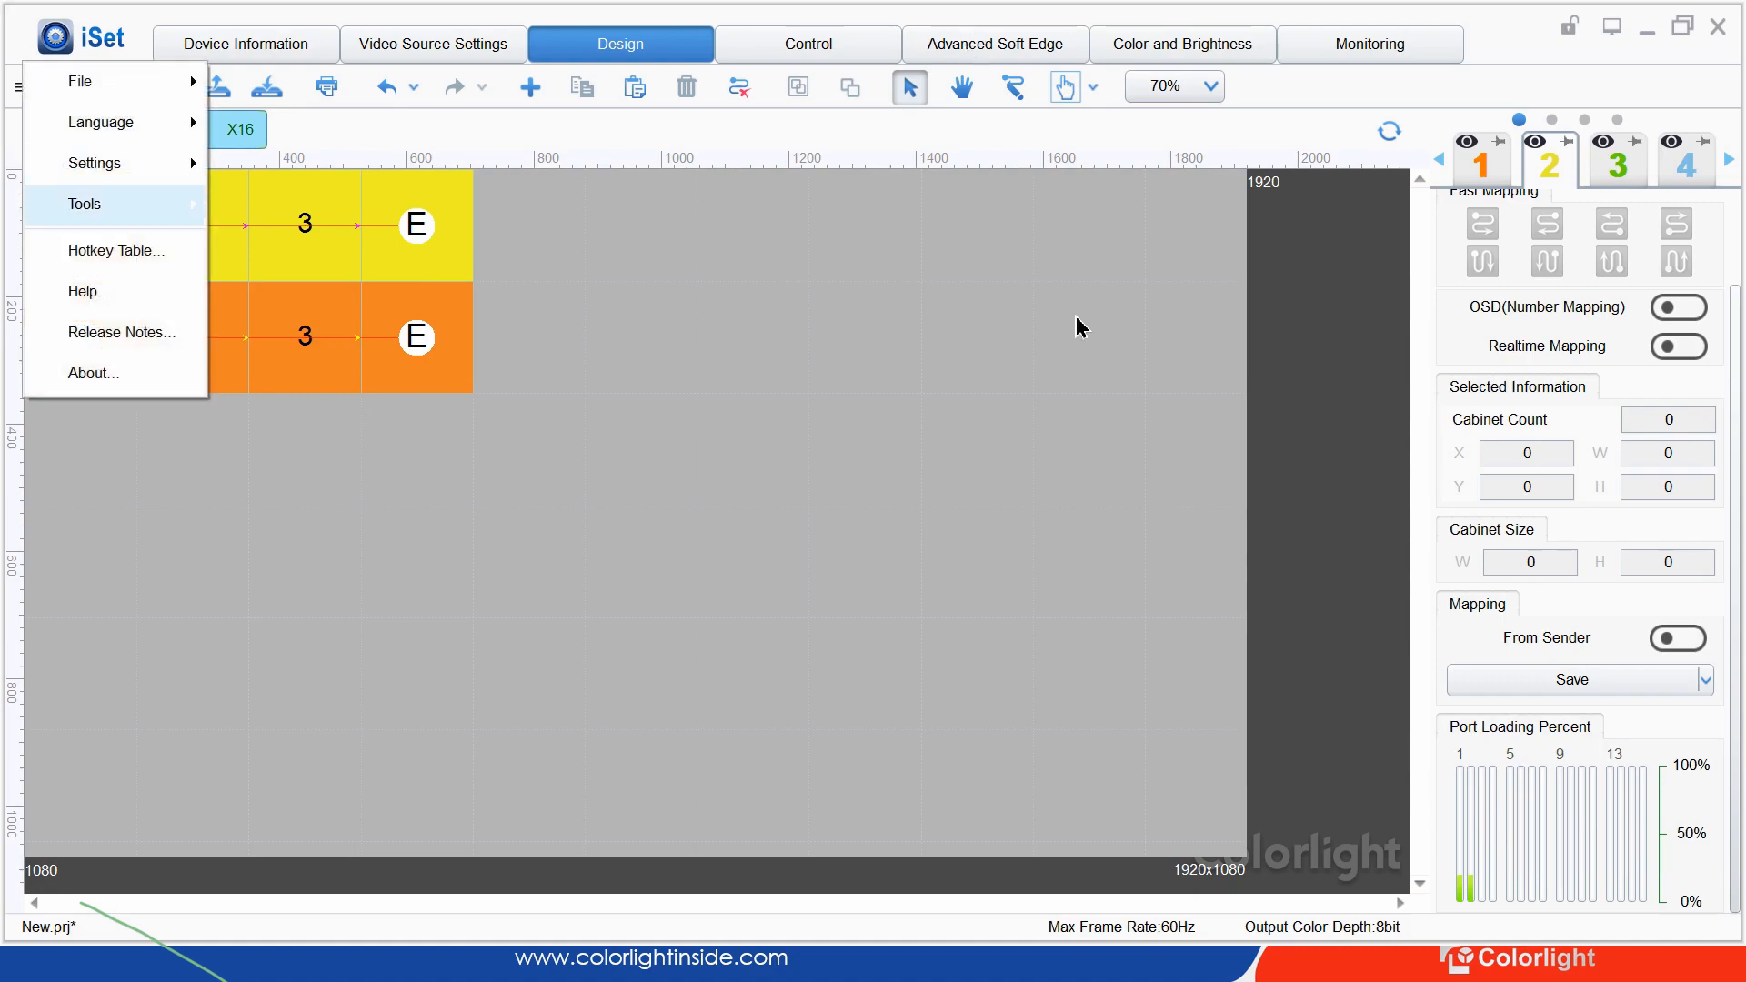
{"action": "mouse_move", "coordinate": [84, 205]}
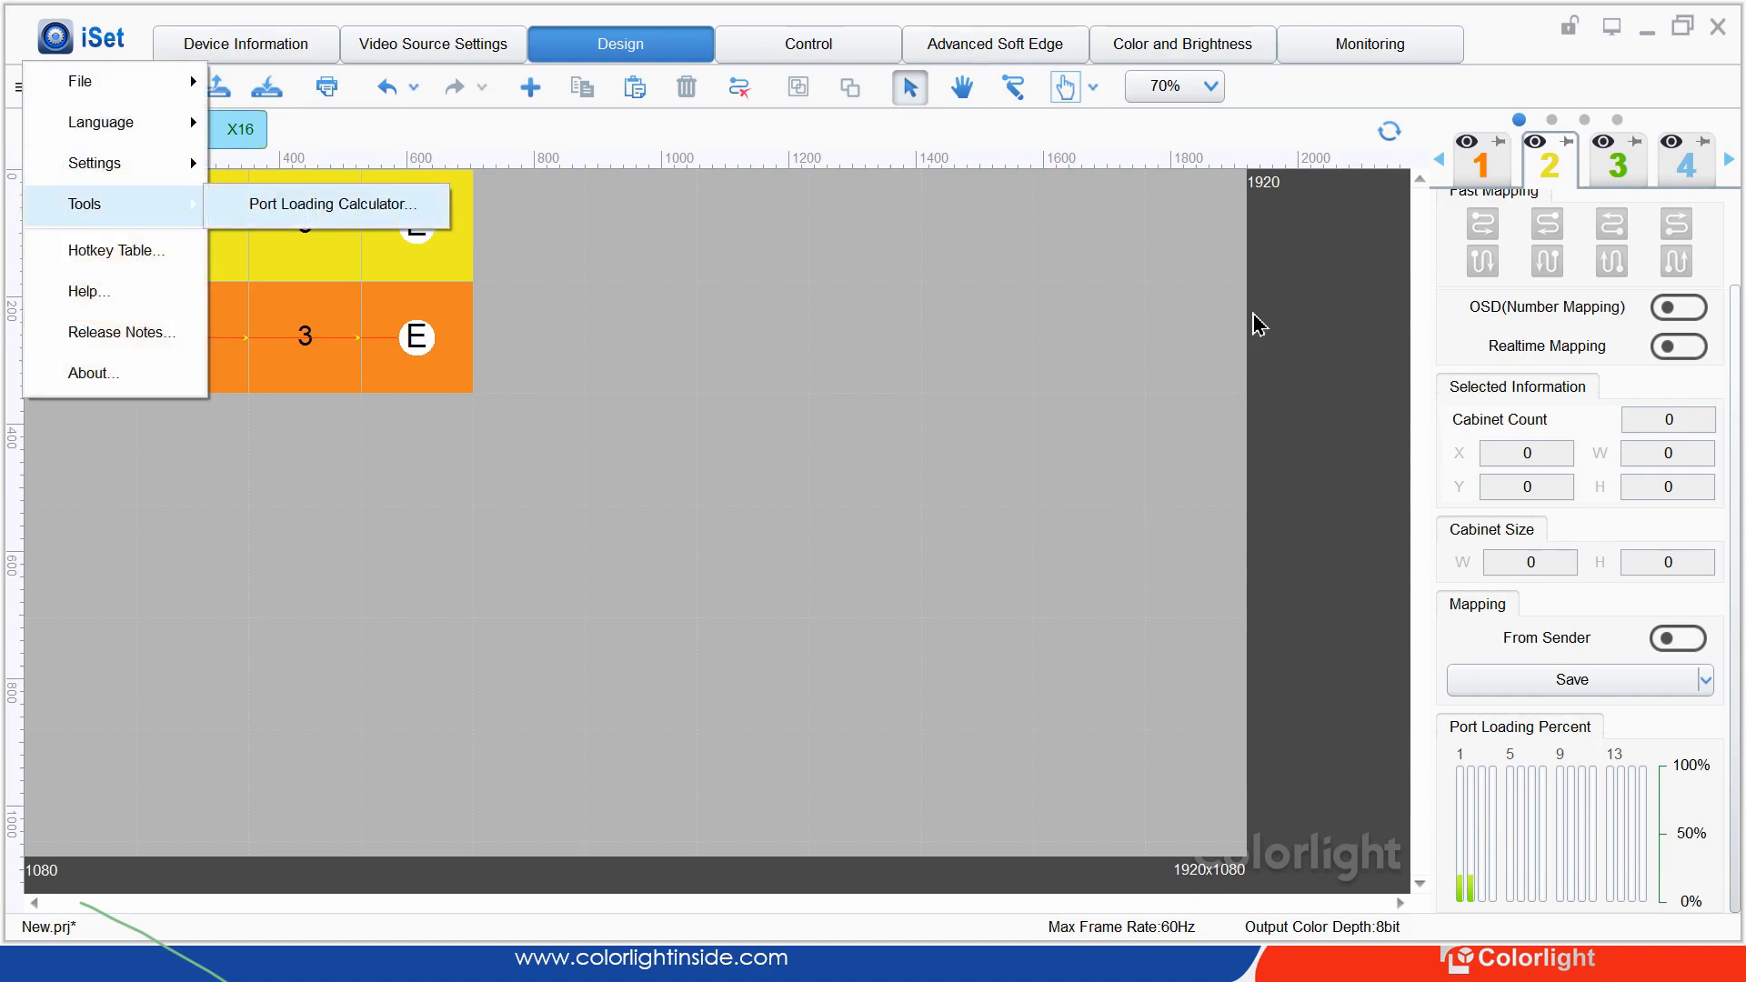
{"action": "left_click", "coordinate": [333, 204]}
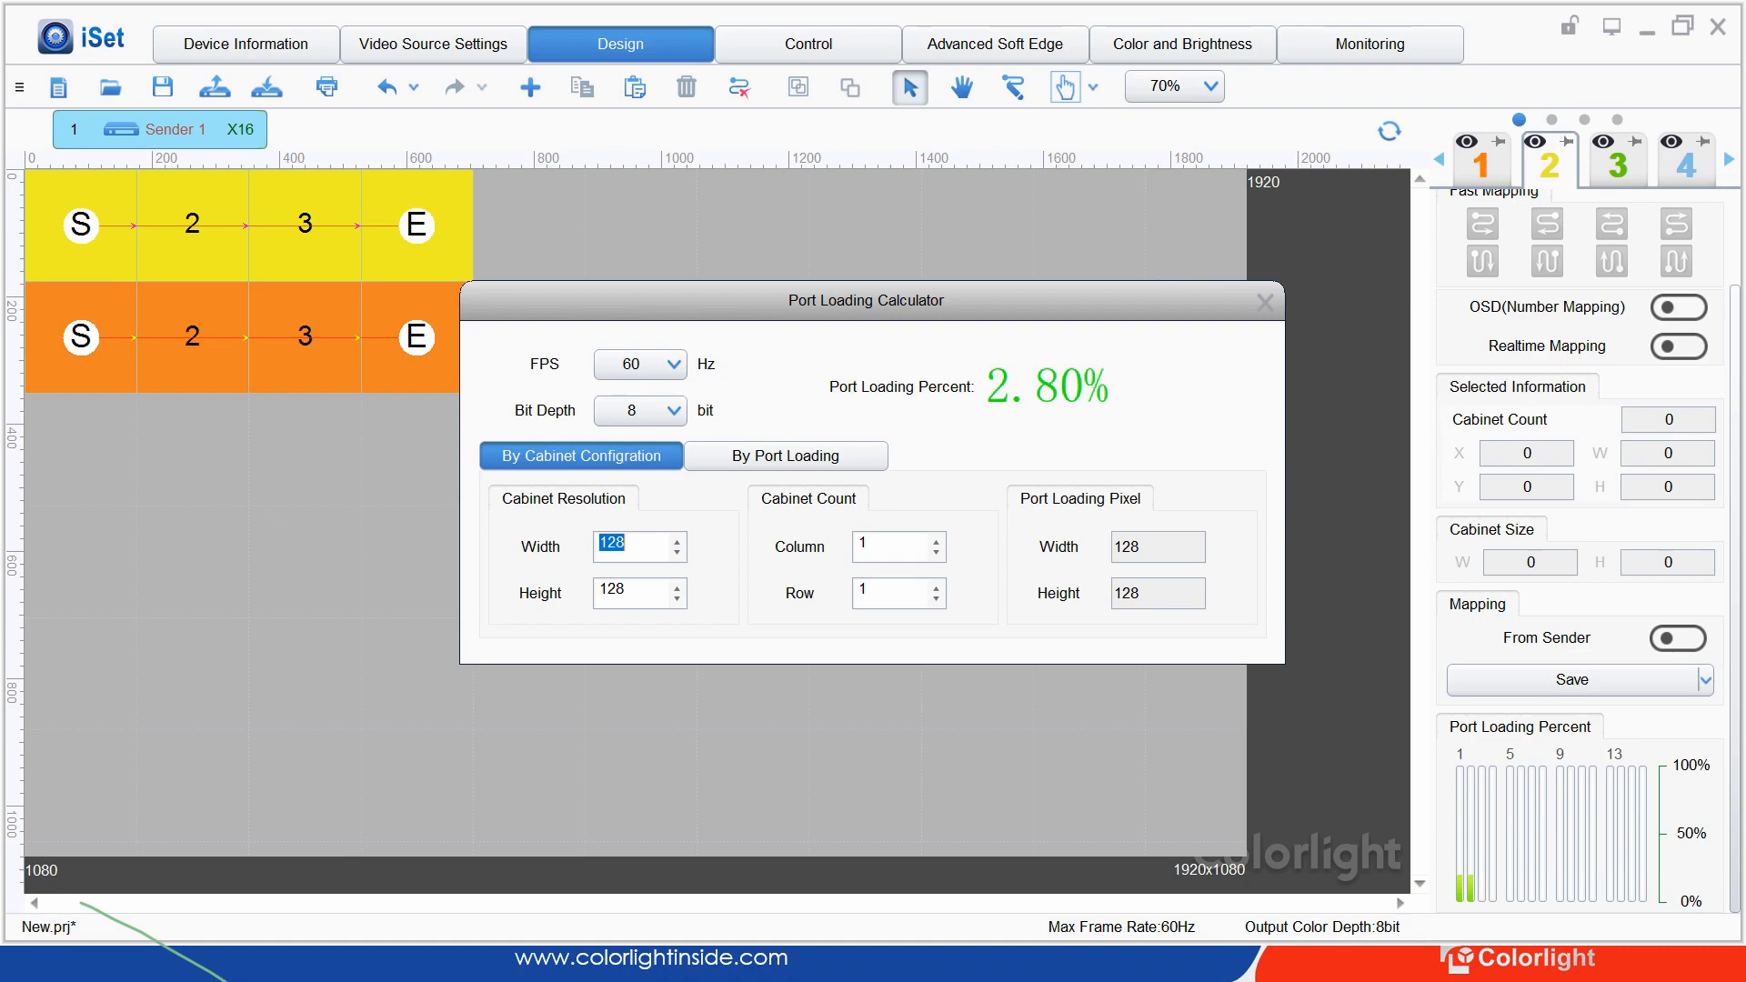
{"action": "left_click", "coordinate": [1265, 301]}
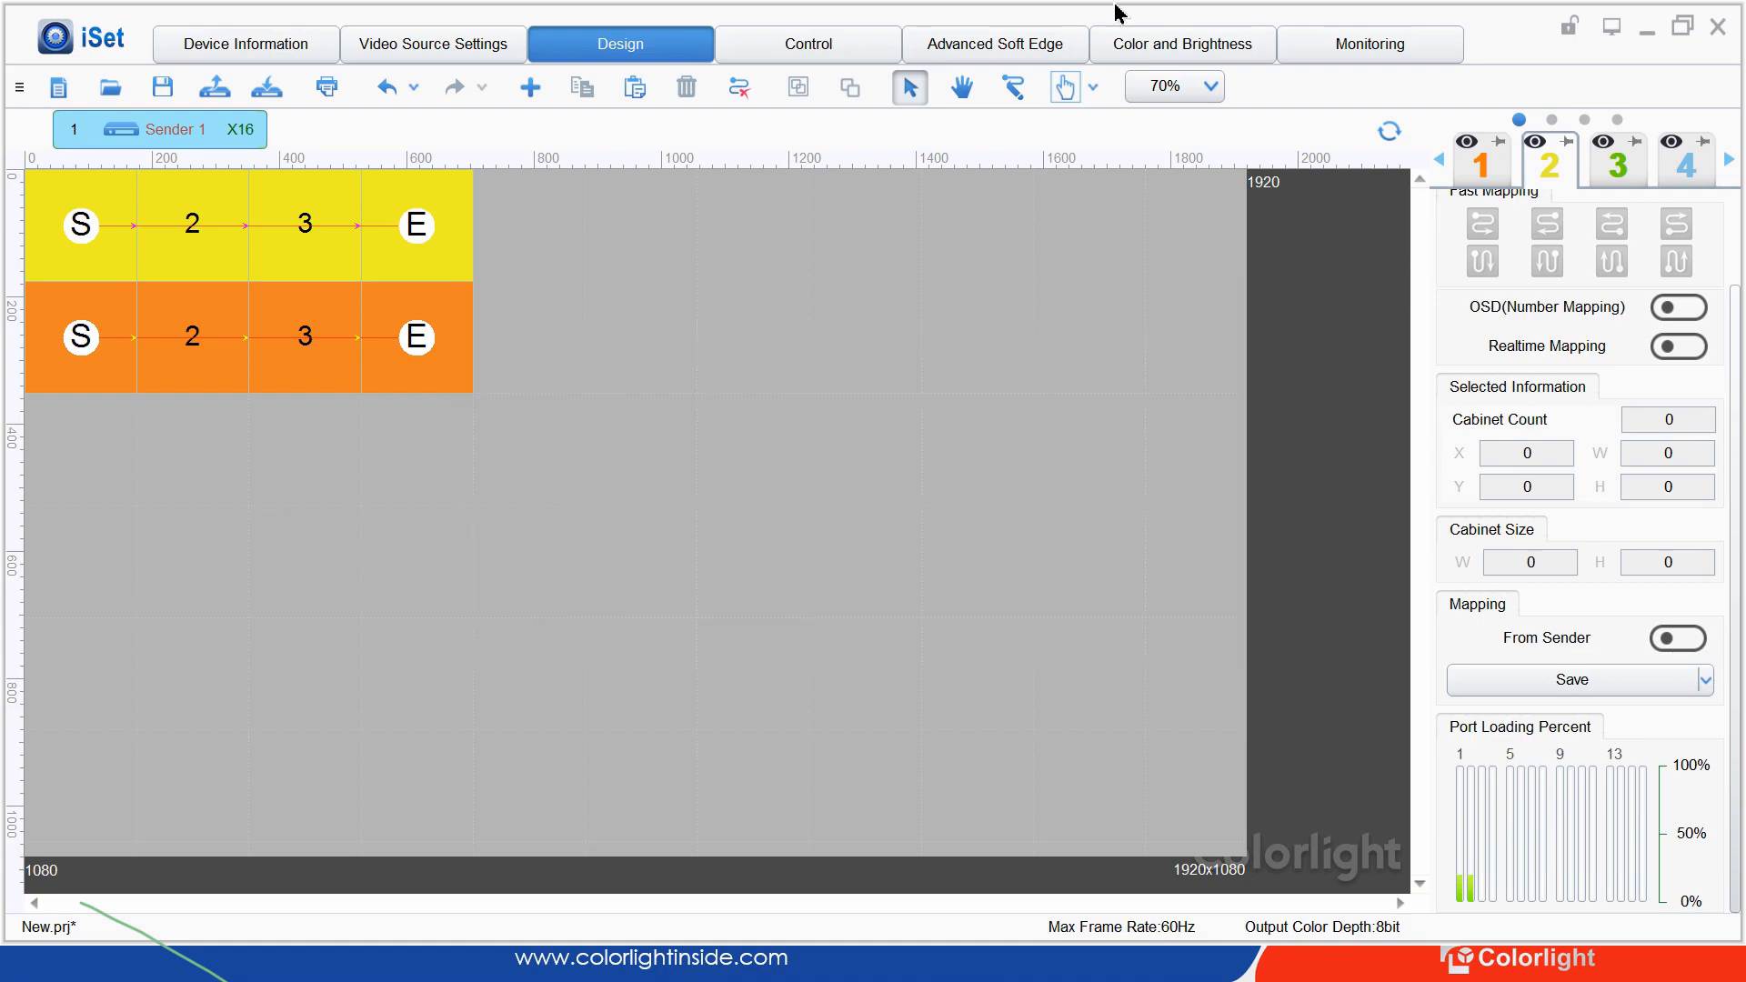
Open the help manual, enlarge its window, expand Chapters 1 to 4 in the contents, and close it
{"action": "left_click", "coordinate": [80, 39]}
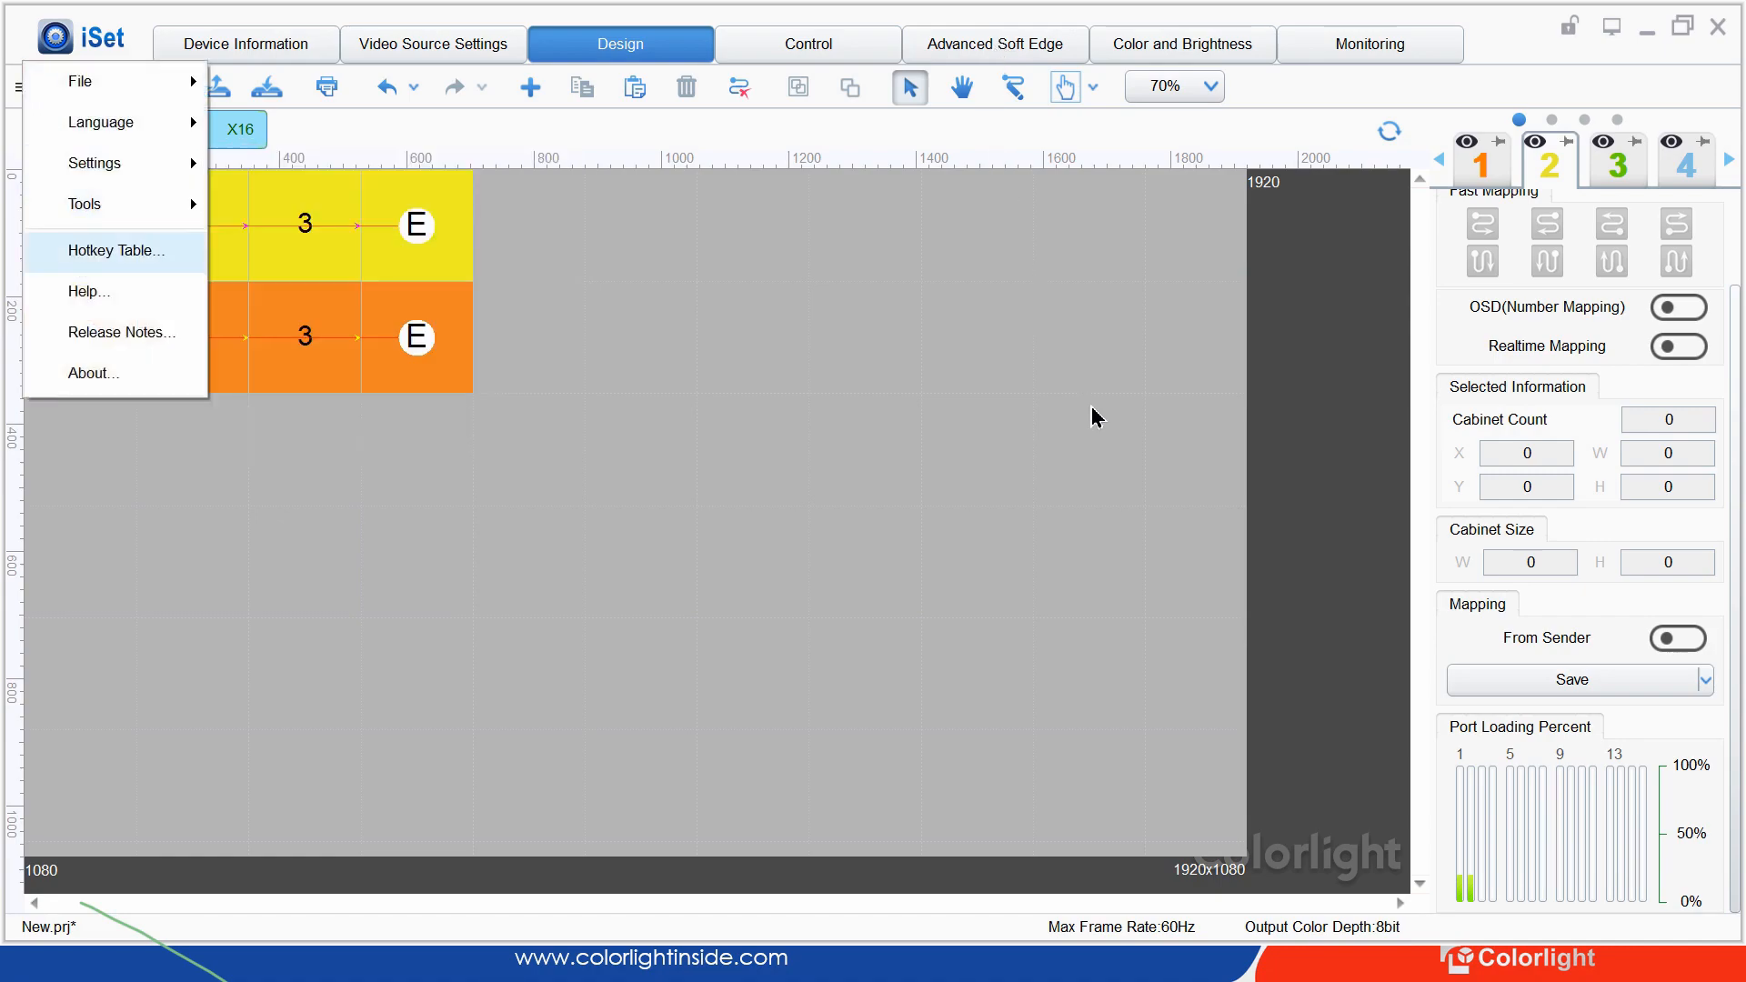
{"action": "left_click", "coordinate": [89, 292]}
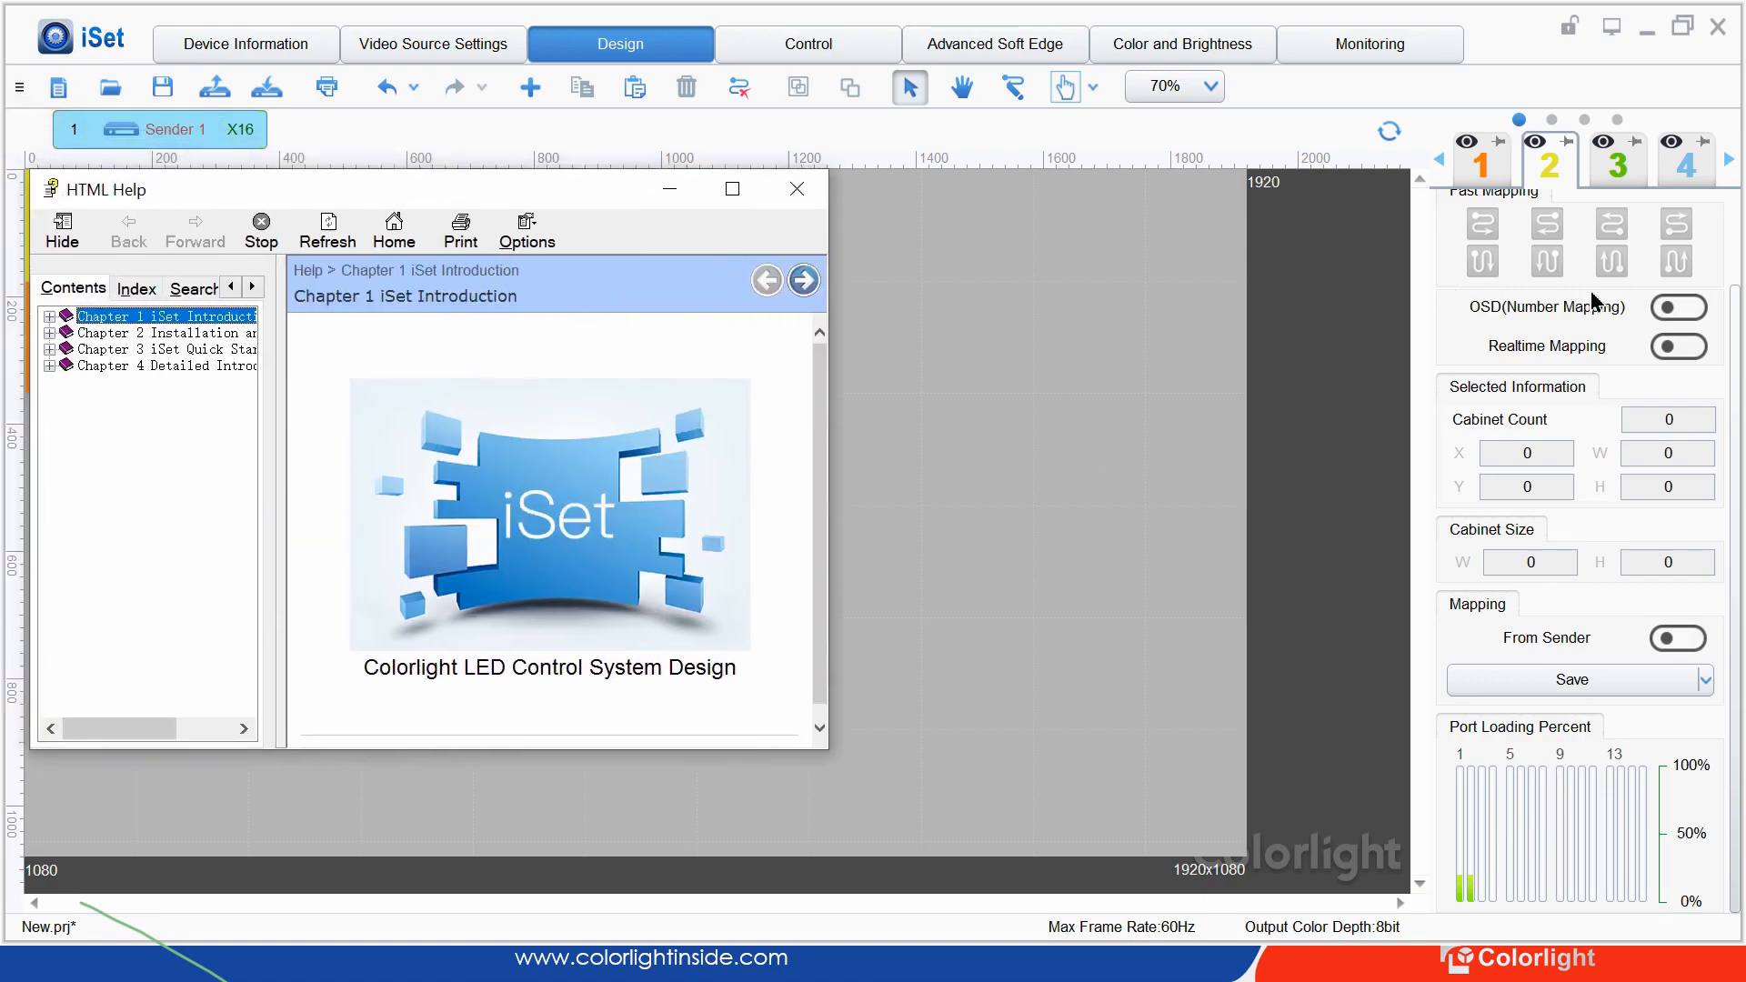
{"action": "left_click", "coordinate": [770, 193]}
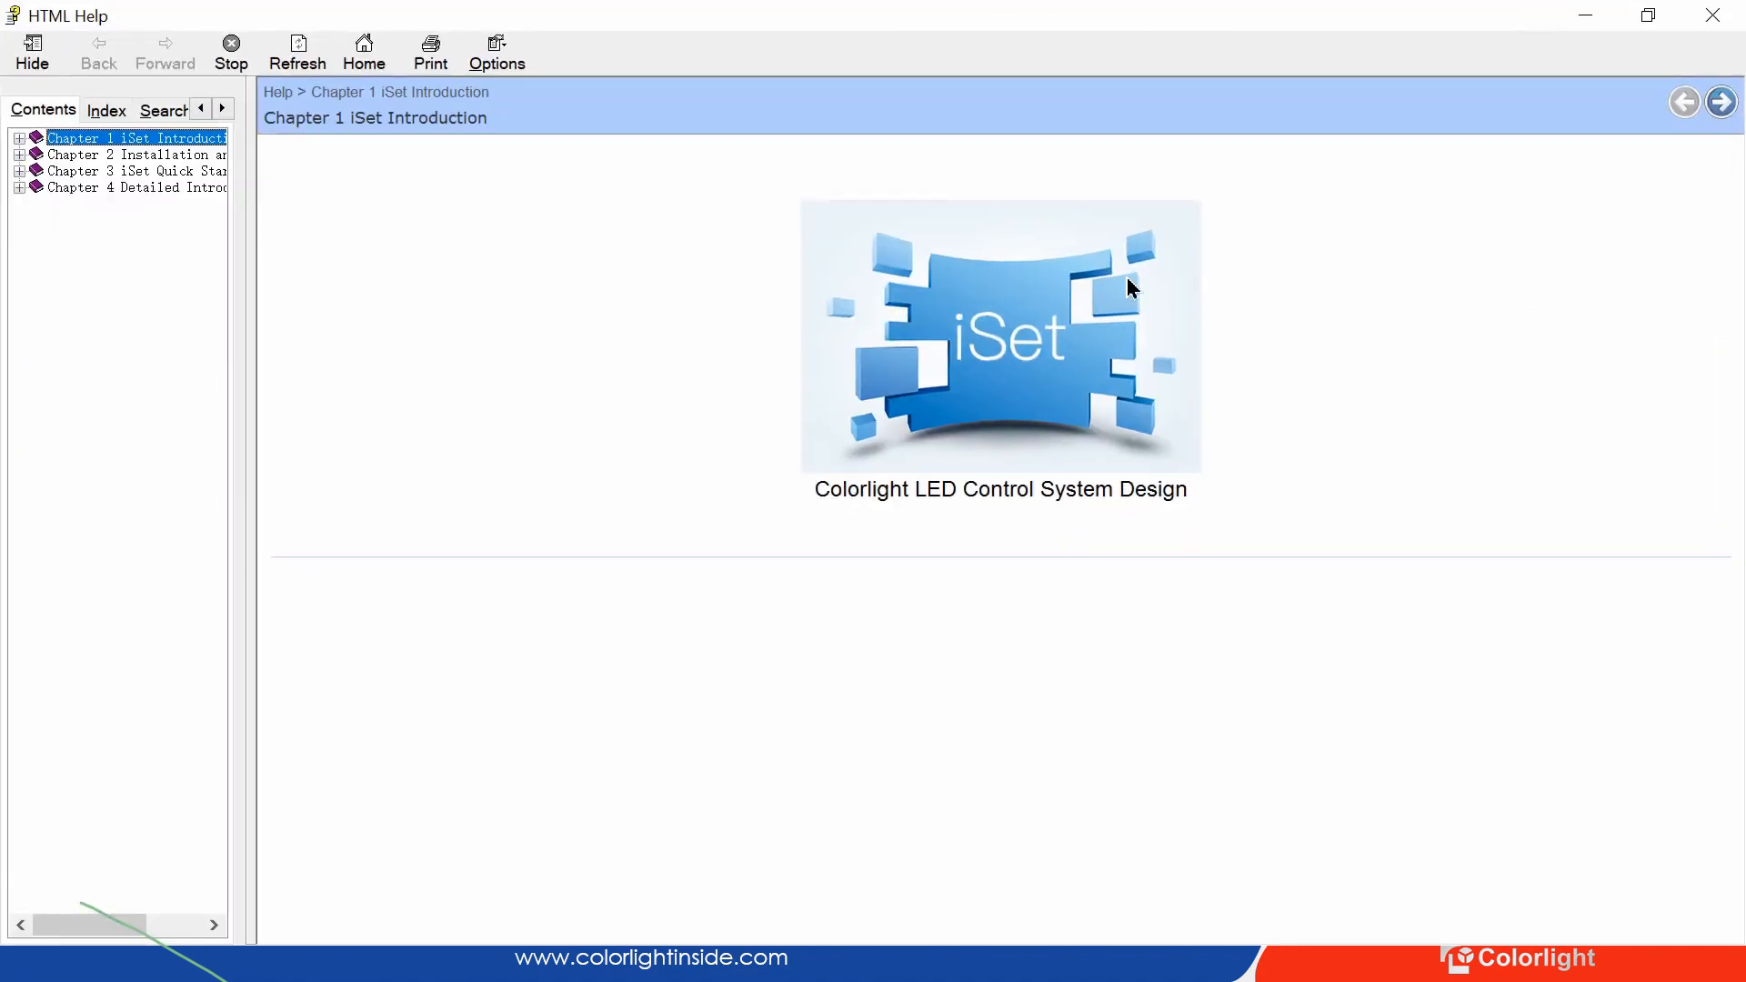
{"action": "left_click", "coordinate": [19, 138]}
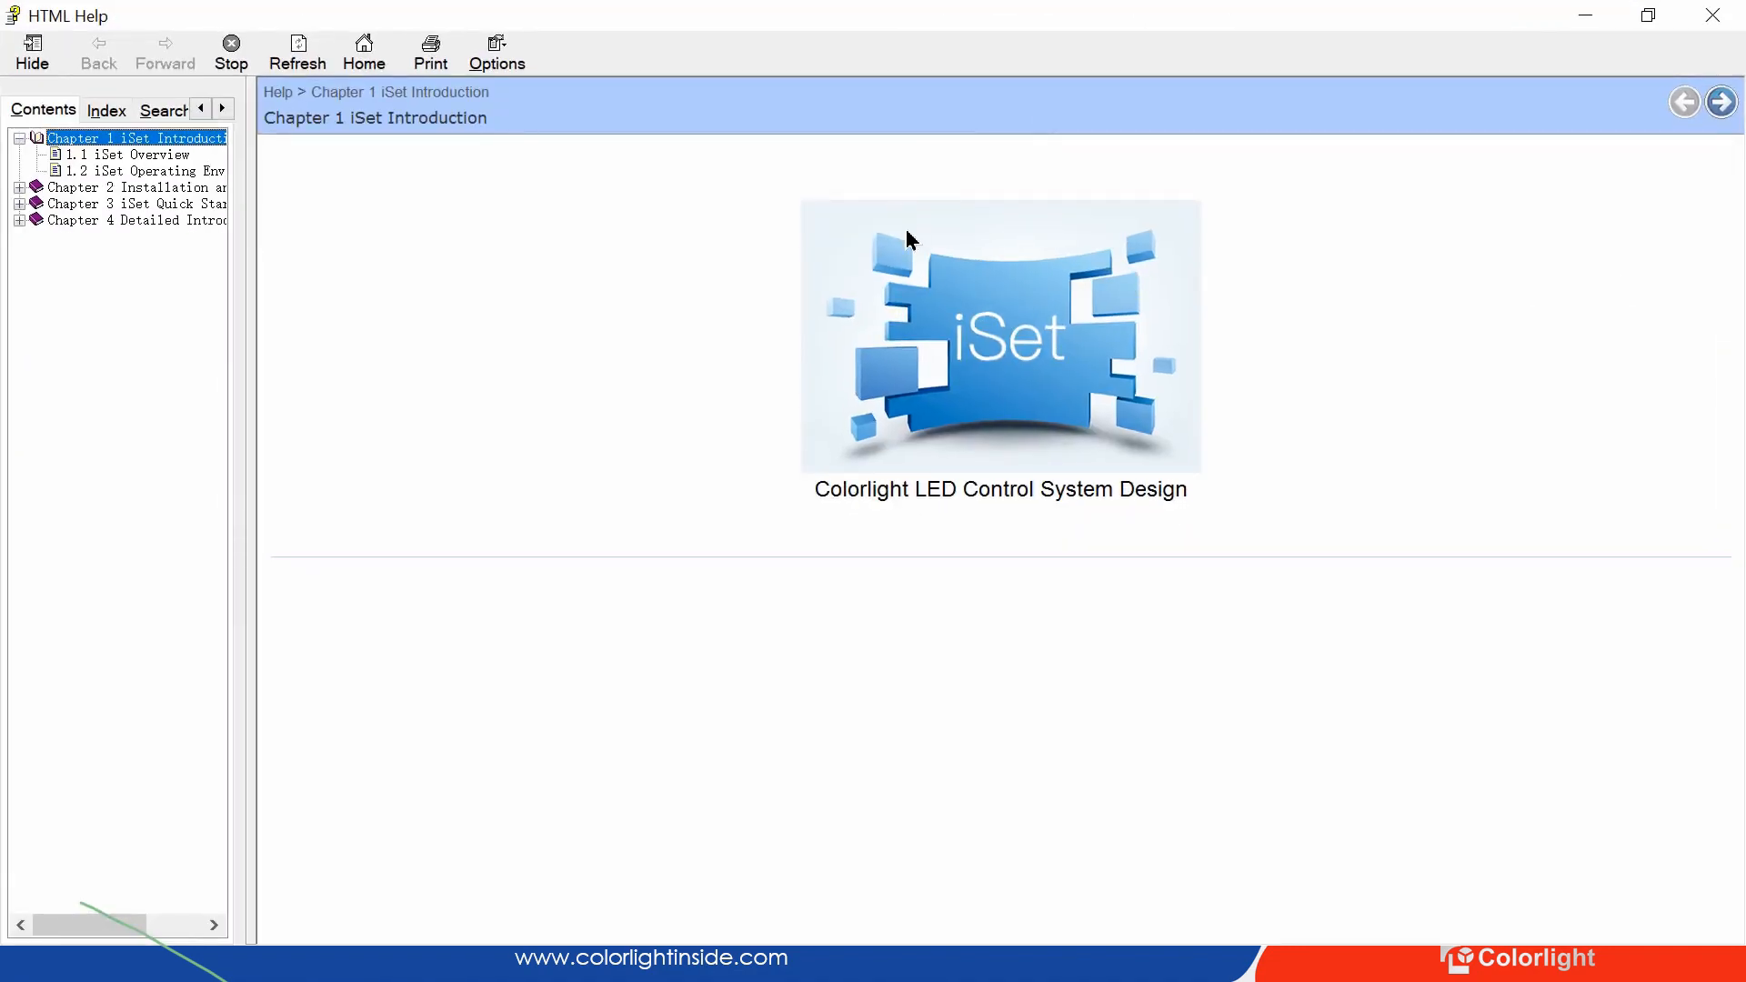
{"action": "left_click", "coordinate": [19, 187]}
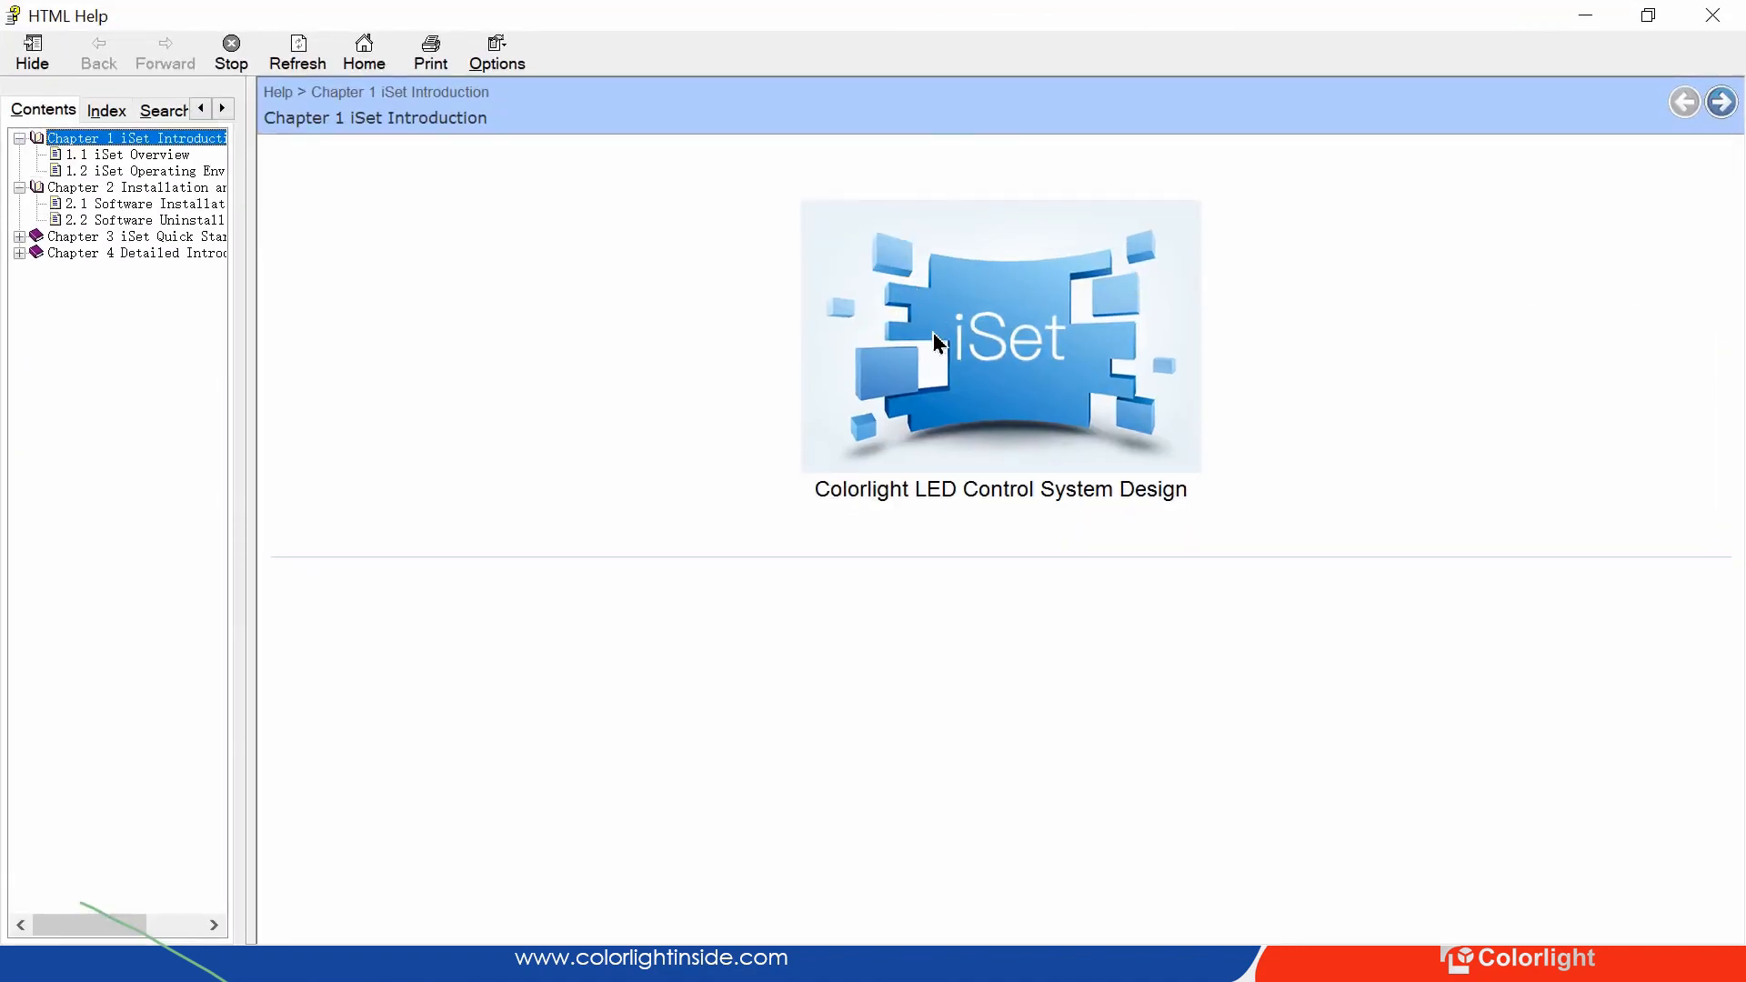
{"action": "left_click", "coordinate": [19, 236]}
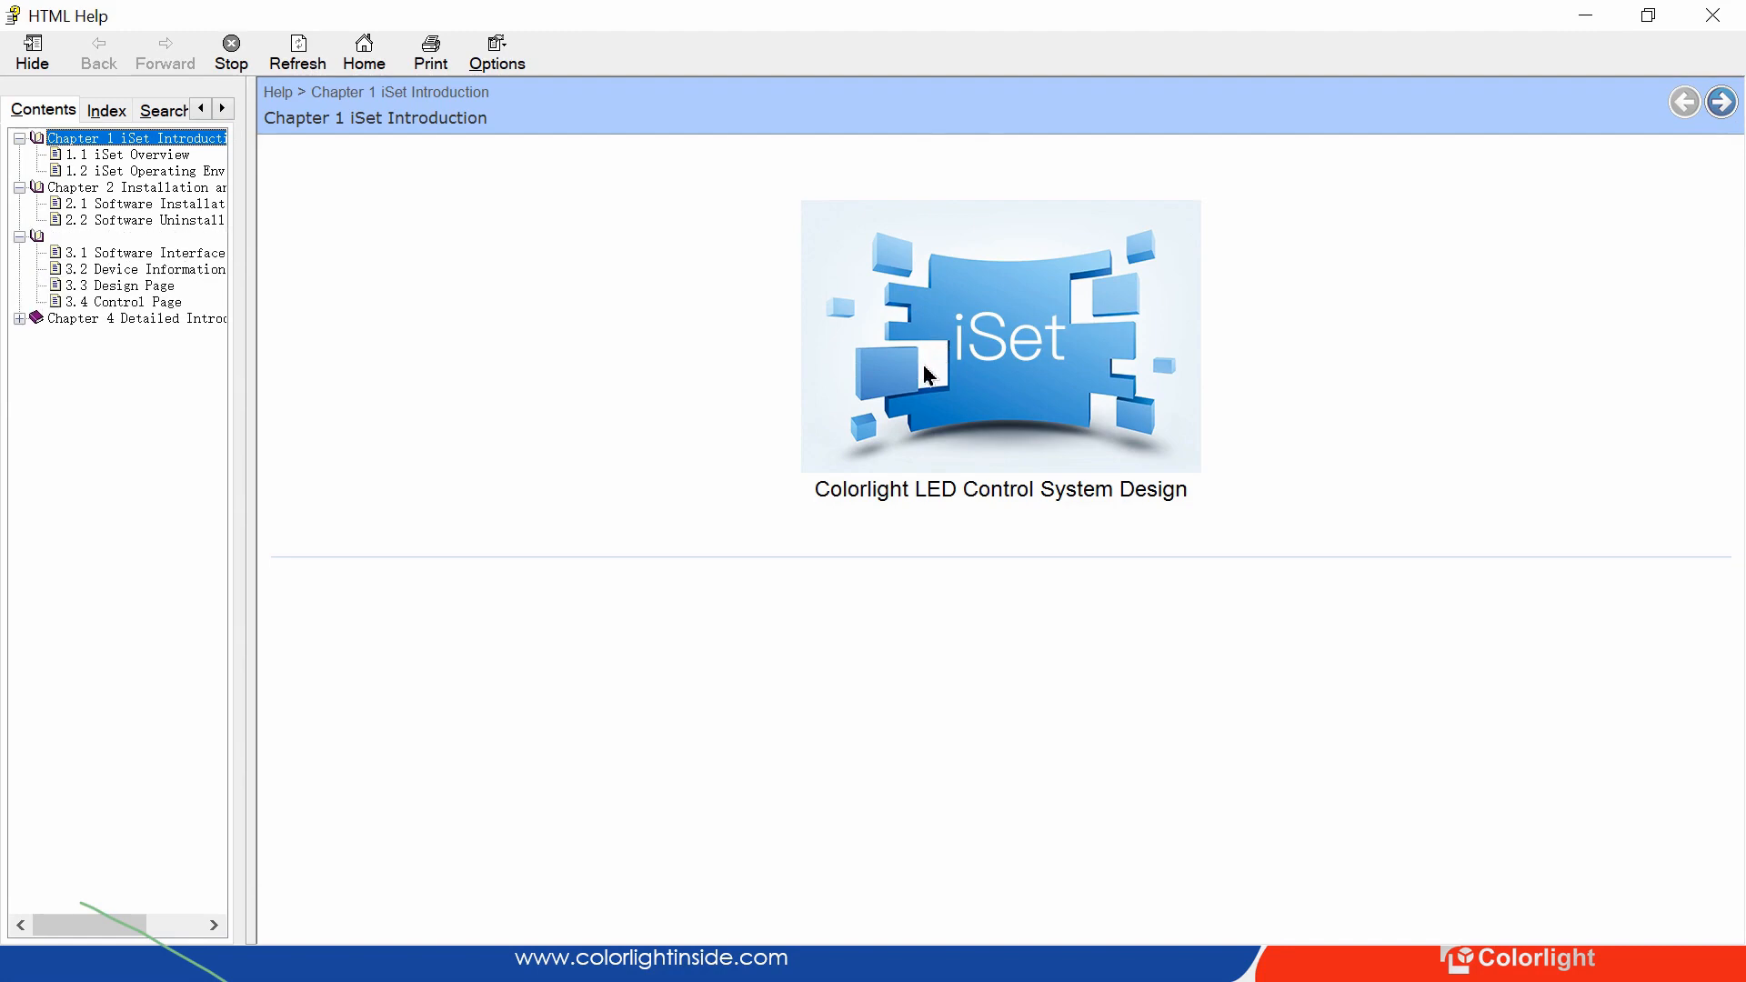
{"action": "left_click", "coordinate": [19, 319]}
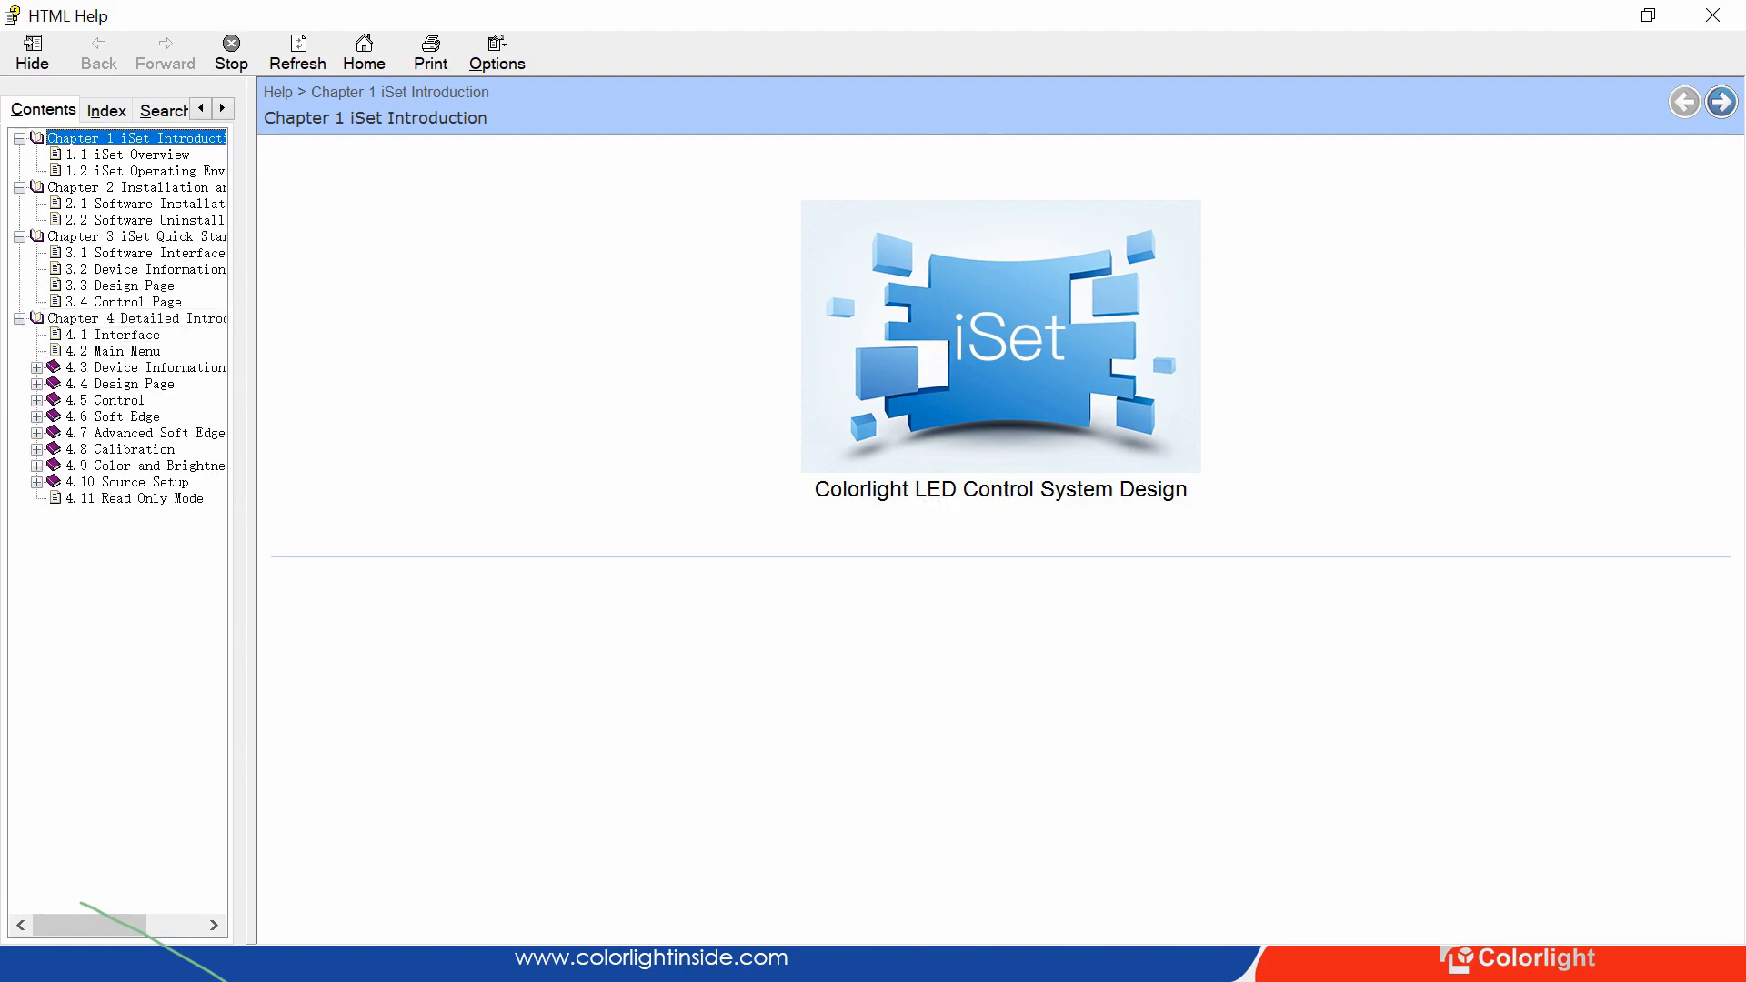
{"action": "left_click", "coordinate": [1719, 15]}
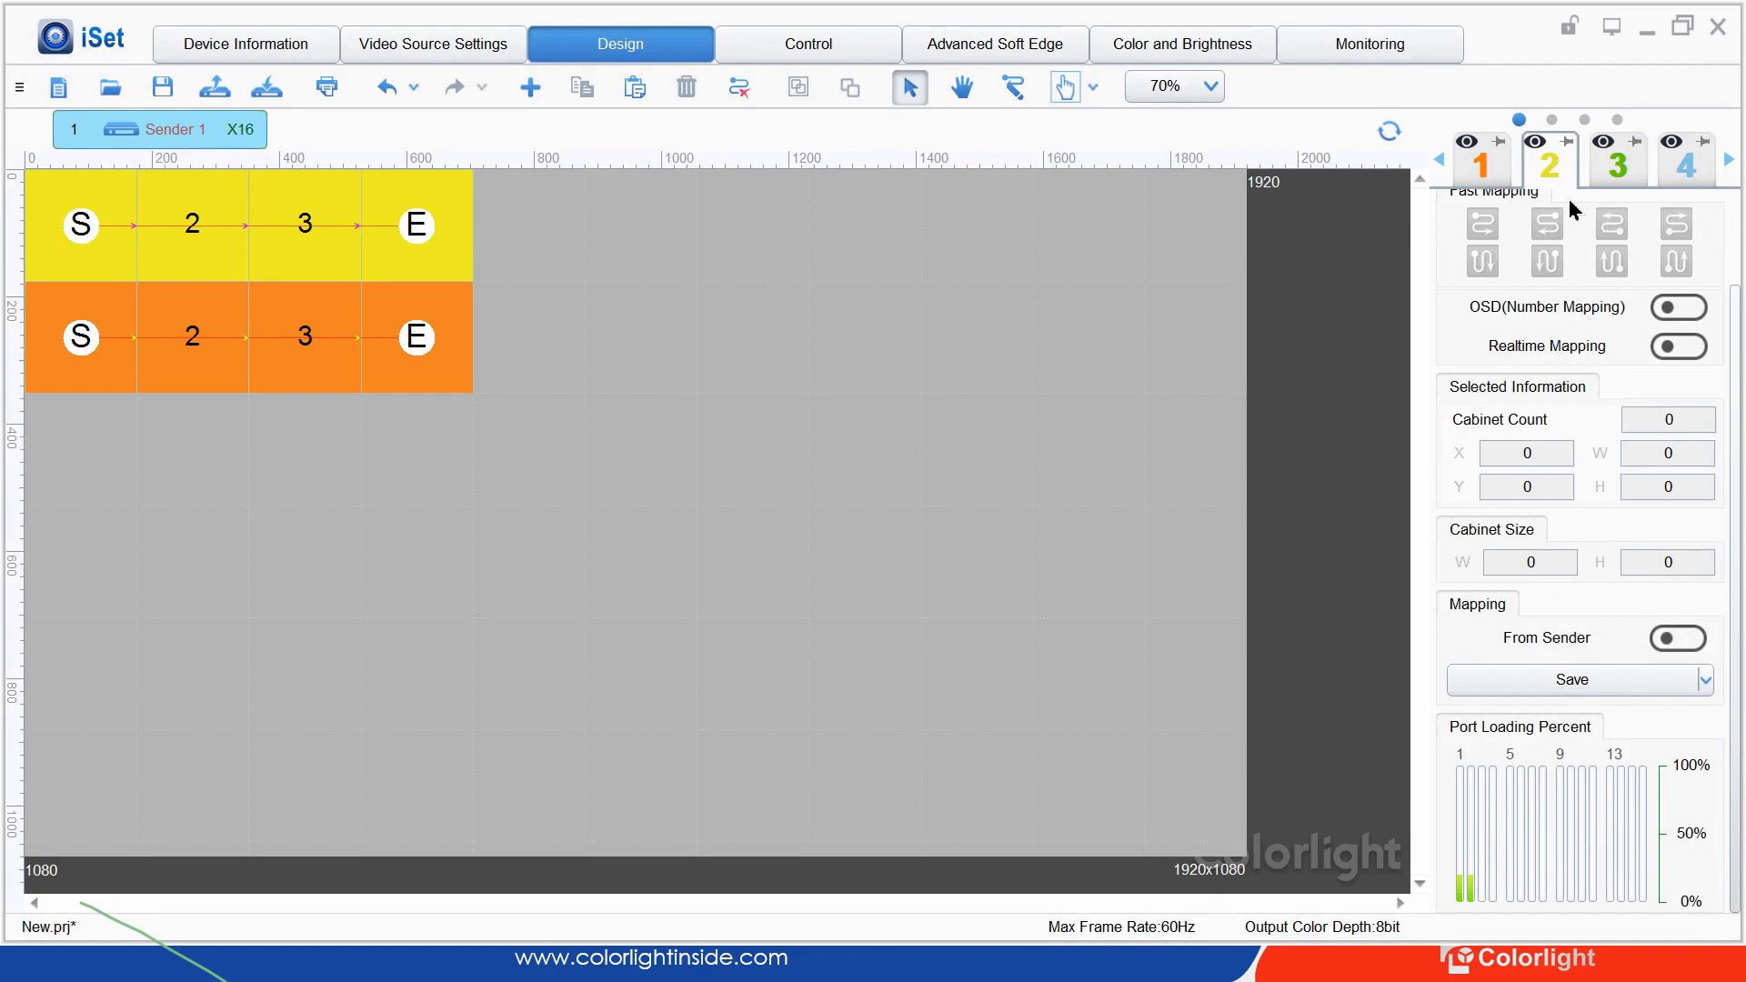
Pass through the Control page to the Advanced Soft Edge page and read the screen information for all senders
{"action": "left_click", "coordinate": [809, 44]}
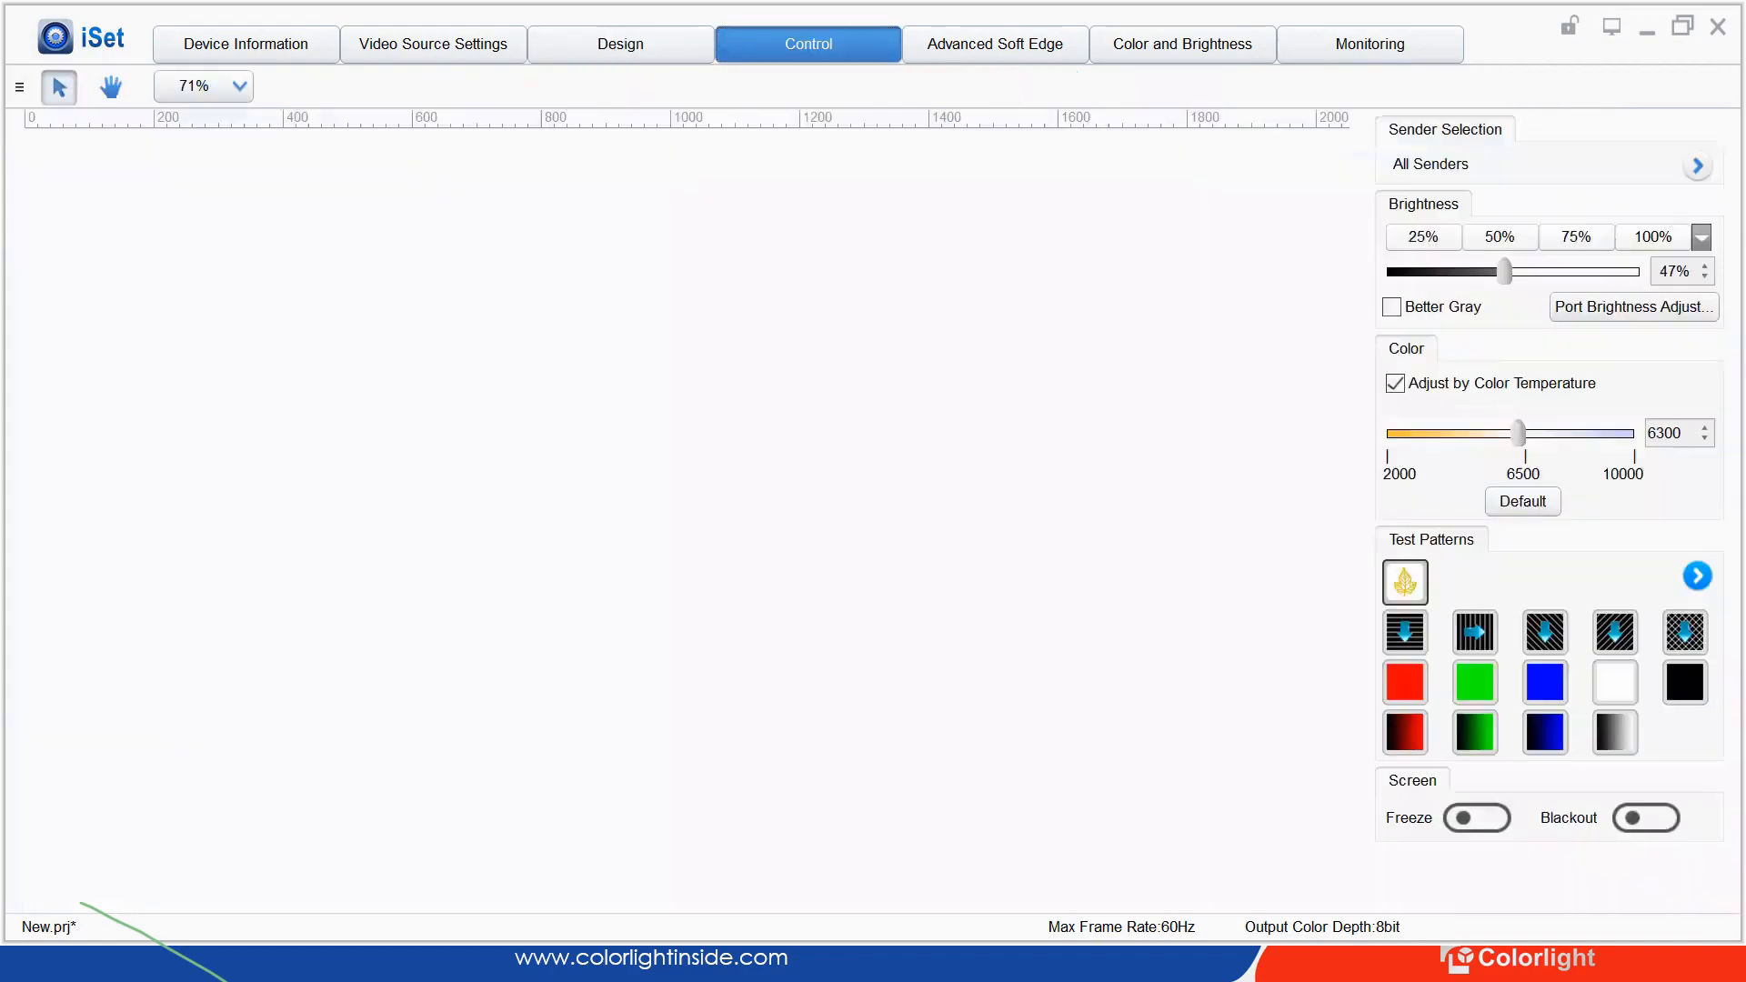
{"action": "left_click", "coordinate": [995, 43]}
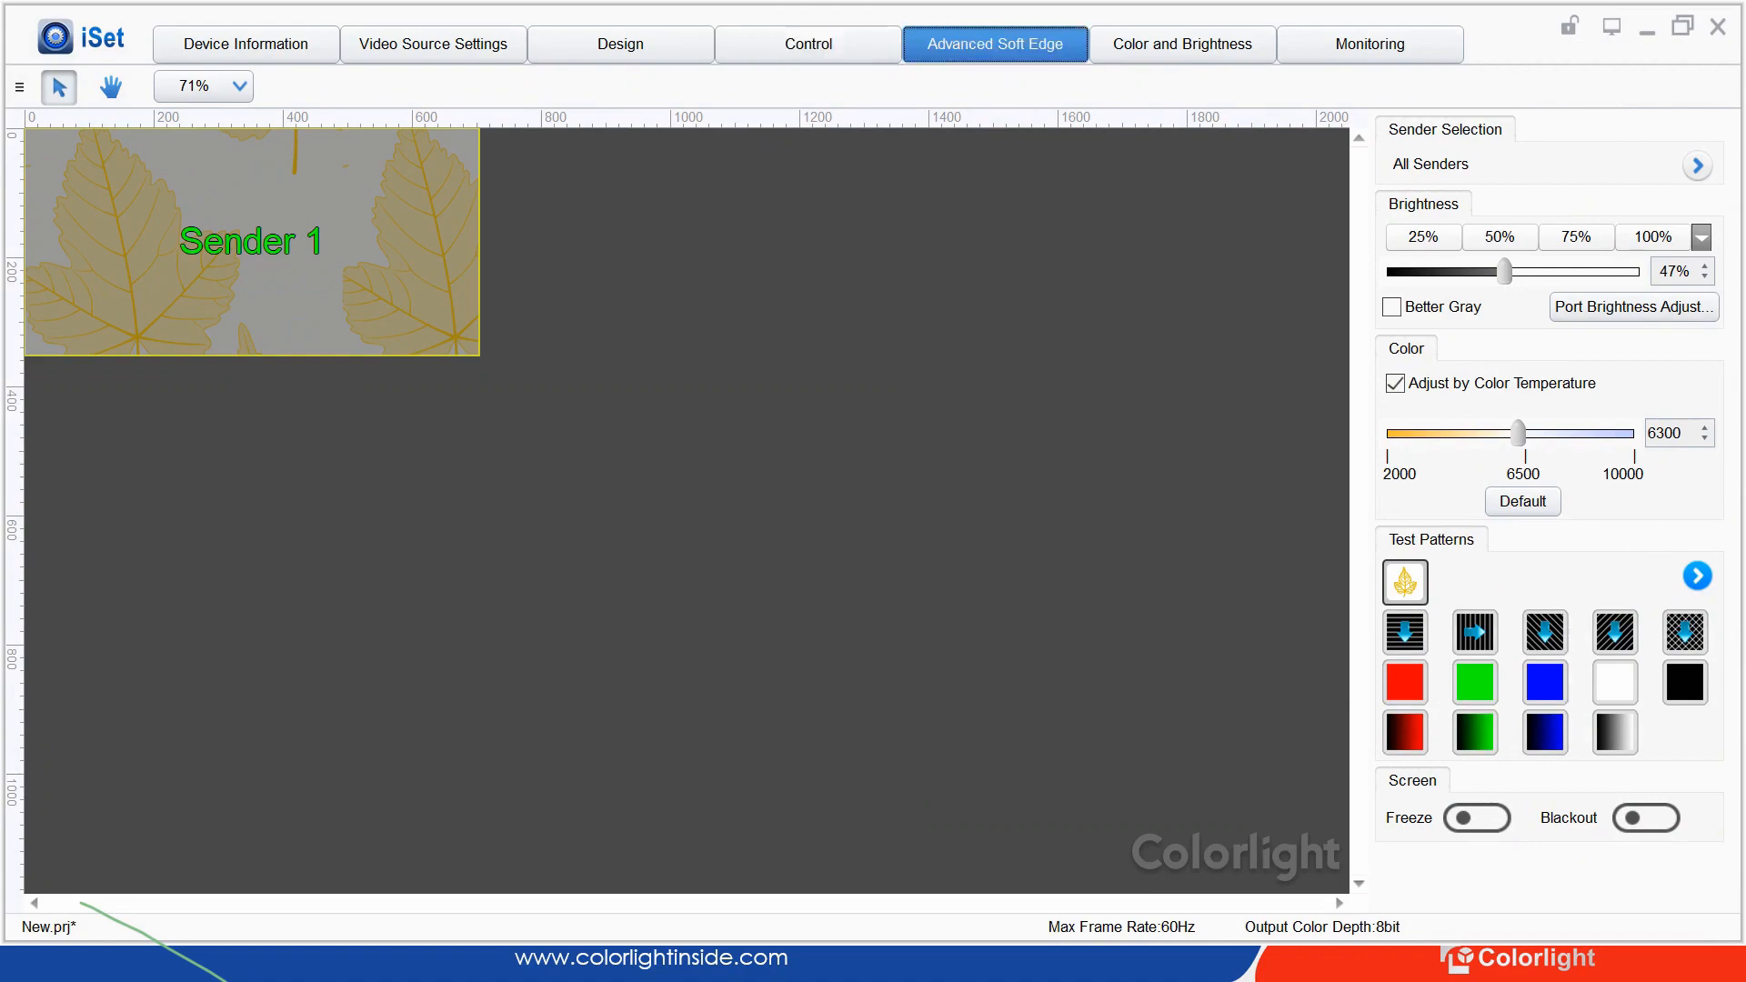
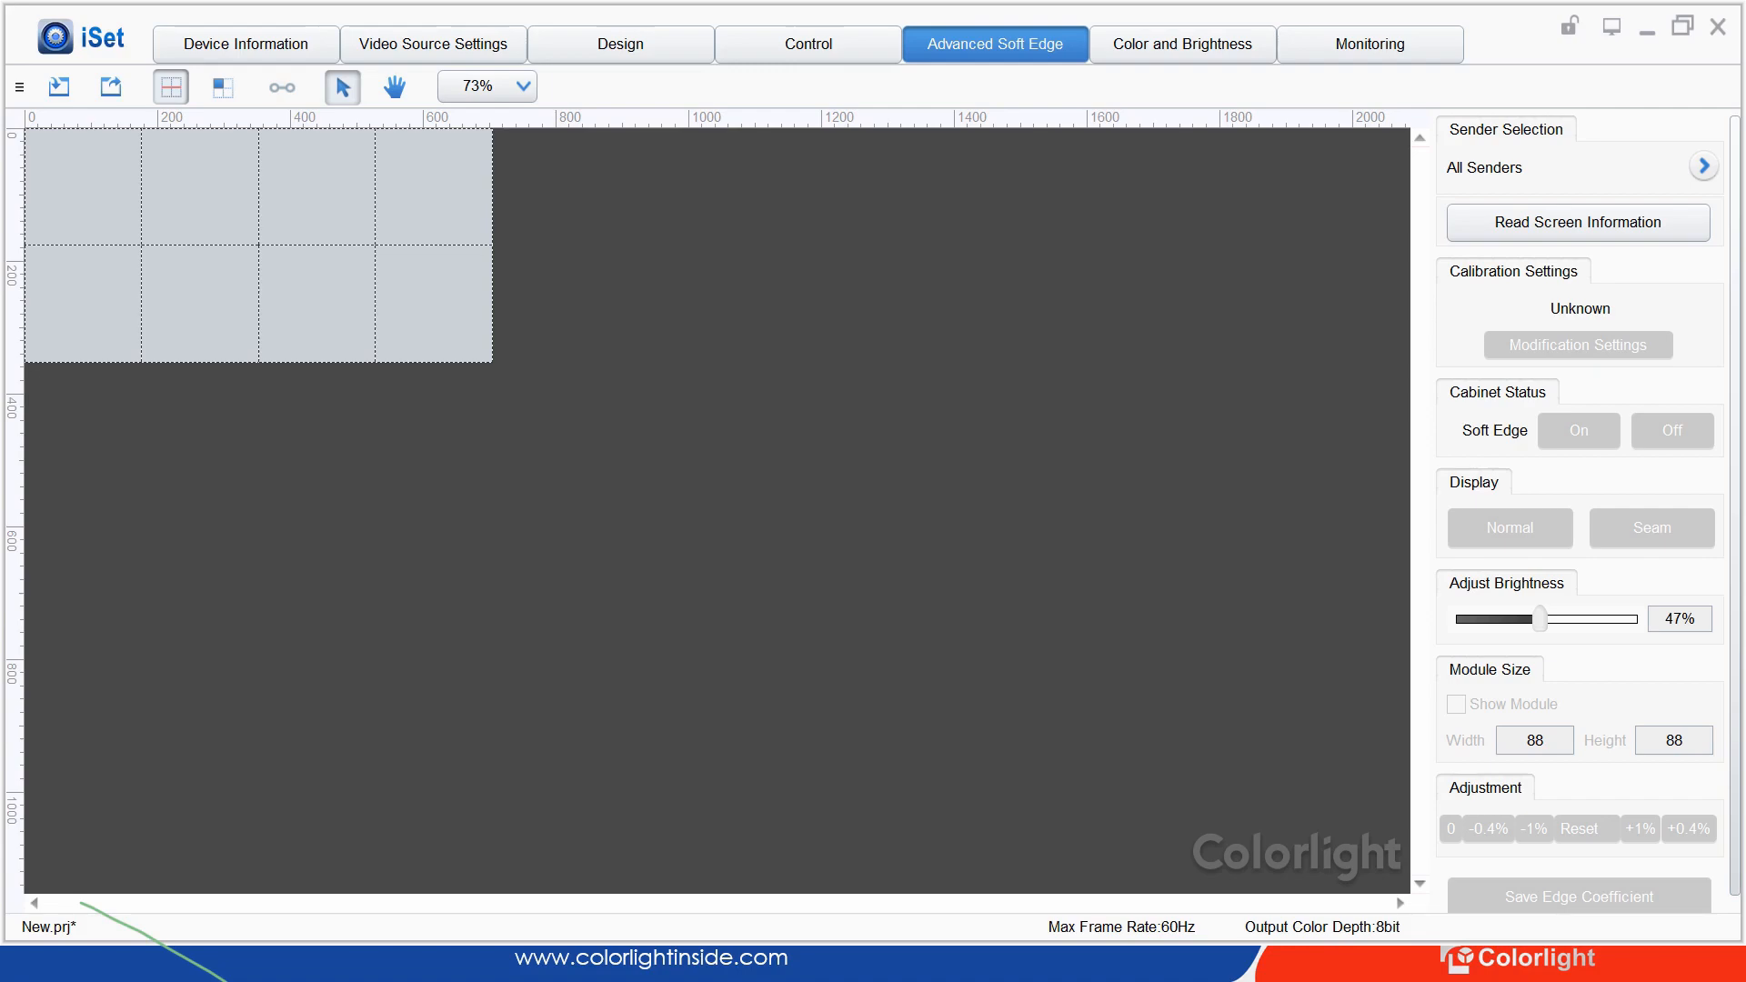
{"action": "left_click", "coordinate": [1578, 221]}
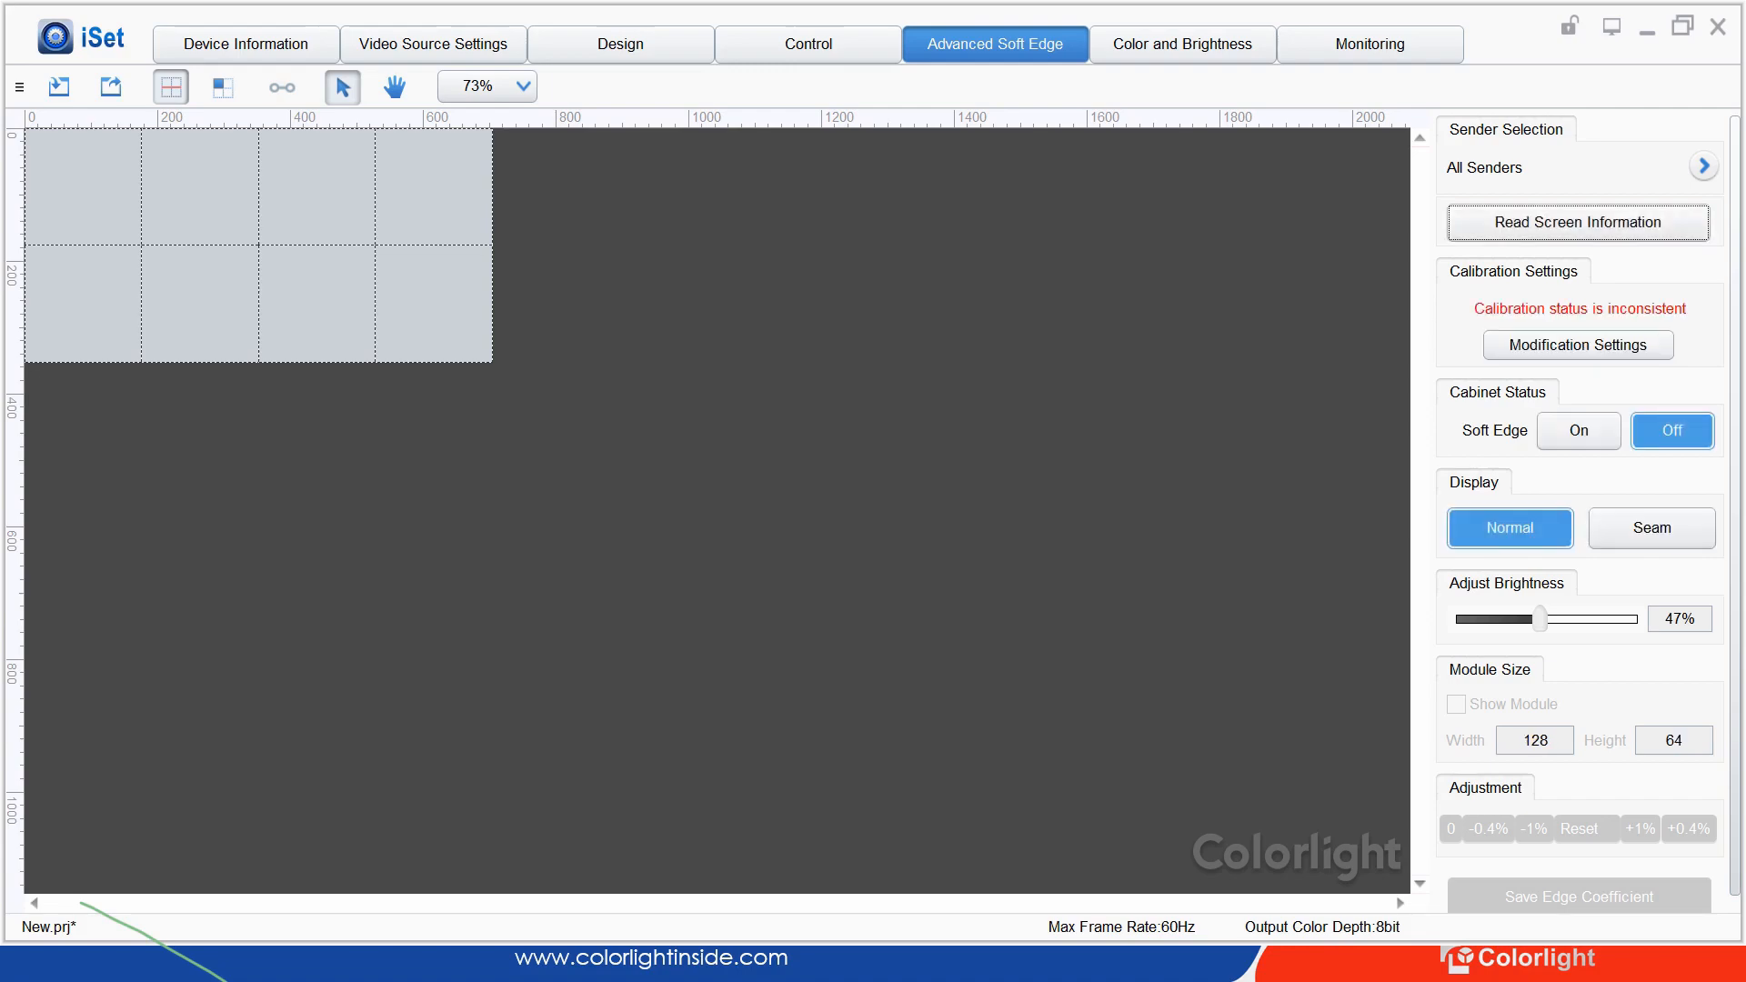
Enable Soft Edge for the cabinets and switch the display mode to Seam
{"action": "left_click", "coordinate": [1579, 431]}
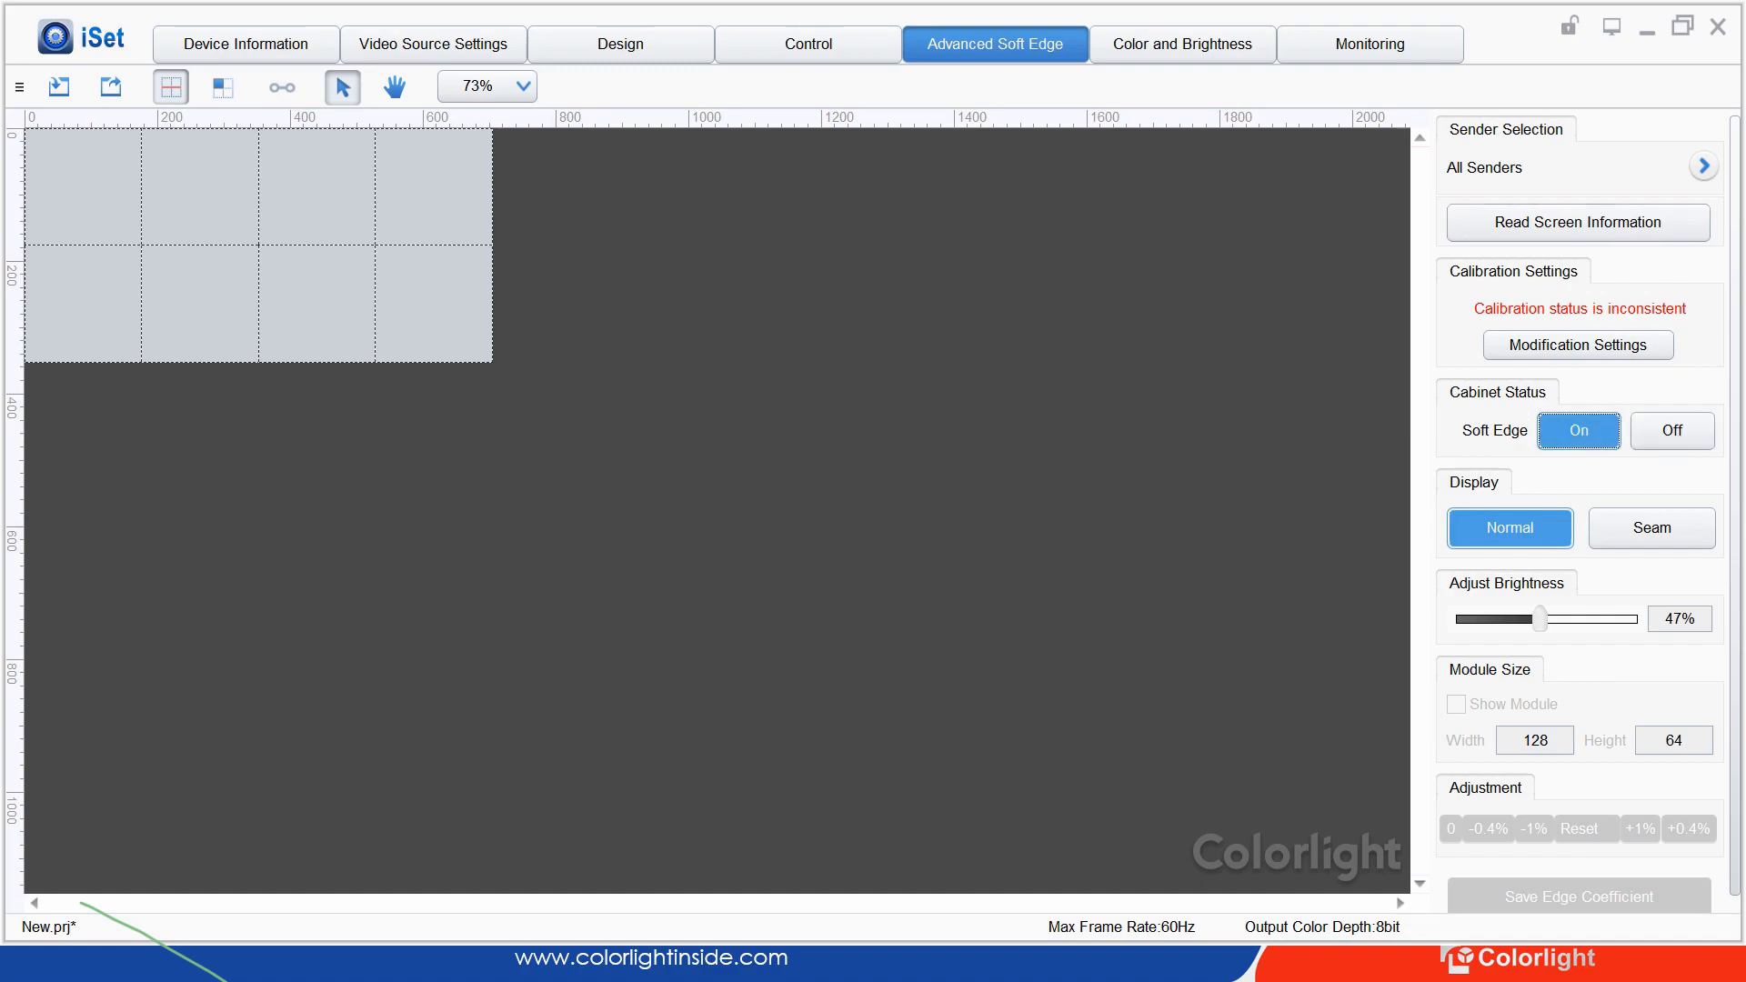
{"action": "left_click", "coordinate": [1652, 527]}
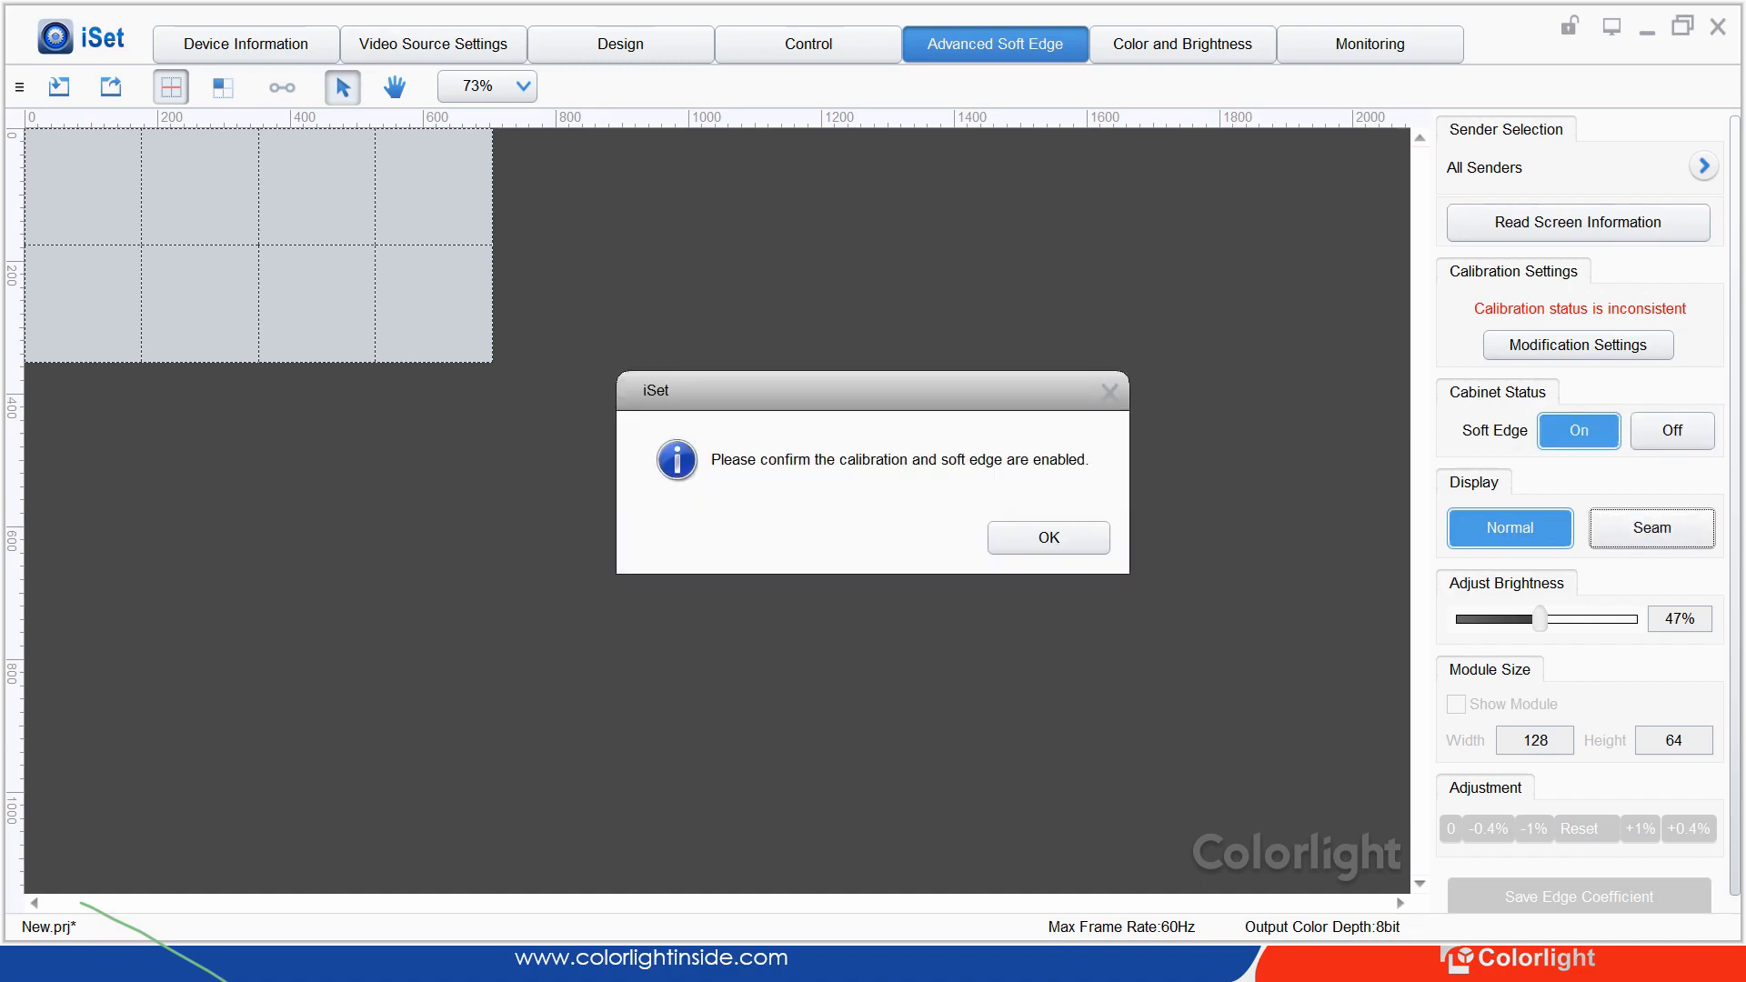
{"action": "key", "text": "Return"}
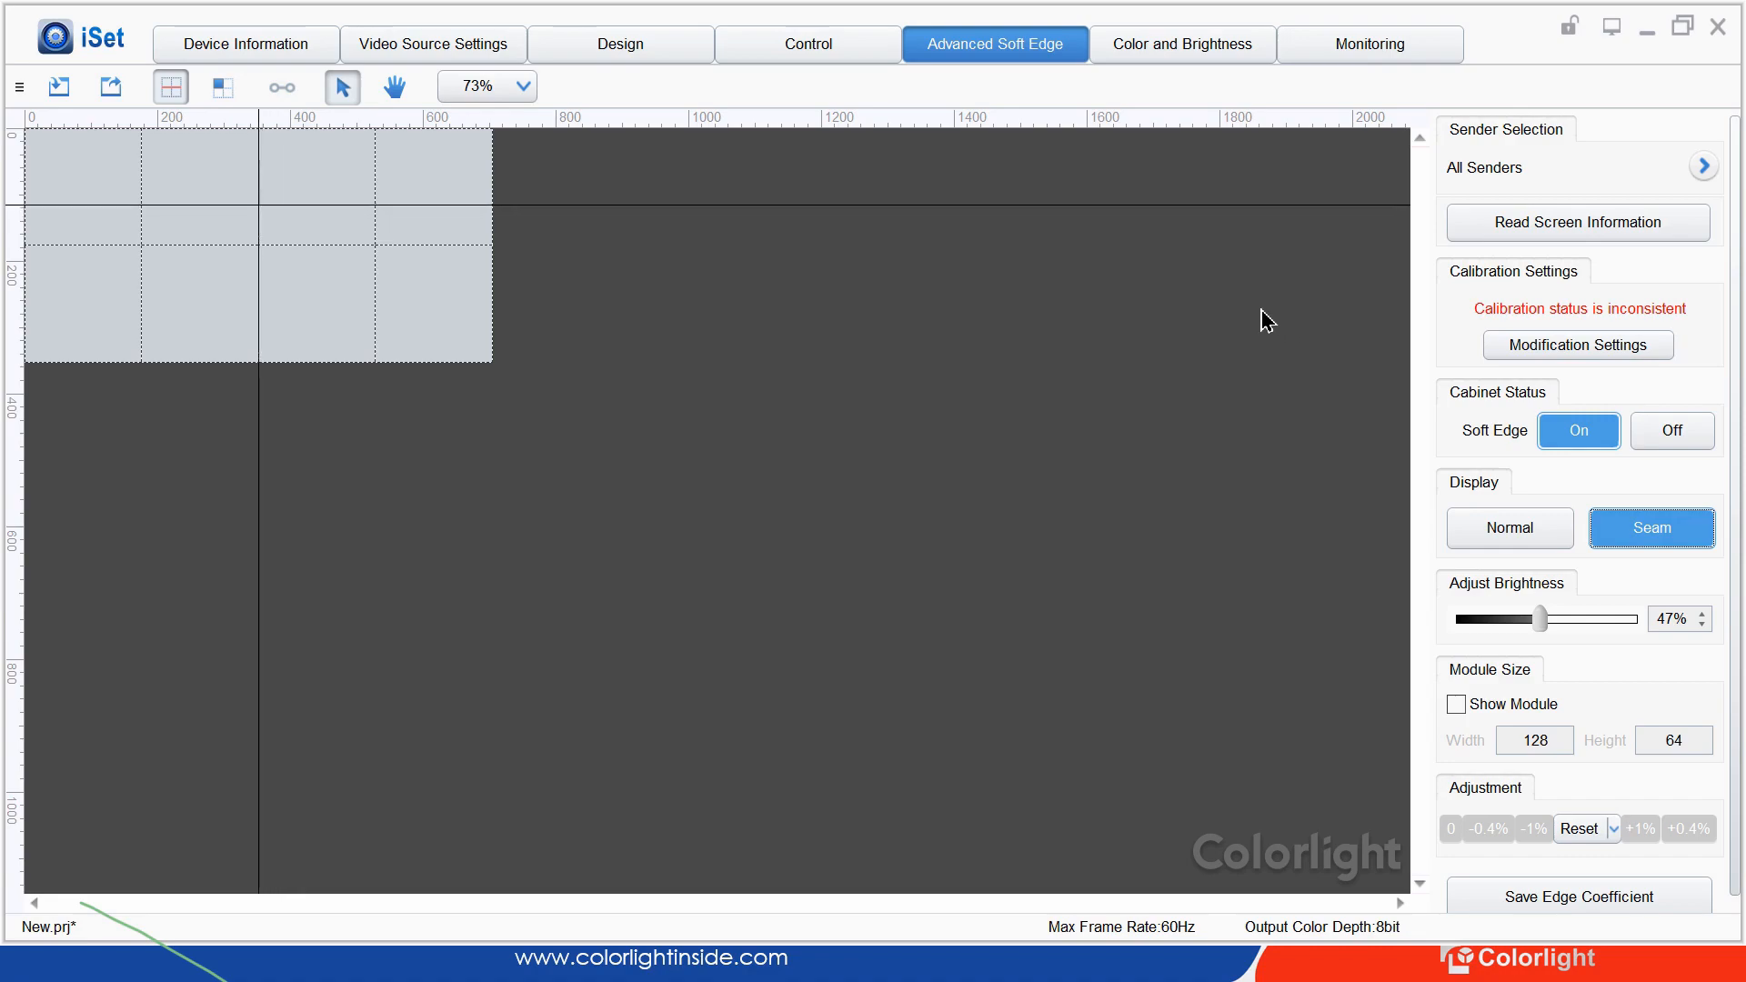
Select the vertical seam between the second and third upper-row cabinets and fine-tune the coefficient of the whole seam down and up
{"action": "left_click", "coordinate": [258, 206]}
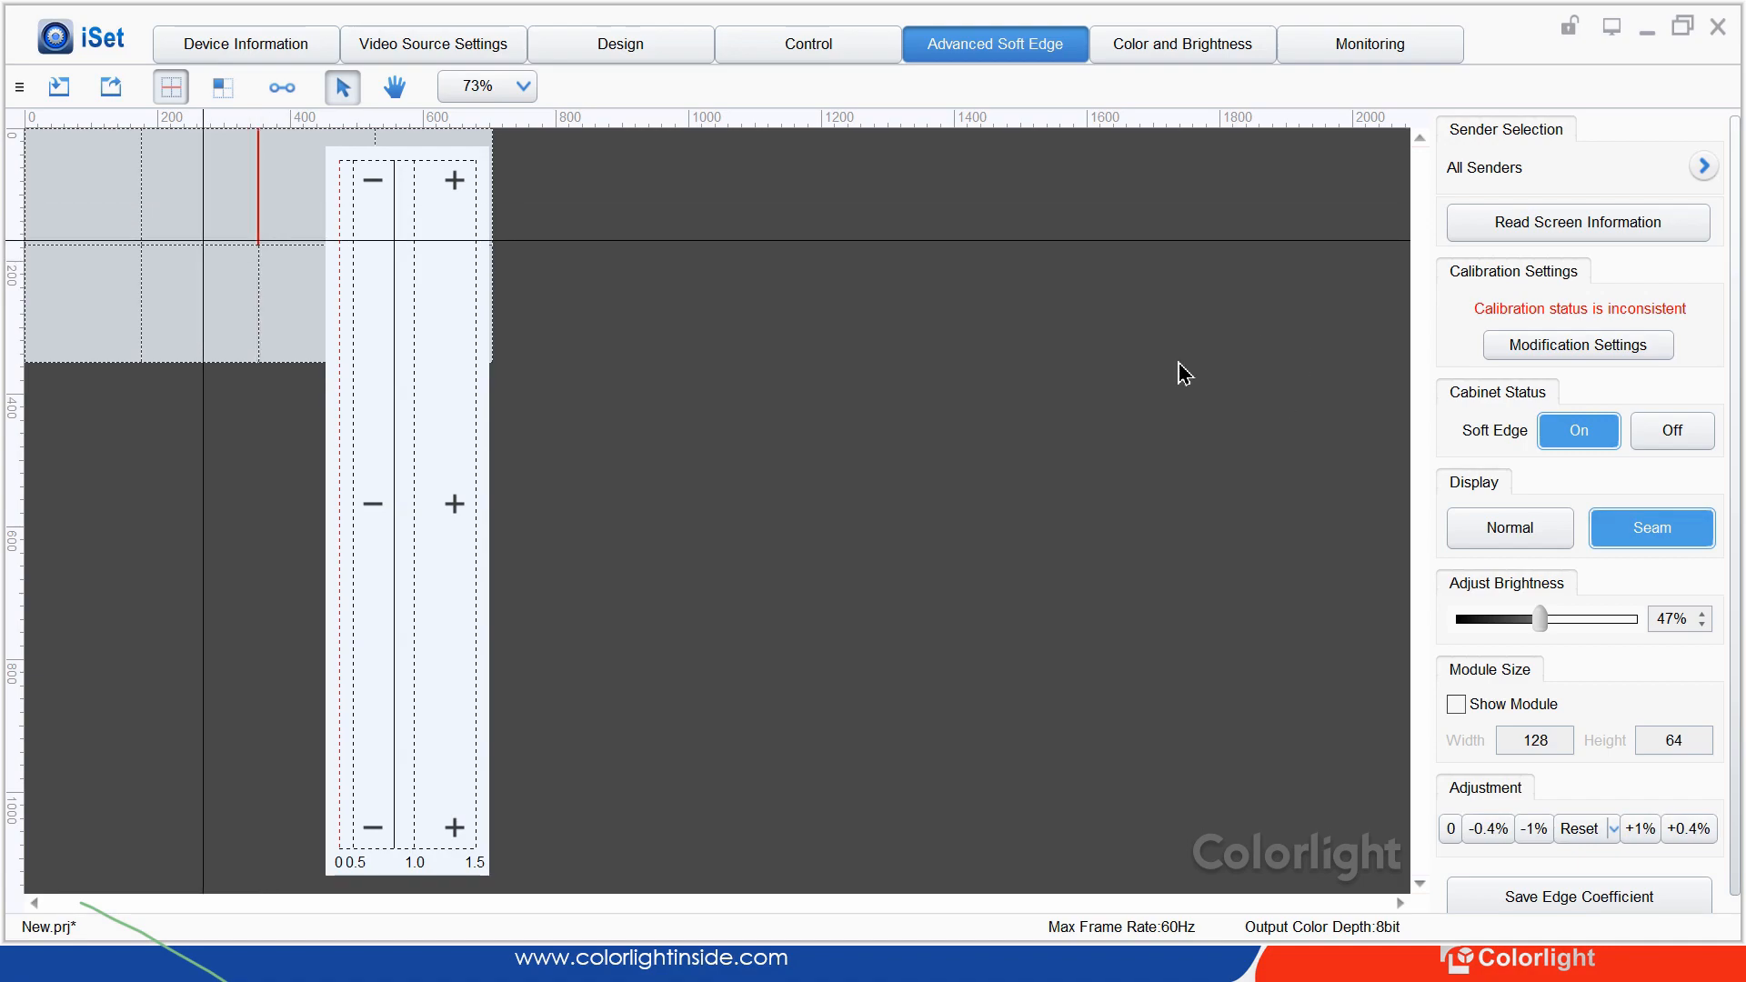
{"action": "left_click", "coordinate": [198, 244]}
{"action": "left_click", "coordinate": [256, 218]}
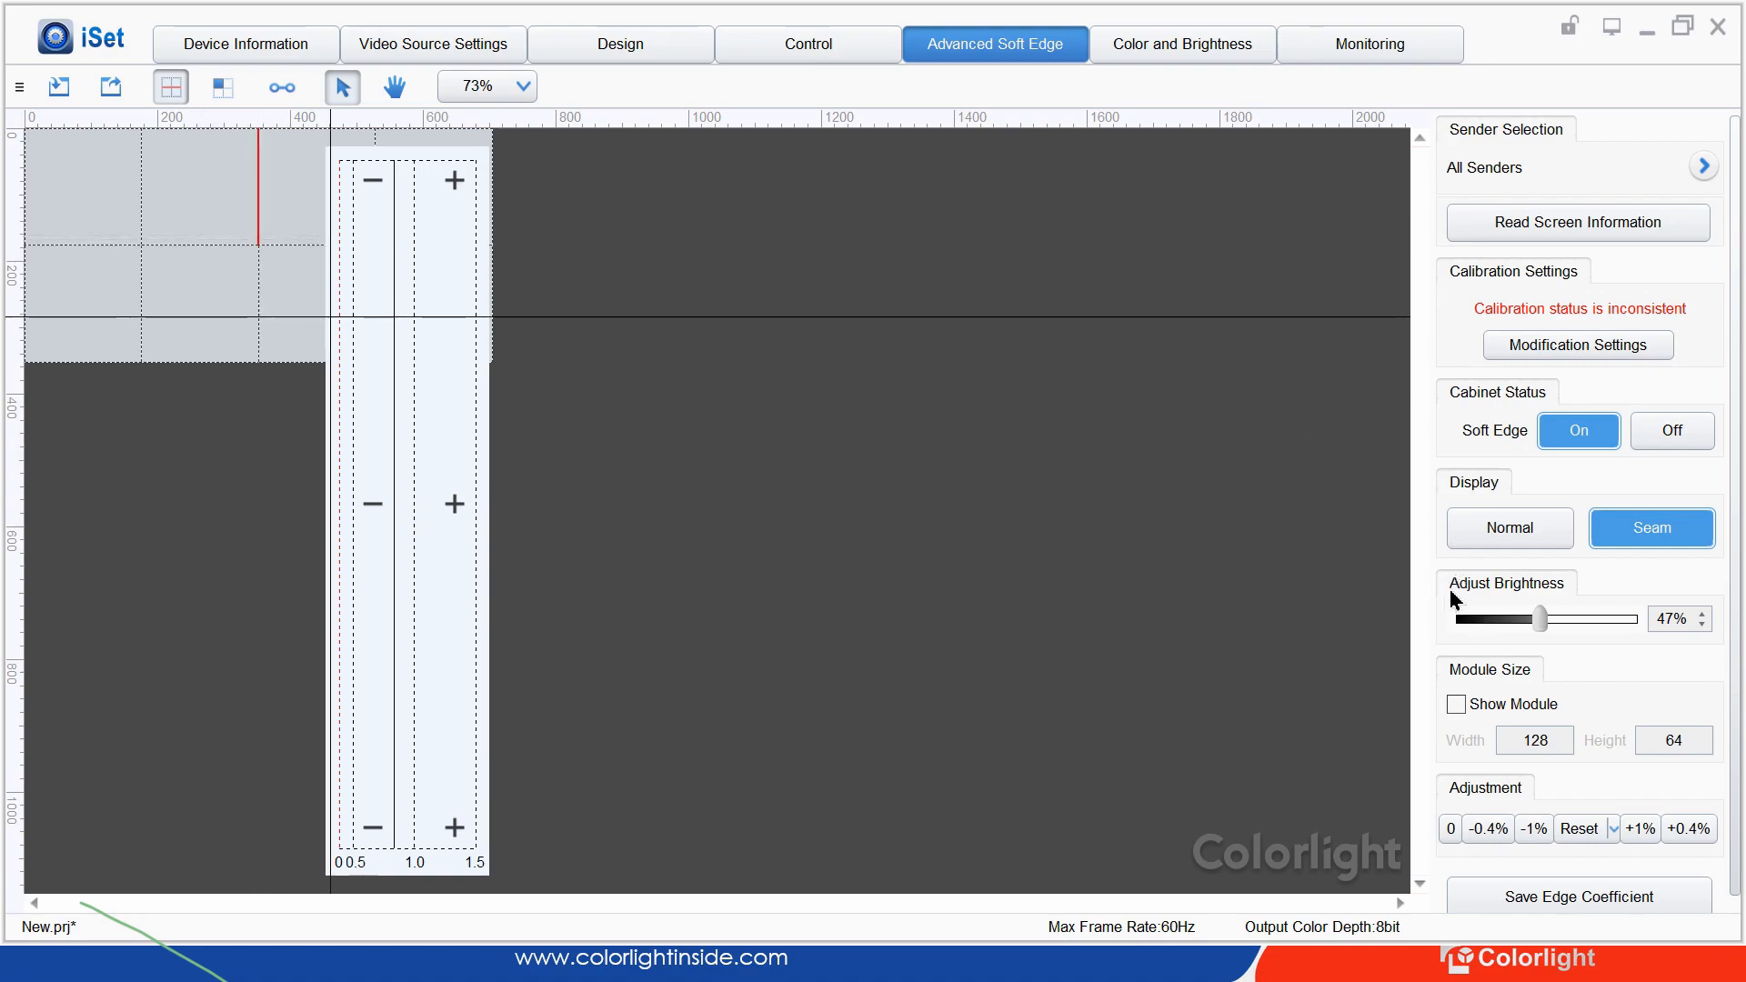
{"action": "key", "text": "Right"}
{"action": "key", "text": "Left"}
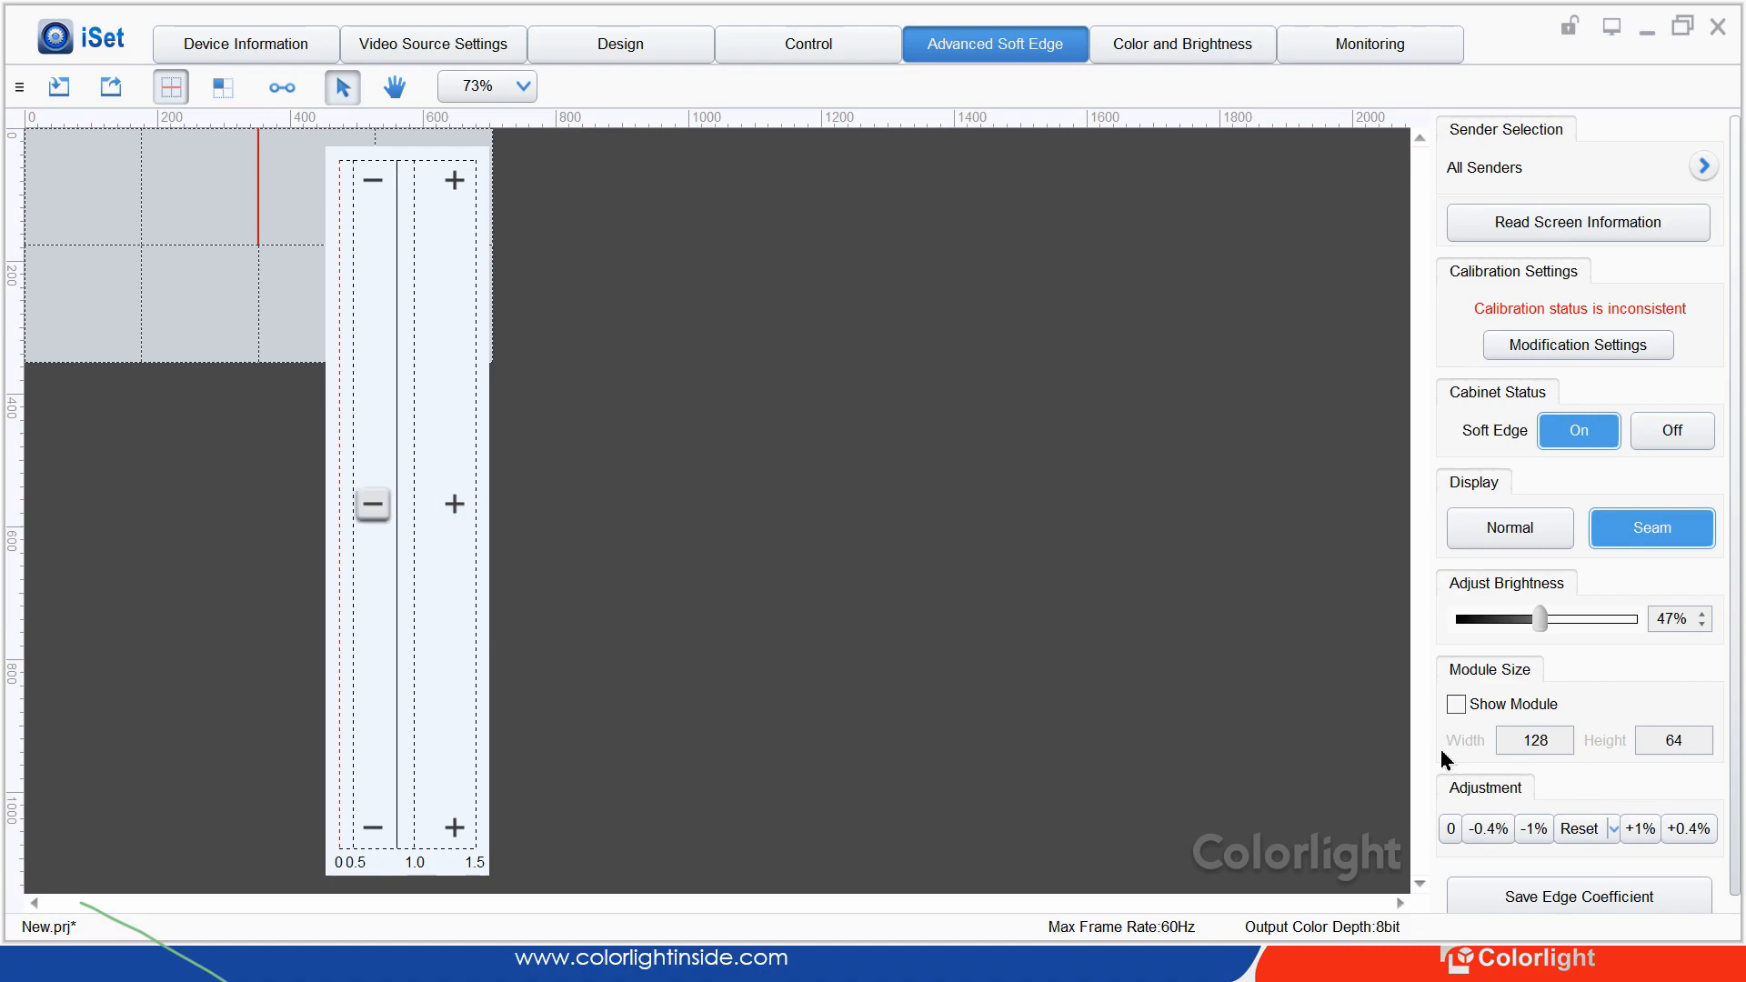
{"action": "key", "text": "Left"}
{"action": "key", "text": "Left"}
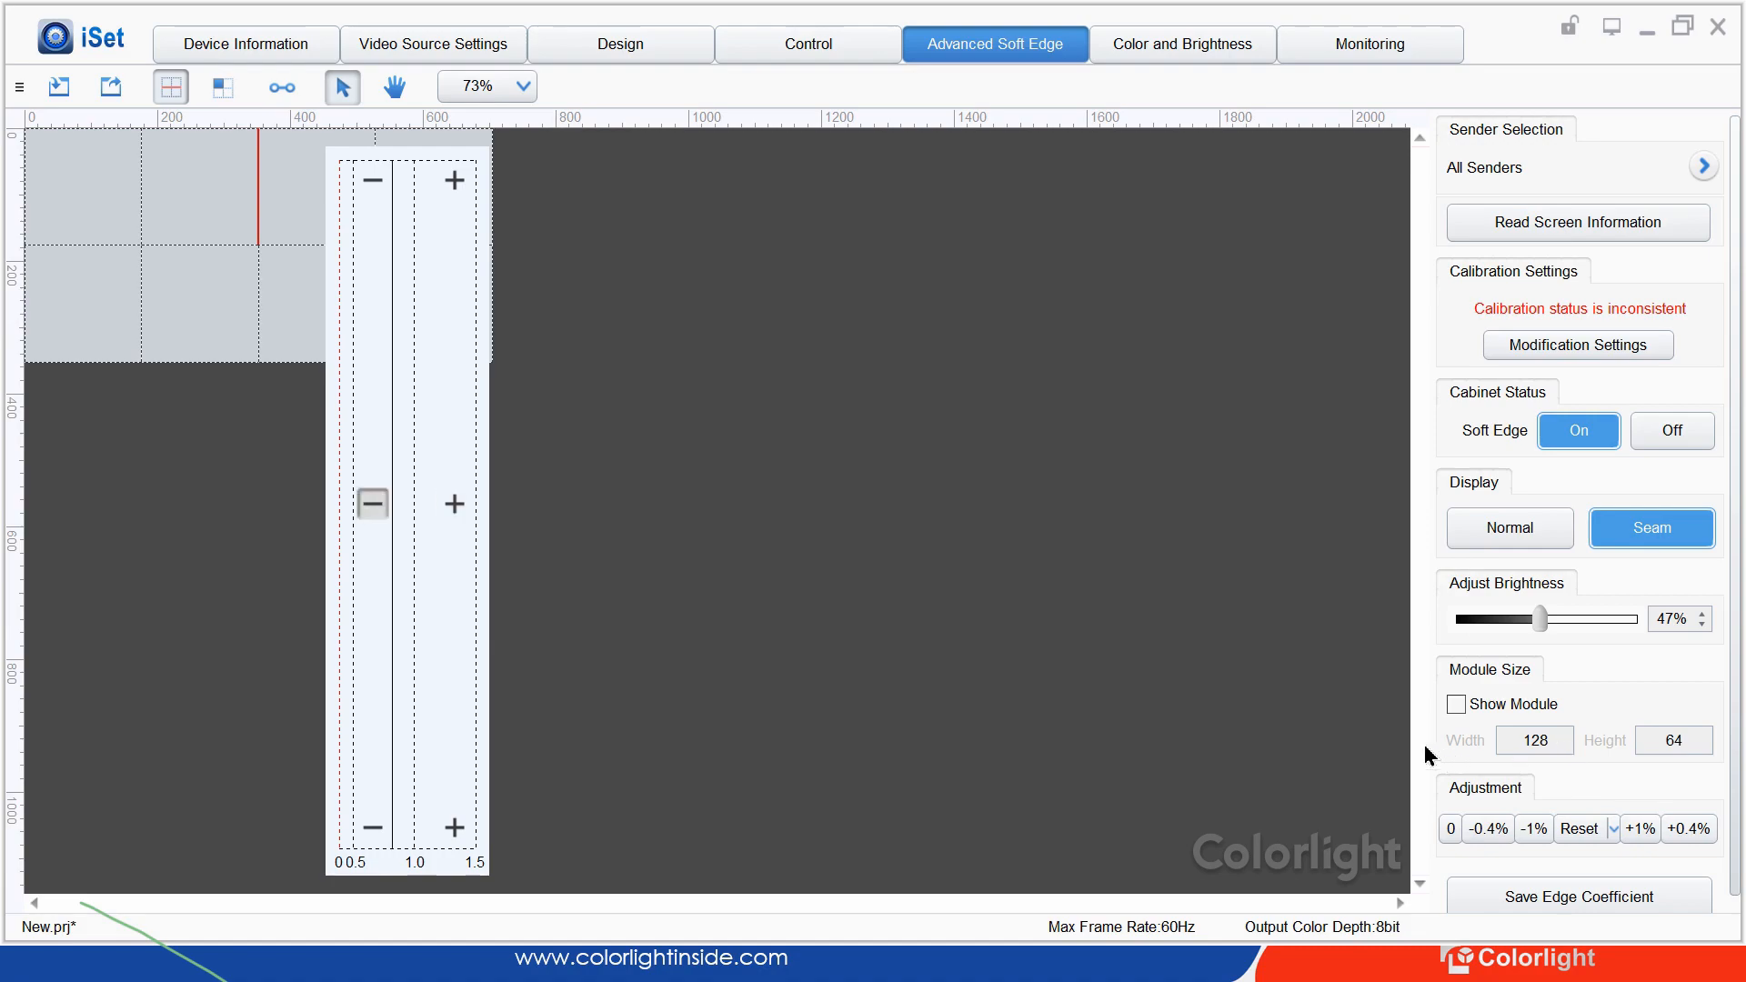
{"action": "key", "text": "Right"}
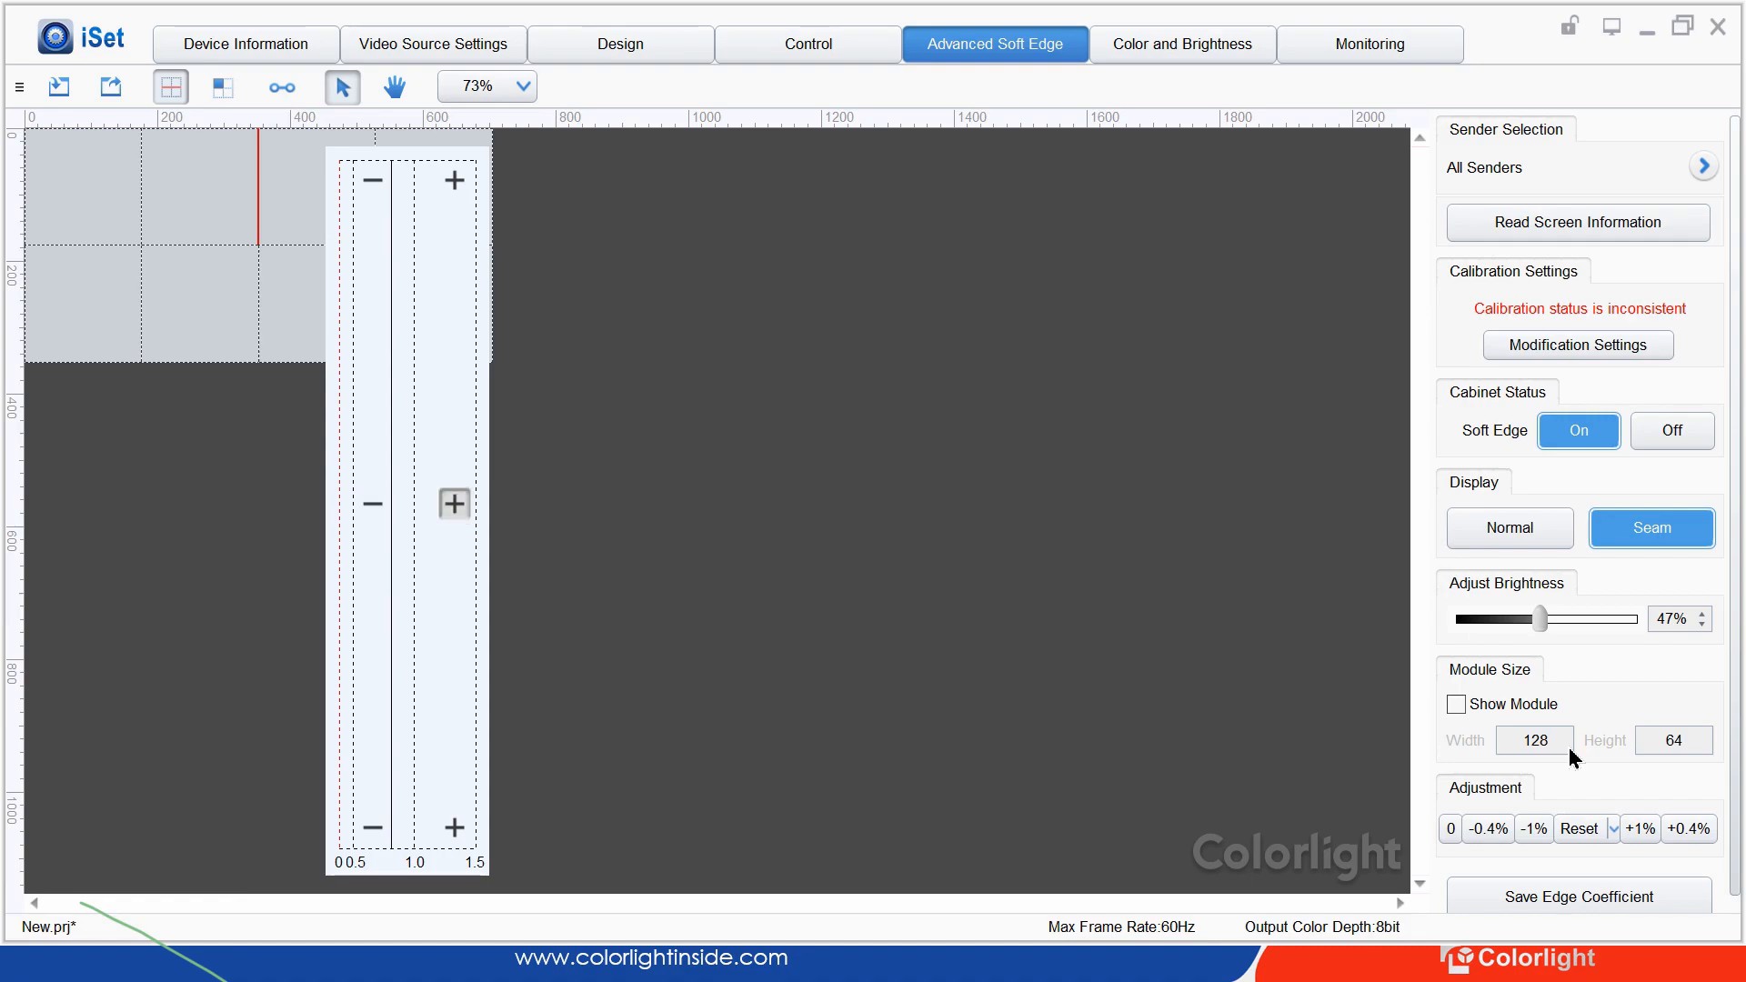
{"action": "key", "text": "Right"}
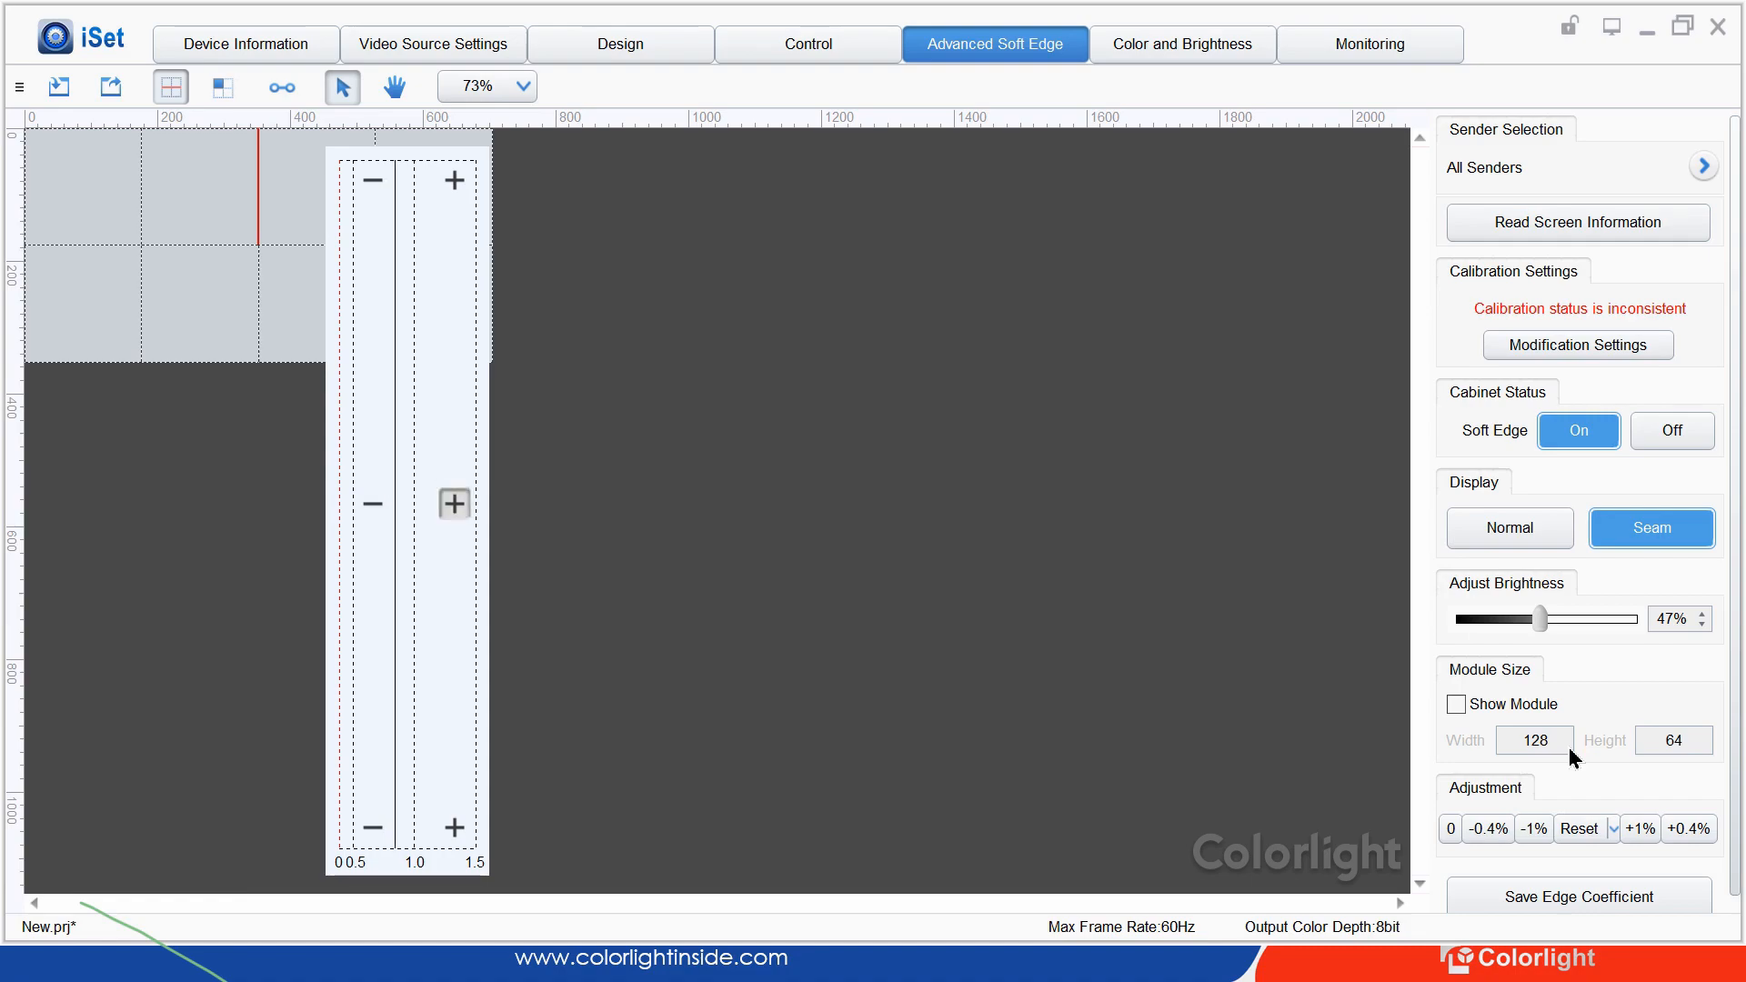
{"action": "key", "text": "Right"}
{"action": "key", "text": "Right"}
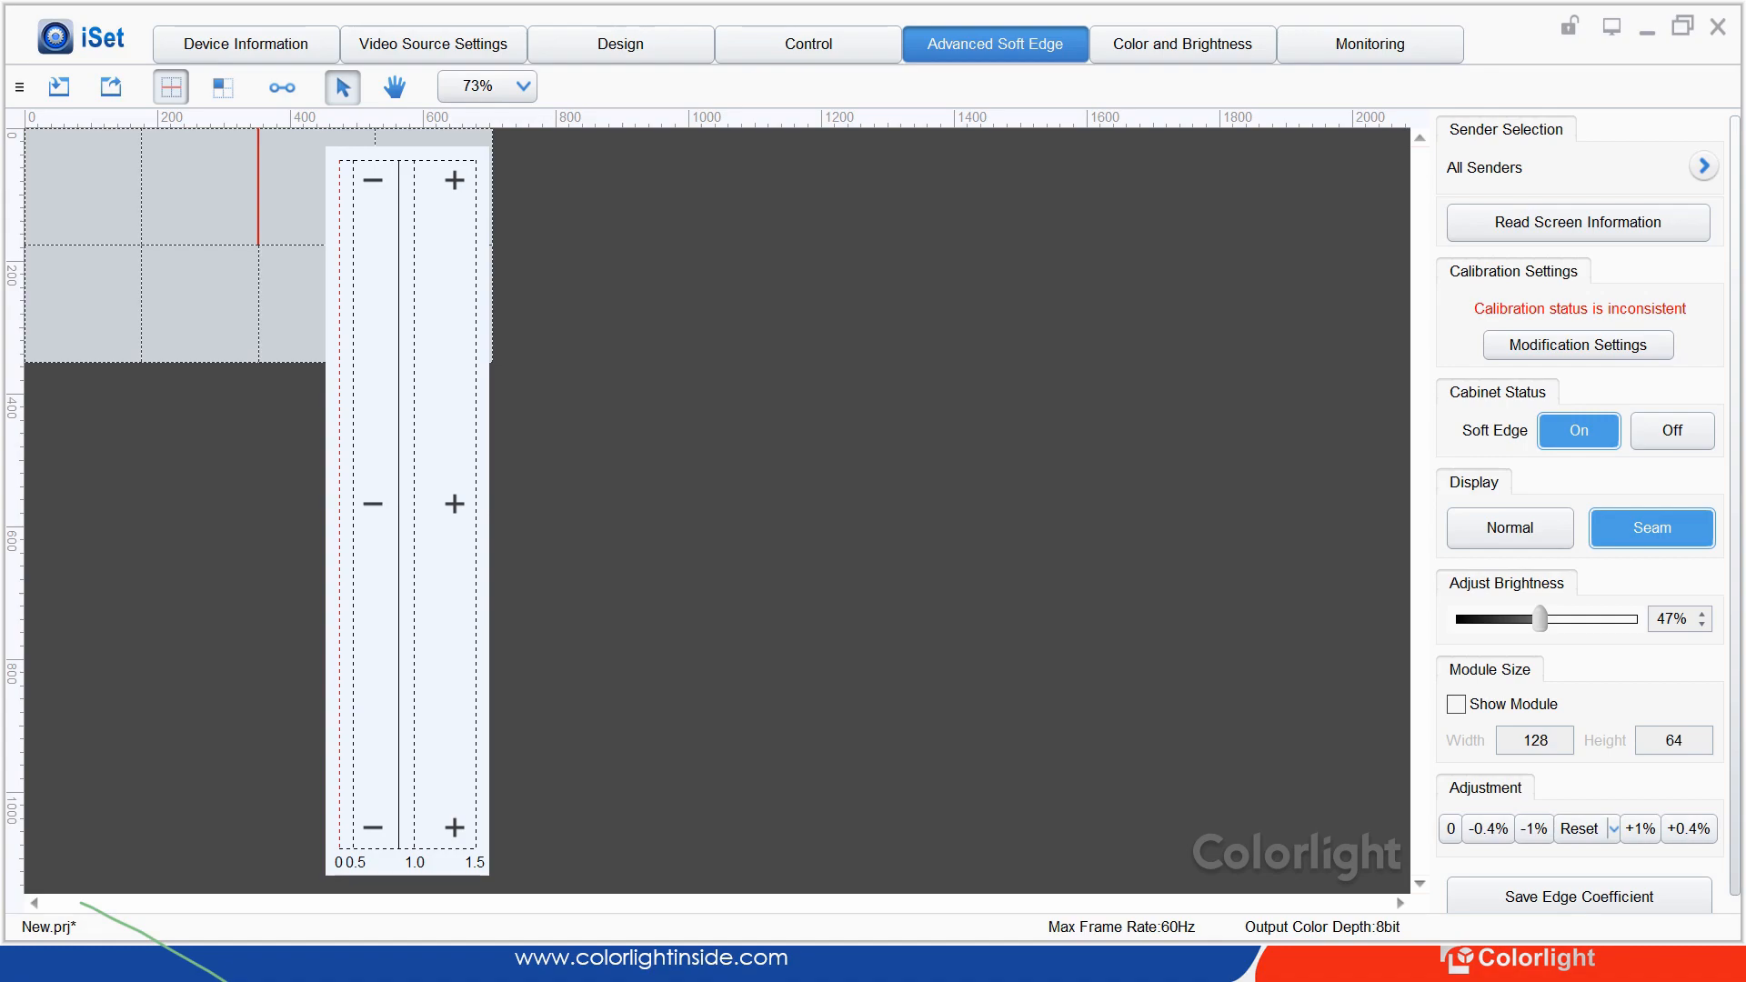
View the gap.png picture of an uneven cabinet gap and raise the coefficient at the upper end of the seam to about 1.0
{"action": "left_click_drag", "start_coordinate": [0, 173], "coordinate": [1575, 108]}
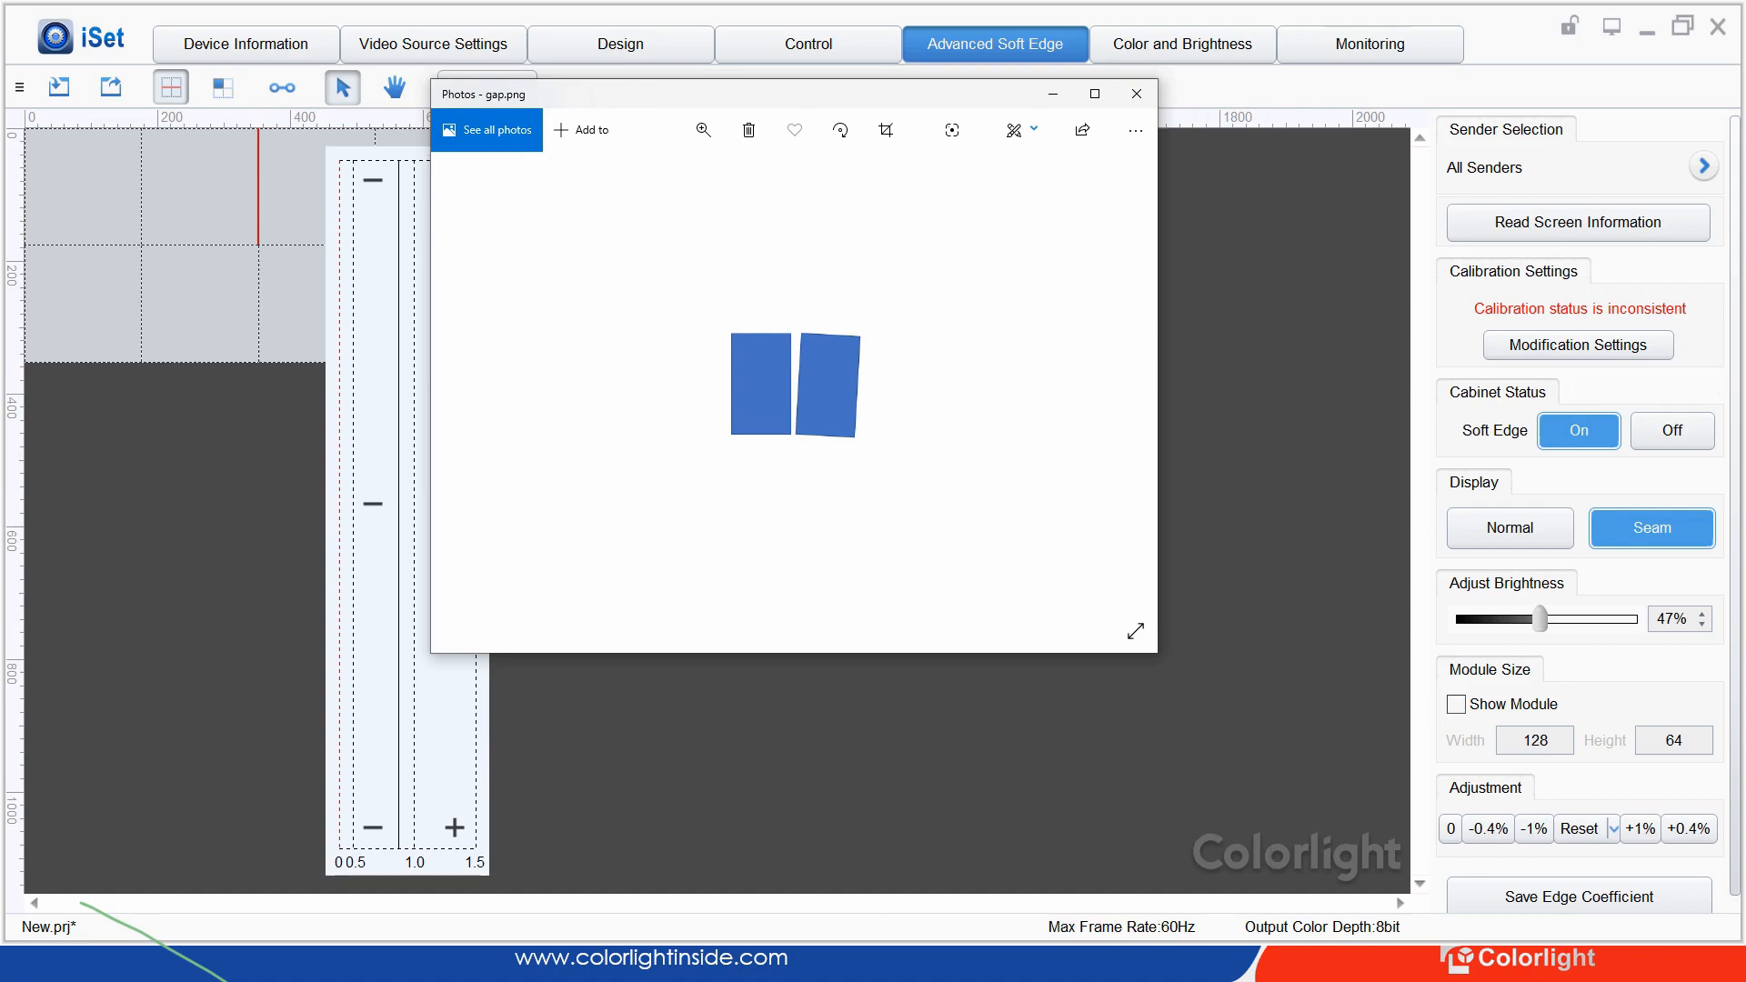
{"action": "left_click", "coordinate": [1053, 93]}
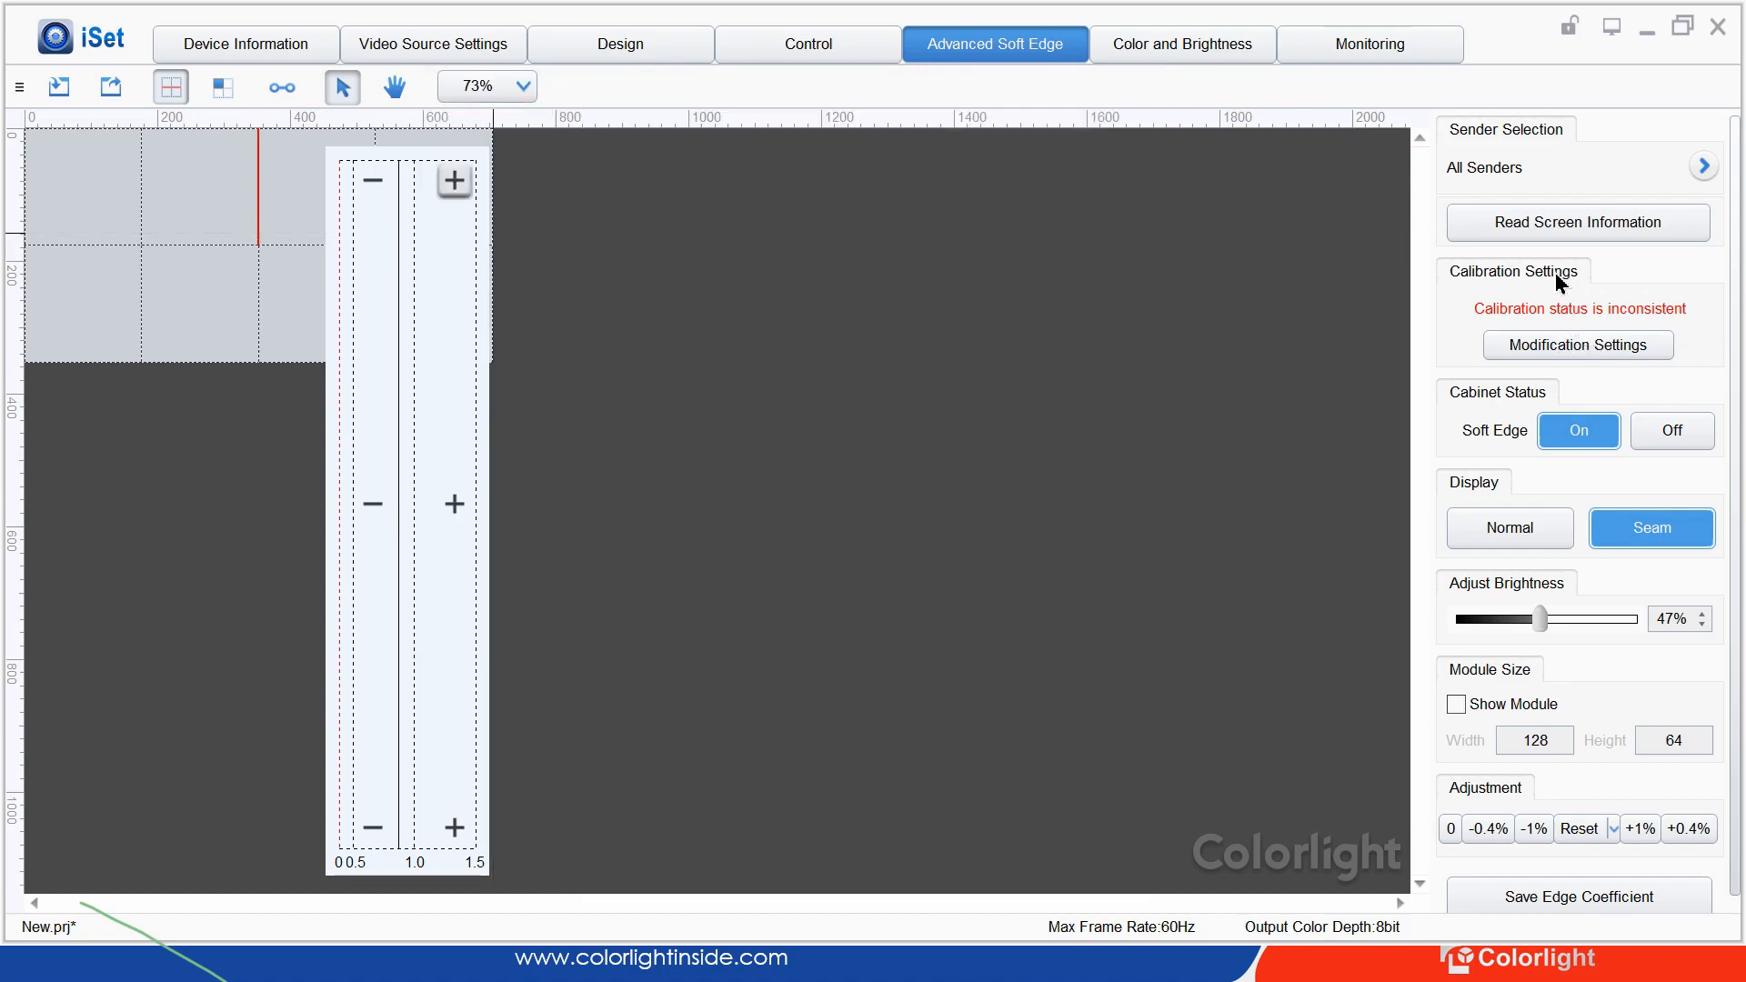
{"action": "left_click", "coordinate": [454, 180]}
{"action": "left_click", "coordinate": [454, 180]}
{"action": "left_click", "coordinate": [454, 181]}
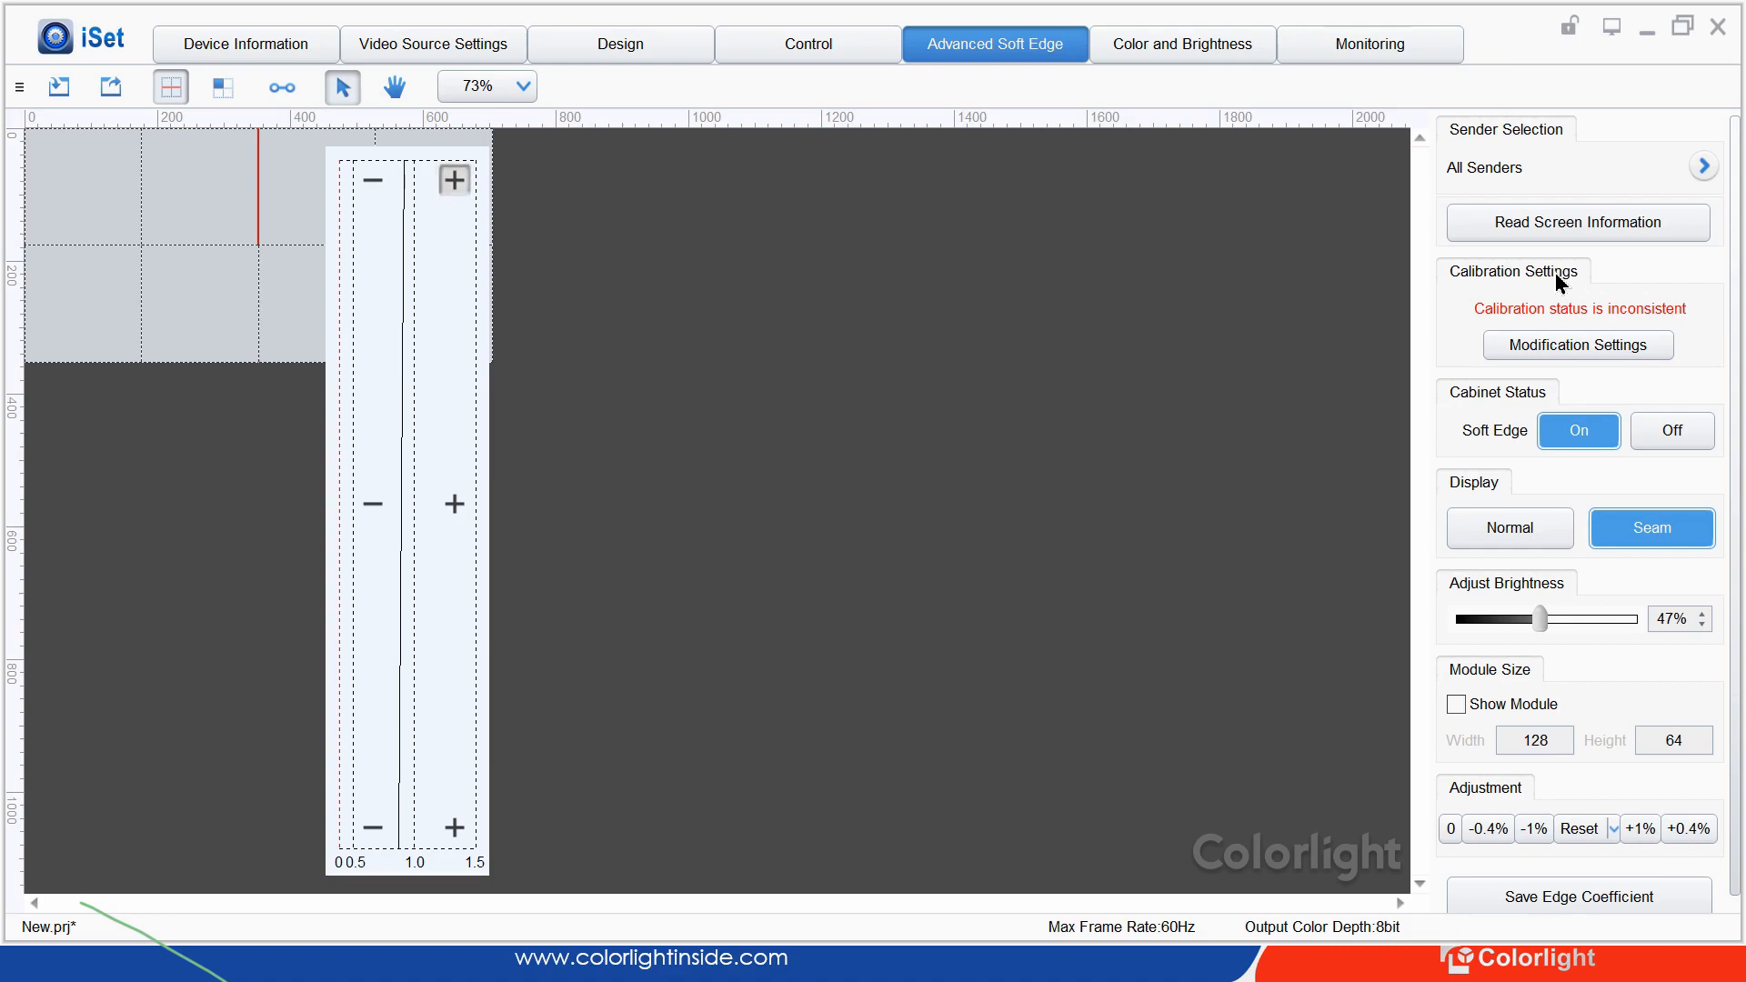
{"action": "left_click", "coordinate": [454, 180]}
{"action": "left_click", "coordinate": [454, 180]}
{"action": "left_click", "coordinate": [454, 180]}
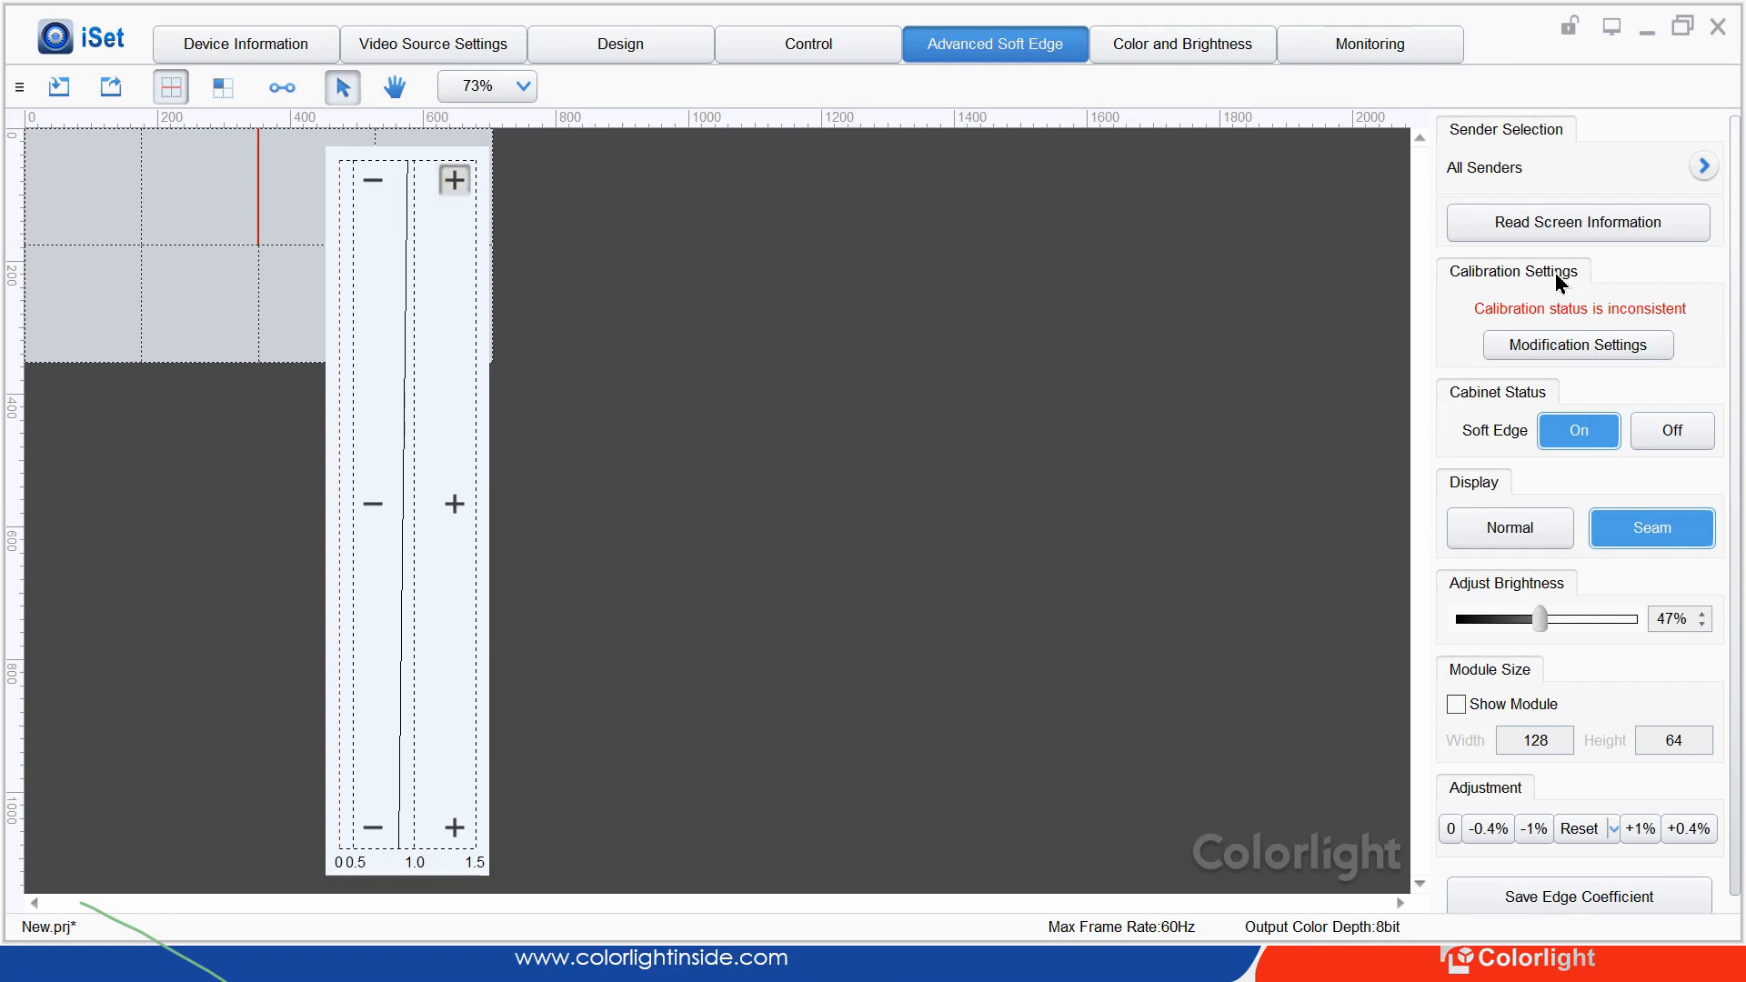
{"action": "left_click", "coordinate": [1551, 347]}
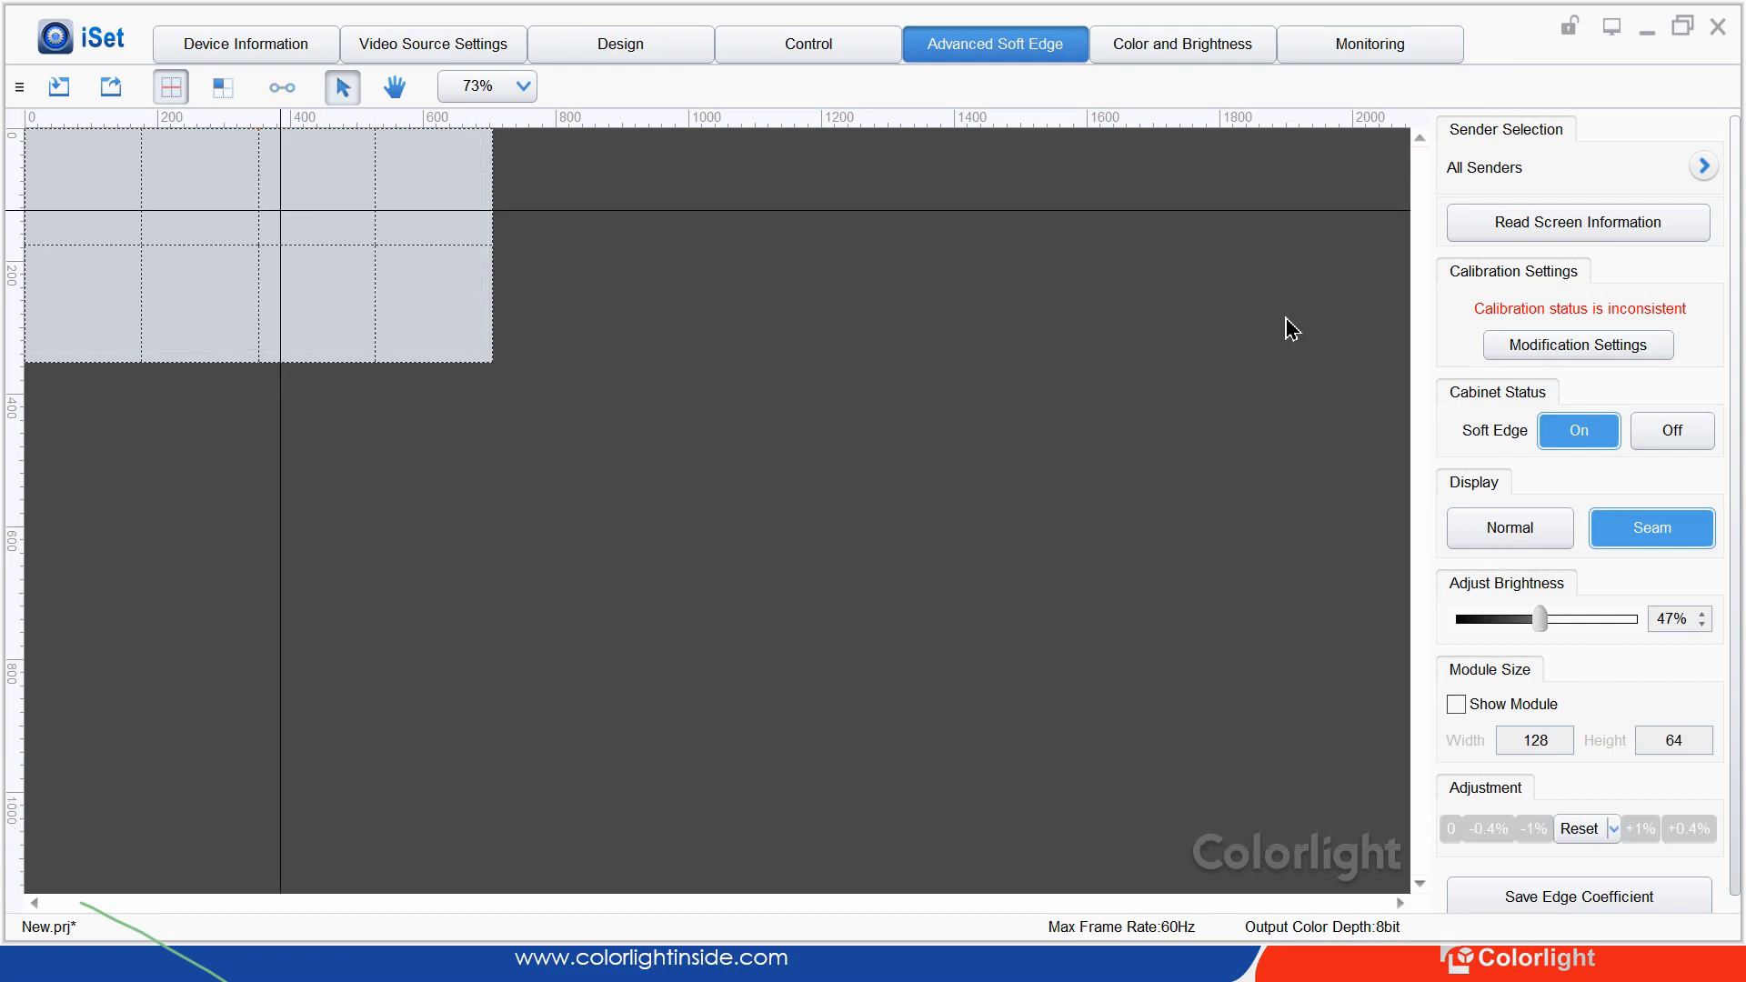
{"action": "left_click", "coordinate": [1562, 430]}
{"action": "left_click", "coordinate": [454, 180]}
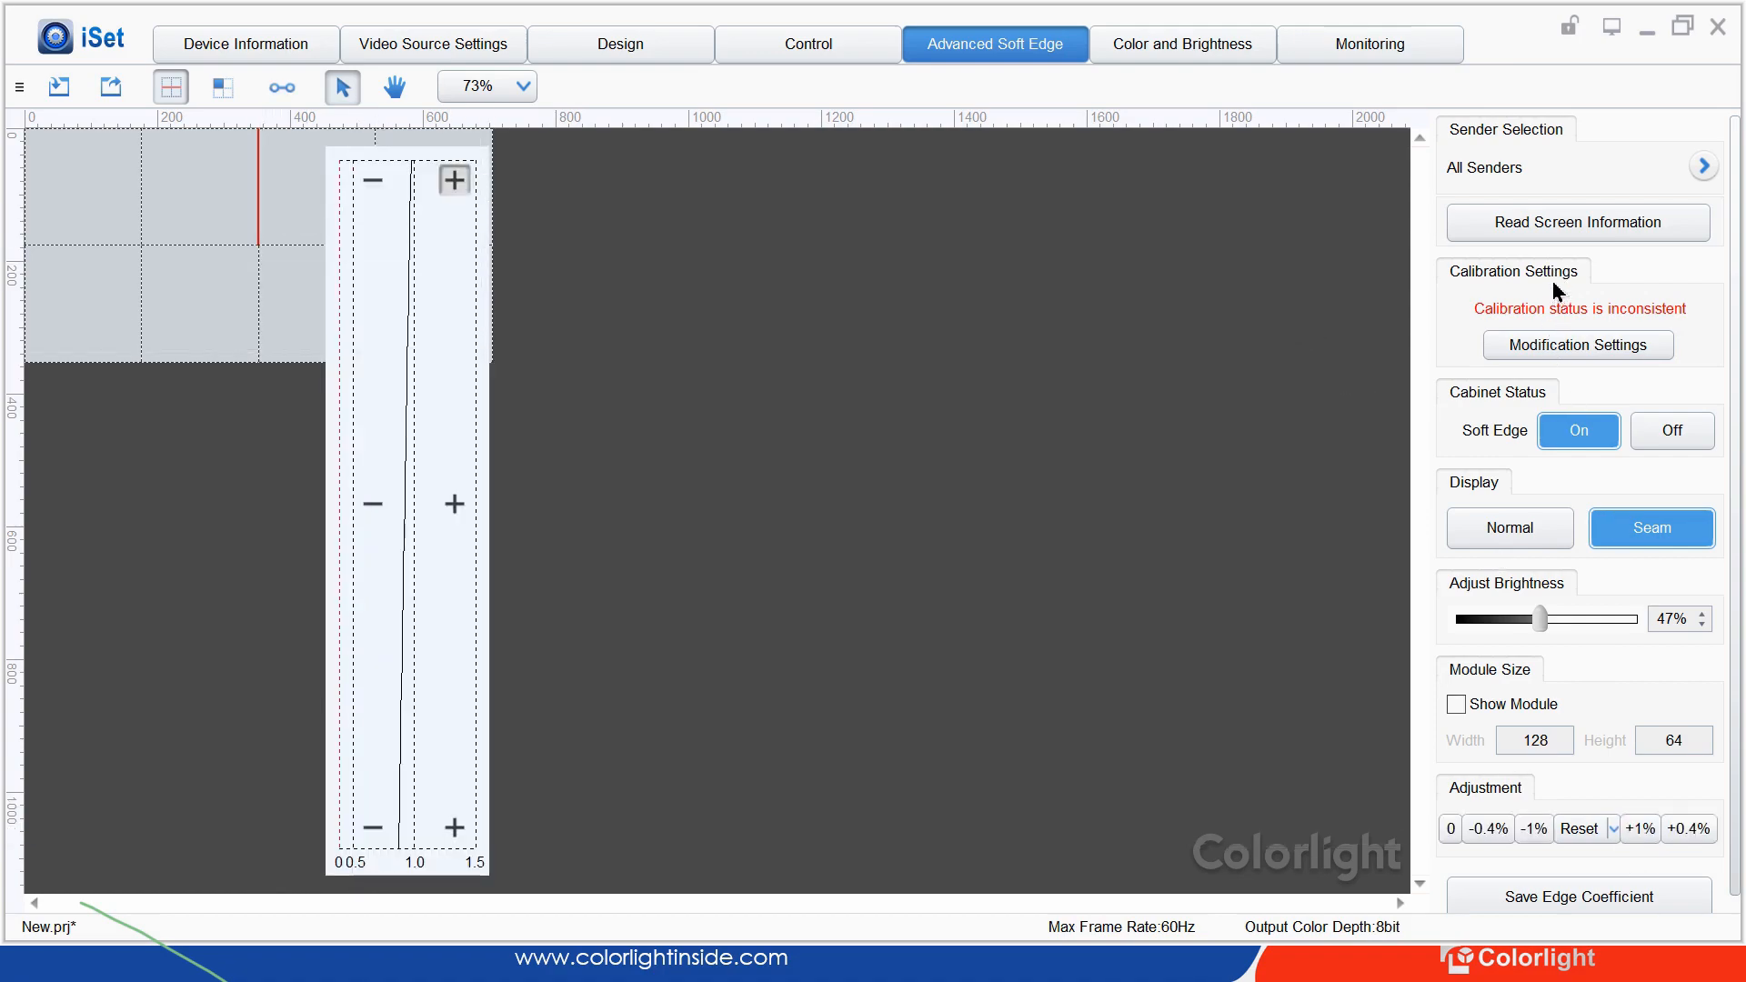
{"action": "left_click", "coordinate": [453, 180]}
{"action": "left_click", "coordinate": [454, 180]}
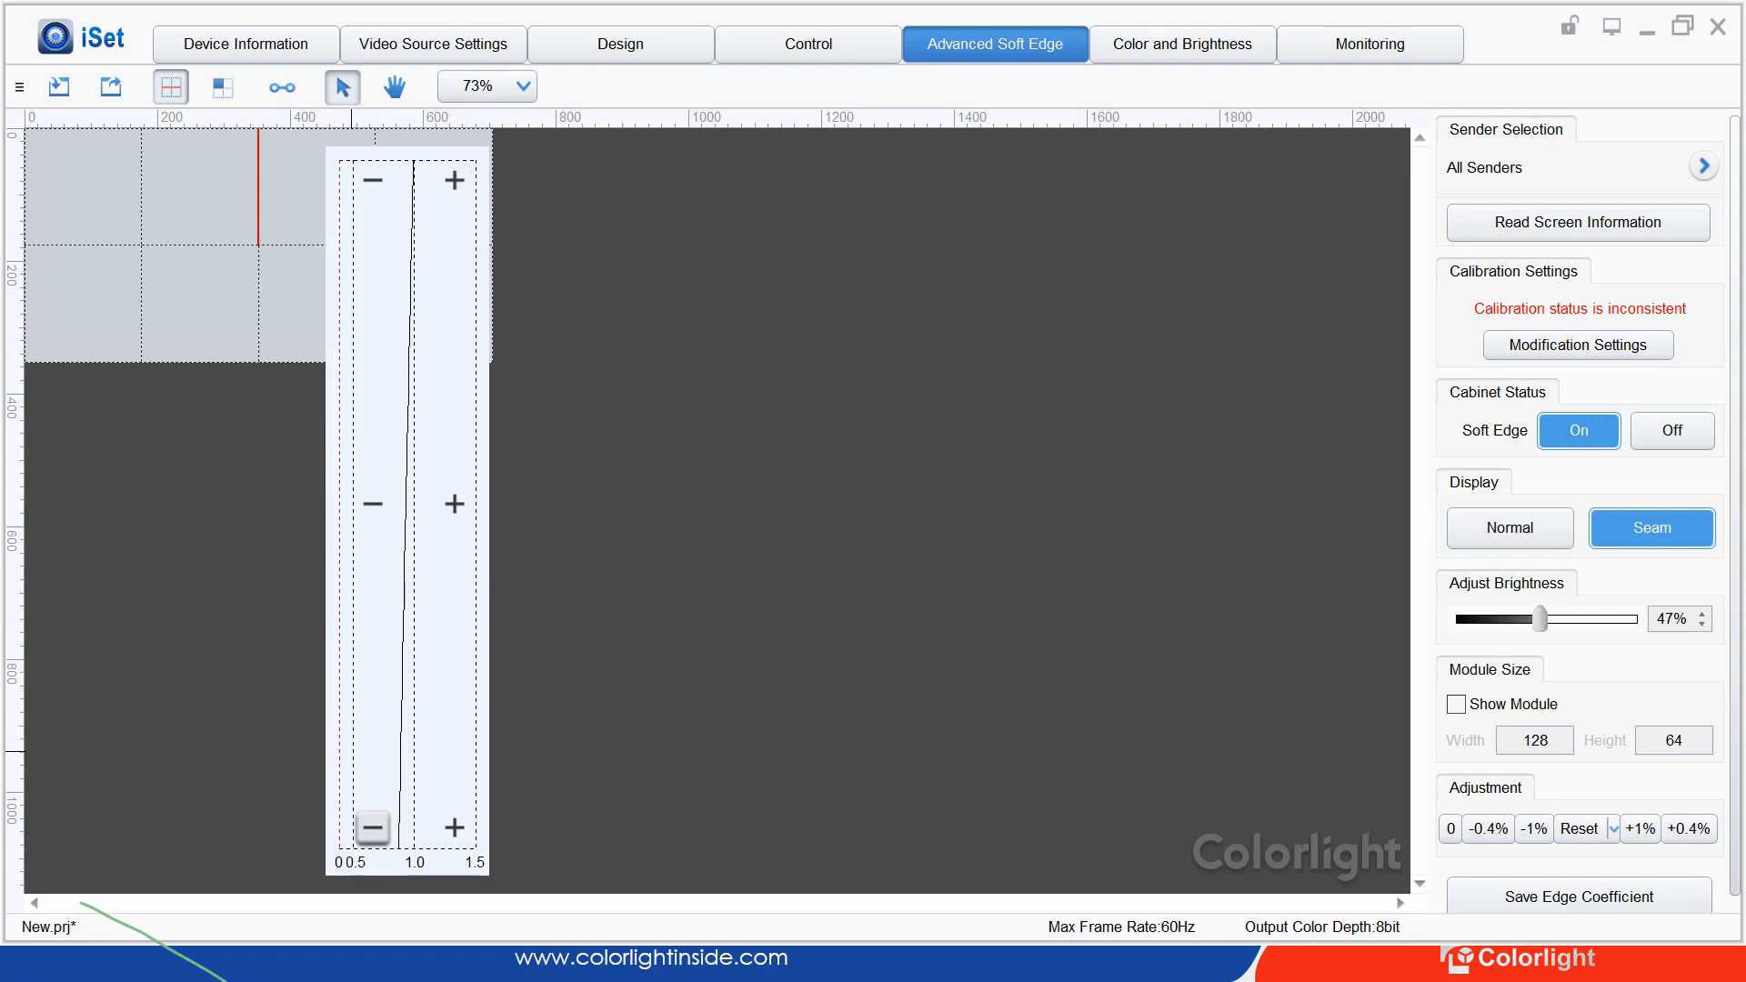
Lower the coefficient at the lower end of the selected seam by several increments
{"action": "left_click", "coordinate": [373, 828]}
{"action": "left_click", "coordinate": [373, 828]}
{"action": "left_click", "coordinate": [372, 827]}
{"action": "left_click", "coordinate": [373, 827]}
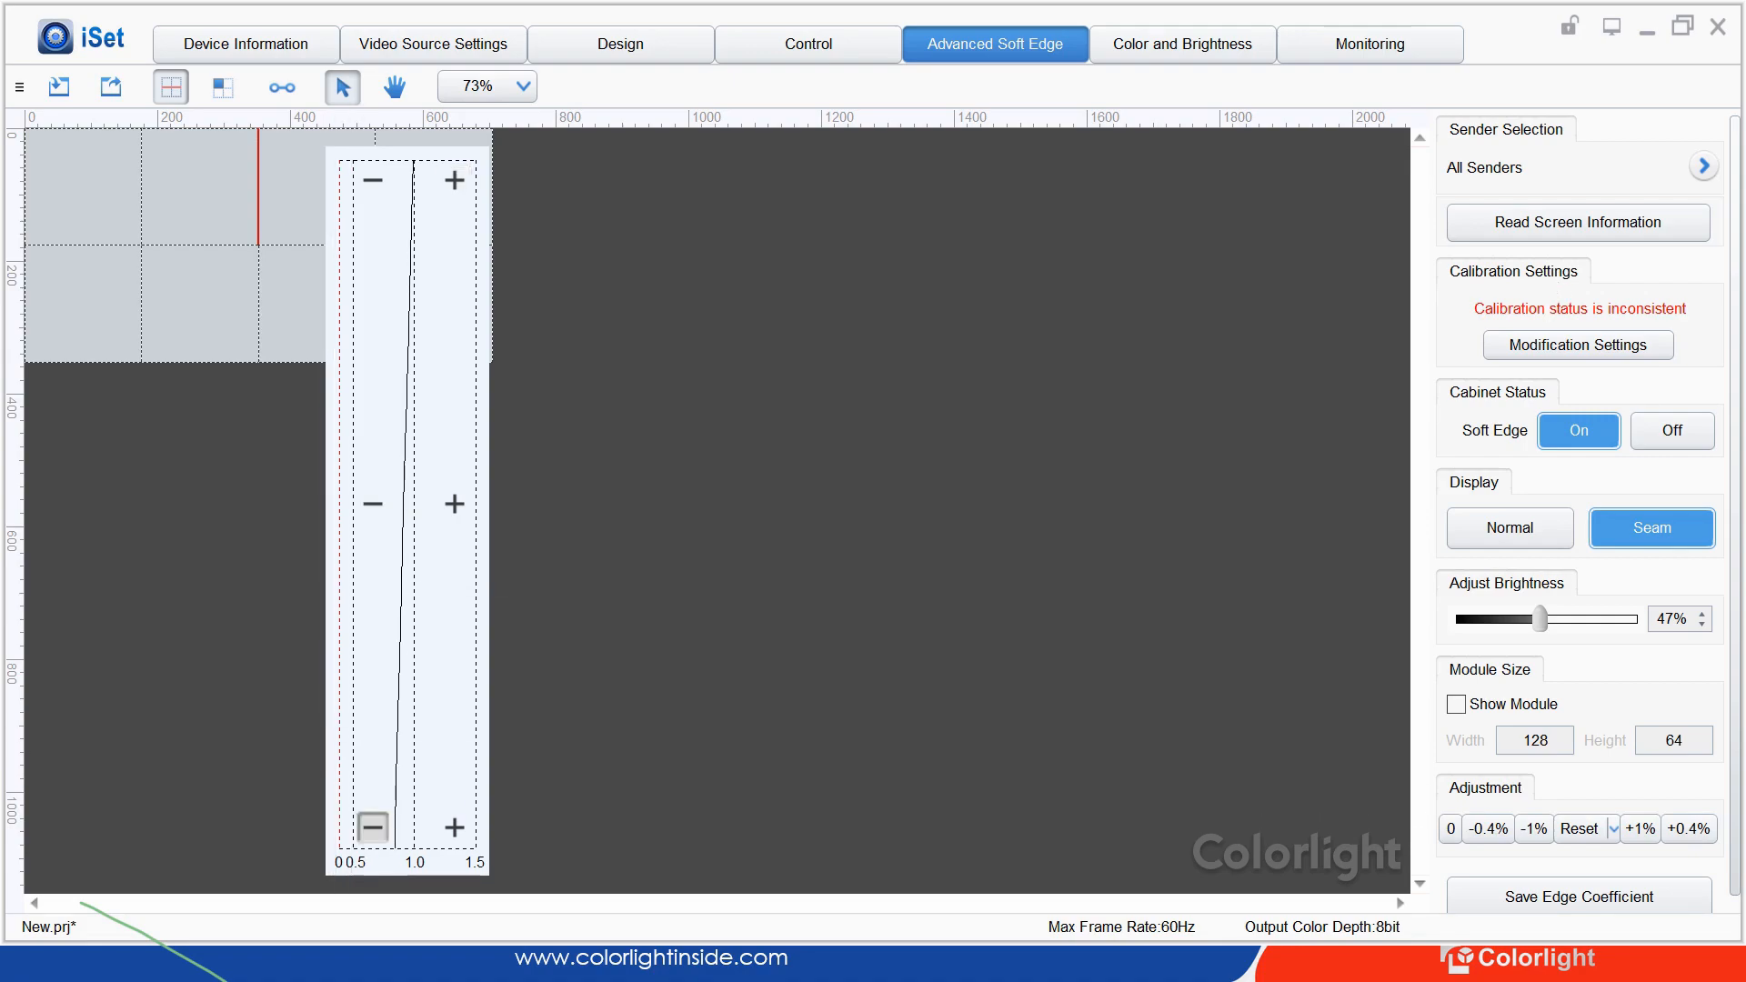
{"action": "left_click", "coordinate": [373, 827]}
{"action": "left_click", "coordinate": [373, 828]}
Raise the coefficient at the upper end of the selected seam to slightly above 1.0
{"action": "left_click", "coordinate": [454, 180]}
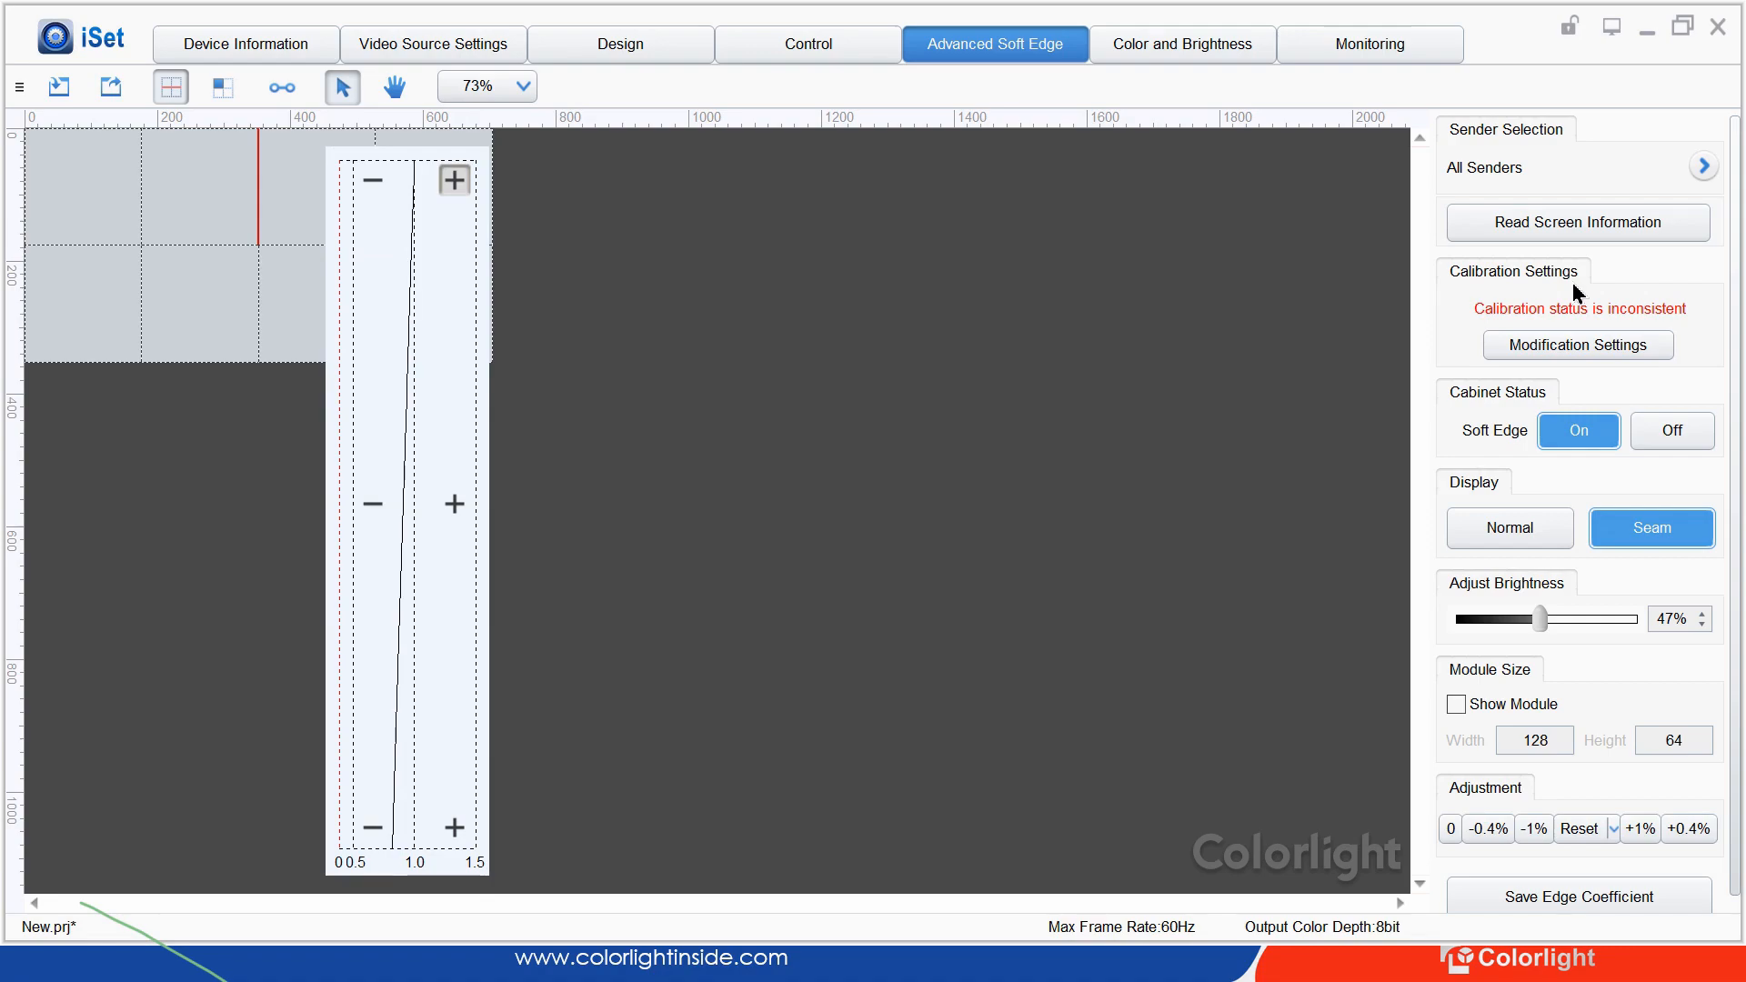
{"action": "left_click", "coordinate": [454, 180]}
{"action": "left_click", "coordinate": [454, 180]}
{"action": "left_click", "coordinate": [454, 180]}
{"action": "left_click", "coordinate": [454, 180]}
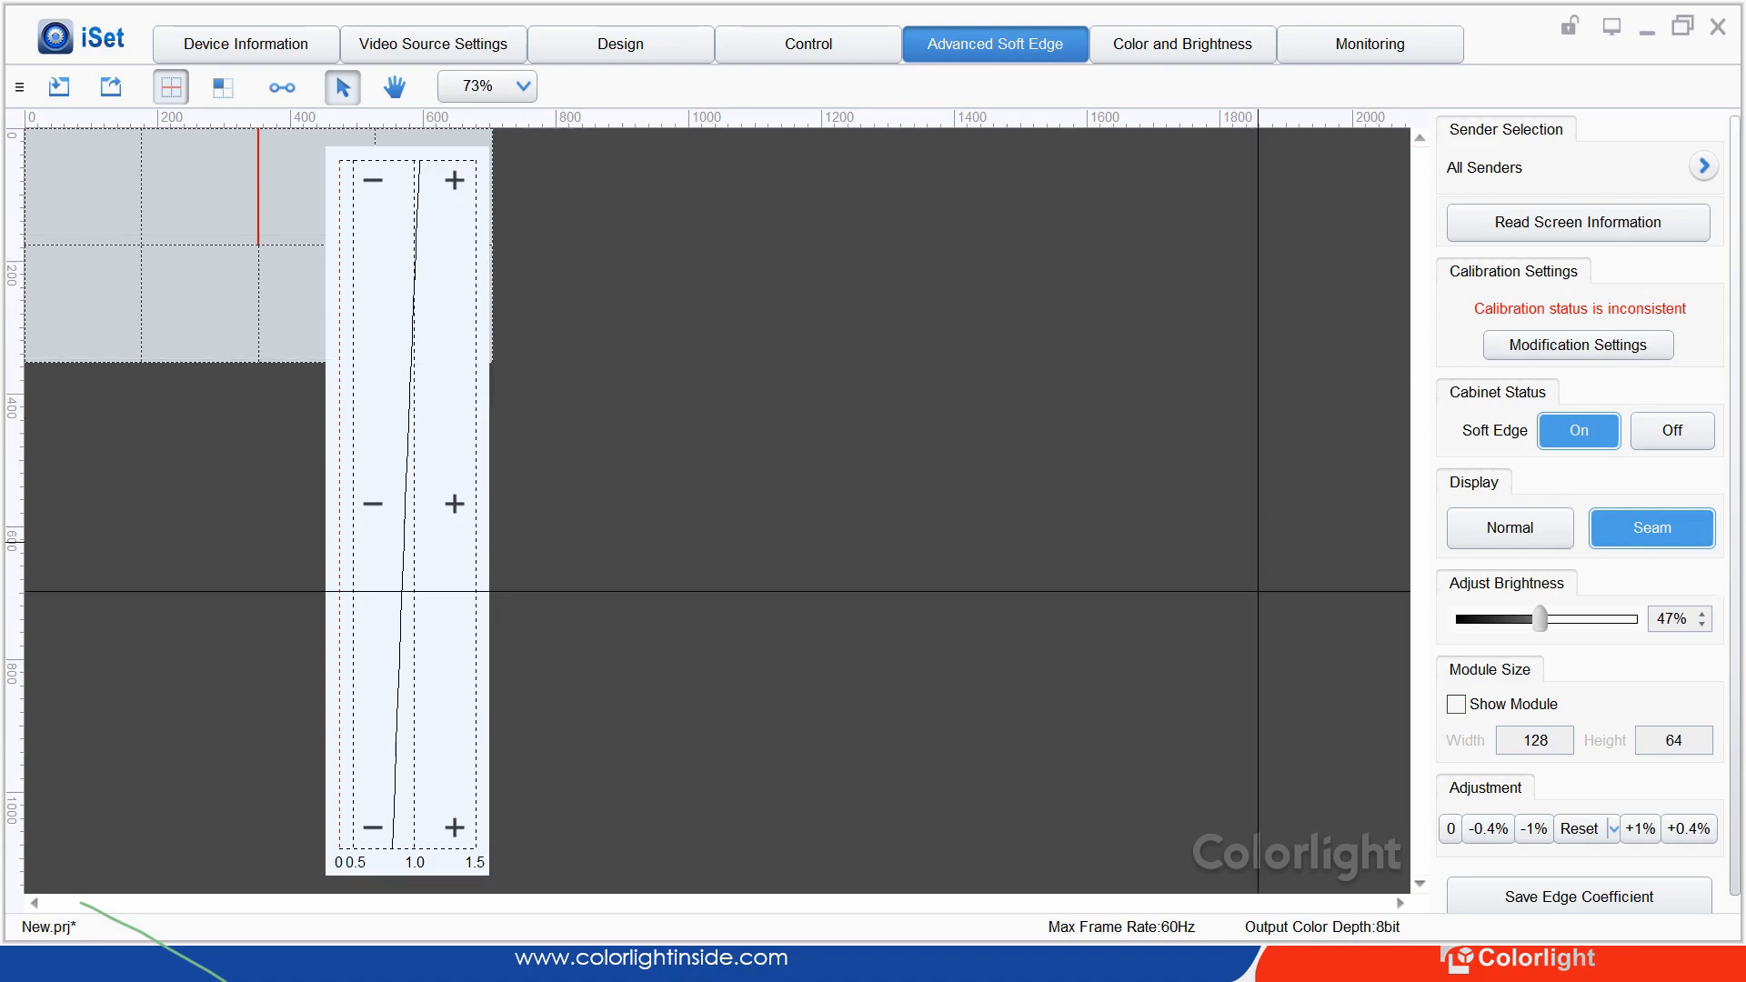
Save the edge coefficient of the adjusted seam to the receiver cards
{"action": "scroll", "coordinate": [1580, 546], "scroll_direction": "down", "scroll_amount": 1}
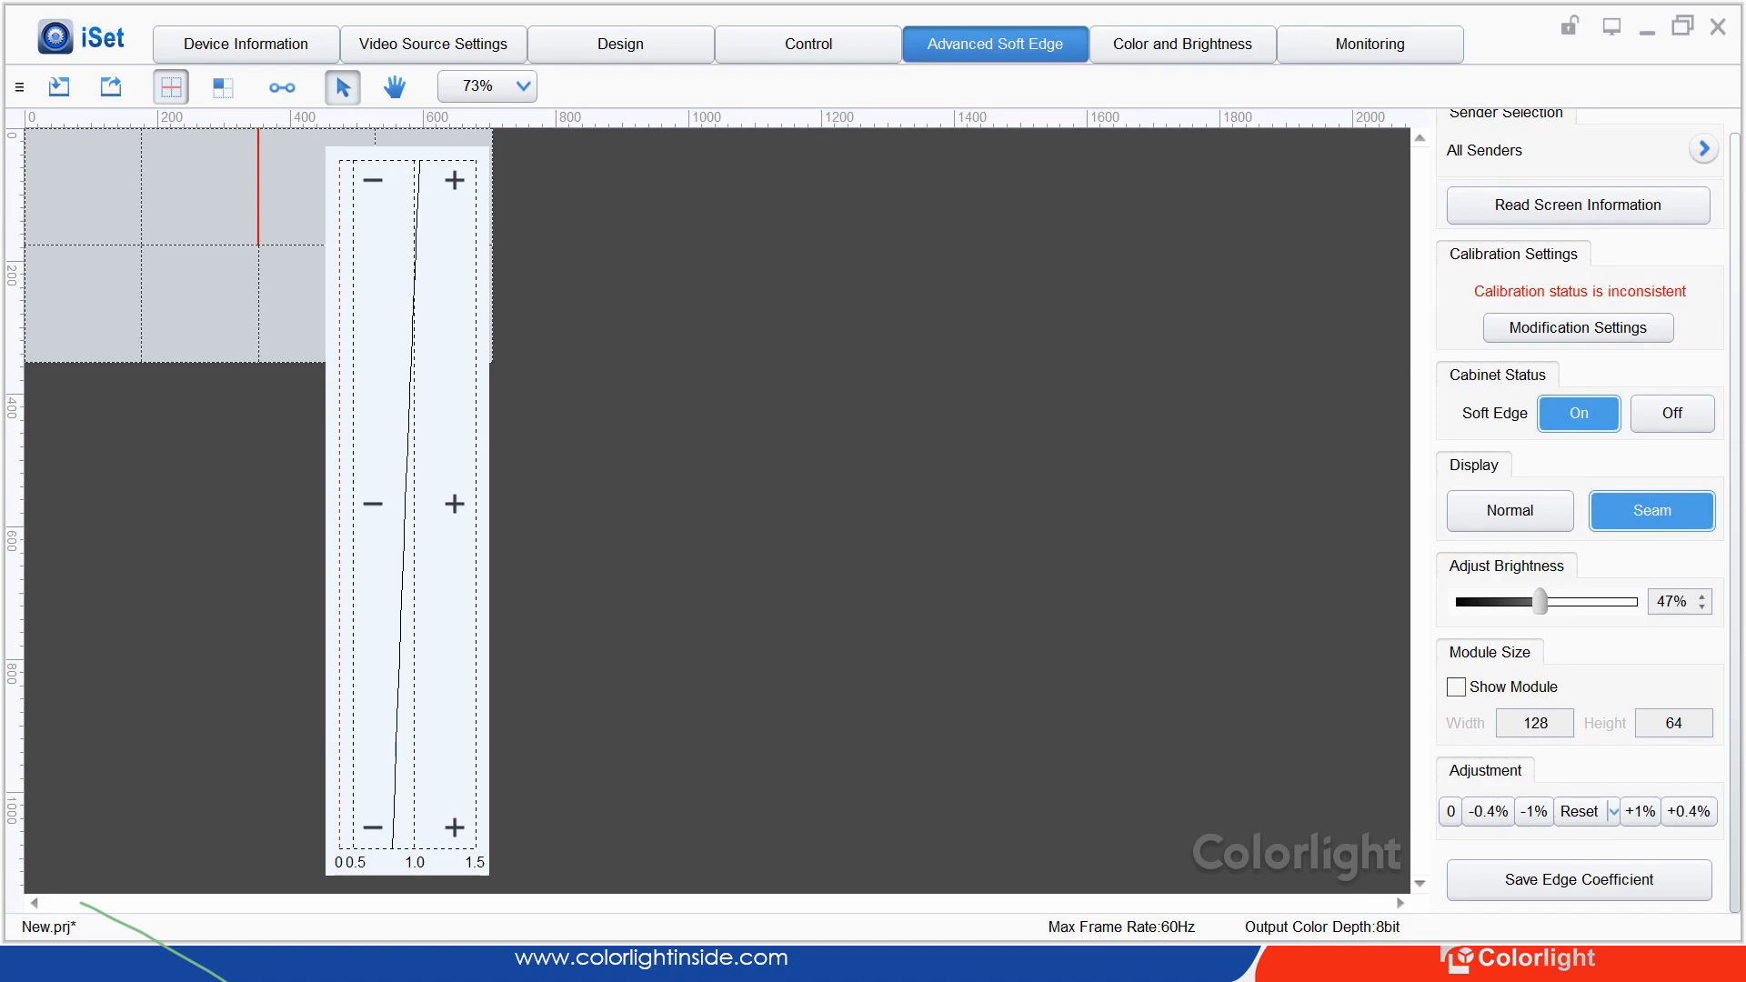
{"action": "left_click", "coordinate": [1580, 879]}
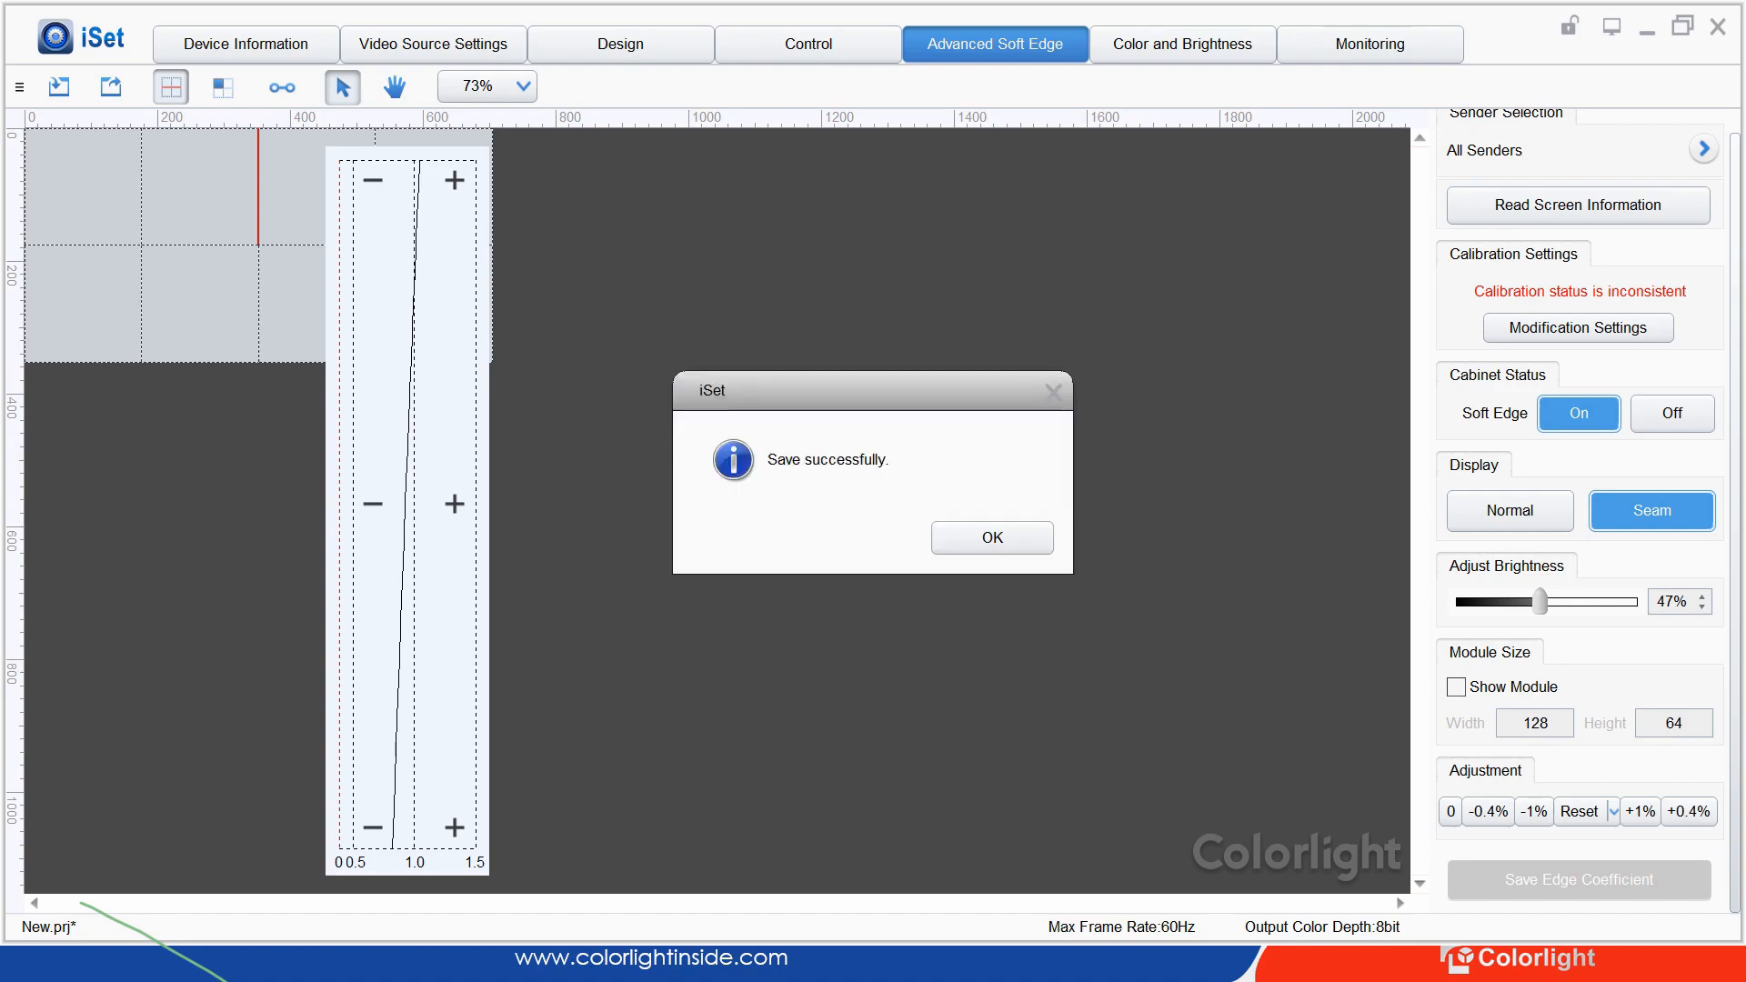
{"action": "key", "text": "Return"}
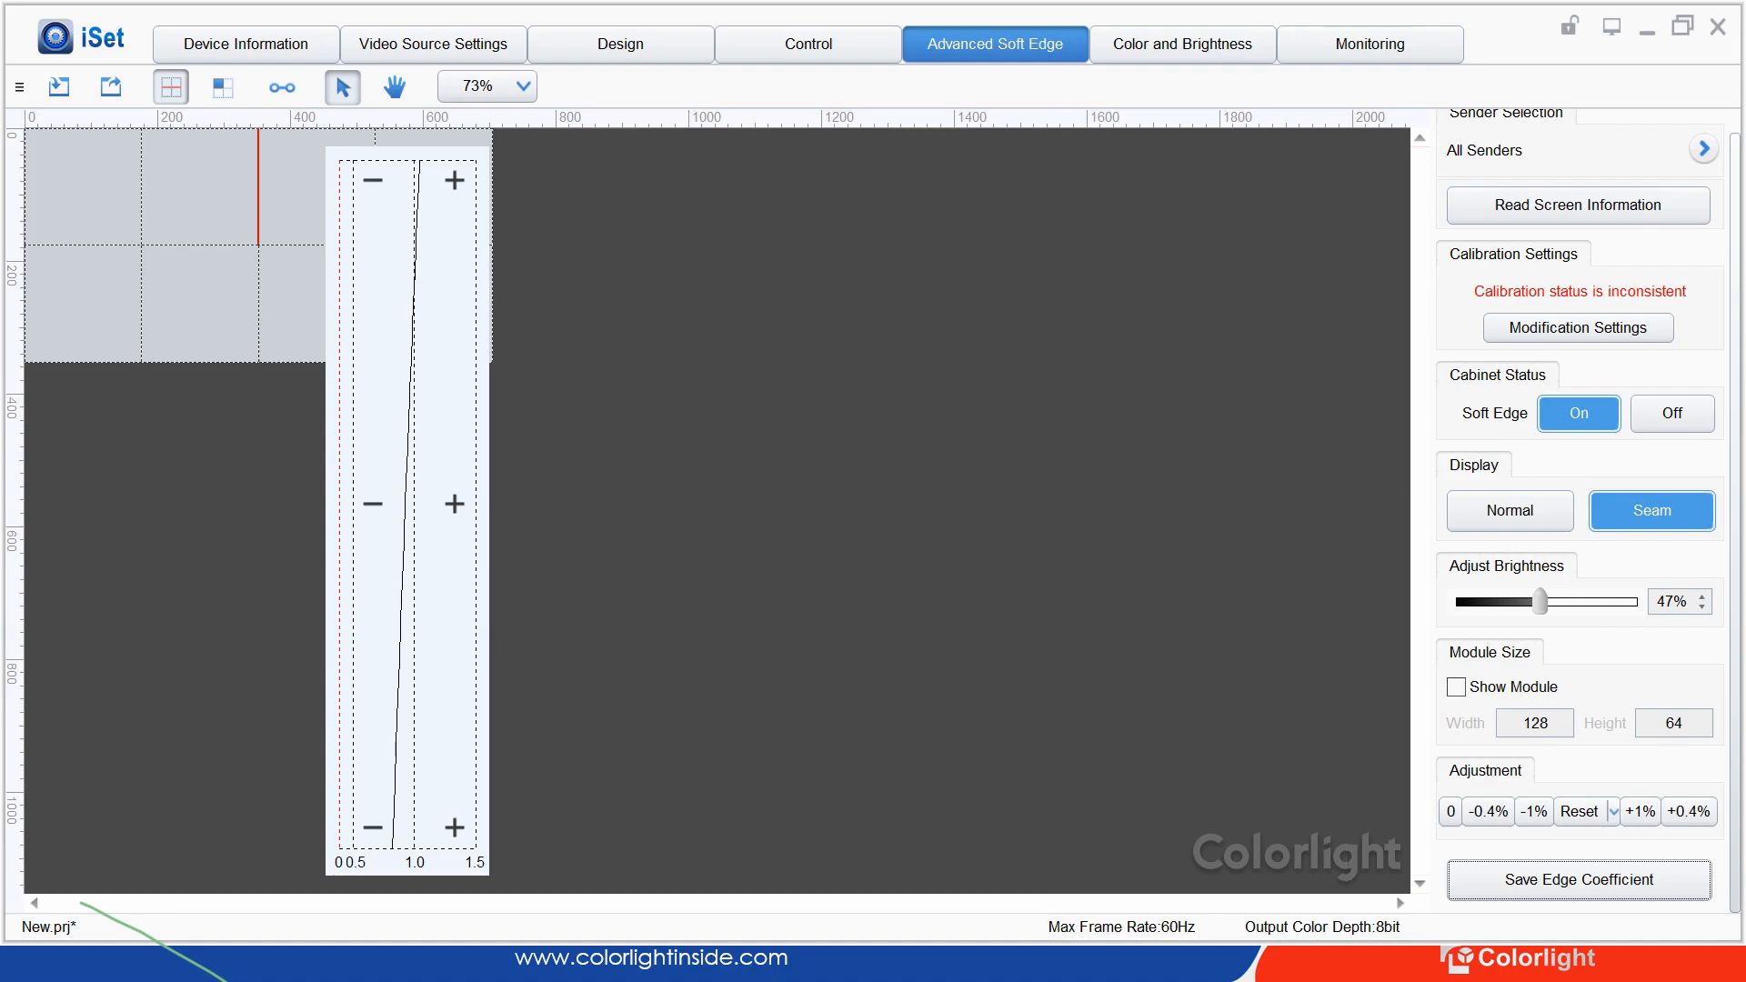
Reset the selected seam's coefficient and switch to the Color and Brightness page without saving the modified seam data
{"action": "left_click", "coordinate": [1579, 811]}
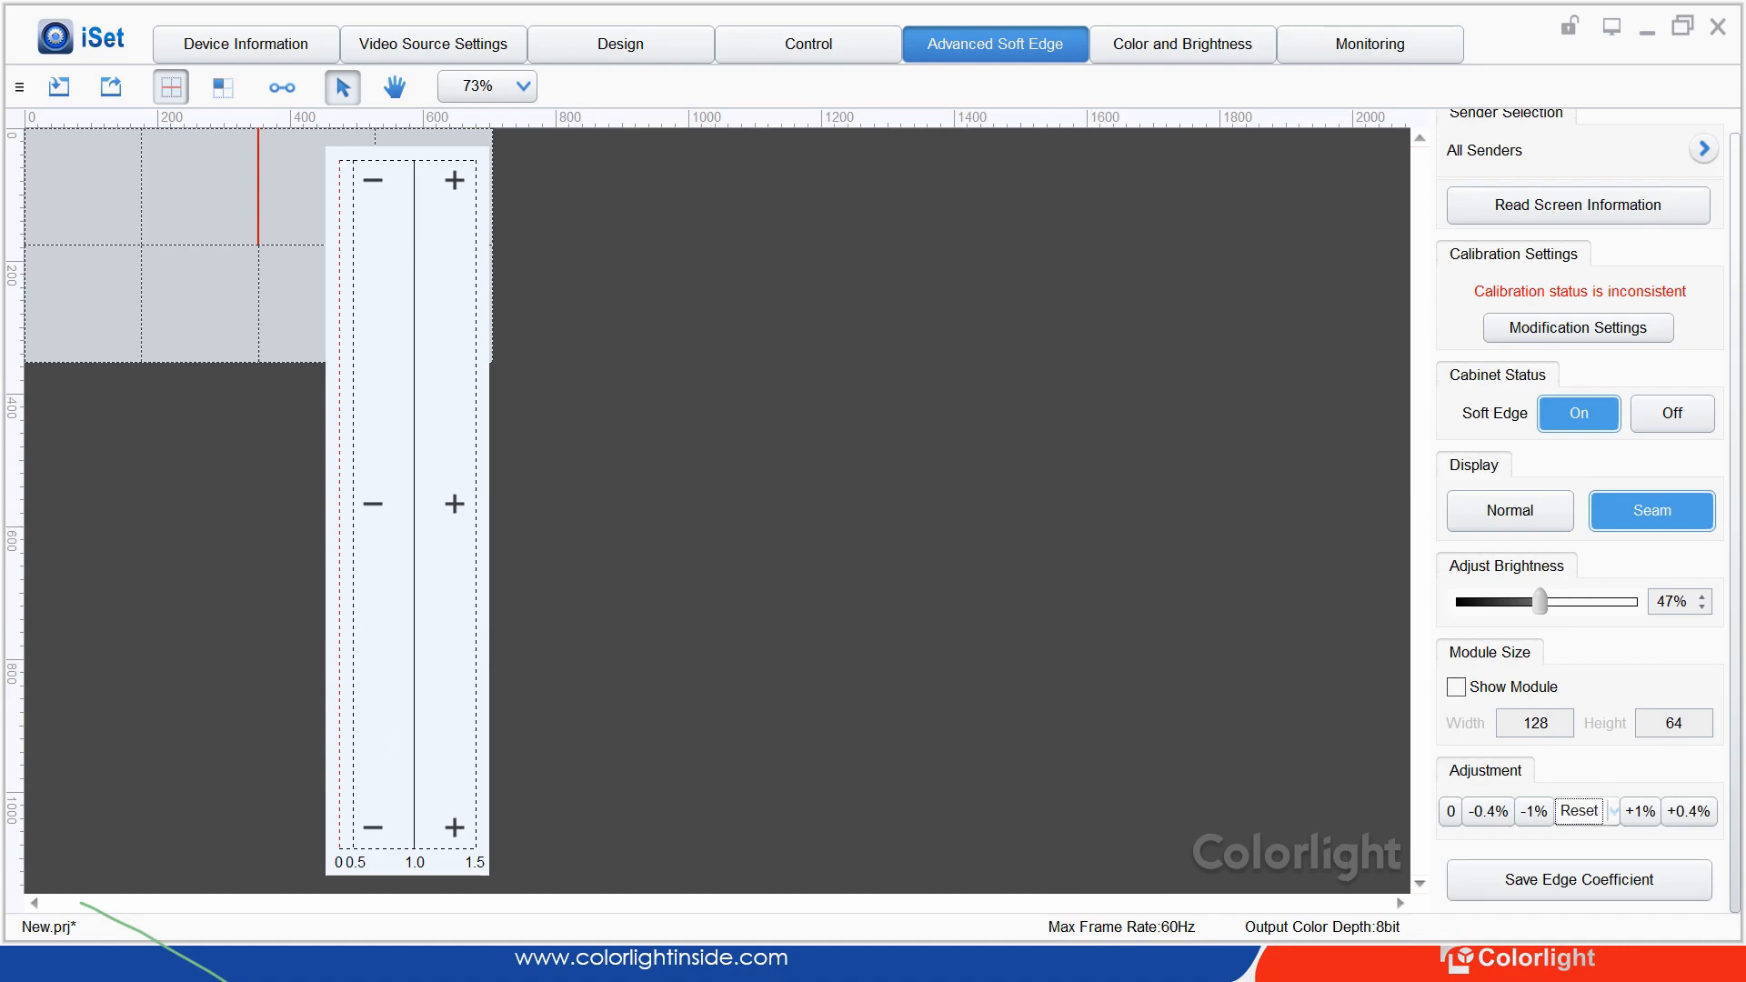
{"action": "left_click", "coordinate": [878, 382]}
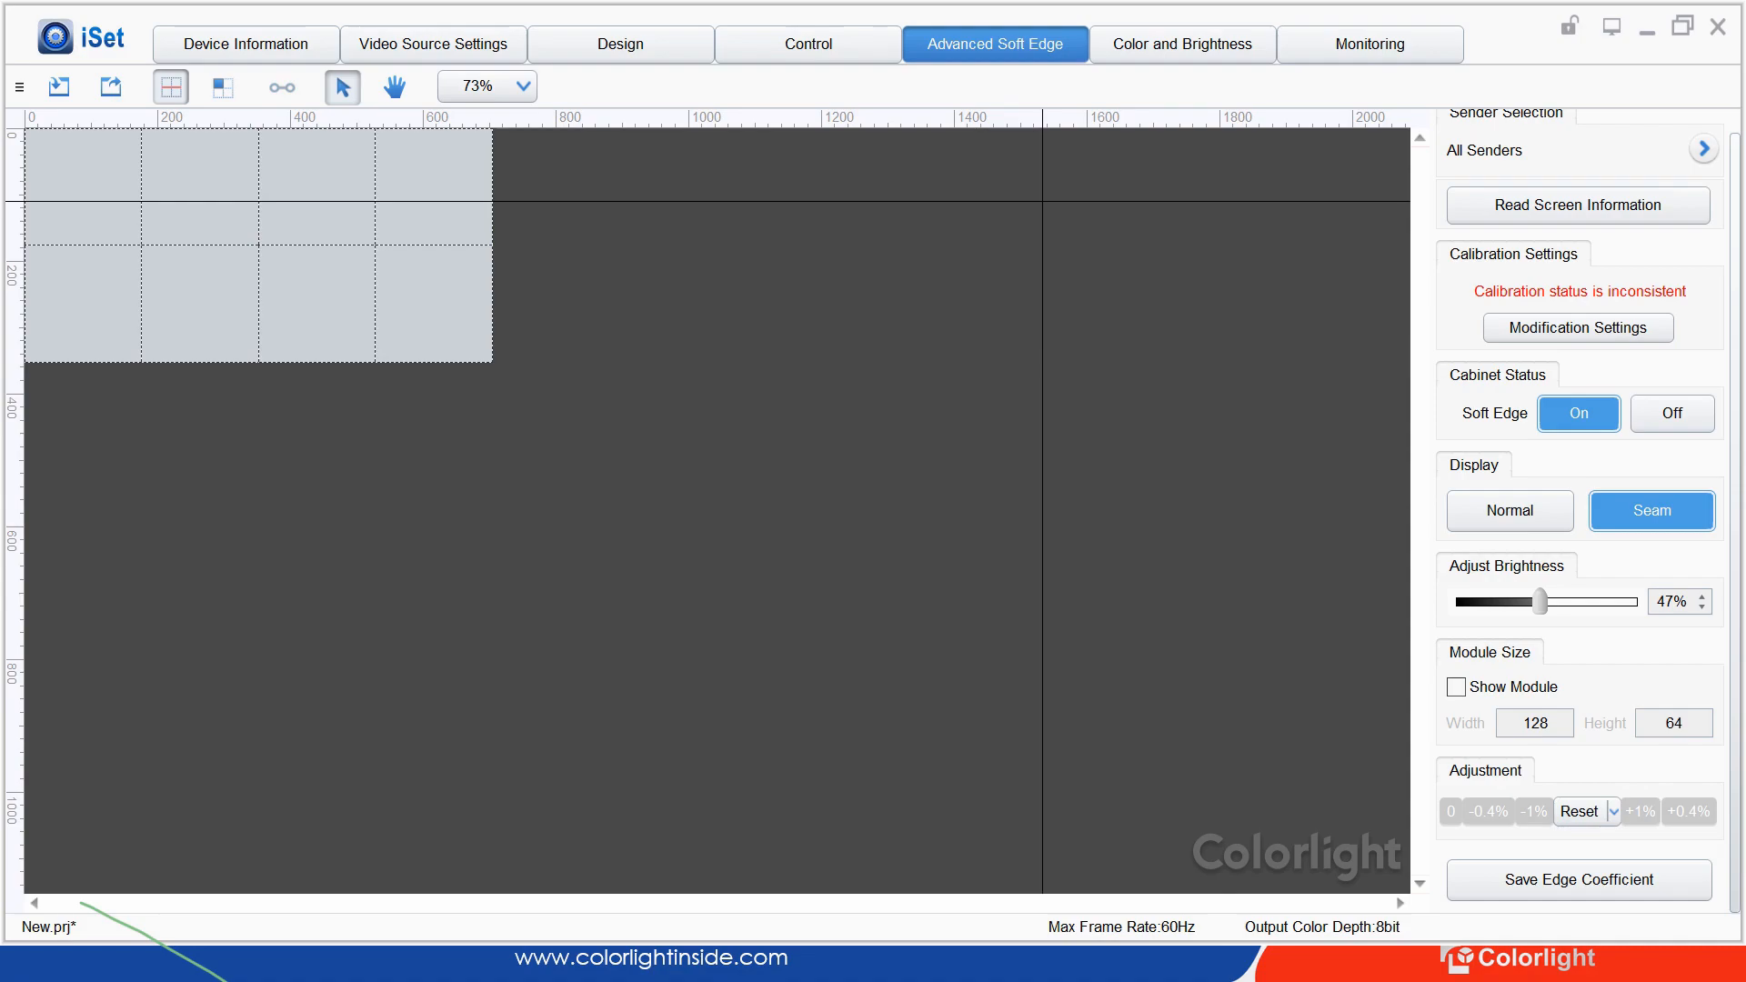
{"action": "left_click", "coordinate": [1183, 44]}
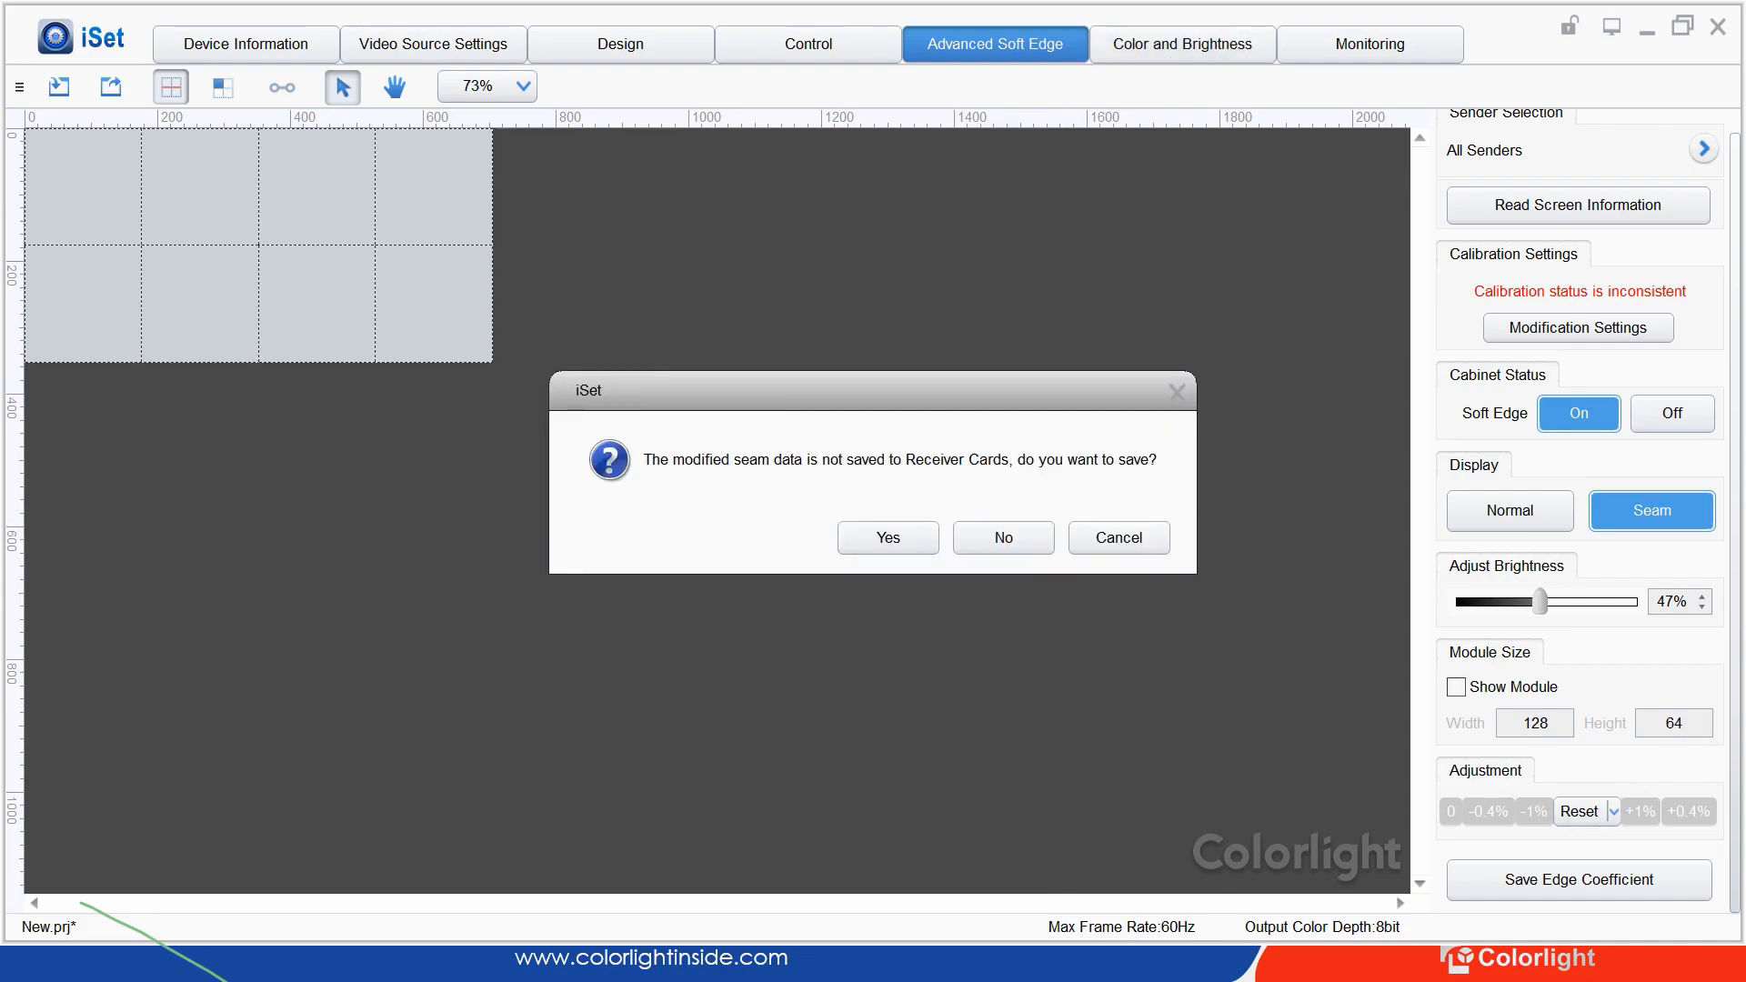
{"action": "left_click", "coordinate": [1004, 537]}
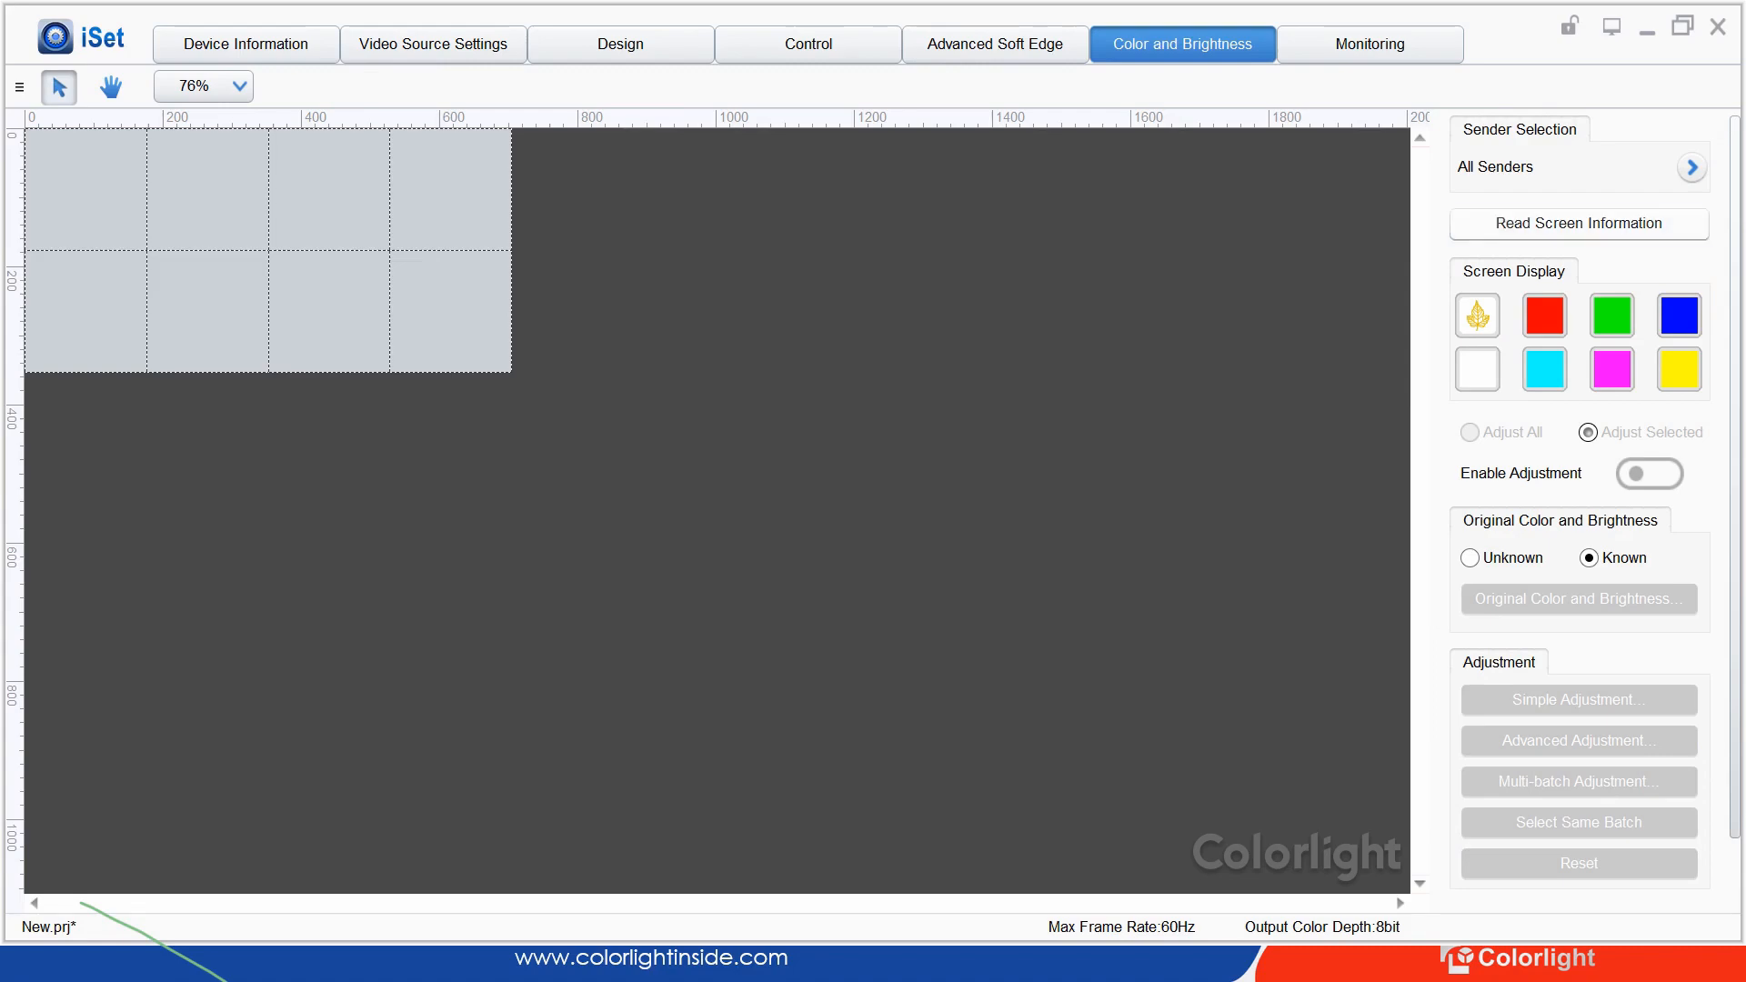
Read the screen information, show the red and green test colors, and return to the normal display
{"action": "left_click", "coordinate": [1579, 224]}
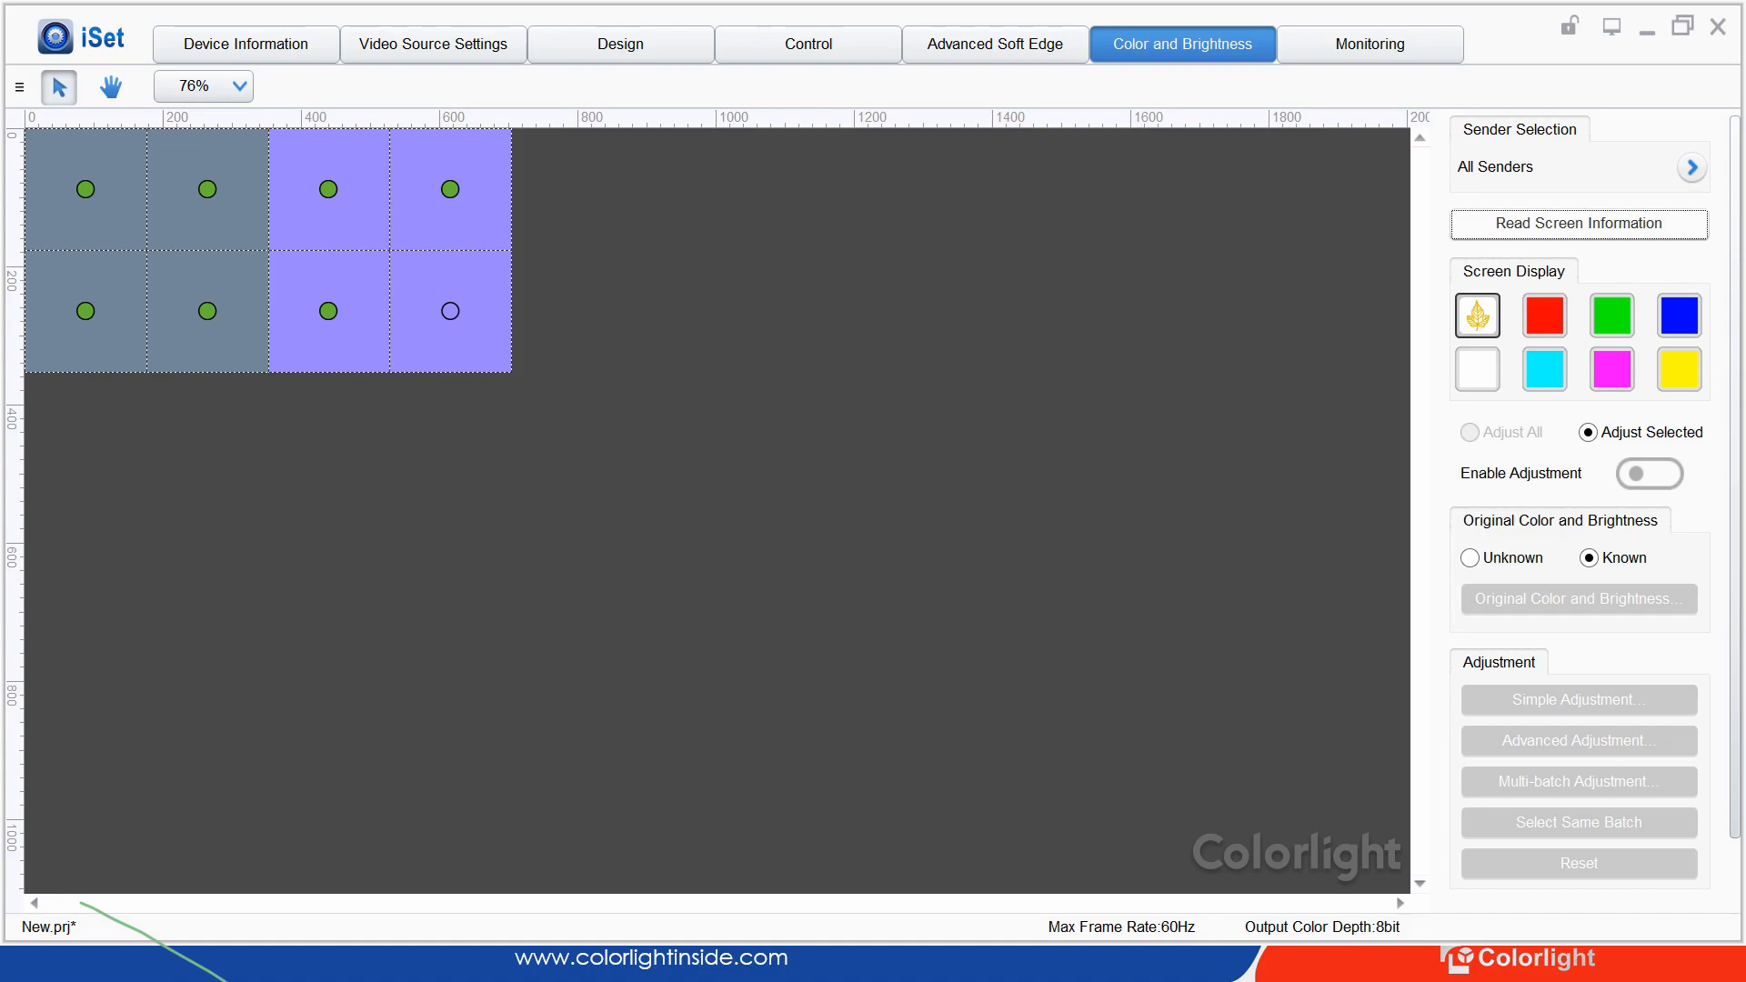
{"action": "left_click", "coordinate": [1545, 316]}
{"action": "left_click", "coordinate": [1612, 315]}
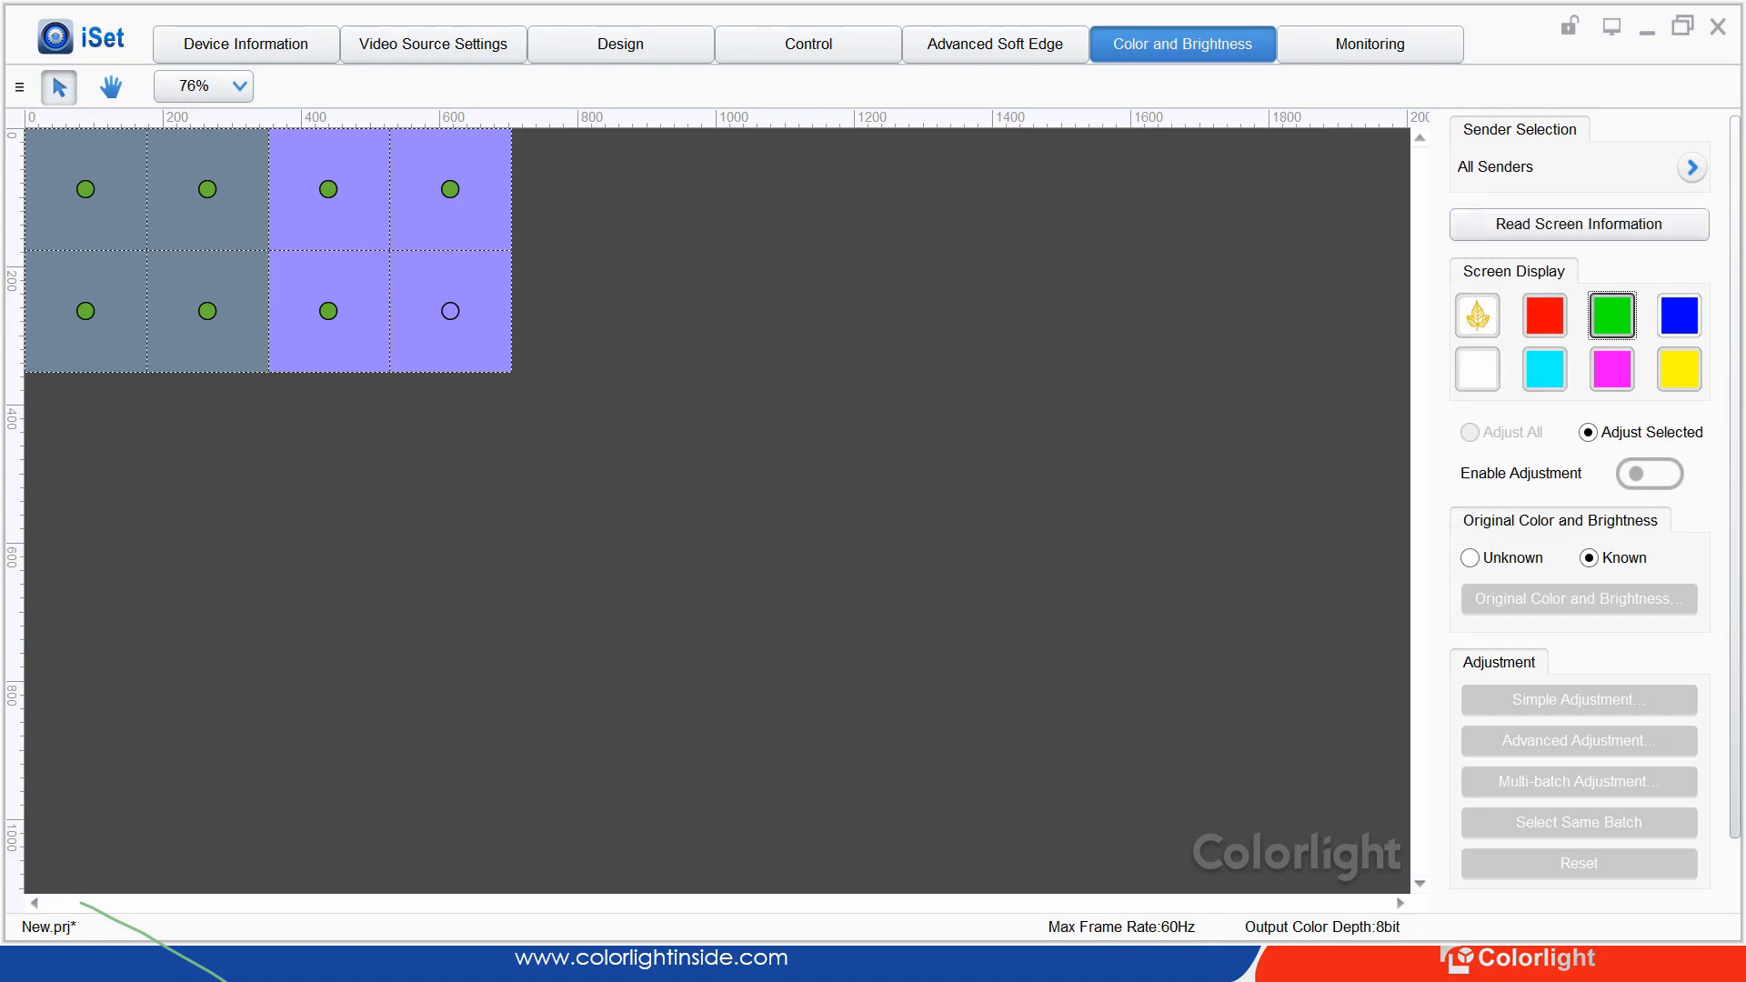
{"action": "left_click", "coordinate": [1478, 316]}
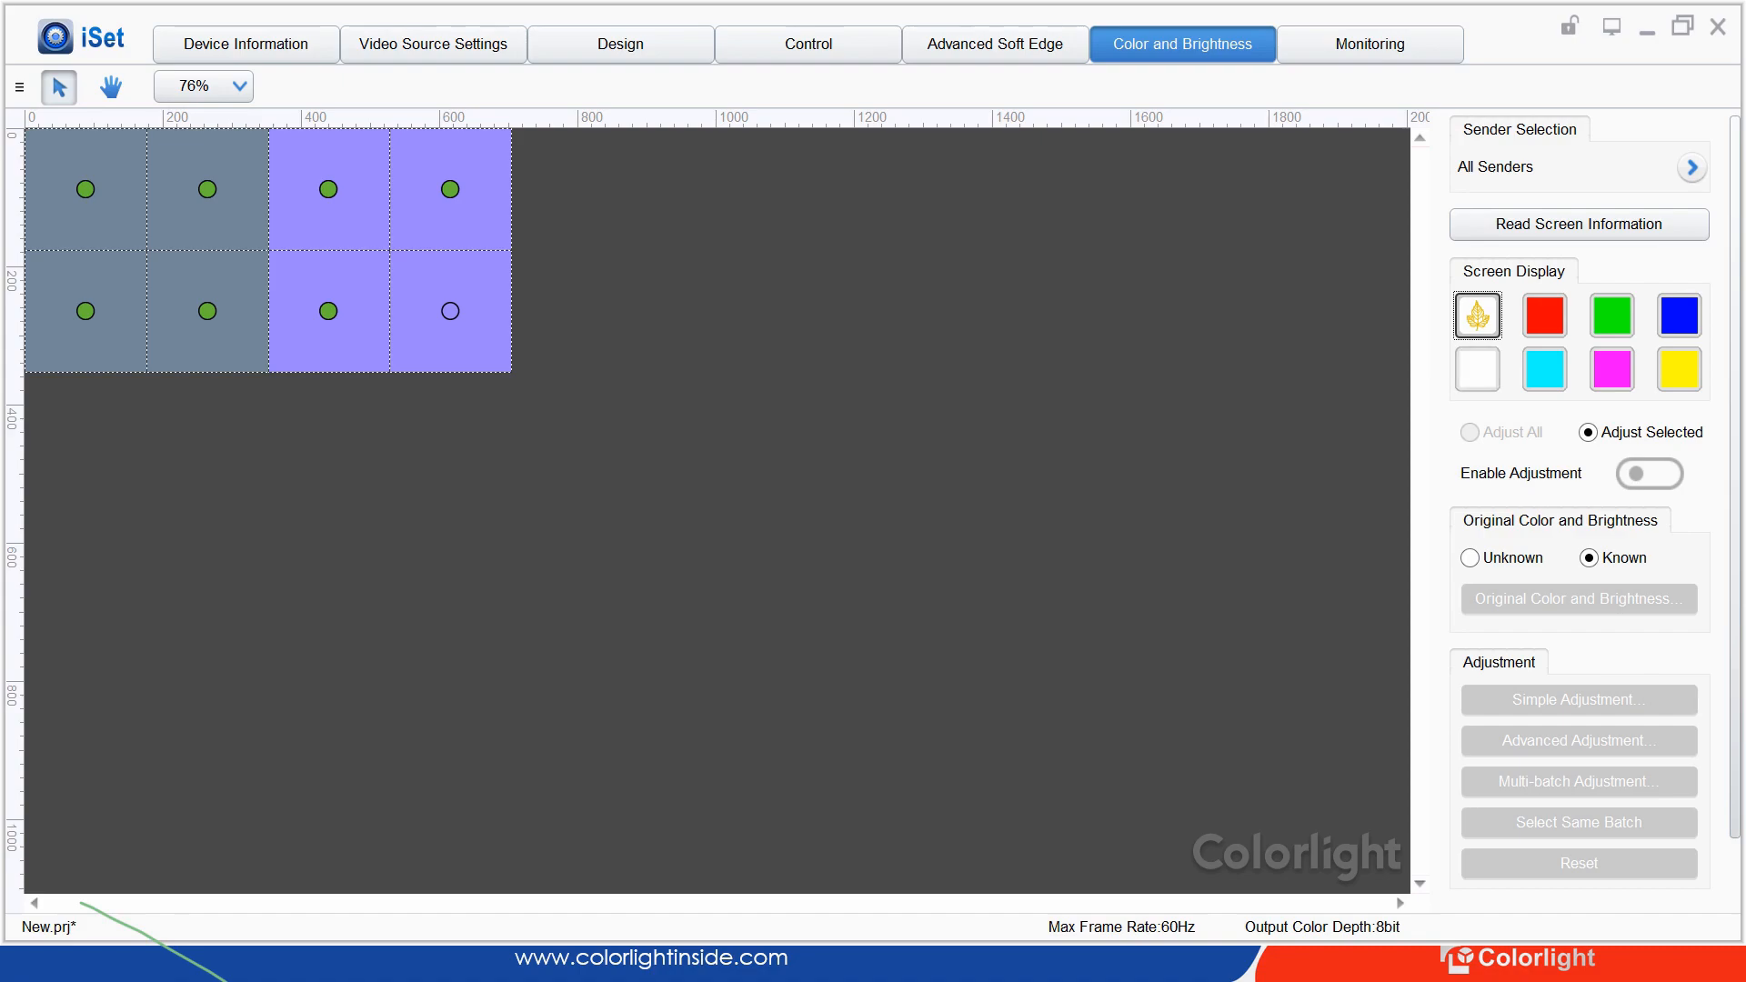
{"action": "left_click", "coordinate": [1579, 224]}
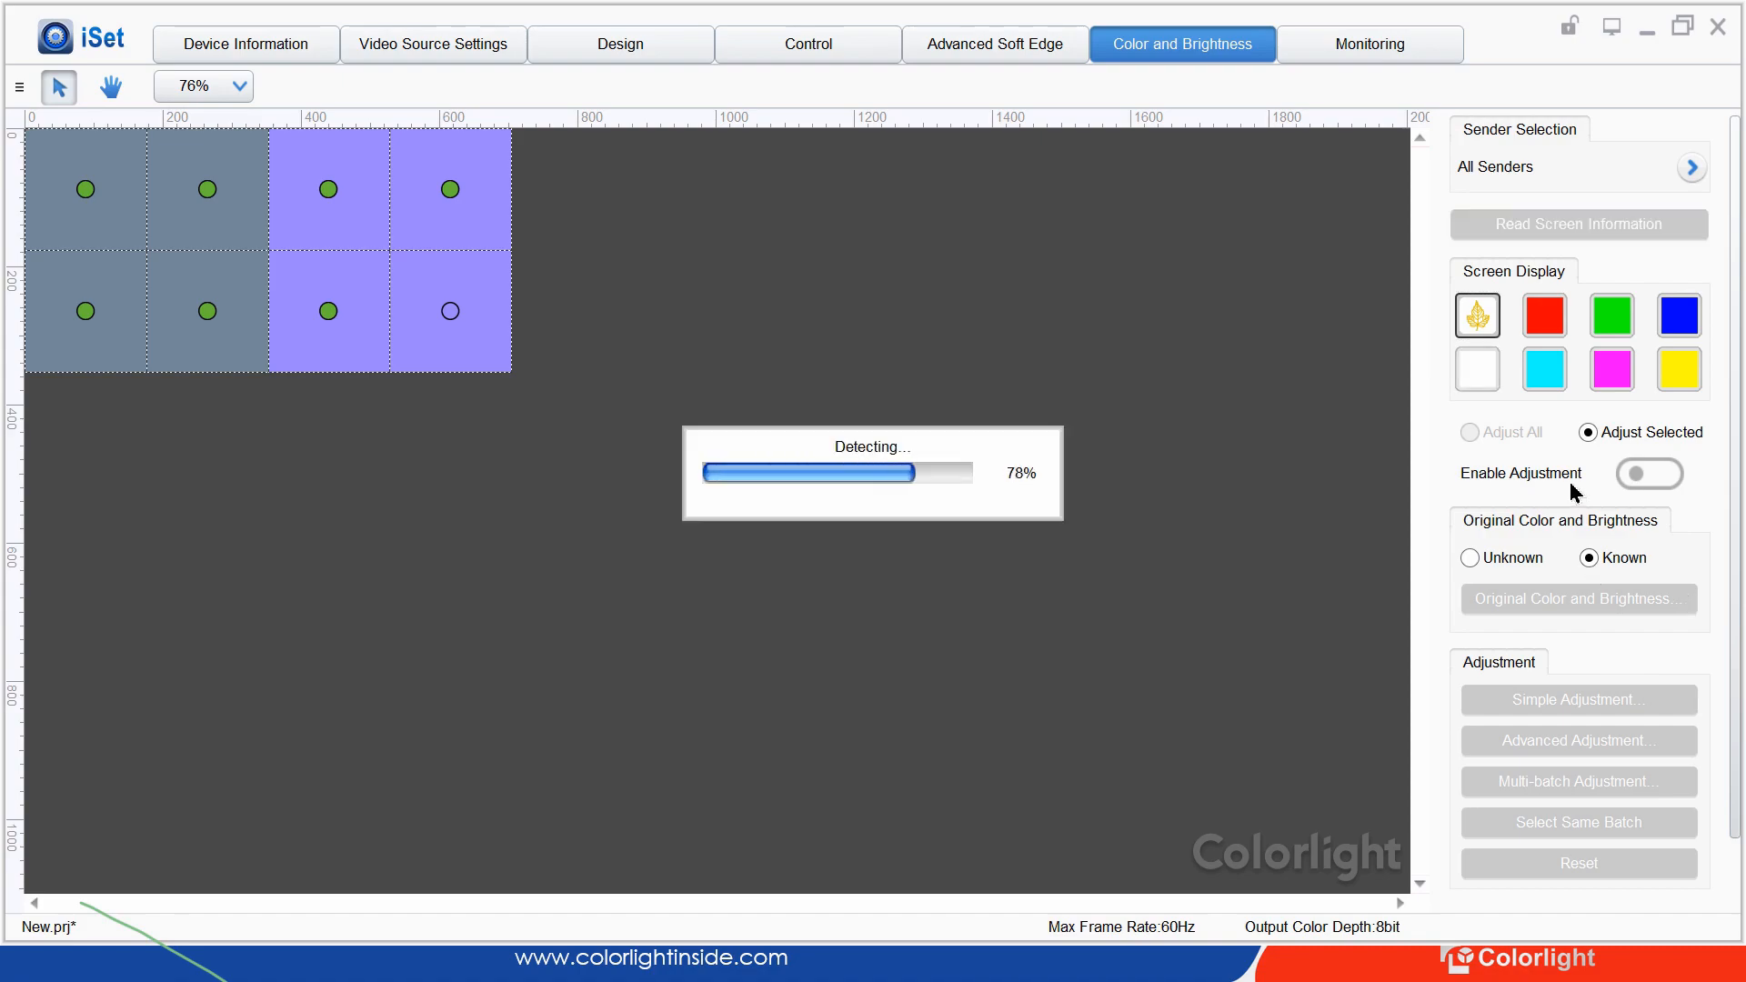
Select the two cabinets in the last column and review their original red, green and blue brightness and chromaticity coordinates
{"action": "left_click", "coordinate": [450, 311]}
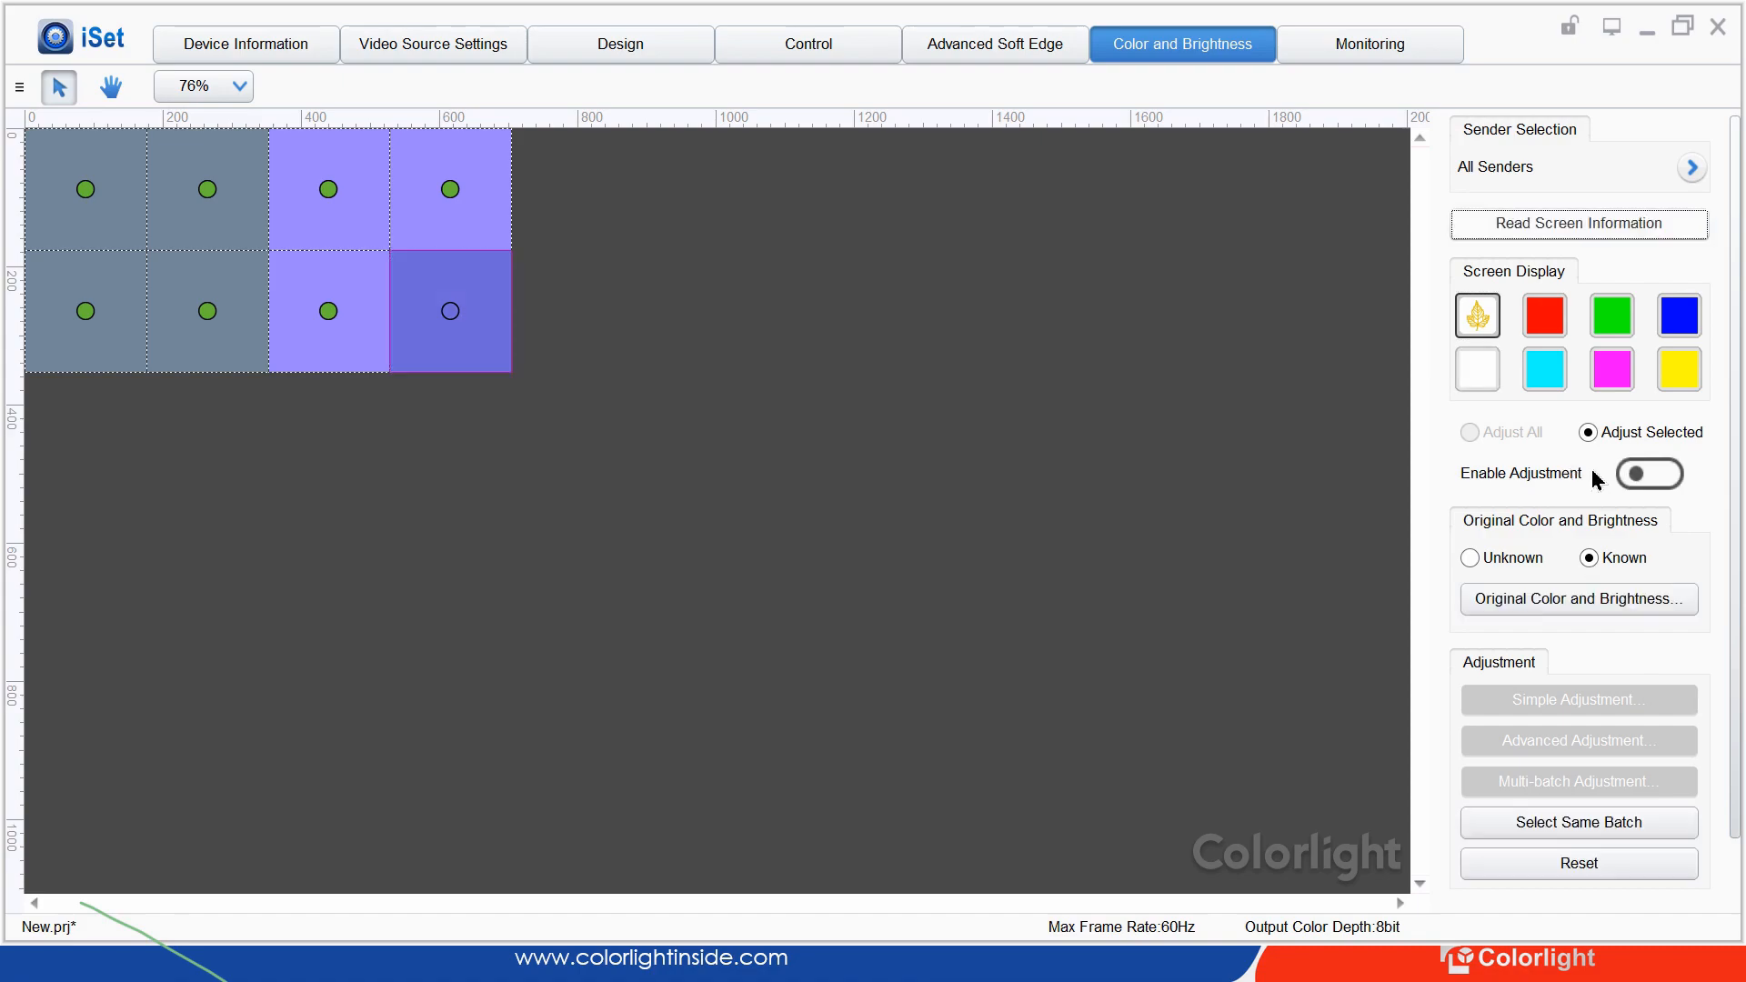
{"action": "left_click_drag", "start_coordinate": [728, 452], "coordinate": [273, 128]}
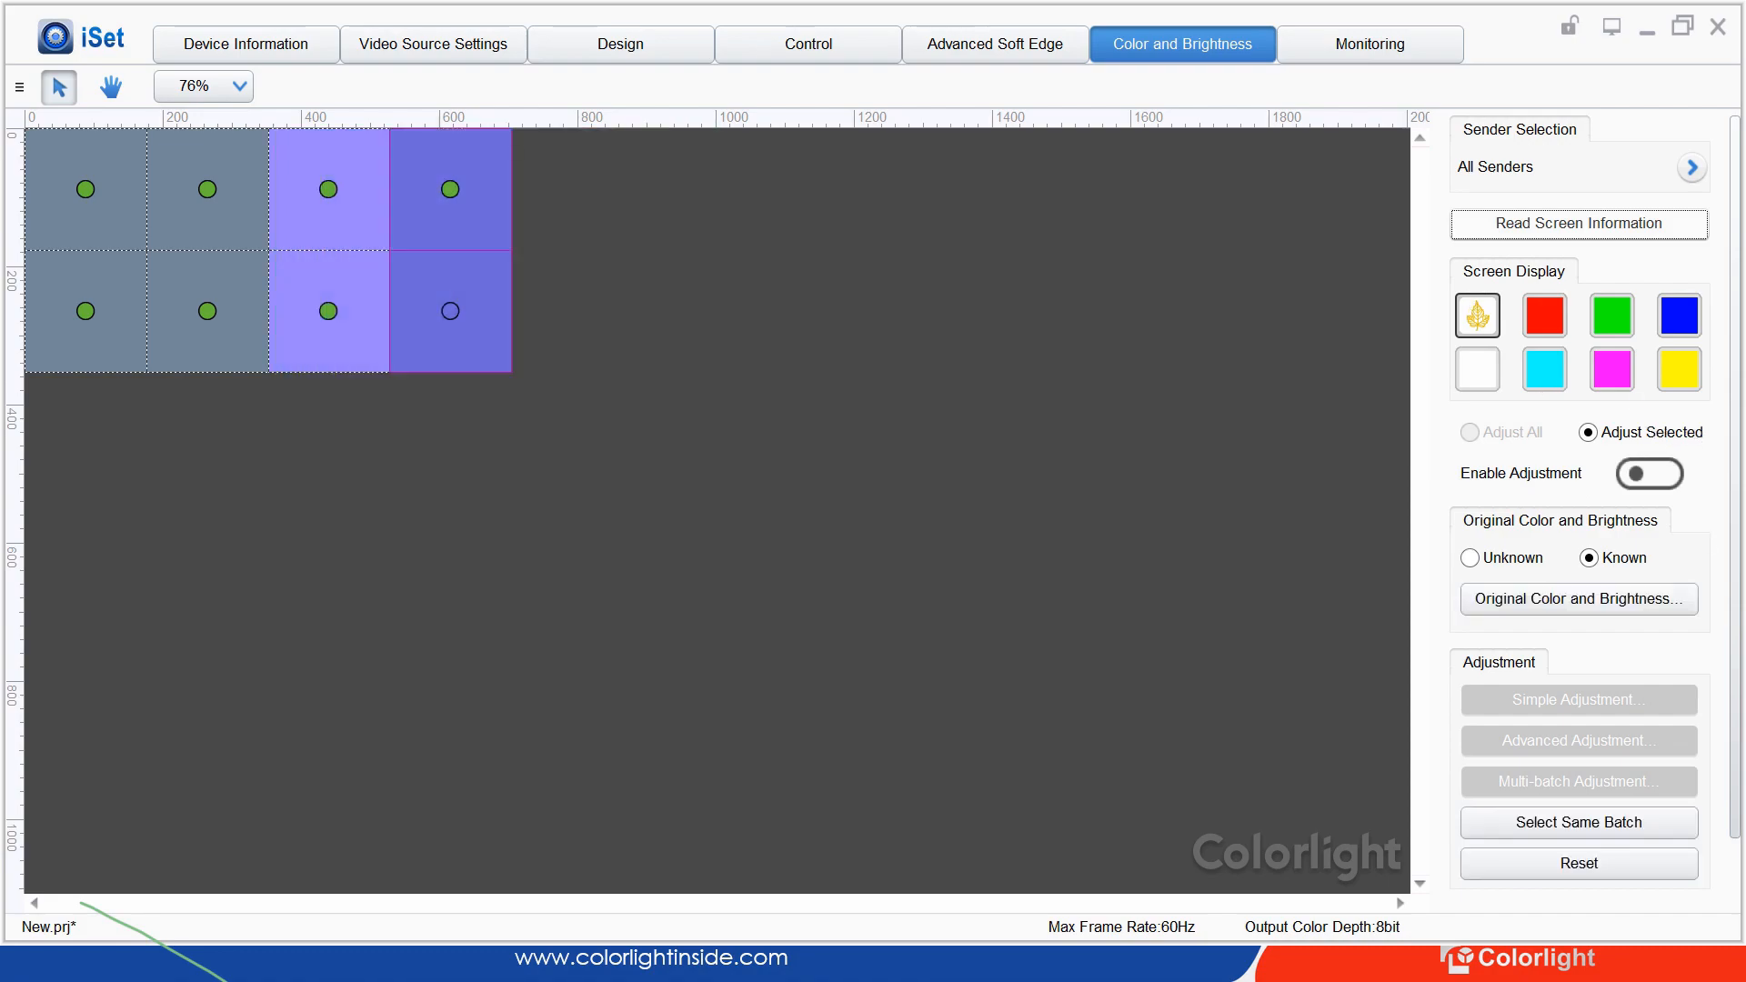
{"action": "left_click", "coordinate": [1579, 598]}
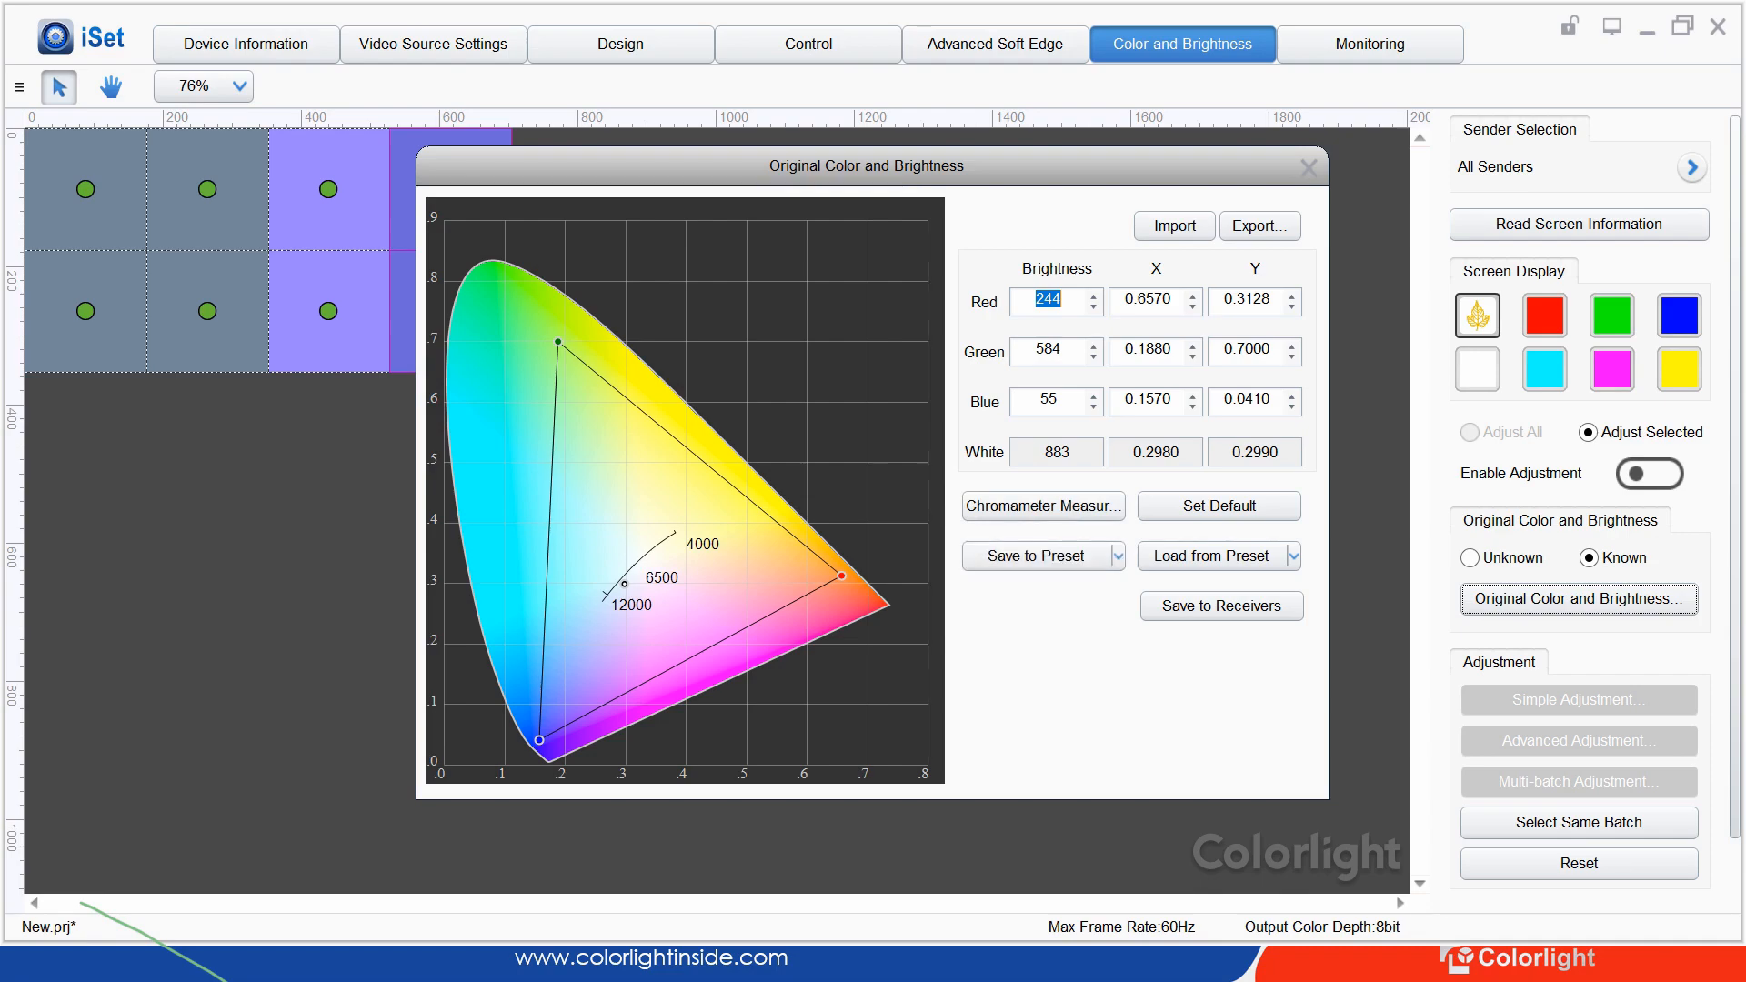
{"action": "left_click", "coordinate": [1137, 299]}
{"action": "left_click_drag", "start_coordinate": [1146, 299], "coordinate": [1155, 300]}
{"action": "left_click_drag", "start_coordinate": [1262, 350], "coordinate": [1163, 399]}
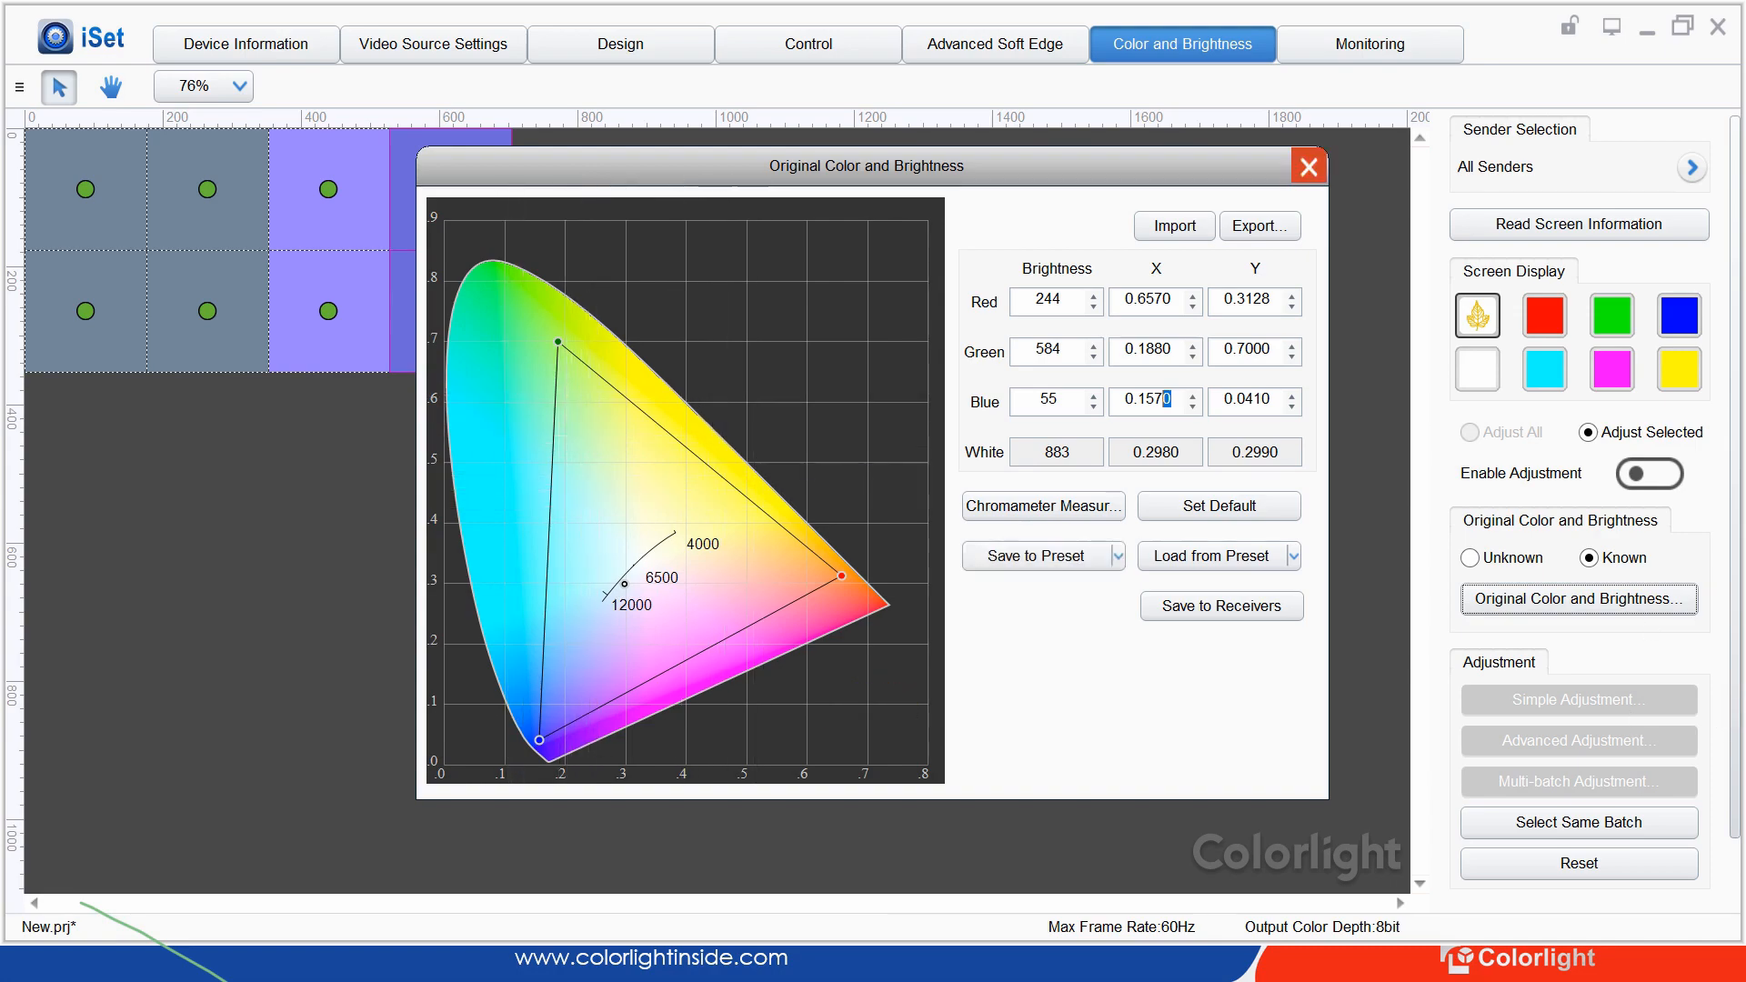
{"action": "left_click", "coordinate": [1308, 165]}
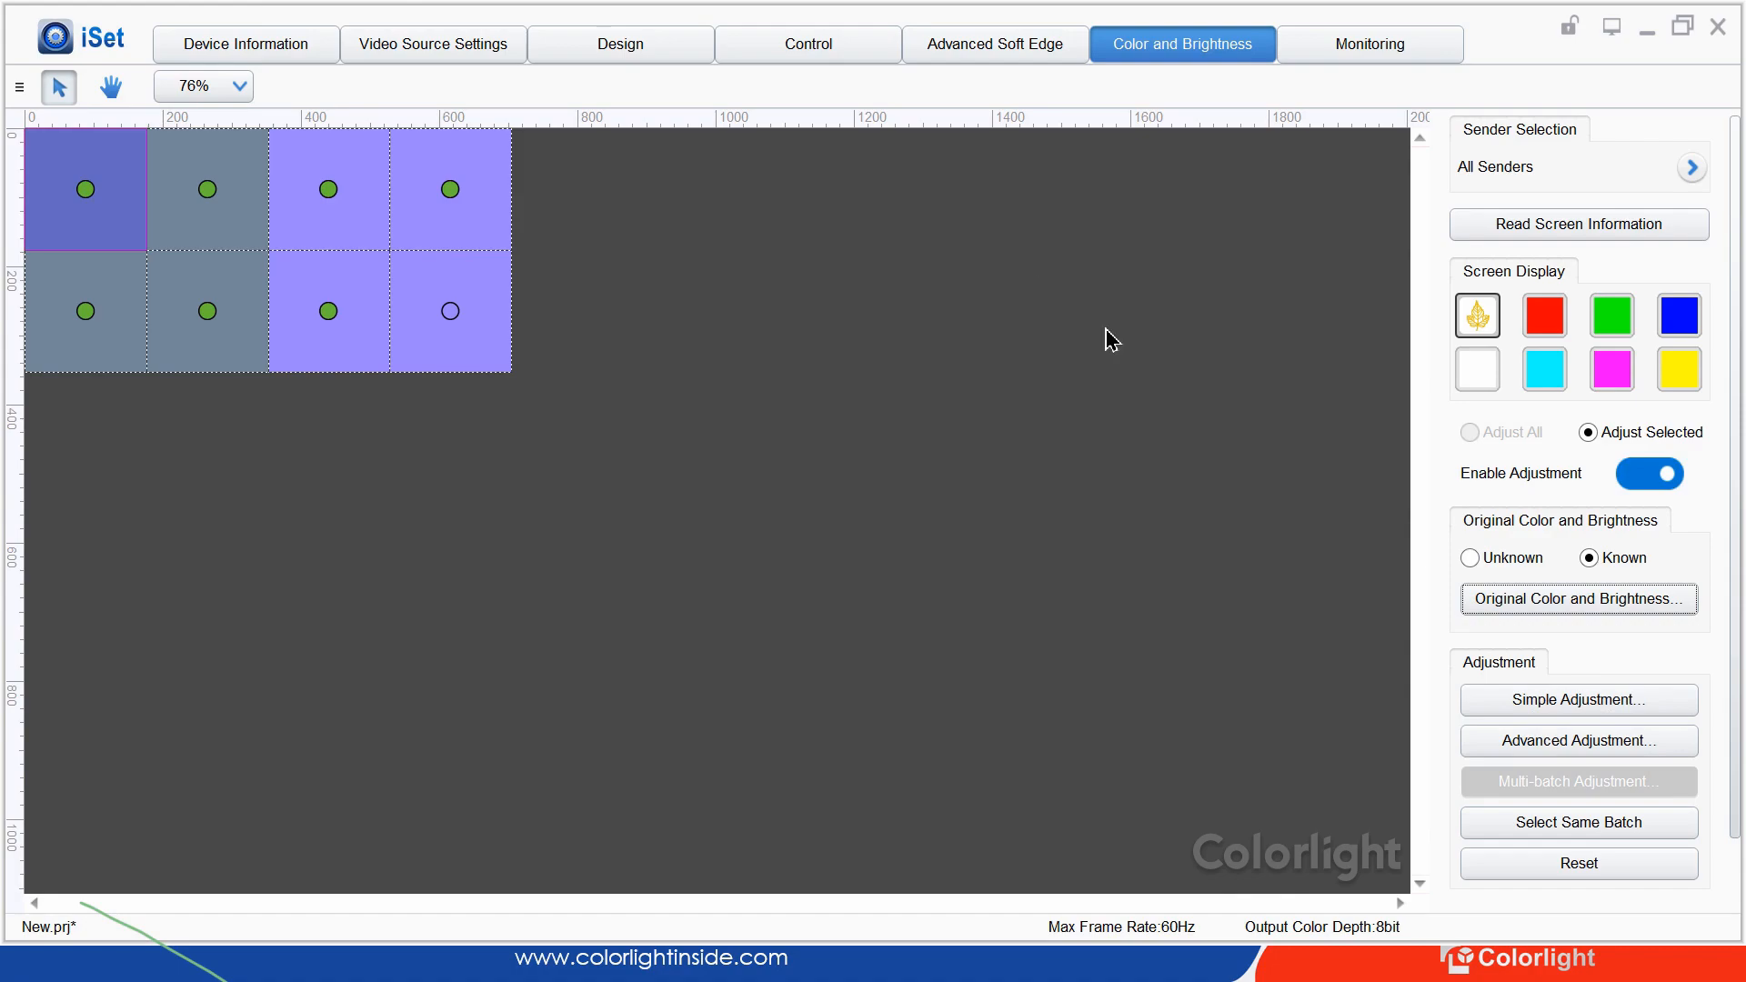
Enable adjustment for all cabinets and automatically calculate the target gamut in Multi-batch Adjustment
{"action": "key", "text": "ctrl+a"}
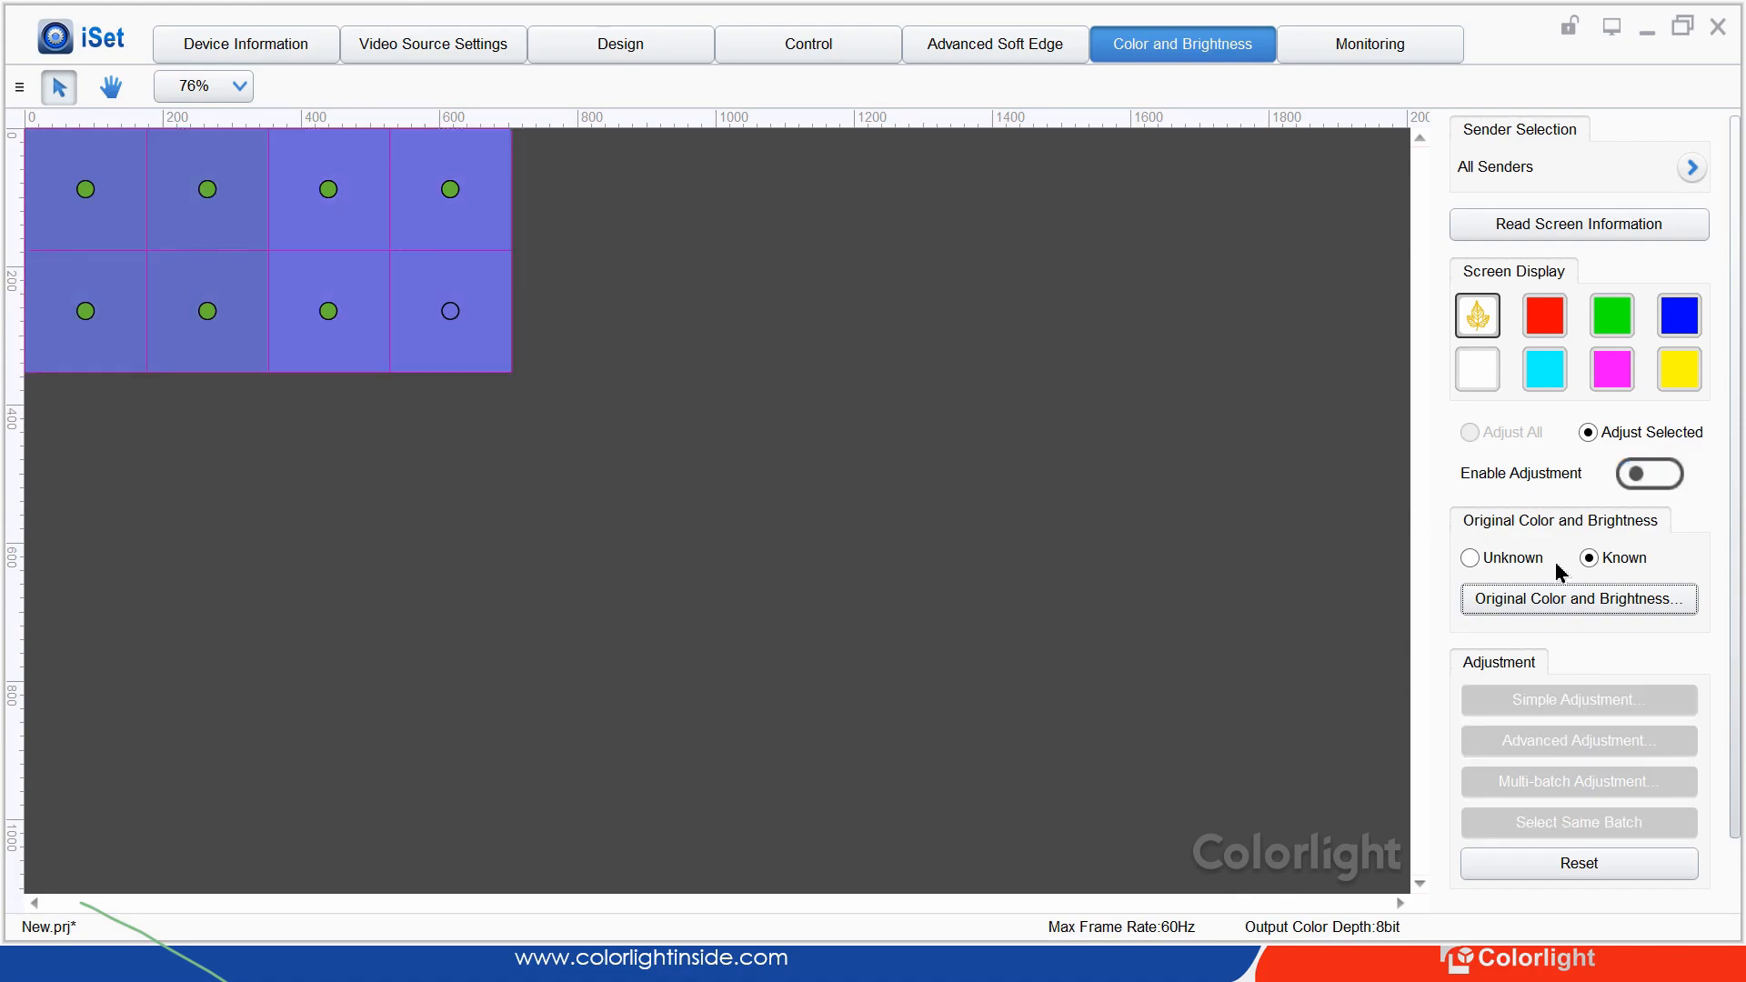
{"action": "left_click", "coordinate": [1650, 472]}
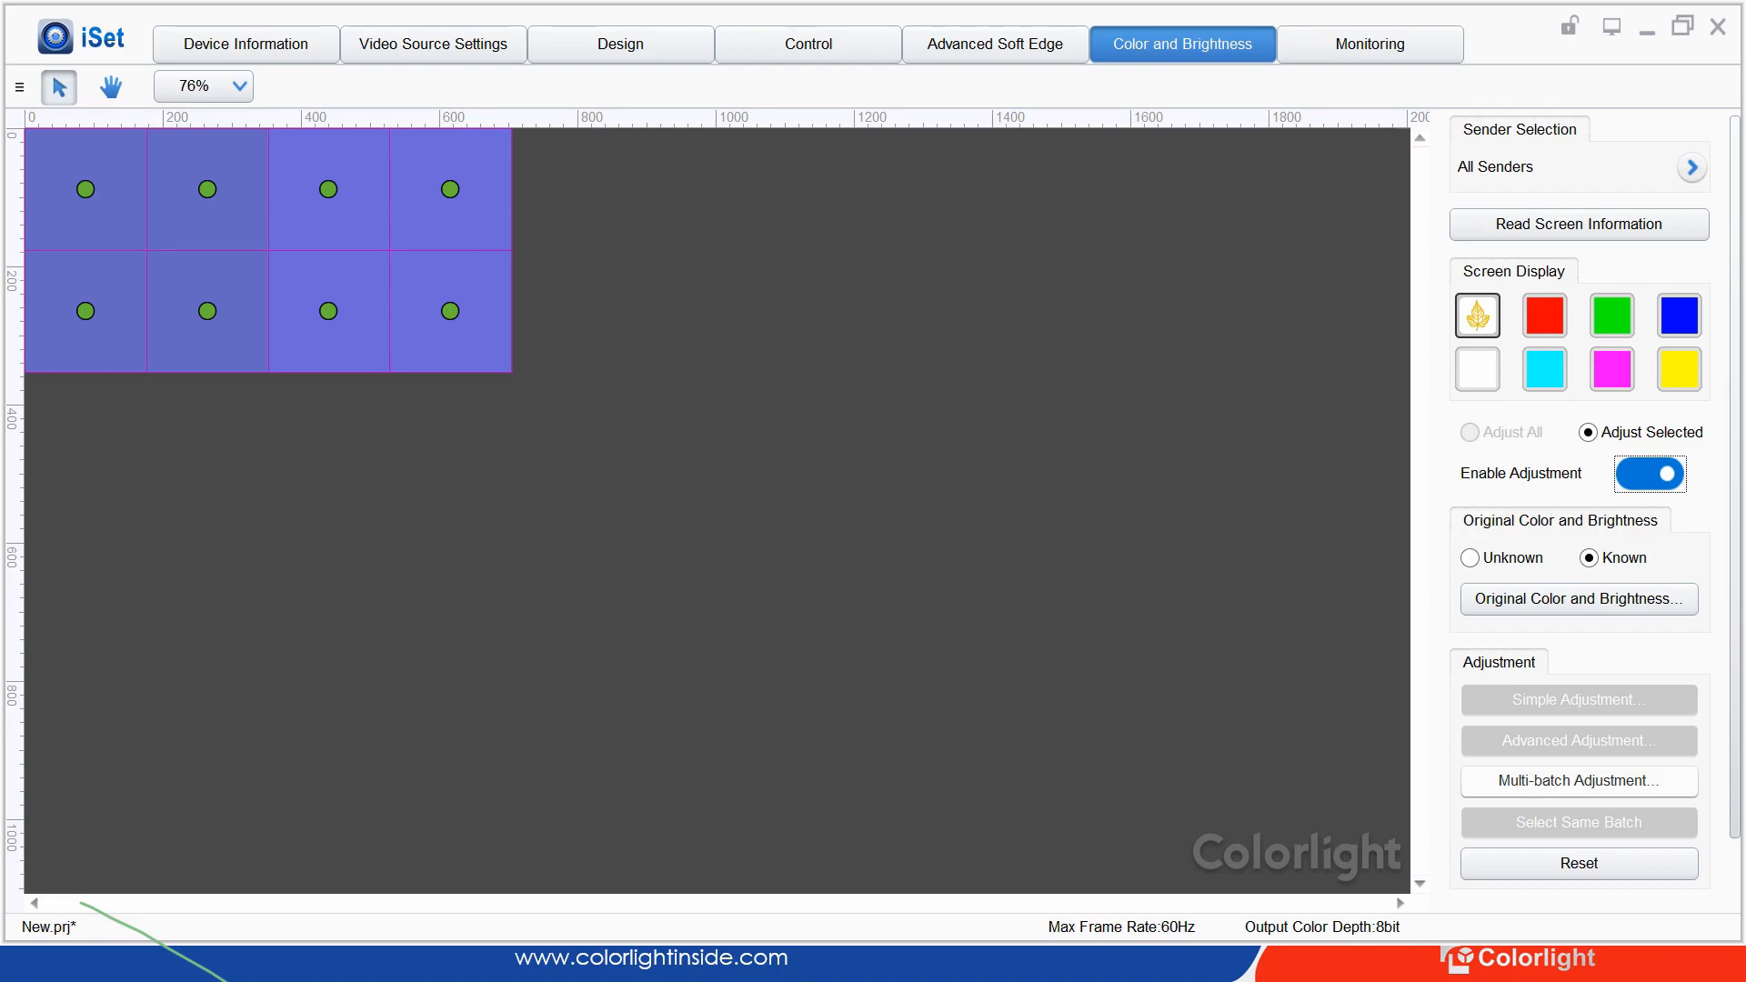
{"action": "left_click", "coordinate": [1579, 780]}
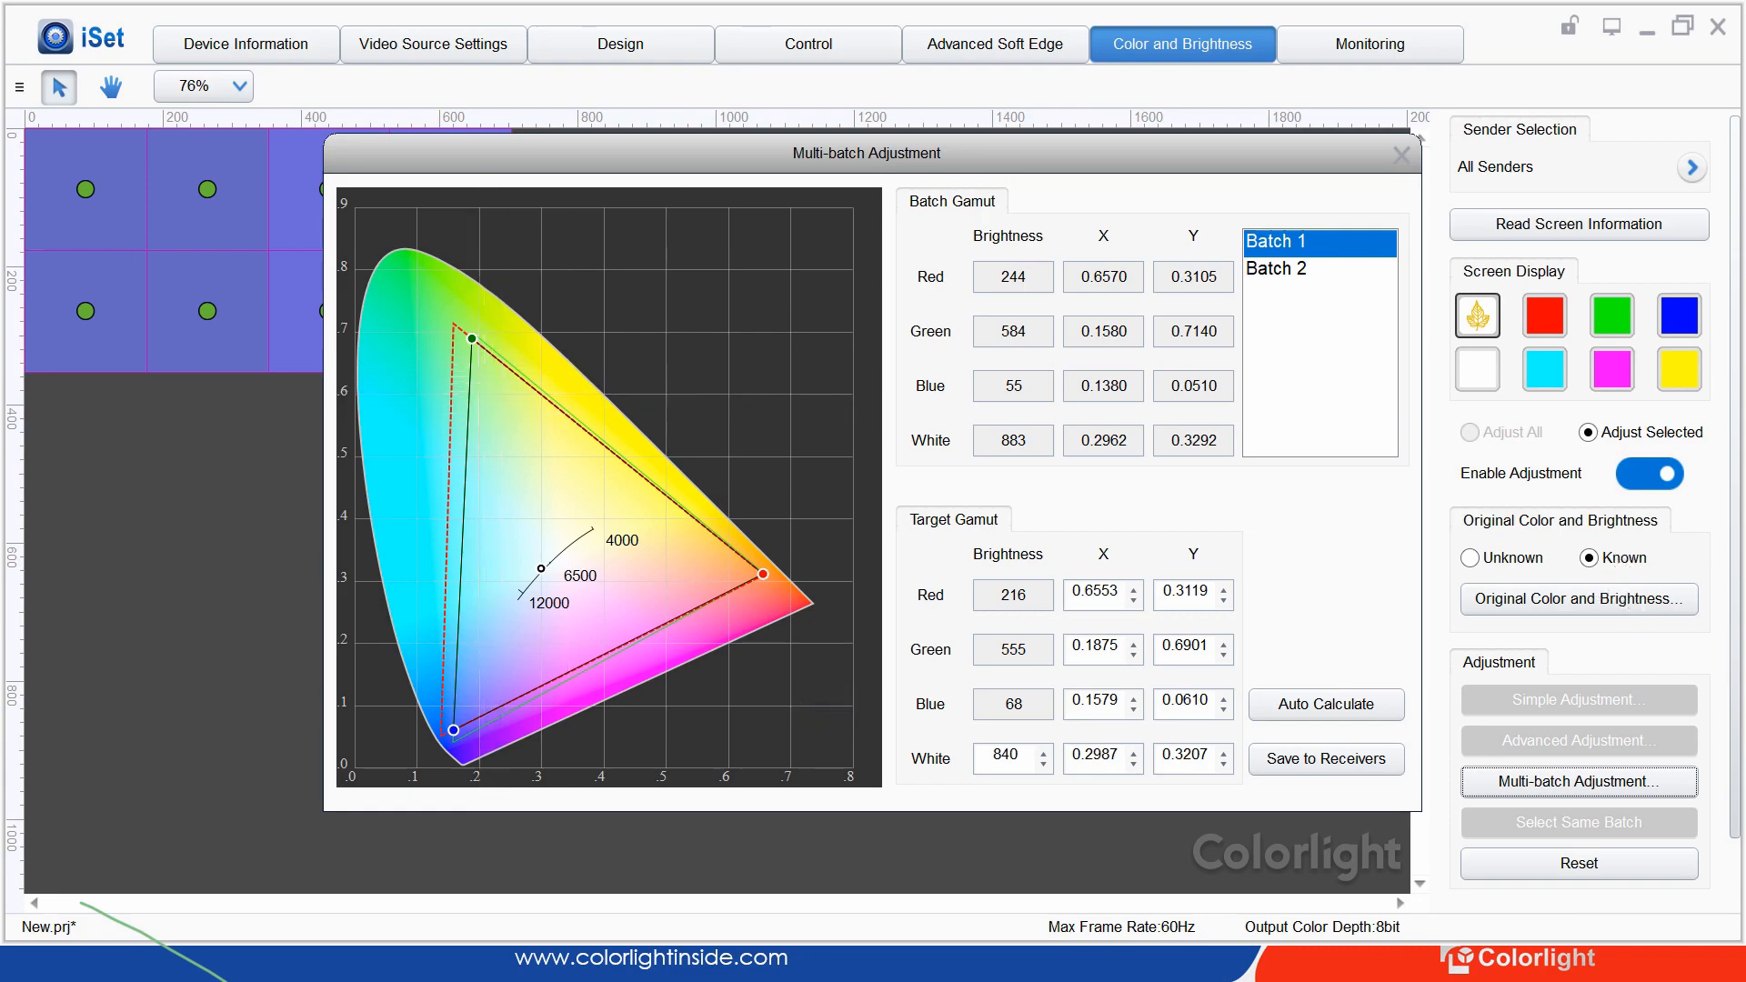
{"action": "left_click", "coordinate": [1326, 704]}
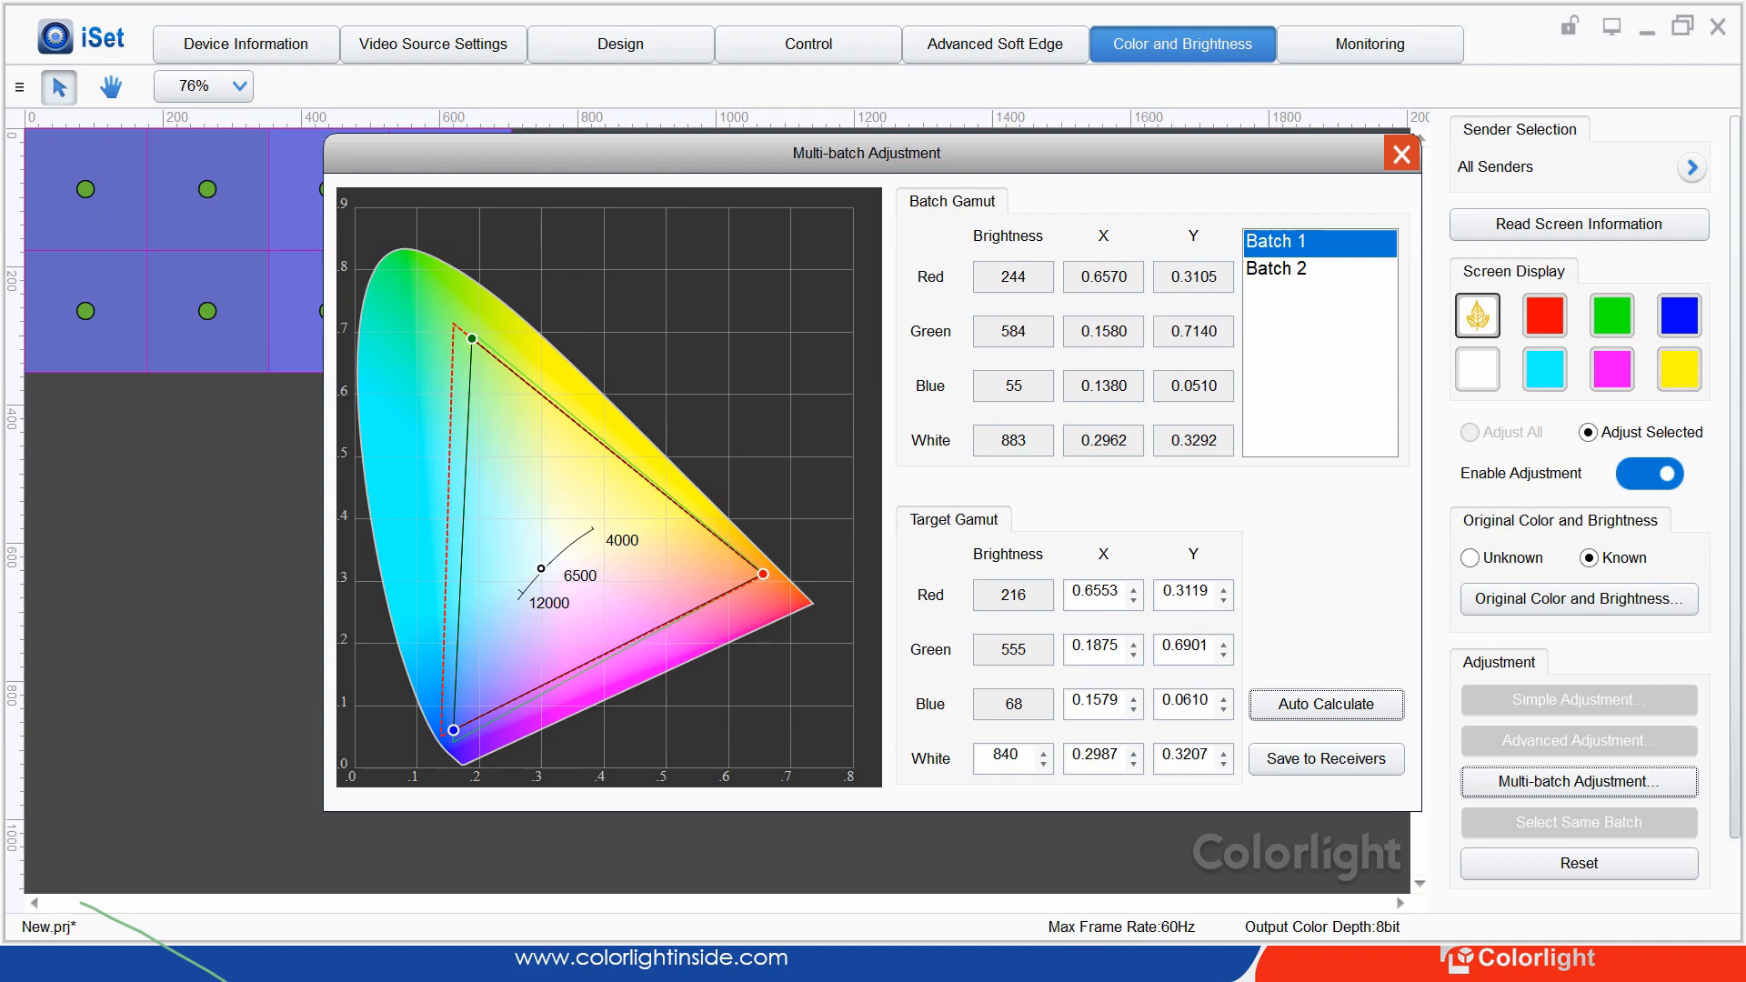
{"action": "left_click", "coordinate": [1402, 155]}
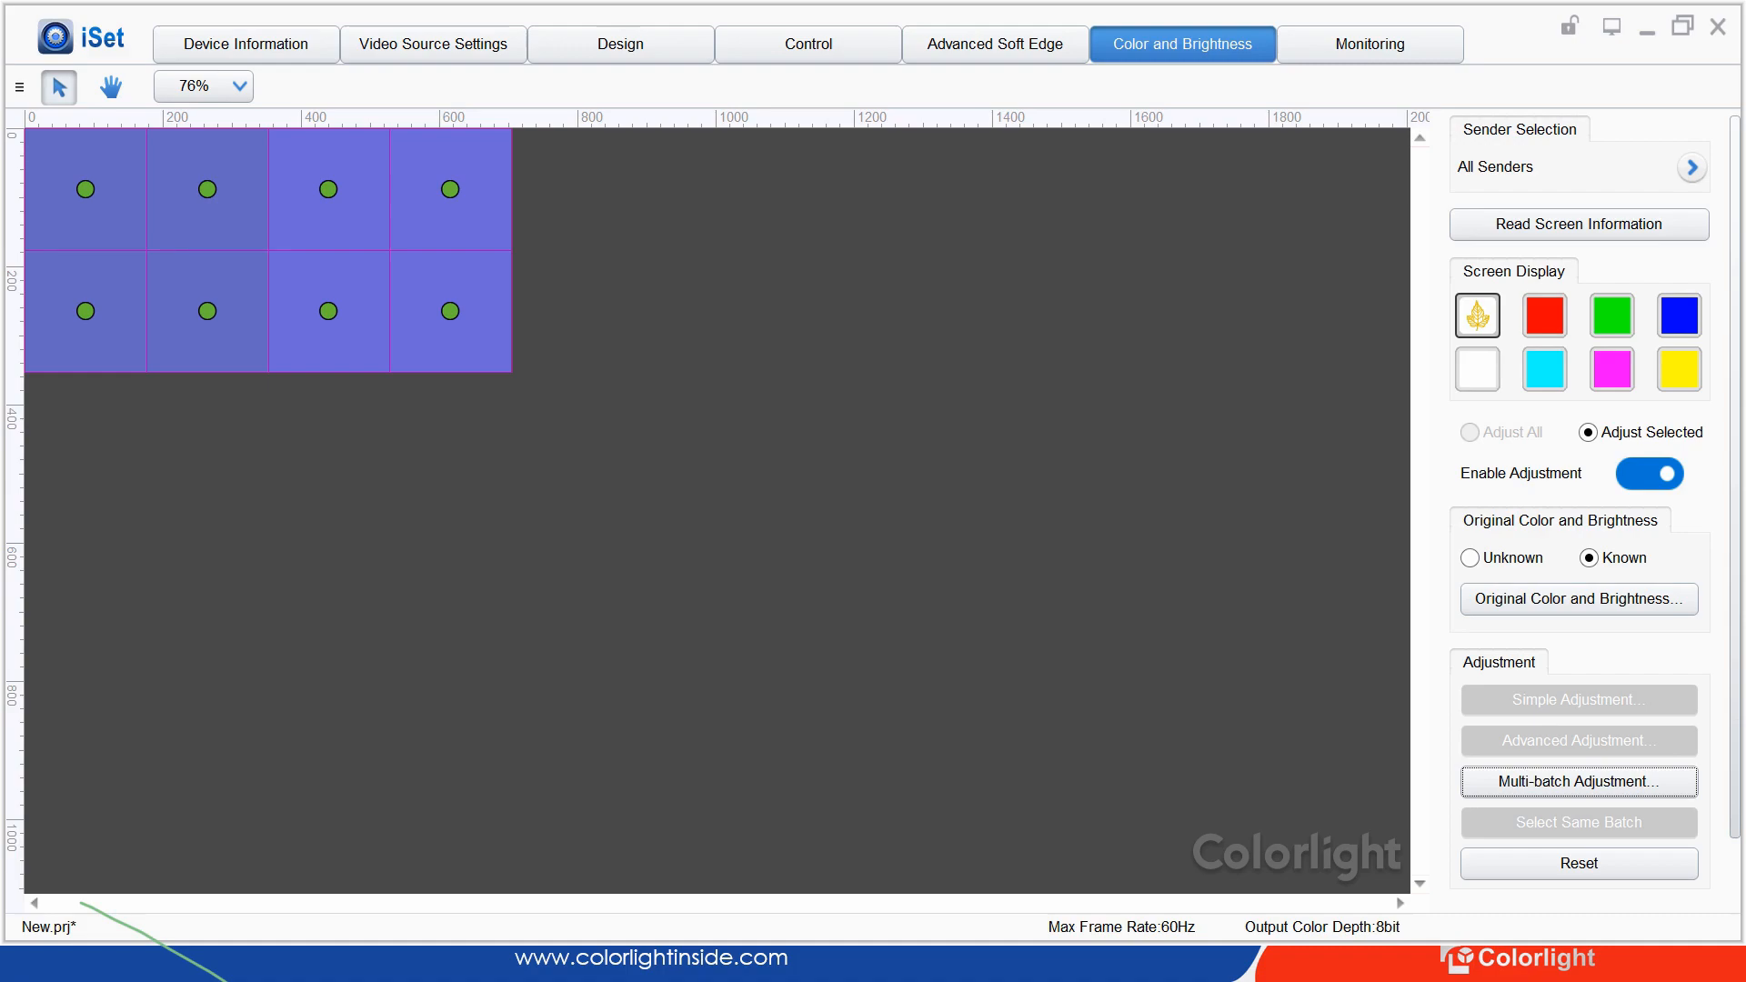
{"action": "left_click", "coordinate": [654, 428]}
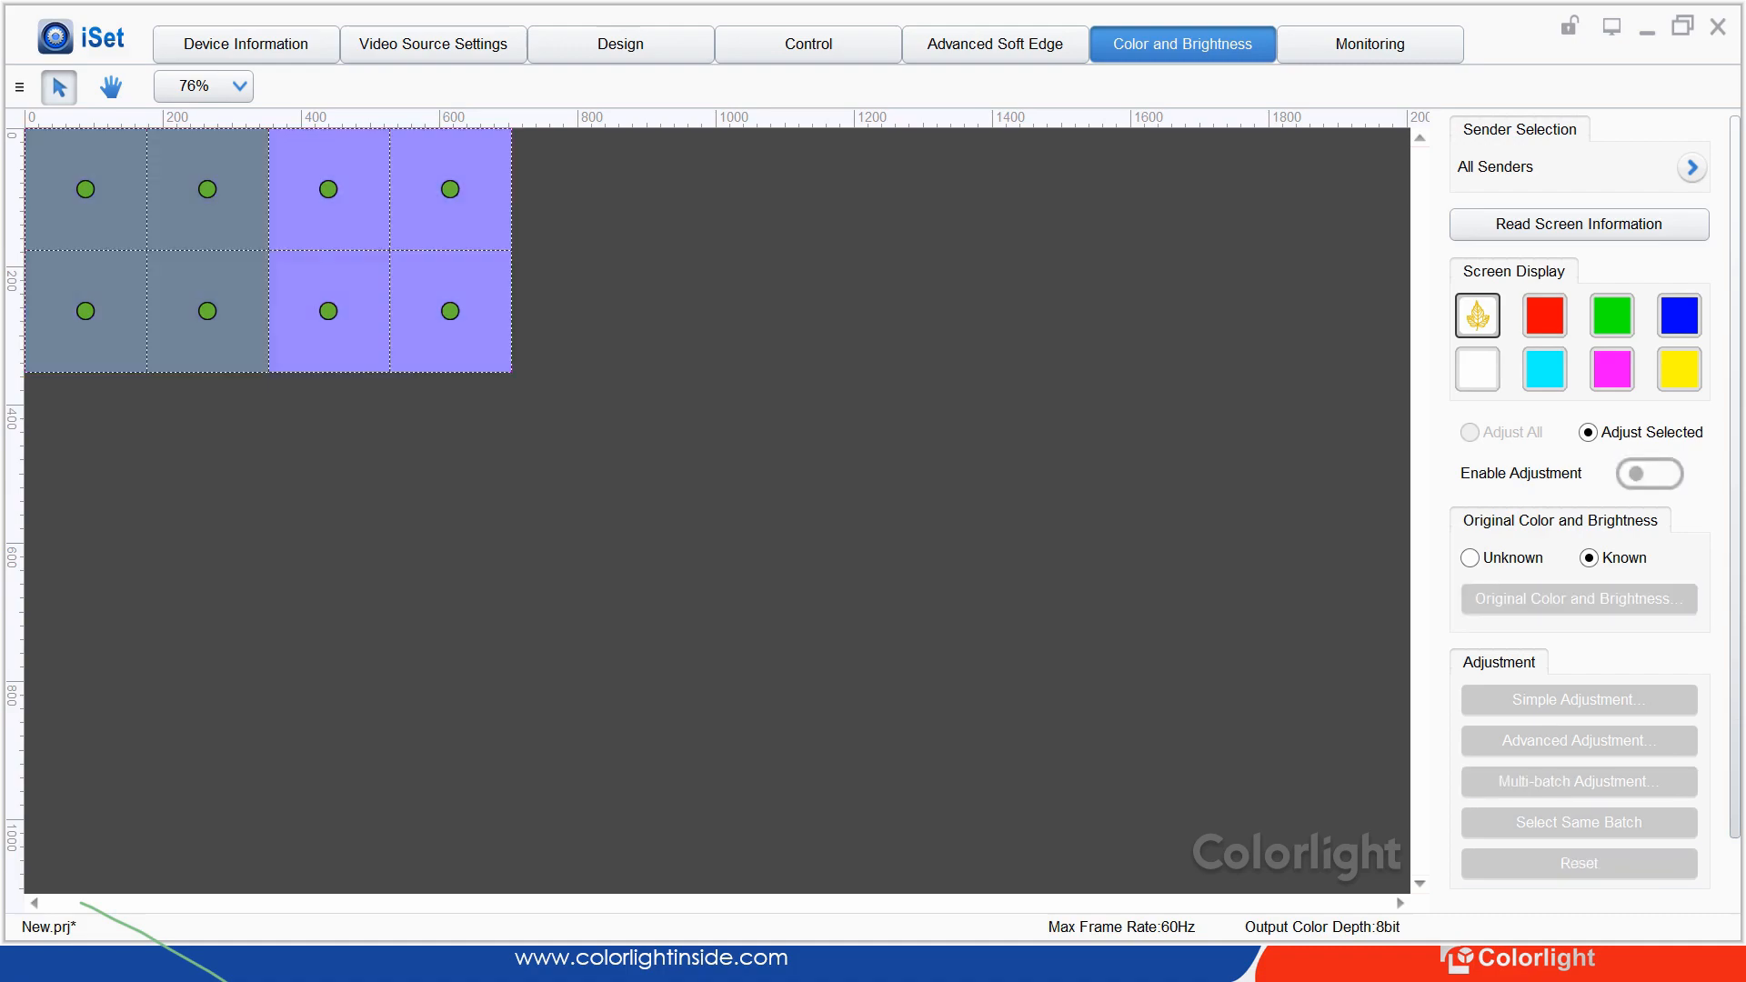
Open Advanced Adjustment for the lower cabinet in the last column and move the green gamut point to about X 0.2076, Y 0.6432
{"action": "left_click", "coordinate": [450, 311]}
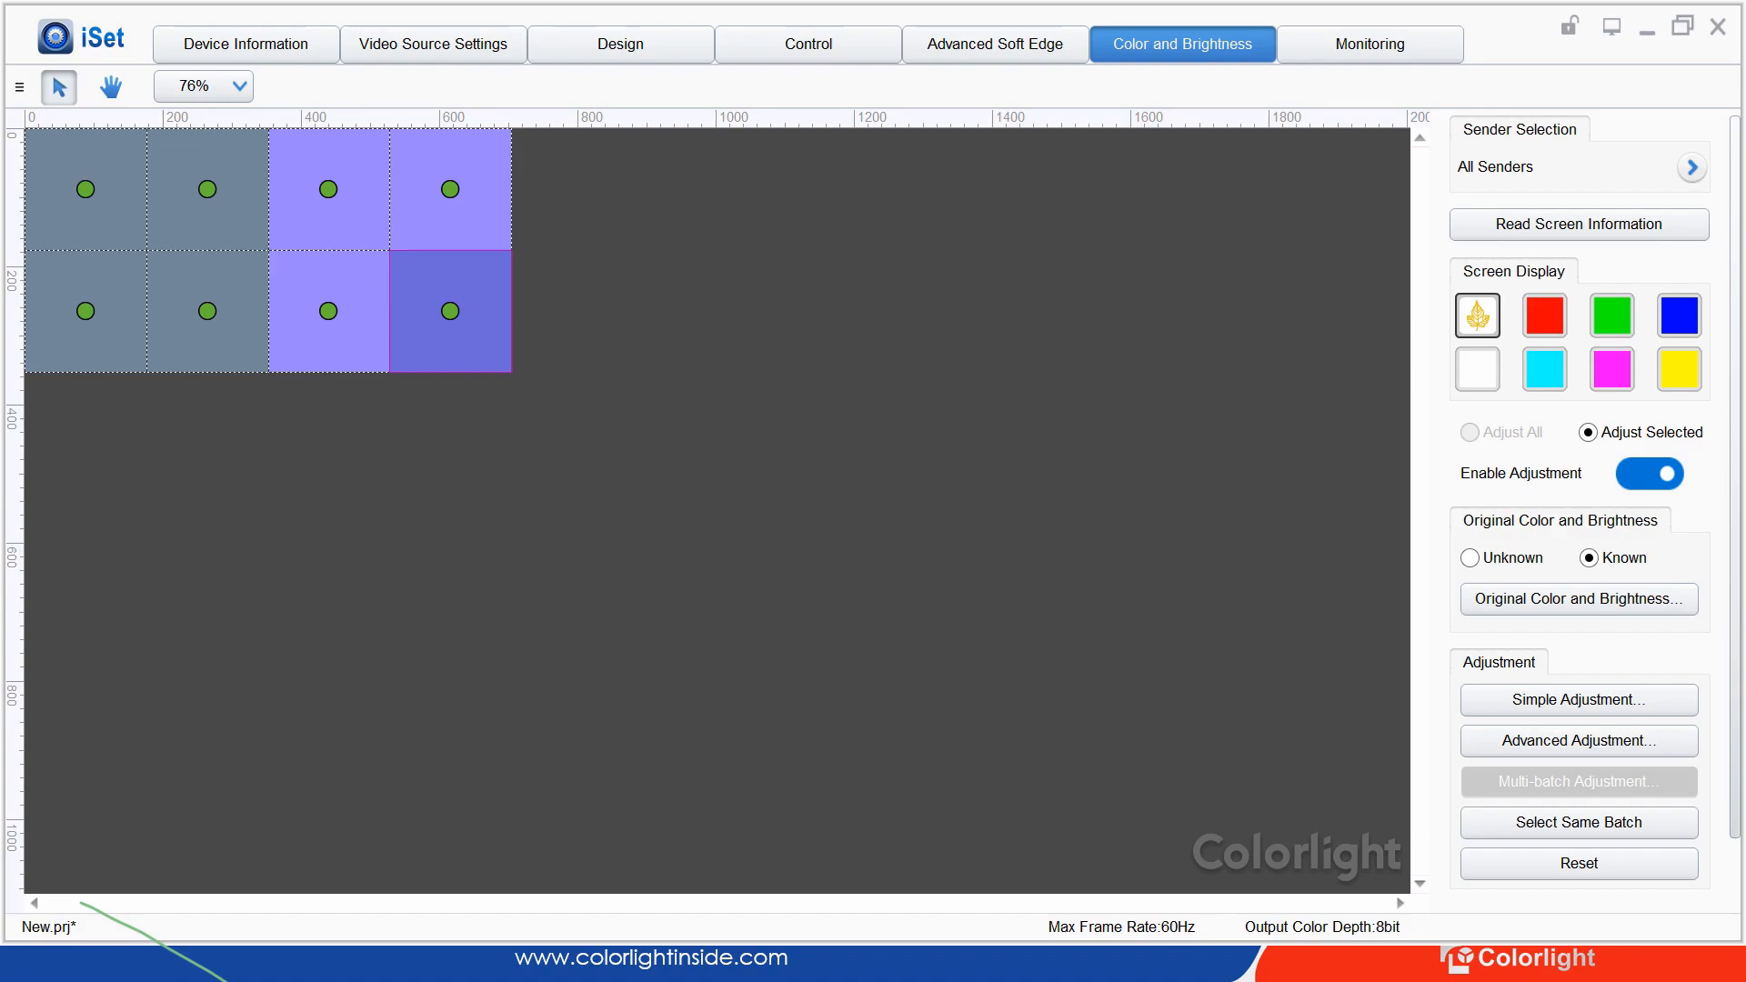
{"action": "left_click", "coordinate": [1579, 740]}
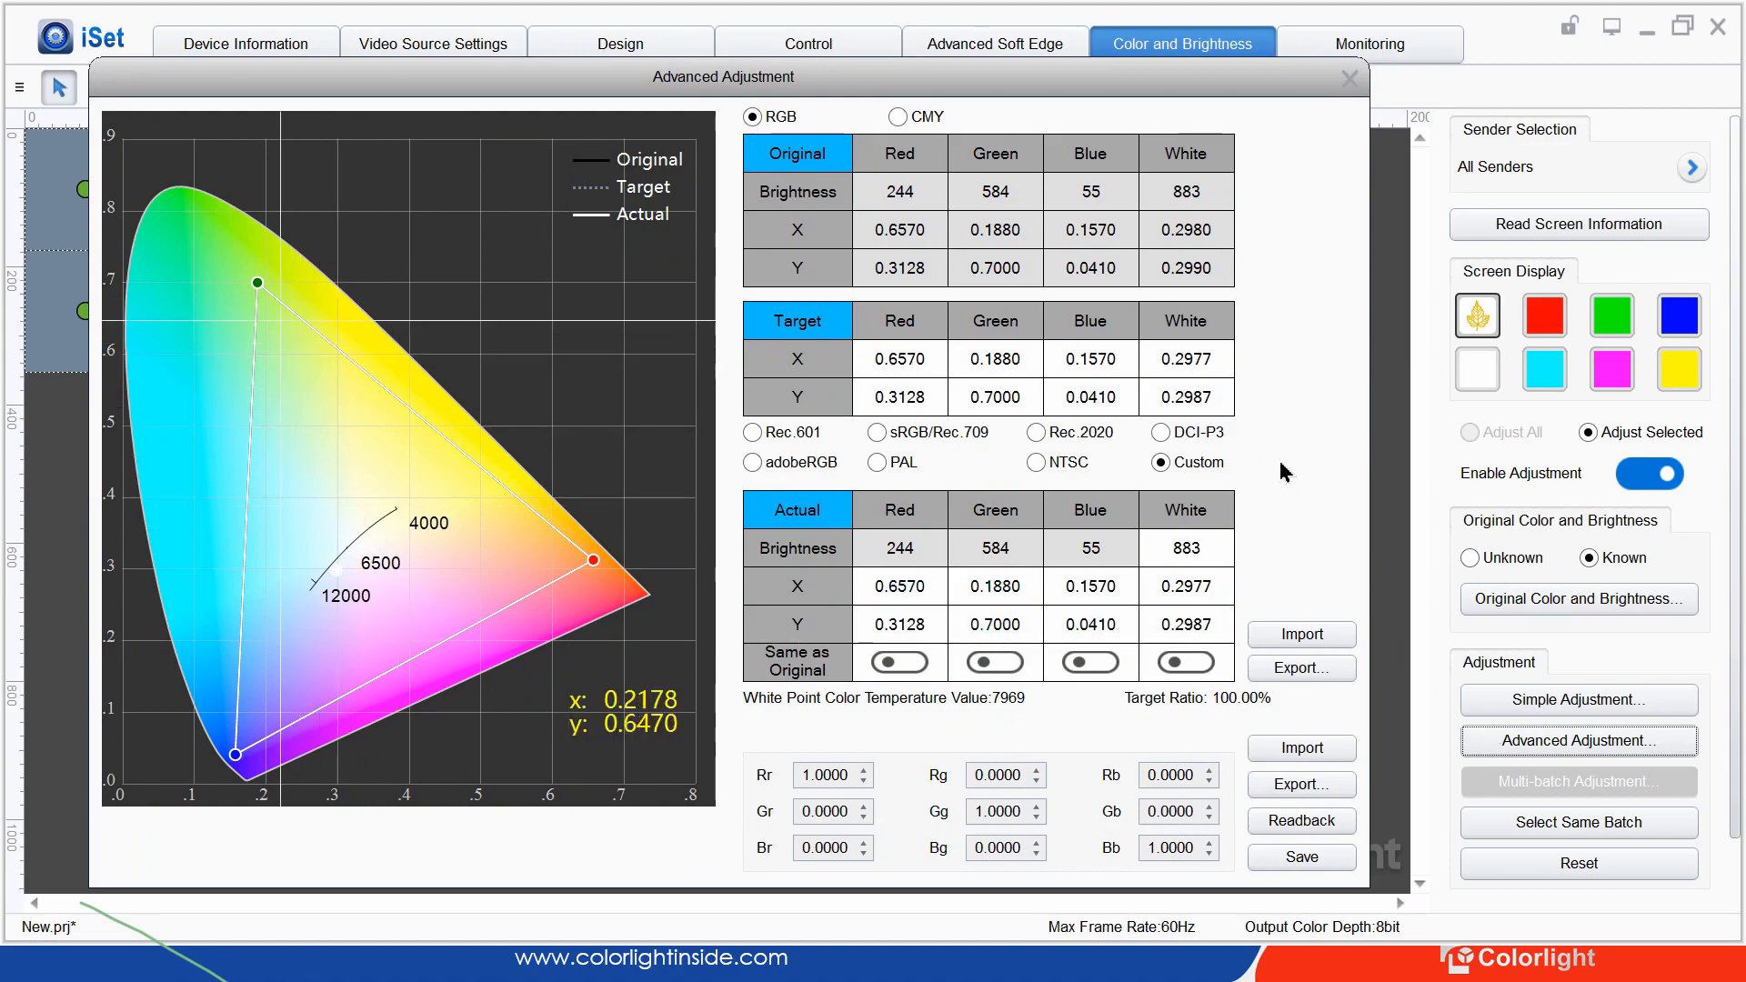
{"action": "left_click_drag", "start_coordinate": [258, 283], "coordinate": [261, 294]}
{"action": "left_click_drag", "start_coordinate": [268, 306], "coordinate": [271, 323]}
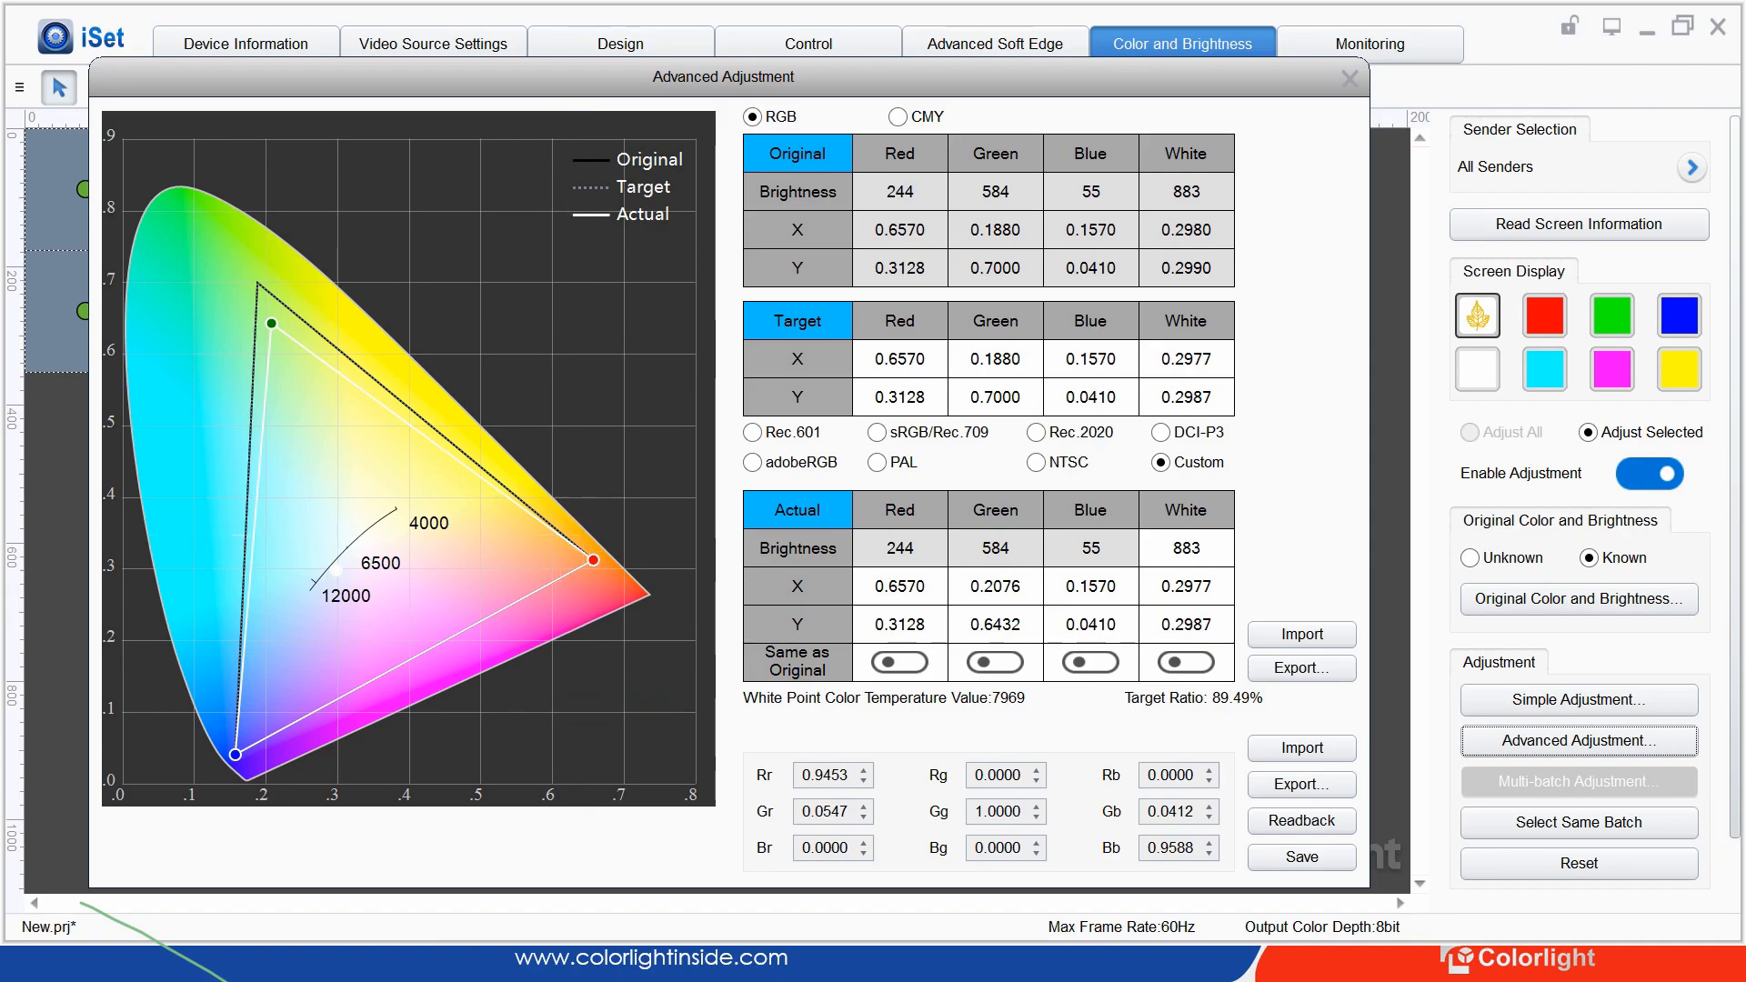
Examine the editable X and Y target coordinates of the primary colors
{"action": "double_click", "coordinate": [899, 360]}
{"action": "key", "text": "Tab"}
{"action": "key", "text": "Tab"}
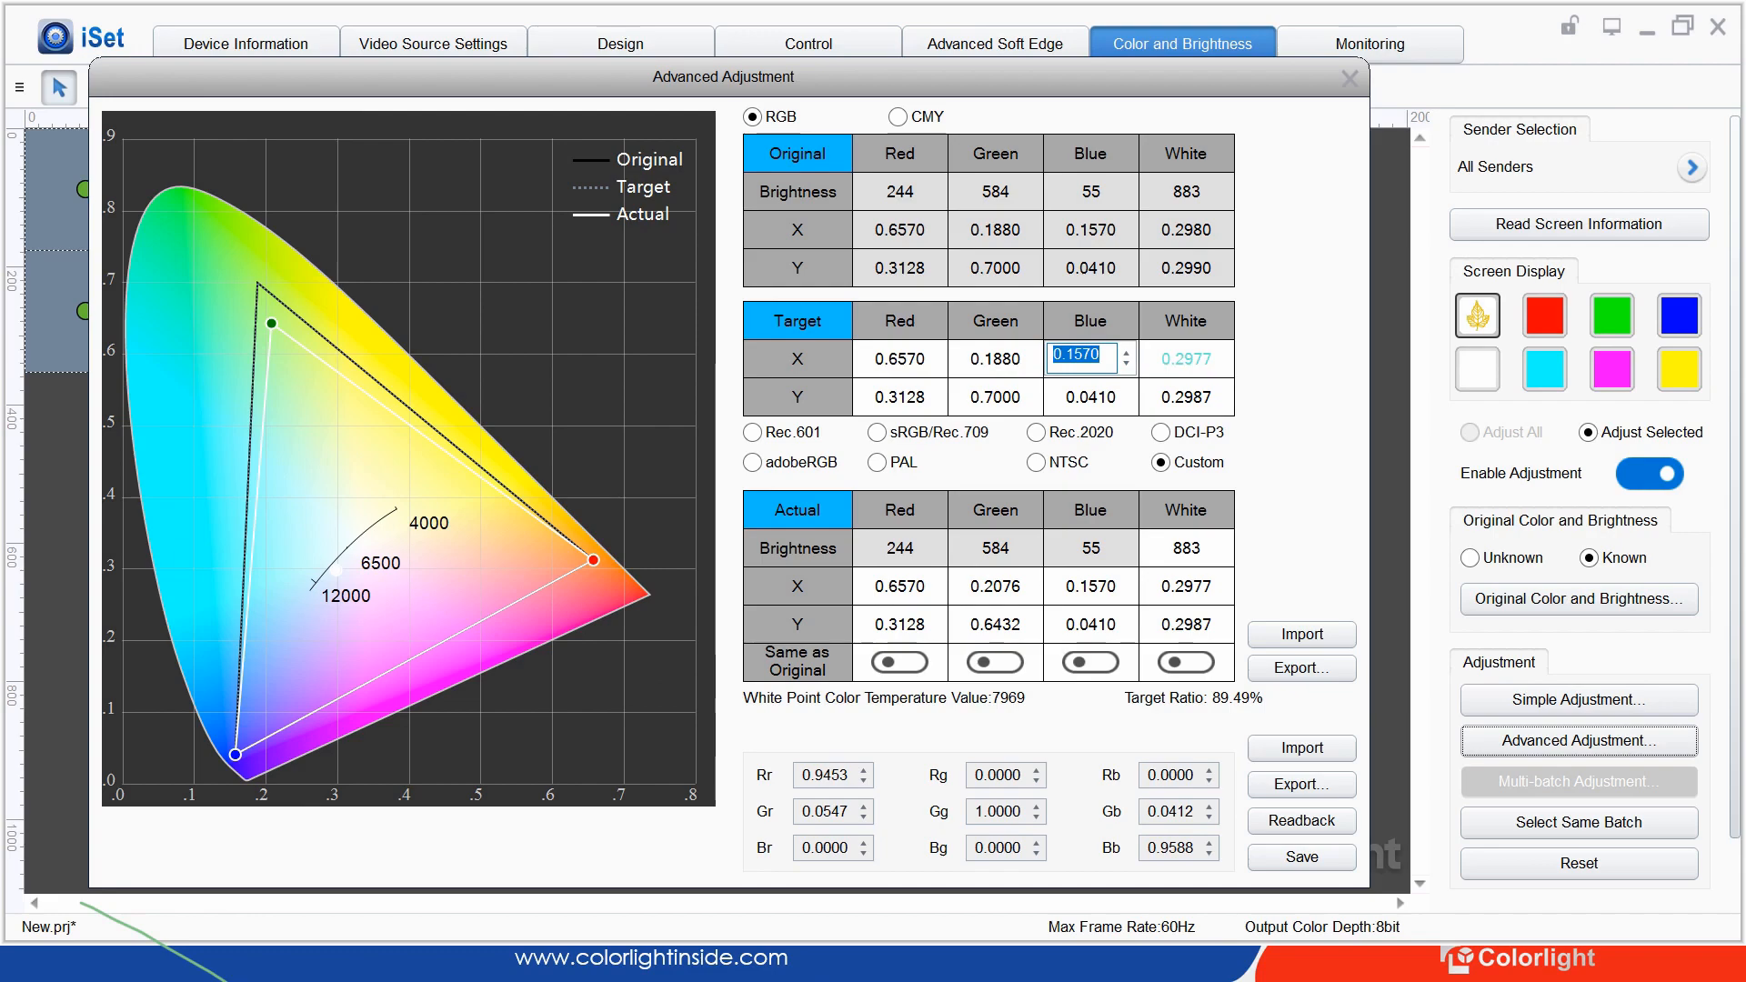
{"action": "key", "text": "Tab"}
{"action": "key", "text": "shift+Tab"}
{"action": "left_click", "coordinate": [995, 360]}
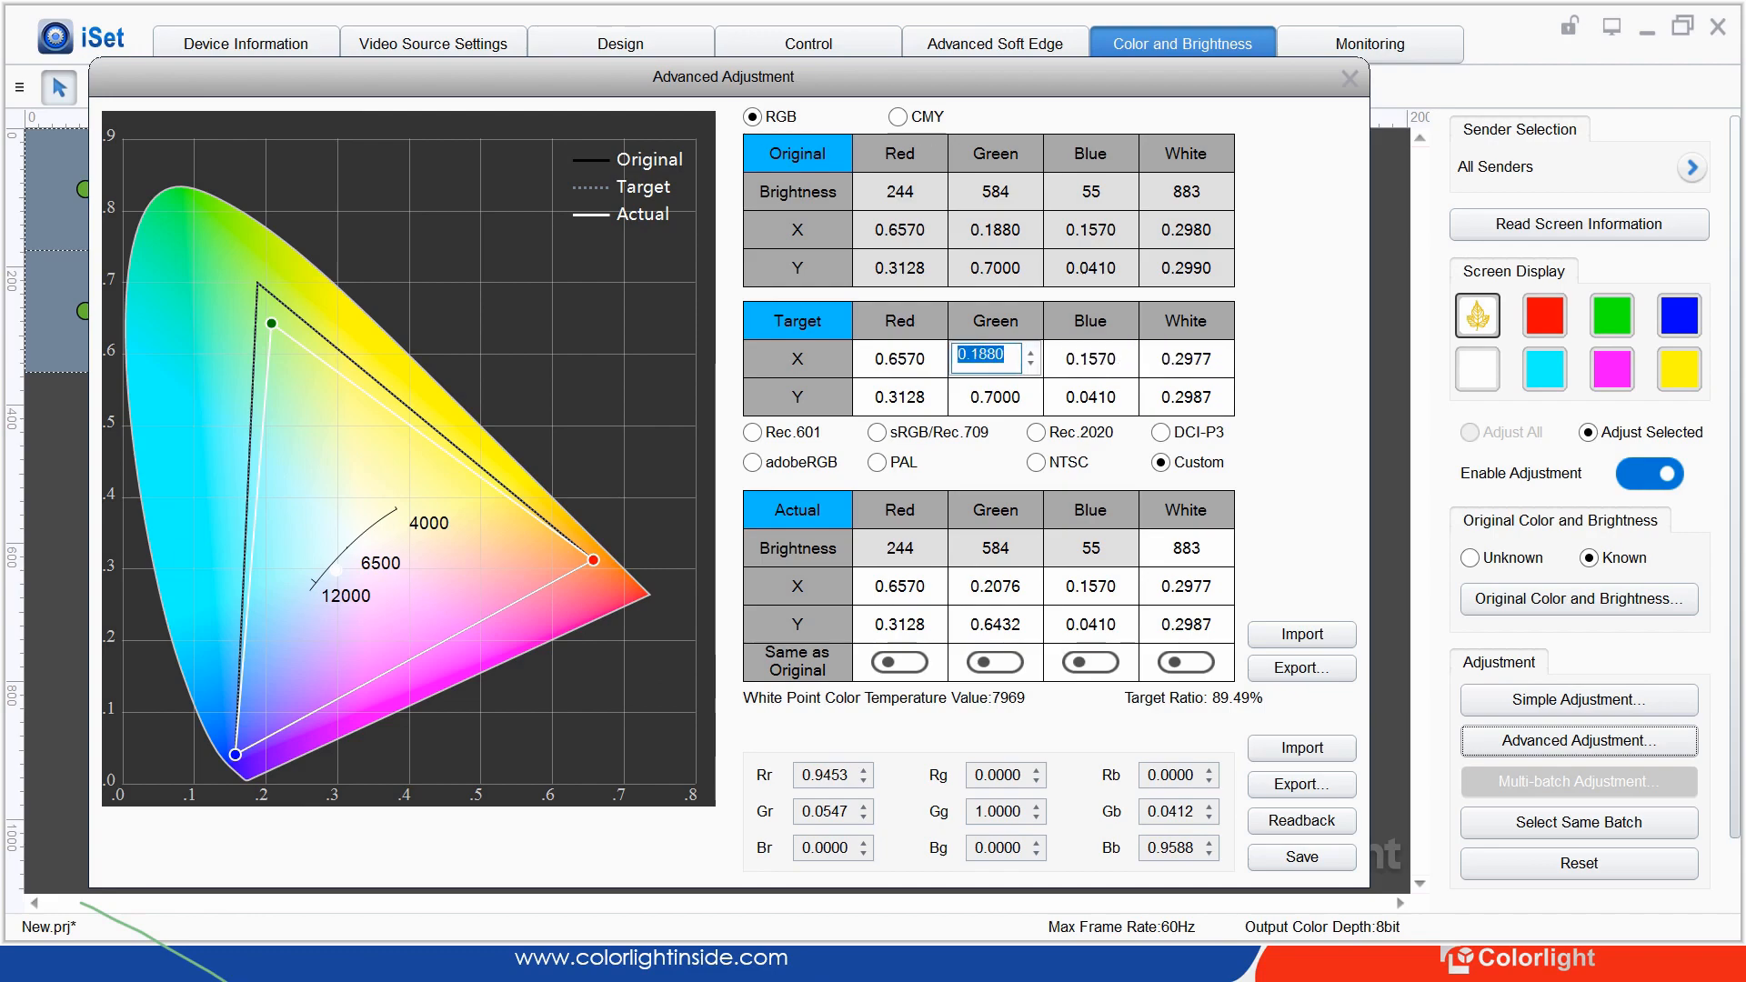
{"action": "left_click", "coordinate": [899, 359]}
{"action": "left_click", "coordinate": [899, 397]}
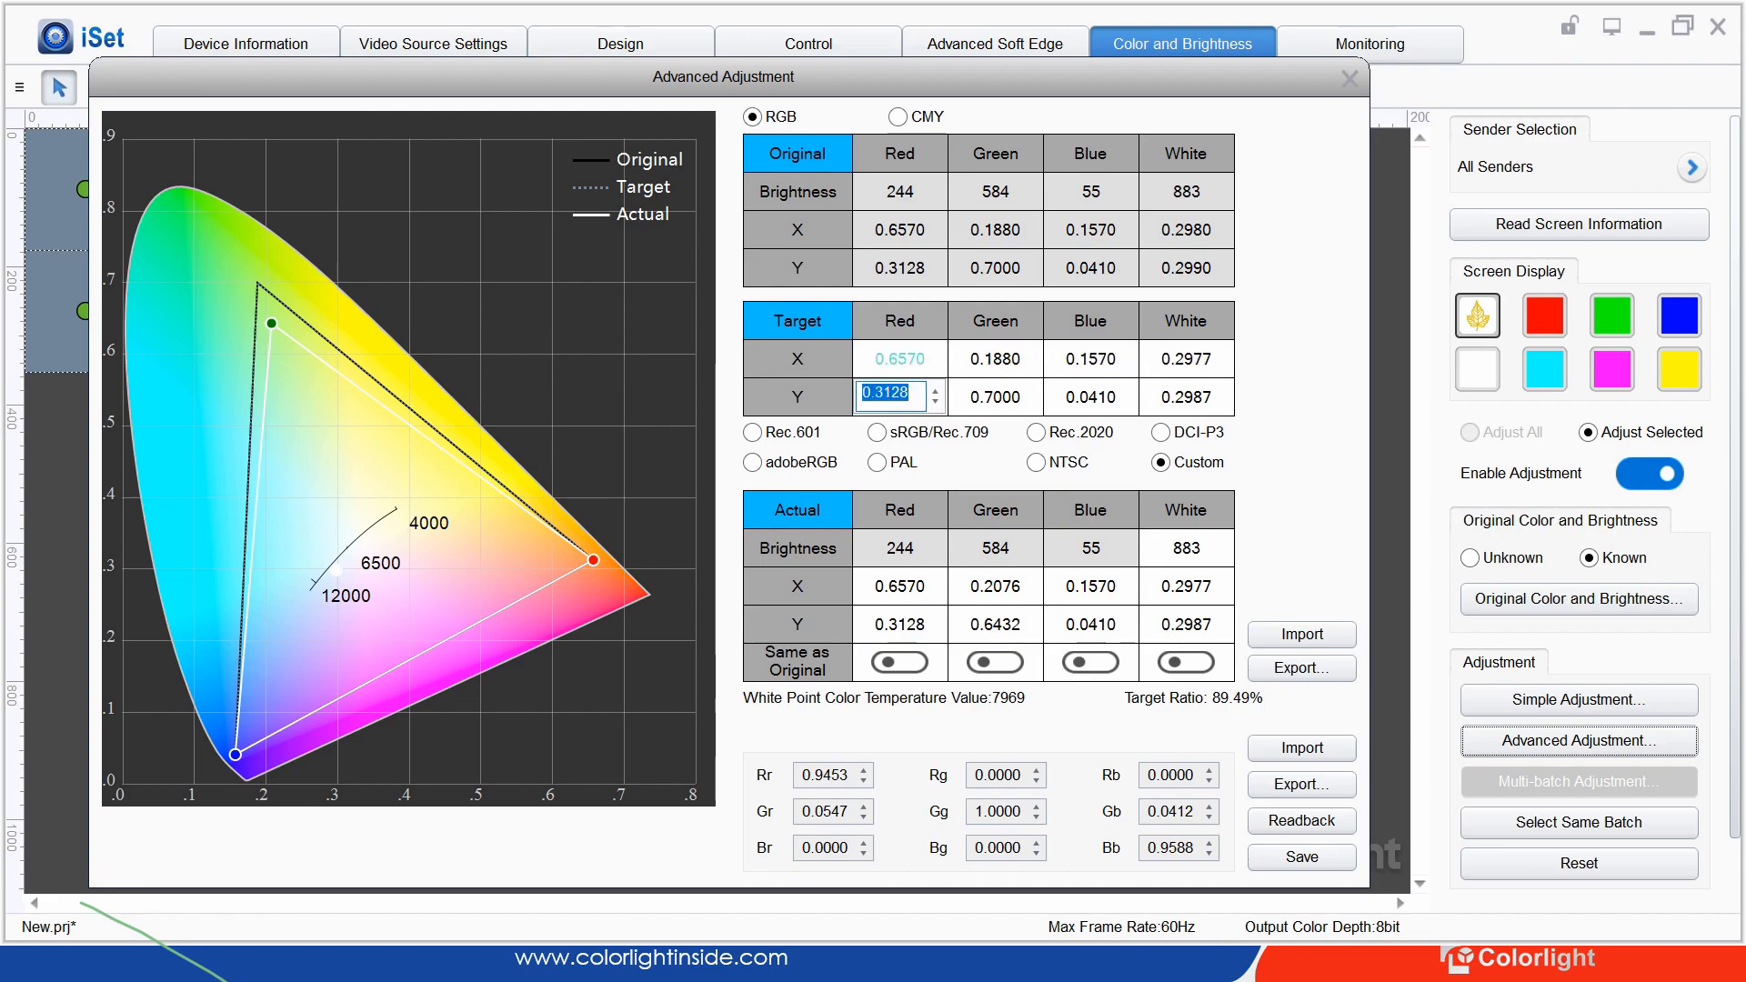
{"action": "double_click", "coordinate": [899, 359]}
{"action": "double_click", "coordinate": [995, 360]}
{"action": "left_click", "coordinate": [995, 397]}
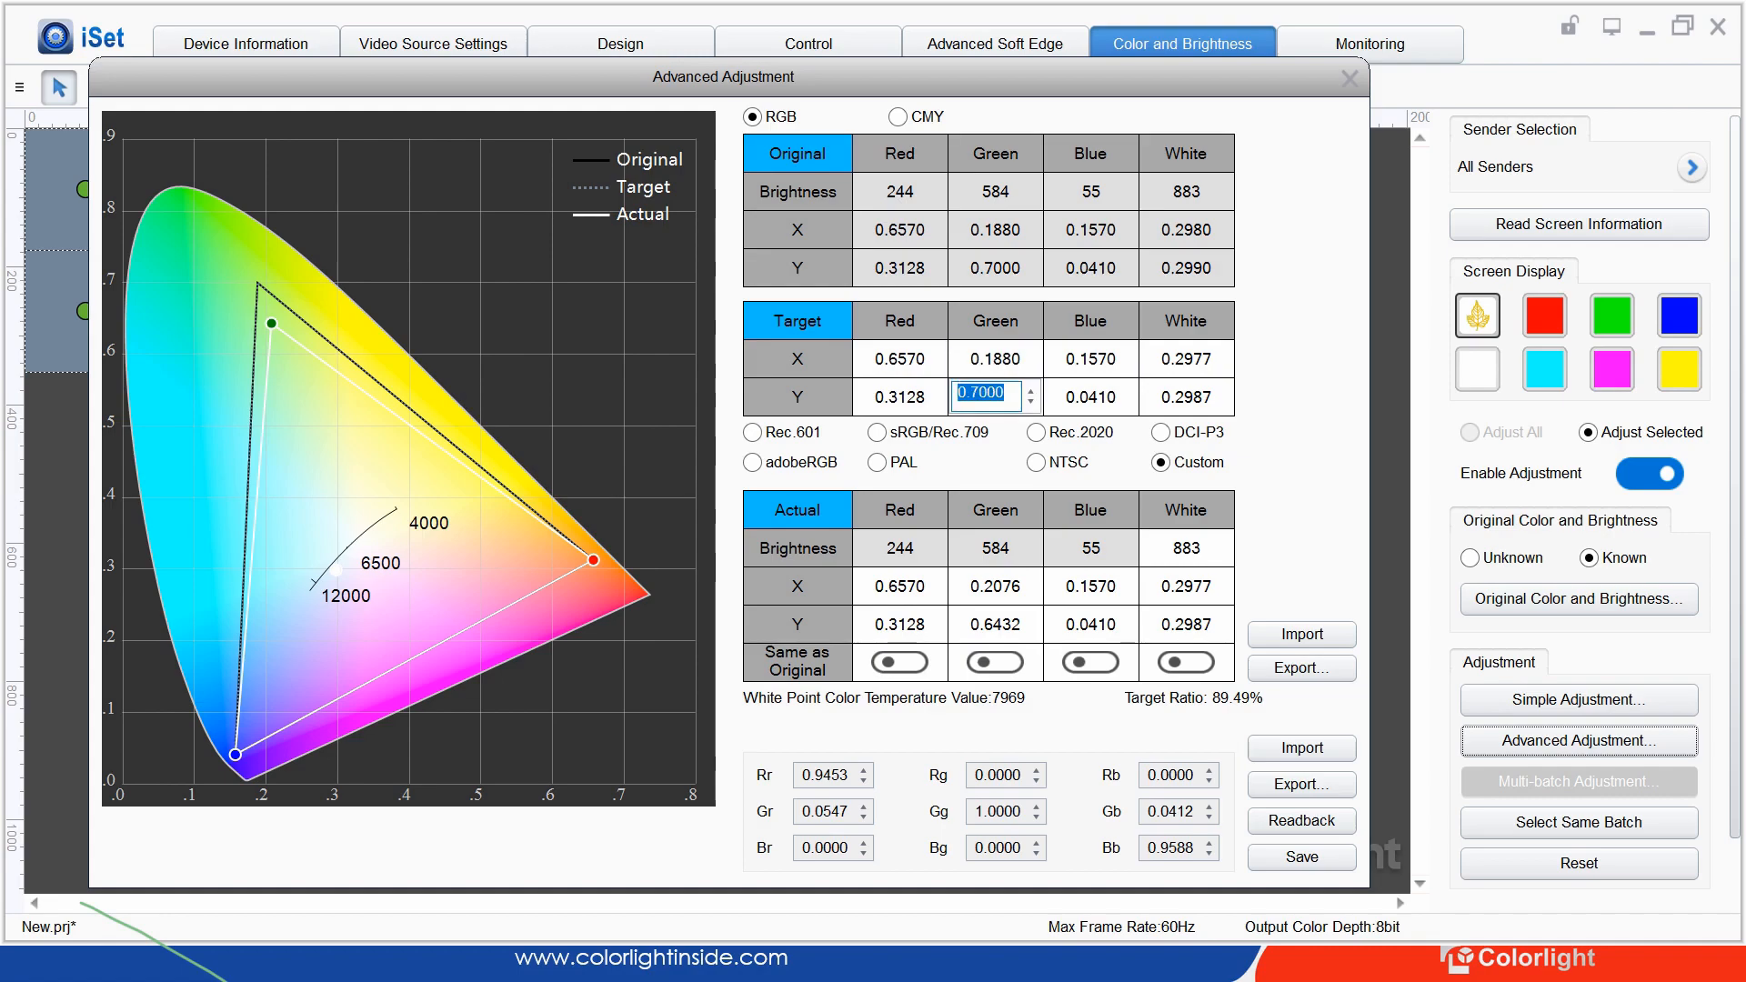
{"action": "left_click", "coordinate": [899, 398]}
{"action": "left_click", "coordinate": [899, 359]}
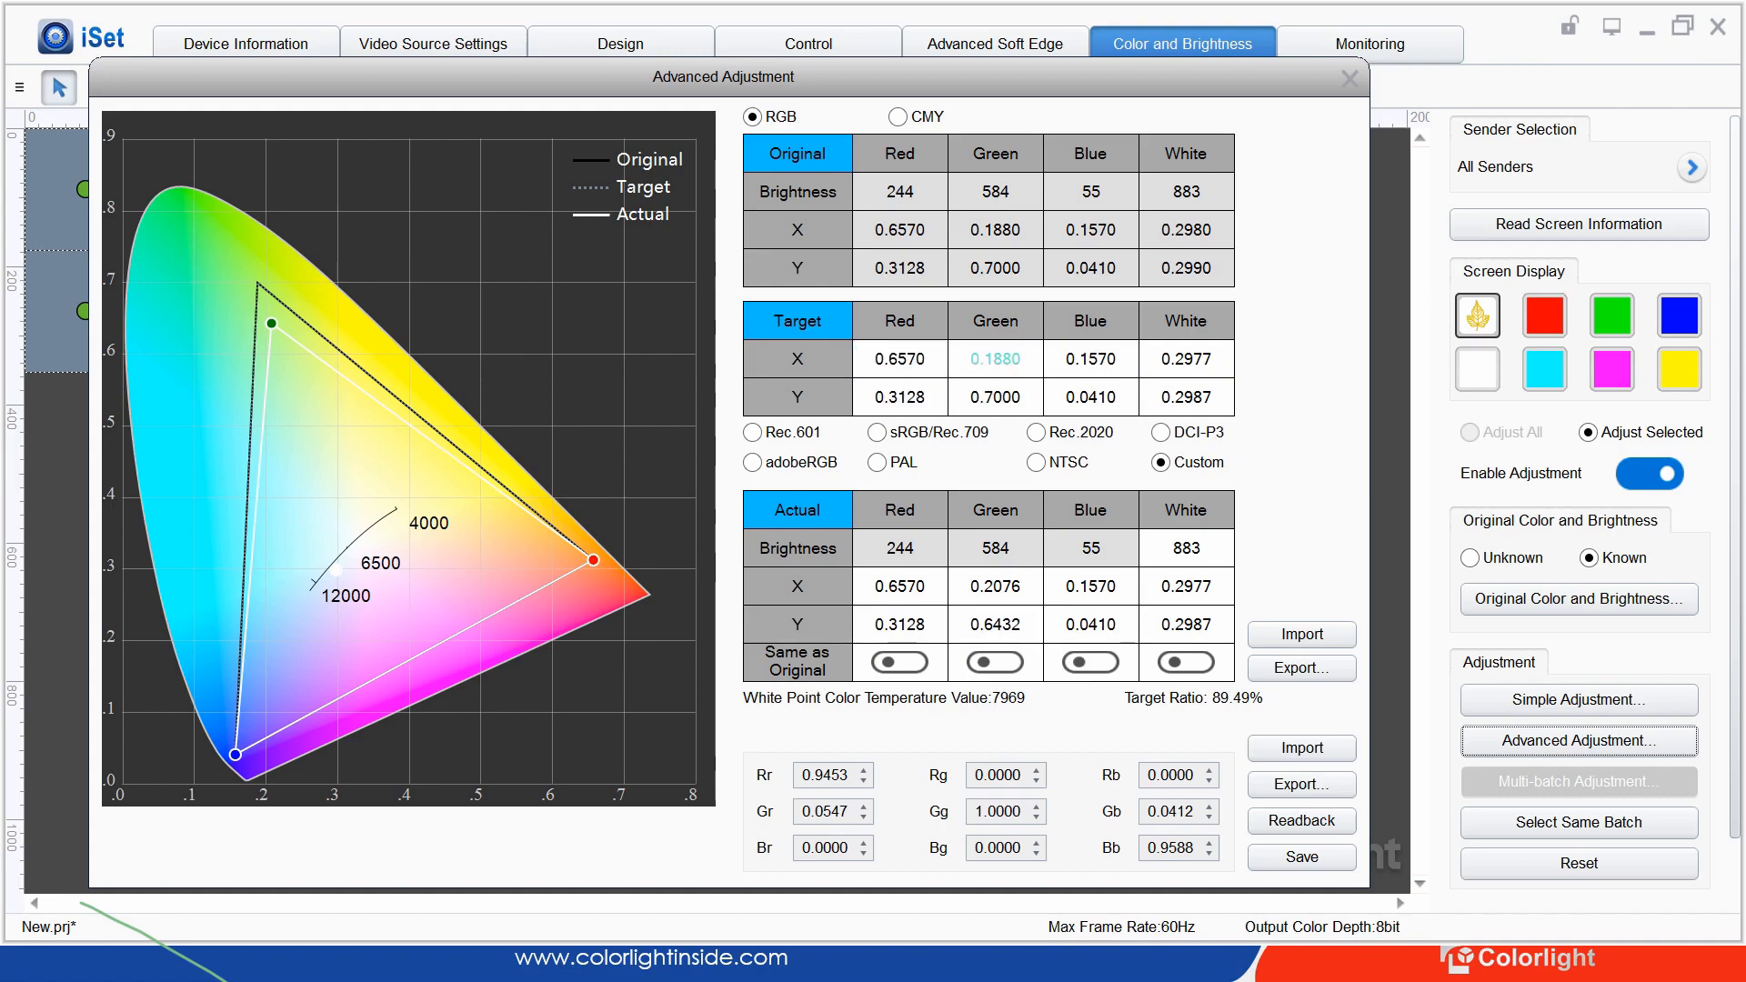
Nudge the green target X coordinate down and back up in small increments
{"action": "double_click", "coordinate": [995, 359]}
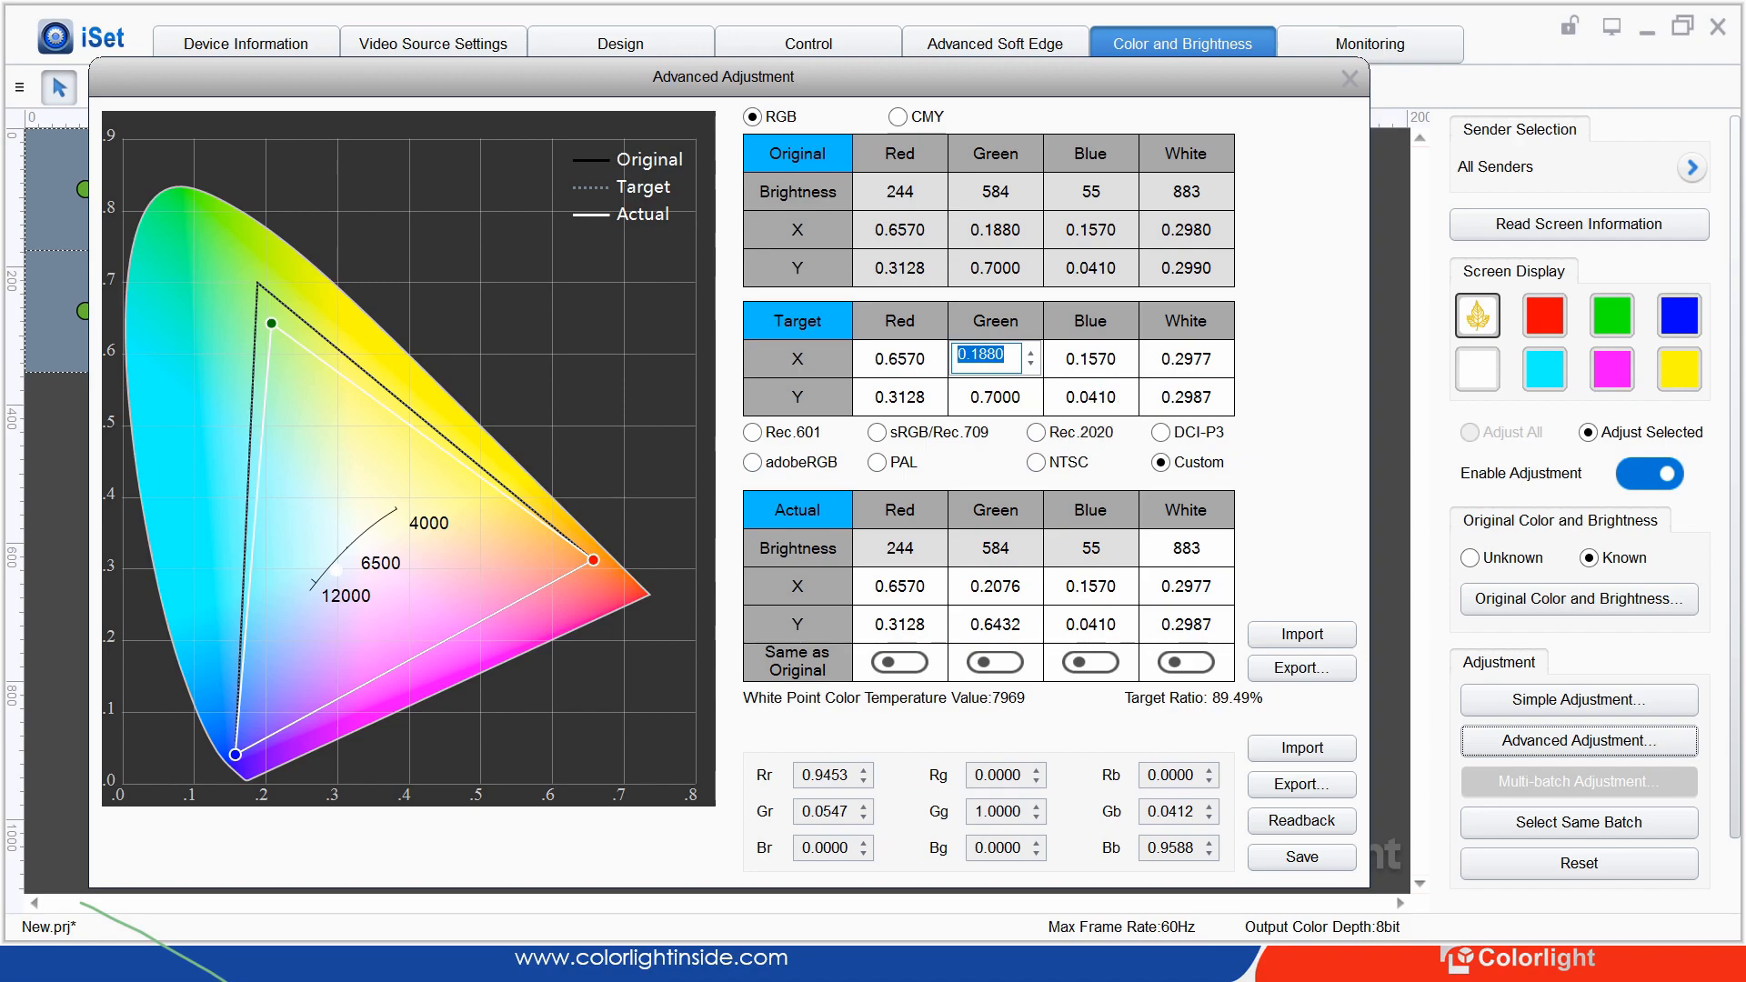
{"action": "left_click", "coordinate": [1031, 363]}
{"action": "left_click", "coordinate": [1030, 363]}
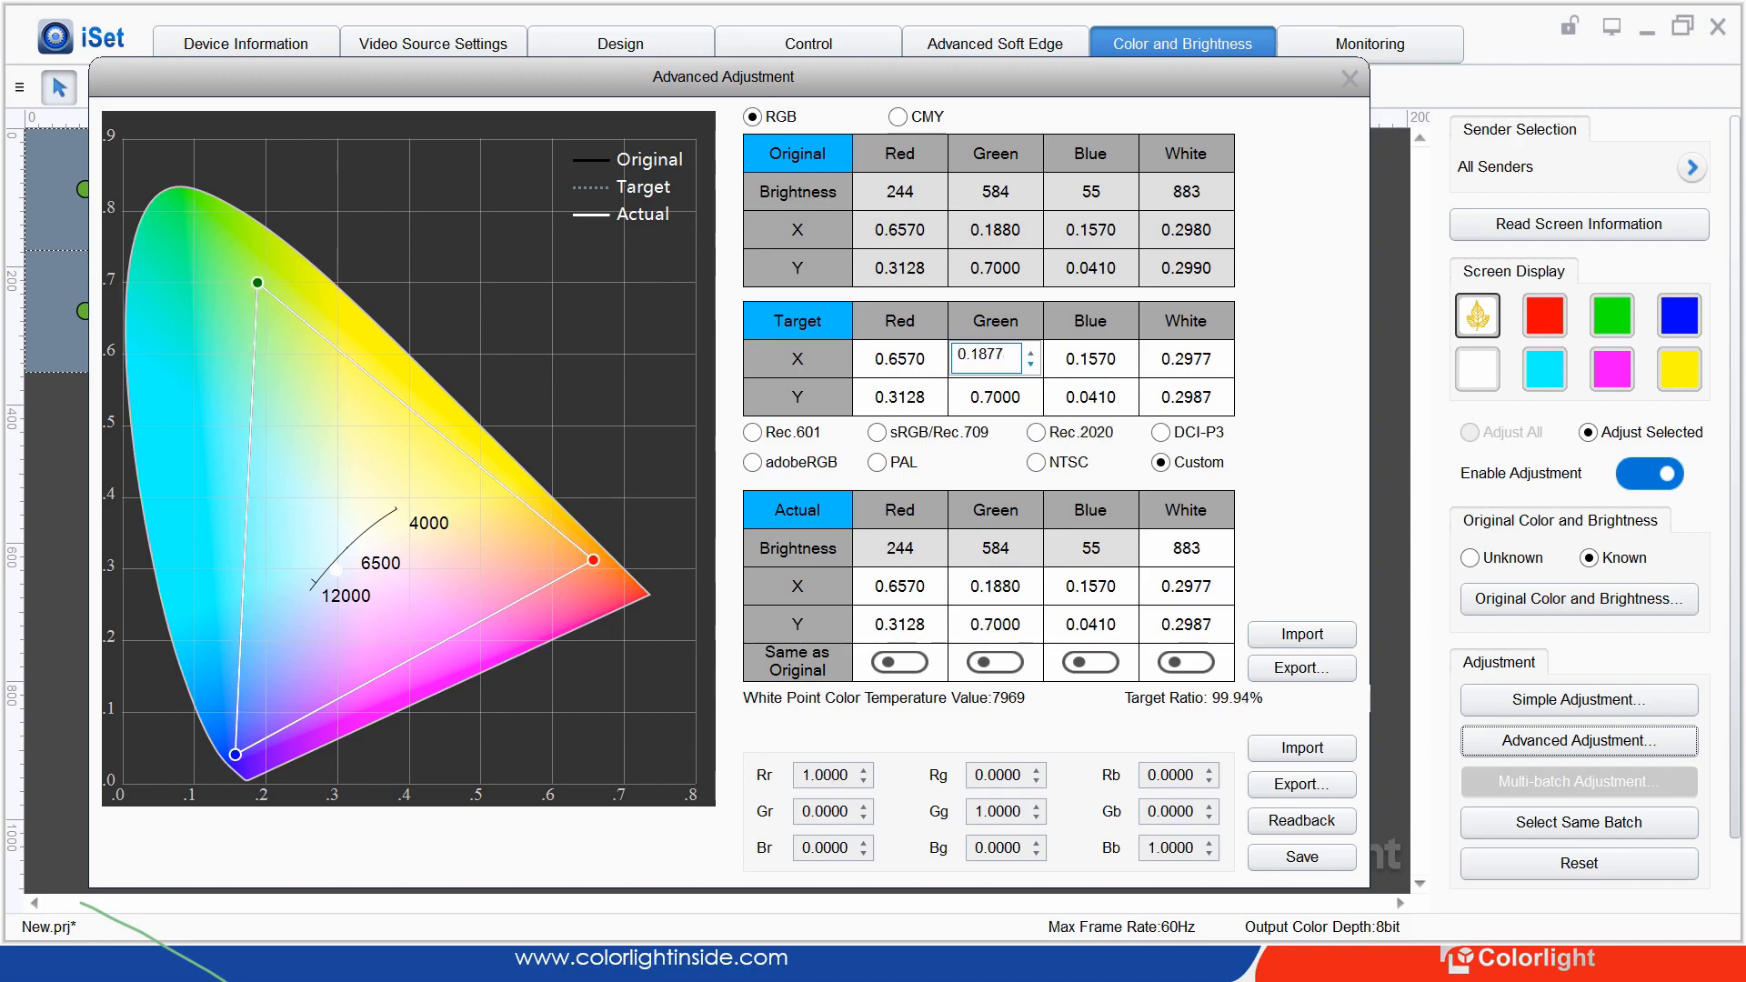
{"action": "left_click", "coordinate": [1030, 364]}
{"action": "left_click", "coordinate": [1030, 353]}
{"action": "left_click", "coordinate": [1030, 353]}
Set the green target X coordinate to 0.178, close Advanced Adjustment without saving and clear the cabinet selection
{"action": "double_click", "coordinate": [982, 355]}
{"action": "left_click", "coordinate": [982, 355]}
{"action": "left_click_drag", "start_coordinate": [978, 356], "coordinate": [987, 356]}
{"action": "type", "text": "4567"}
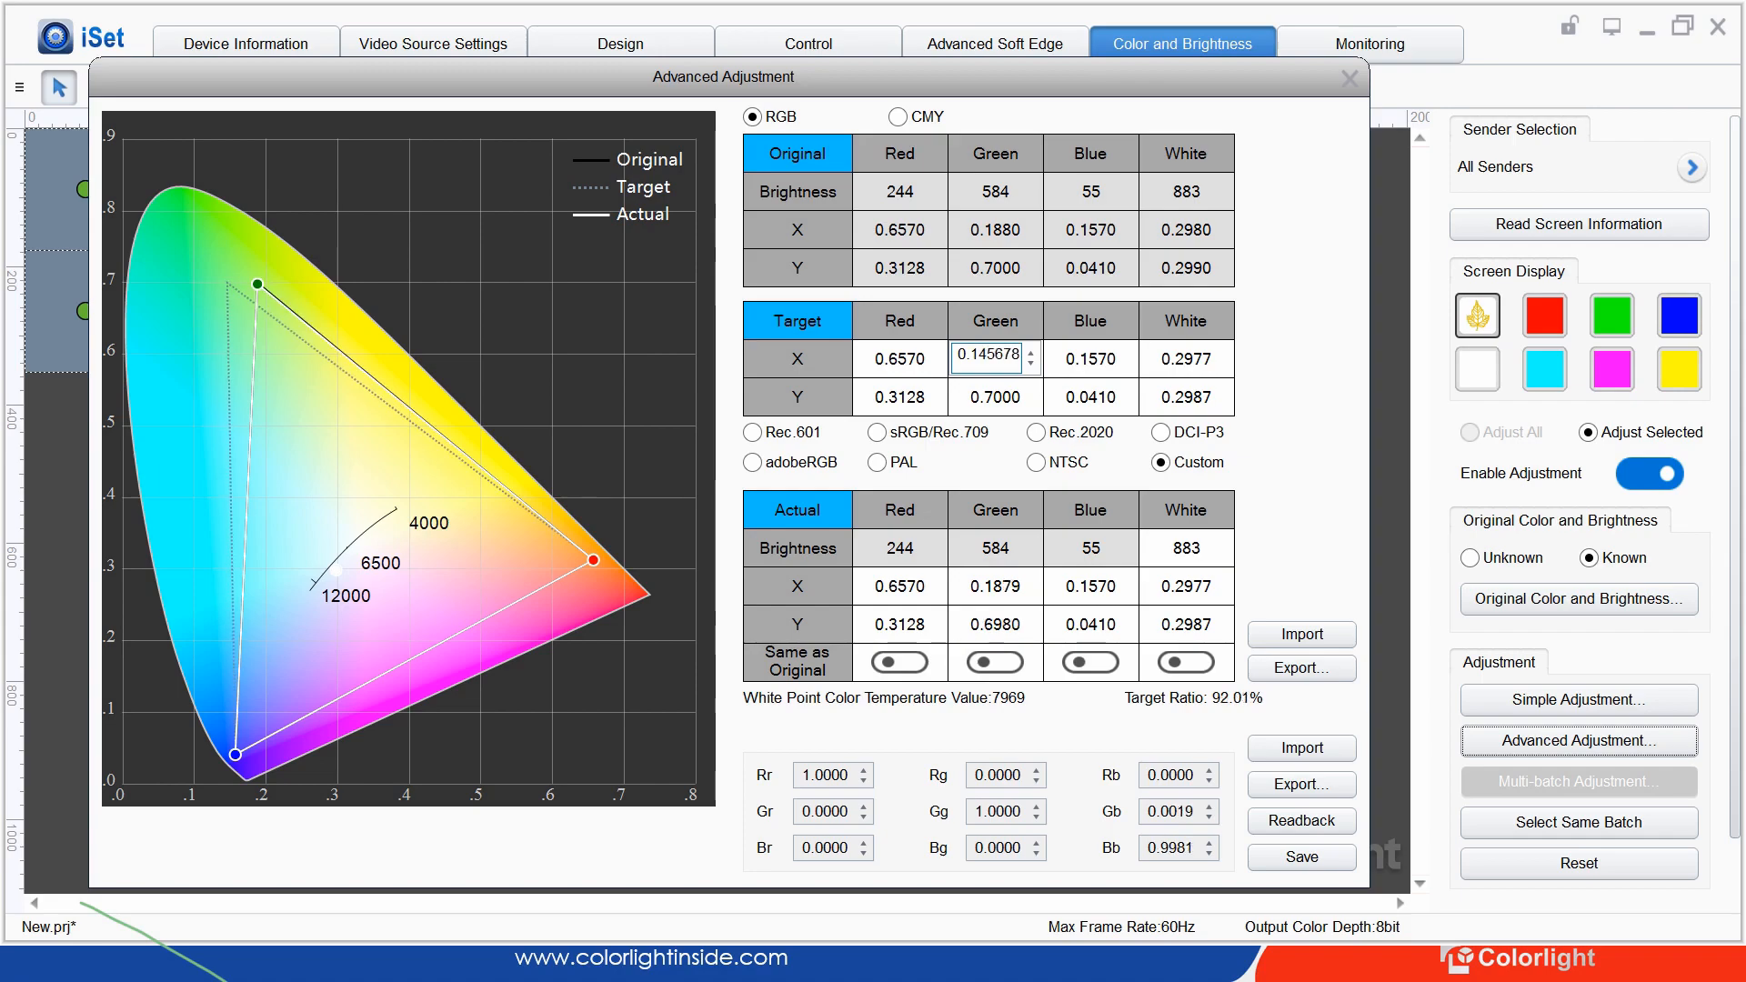
{"action": "key", "text": "BackSpace"}
{"action": "key", "text": "BackSpace"}
{"action": "key", "text": "BackSpace"}
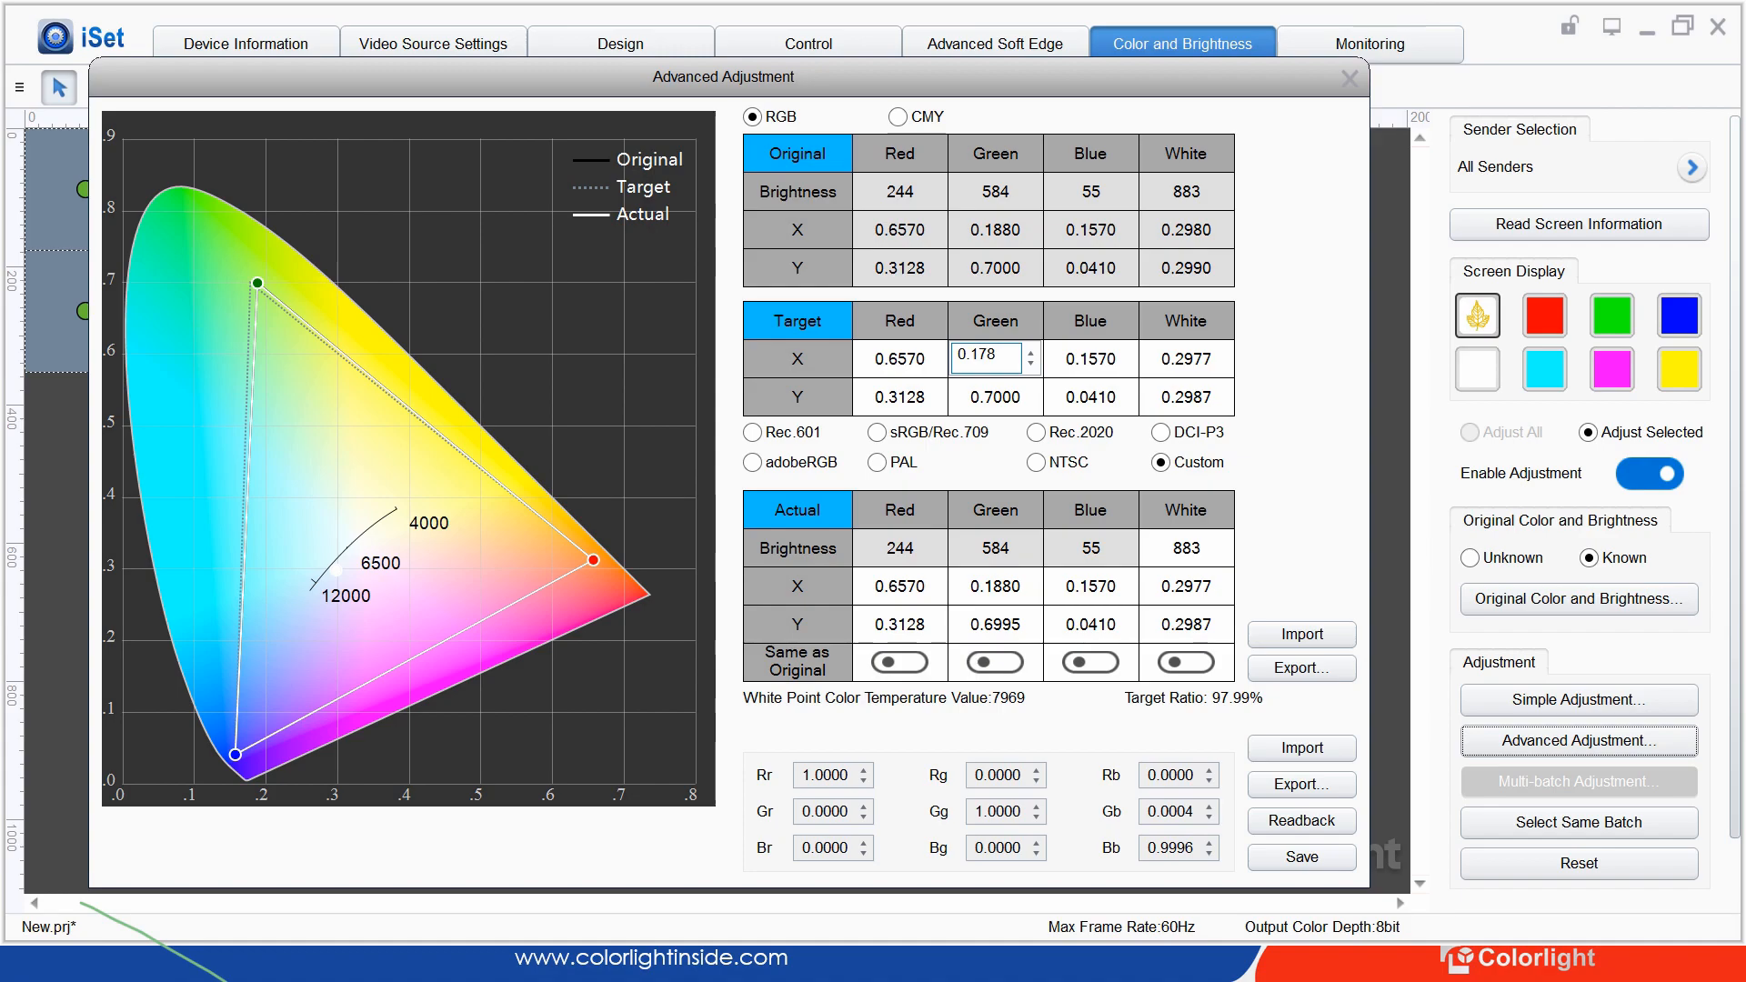
{"action": "key", "text": "Return"}
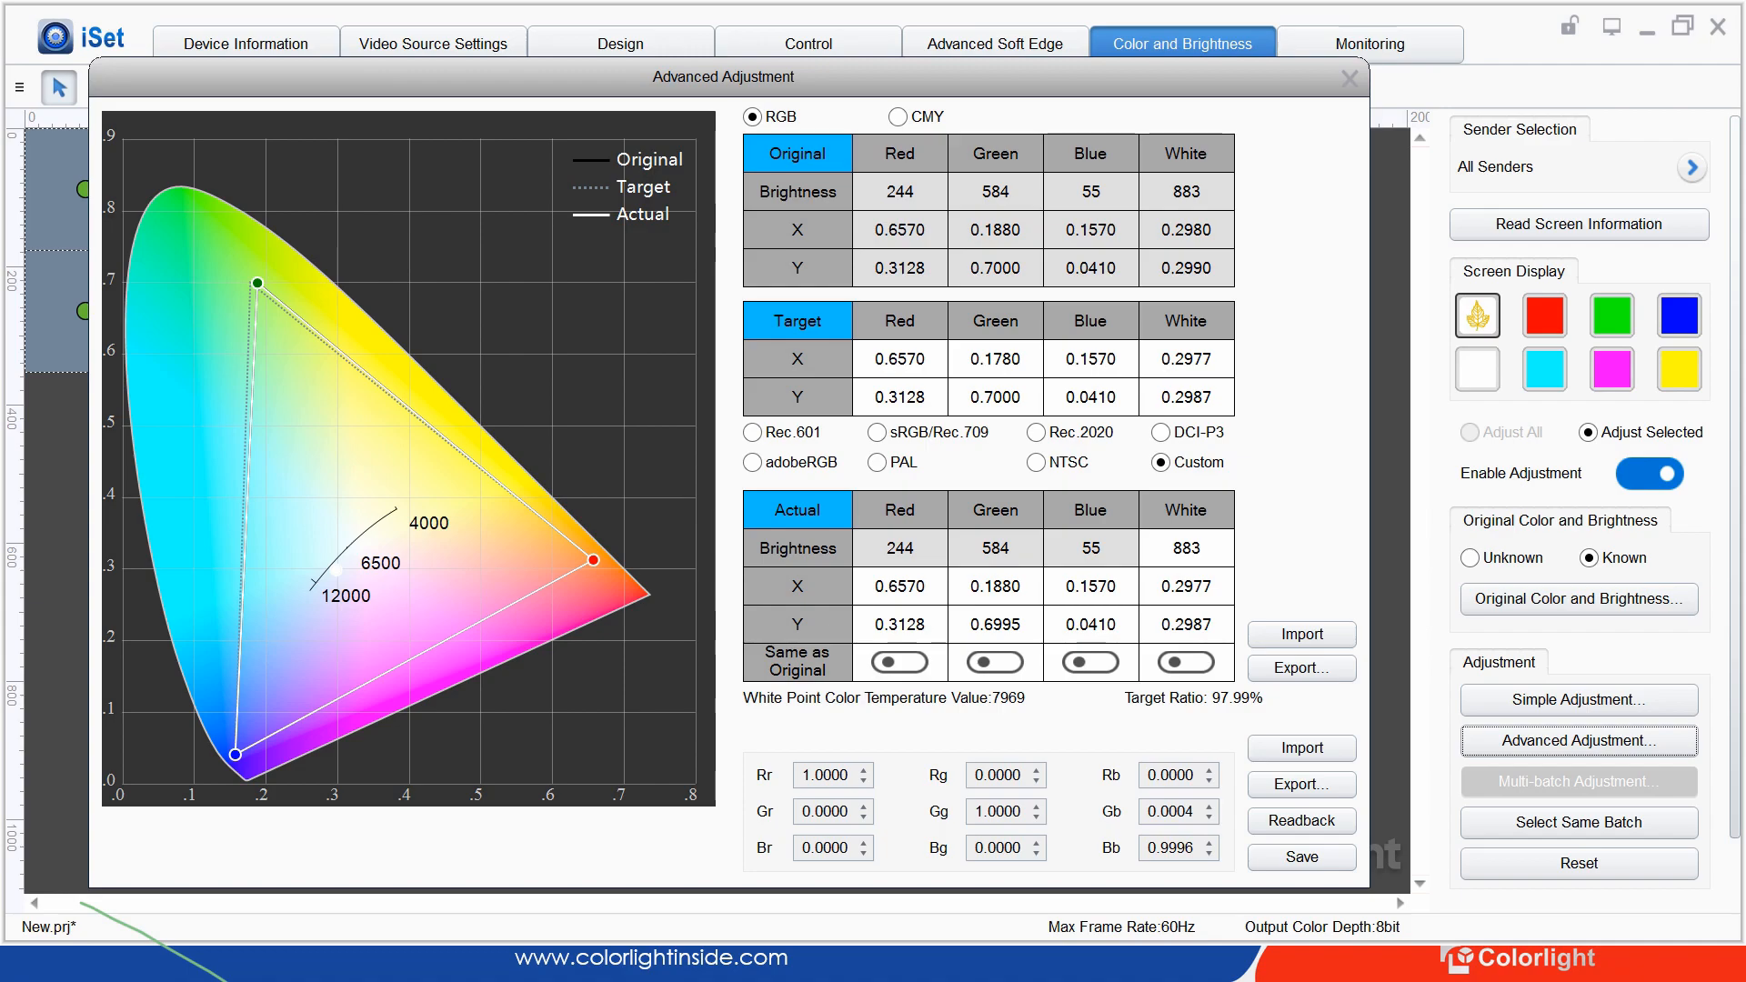
{"action": "left_click", "coordinate": [1349, 78]}
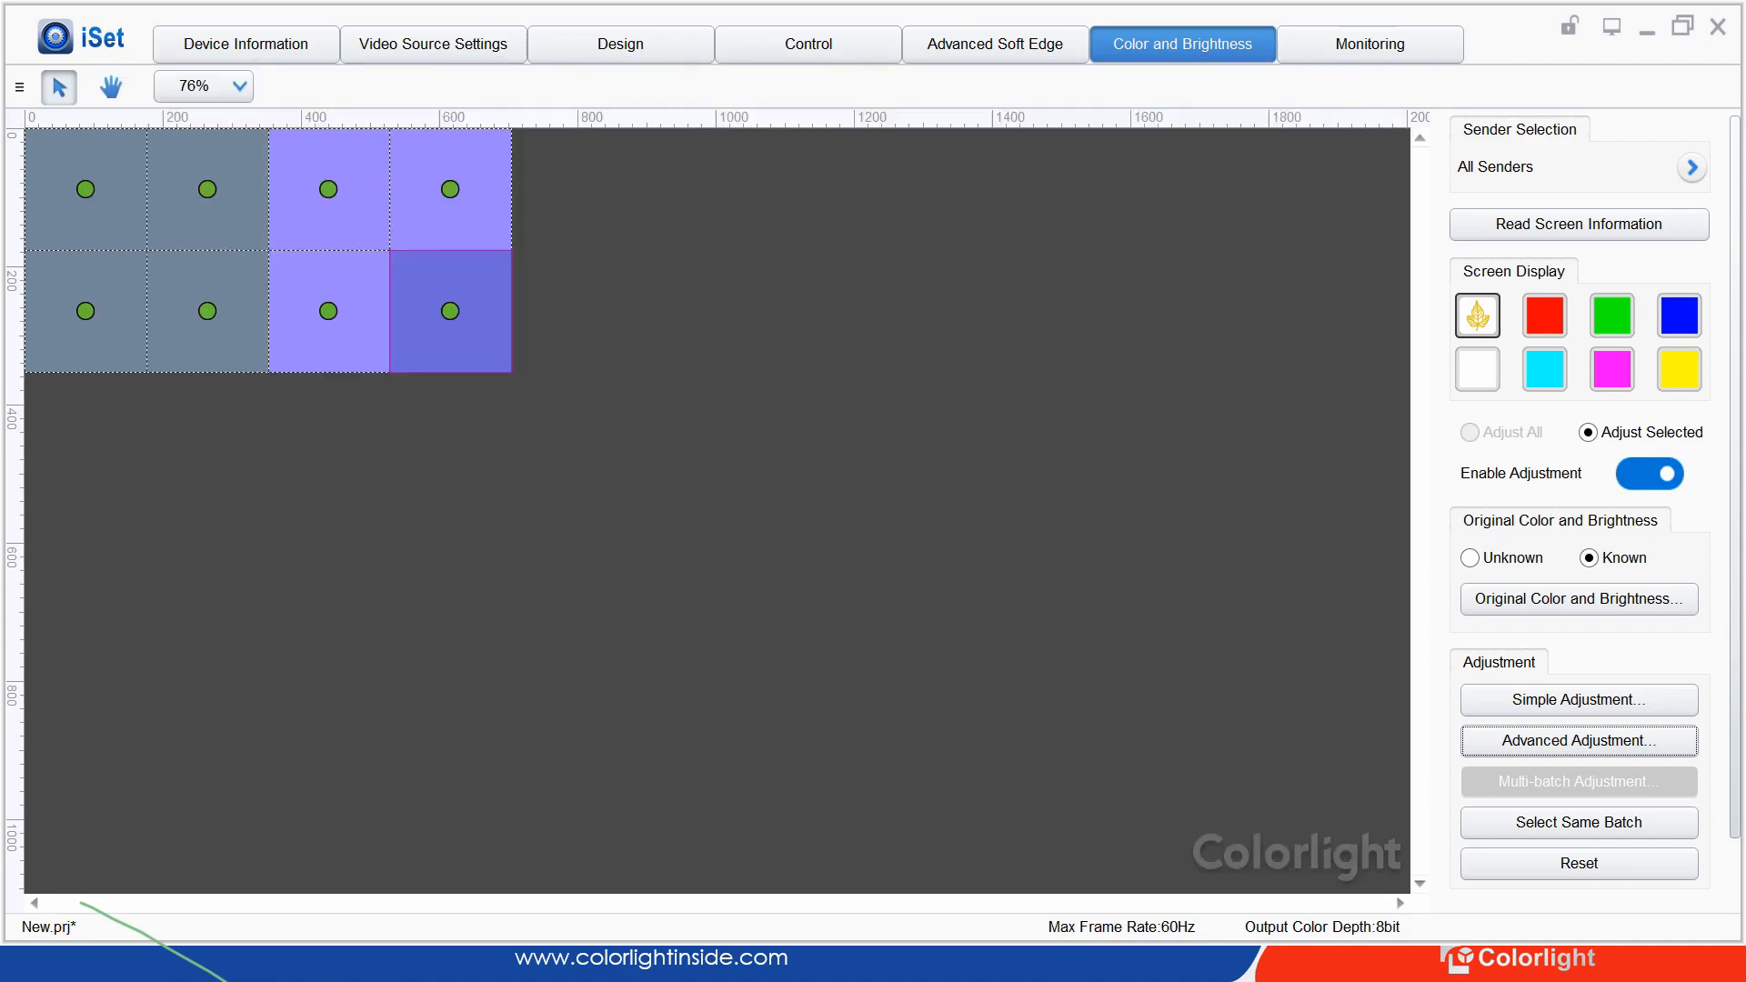
{"action": "left_click", "coordinate": [728, 400]}
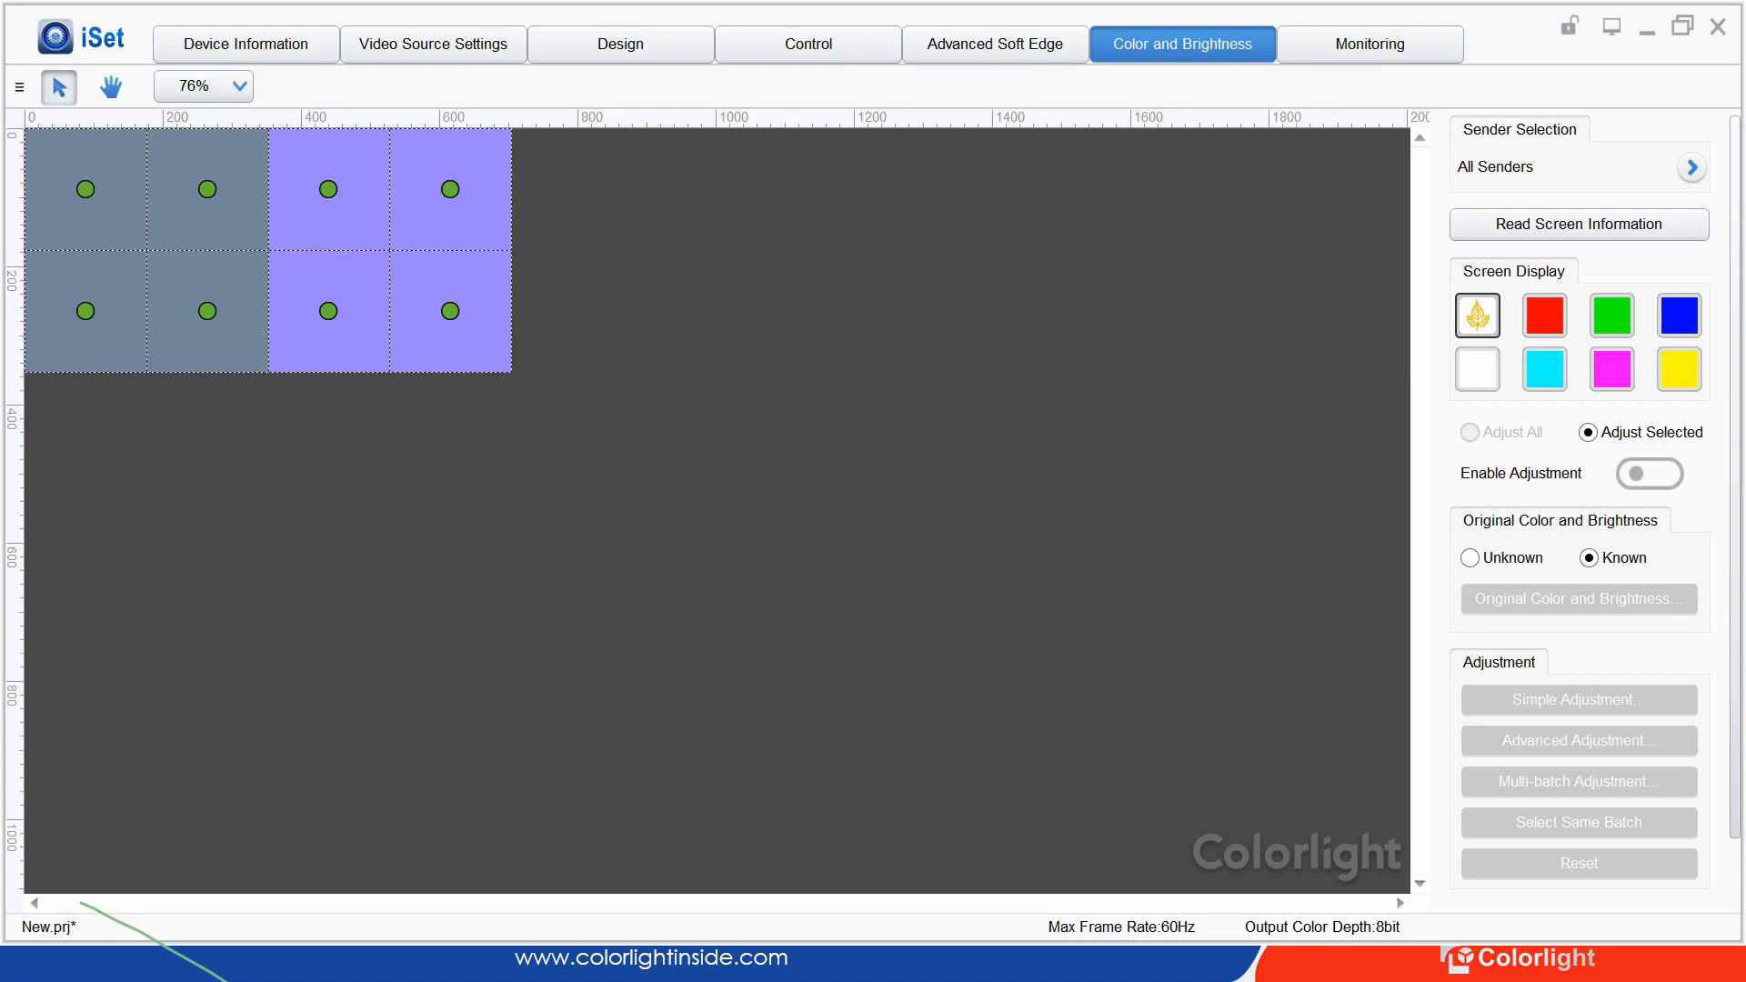
Switch to the Monitoring page and review the general, sender, receiver and mail alarm options in Monitoring Settings
{"action": "left_click", "coordinate": [1370, 45]}
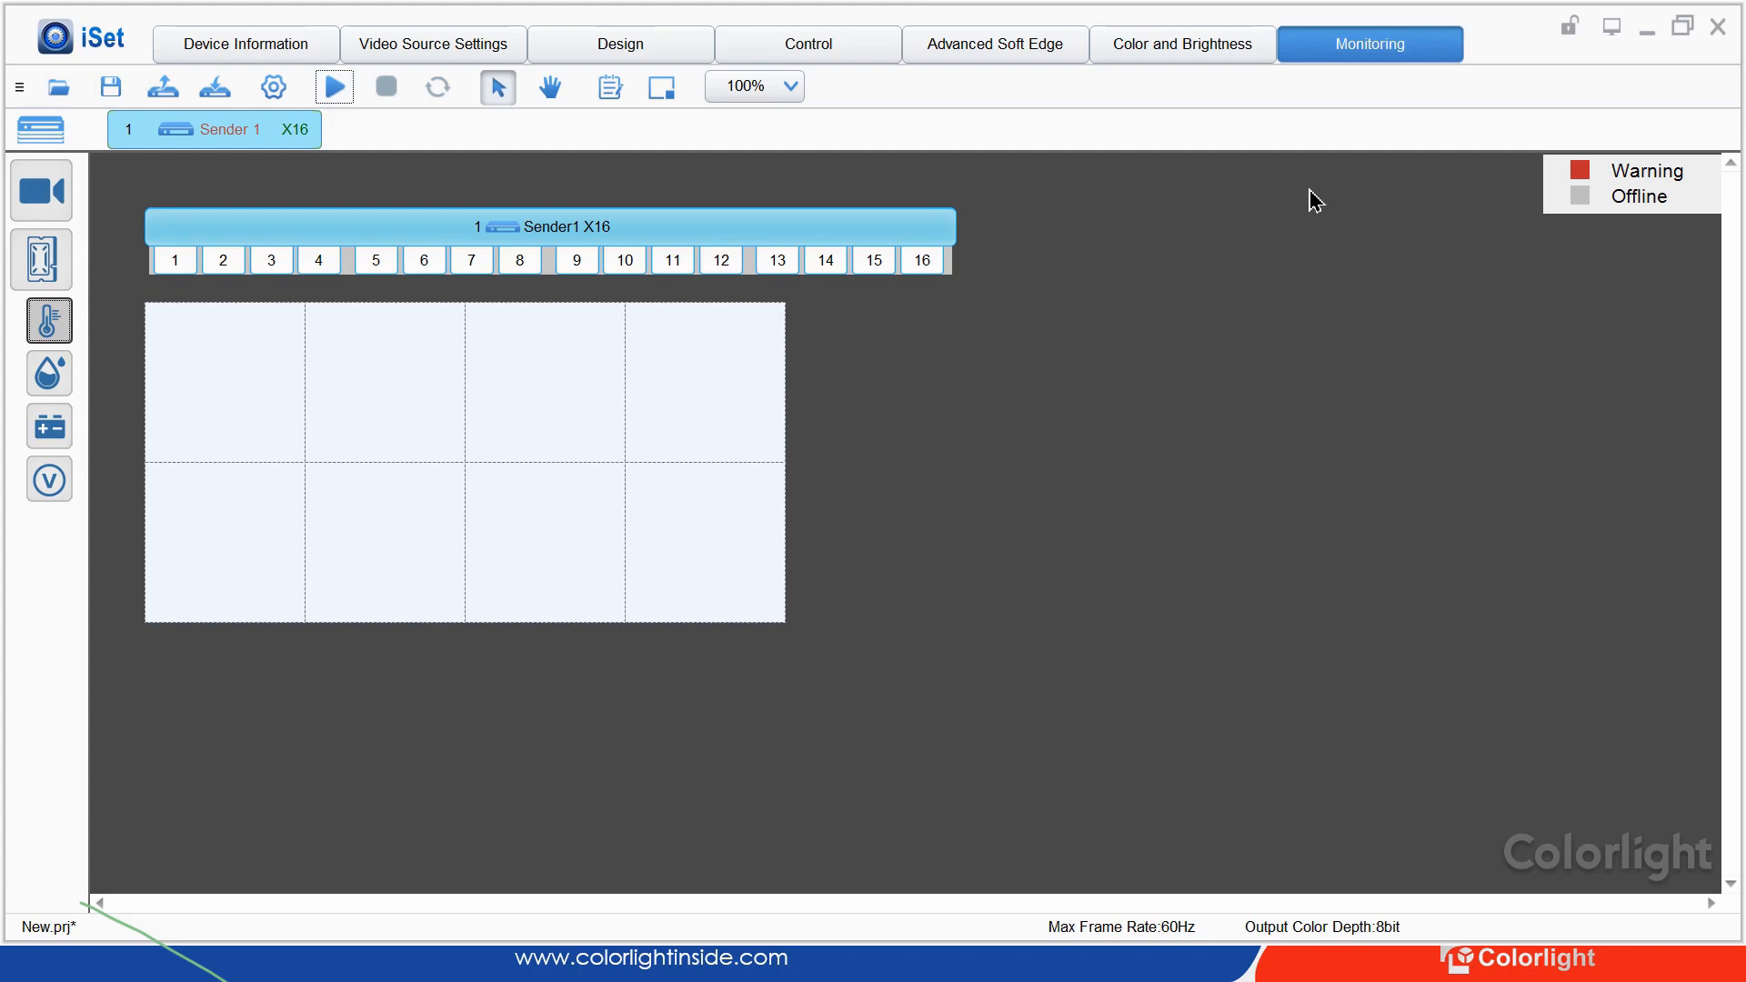
{"action": "left_click", "coordinate": [274, 87]}
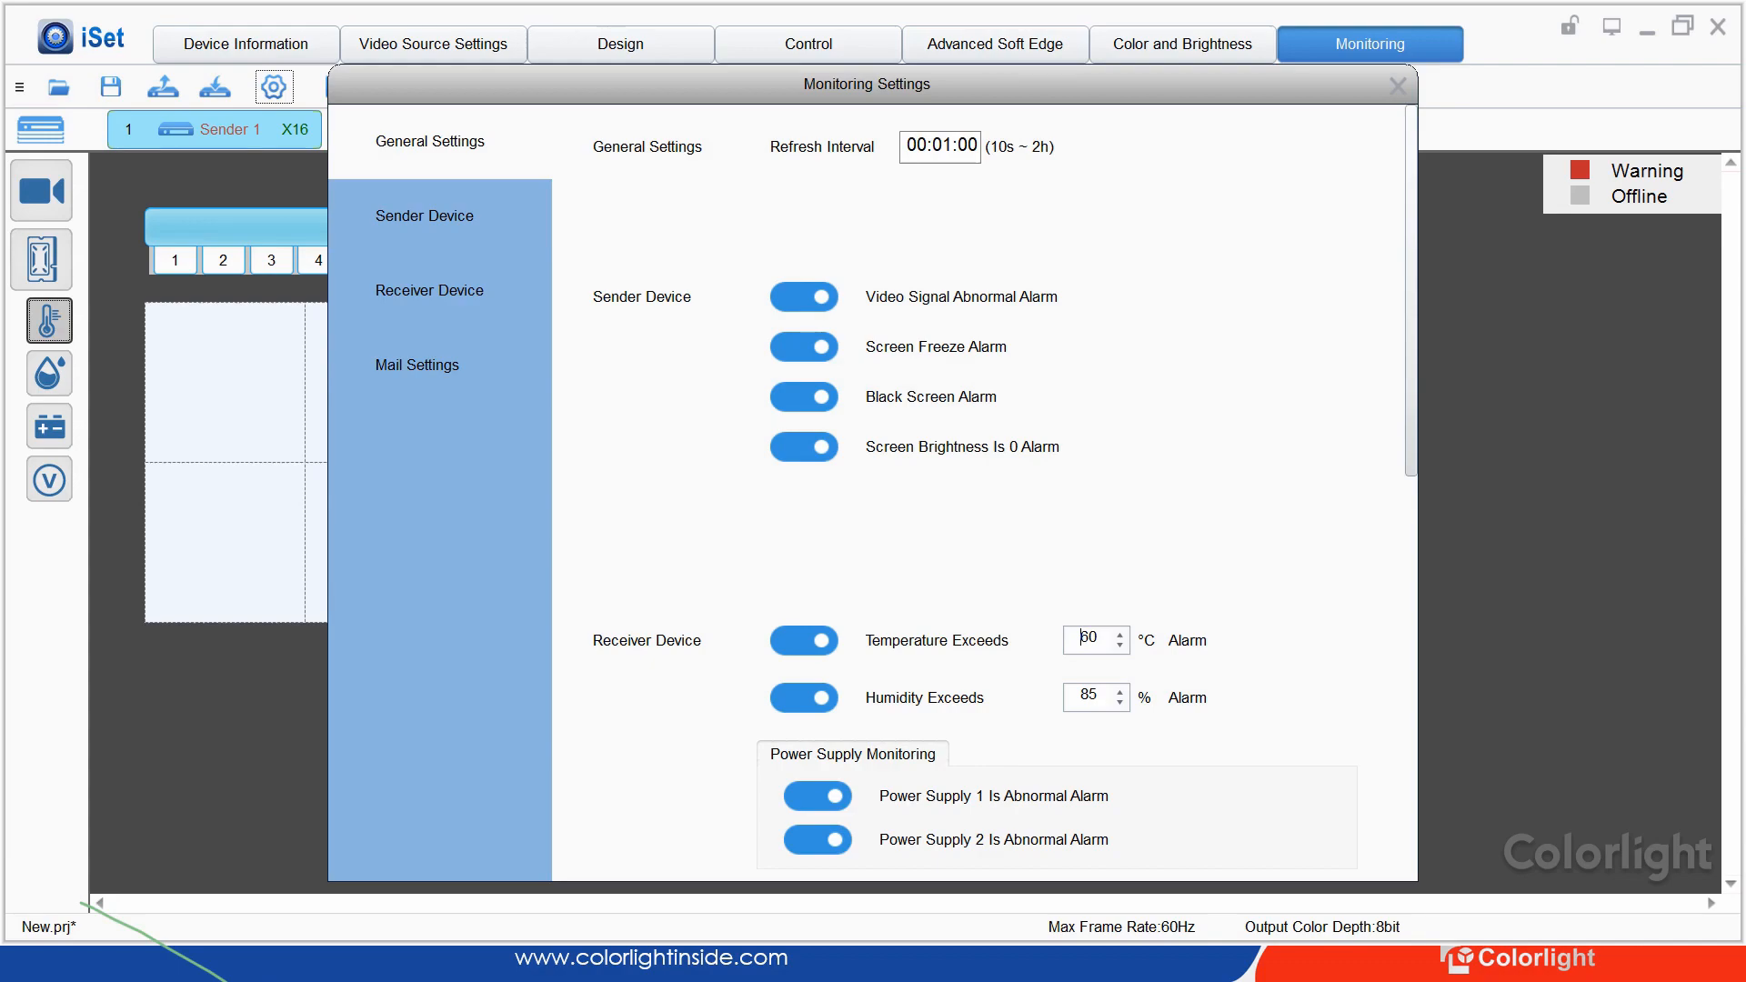
{"action": "scroll", "coordinate": [982, 493], "scroll_direction": "down", "scroll_amount": 3}
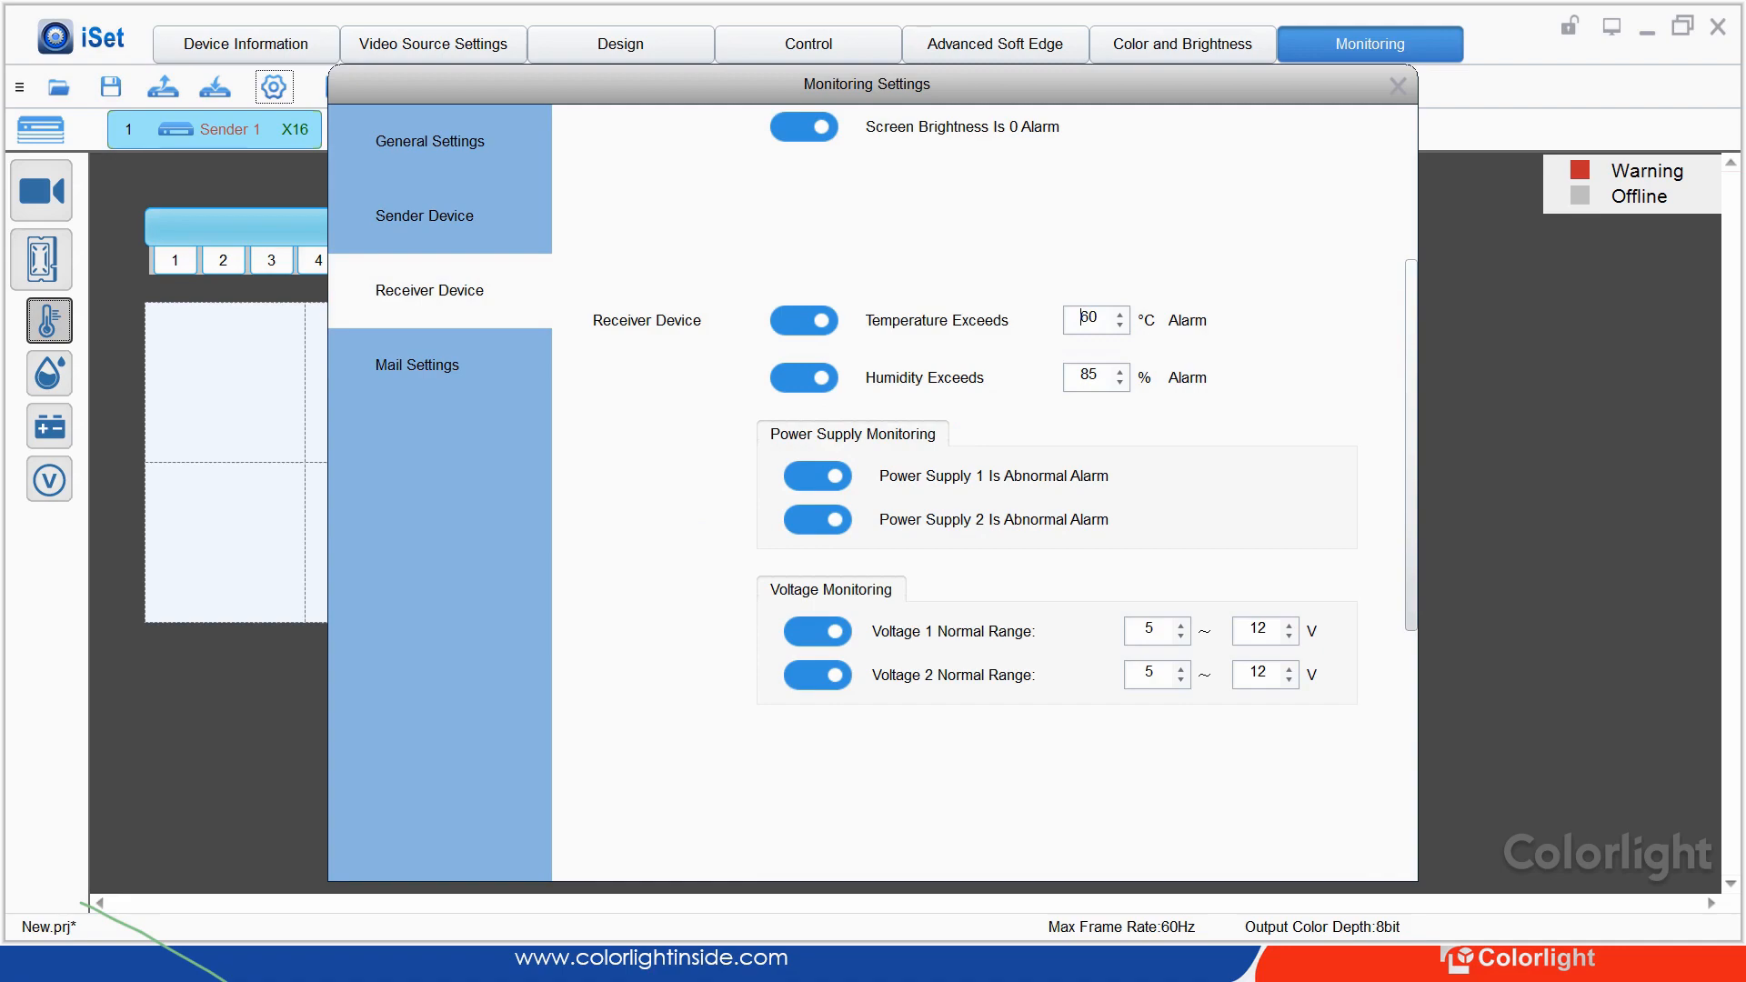
{"action": "scroll", "coordinate": [982, 491], "scroll_direction": "up", "scroll_amount": 5}
{"action": "scroll", "coordinate": [983, 491], "scroll_direction": "down", "scroll_amount": 10}
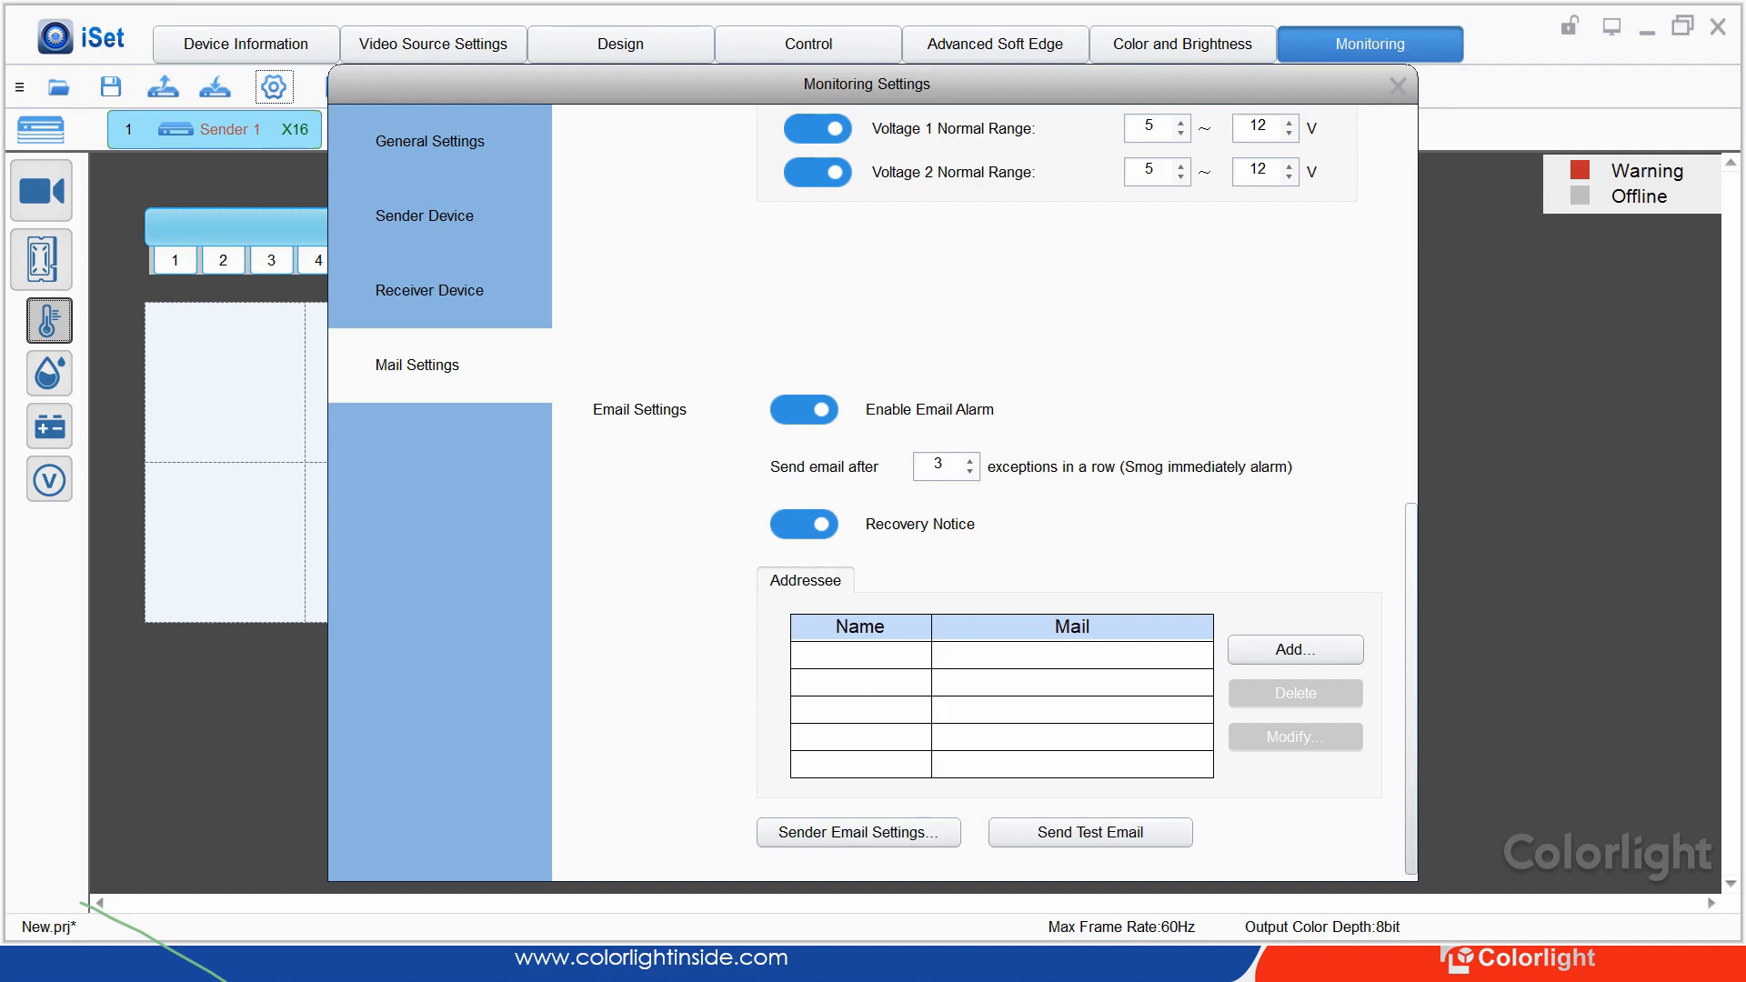
{"action": "scroll", "coordinate": [985, 493], "scroll_direction": "up", "scroll_amount": 8}
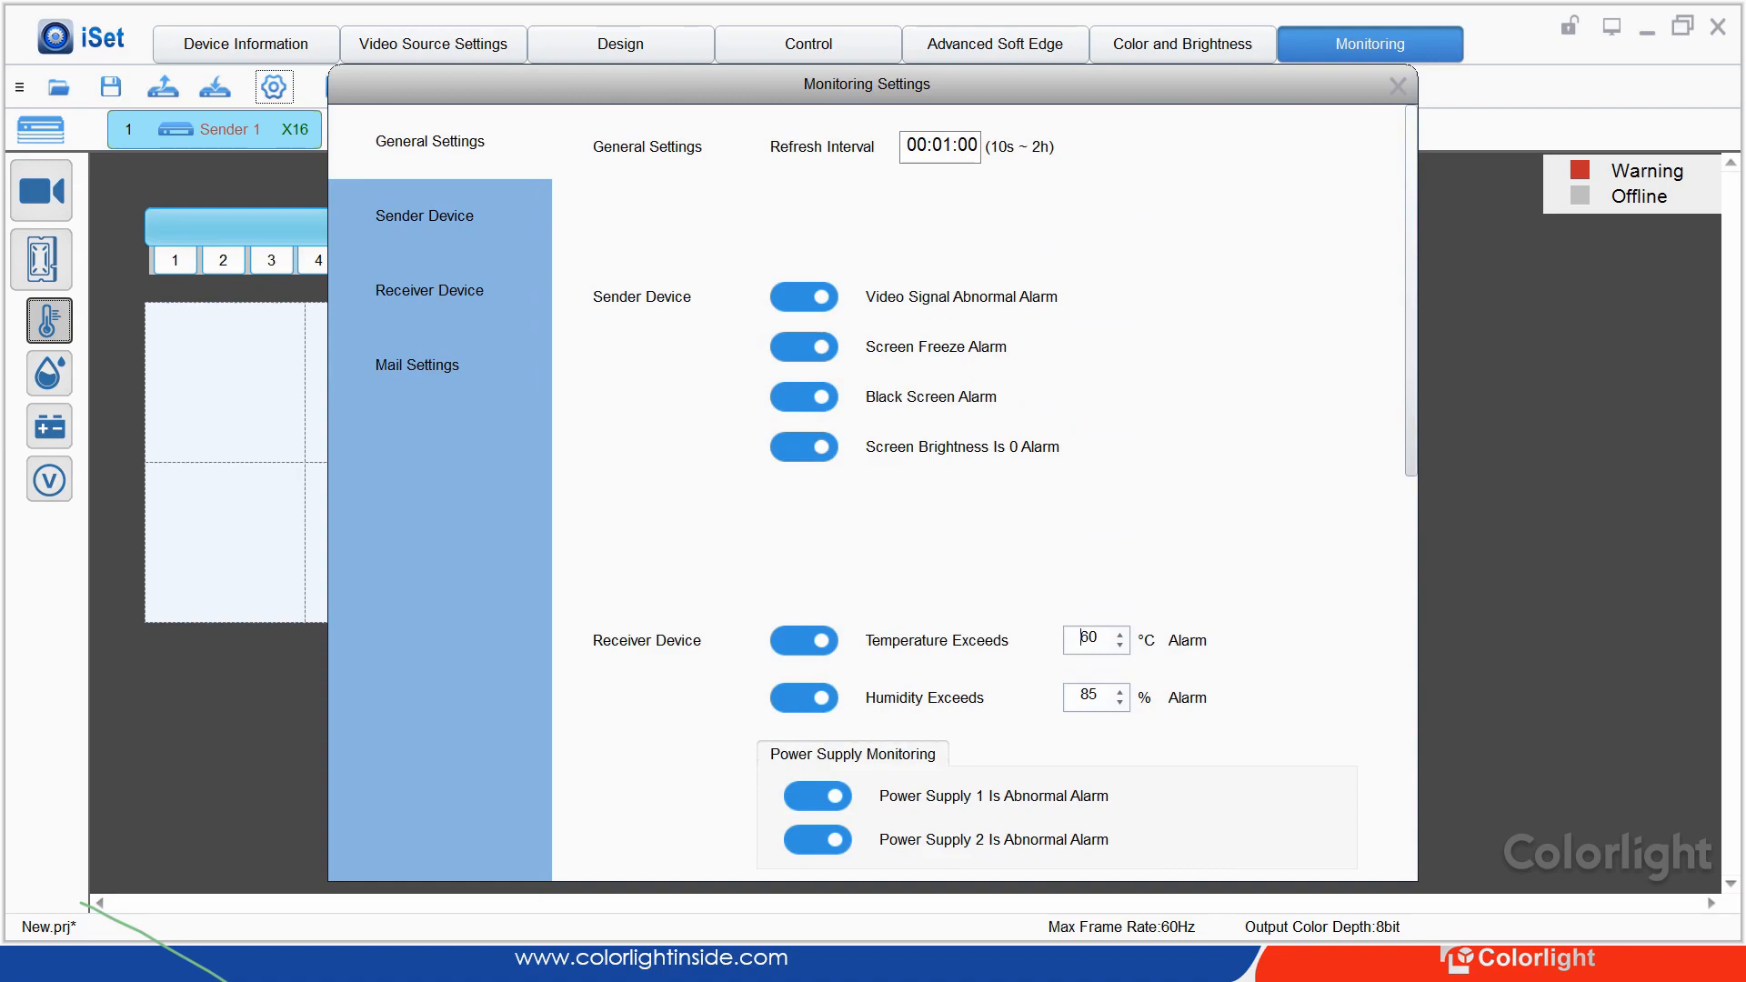
Close Monitoring Settings and review the video input monitoring table and the receiver monitoring layout of Sender 1
{"action": "left_click", "coordinate": [1398, 85]}
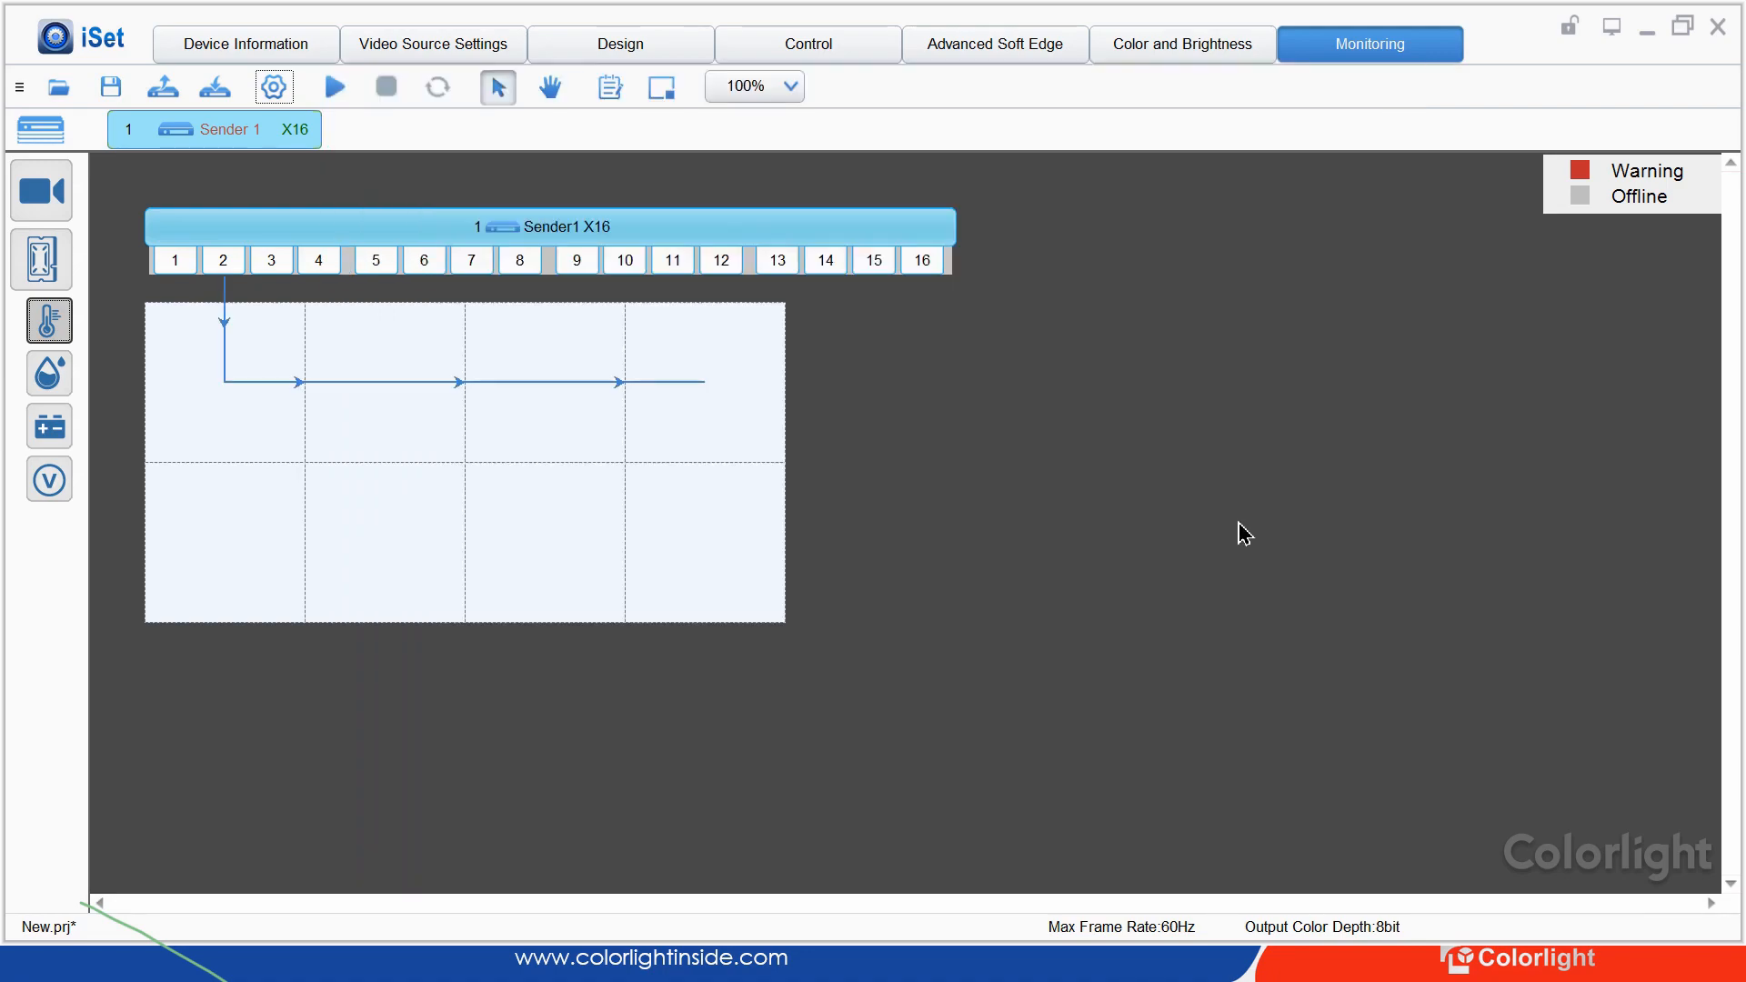
{"action": "left_click", "coordinate": [45, 202]}
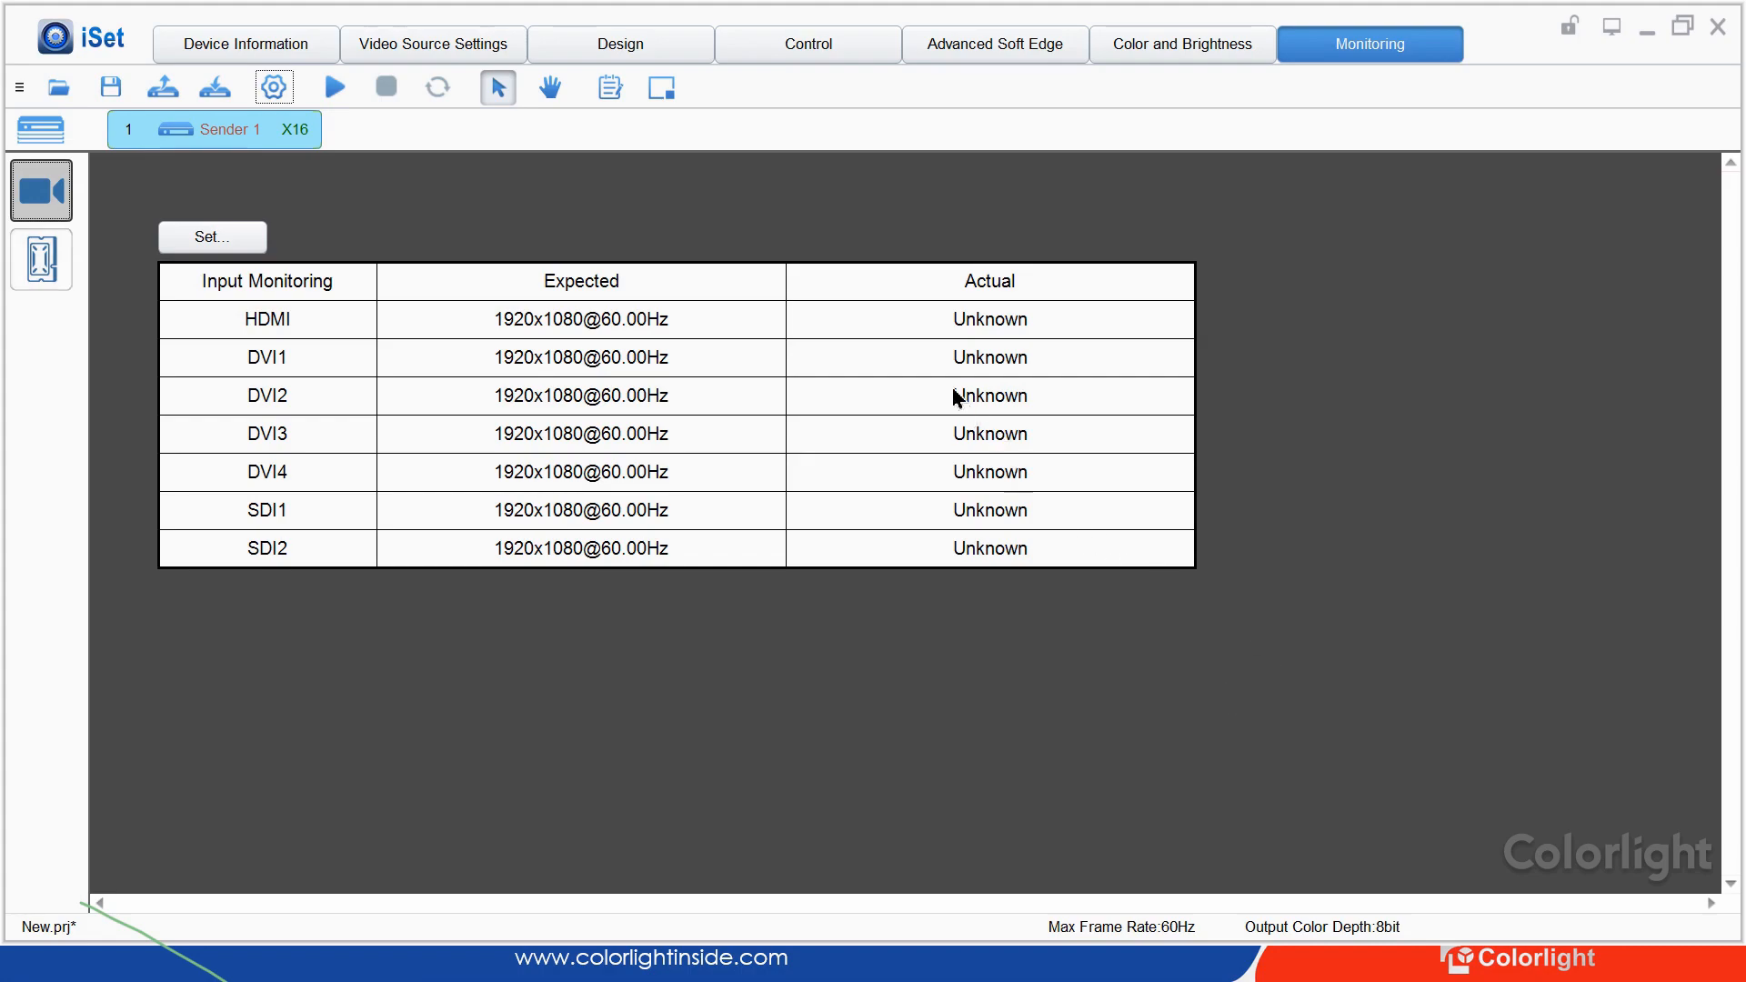
{"action": "left_click", "coordinate": [43, 264]}
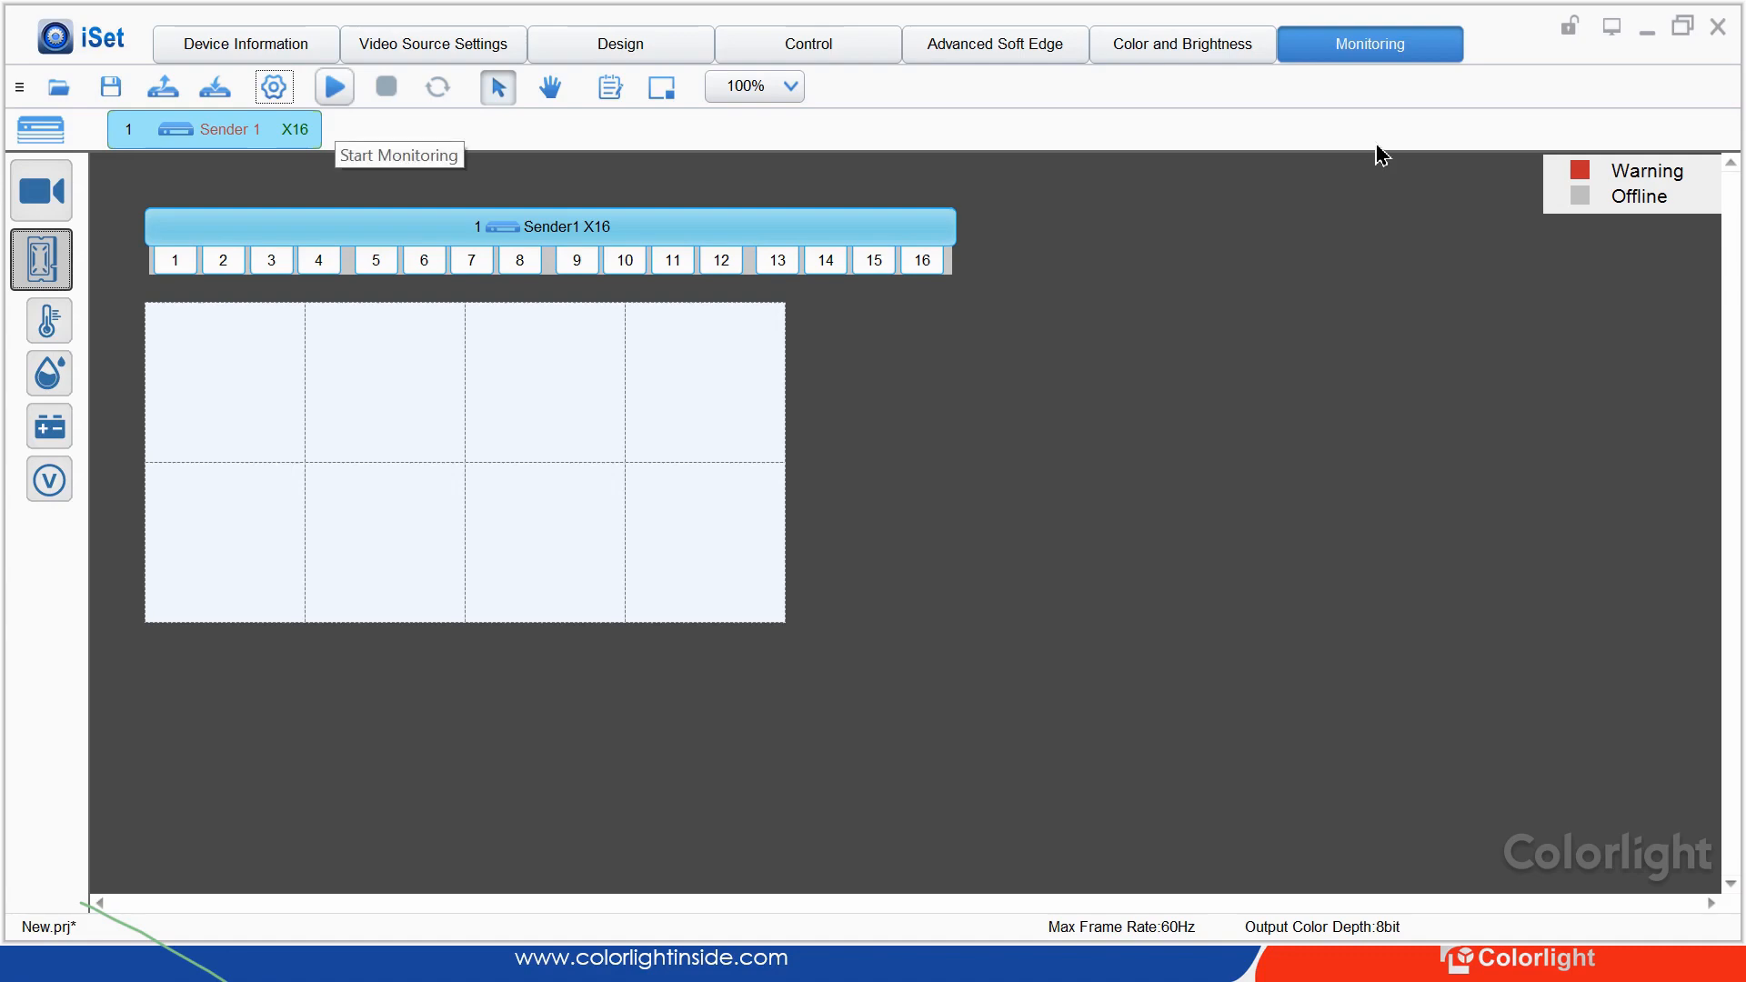
Start monitoring on Sender 1 and compare its actual input signals with the expected ones alongside the receiver status view
{"action": "left_click", "coordinate": [335, 87]}
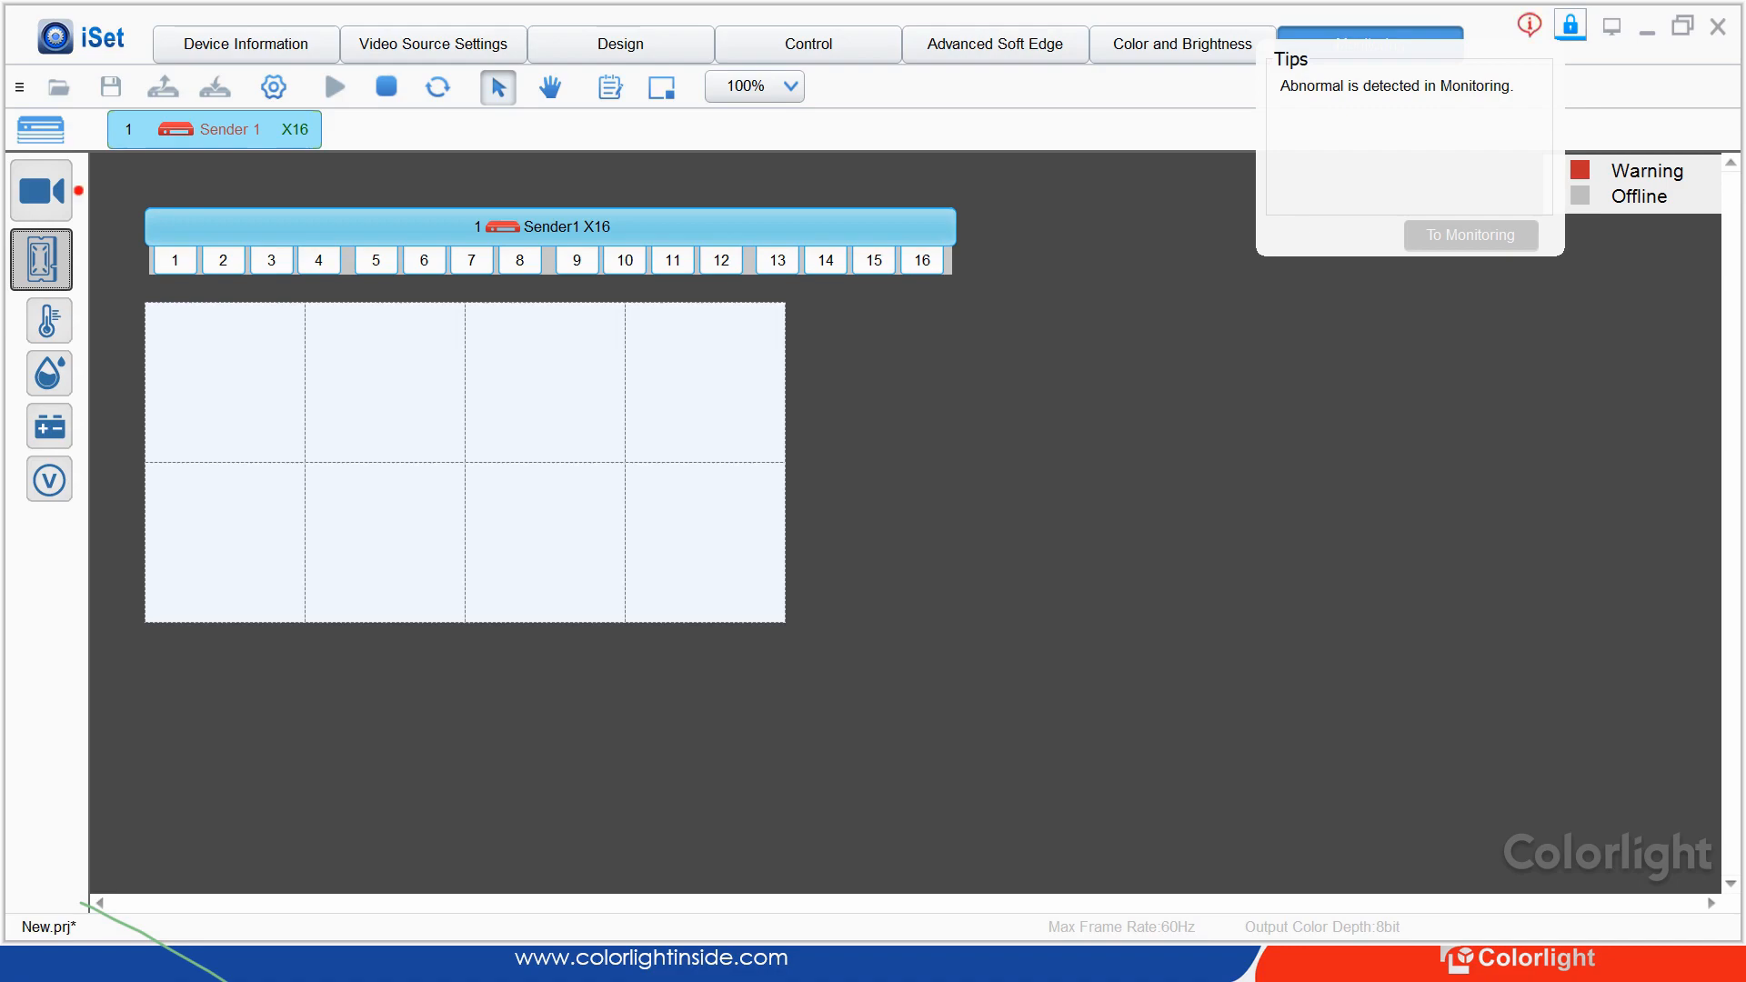
{"action": "left_click", "coordinate": [41, 191]}
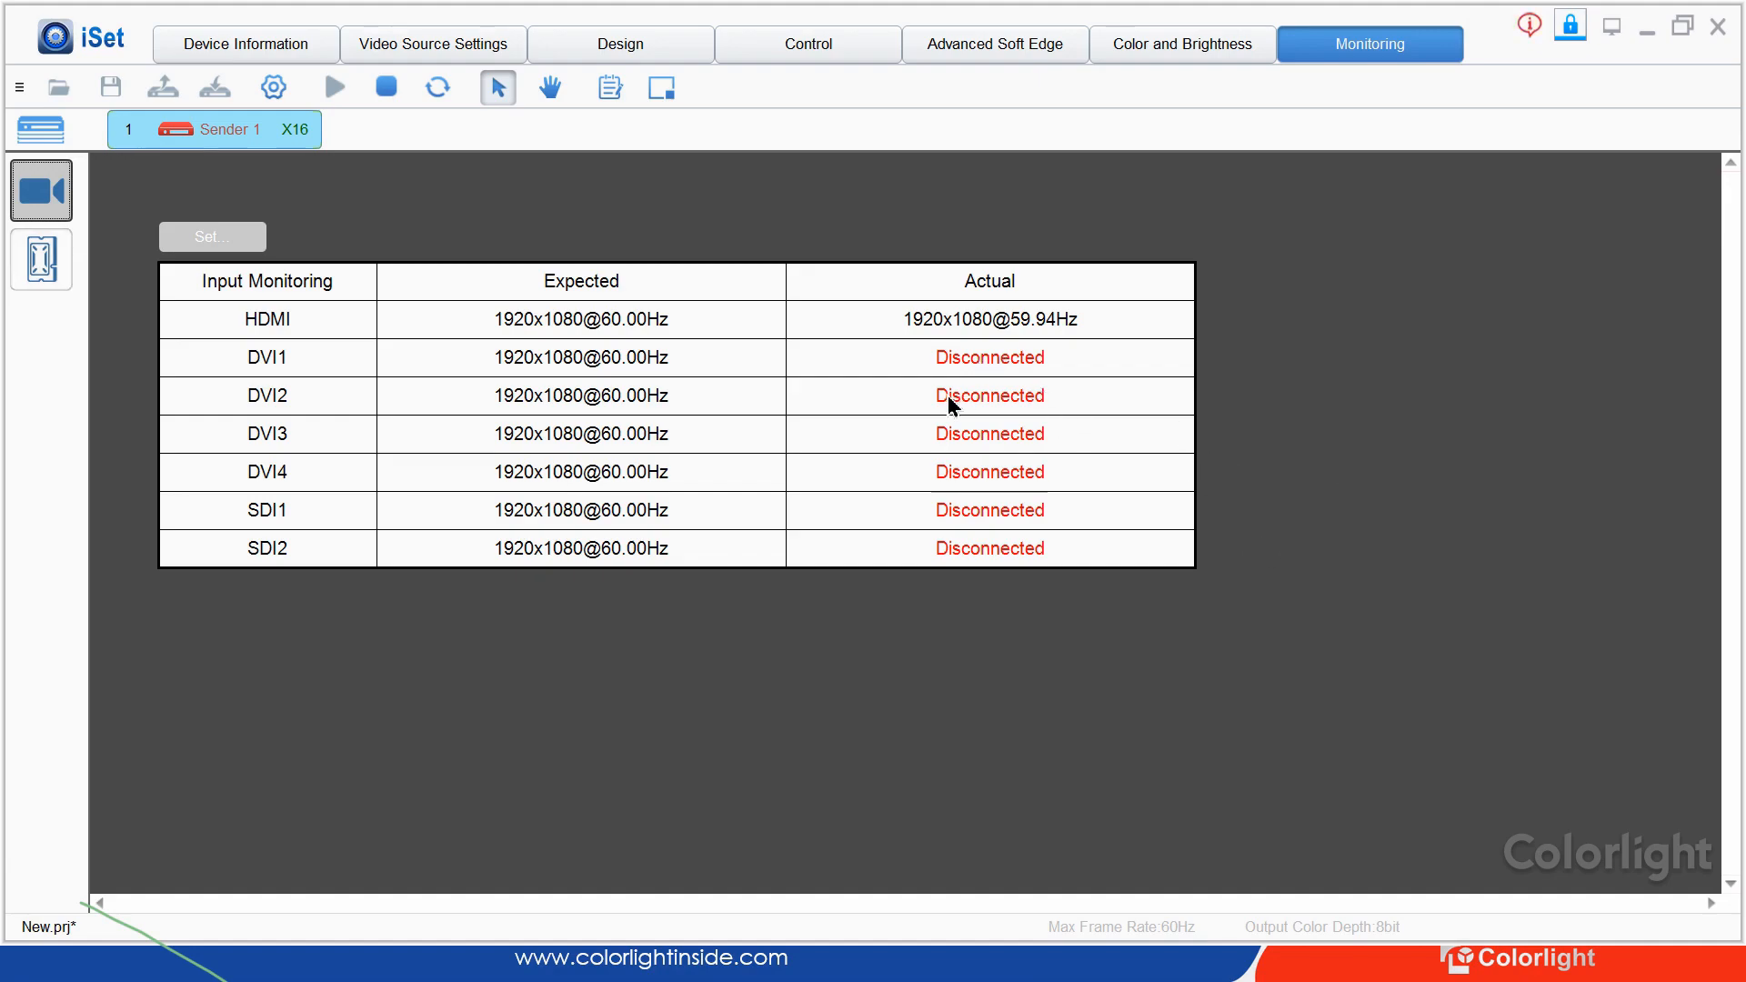
{"action": "left_click", "coordinate": [41, 261]}
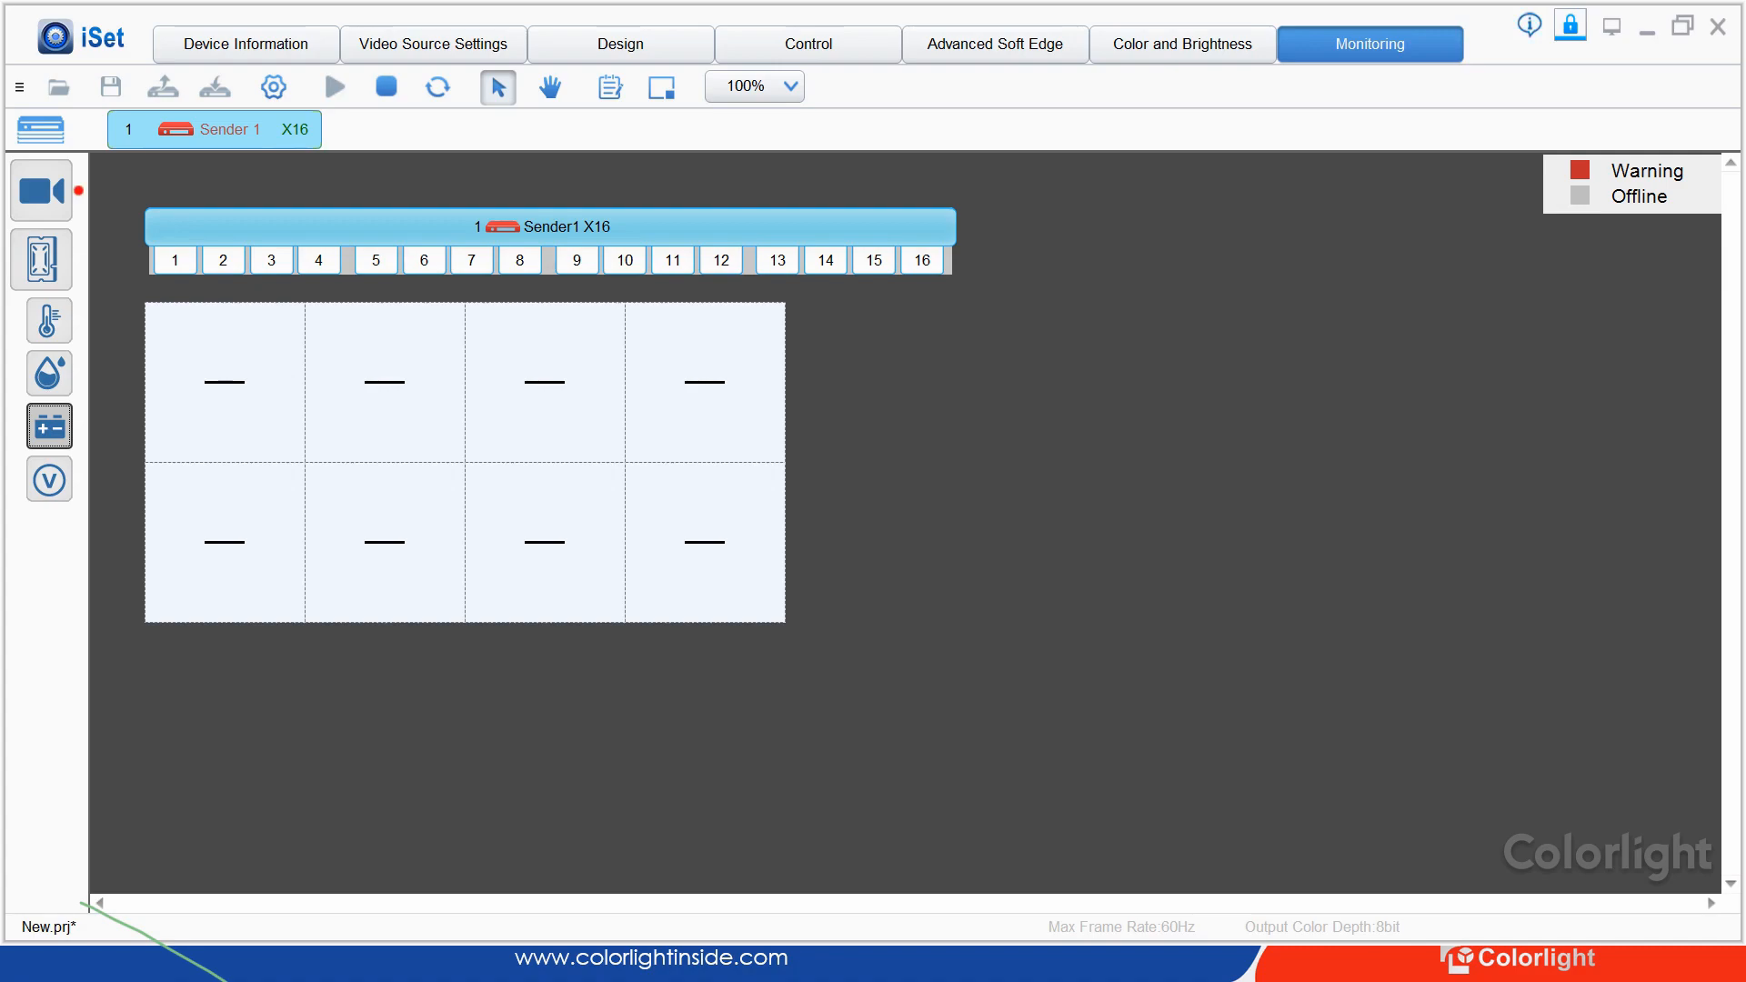
{"action": "left_click", "coordinate": [40, 191]}
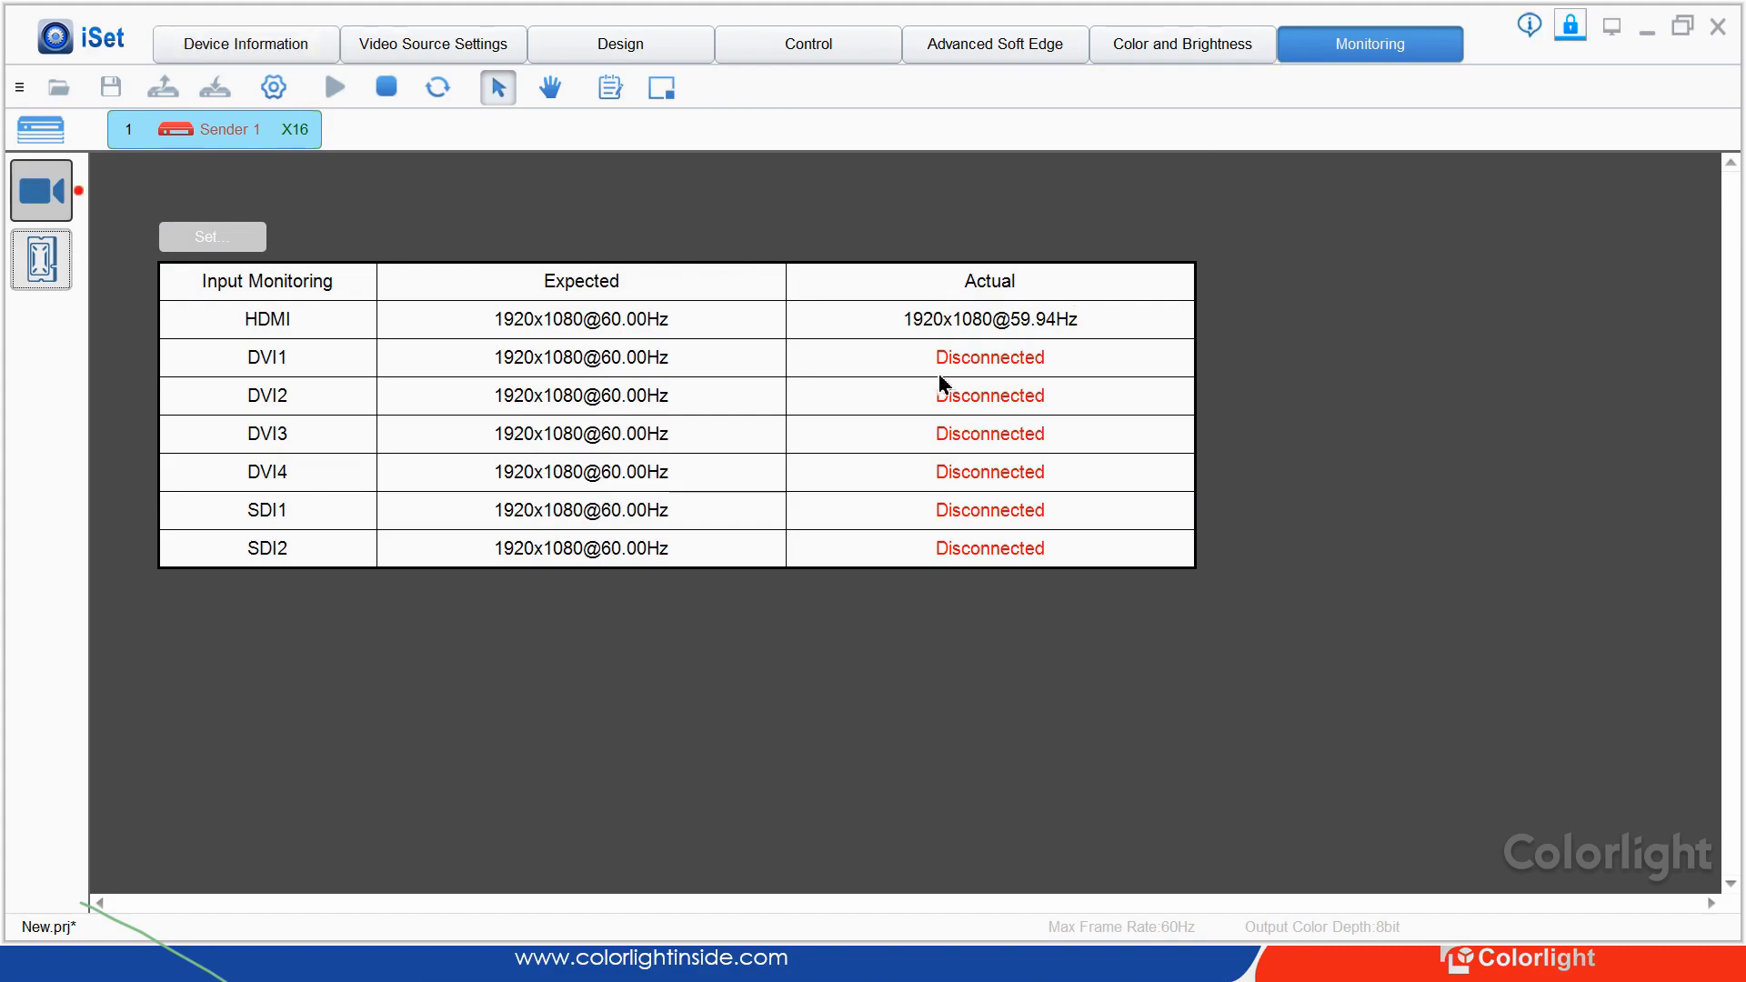
{"action": "left_click", "coordinate": [41, 259]}
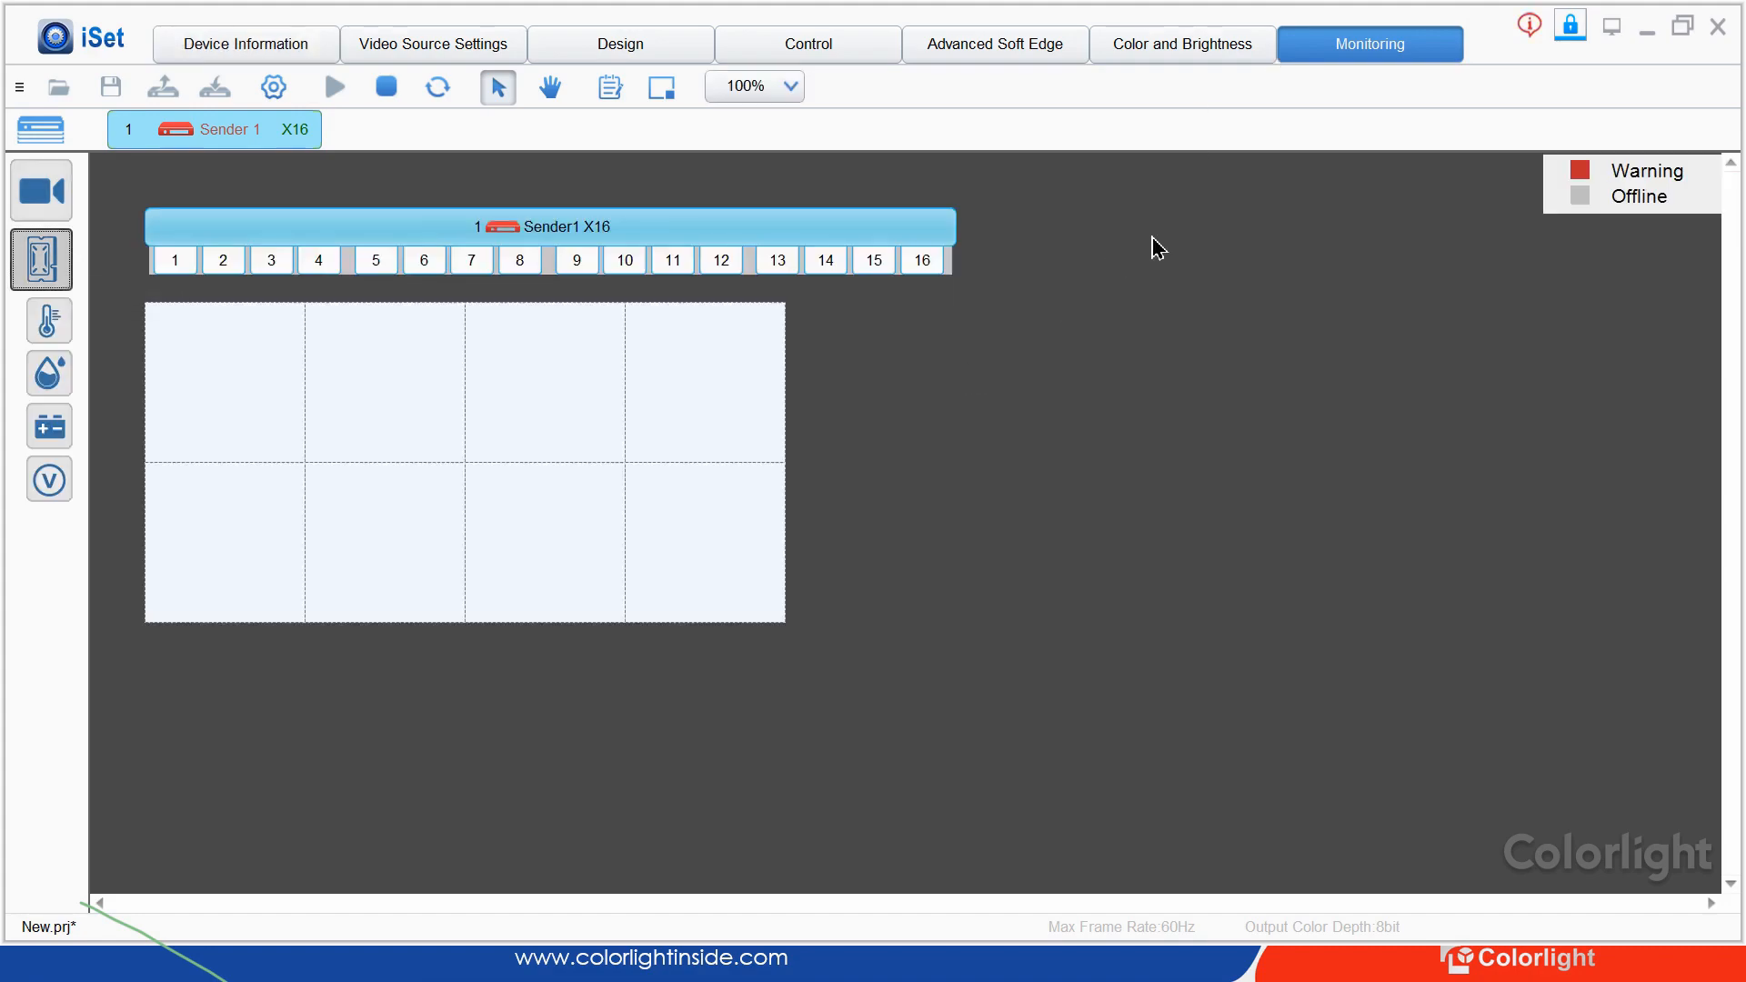